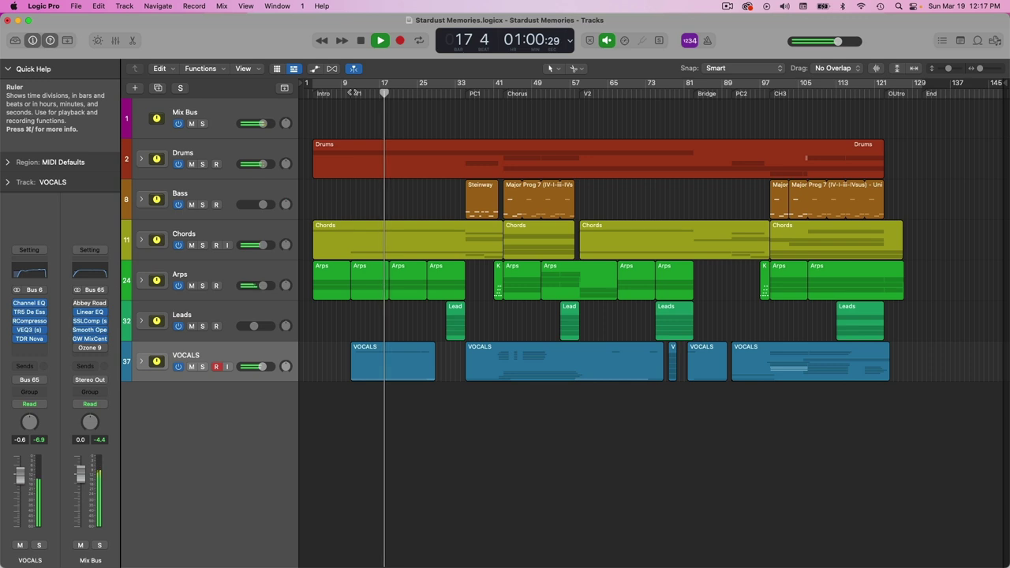
Stop the song's playback during the first verse
{"action": "key", "text": "space"}
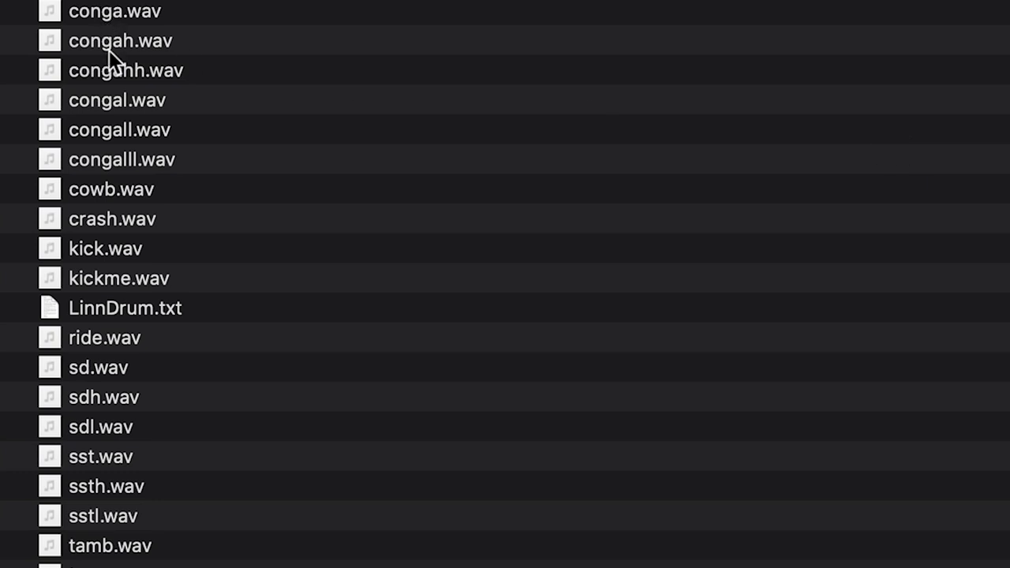
Step through the LinnDrum sample files in the folder one by one
{"action": "key", "text": "Down"}
{"action": "key", "text": "Down"}
{"action": "key", "text": "Down"}
{"action": "key", "text": "Down"}
{"action": "key", "text": "Down"}
{"action": "key", "text": "Down"}
{"action": "key", "text": "Down"}
{"action": "key", "text": "Down"}
{"action": "key", "text": "Down"}
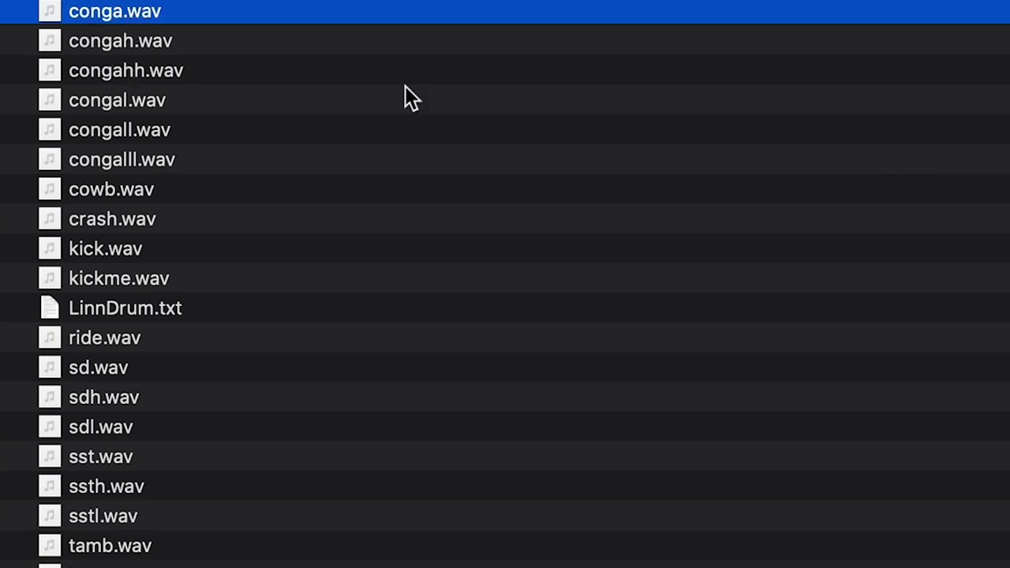
{"action": "key", "text": "Down"}
{"action": "key", "text": "Down"}
{"action": "key", "text": "Down"}
{"action": "key", "text": "Down"}
{"action": "key", "text": "Down"}
{"action": "key", "text": "Down"}
{"action": "key", "text": "Down"}
{"action": "key", "text": "Down"}
{"action": "key", "text": "Down"}
{"action": "key", "text": "Down"}
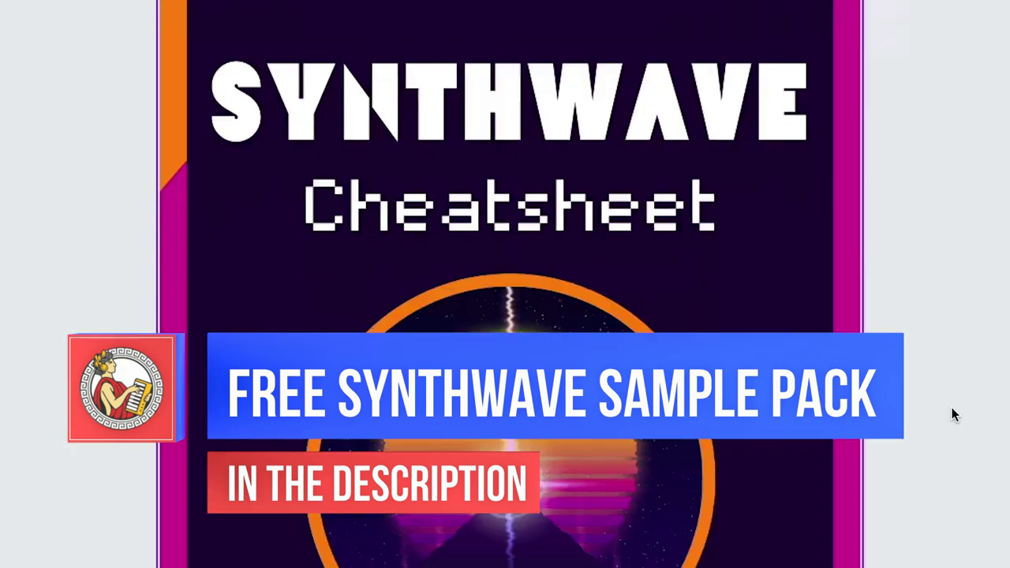
Browse the synthwave cheatsheet and cook book document through to the Sweep Bass page
{"action": "scroll", "coordinate": [950, 414], "scroll_direction": "down", "scroll_amount": 20}
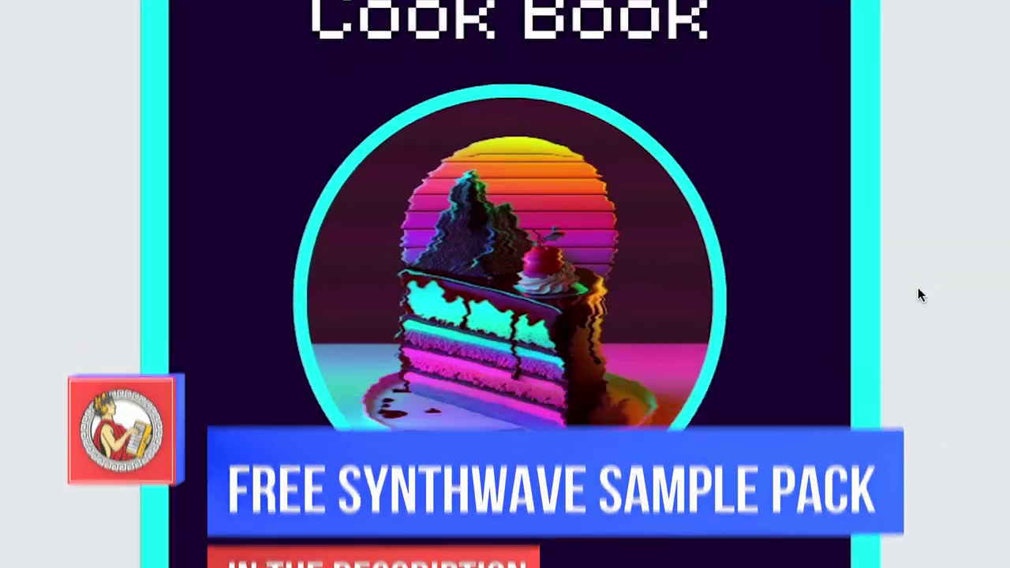
{"action": "scroll", "coordinate": [948, 451], "scroll_direction": "down", "scroll_amount": 20}
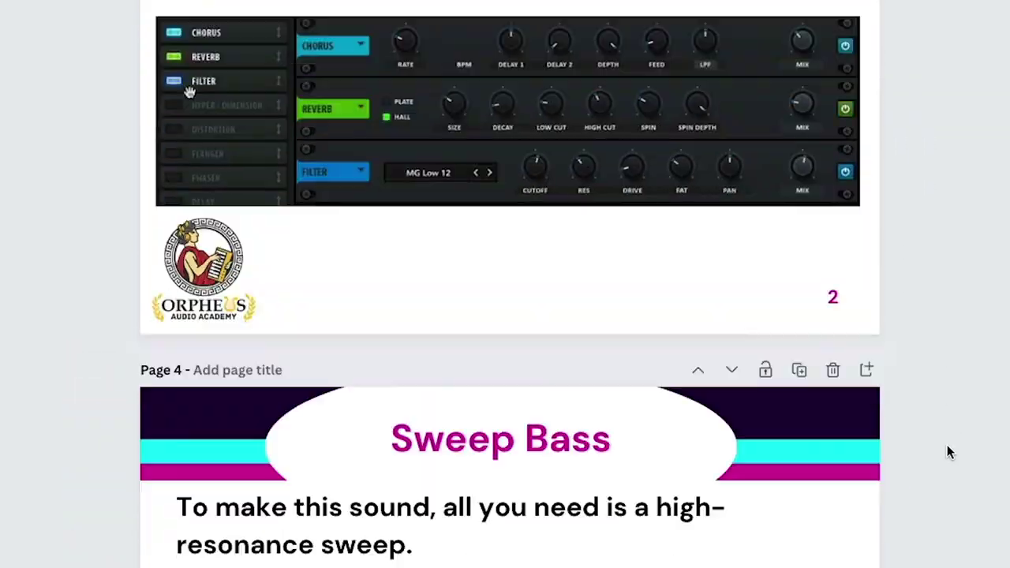
{"action": "scroll", "coordinate": [942, 446], "scroll_direction": "down", "scroll_amount": 8}
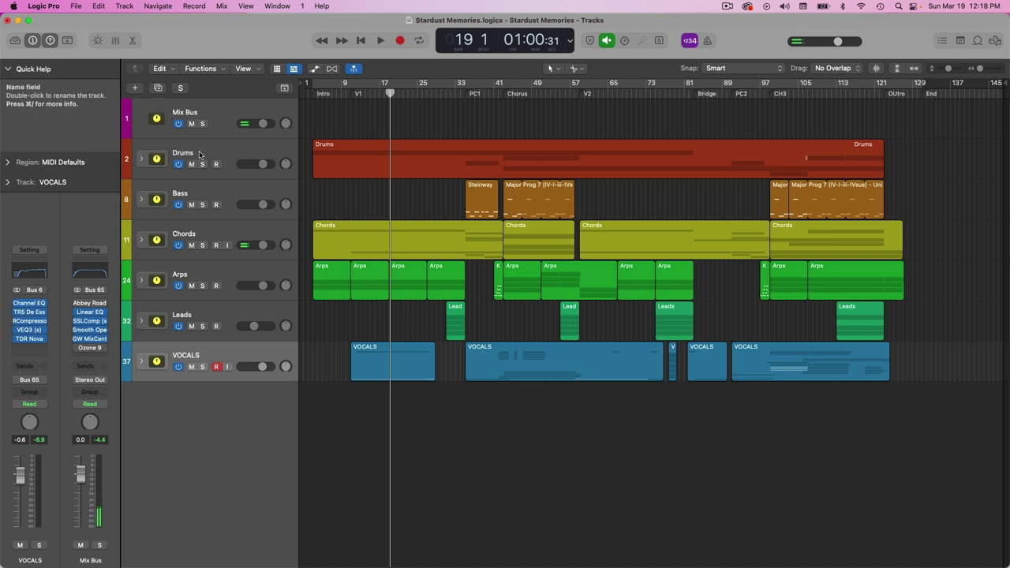
Expand the Drums track stack and solo it, closing the Circuits 3 instrument window
{"action": "left_click", "coordinate": [142, 161]}
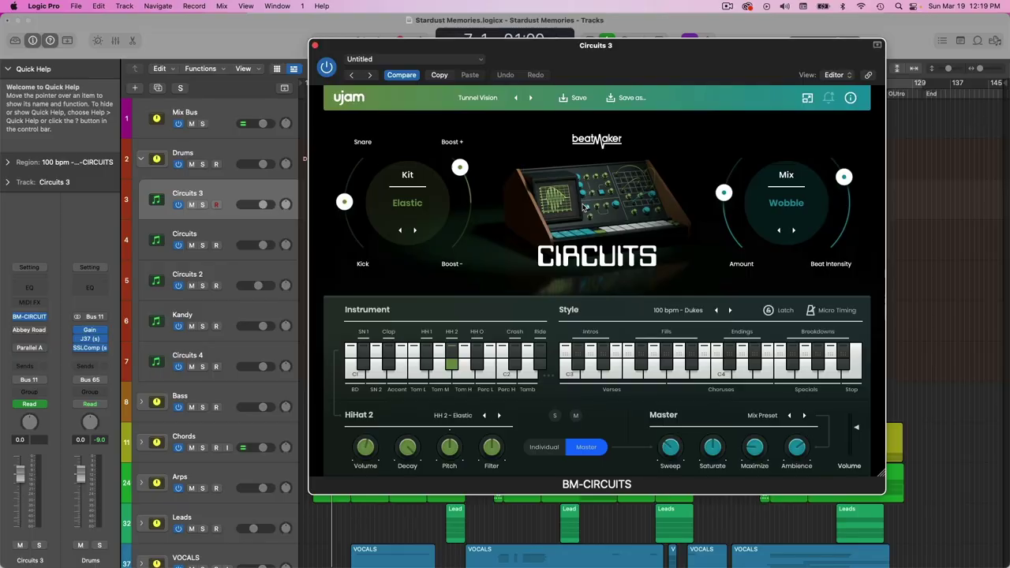
{"action": "left_click_drag", "start_coordinate": [708, 59], "coordinate": [728, 59]}
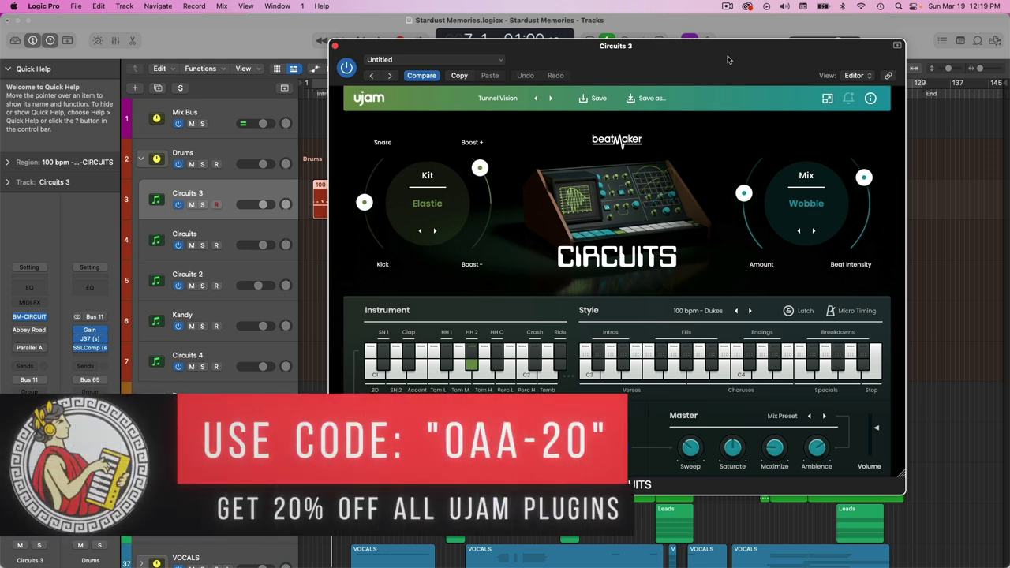
{"action": "left_click", "coordinate": [202, 164]}
{"action": "left_click_drag", "start_coordinate": [587, 65], "coordinate": [675, 60]}
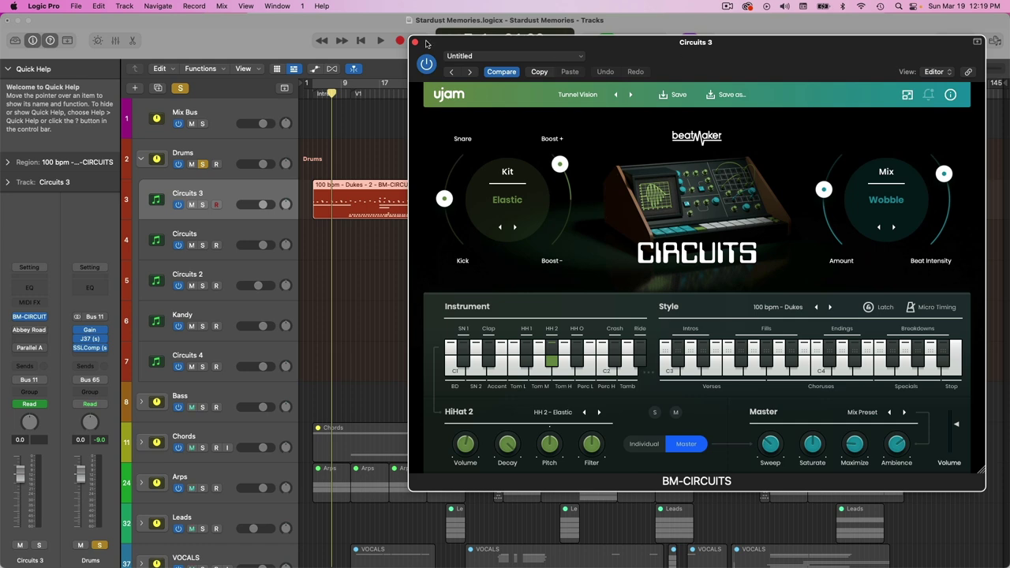
{"action": "left_click", "coordinate": [415, 42]}
Play the soloed drums from the start of the V1 section at bar 11, and stop after a few bars
{"action": "left_click", "coordinate": [353, 94]}
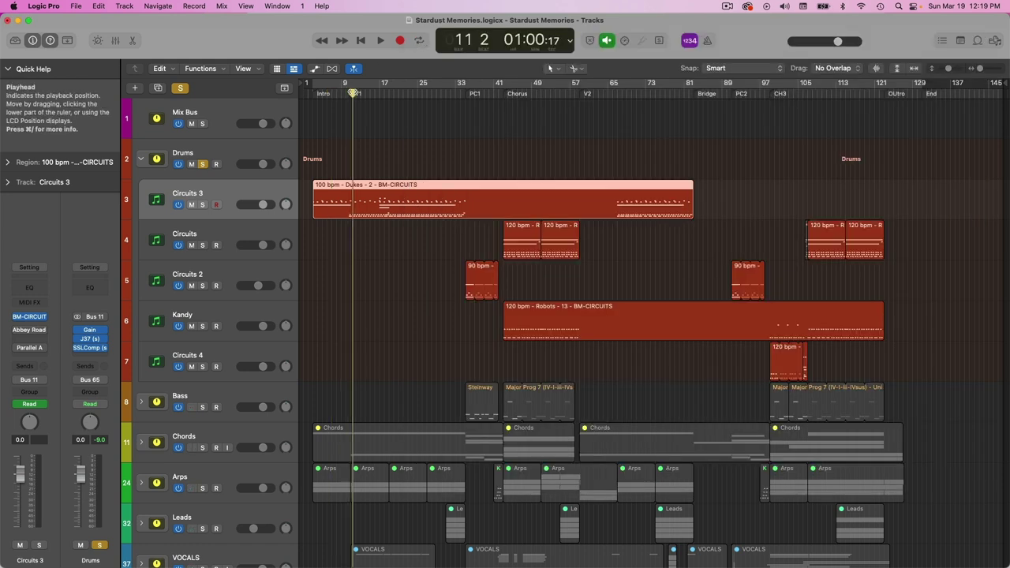
{"action": "key", "text": "space"}
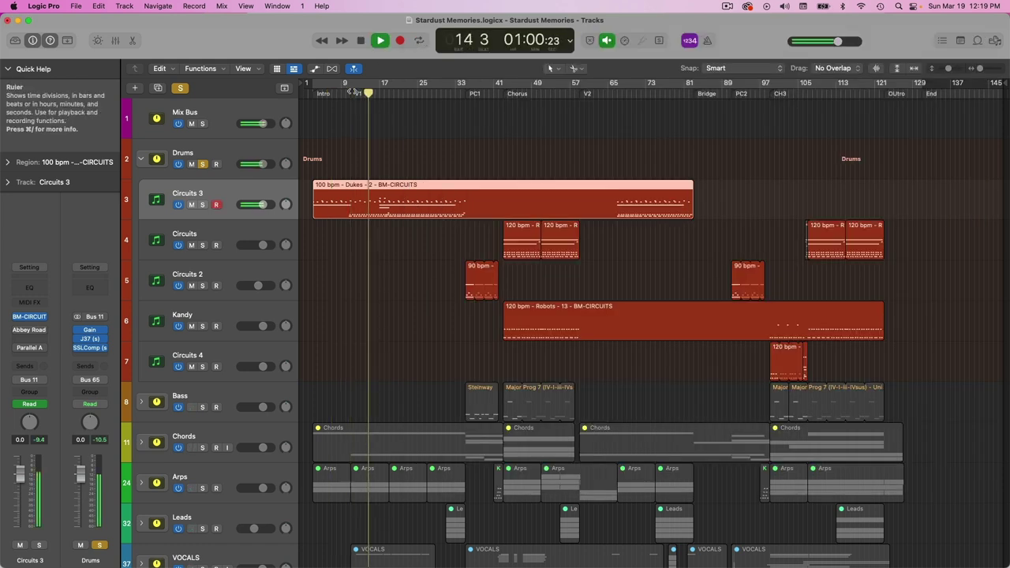
{"action": "key", "text": "space"}
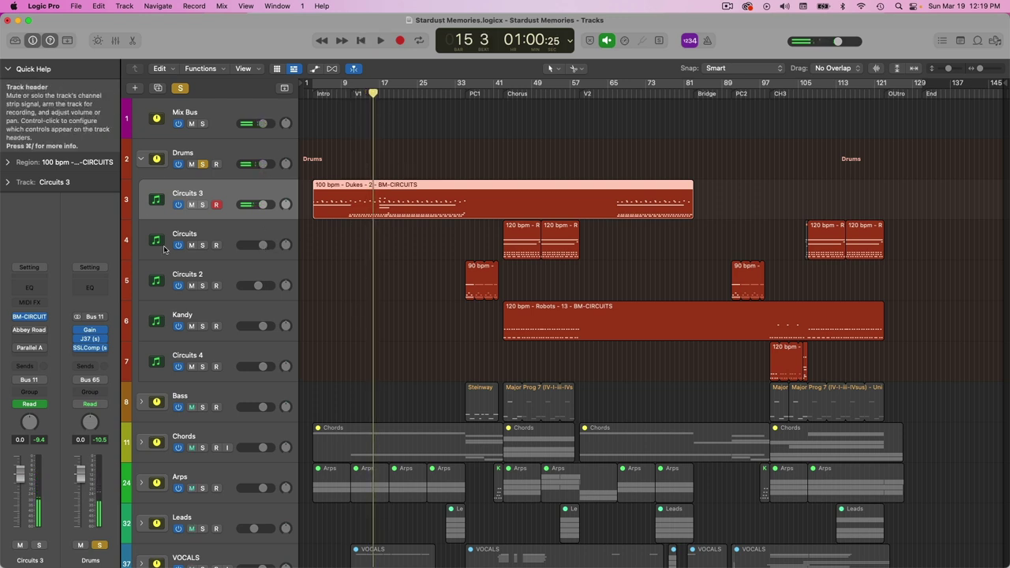
Examine the J37 tape plug-in on the Drums bus and close it
{"action": "left_click", "coordinate": [93, 338]}
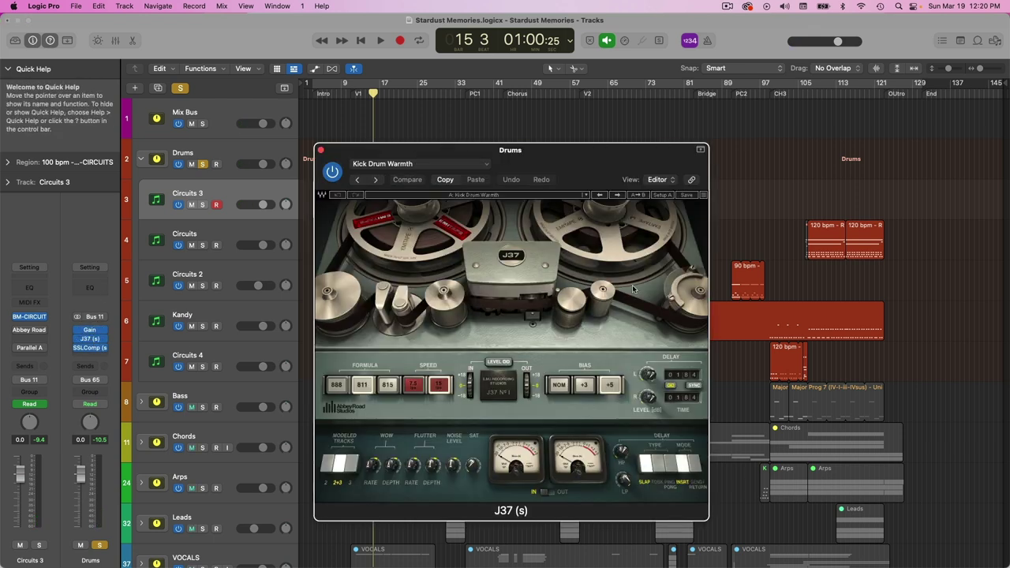
{"action": "left_click_drag", "start_coordinate": [518, 156], "coordinate": [570, 112]}
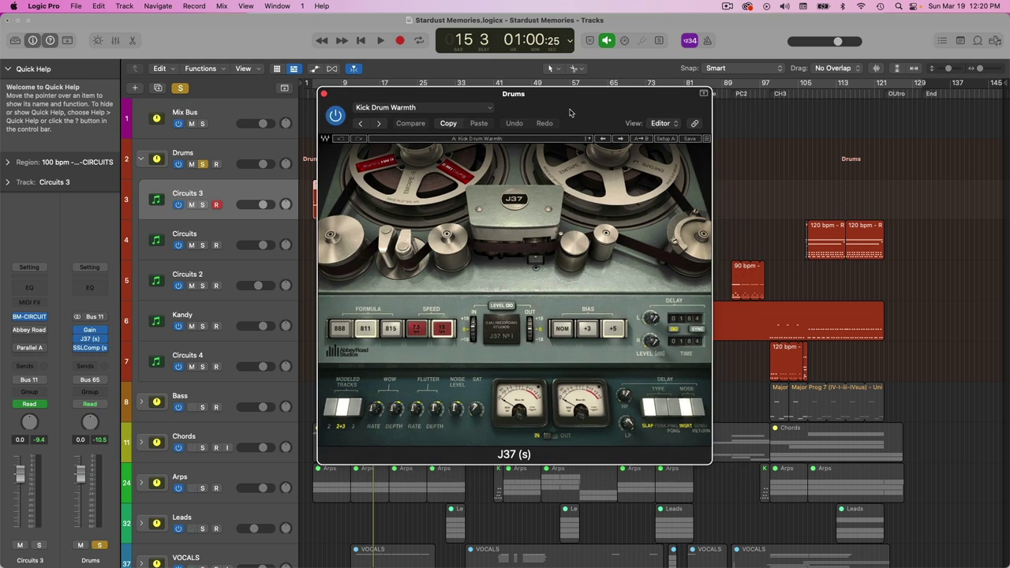
{"action": "left_click", "coordinate": [323, 94]}
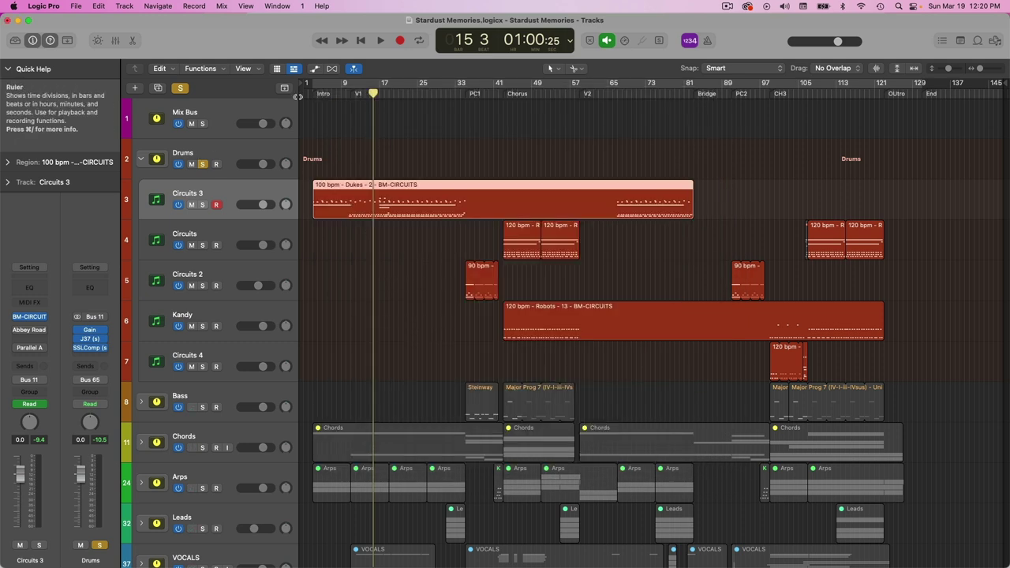
Examine the SSLComp bus compressor on the Drums bus and close it
{"action": "left_click", "coordinate": [89, 348]}
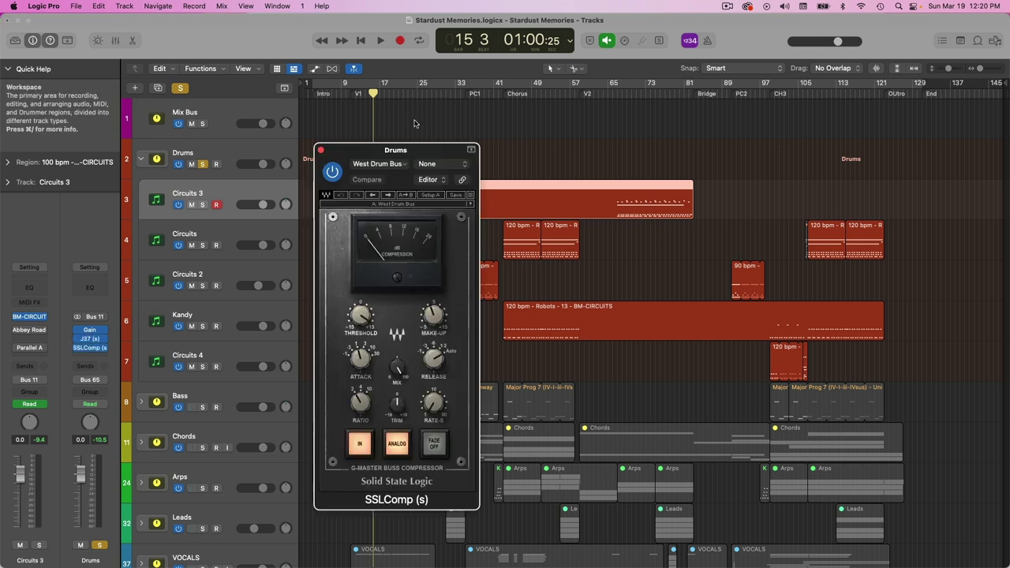
{"action": "left_click_drag", "start_coordinate": [425, 151], "coordinate": [456, 115]}
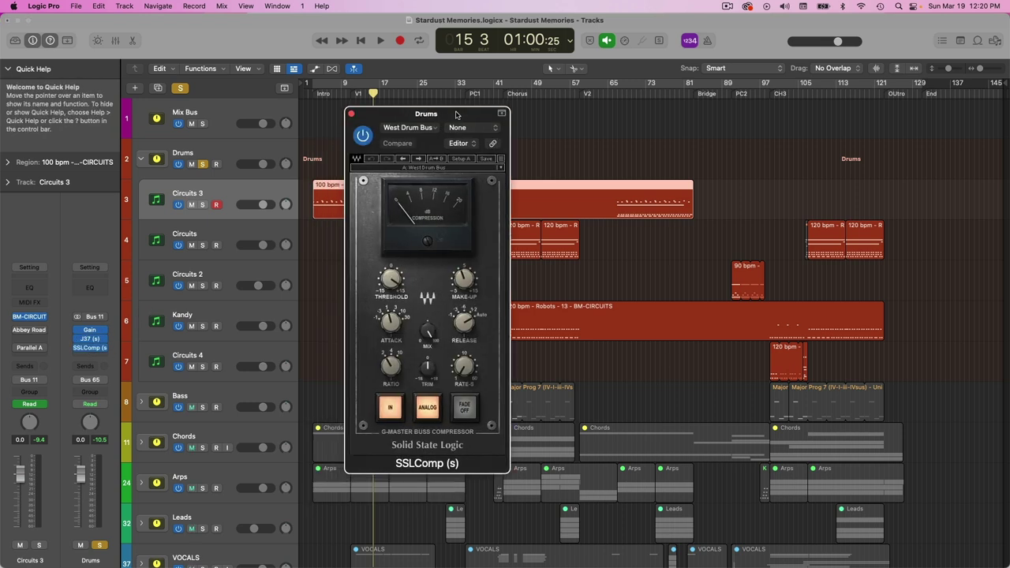
{"action": "left_click", "coordinate": [351, 114]}
Play the soloed drums from the middle of the first verse
{"action": "scroll", "coordinate": [351, 118], "scroll_direction": "down", "scroll_amount": 1}
{"action": "left_click", "coordinate": [393, 93]}
{"action": "key", "text": "space"}
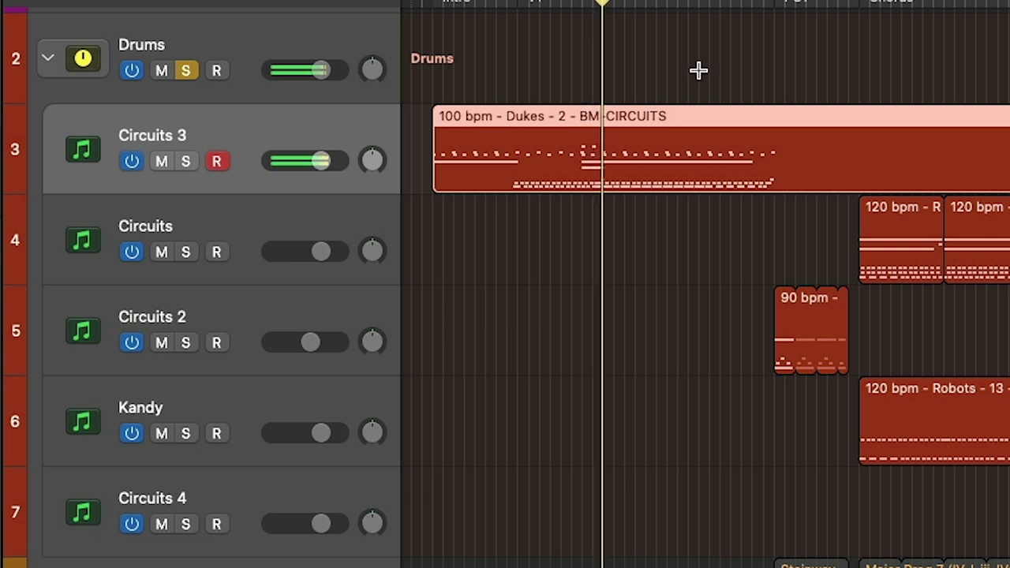
Bring back the Circuits 3 BM-CIRCUITS instrument window to review its kit and mix settings, and close it
{"action": "key", "text": "v"}
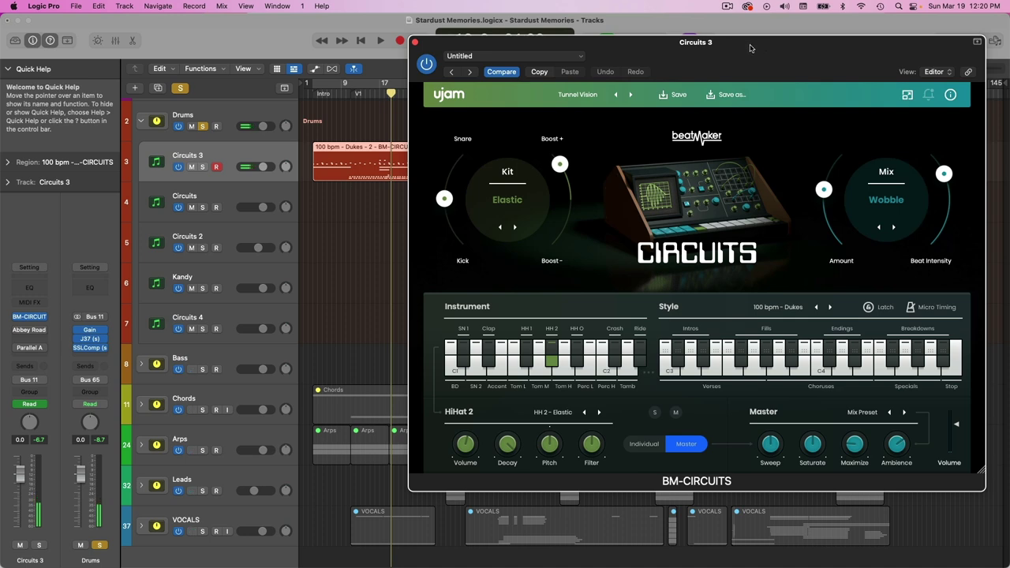
{"action": "left_click_drag", "start_coordinate": [750, 48], "coordinate": [637, 62]}
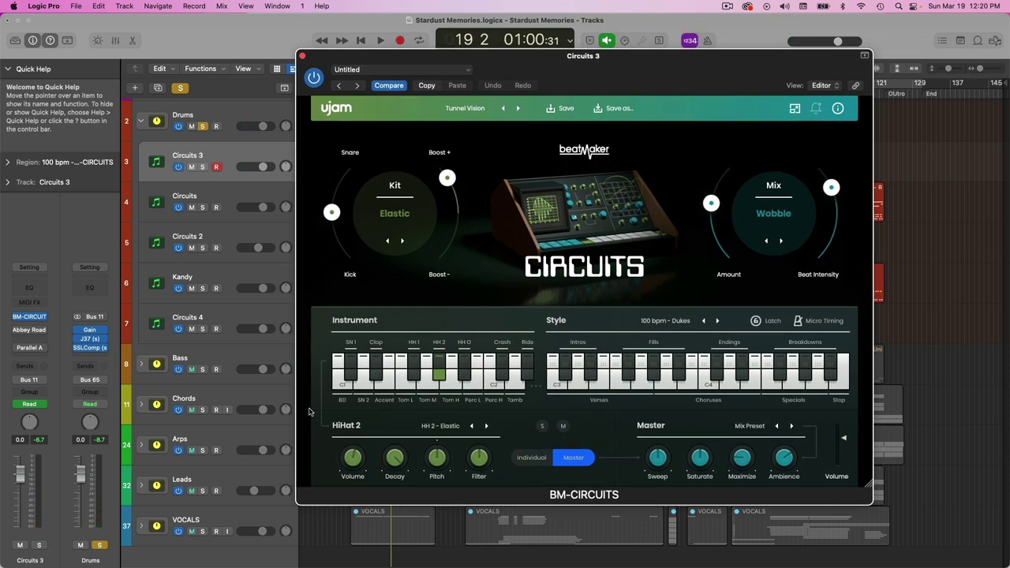
{"action": "left_click", "coordinate": [303, 58]}
Move the playhead to the start of the PC1 section at bar 35
{"action": "scroll", "coordinate": [489, 119], "scroll_direction": "up", "scroll_amount": 1}
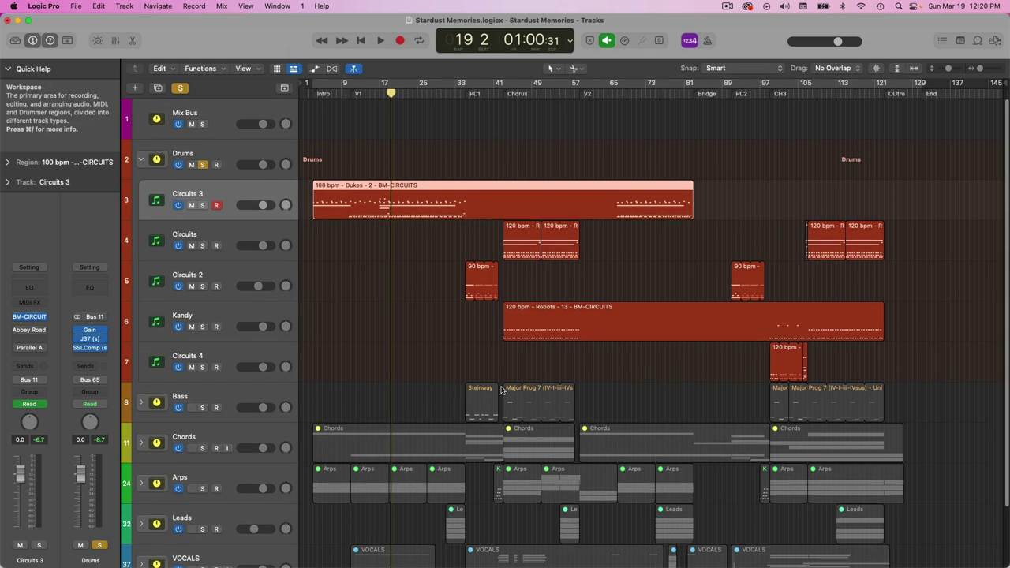
{"action": "scroll", "coordinate": [501, 389], "scroll_direction": "down", "scroll_amount": 2}
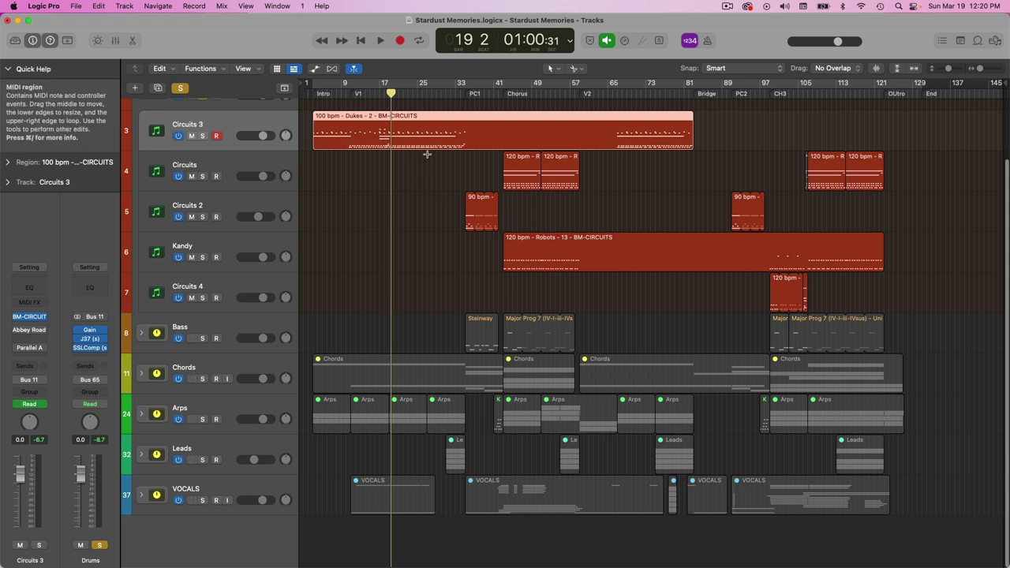
{"action": "left_click", "coordinate": [466, 85]}
{"action": "left_click", "coordinate": [470, 85]}
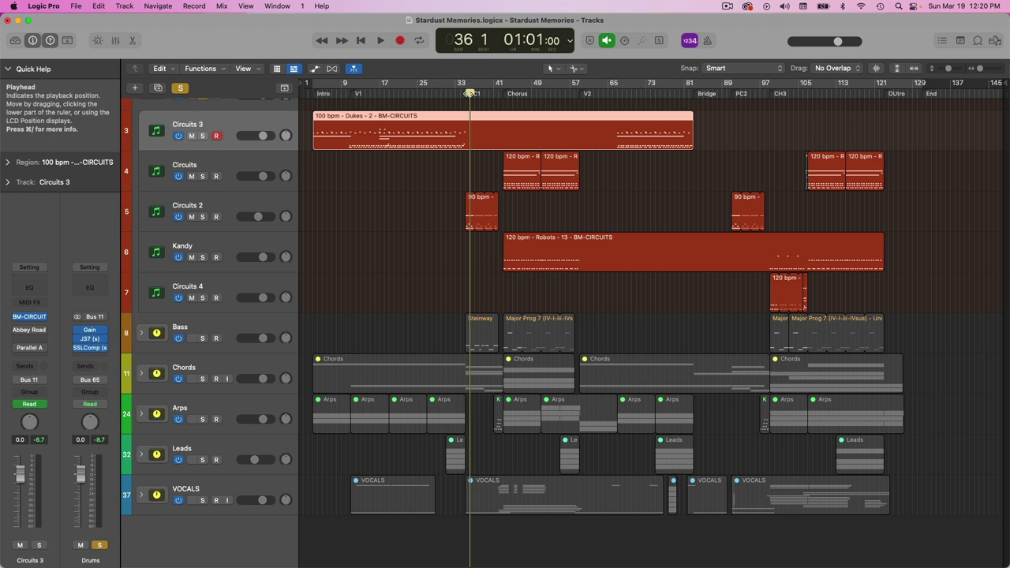
{"action": "left_click", "coordinate": [468, 87]}
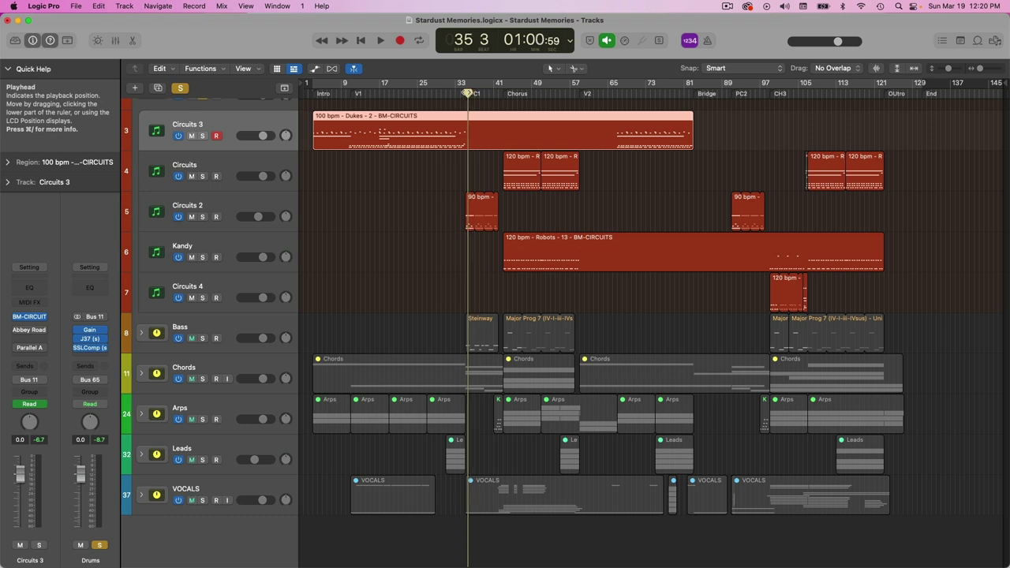
Open the BM-CIRCUITS instrument on the Circuits 2 track and dismiss its trial dialog
{"action": "left_click", "coordinate": [236, 203]}
{"action": "left_click", "coordinate": [29, 317]}
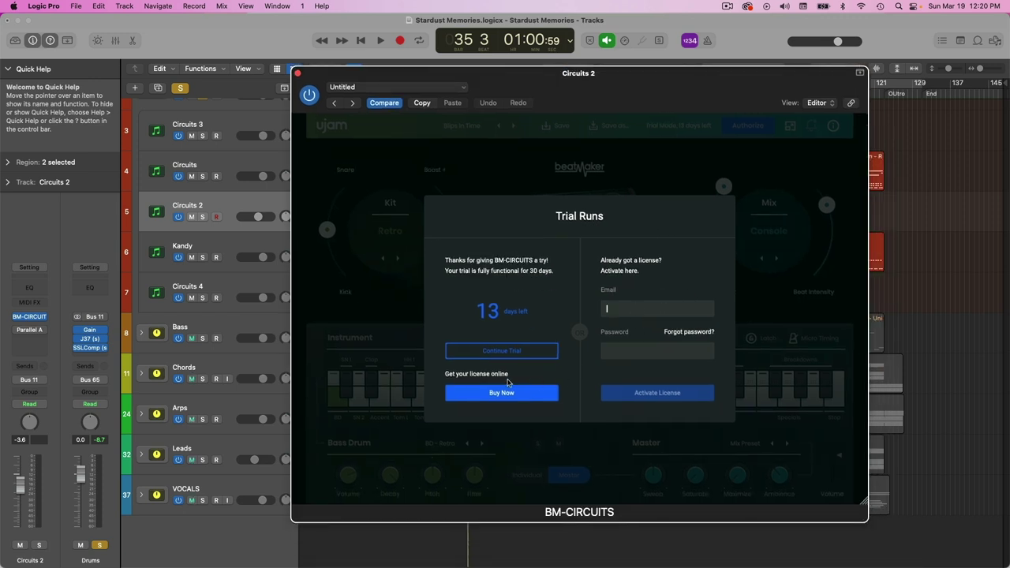
{"action": "key", "text": "Escape"}
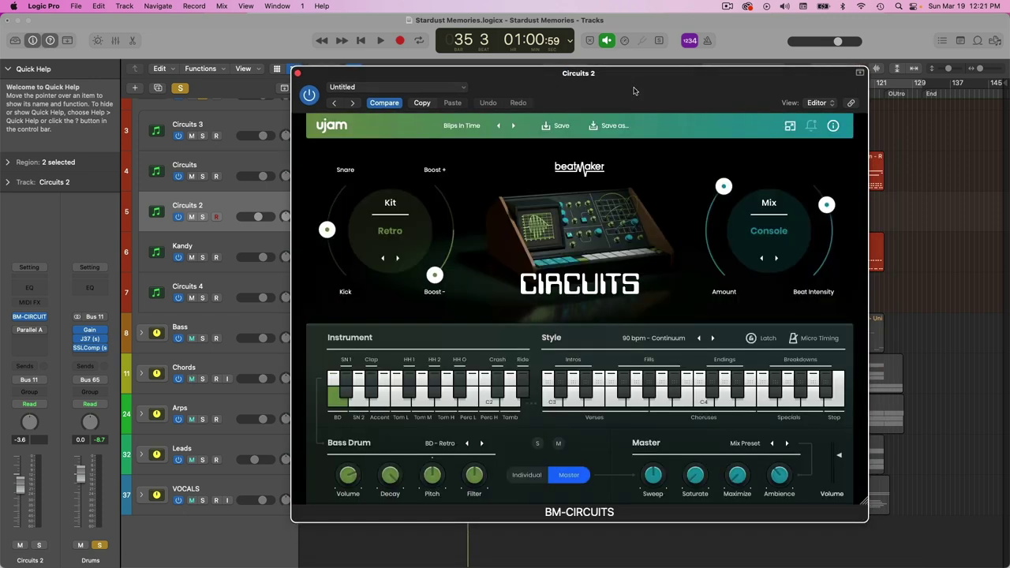
Review the available drum kits and the preset selection in the Circuits 2 instrument
{"action": "left_click_drag", "start_coordinate": [644, 90], "coordinate": [681, 86]}
{"action": "left_click", "coordinate": [430, 227]}
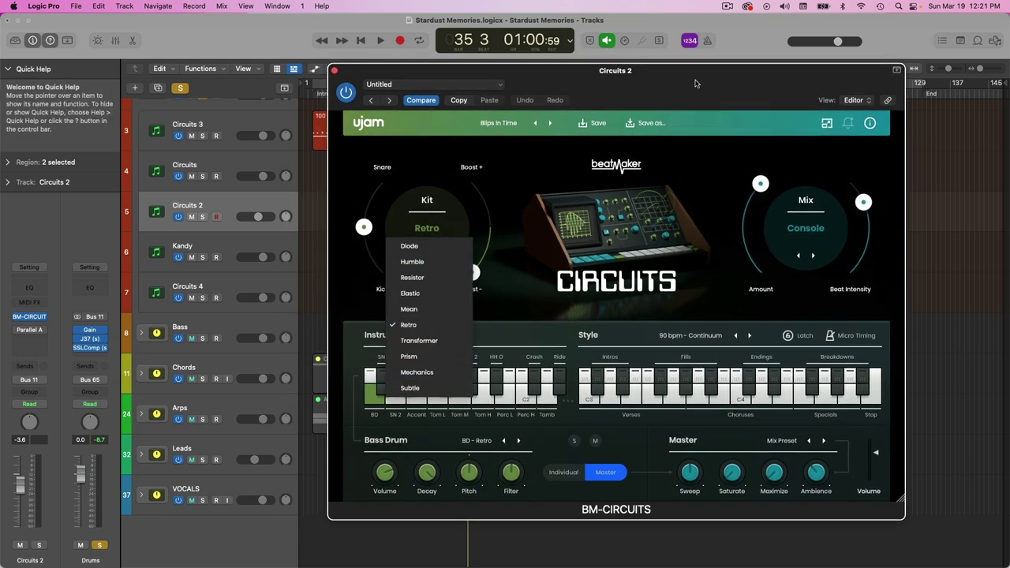
{"action": "left_click", "coordinate": [437, 128]}
{"action": "left_click", "coordinate": [513, 124]}
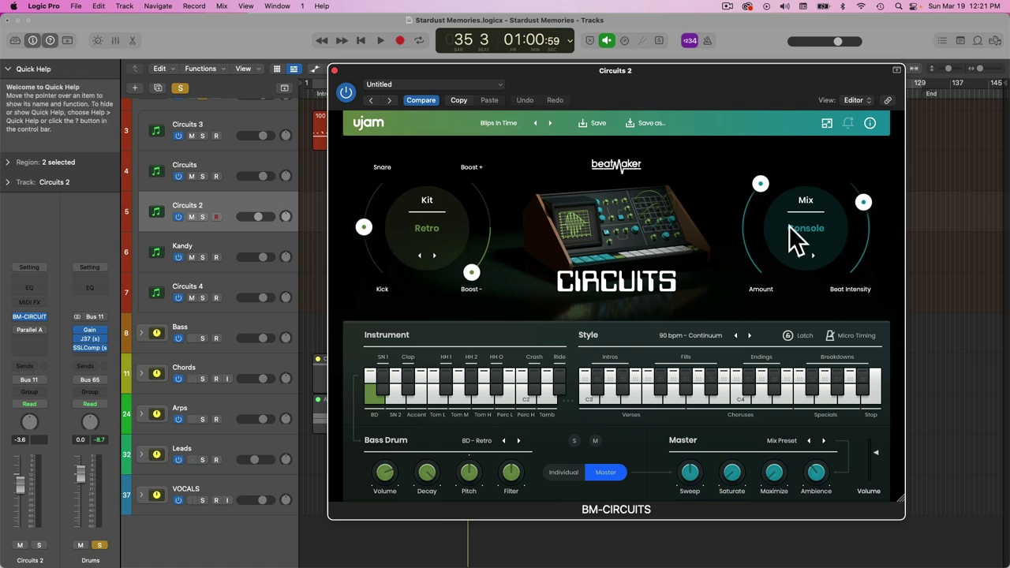
Play the Circuits 2 pre-chorus drums with the plug-in window hidden and set a cycle range over the PC1 section
{"action": "left_click_drag", "start_coordinate": [734, 84], "coordinate": [392, 161]}
{"action": "key", "text": "space"}
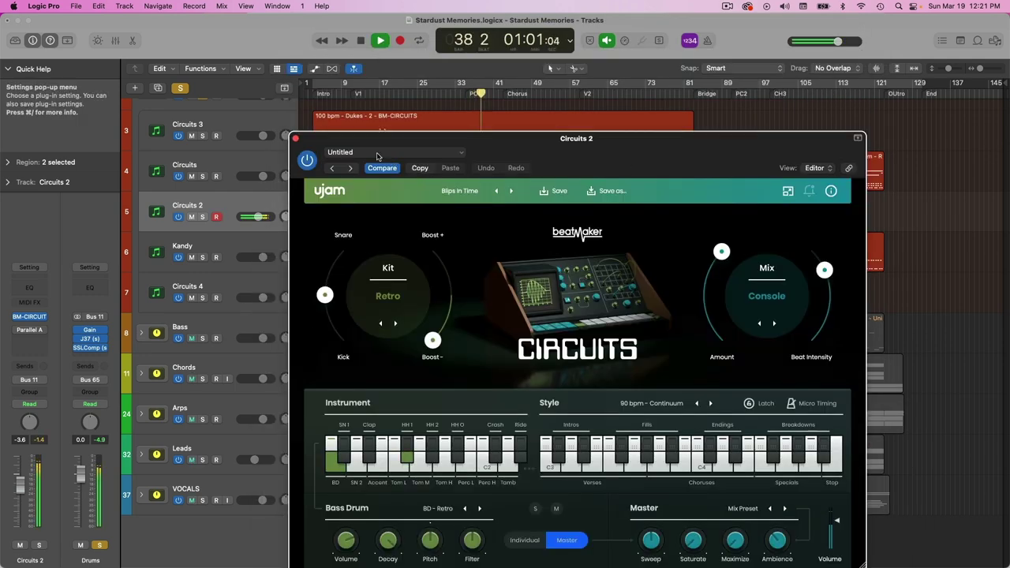
{"action": "key", "text": "v"}
{"action": "left_click_drag", "start_coordinate": [465, 85], "coordinate": [499, 84]}
{"action": "key", "text": "space"}
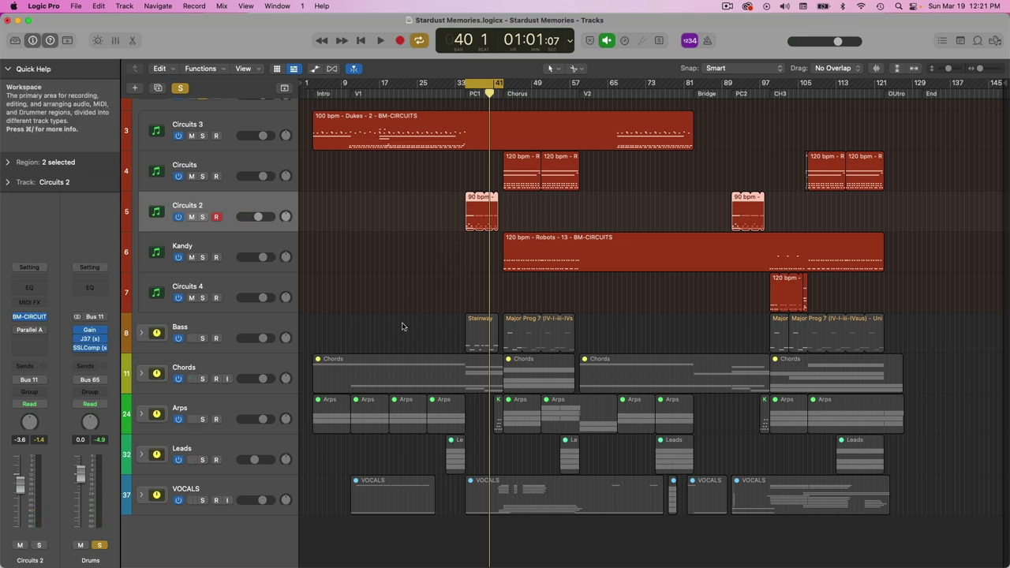
Play the PC1 loop and raise the Circuits 2 track volume to -0.7 dB
{"action": "key", "text": "space"}
{"action": "scroll", "coordinate": [252, 316], "scroll_direction": "up", "scroll_amount": 3}
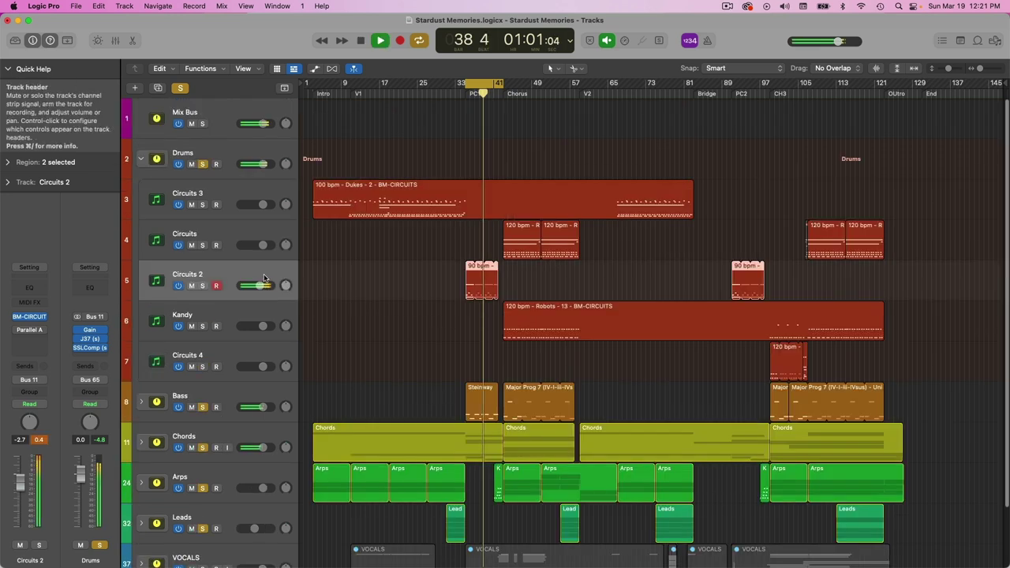
{"action": "left_click", "coordinate": [265, 290]}
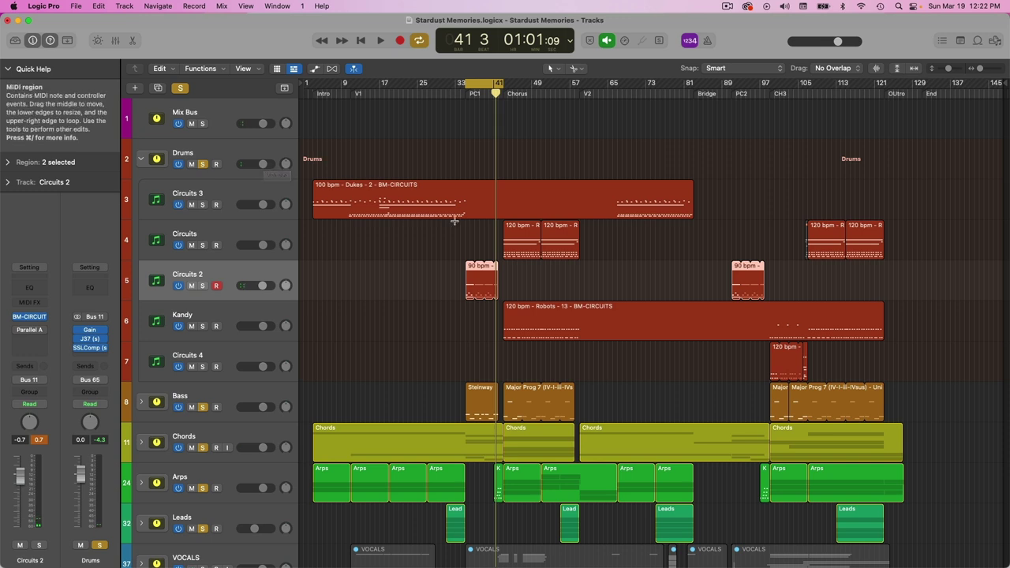
Move the cycle range to the Chorus section, starting at bar 43
{"action": "scroll", "coordinate": [410, 204], "scroll_direction": "down", "scroll_amount": 2}
{"action": "left_click_drag", "start_coordinate": [513, 84], "coordinate": [589, 93]}
{"action": "left_click_drag", "start_coordinate": [517, 82], "coordinate": [511, 89]}
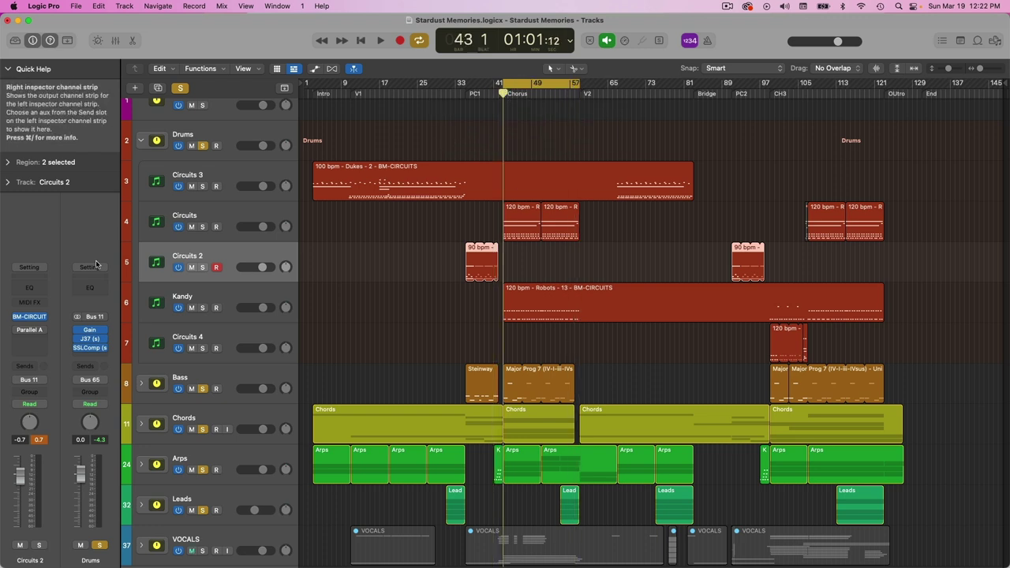
Solo the Circuits track and open its BM-CIRCUITS instrument, continuing the trial and moving the window clear of the tracks
{"action": "left_click", "coordinate": [209, 220]}
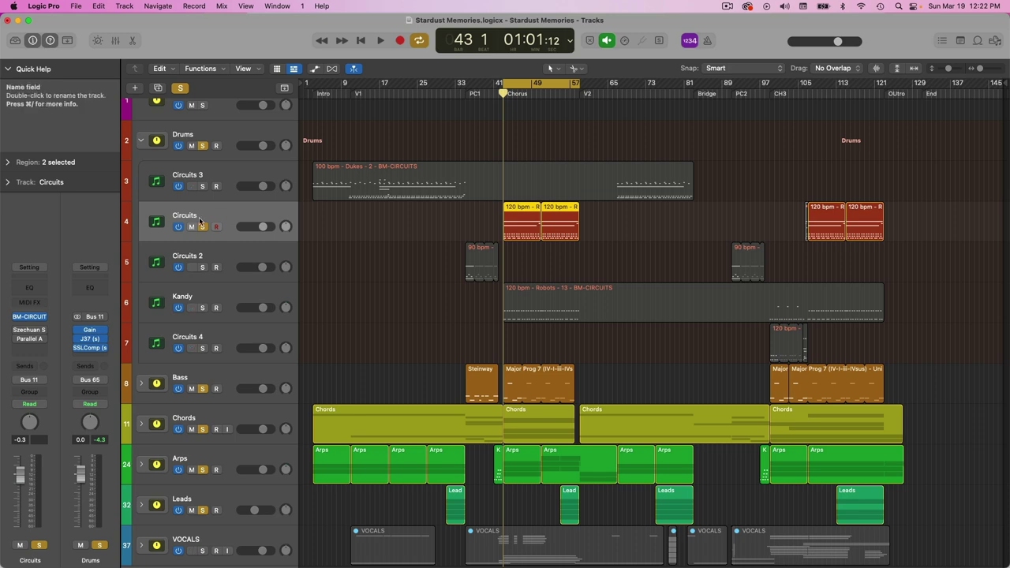
{"action": "left_click", "coordinate": [29, 317]}
{"action": "left_click", "coordinate": [525, 426]}
{"action": "left_click_drag", "start_coordinate": [612, 155], "coordinate": [835, 144]}
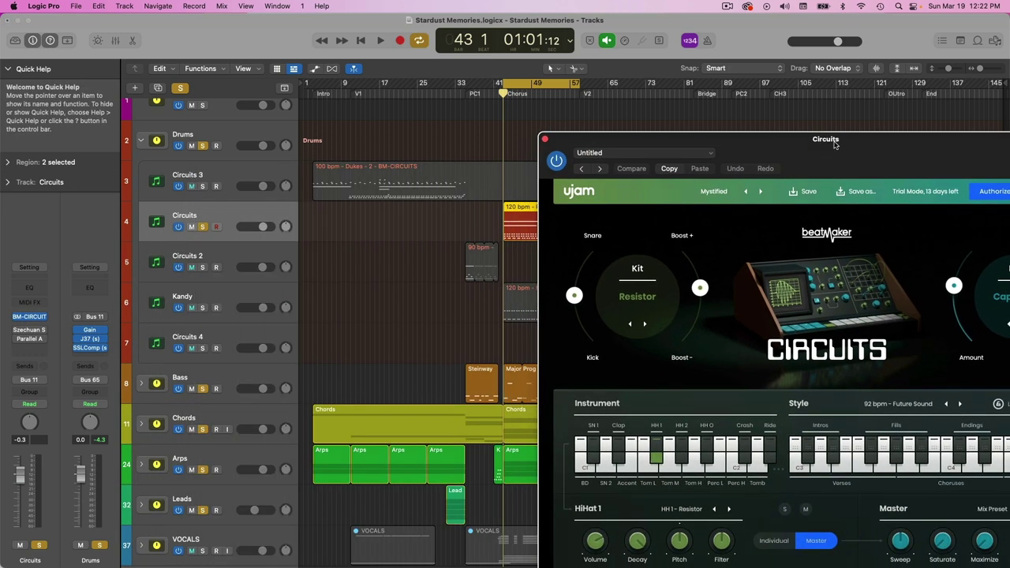
Play the chorus loop, moving the solo from the Circuits track to Kandy and closing their instrument windows
{"action": "key", "text": "space"}
{"action": "key", "text": "super+w"}
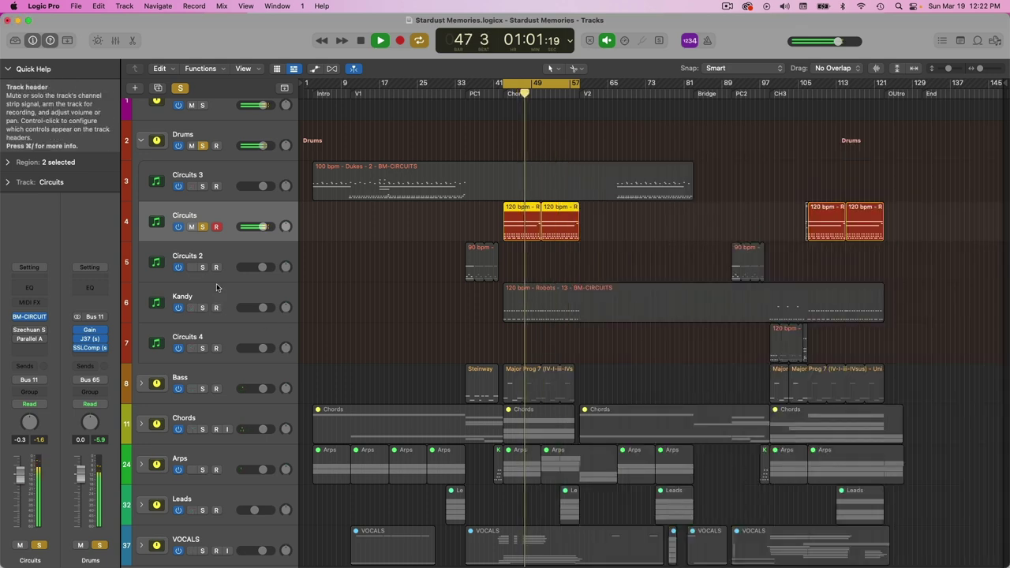
{"action": "left_click", "coordinate": [193, 299]}
{"action": "left_click", "coordinate": [203, 307]}
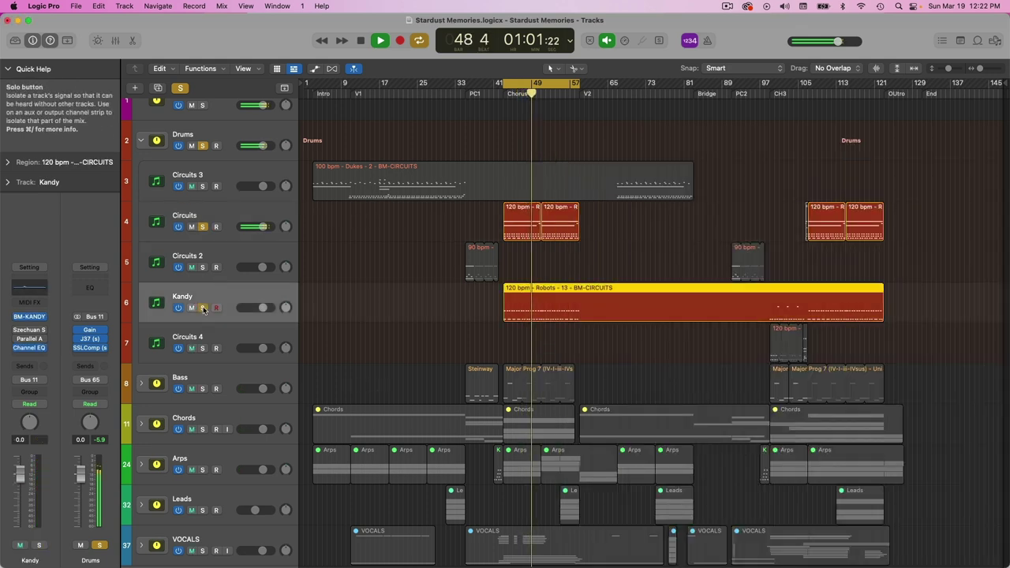
{"action": "left_click", "coordinate": [202, 228]}
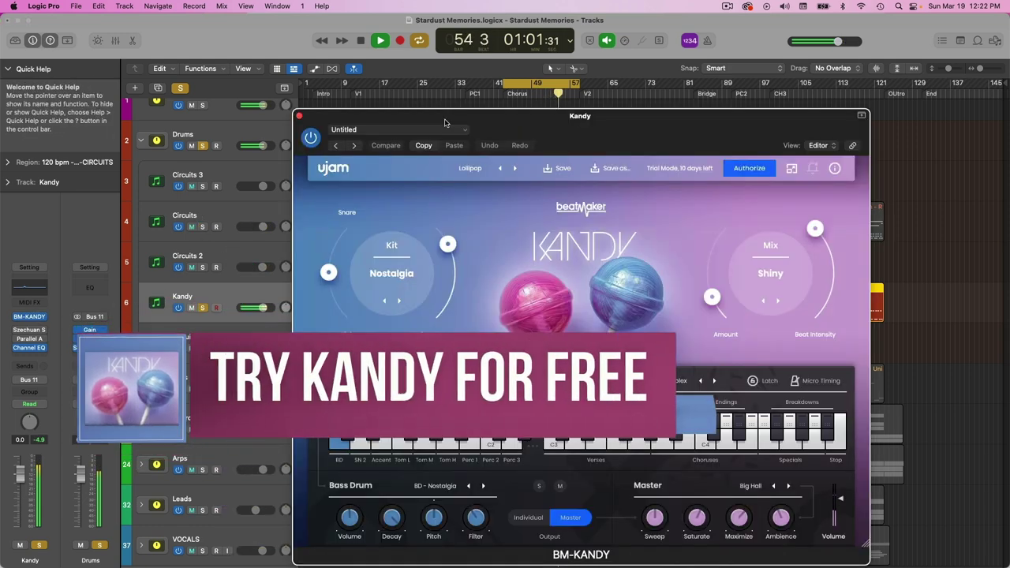
{"action": "left_click", "coordinate": [299, 116]}
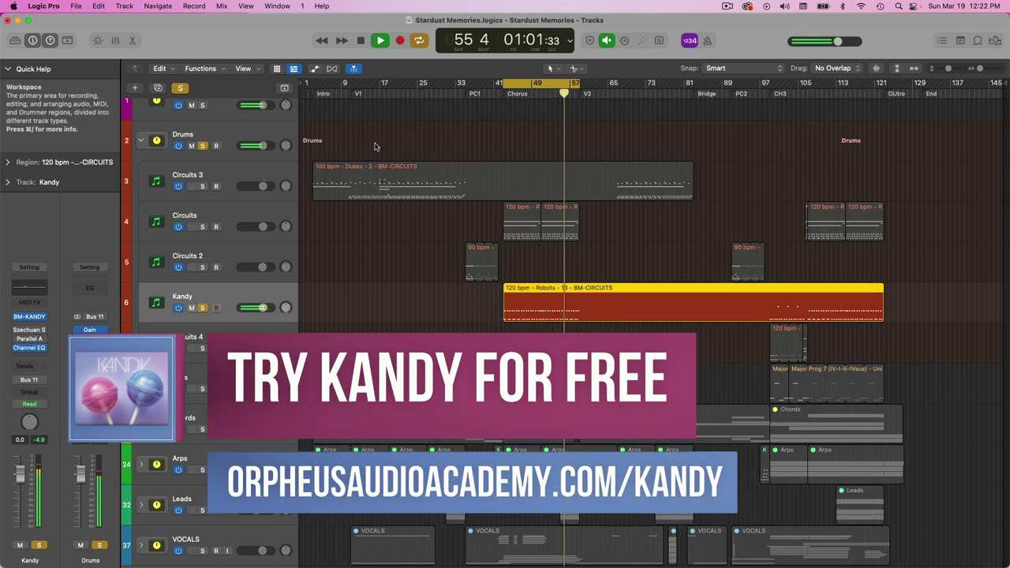
{"action": "key", "text": "space"}
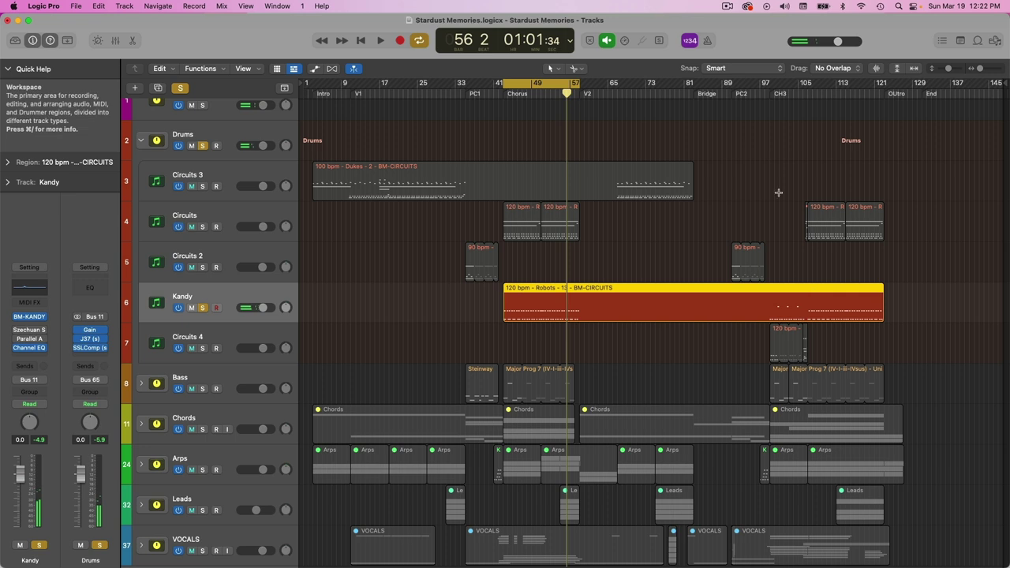
Turn off the cycle range and play Circuits 4 from the CH3 section after viewing its BM-CIRCUITS instrument
{"action": "scroll", "coordinate": [710, 157], "scroll_direction": "down", "scroll_amount": 1}
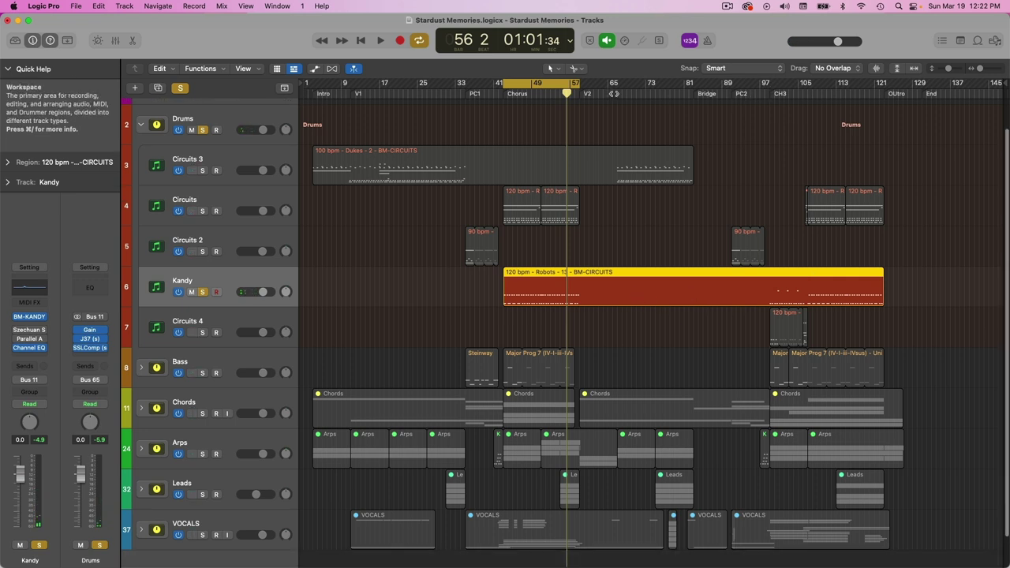
{"action": "left_click", "coordinate": [554, 85]}
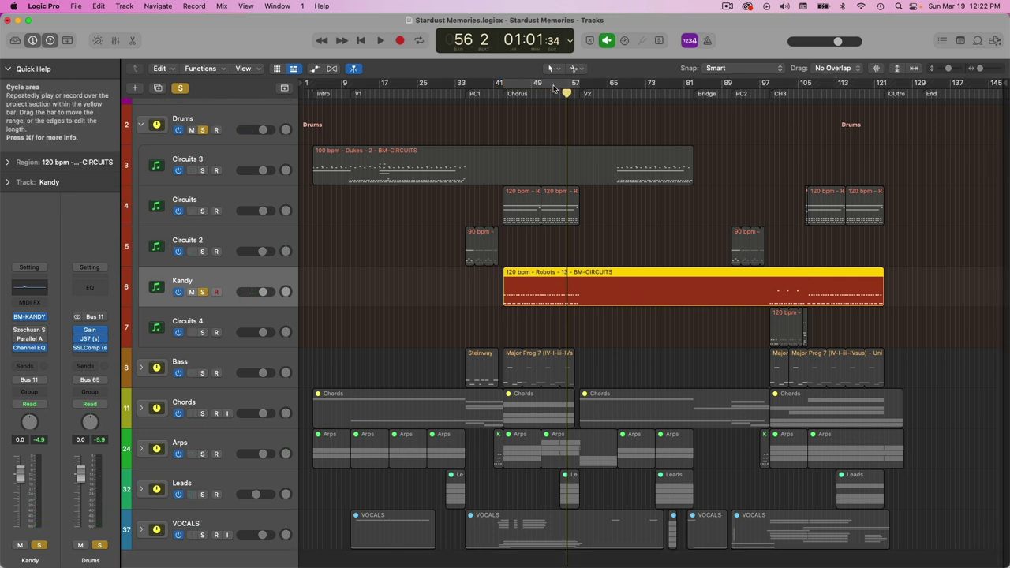
{"action": "double_click", "coordinate": [787, 324]}
{"action": "left_click_drag", "start_coordinate": [697, 95], "coordinate": [500, 50]}
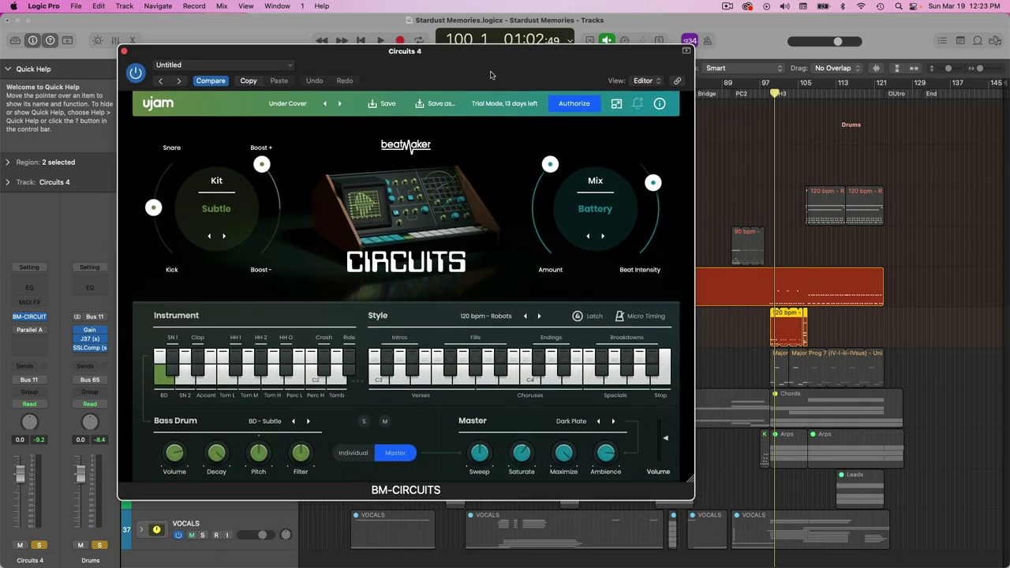
{"action": "key", "text": "super+w"}
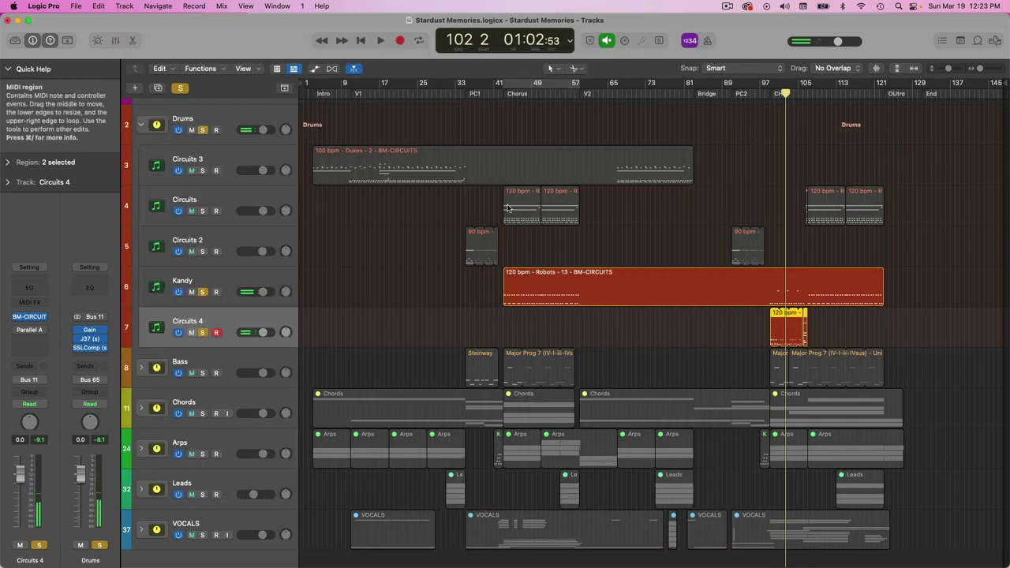
Move the playhead to bar 45 and inspect the J37 tape plug-in on the Drums bus, finishing with the Circuits track selected
{"action": "left_click_drag", "start_coordinate": [507, 93], "coordinate": [513, 93]}
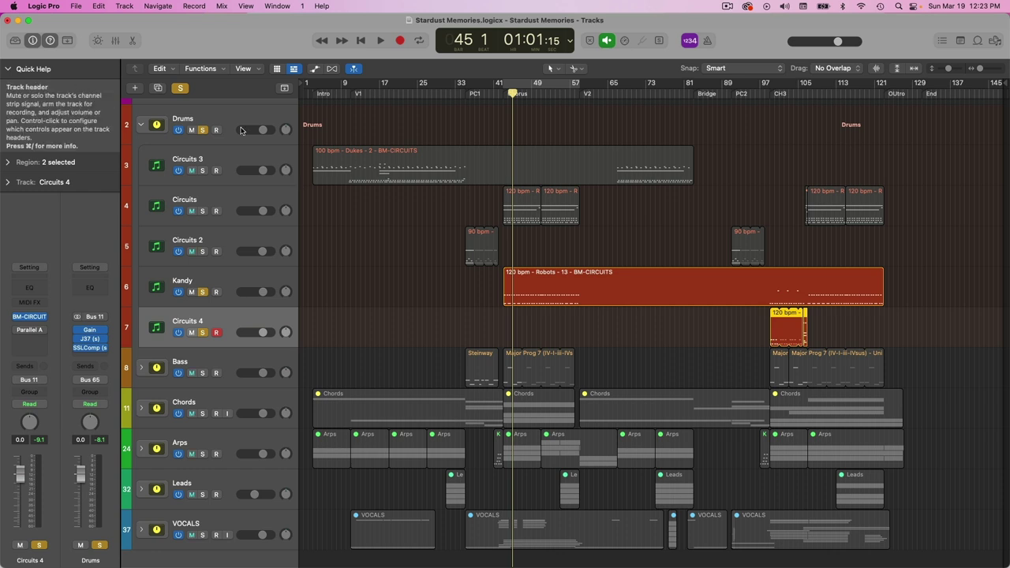
{"action": "left_click", "coordinate": [180, 145]}
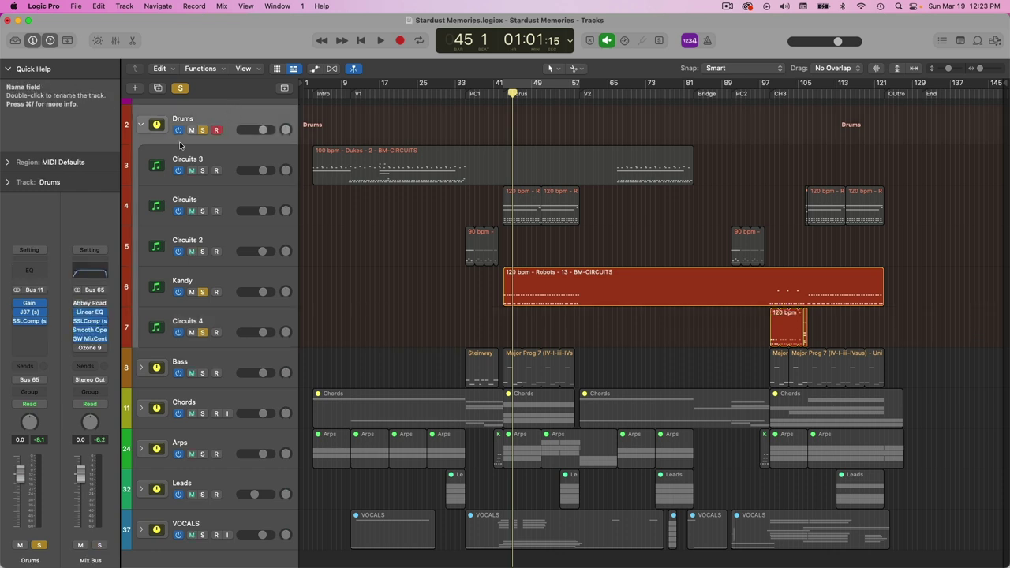
{"action": "left_click", "coordinate": [30, 313]}
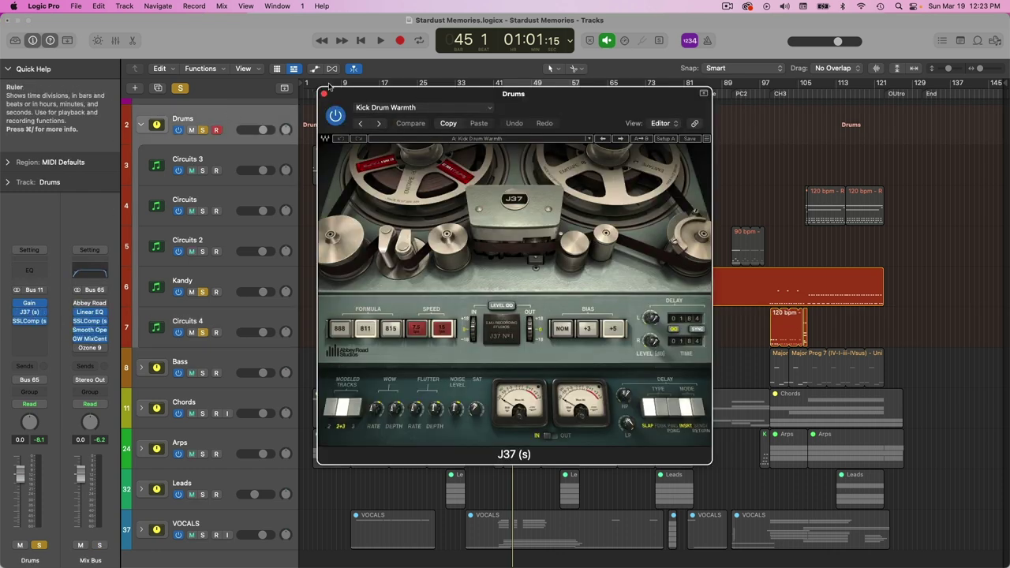
{"action": "left_click", "coordinate": [324, 94]}
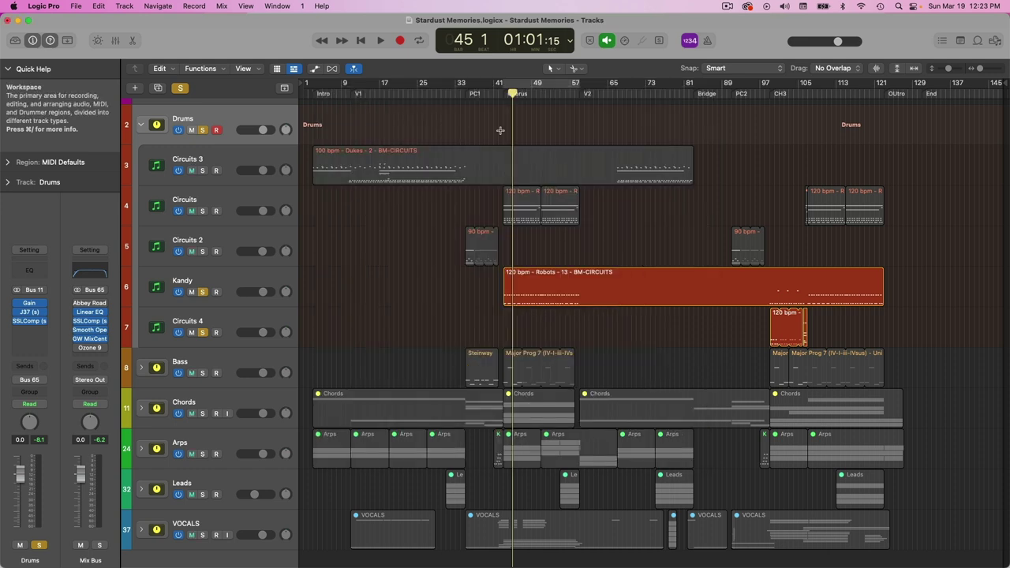
{"action": "left_click", "coordinate": [242, 203]}
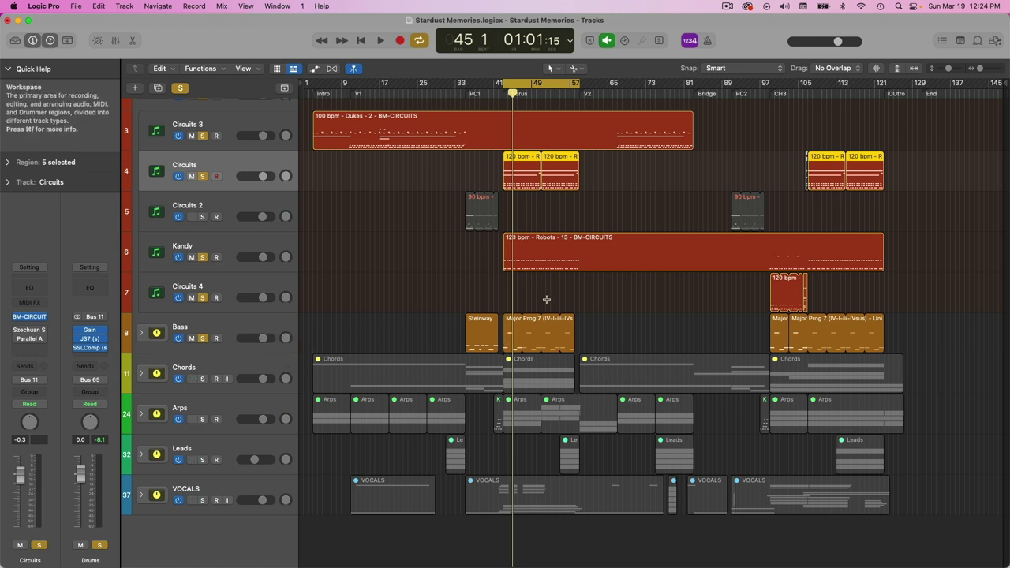
Inspect the Serum instrument and its preset list on the BASS - Future Islands track and play the soloed bass in the chorus loop
{"action": "double_click", "coordinate": [237, 320]}
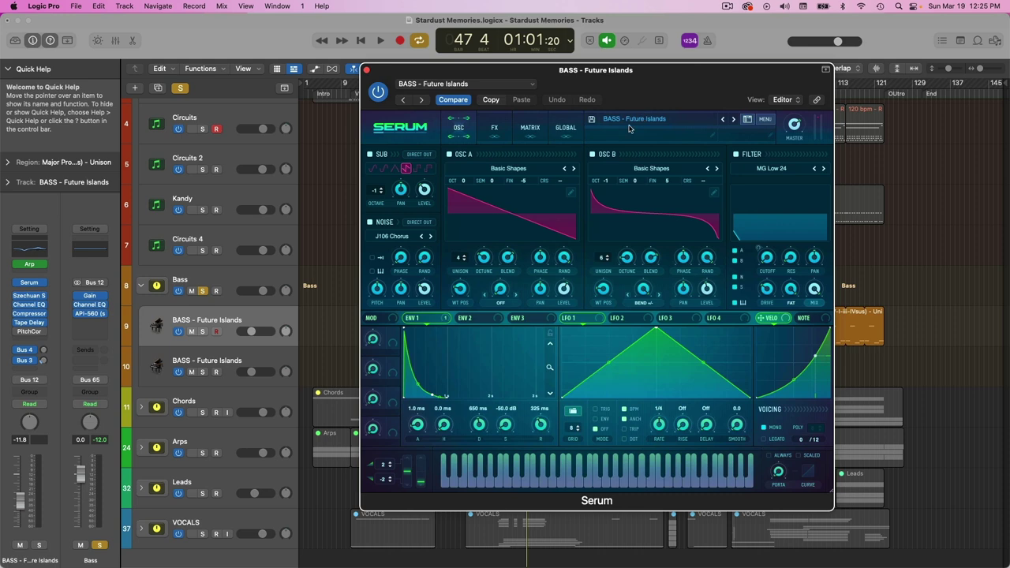
{"action": "left_click", "coordinate": [635, 120]}
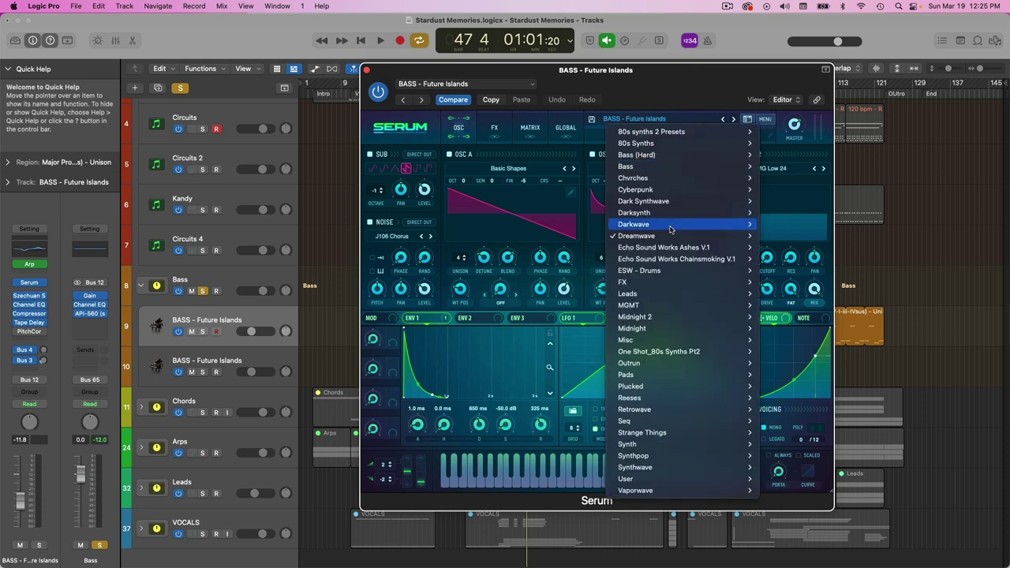
{"action": "mouse_move", "coordinate": [670, 235]}
{"action": "left_click", "coordinate": [645, 87]}
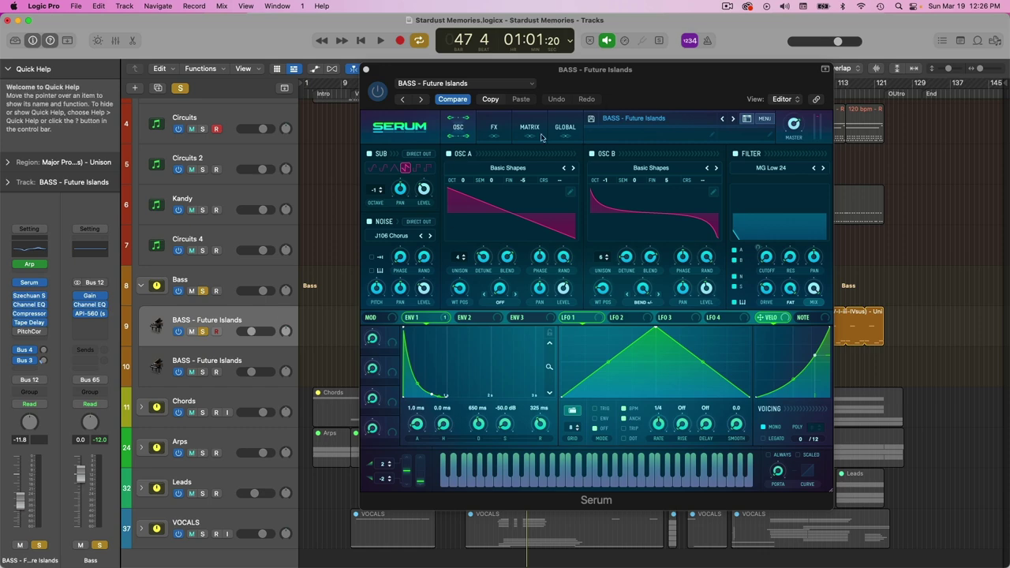
{"action": "left_click_drag", "start_coordinate": [710, 106], "coordinate": [763, 156]}
{"action": "key", "text": "space"}
{"action": "key", "text": "space"}
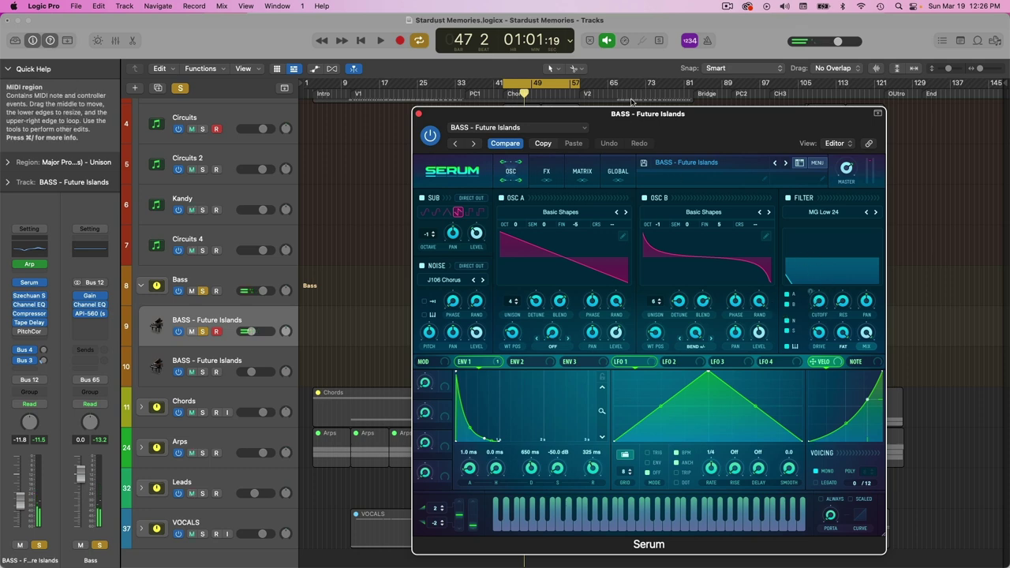
{"action": "left_click_drag", "start_coordinate": [703, 129], "coordinate": [711, 123]}
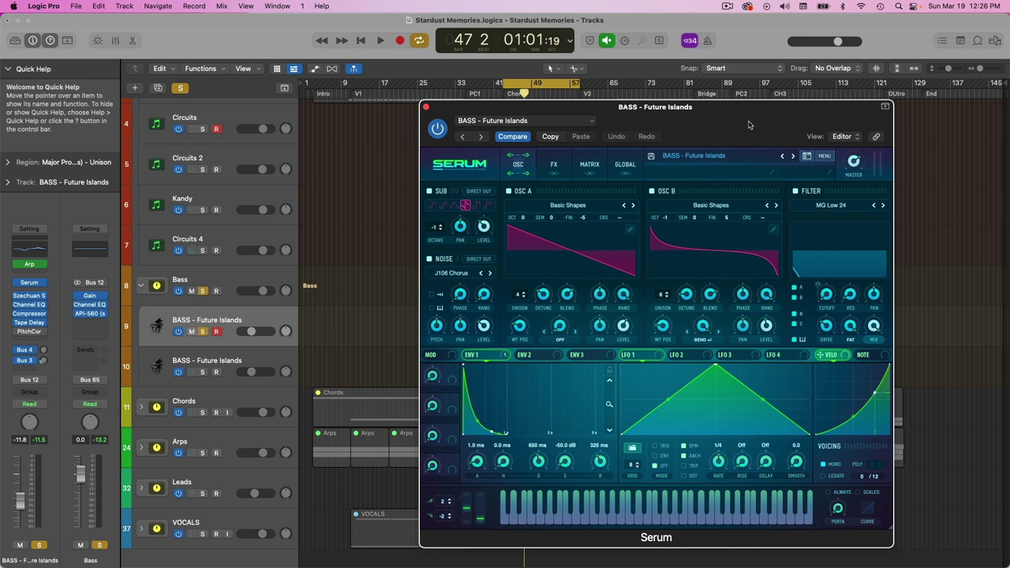
Close Serum, leave Szechuan Saturator as the only active insert on the bass track and open its window
{"action": "left_click", "coordinate": [29, 281]}
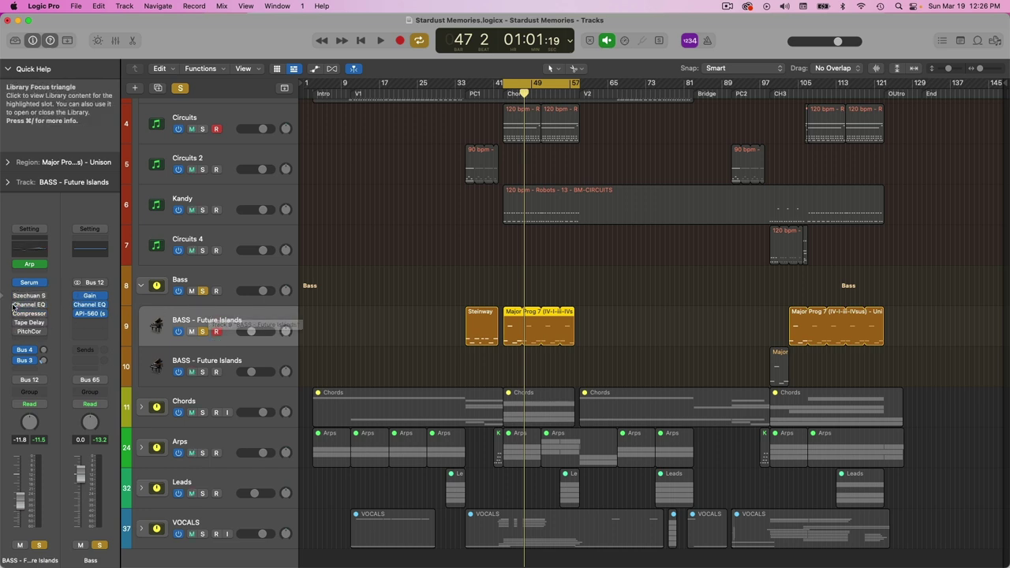
{"action": "key", "text": "super+z"}
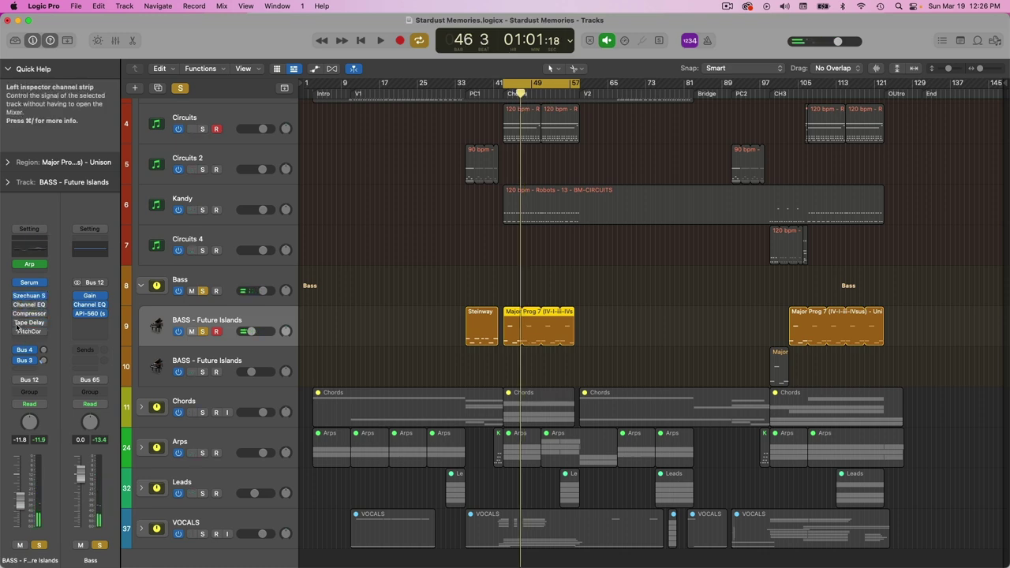
{"action": "left_click", "coordinate": [30, 295]}
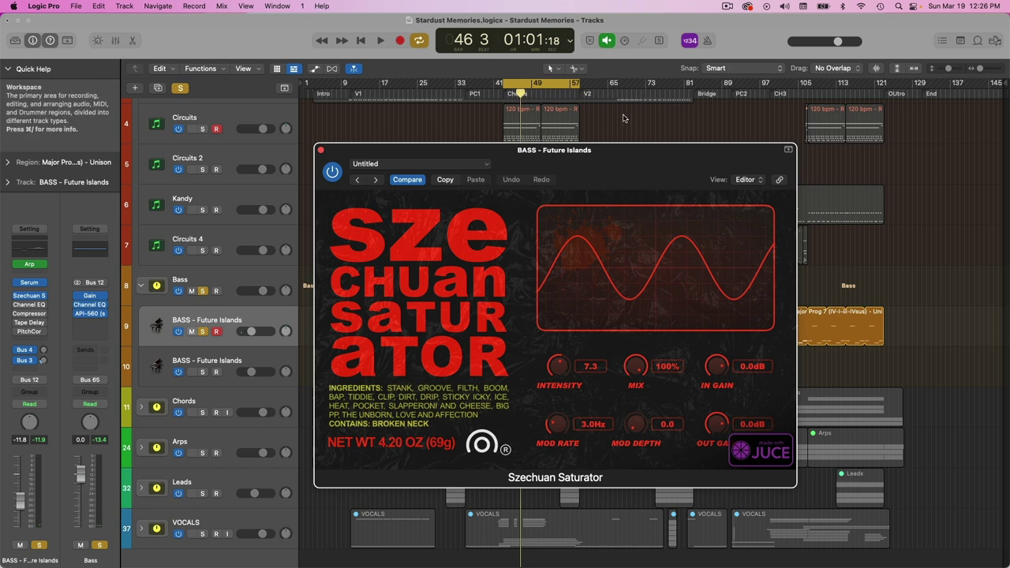
{"action": "left_click_drag", "start_coordinate": [646, 150], "coordinate": [661, 100]}
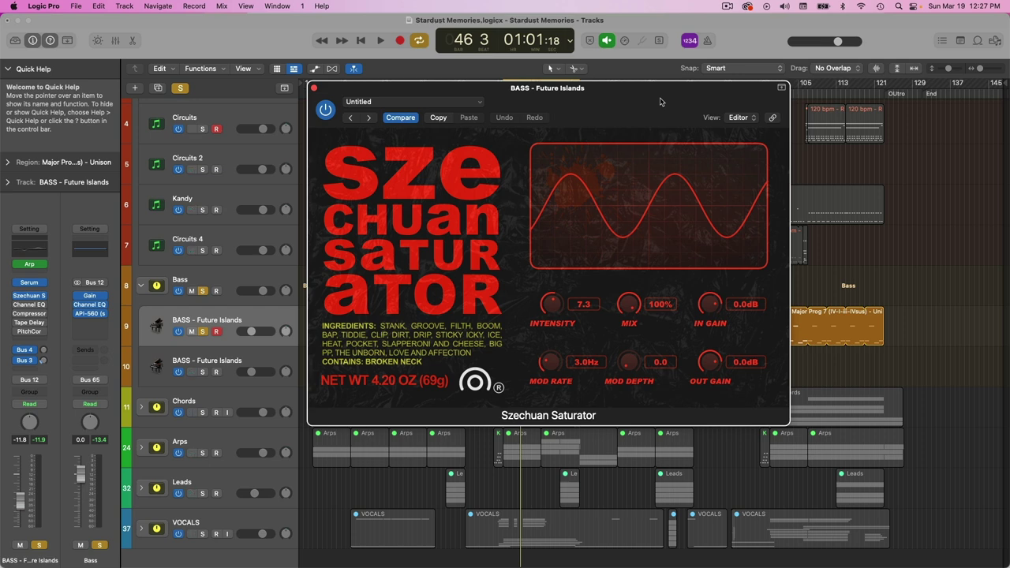
{"action": "left_click_drag", "start_coordinate": [621, 110], "coordinate": [670, 139]}
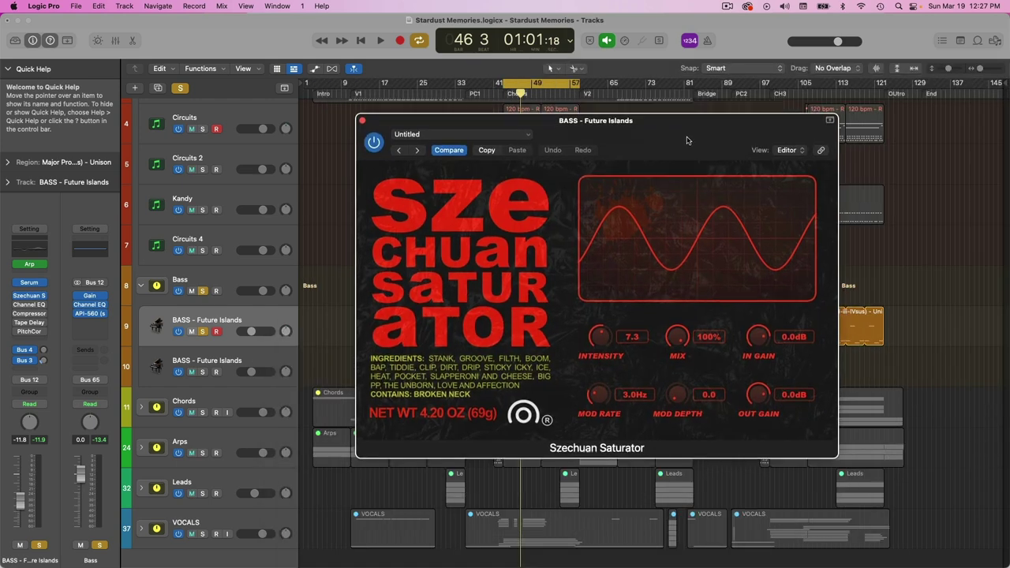
Play the bass while comparing Szechuan Saturator switched off and on, and lower its output gain to -3.4 dB
{"action": "left_click", "coordinate": [375, 139]}
{"action": "key", "text": "space"}
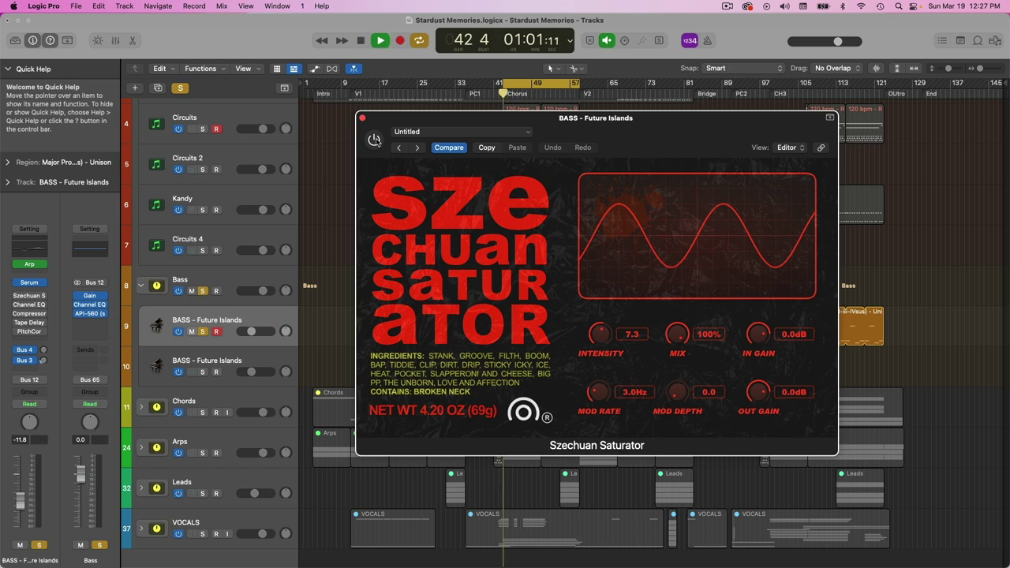
{"action": "left_click", "coordinate": [374, 139]}
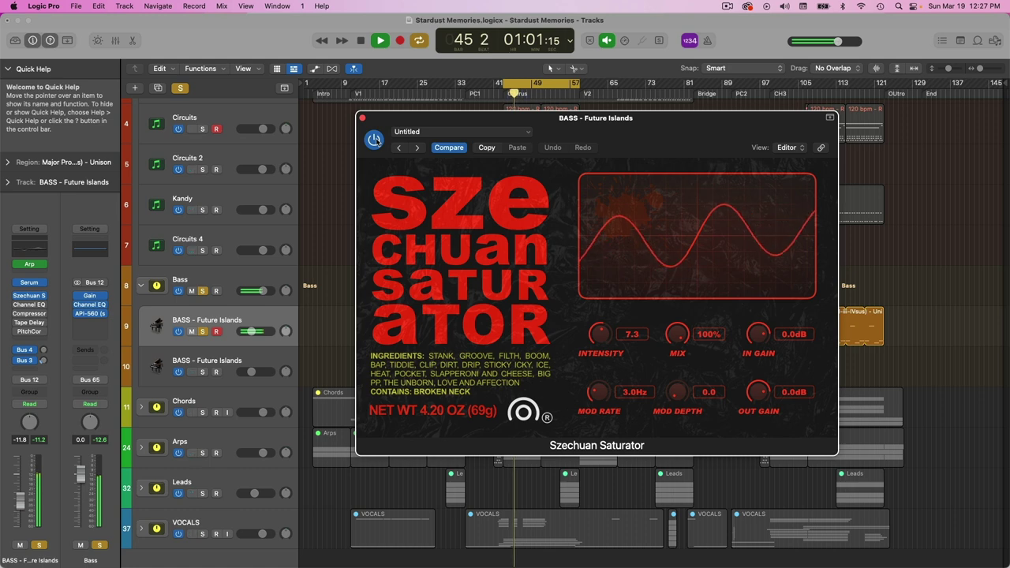
{"action": "left_click_drag", "start_coordinate": [756, 391], "coordinate": [755, 404]}
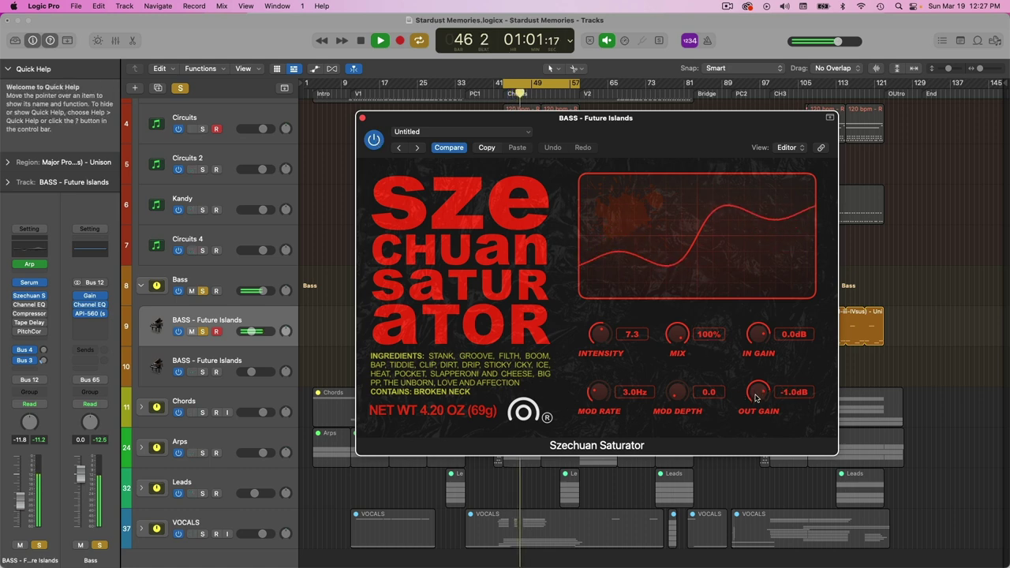
{"action": "left_click", "coordinate": [373, 140]}
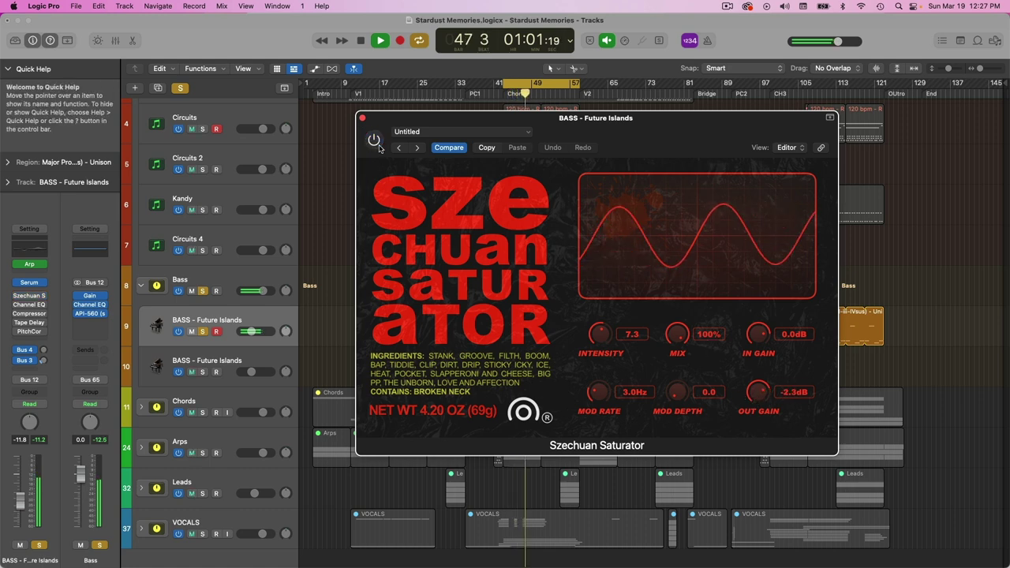
{"action": "left_click_drag", "start_coordinate": [755, 403], "coordinate": [756, 407]}
{"action": "left_click", "coordinate": [375, 144]}
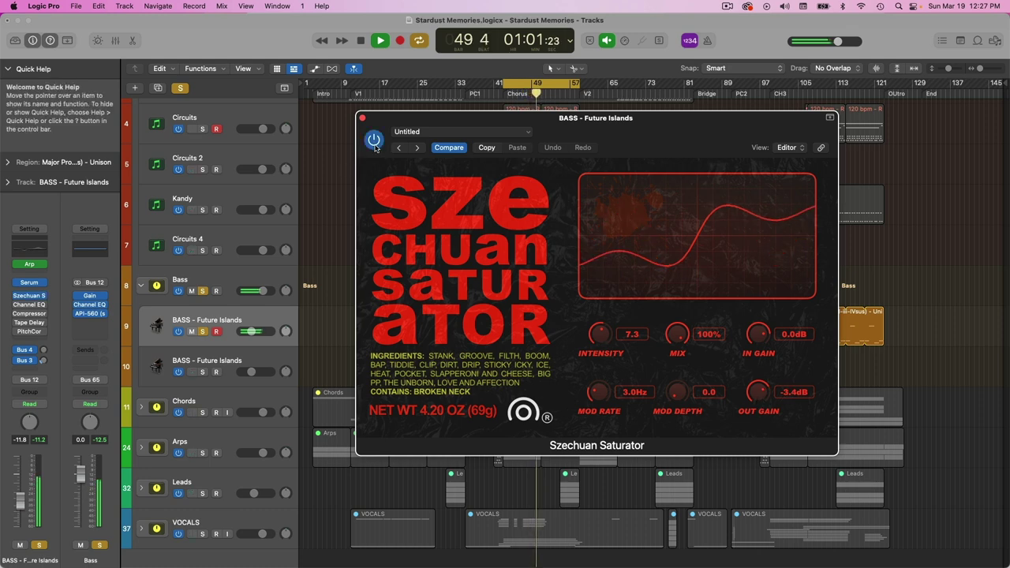
Raise the BASS - Future Islands track volume to -7.6 dB, close the Szechuan Saturator window and stop playback
{"action": "left_click_drag", "start_coordinate": [251, 331], "coordinate": [254, 331]}
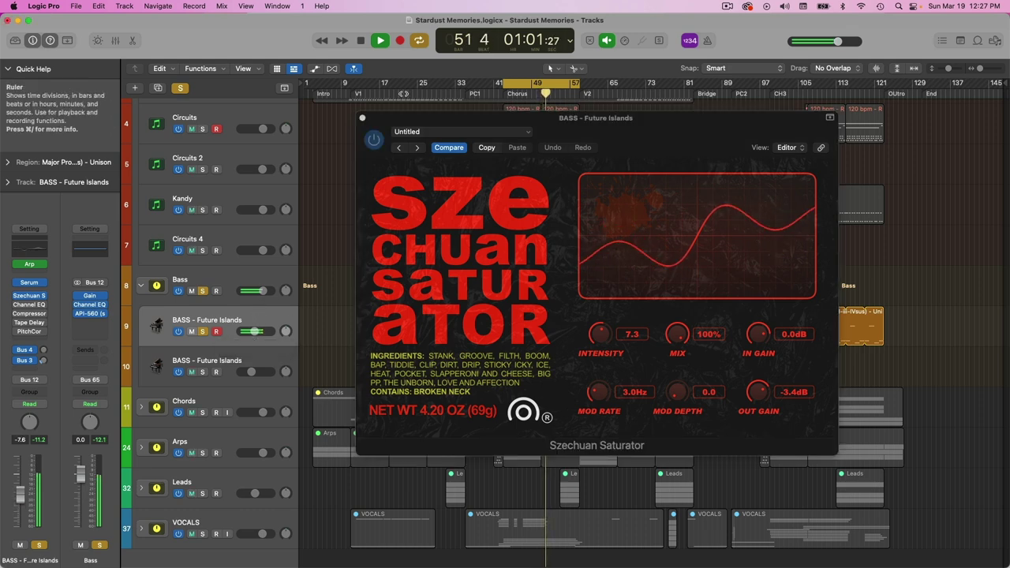
{"action": "left_click", "coordinate": [362, 117]}
{"action": "key", "text": "space"}
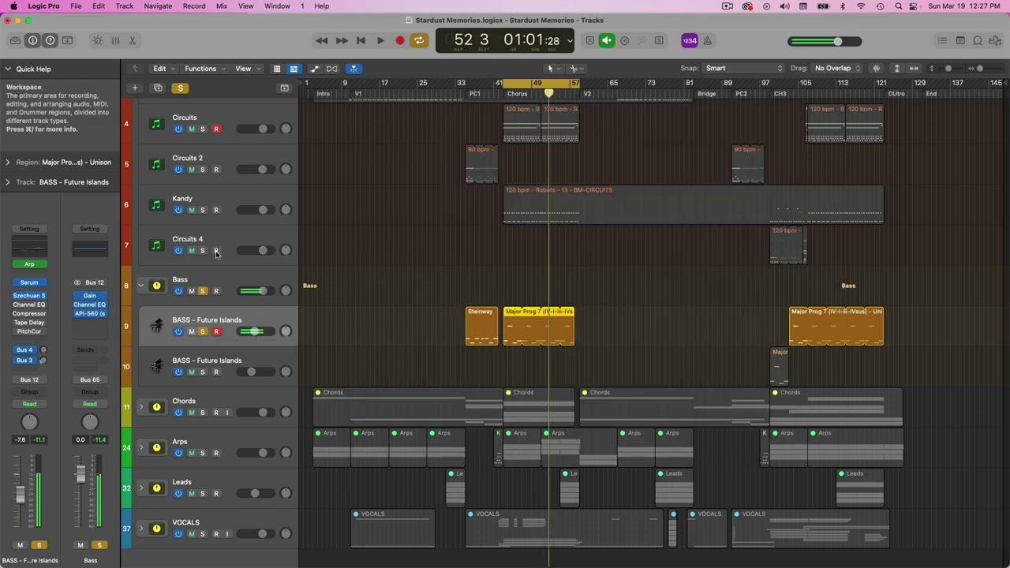
Enable Channel EQ on the bass track and set its band 6 boost to 3580 Hz at +8.7 dB
{"action": "left_click", "coordinate": [32, 306]}
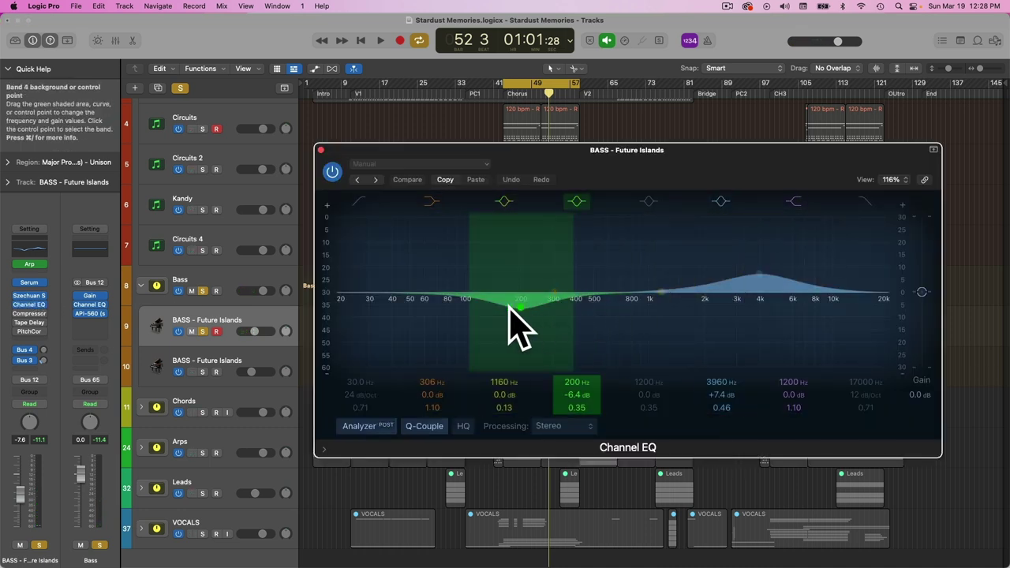
{"action": "left_click_drag", "start_coordinate": [754, 269], "coordinate": [736, 267]}
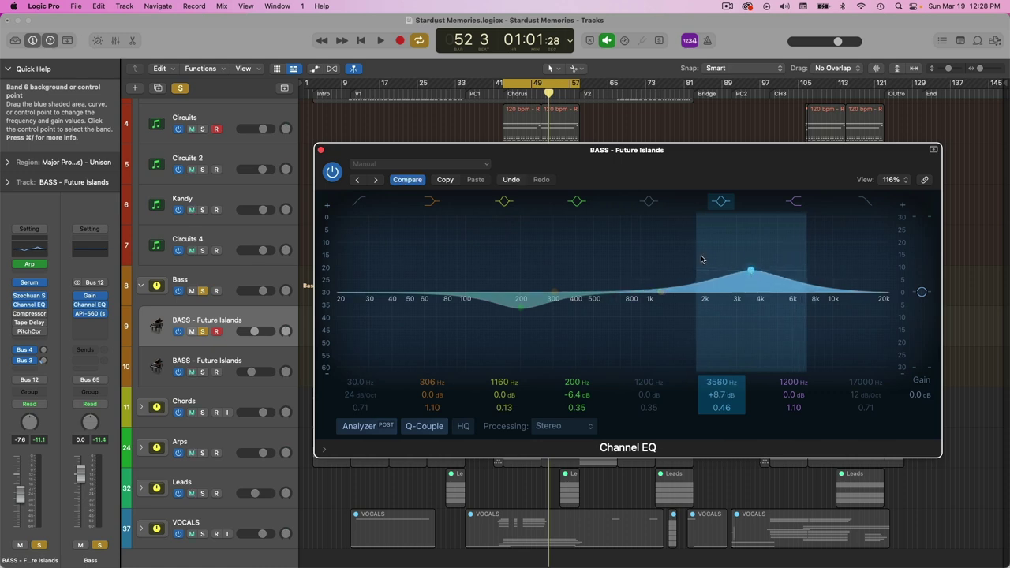
Enable the bass track's Compressor with its window open and play the chorus loop through it
{"action": "left_click", "coordinate": [29, 314]}
{"action": "left_click_drag", "start_coordinate": [755, 110], "coordinate": [752, 37]}
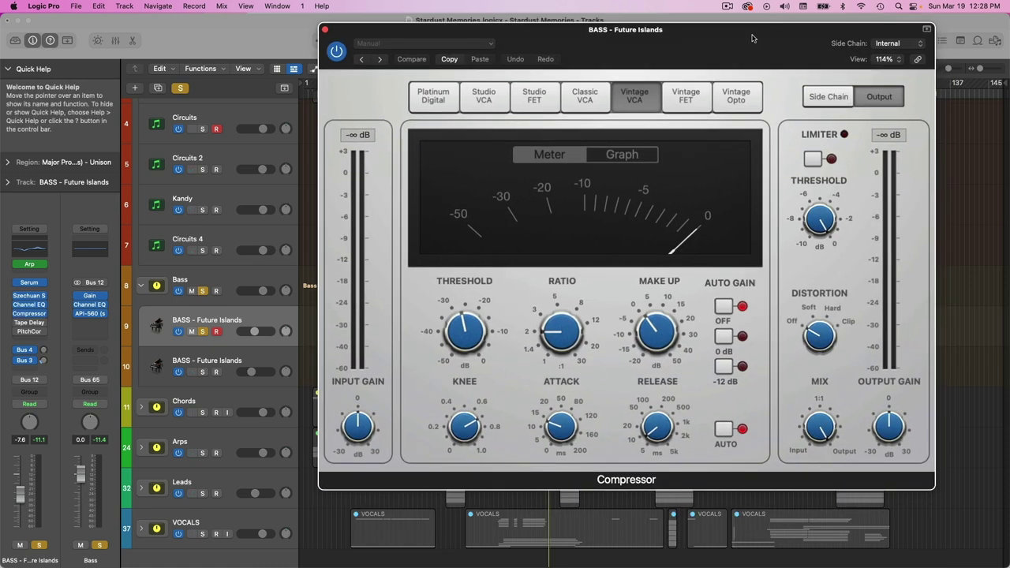
{"action": "key", "text": "space"}
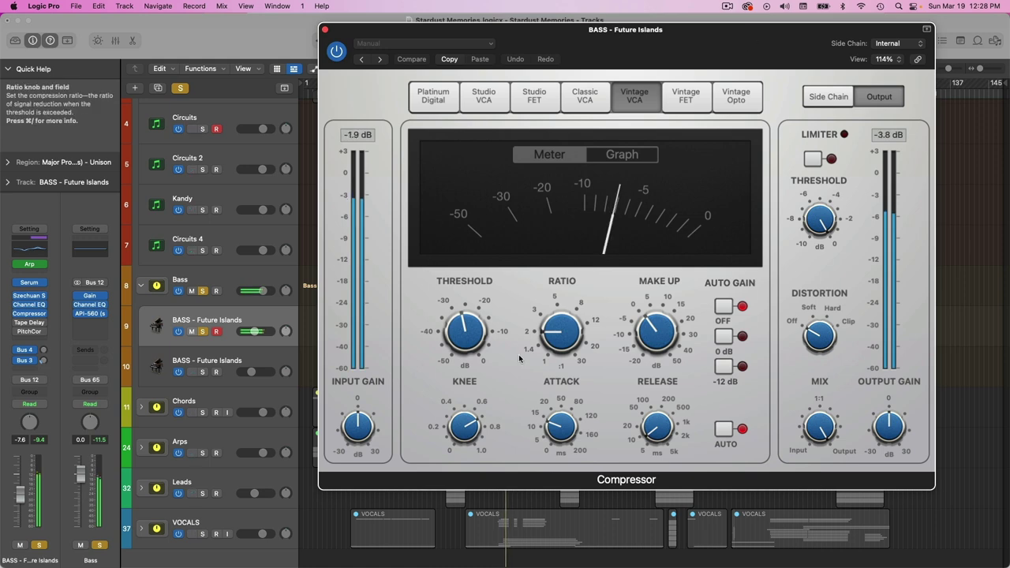
Raise the bass Compressor's threshold to about -20 dB, compare it bypassed and enabled, then close it and stop playback
{"action": "mouse_move", "coordinate": [483, 319]}
{"action": "left_mouse_down"}
{"action": "mouse_move", "coordinate": [473, 293]}
{"action": "mouse_move", "coordinate": [474, 313]}
{"action": "left_mouse_up"}
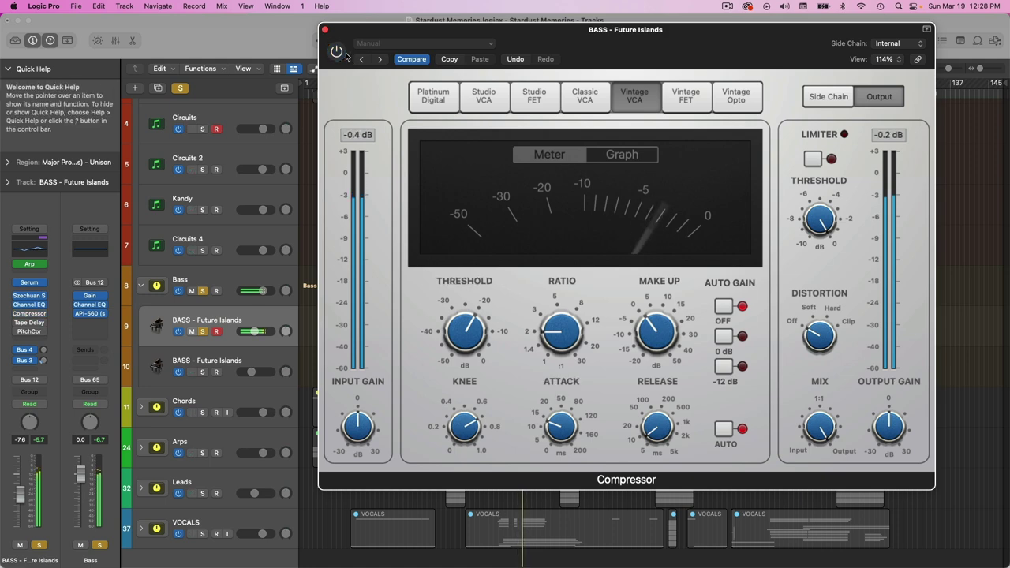
{"action": "left_click", "coordinate": [344, 55]}
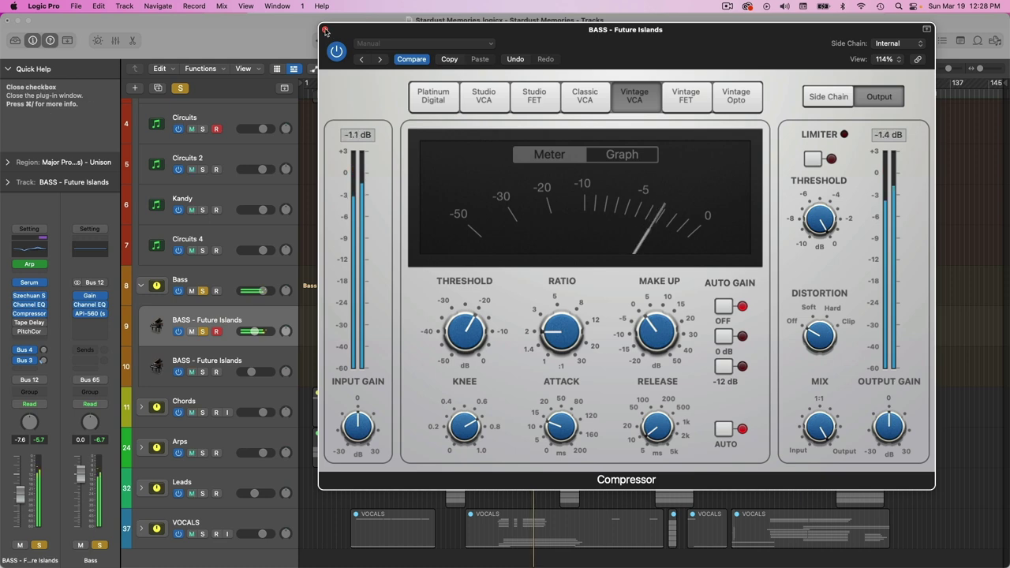
{"action": "left_click", "coordinate": [325, 30]}
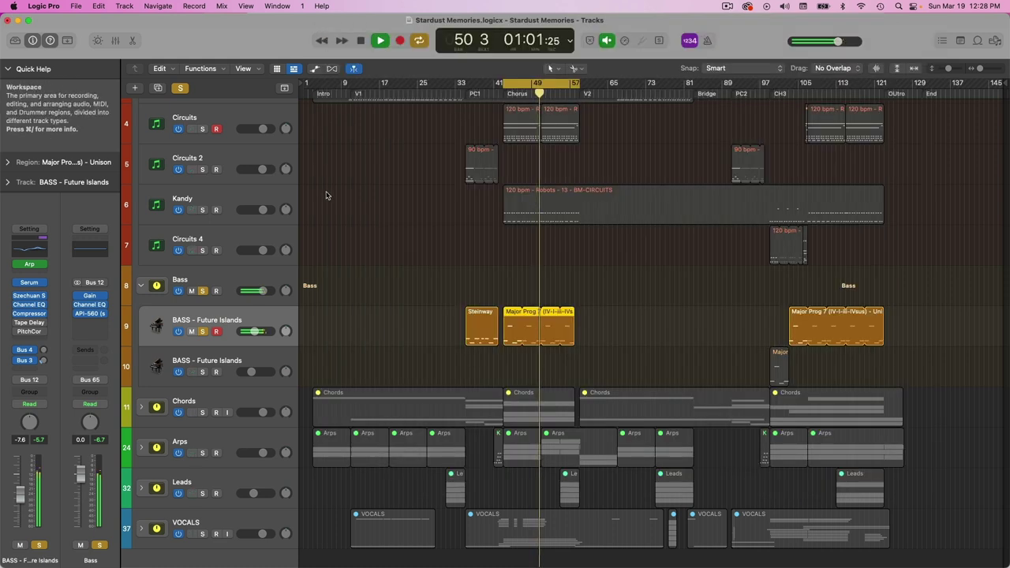
{"action": "key", "text": "space"}
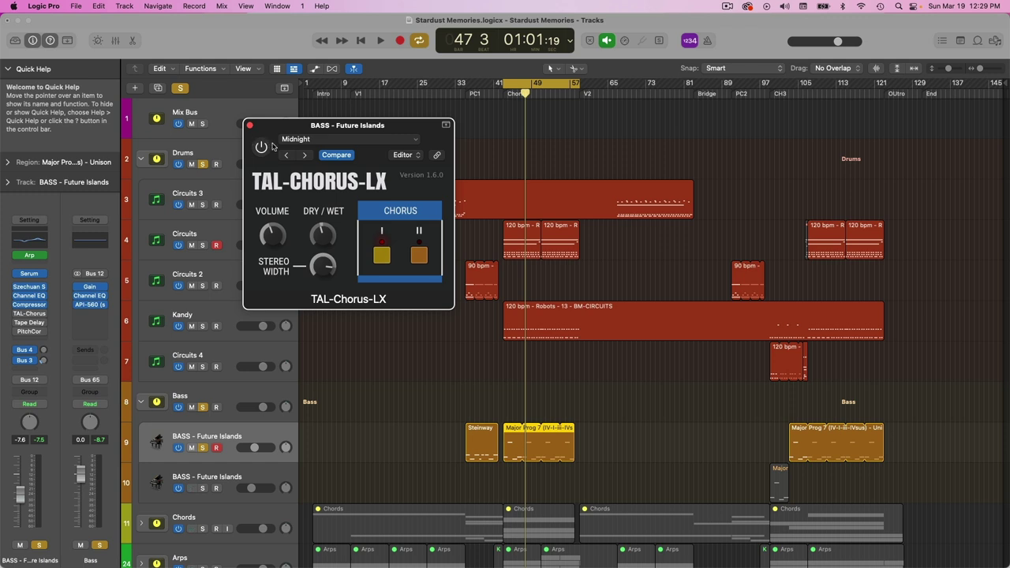
Enable TAL-Chorus-LX on the bass track during chorus playback, raise the track volume to -6.2 dB, and close the plug-in after stopping
{"action": "key", "text": "space"}
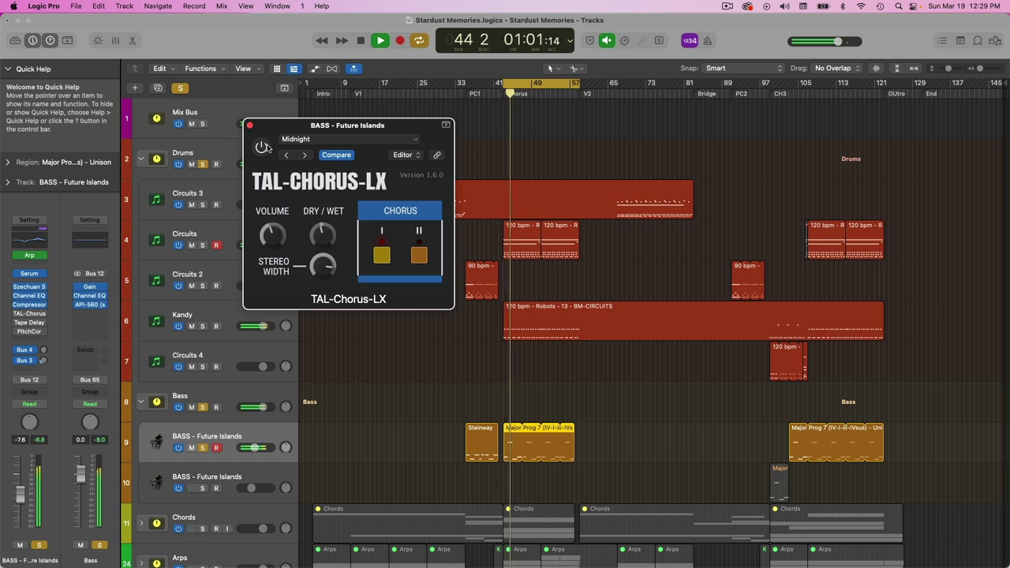
{"action": "left_click", "coordinate": [263, 148]}
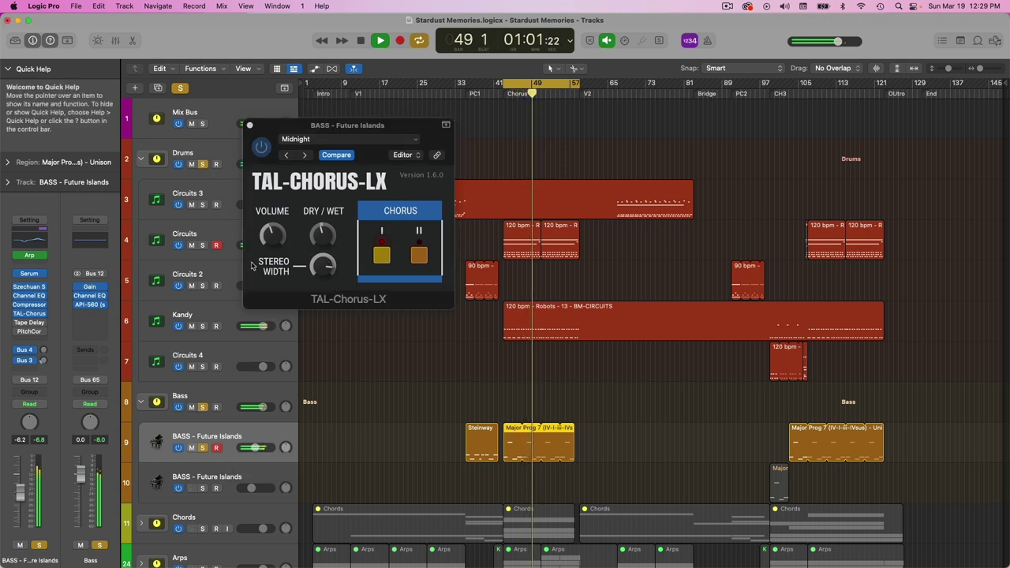
{"action": "key", "text": "space"}
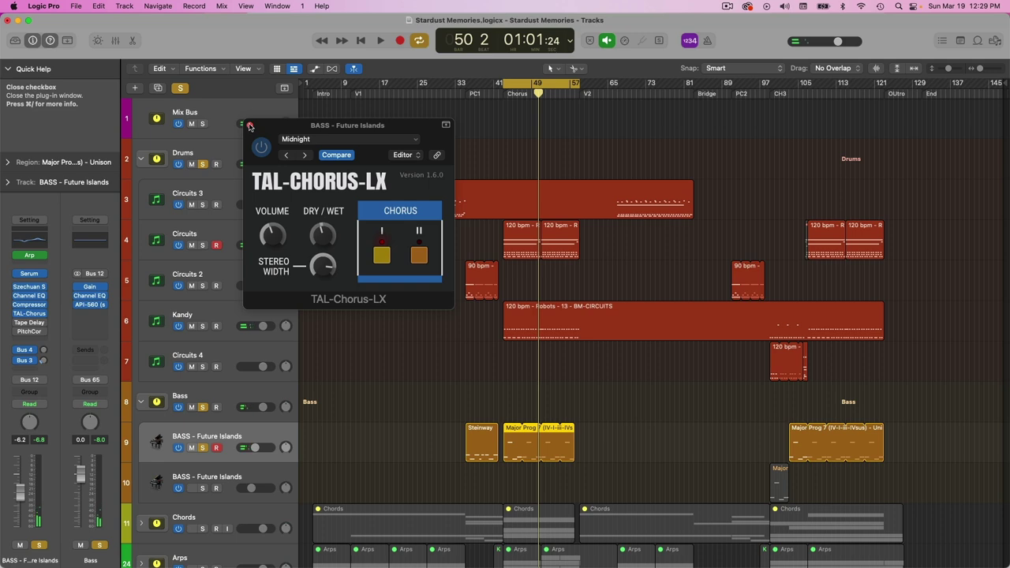
{"action": "left_click", "coordinate": [249, 127]}
Examine the notes of the chorus bass region in the Piano Roll, and close the editor
{"action": "scroll", "coordinate": [363, 237], "scroll_direction": "down", "scroll_amount": 3}
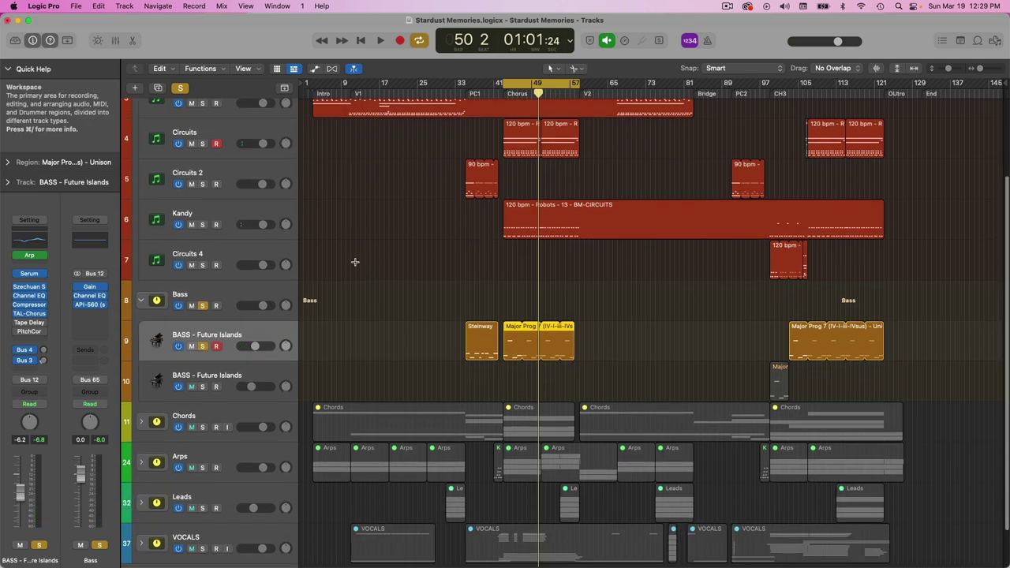
{"action": "scroll", "coordinate": [355, 262], "scroll_direction": "down", "scroll_amount": 2}
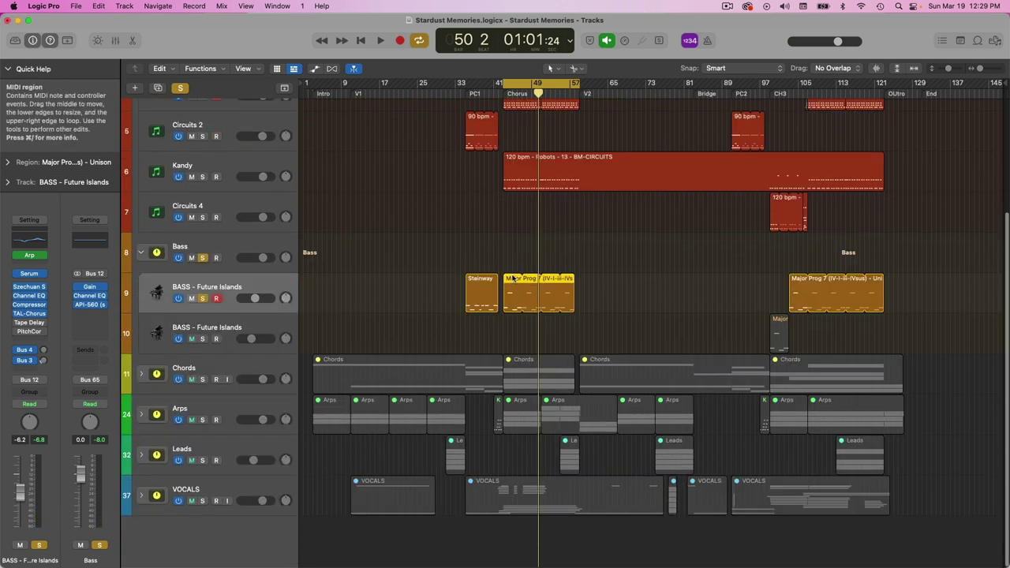
{"action": "double_click", "coordinate": [513, 278]}
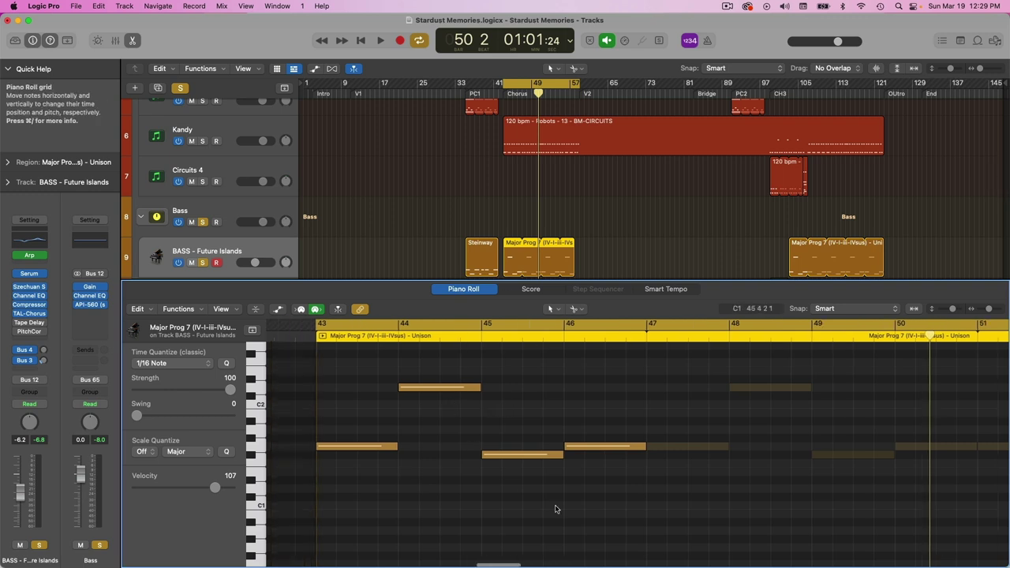
{"action": "key", "text": "e"}
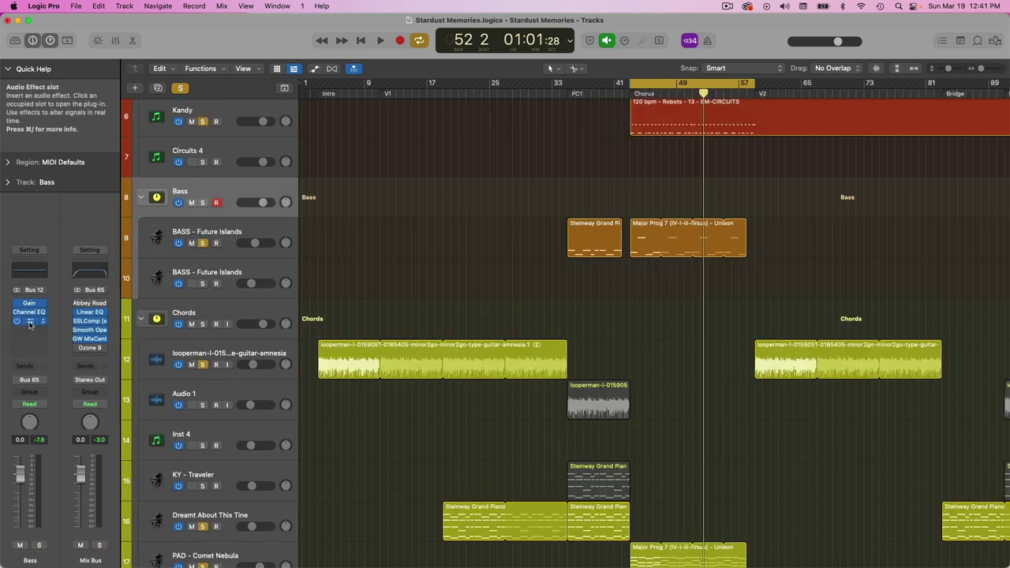
Slightly raise the 1K, 2K and 4K bands of the API-560 equalizer on the Bass stack, and close its window
{"action": "left_click", "coordinate": [29, 320]}
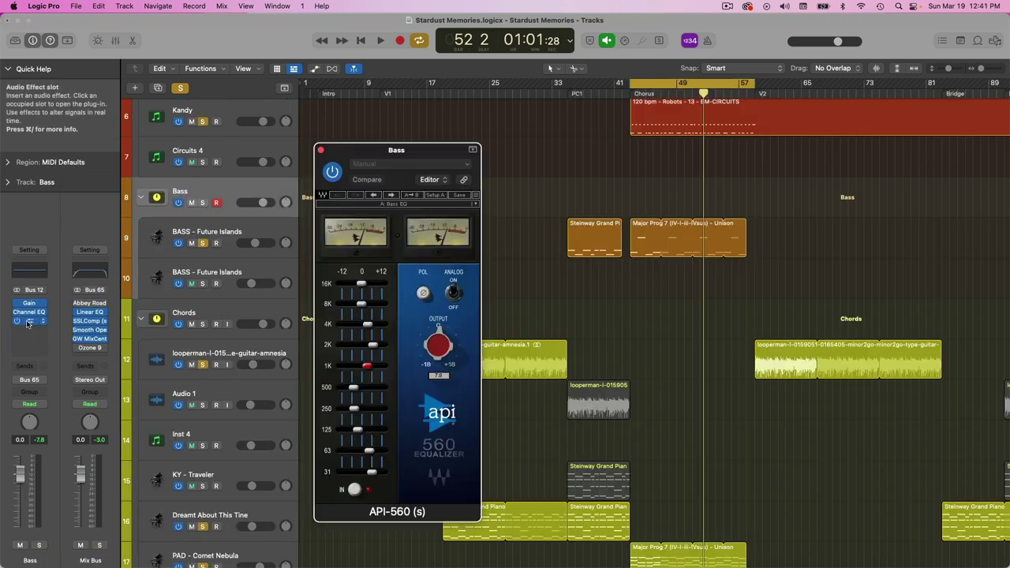
{"action": "left_click_drag", "start_coordinate": [434, 158], "coordinate": [472, 86]}
{"action": "scroll", "coordinate": [704, 177], "scroll_direction": "right", "scroll_amount": 10}
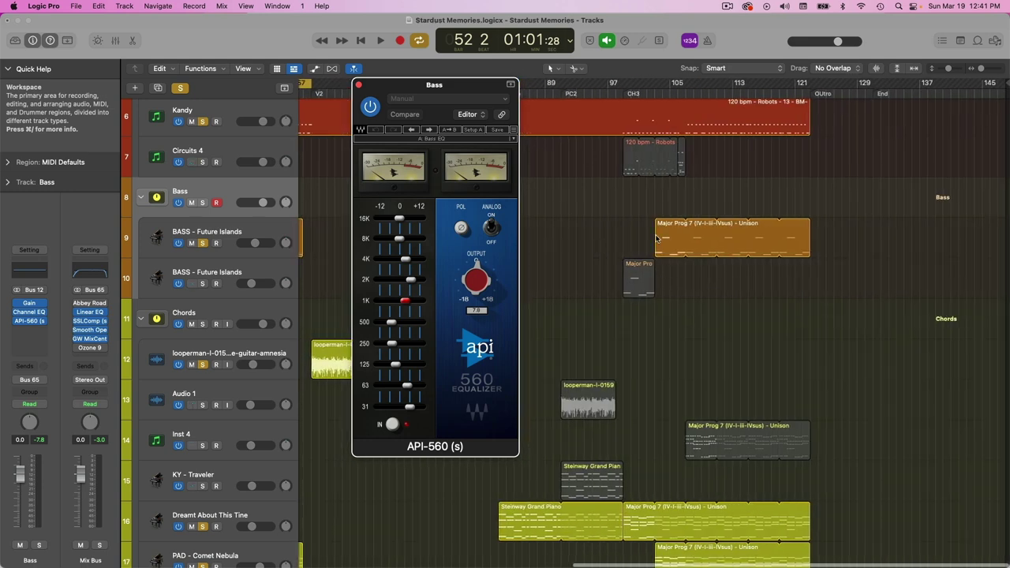
{"action": "scroll", "coordinate": [706, 205], "scroll_direction": "left", "scroll_amount": 12}
{"action": "scroll", "coordinate": [707, 229], "scroll_direction": "right", "scroll_amount": 6}
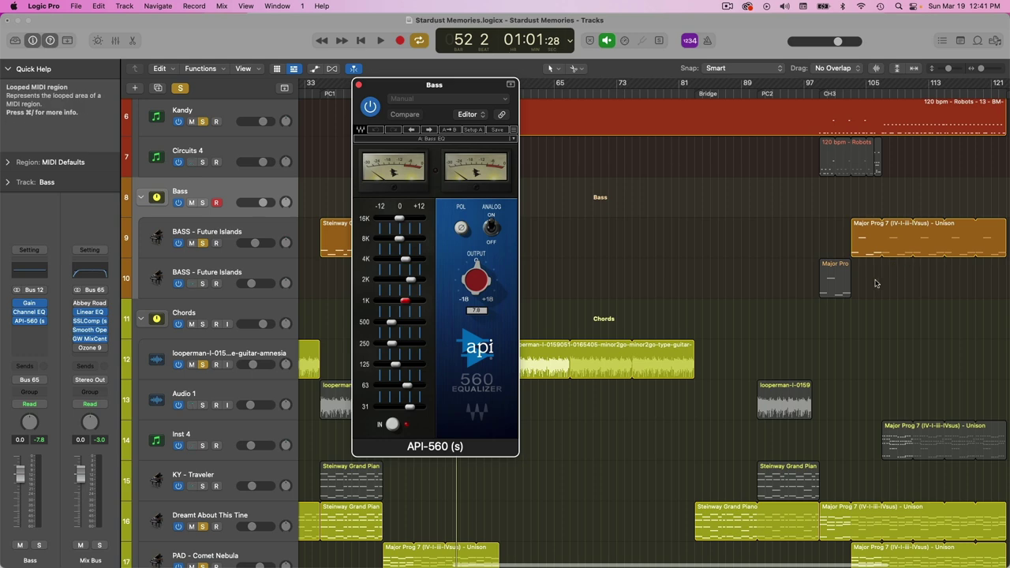
{"action": "scroll", "coordinate": [536, 183], "scroll_direction": "left", "scroll_amount": 5}
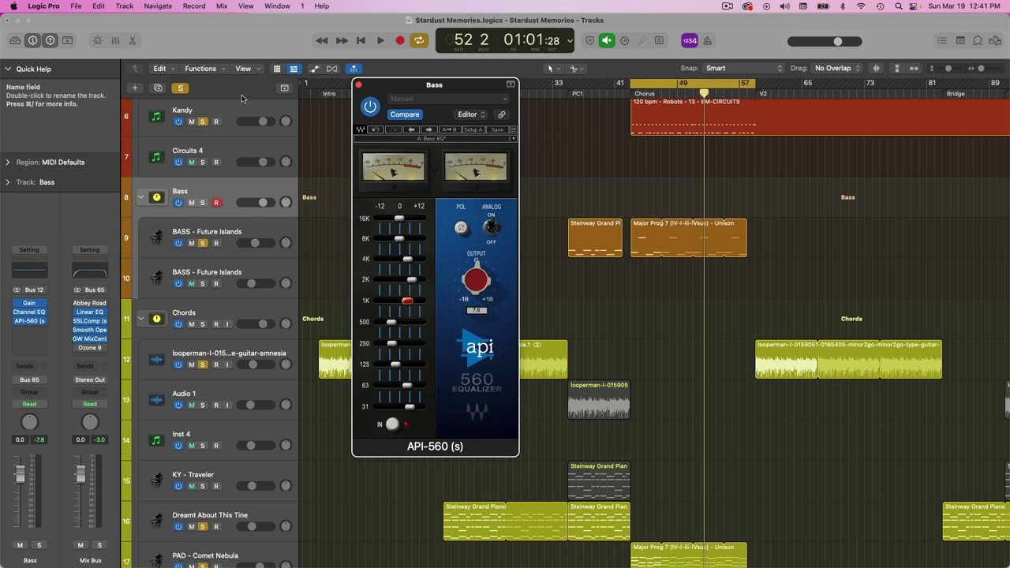
{"action": "left_click", "coordinate": [359, 85]}
Solo the KY - Furiosa track with chorus regions and PAD - Star Light while playing the chorus loop, and stop playback
{"action": "key", "text": "space"}
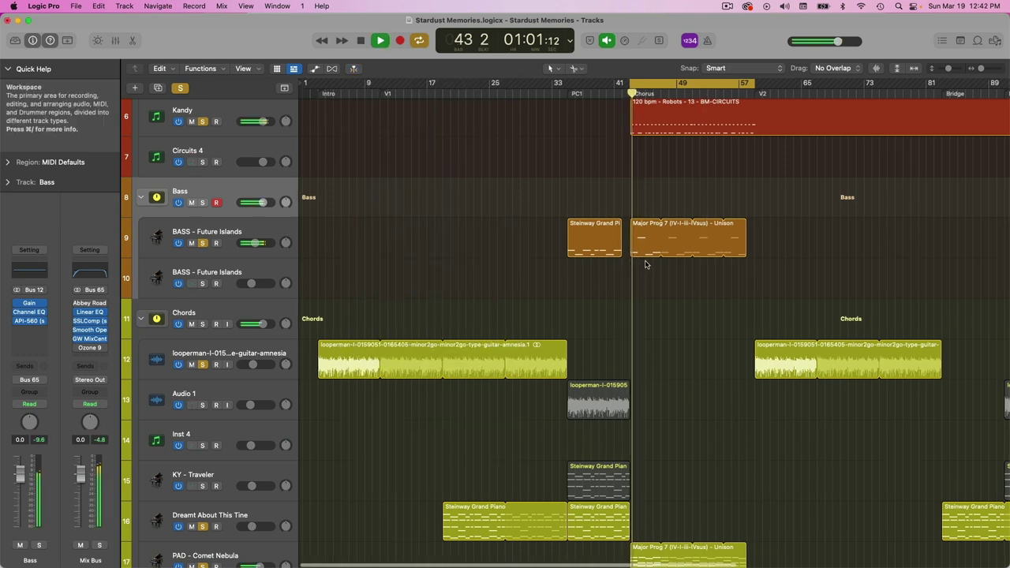
{"action": "scroll", "coordinate": [623, 252], "scroll_direction": "right", "scroll_amount": 5}
{"action": "scroll", "coordinate": [618, 257], "scroll_direction": "down", "scroll_amount": 5}
{"action": "scroll", "coordinate": [618, 257], "scroll_direction": "down", "scroll_amount": 3}
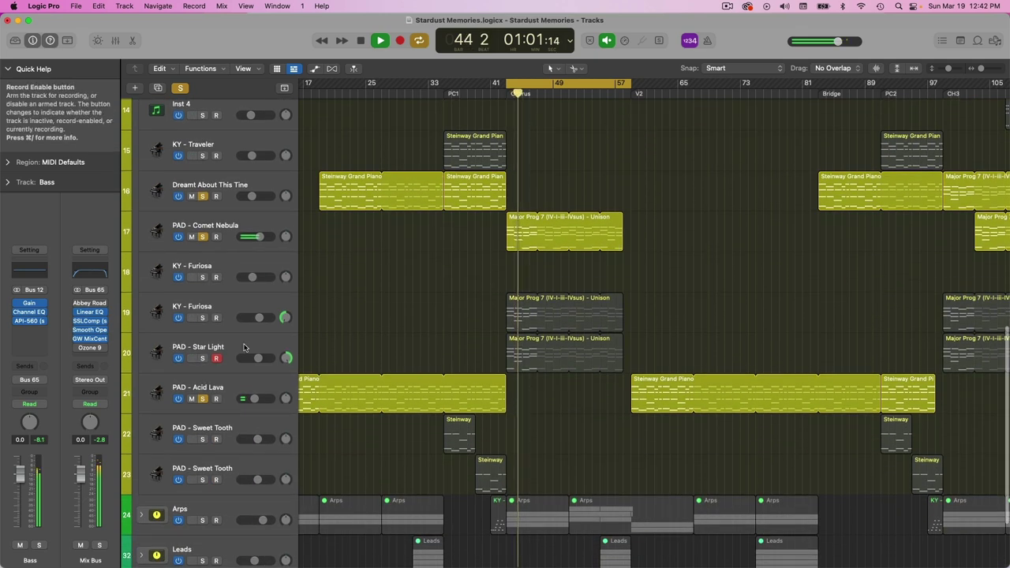
{"action": "left_click", "coordinate": [202, 317]}
{"action": "left_click", "coordinate": [202, 358]}
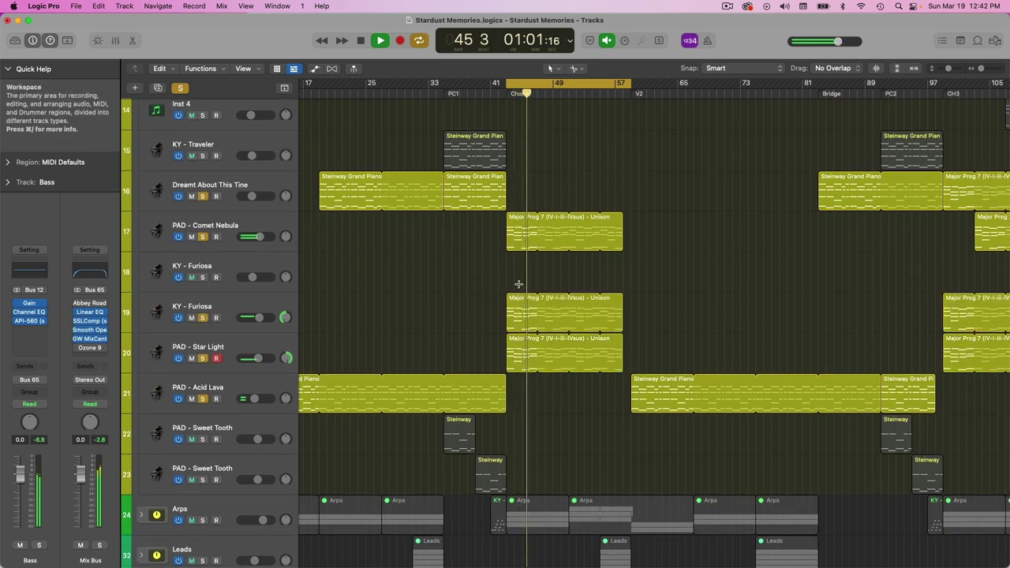
{"action": "scroll", "coordinate": [521, 282], "scroll_direction": "left", "scroll_amount": 3}
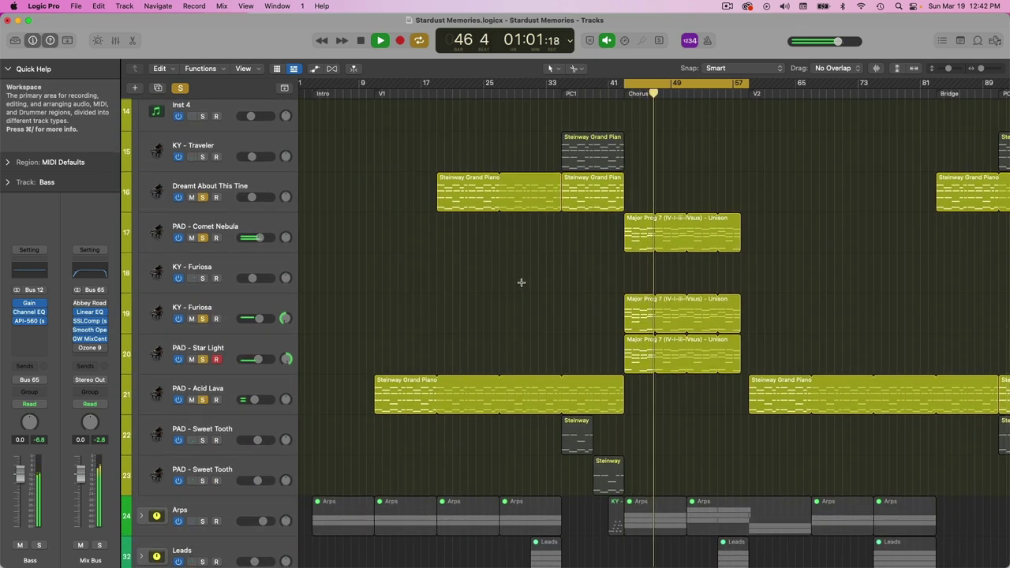
{"action": "scroll", "coordinate": [521, 281], "scroll_direction": "down", "scroll_amount": 3}
{"action": "scroll", "coordinate": [522, 282], "scroll_direction": "up", "scroll_amount": 6}
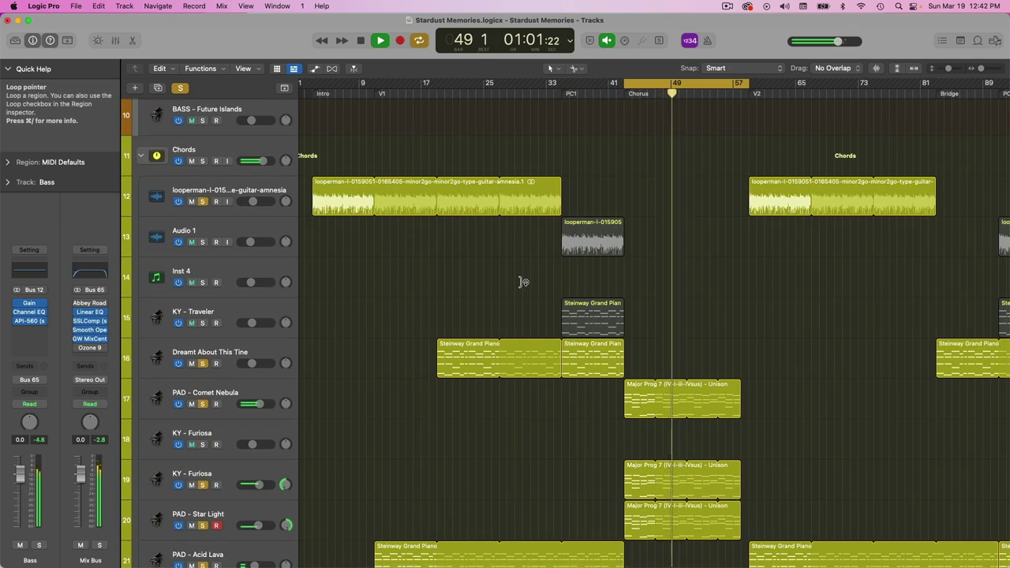
{"action": "key", "text": "space"}
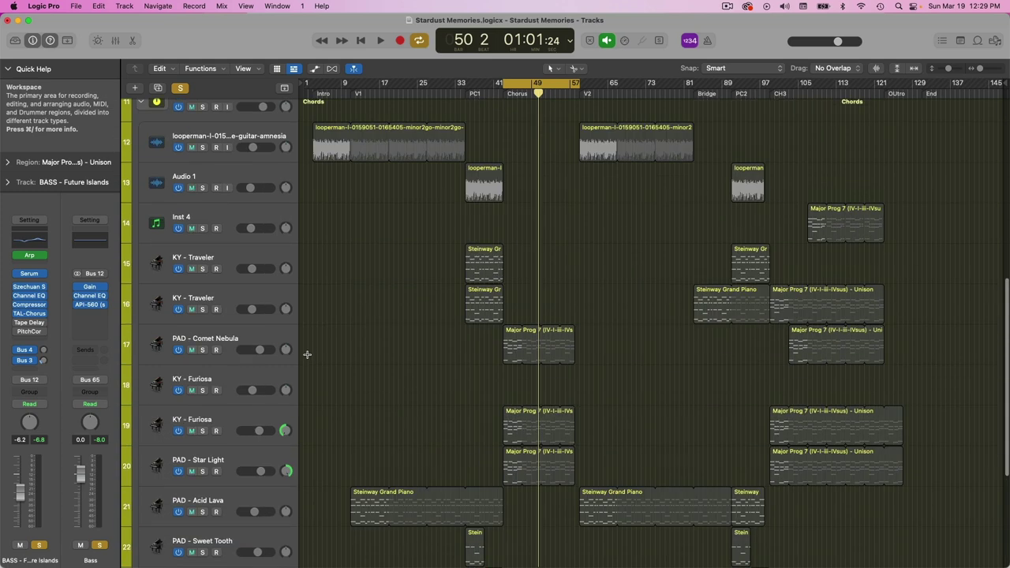
Solo the PAD - Acid Lava track, move the cycle range to the start of V1 and start playback
{"action": "scroll", "coordinate": [306, 354], "scroll_direction": "down", "scroll_amount": 3}
{"action": "scroll", "coordinate": [355, 363], "scroll_direction": "up", "scroll_amount": 8}
{"action": "scroll", "coordinate": [394, 370], "scroll_direction": "down", "scroll_amount": 8}
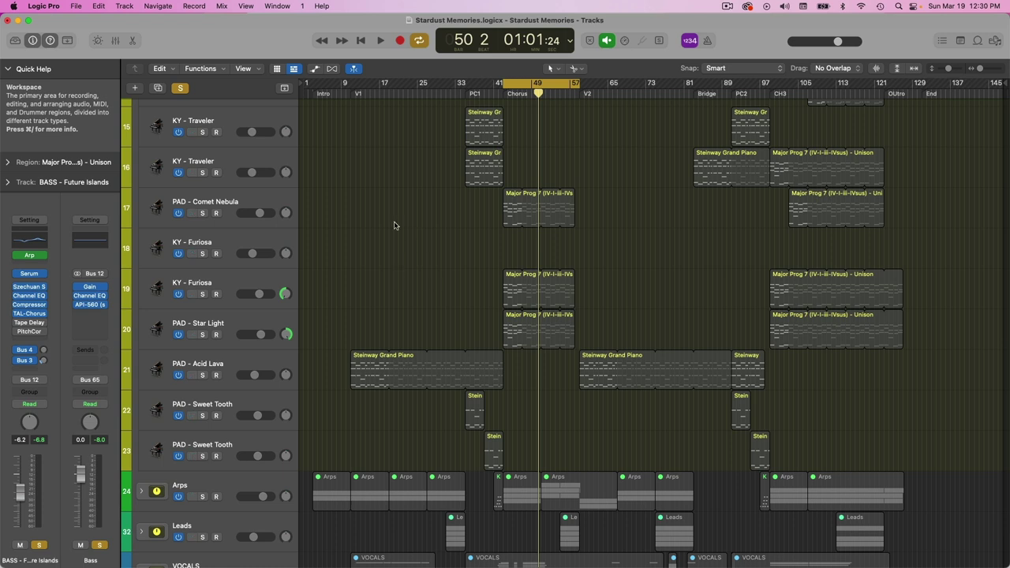
{"action": "left_click", "coordinate": [209, 376]}
{"action": "mouse_move", "coordinate": [372, 99]}
{"action": "left_mouse_down"}
{"action": "mouse_move", "coordinate": [352, 88]}
{"action": "mouse_move", "coordinate": [378, 89]}
{"action": "left_mouse_up"}
{"action": "key", "text": "space"}
Mute the Drums stack while the verse loop plays
{"action": "scroll", "coordinate": [353, 292], "scroll_direction": "up", "scroll_amount": 3}
{"action": "scroll", "coordinate": [354, 292], "scroll_direction": "up", "scroll_amount": 10}
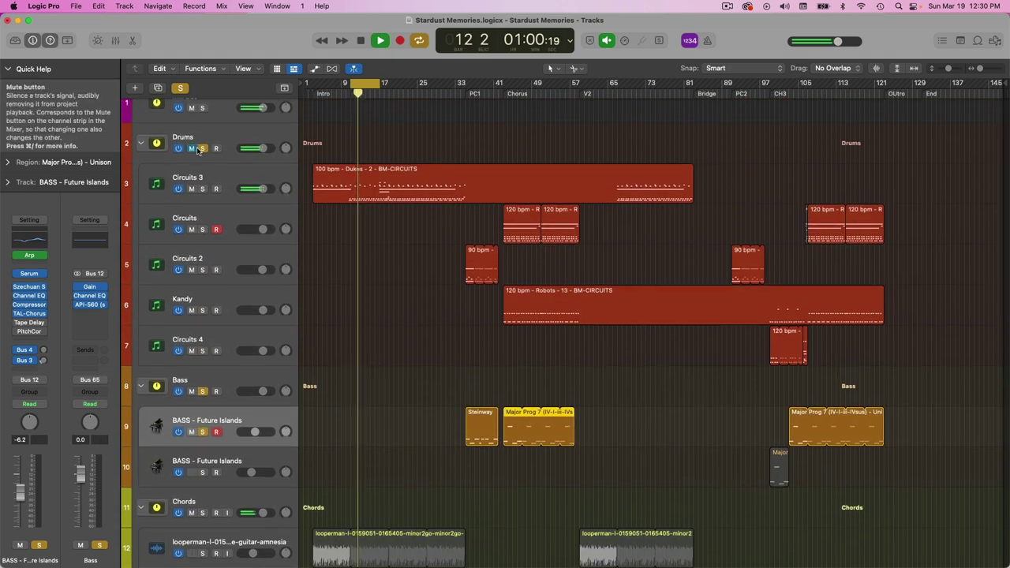
{"action": "left_click", "coordinate": [195, 148]}
Examine the first PAD - Acid Lava region's chords in the Piano Roll, highlight the repeated G3 notes, and close the editor
{"action": "scroll", "coordinate": [409, 342], "scroll_direction": "down", "scroll_amount": 8}
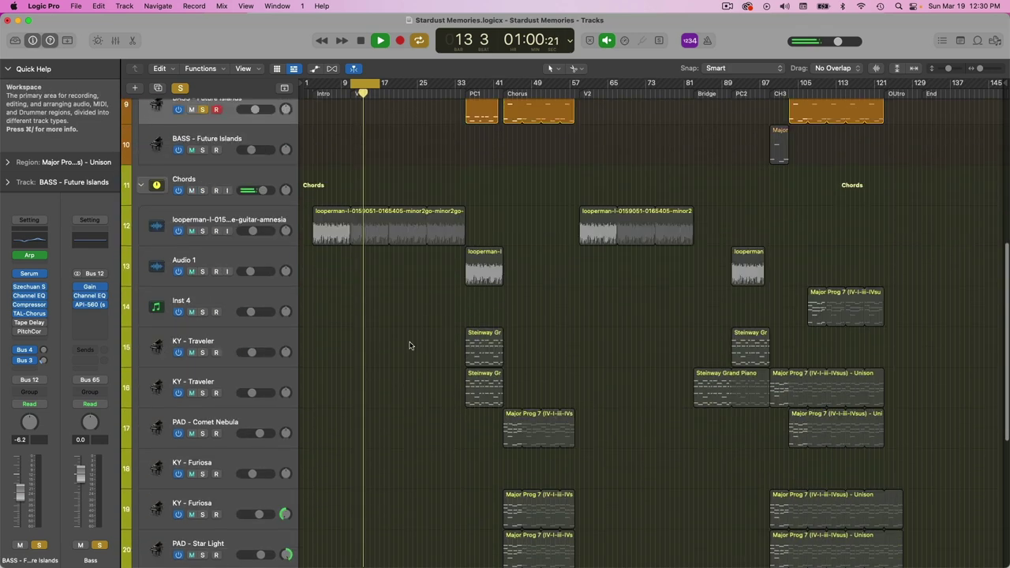
{"action": "scroll", "coordinate": [409, 342], "scroll_direction": "down", "scroll_amount": 6}
{"action": "double_click", "coordinate": [380, 330]}
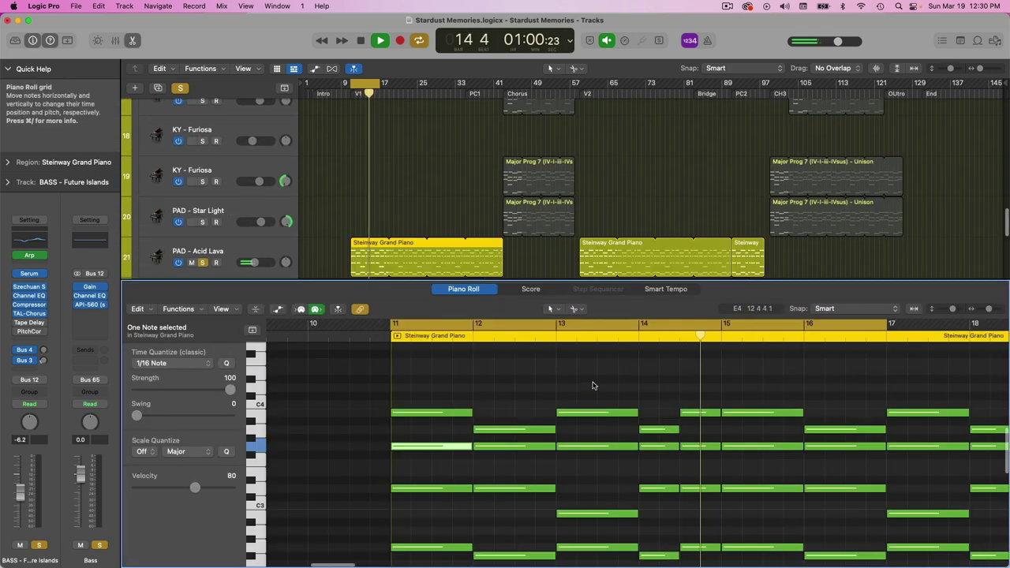
{"action": "scroll", "coordinate": [593, 387], "scroll_direction": "down", "scroll_amount": 3}
{"action": "scroll", "coordinate": [593, 387], "scroll_direction": "right", "scroll_amount": 3}
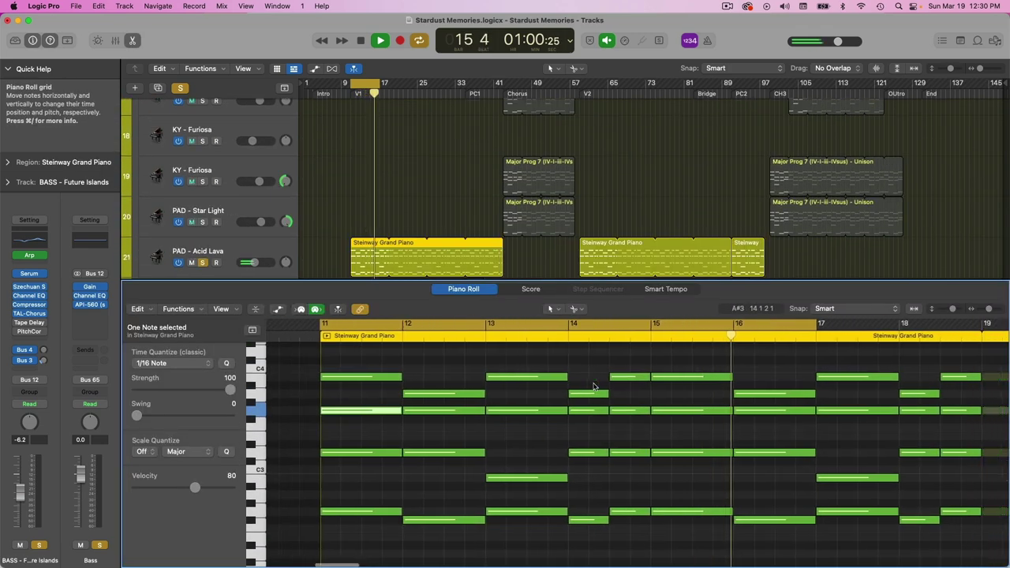
{"action": "key", "text": "space"}
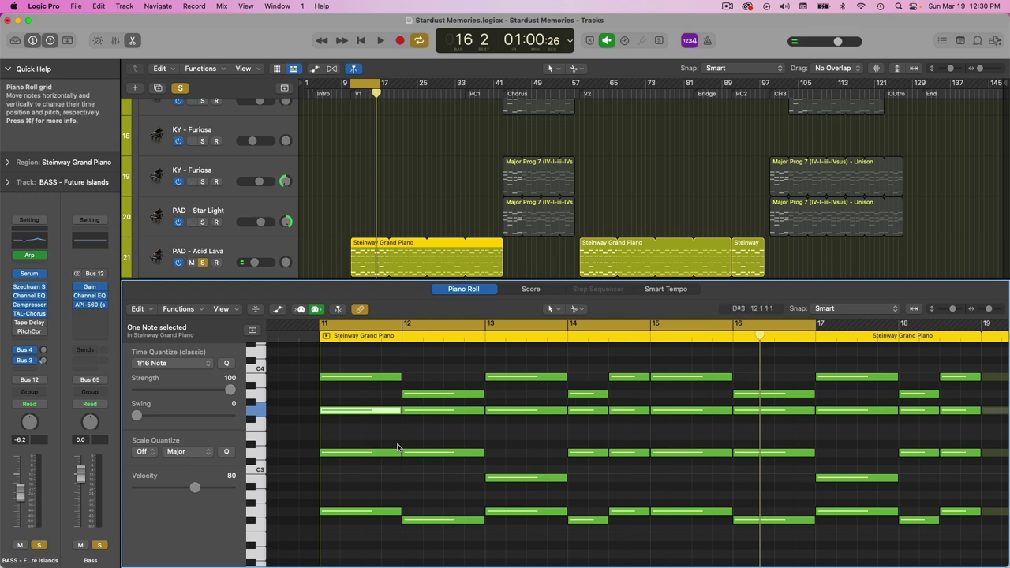
{"action": "left_click_drag", "start_coordinate": [966, 428], "coordinate": [323, 407]}
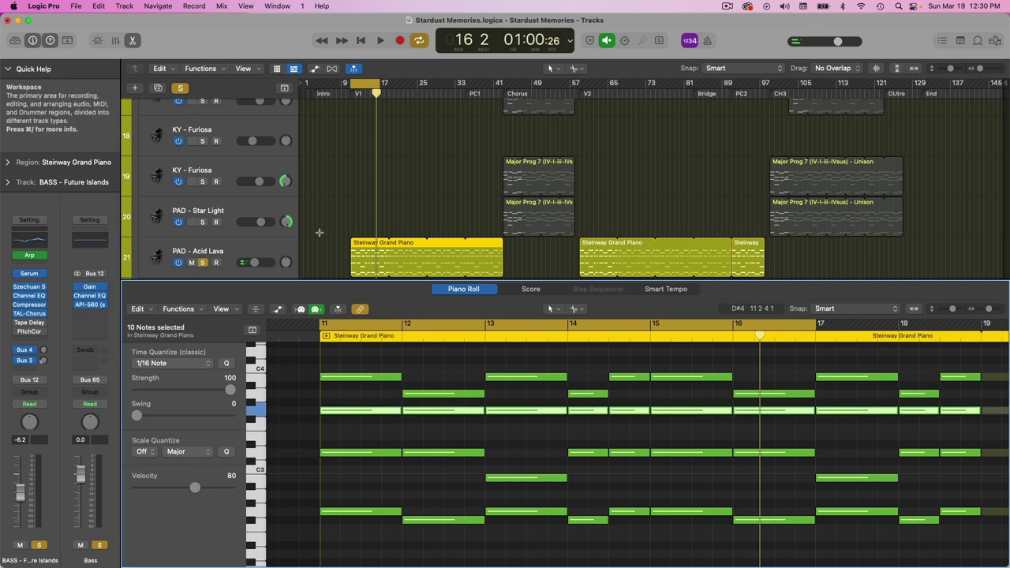
{"action": "left_click_drag", "start_coordinate": [316, 280], "coordinate": [382, 566]}
Solo the looperman guitar track instead of PAD - Acid Lava, and play the verse loop with the guitar's plug-ins bypassed
{"action": "scroll", "coordinate": [407, 260], "scroll_direction": "up", "scroll_amount": 8}
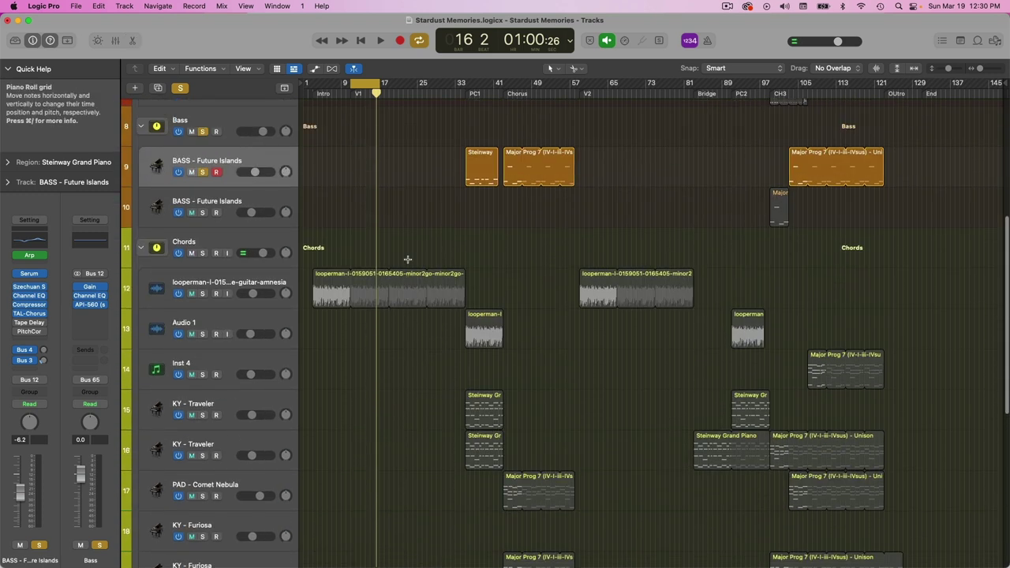
{"action": "scroll", "coordinate": [388, 533], "scroll_direction": "down", "scroll_amount": 2}
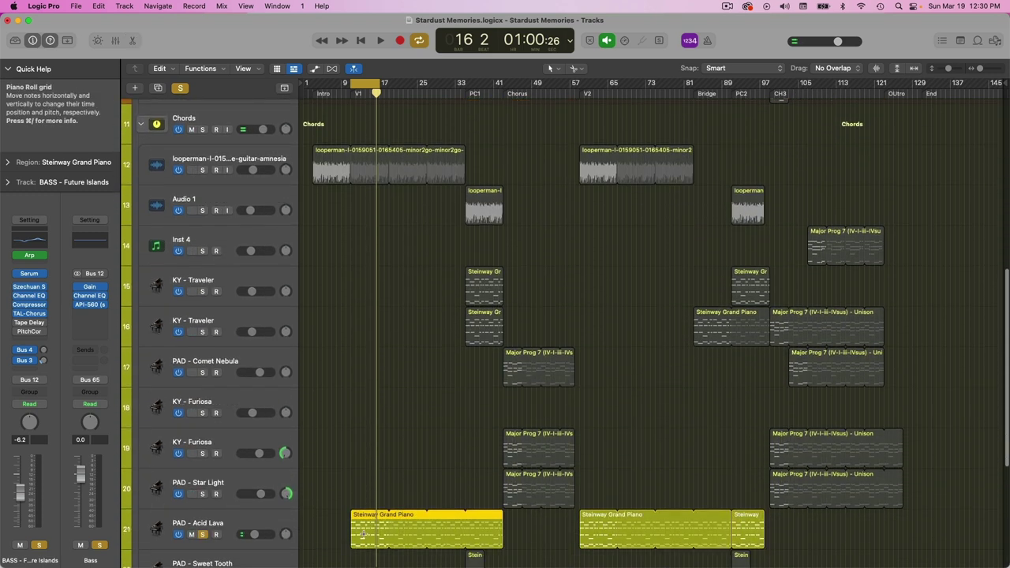
{"action": "left_click", "coordinate": [161, 163]}
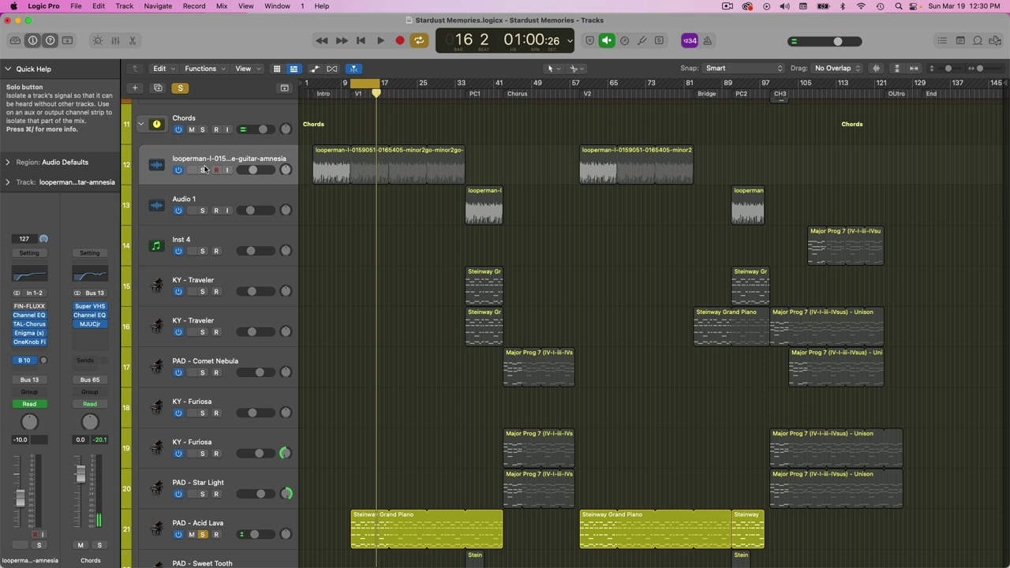
{"action": "left_click", "coordinate": [202, 170]}
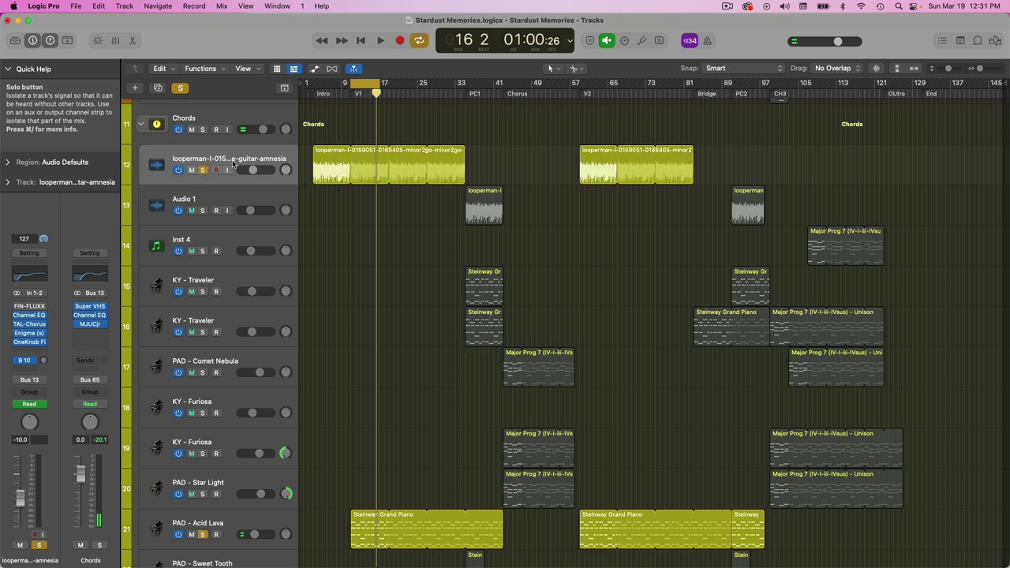
{"action": "left_click", "coordinate": [203, 534]}
{"action": "key", "text": "space"}
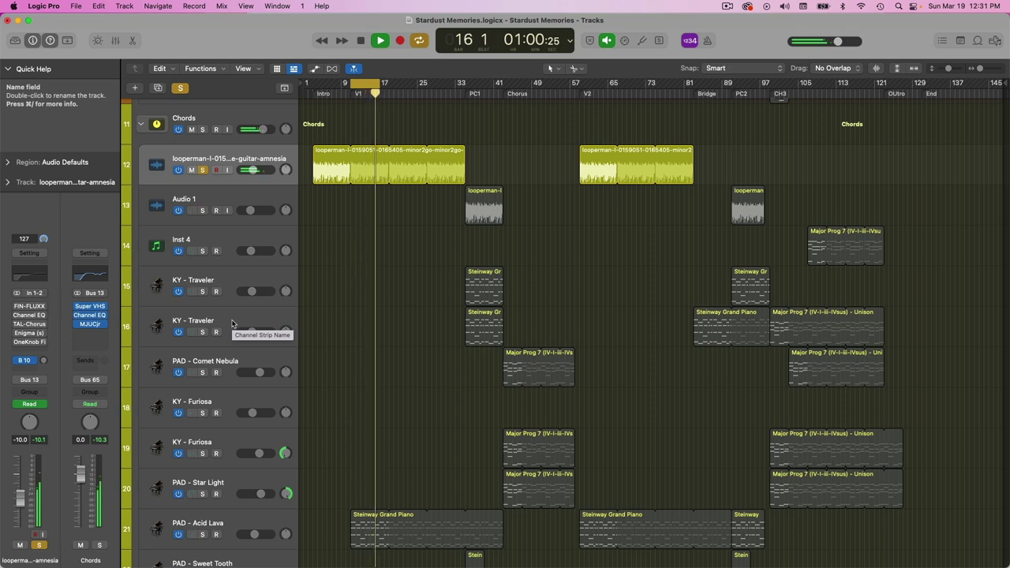
{"action": "key", "text": "space"}
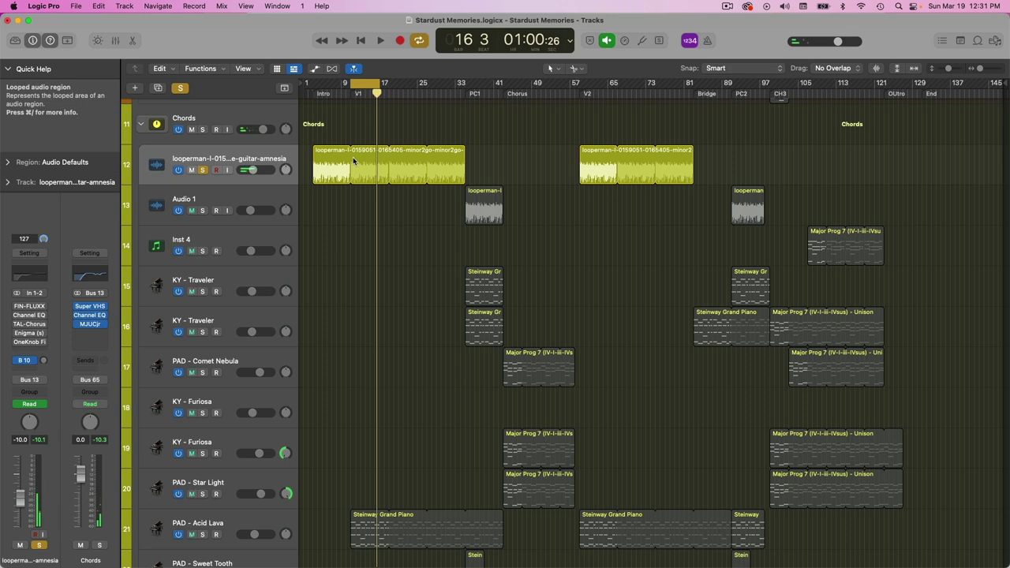
{"action": "key", "text": "super+Right"}
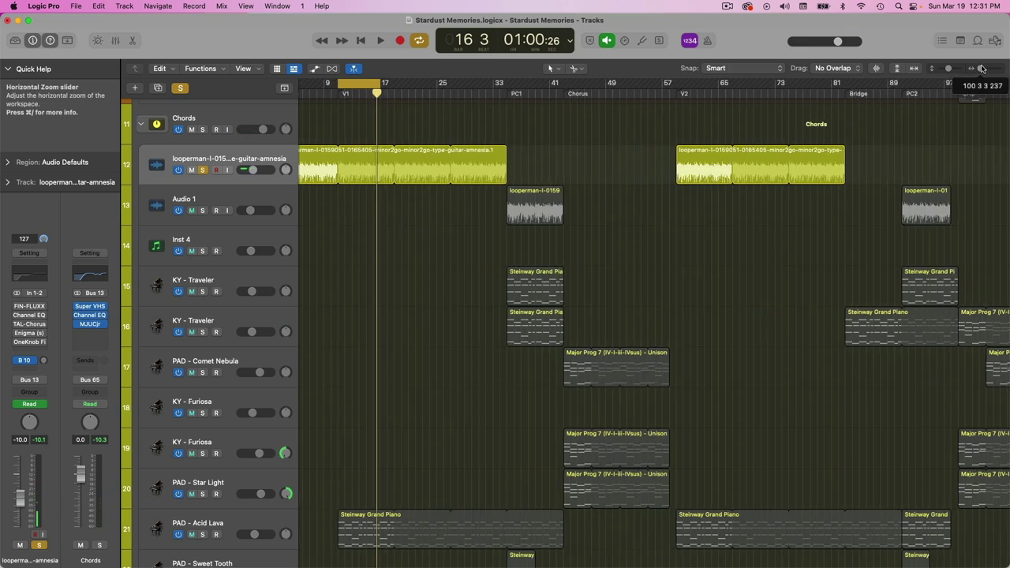
Solo the PAD - Acid Lava track alongside the looperman guitar and play the verse loop with the guitar's effects re-enabled
{"action": "scroll", "coordinate": [544, 394], "scroll_direction": "left", "scroll_amount": 3}
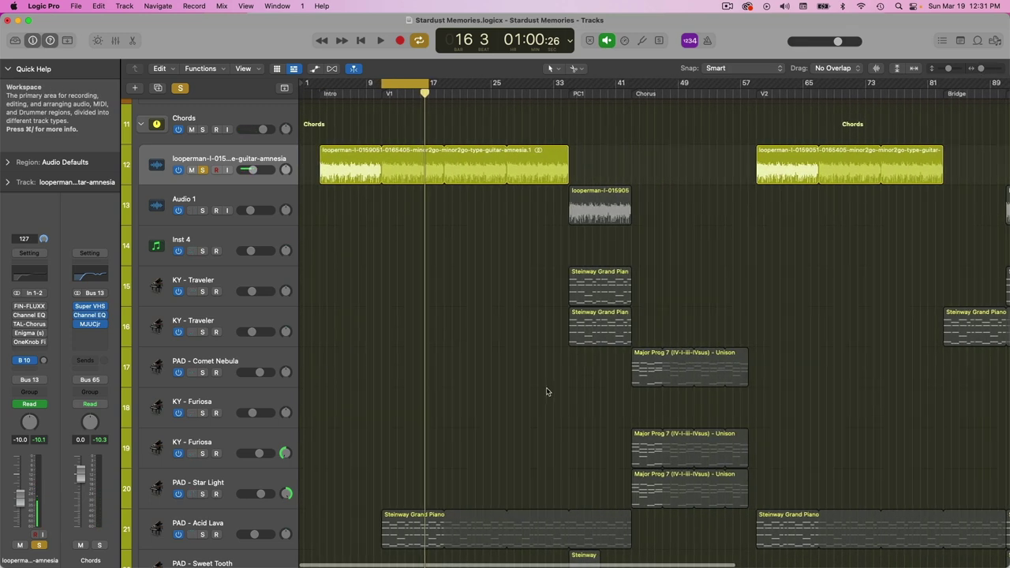
{"action": "scroll", "coordinate": [547, 379], "scroll_direction": "up", "scroll_amount": 1}
{"action": "scroll", "coordinate": [548, 376], "scroll_direction": "down", "scroll_amount": 2}
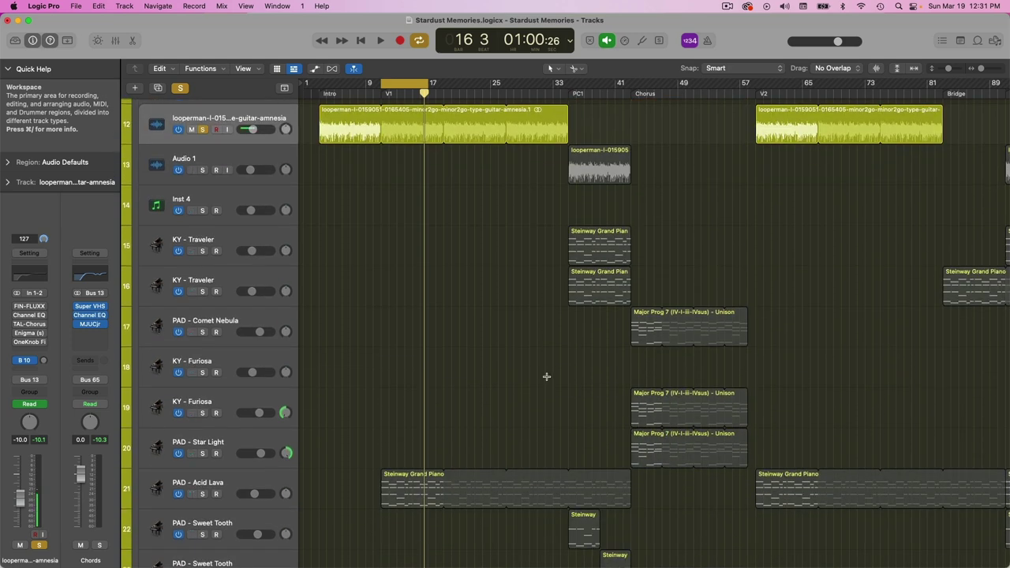
{"action": "scroll", "coordinate": [489, 386], "scroll_direction": "right", "scroll_amount": 1}
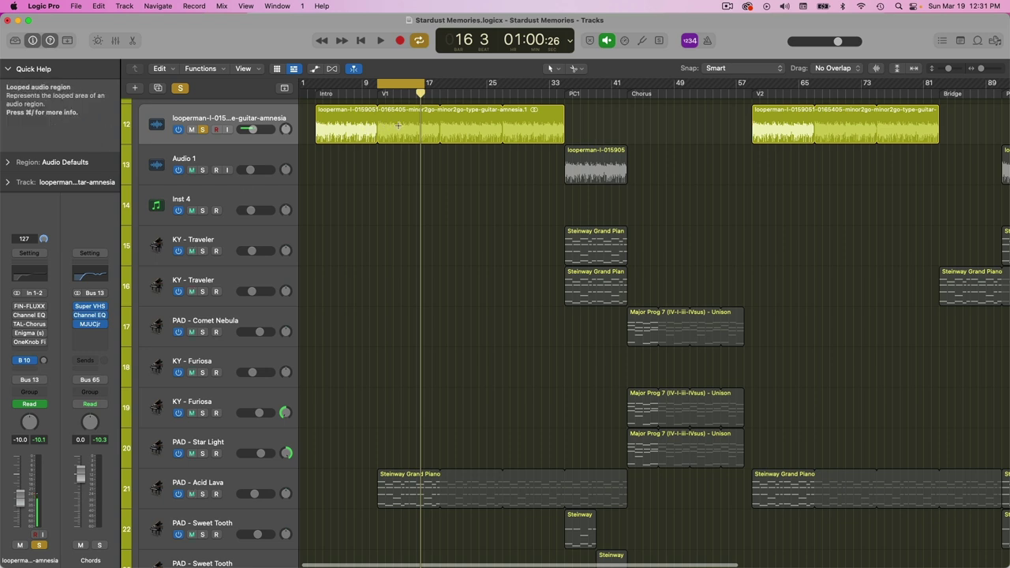
{"action": "left_click", "coordinate": [202, 494]}
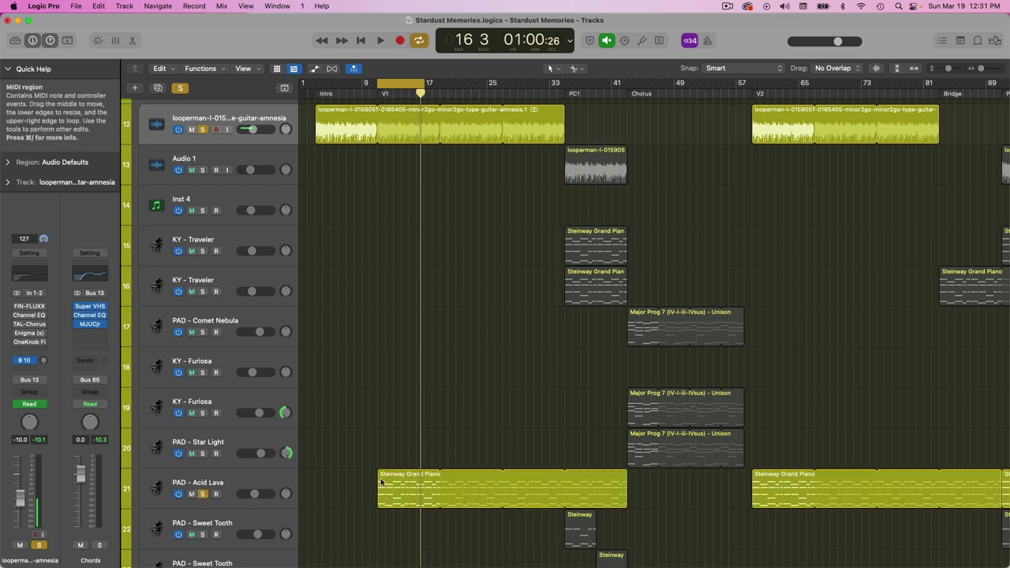
{"action": "scroll", "coordinate": [410, 447], "scroll_direction": "down", "scroll_amount": 1}
{"action": "key", "text": "space"}
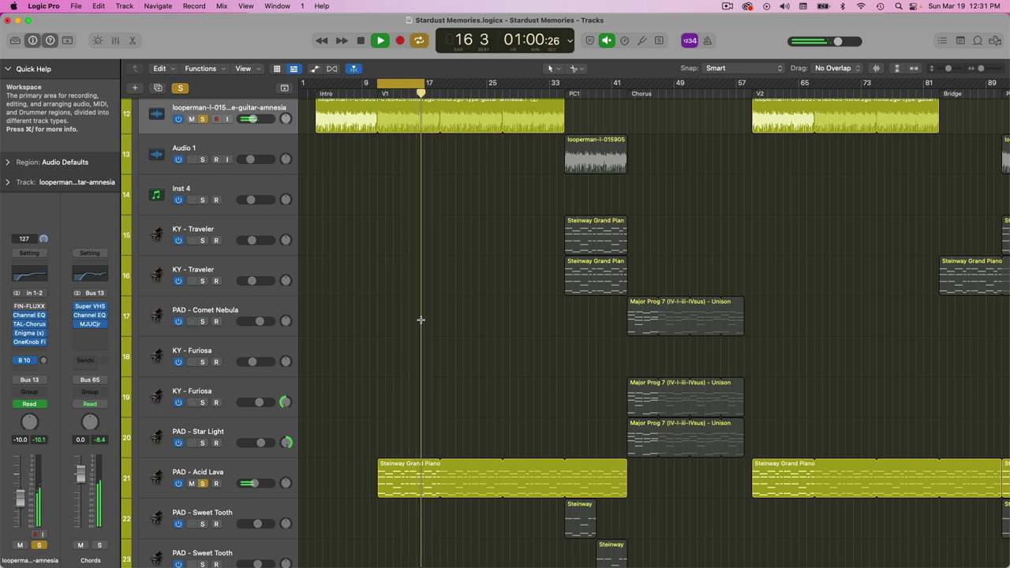
{"action": "key", "text": "space"}
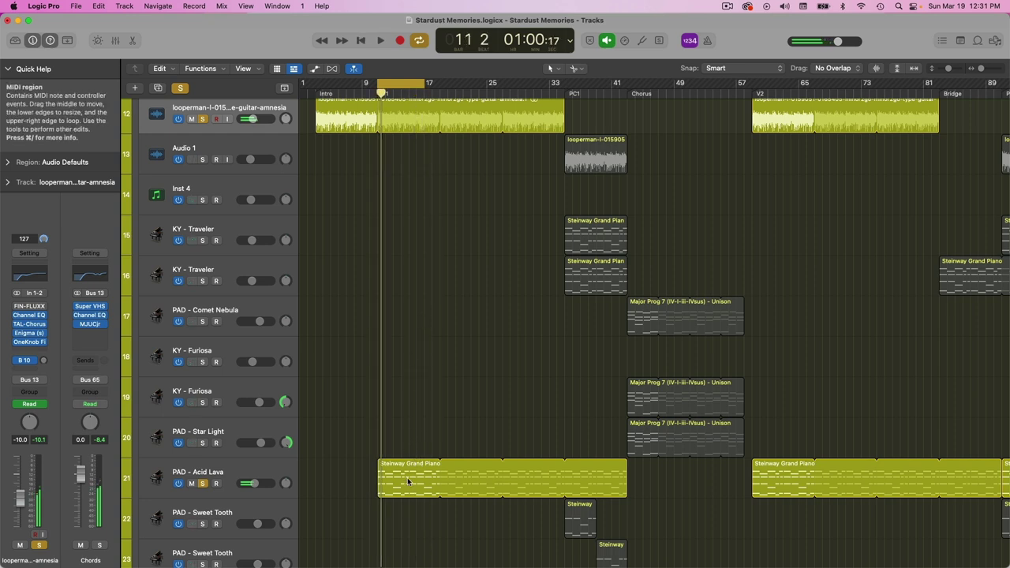
Copy the first PAD - Acid Lava verse region onto the second KY - Traveler track at bar 11, shortening its loop to end at PC1
{"action": "left_click", "coordinate": [404, 474]}
{"action": "left_click_drag", "start_coordinate": [398, 475], "coordinate": [400, 318]}
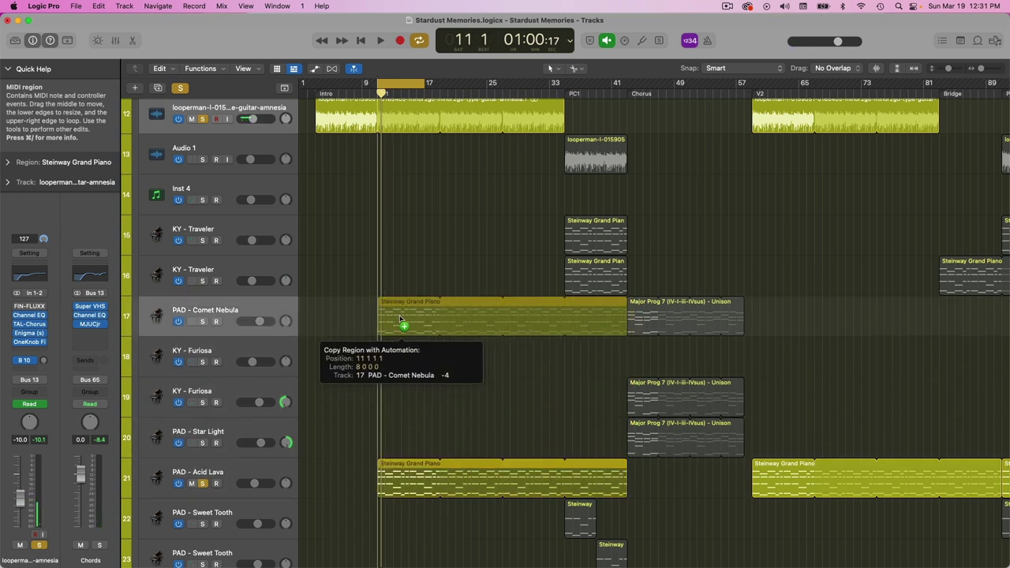
{"action": "left_click_drag", "start_coordinate": [625, 304], "coordinate": [564, 304]}
{"action": "left_click_drag", "start_coordinate": [413, 305], "coordinate": [414, 265]}
Solo the second KY - Traveler track, play the verse loop with it, and return the playhead to the start of V1
{"action": "left_click", "coordinate": [203, 280]}
{"action": "scroll", "coordinate": [315, 276], "scroll_direction": "down", "scroll_amount": 2}
{"action": "key", "text": "space"}
{"action": "scroll", "coordinate": [429, 324], "scroll_direction": "up", "scroll_amount": 2}
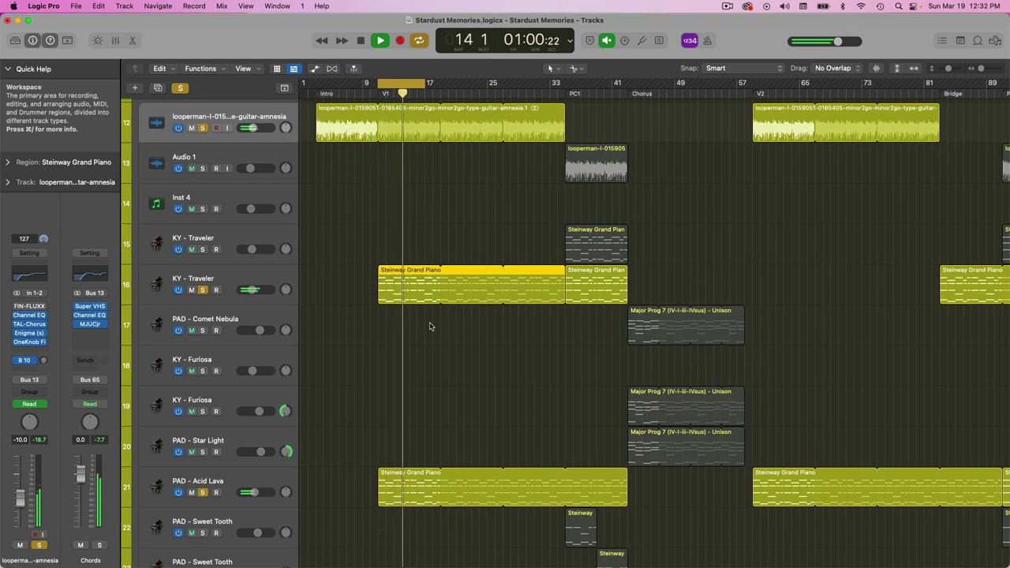
{"action": "key", "text": "space"}
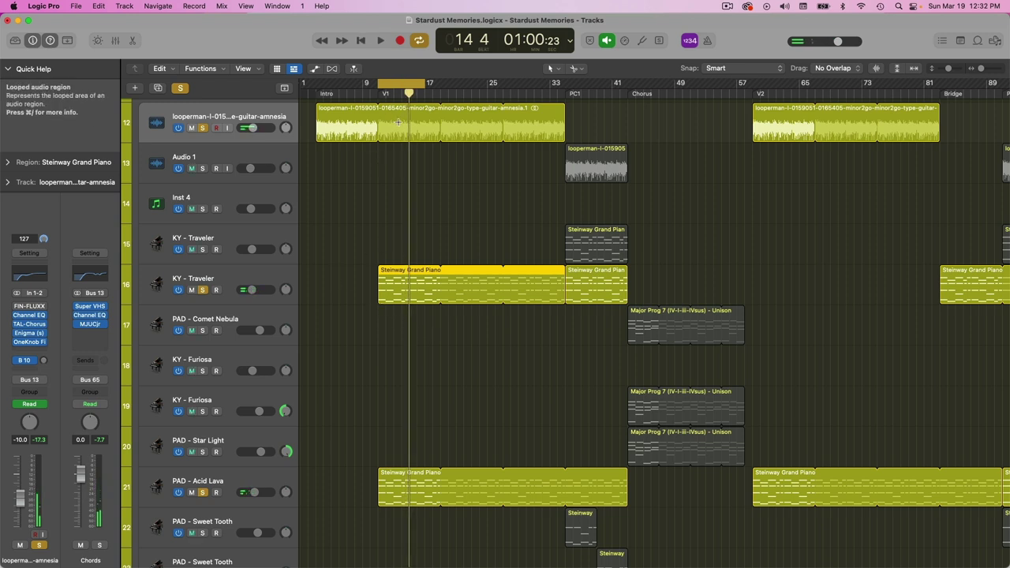
{"action": "left_click_drag", "start_coordinate": [409, 93], "coordinate": [377, 101]}
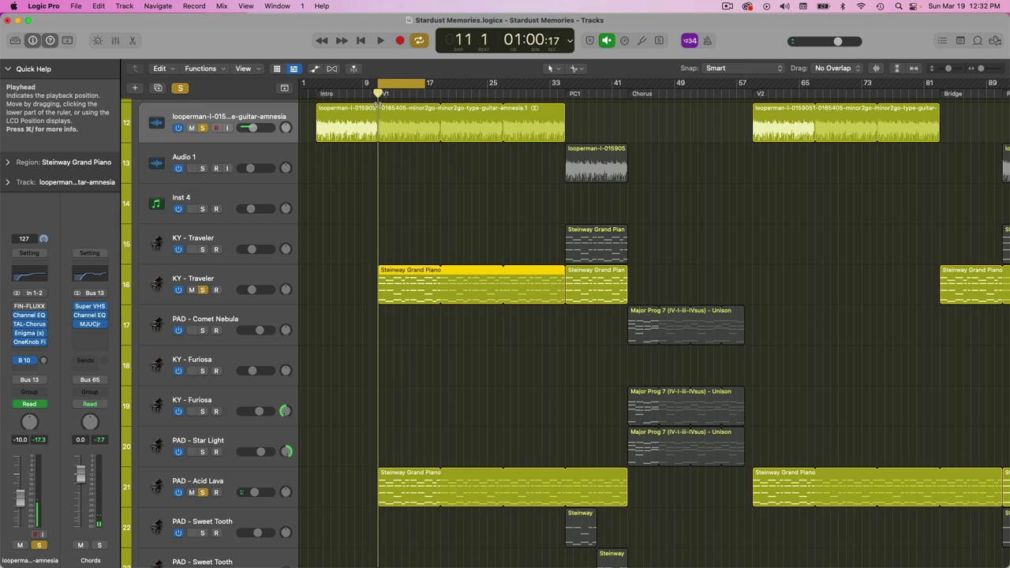
{"action": "left_click", "coordinate": [426, 244]}
Examine the Channel EQ curve on the looperman guitar track and close the plug-in
{"action": "scroll", "coordinate": [411, 170], "scroll_direction": "up", "scroll_amount": 3}
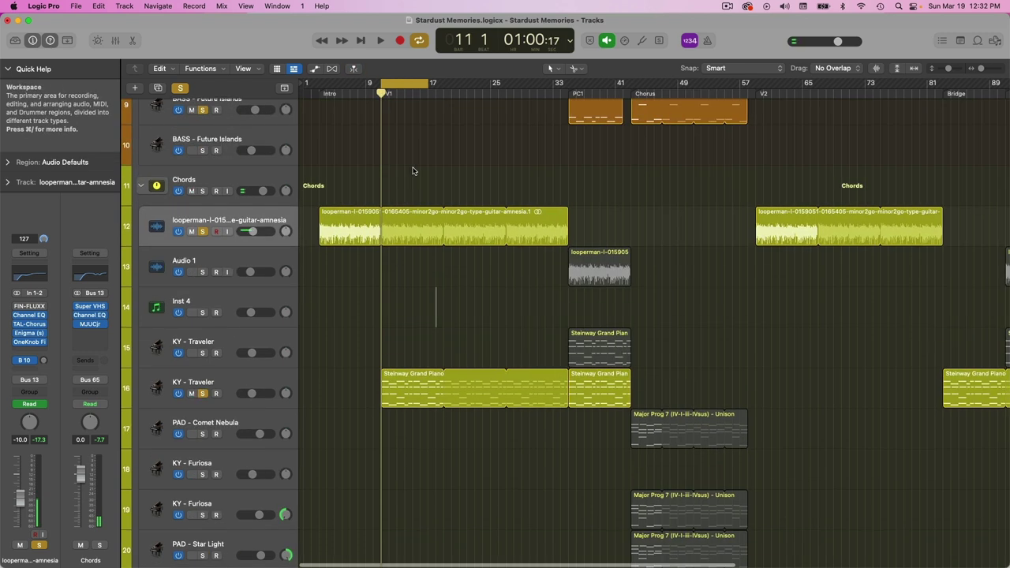
{"action": "scroll", "coordinate": [417, 198], "scroll_direction": "down", "scroll_amount": 1}
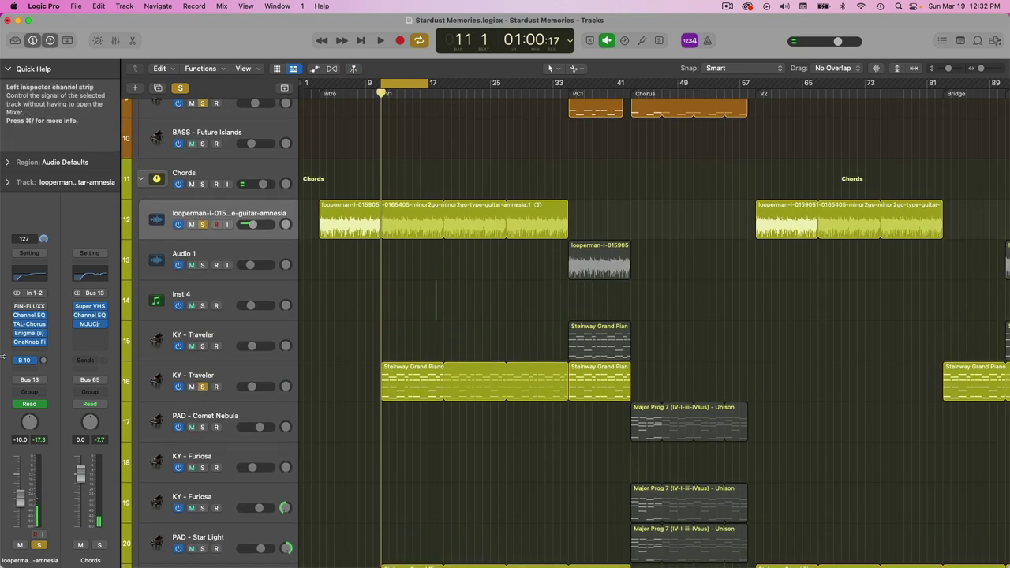
{"action": "left_click", "coordinate": [27, 316]}
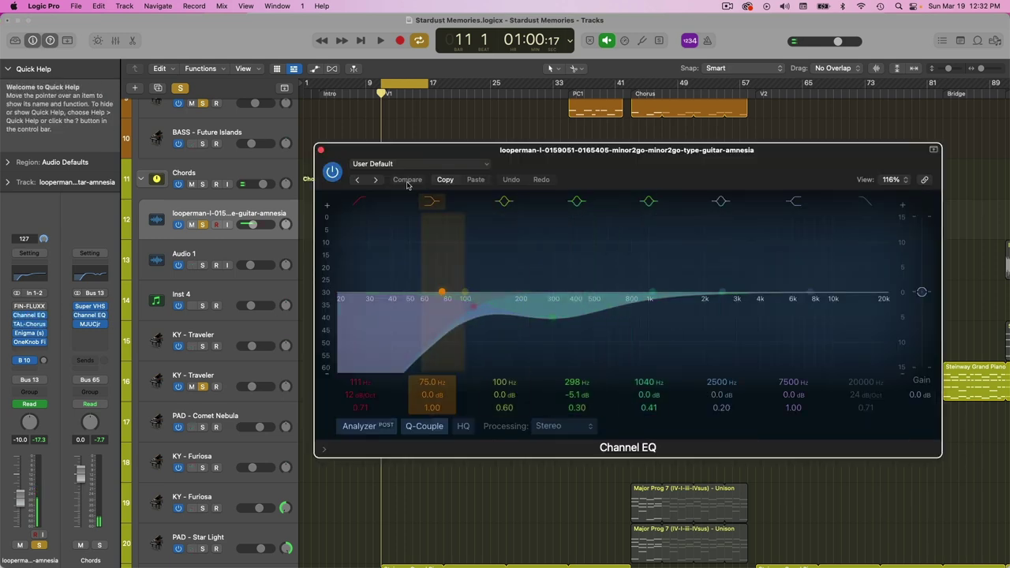
{"action": "left_click", "coordinate": [320, 152]}
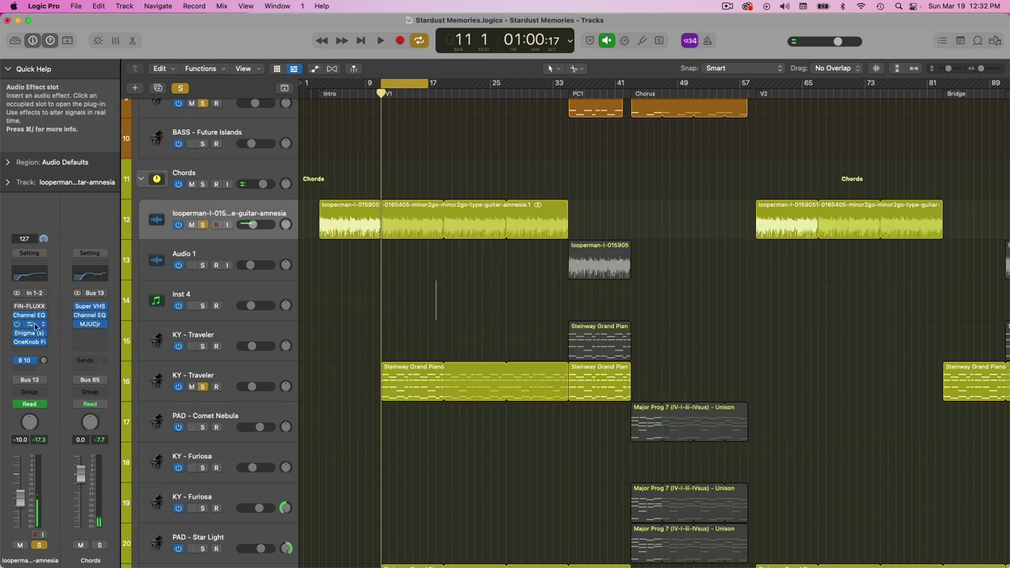
Inspect the TAL-Chorus-LX settings on the looperman guitar track and close the plug-in
{"action": "scroll", "coordinate": [402, 350], "scroll_direction": "down", "scroll_amount": 5}
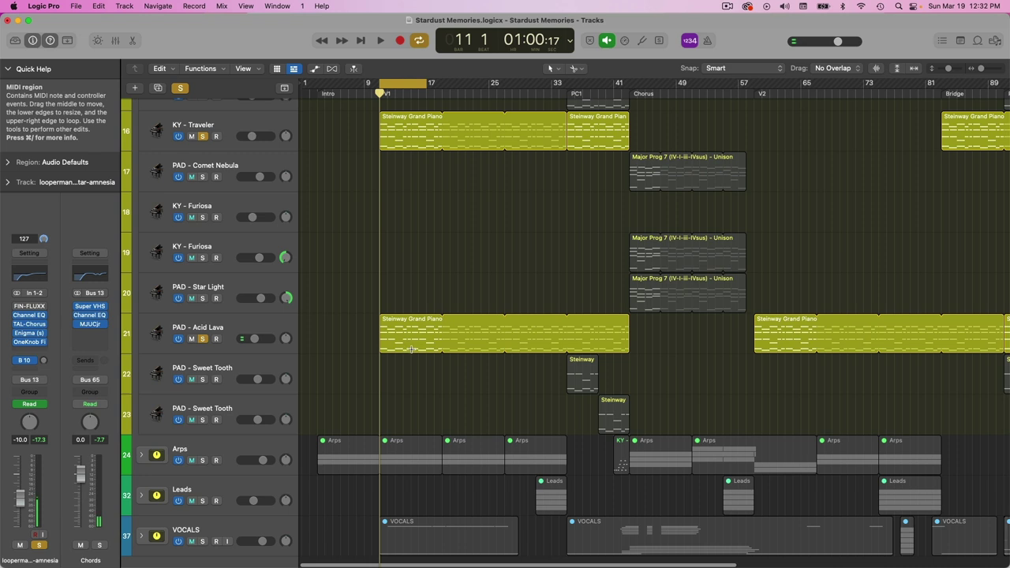
{"action": "scroll", "coordinate": [403, 349], "scroll_direction": "up", "scroll_amount": 3}
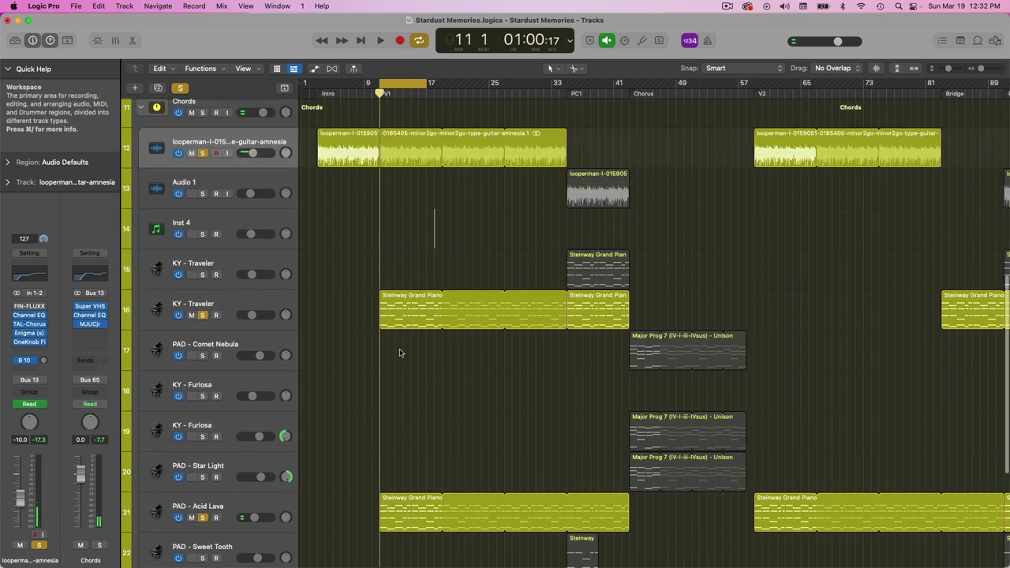
{"action": "left_click", "coordinate": [29, 324]}
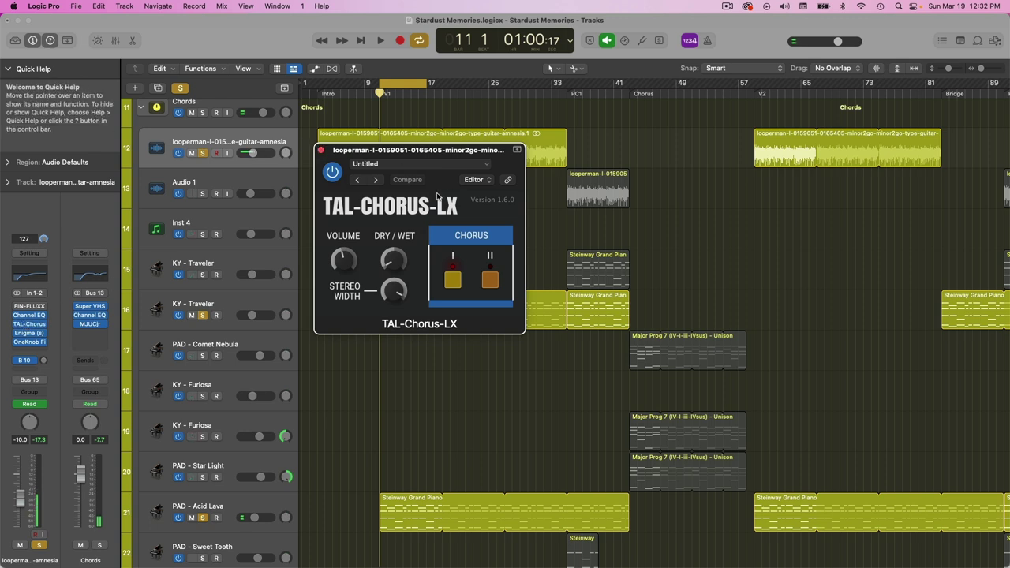
{"action": "left_click", "coordinate": [321, 150]}
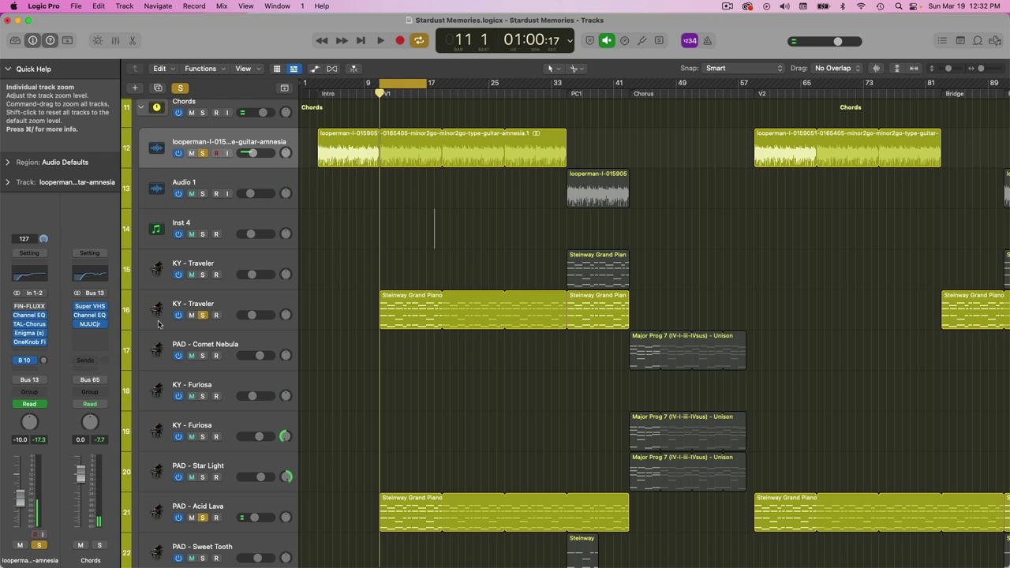
Inspect the Enigma plug-in's Flangelizer preset on the looperman guitar track and close the plug-in
{"action": "left_click", "coordinate": [28, 334]}
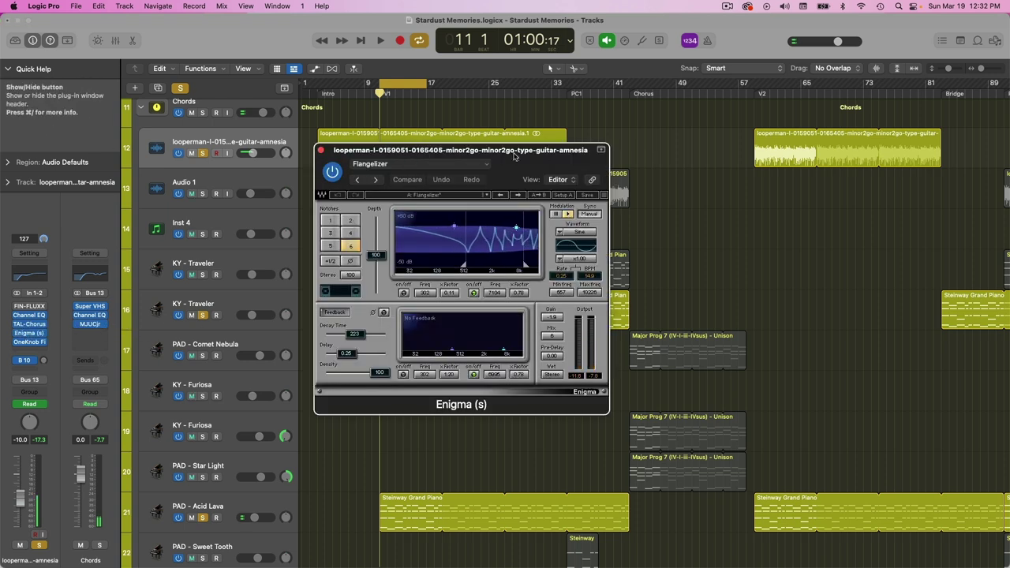
{"action": "left_click_drag", "start_coordinate": [488, 155], "coordinate": [520, 180]}
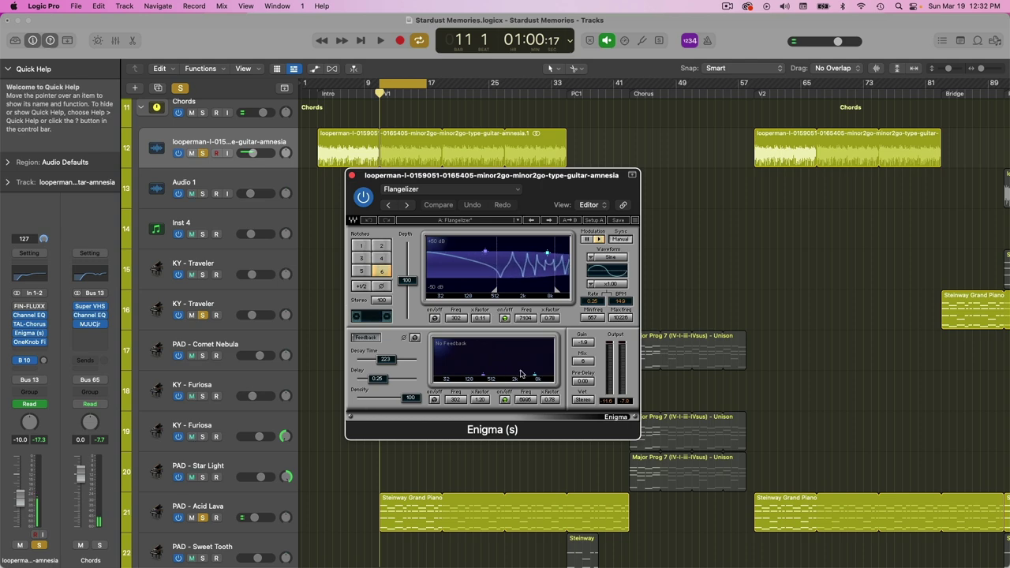
{"action": "left_click_drag", "start_coordinate": [442, 175], "coordinate": [432, 183]}
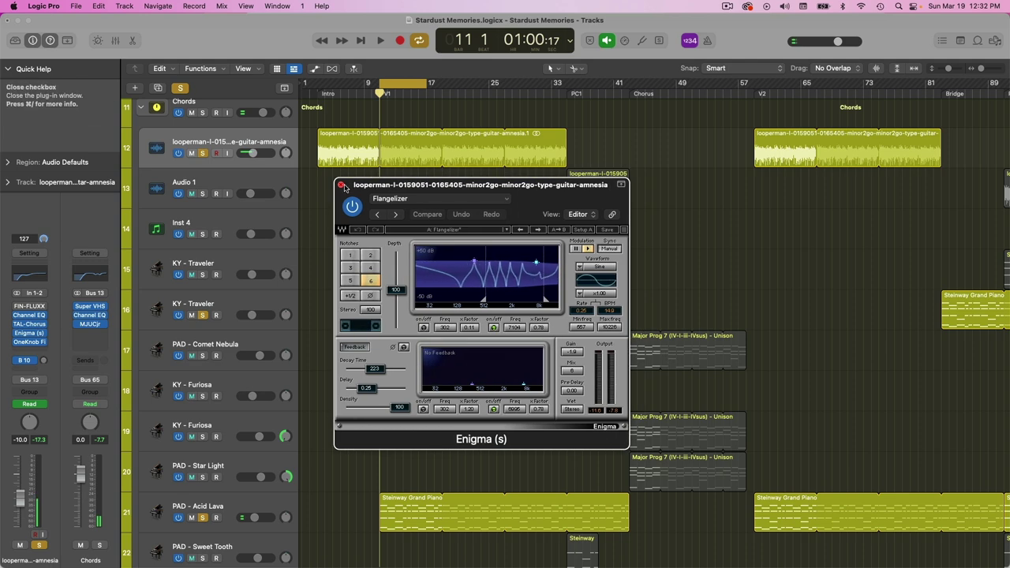
{"action": "left_click", "coordinate": [342, 184]}
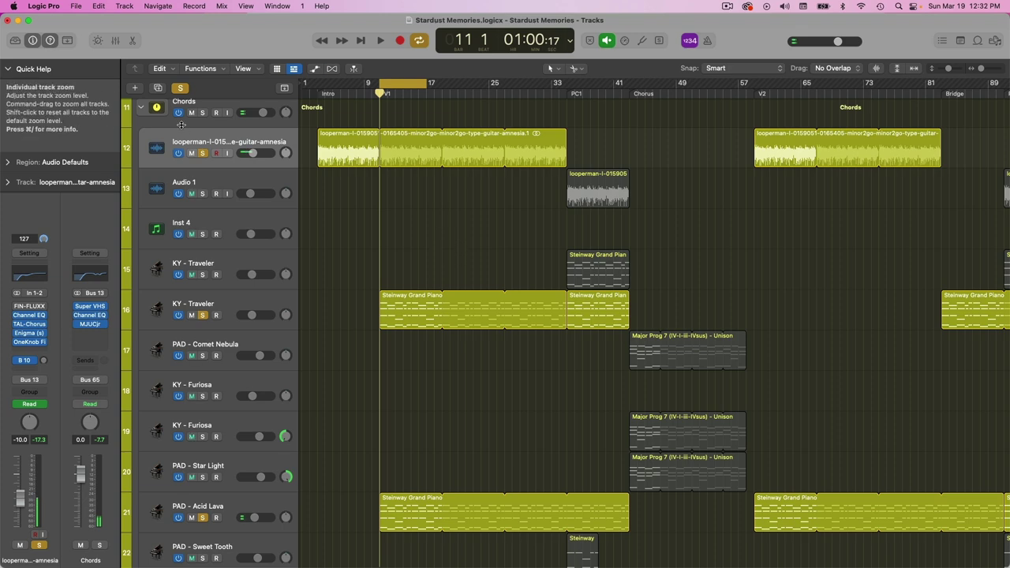
Show track automation and view the guitar track's Enigma Mix curve, followed by its OneKnob Filter curve
{"action": "key", "text": "a"}
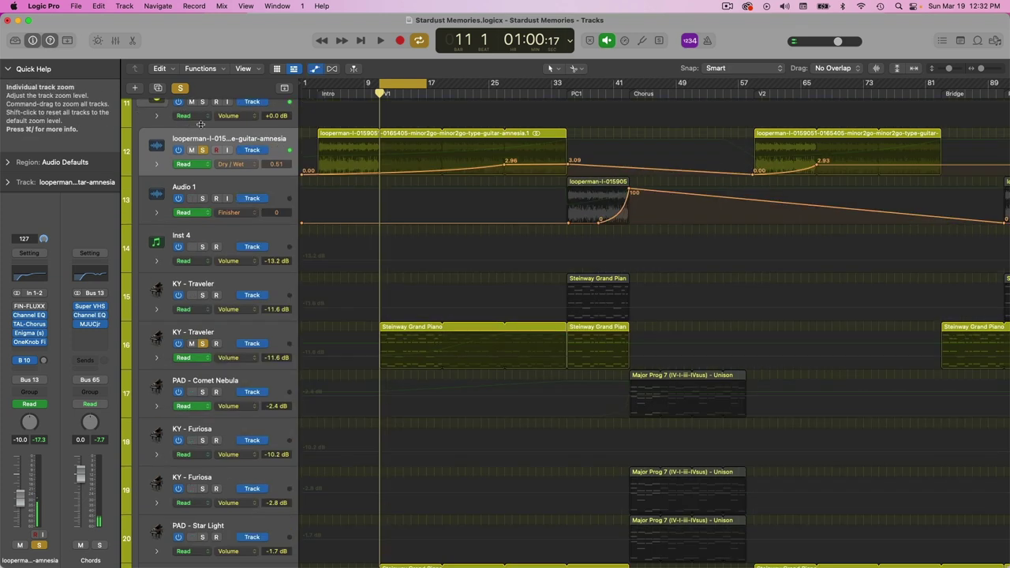
{"action": "left_click", "coordinate": [237, 164]}
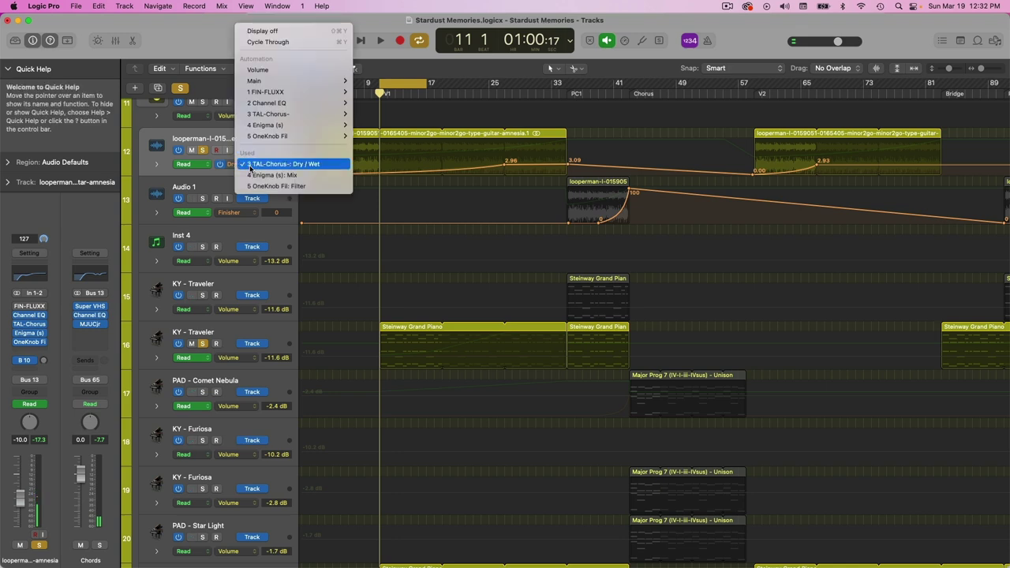
{"action": "left_click", "coordinate": [313, 175]}
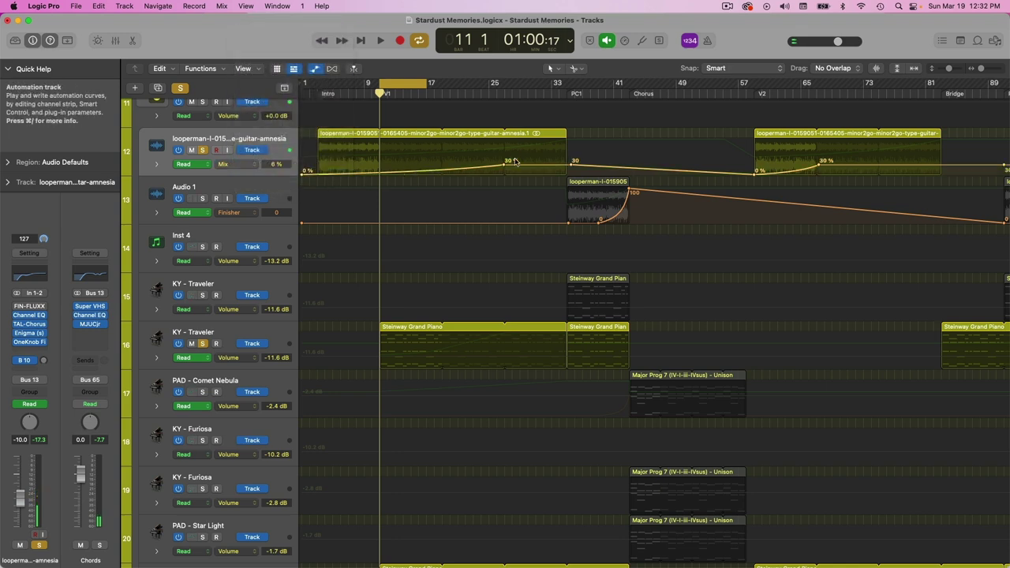
{"action": "left_click", "coordinate": [243, 165]}
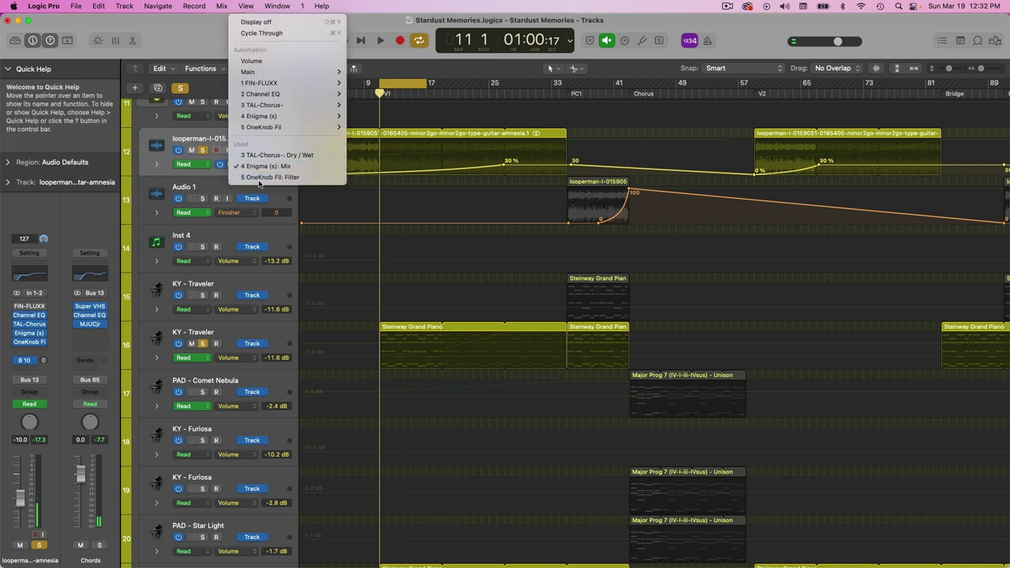
{"action": "left_click", "coordinate": [254, 177]}
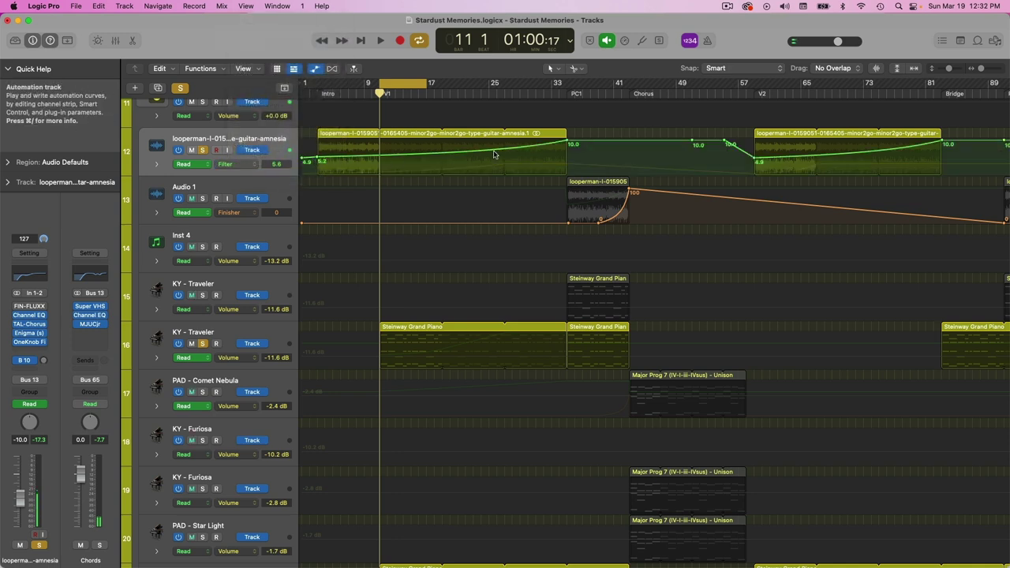
Turn off cycle mode and hide the automation lanes after examining the curves on the chord tracks
{"action": "key", "text": "c"}
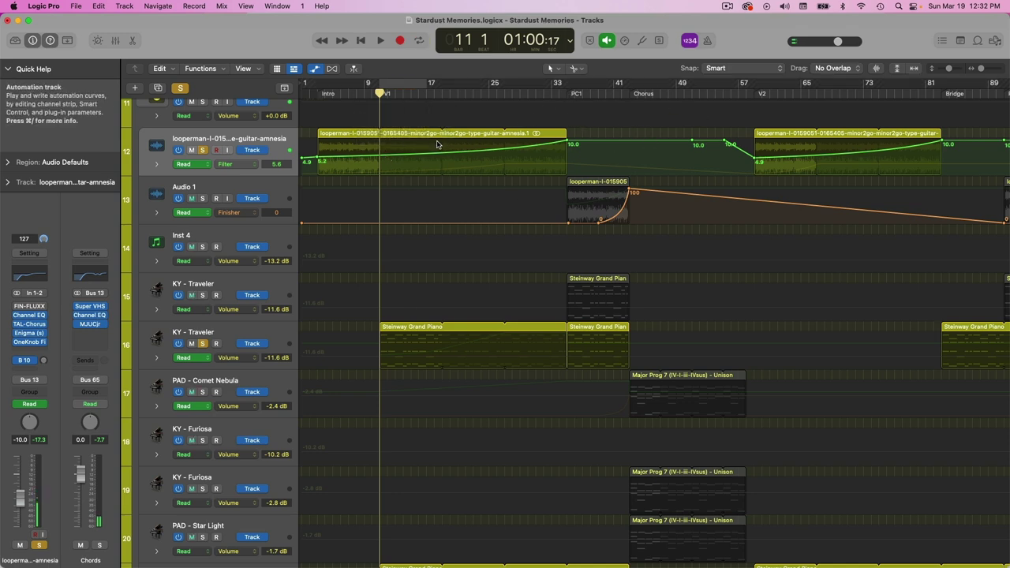
{"action": "scroll", "coordinate": [436, 140], "scroll_direction": "left", "scroll_amount": 1}
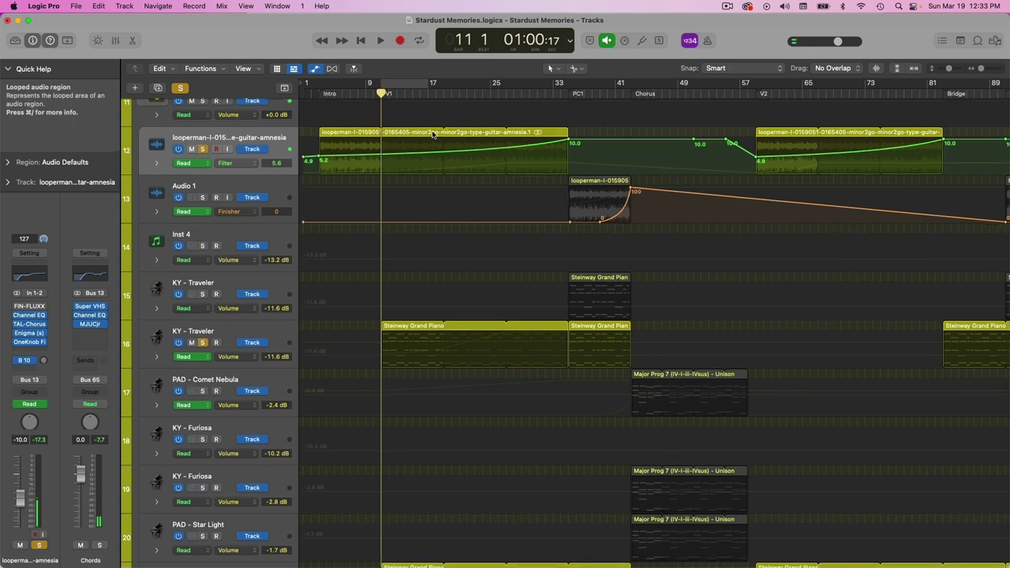
{"action": "scroll", "coordinate": [500, 266], "scroll_direction": "down", "scroll_amount": 2}
{"action": "scroll", "coordinate": [477, 249], "scroll_direction": "up", "scroll_amount": 5}
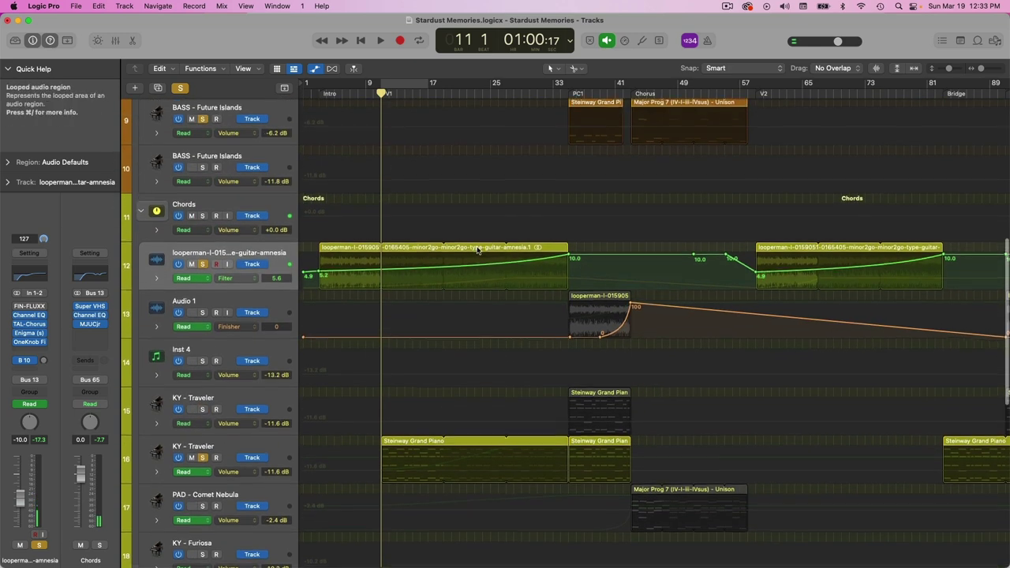
{"action": "scroll", "coordinate": [477, 249], "scroll_direction": "up", "scroll_amount": 3}
{"action": "scroll", "coordinate": [477, 249], "scroll_direction": "down", "scroll_amount": 8}
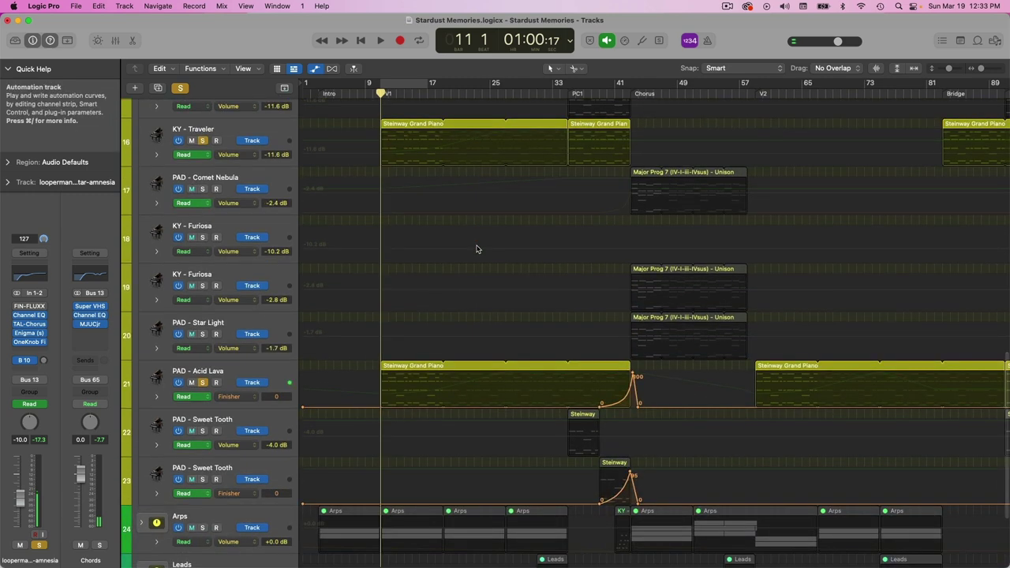
{"action": "scroll", "coordinate": [475, 243], "scroll_direction": "up", "scroll_amount": 4}
{"action": "scroll", "coordinate": [466, 242], "scroll_direction": "up", "scroll_amount": 1}
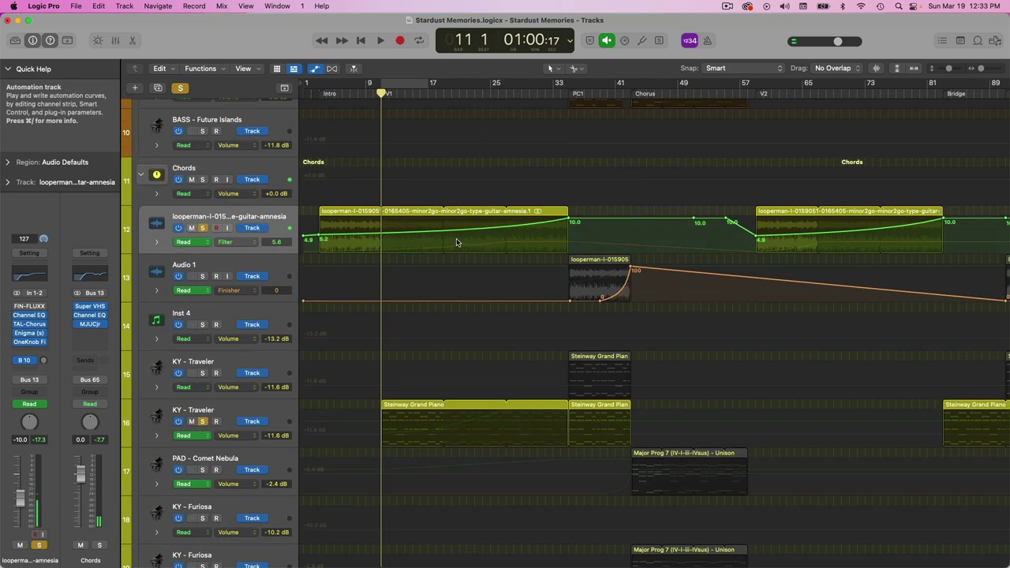
{"action": "key", "text": "a"}
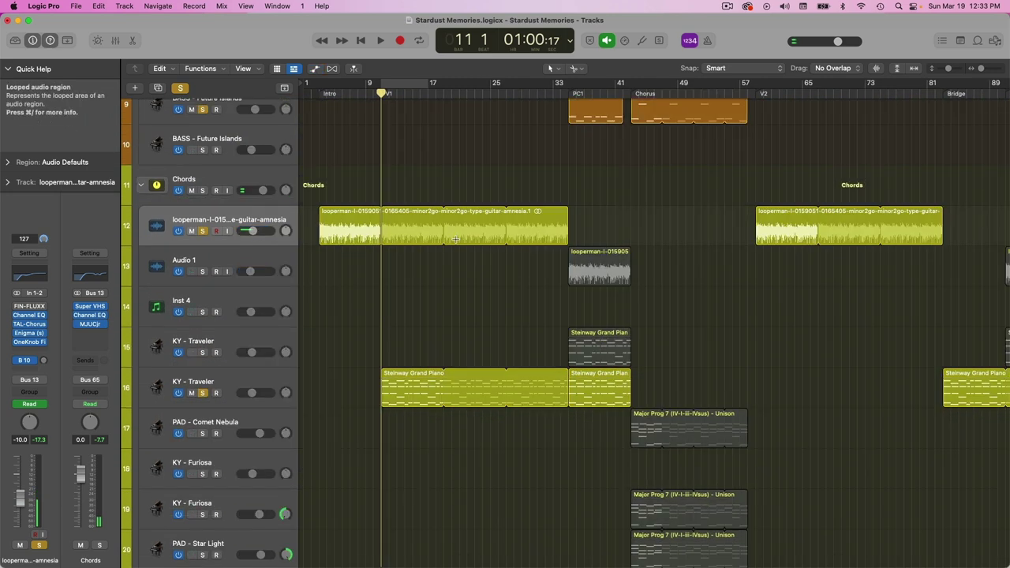
{"action": "scroll", "coordinate": [455, 239], "scroll_direction": "down", "scroll_amount": 5}
{"action": "scroll", "coordinate": [455, 239], "scroll_direction": "up", "scroll_amount": 6}
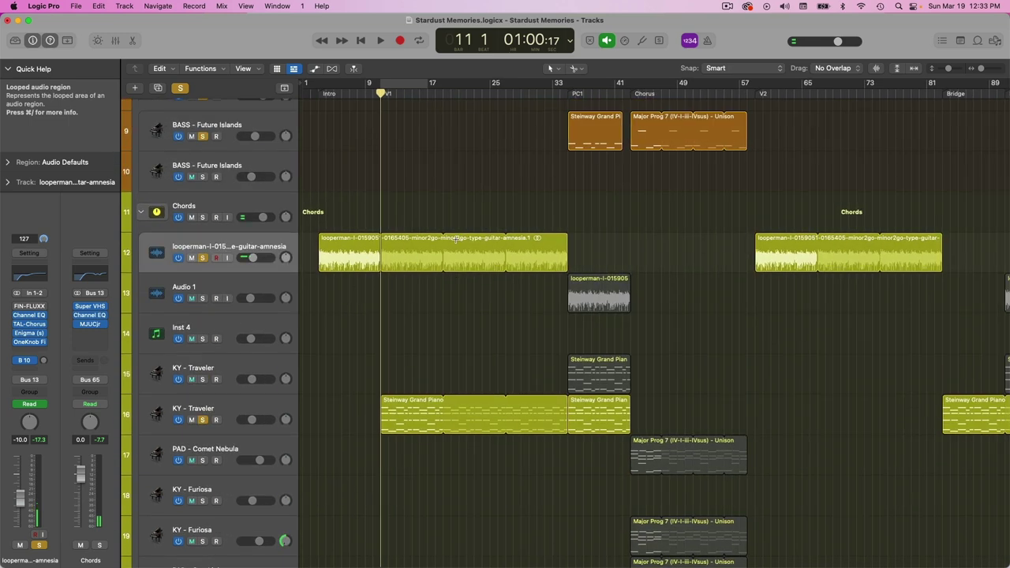
{"action": "scroll", "coordinate": [455, 239], "scroll_direction": "down", "scroll_amount": 6}
{"action": "scroll", "coordinate": [455, 239], "scroll_direction": "down", "scroll_amount": 5}
{"action": "scroll", "coordinate": [457, 237], "scroll_direction": "up", "scroll_amount": 6}
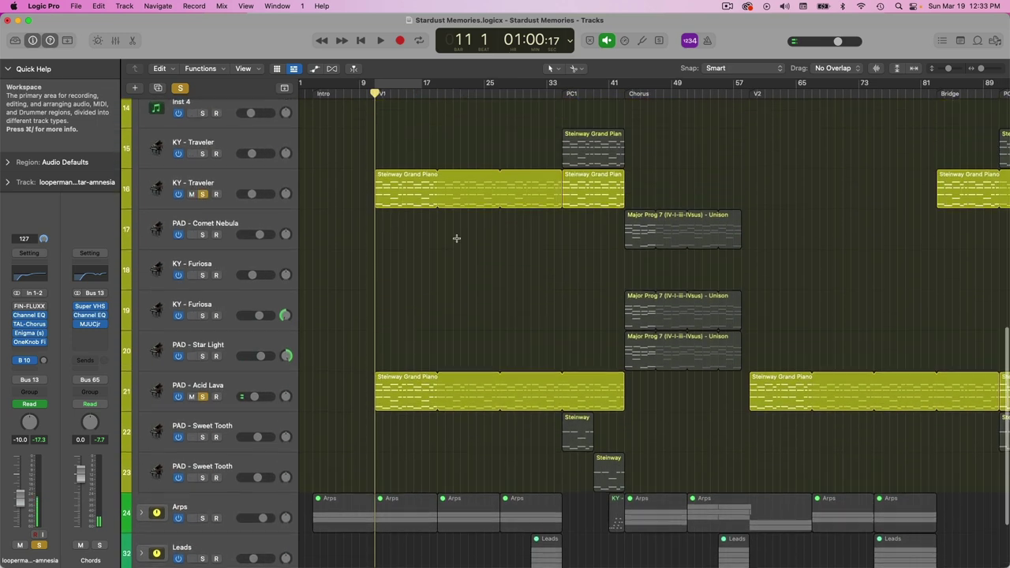
Shorten the V1 Steinway Grand Piano region's looping on the soloed KY - Traveler track to two repetitions and move the region to bar 19
{"action": "scroll", "coordinate": [432, 227], "scroll_direction": "up", "scroll_amount": 2}
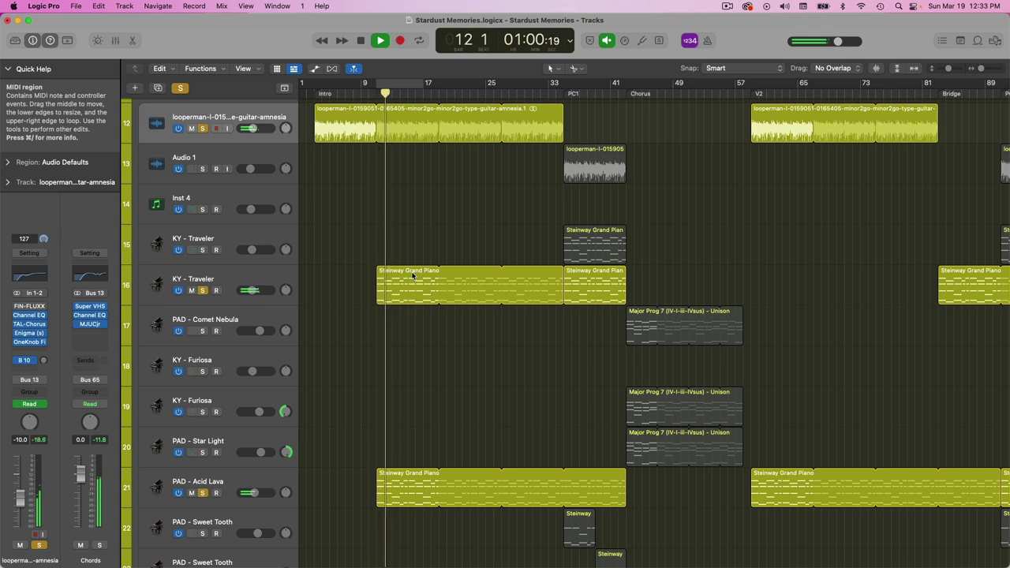
{"action": "left_click_drag", "start_coordinate": [561, 271], "coordinate": [501, 274]}
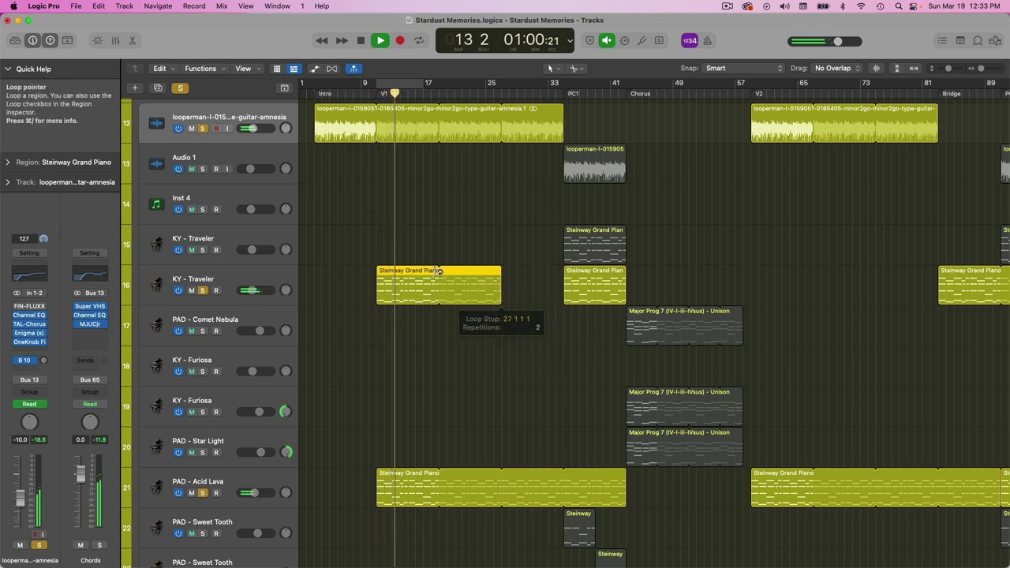
{"action": "left_click_drag", "start_coordinate": [416, 273], "coordinate": [481, 276]}
{"action": "key", "text": "space"}
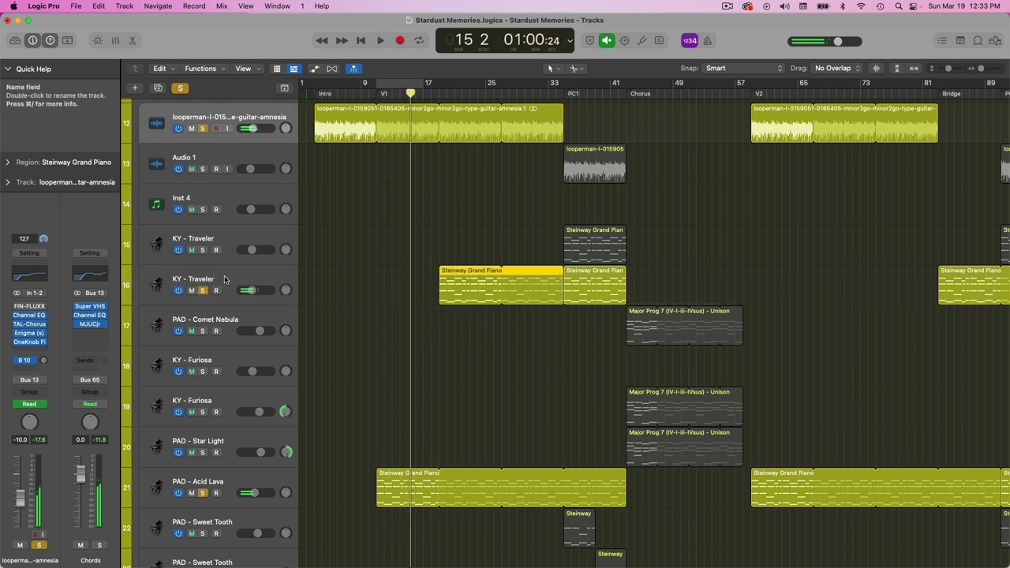
Open Syntronik on the soloed KY - Traveler track, rename the track Dreamt About This Tine after its preset, and close the plug-in
{"action": "left_click", "coordinate": [229, 278]}
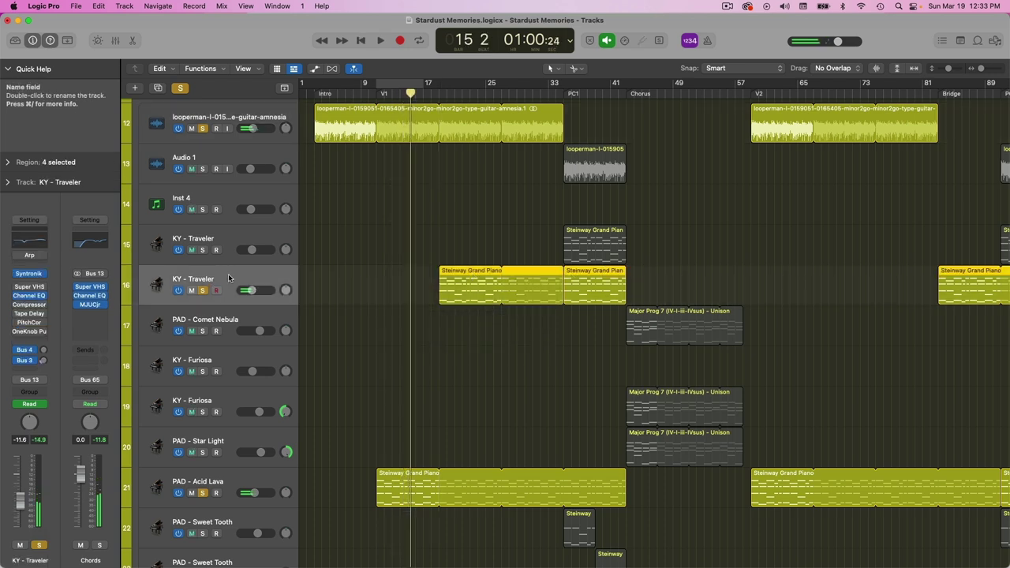
{"action": "left_click", "coordinate": [29, 274]}
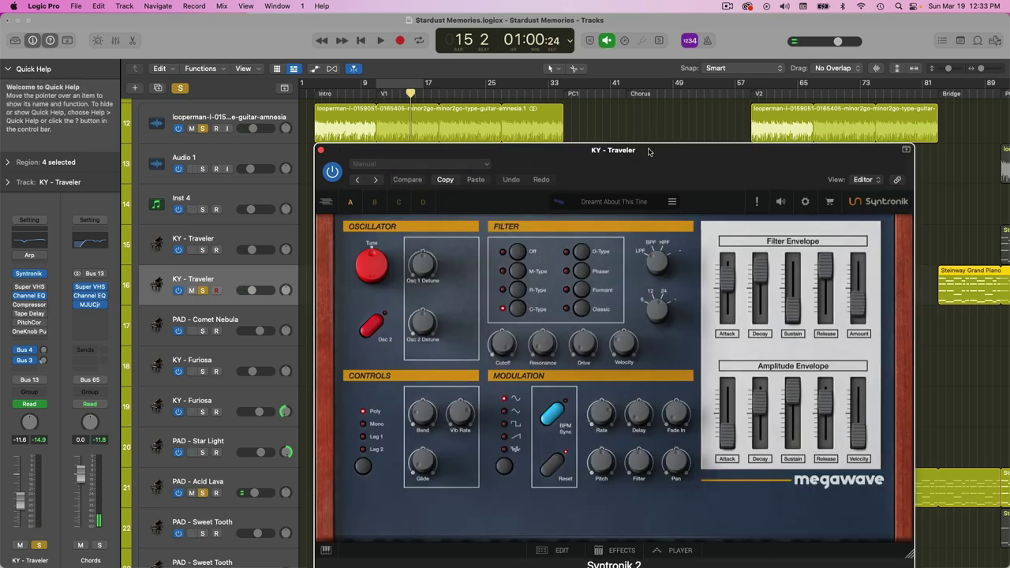
{"action": "left_click_drag", "start_coordinate": [648, 150], "coordinate": [680, 124]}
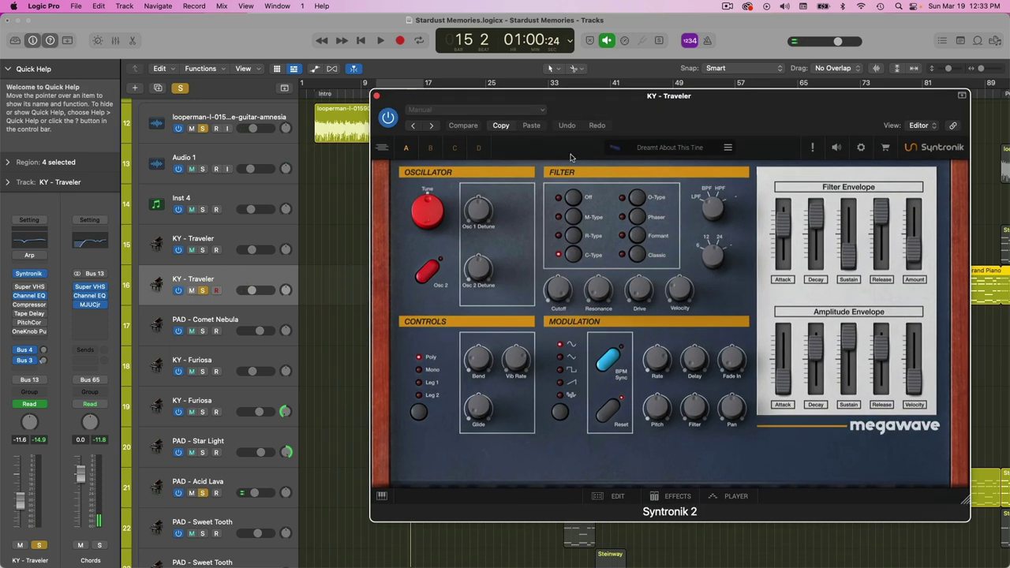
{"action": "left_click", "coordinate": [209, 280]}
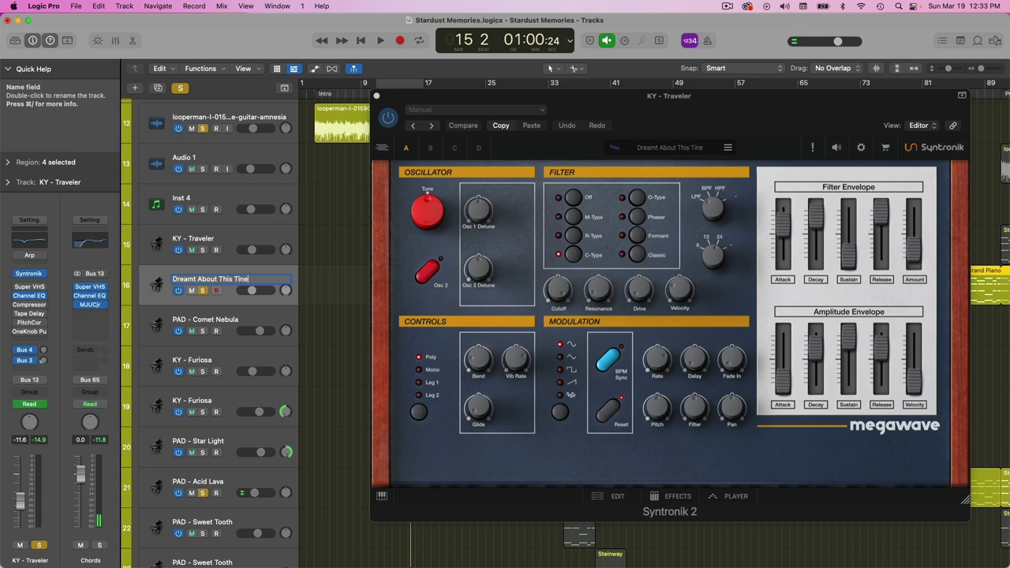
{"action": "left_click", "coordinate": [376, 95]}
Look over the chord regions across the arrangement and place the playhead at bar 42, just before the chorus
{"action": "scroll", "coordinate": [533, 306], "scroll_direction": "down", "scroll_amount": 5}
{"action": "scroll", "coordinate": [533, 306], "scroll_direction": "up", "scroll_amount": 5}
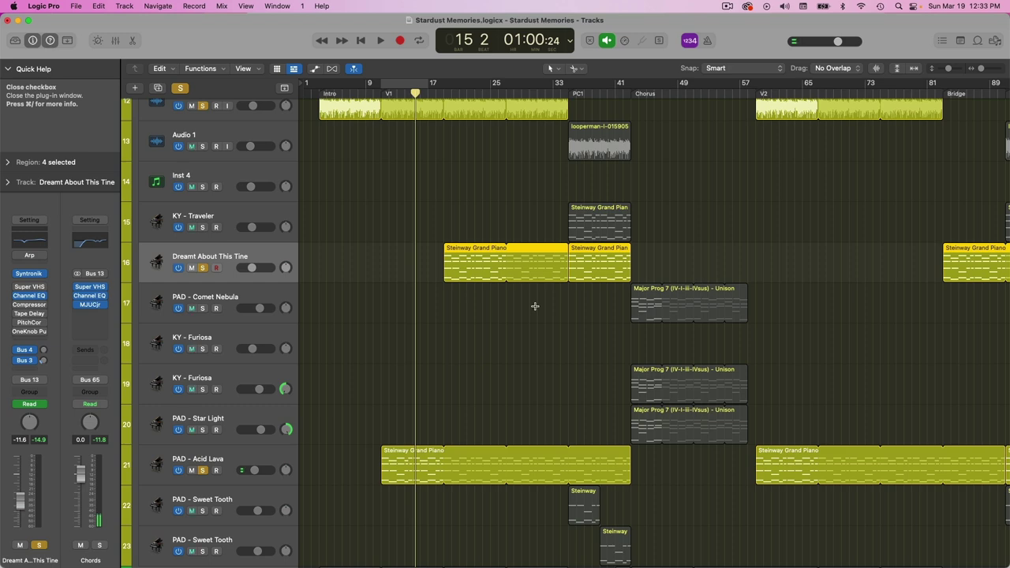
{"action": "scroll", "coordinate": [519, 297], "scroll_direction": "down", "scroll_amount": 4}
{"action": "scroll", "coordinate": [518, 298], "scroll_direction": "up", "scroll_amount": 6}
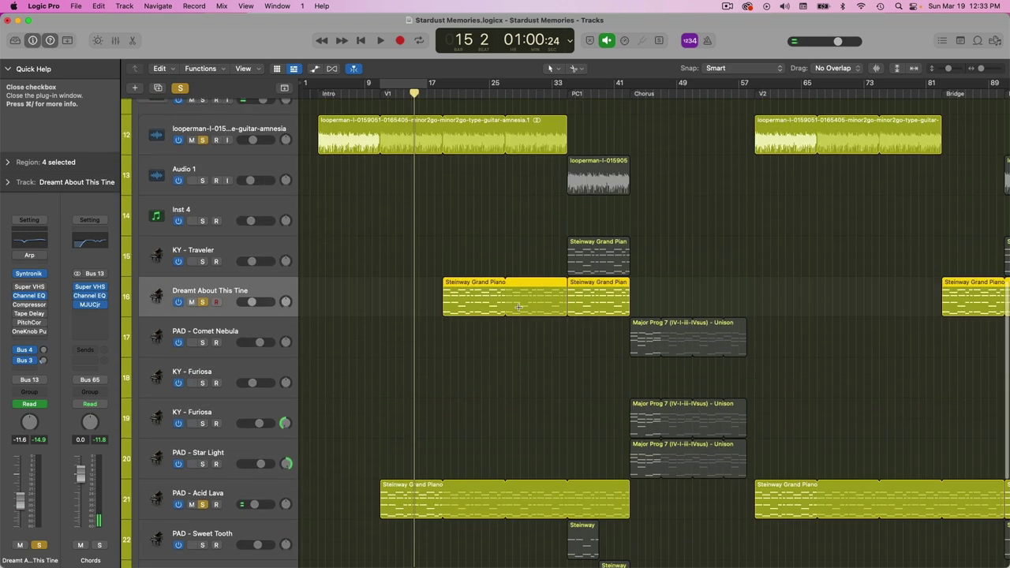
{"action": "scroll", "coordinate": [557, 363], "scroll_direction": "right", "scroll_amount": 3}
{"action": "scroll", "coordinate": [557, 365], "scroll_direction": "down", "scroll_amount": 1}
{"action": "scroll", "coordinate": [557, 365], "scroll_direction": "right", "scroll_amount": 5}
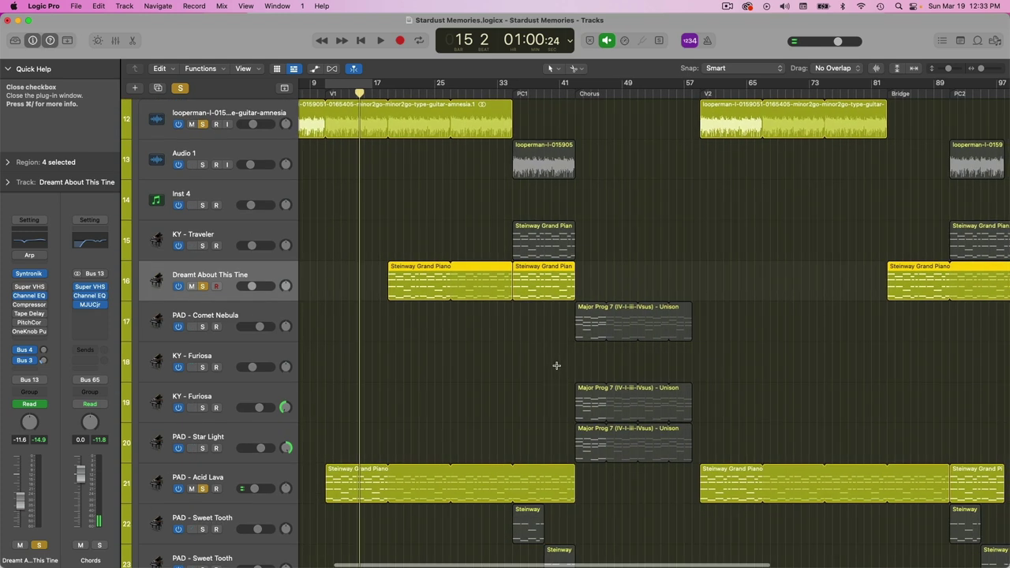
{"action": "left_click", "coordinate": [466, 88]}
{"action": "scroll", "coordinate": [561, 240], "scroll_direction": "left", "scroll_amount": 3}
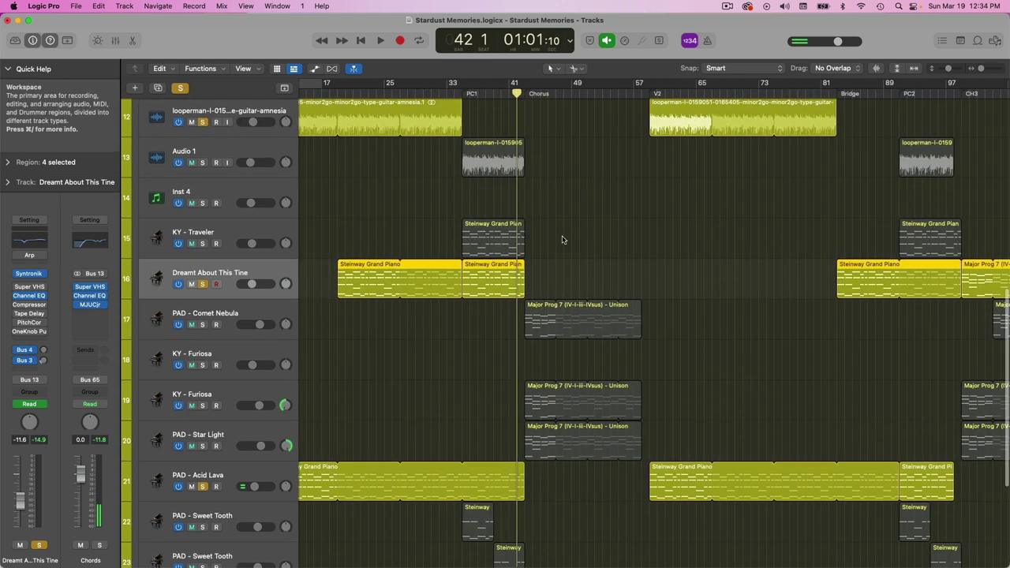
{"action": "scroll", "coordinate": [473, 268], "scroll_direction": "down", "scroll_amount": 1}
Inspect the Super VHS settings on the PAD - Comet Nebula track, close the plug-in and open the track's Serum instrument
{"action": "left_click", "coordinate": [234, 291]}
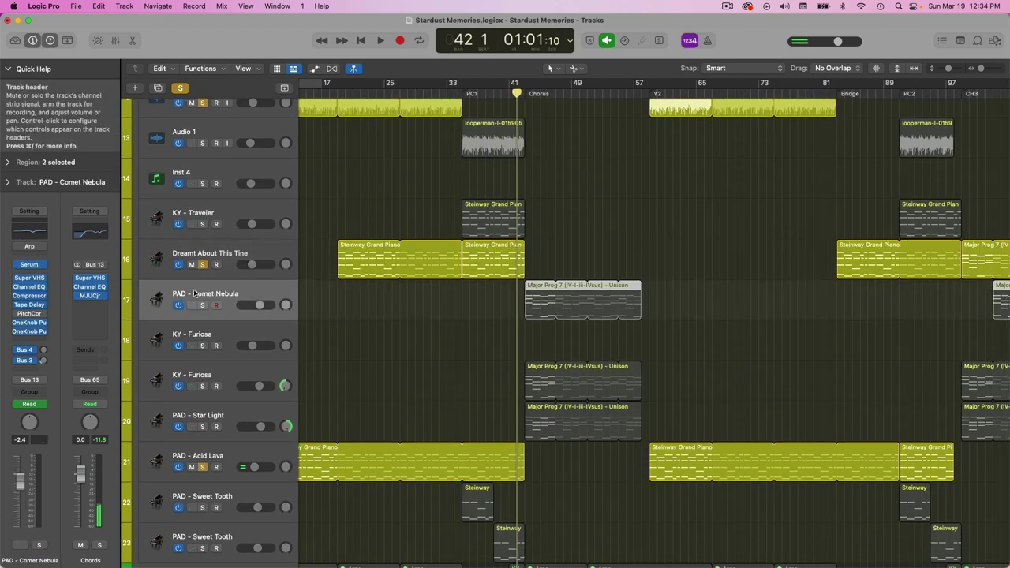
{"action": "left_click", "coordinate": [29, 278]}
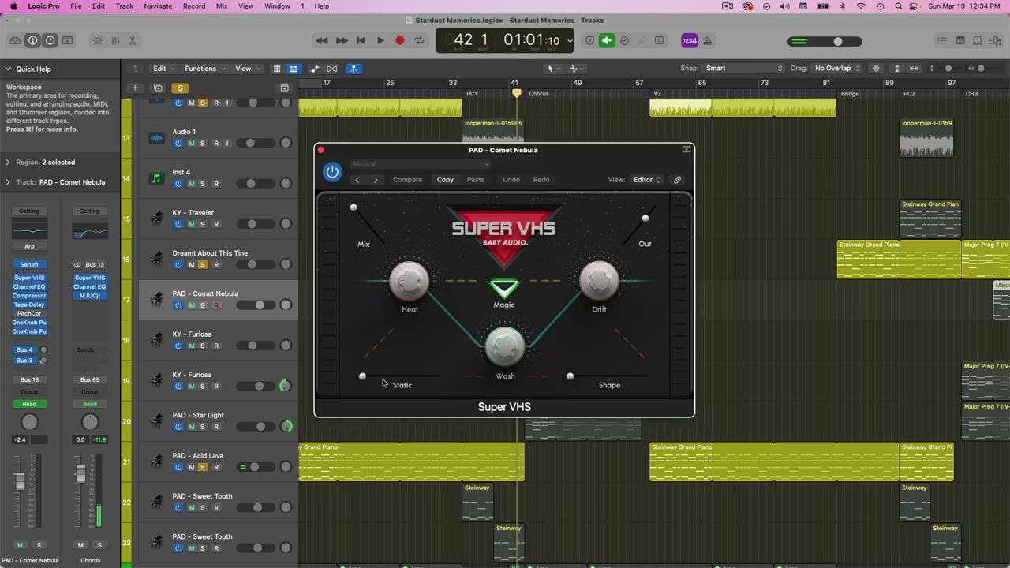
{"action": "left_click", "coordinate": [321, 149]}
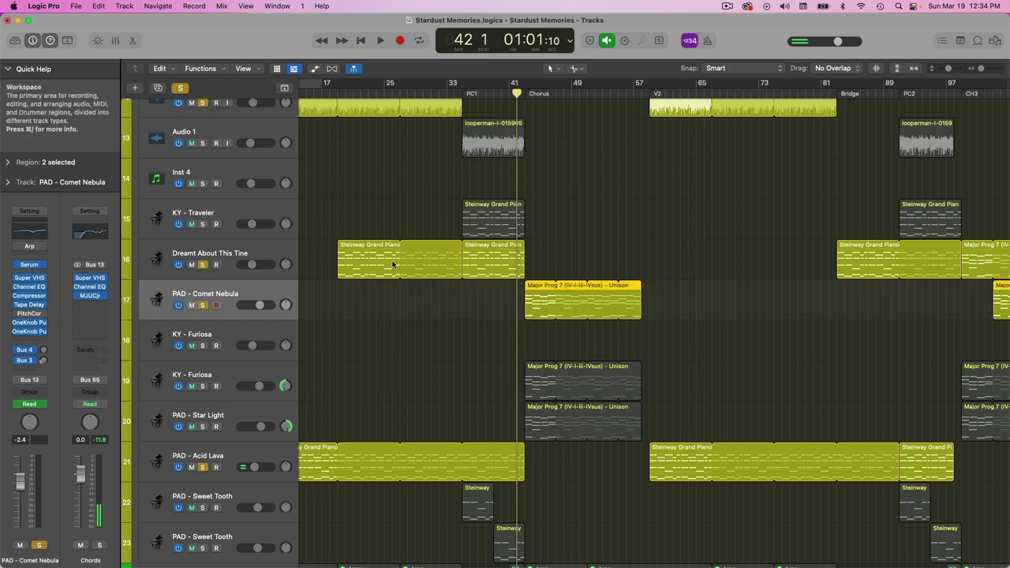
{"action": "left_click", "coordinate": [33, 266]}
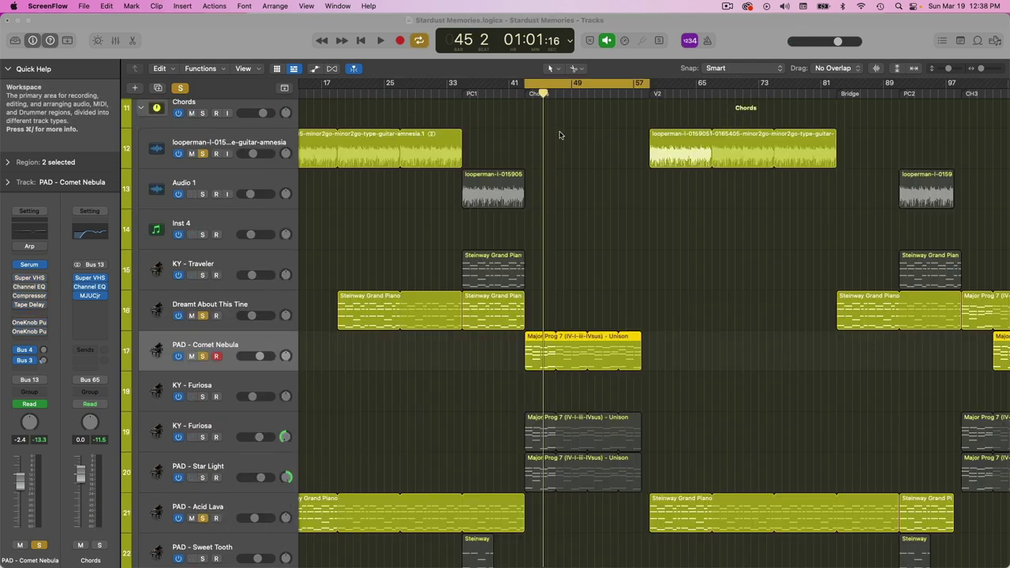
Play the start of the chorus to hear the soloed PAD - Comet Nebula track with its effects bypassed
{"action": "key", "text": "comma"}
{"action": "key", "text": "comma"}
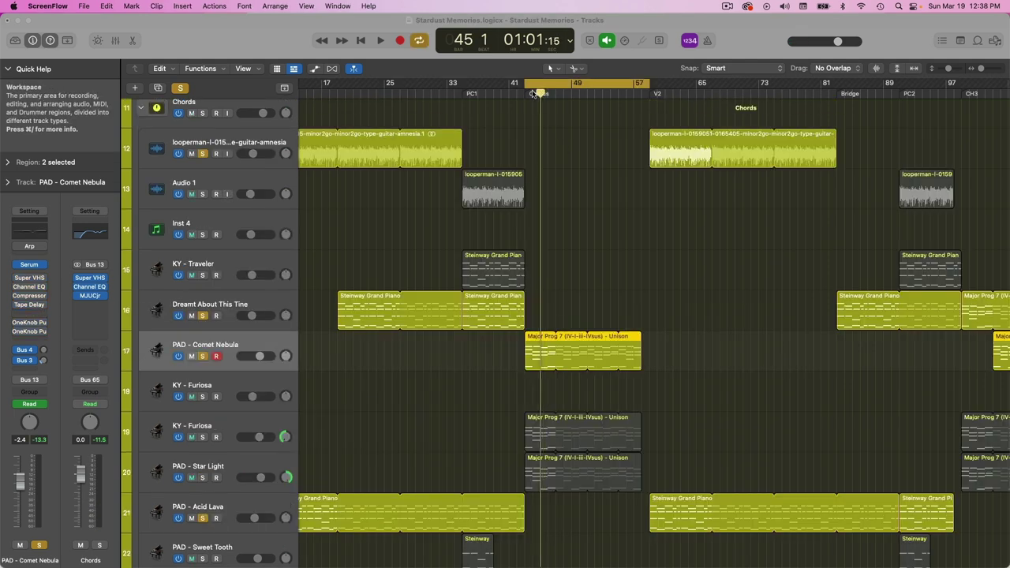
{"action": "left_click", "coordinate": [124, 310]}
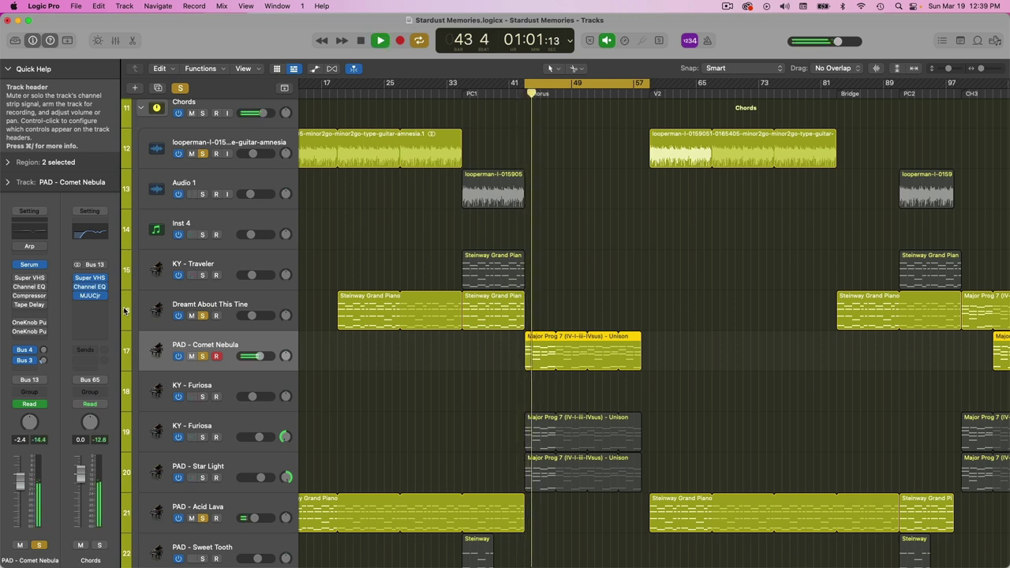
{"action": "key", "text": "space"}
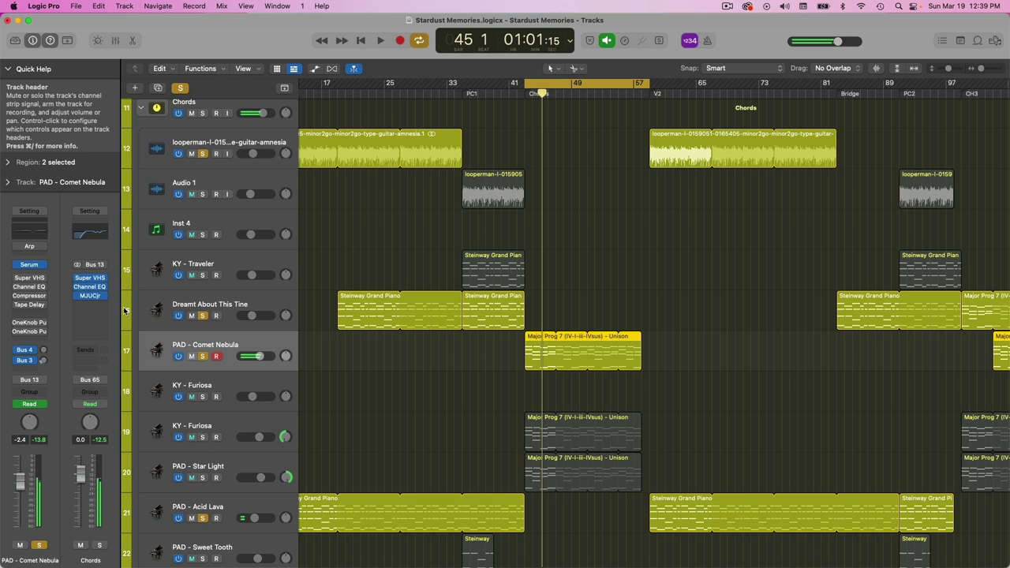
Enable Super VHS on the PAD - Comet Nebula track and play the chorus with its window moved clear of the tracks
{"action": "left_click", "coordinate": [28, 279]}
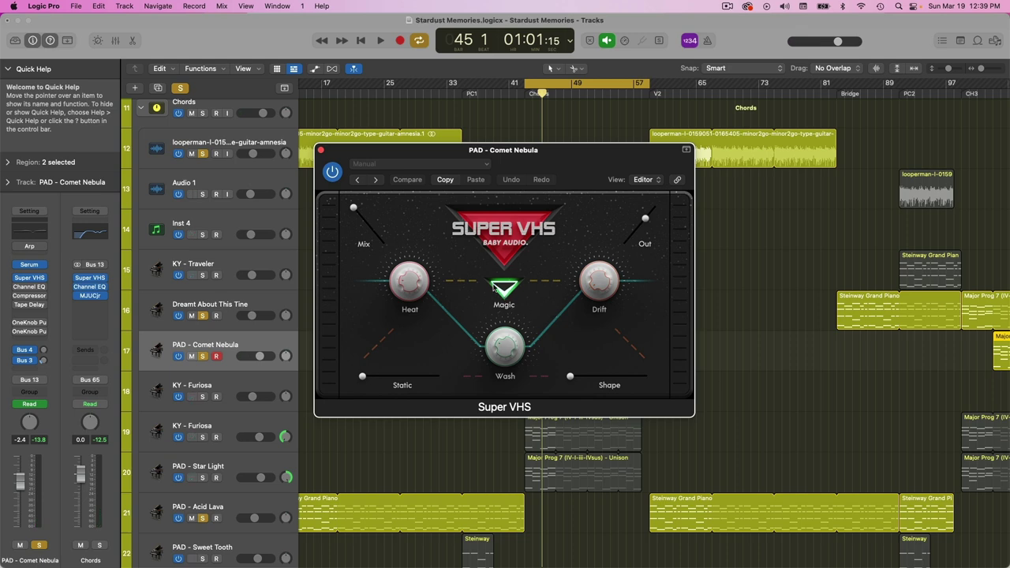
{"action": "left_click_drag", "start_coordinate": [580, 165], "coordinate": [826, 95]}
{"action": "key", "text": "space"}
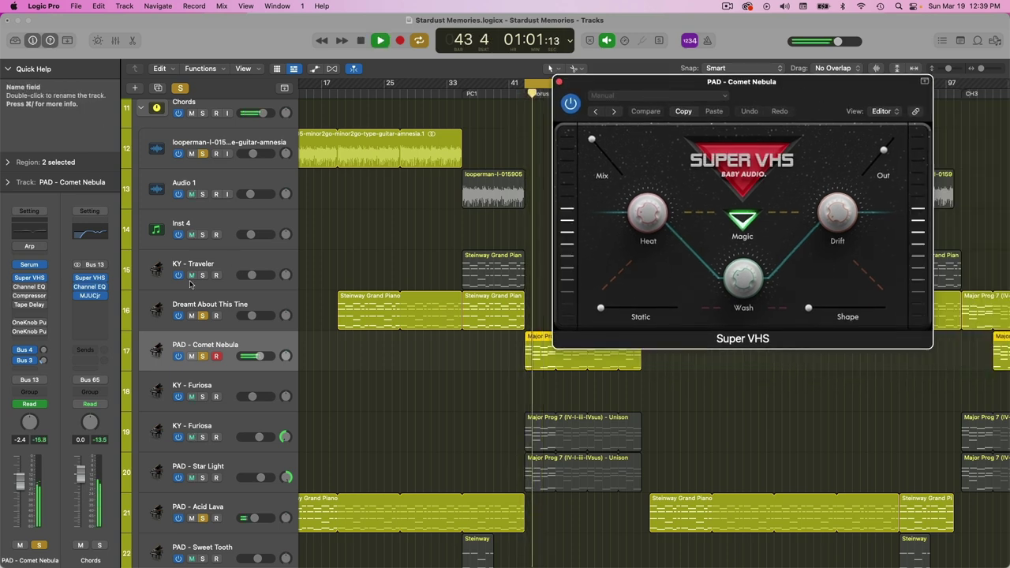
Enable the Channel EQ and Compressor on the PAD - Comet Nebula track during playback, inspect them, and close all plug-in windows
{"action": "left_click", "coordinate": [30, 288]}
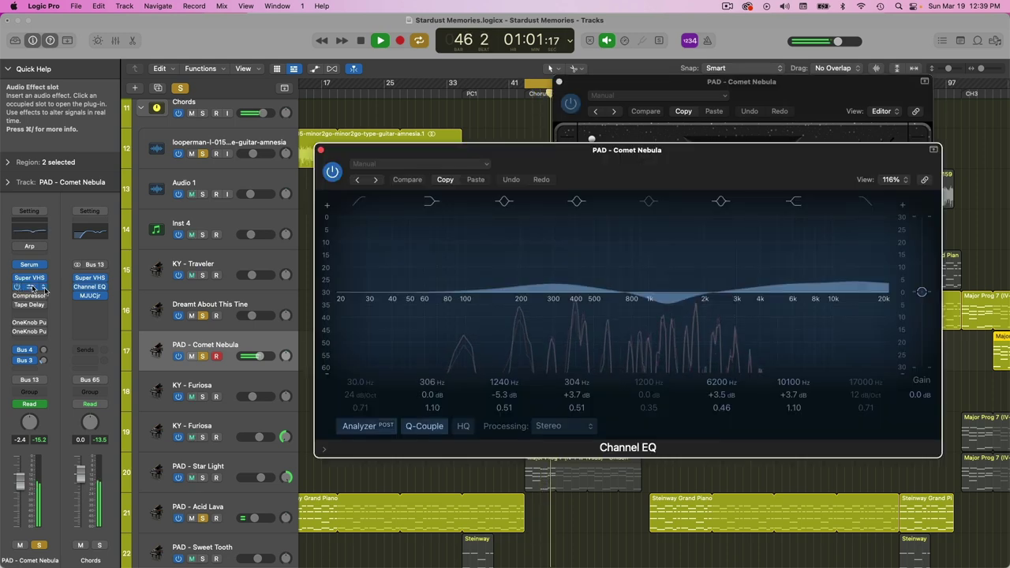
{"action": "left_click", "coordinate": [44, 287]}
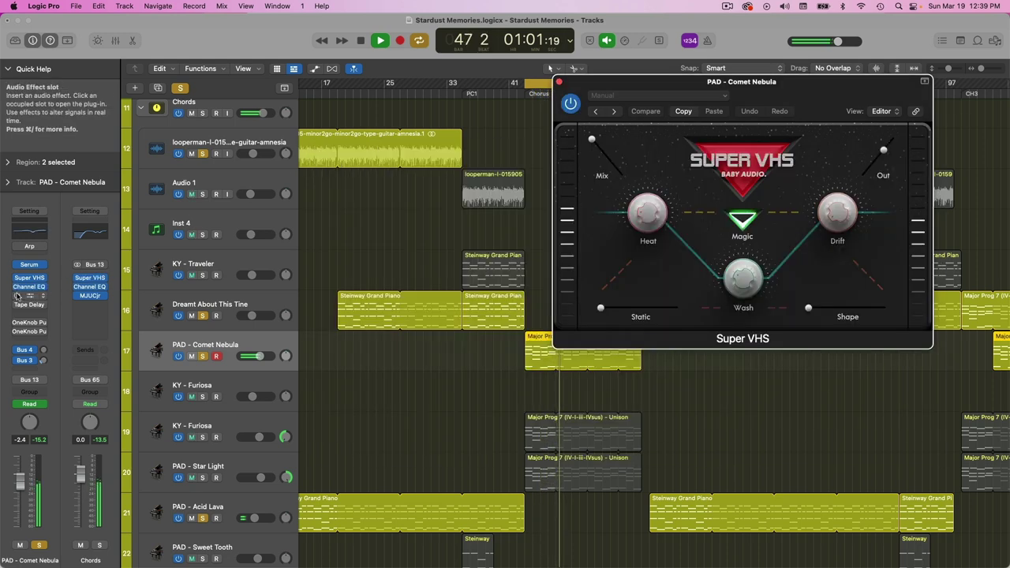
{"action": "left_click", "coordinate": [29, 296]}
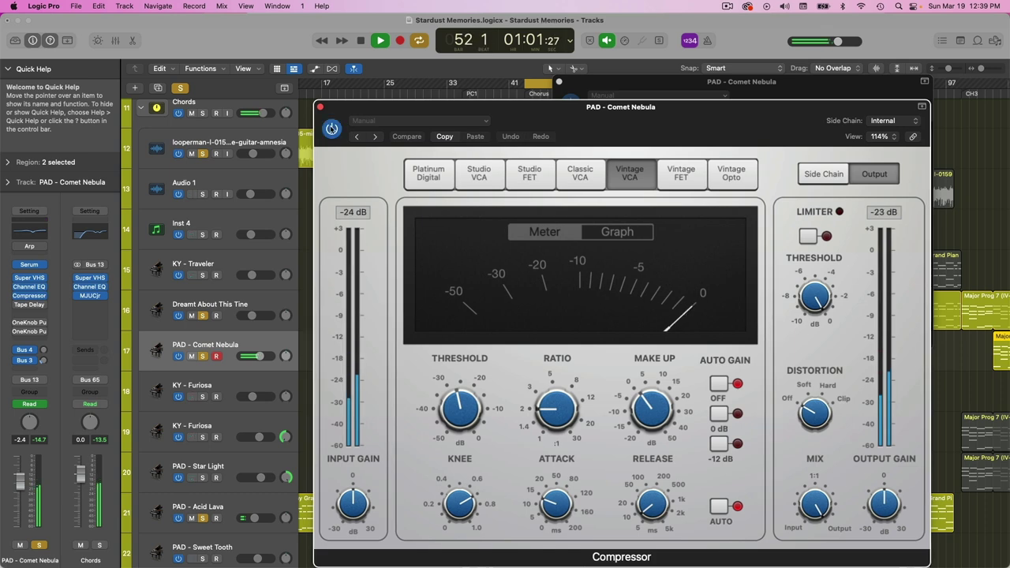
{"action": "left_click", "coordinate": [321, 108]}
{"action": "key", "text": "space"}
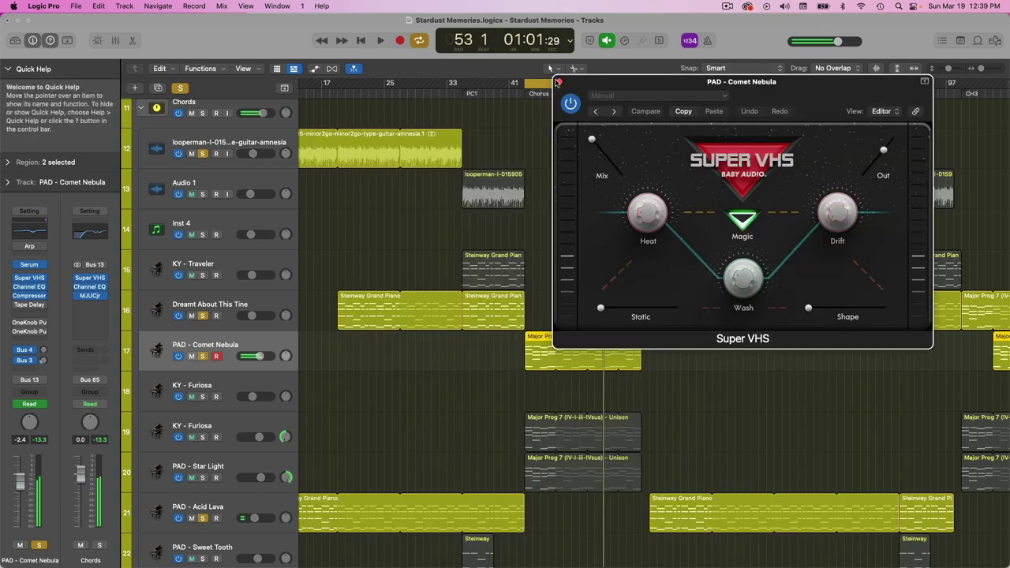
{"action": "key", "text": "super+w"}
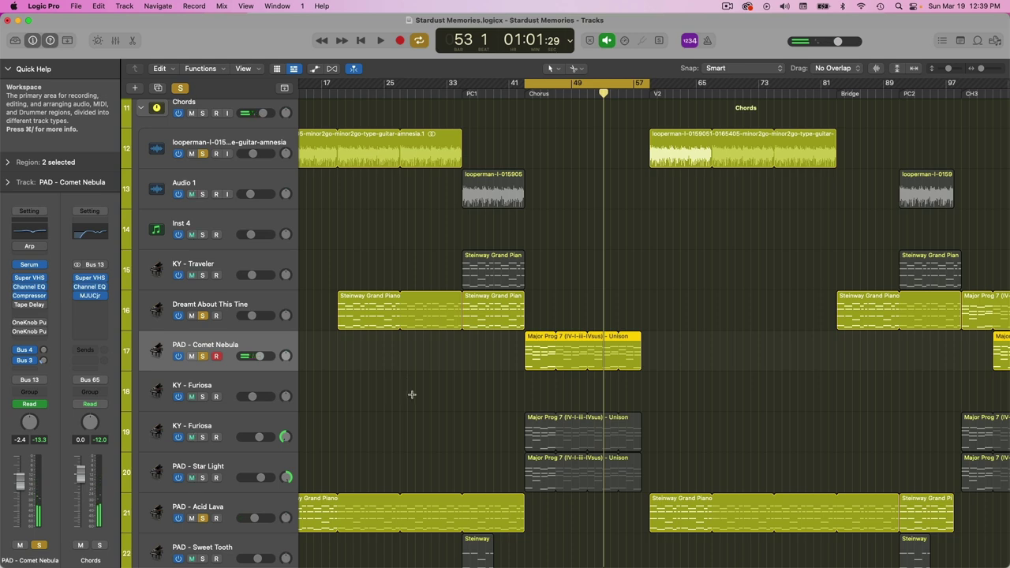
Inspect the Serum instrument on the PAD - Star Light track and close the plug-in
{"action": "scroll", "coordinate": [374, 393], "scroll_direction": "down", "scroll_amount": 2}
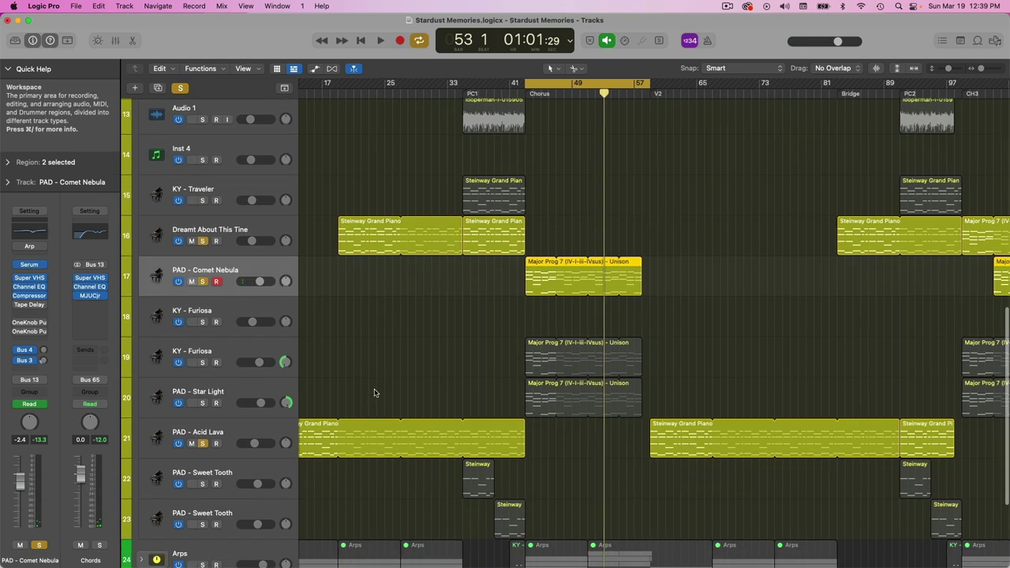
{"action": "scroll", "coordinate": [374, 392], "scroll_direction": "left", "scroll_amount": 3}
{"action": "scroll", "coordinate": [374, 393], "scroll_direction": "down", "scroll_amount": 1}
{"action": "left_click", "coordinate": [241, 320]}
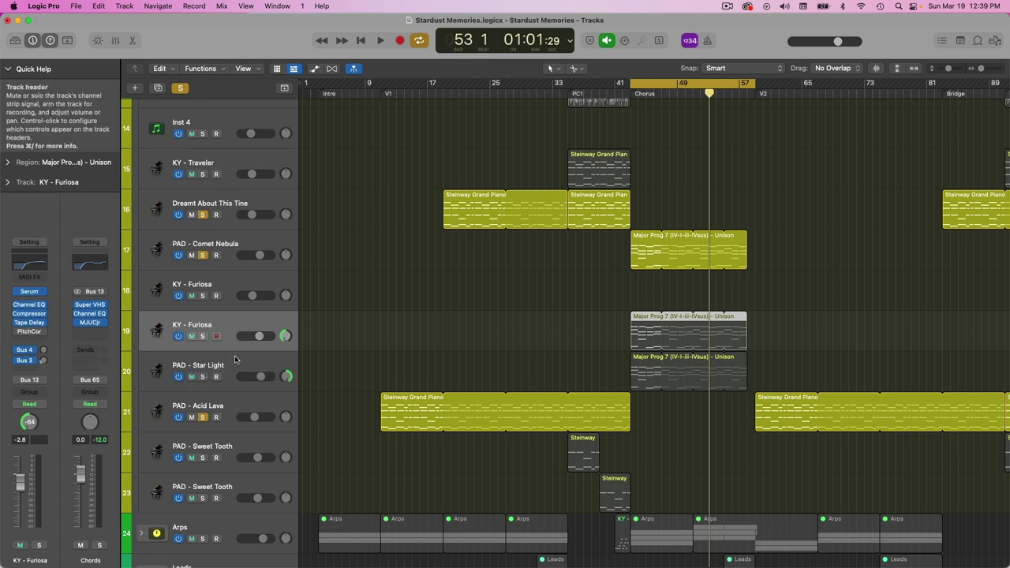
{"action": "key", "text": "Down"}
{"action": "left_click", "coordinate": [30, 293]}
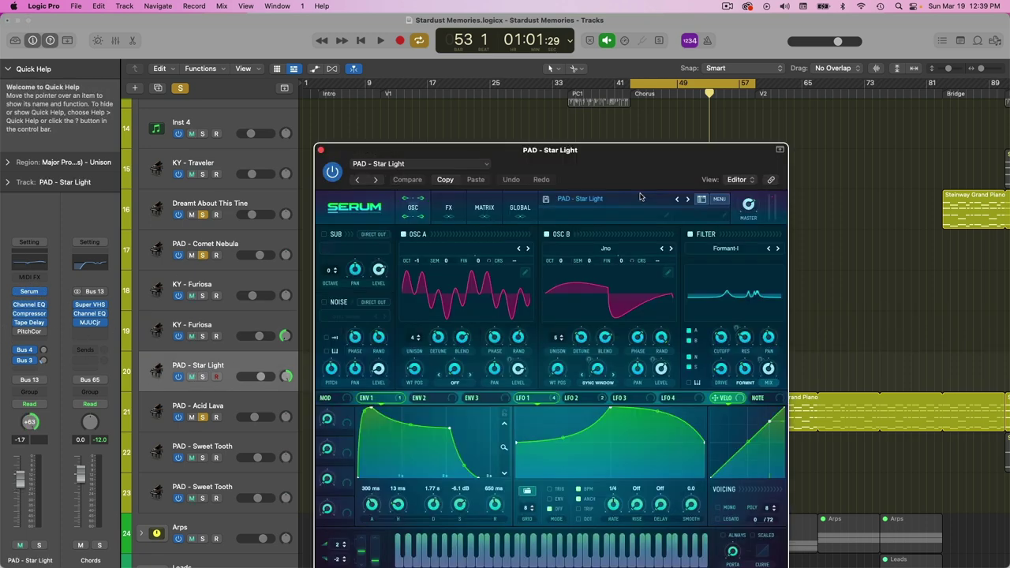
{"action": "left_click_drag", "start_coordinate": [637, 169], "coordinate": [535, 71]}
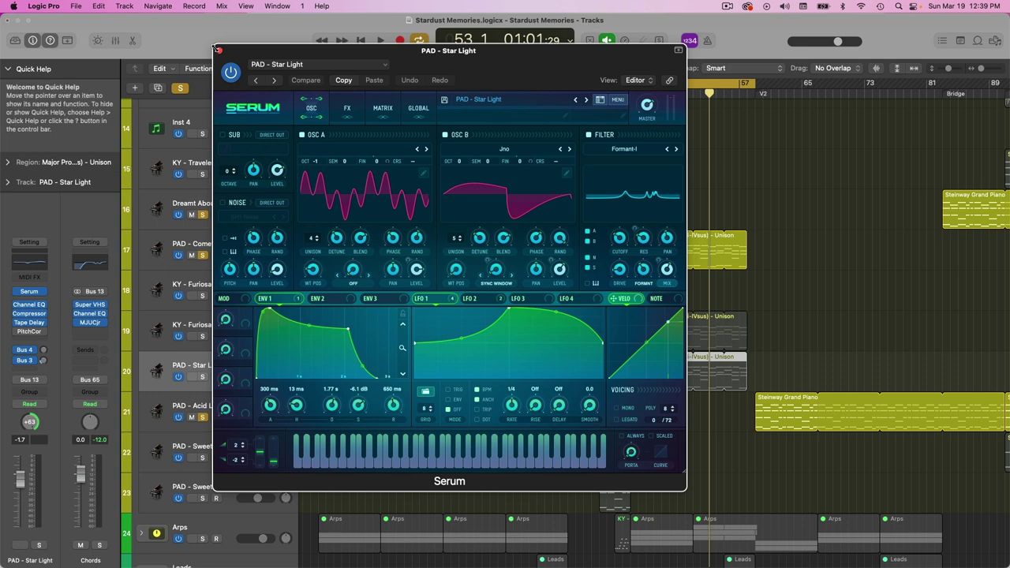
{"action": "left_click", "coordinate": [220, 50]}
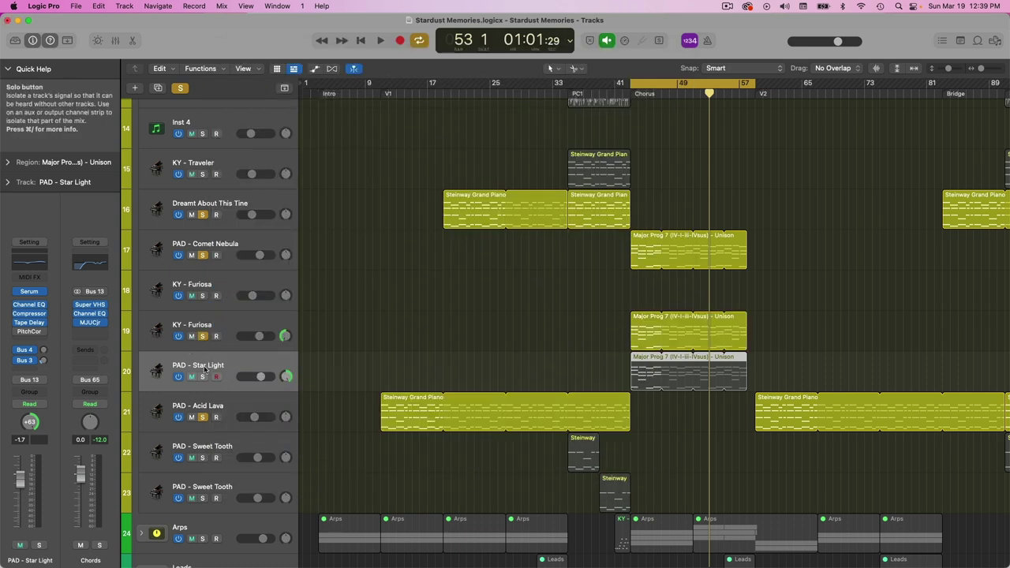
Play the chorus with the panned KY - Furiosa and PAD - Star Light soloed without PAD - Comet Nebula, lowering Star Light's volume to -3.9 dB
{"action": "left_click", "coordinate": [192, 255]}
{"action": "key", "text": "space"}
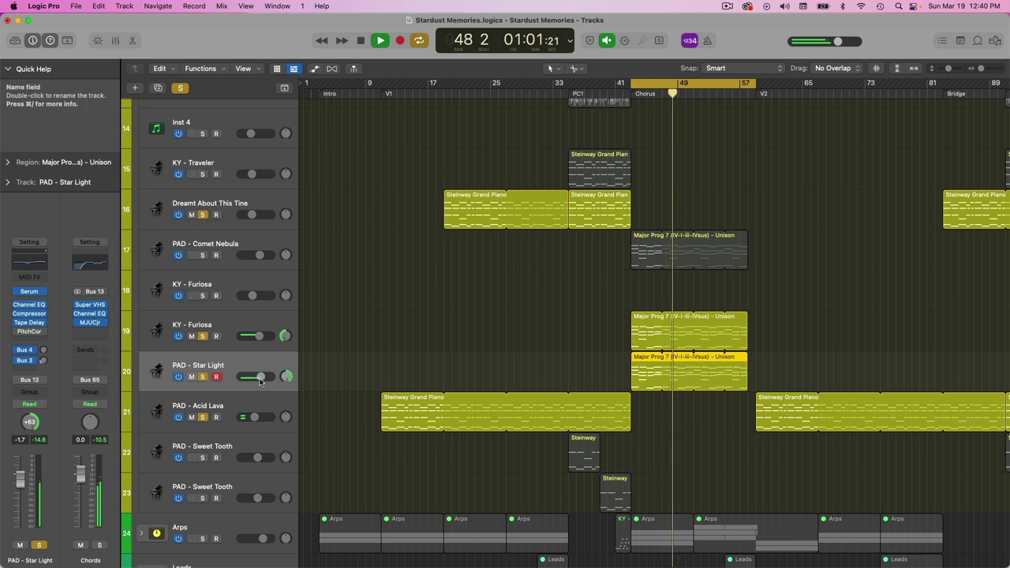
{"action": "left_click_drag", "start_coordinate": [259, 377], "coordinate": [258, 376]}
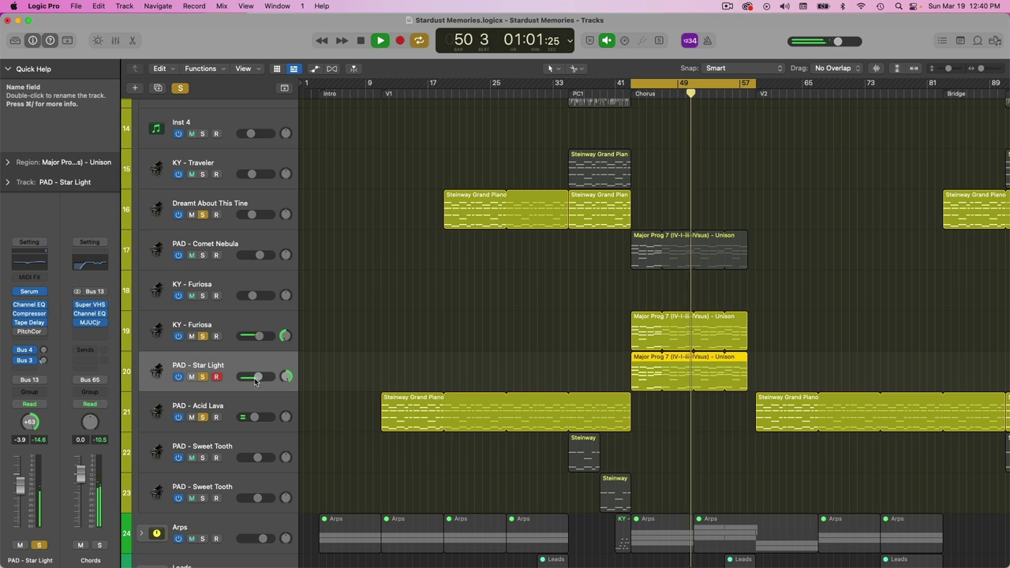
Solo PAD - Comet Nebula alongside the other chorus chord layers, stop playback and open its OneKnob Pumper plug-in
{"action": "left_click", "coordinate": [203, 255]}
{"action": "scroll", "coordinate": [208, 254], "scroll_direction": "up", "scroll_amount": 1}
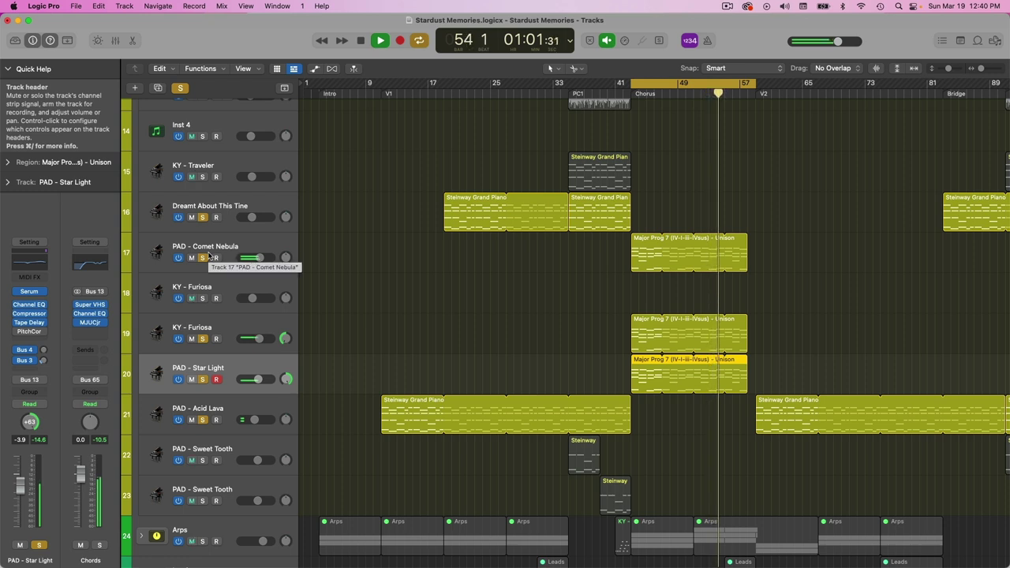
{"action": "left_click", "coordinate": [229, 236]}
{"action": "key", "text": "space"}
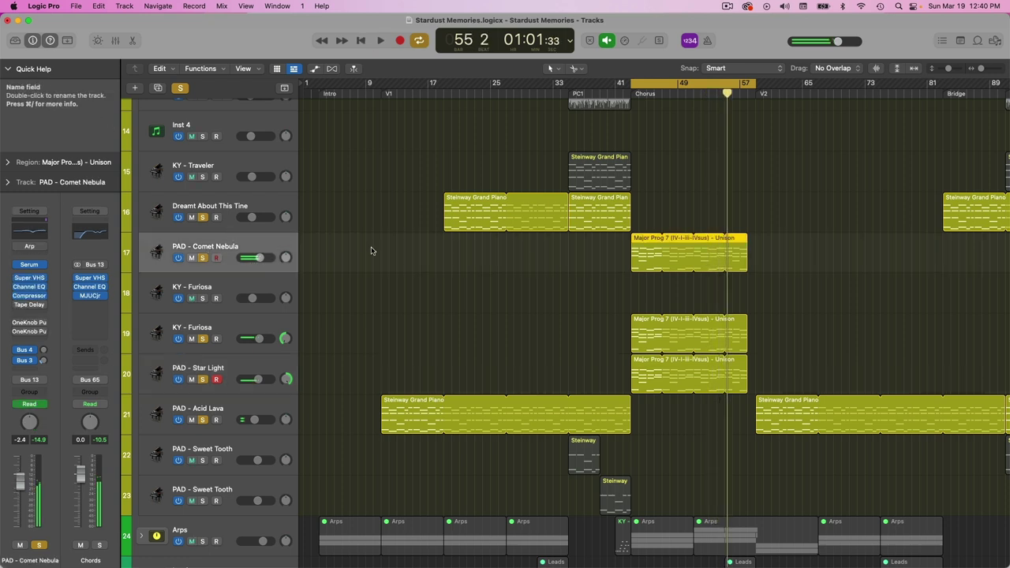
{"action": "left_click", "coordinate": [29, 324]}
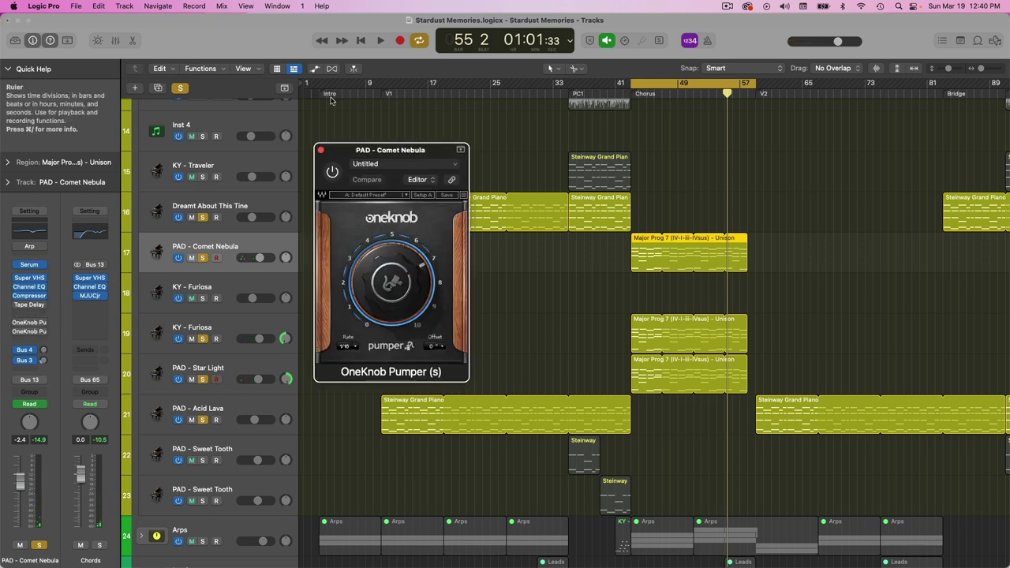
During chorus playback, set the 1/4-rate OneKnob Pumper on PAD - Comet Nebula to 3.6, stop playback, and close both plug-in windows
{"action": "left_click_drag", "start_coordinate": [396, 147], "coordinate": [406, 108]}
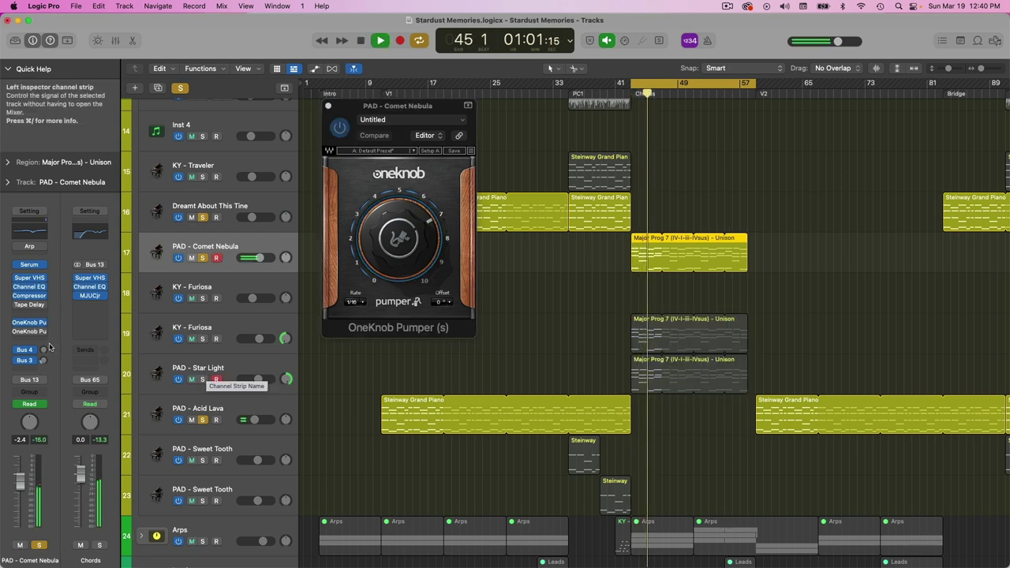
{"action": "left_click", "coordinate": [30, 321]}
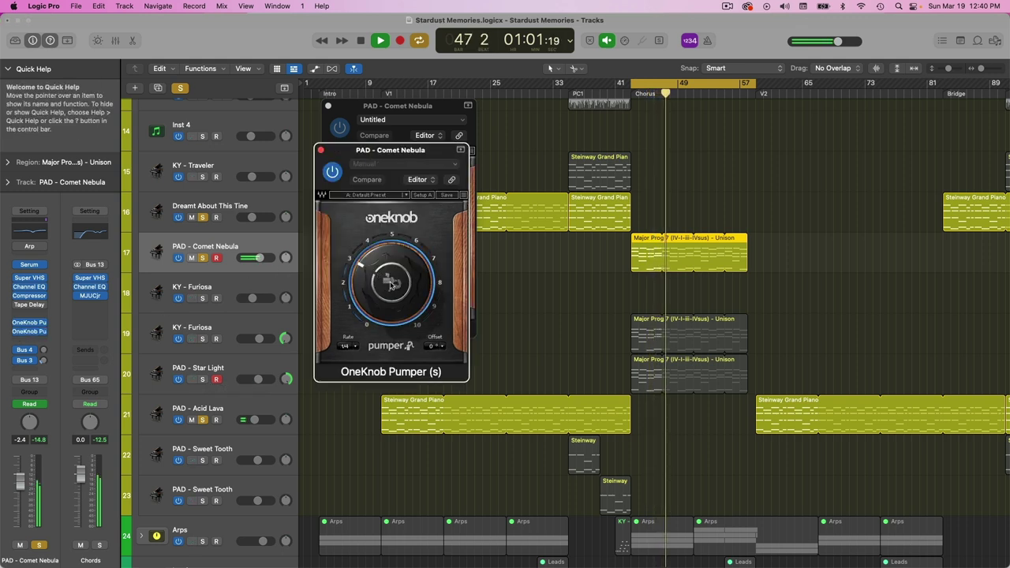
{"action": "left_click_drag", "start_coordinate": [388, 285], "coordinate": [389, 276]}
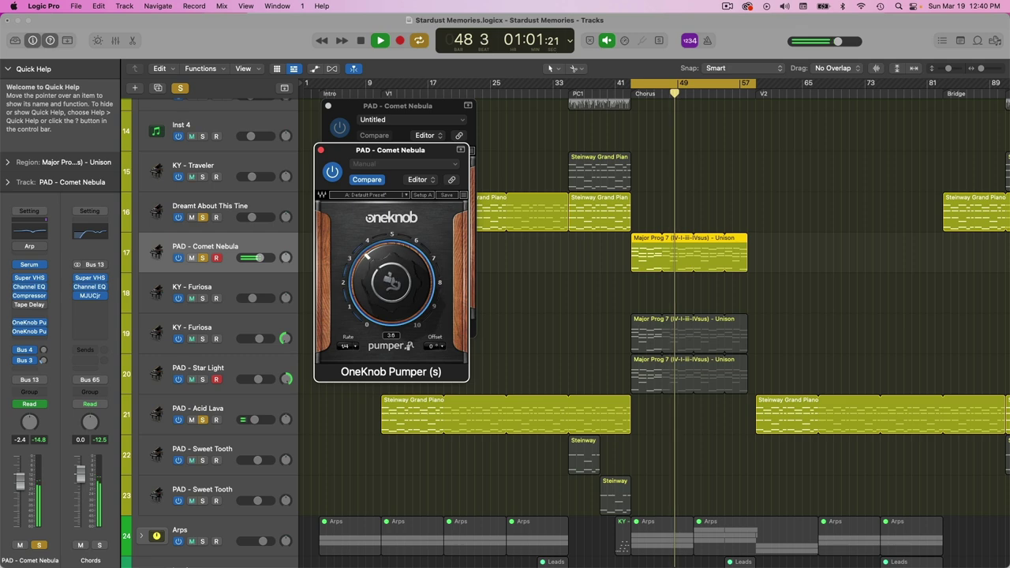
{"action": "left_click", "coordinate": [328, 106]}
{"action": "key", "text": "space"}
{"action": "left_click", "coordinate": [320, 149]}
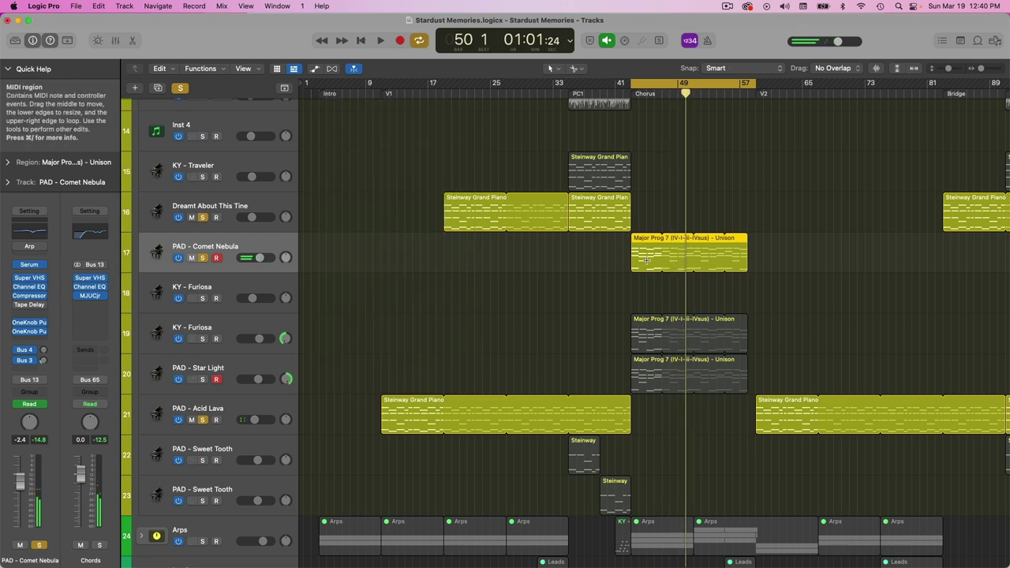
Look over the drum, bass and chord tracks in the arrangement and briefly play the start of the chorus
{"action": "scroll", "coordinate": [645, 261], "scroll_direction": "up", "scroll_amount": 10}
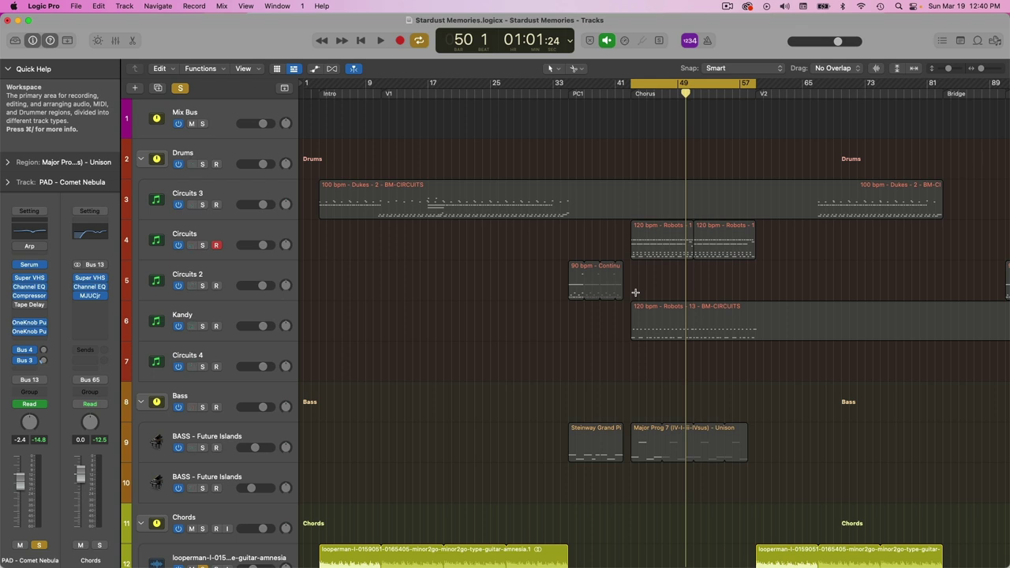
{"action": "scroll", "coordinate": [635, 293], "scroll_direction": "down", "scroll_amount": 1}
{"action": "left_click", "coordinate": [475, 306]}
{"action": "scroll", "coordinate": [475, 306], "scroll_direction": "down", "scroll_amount": 10}
{"action": "key", "text": "space"}
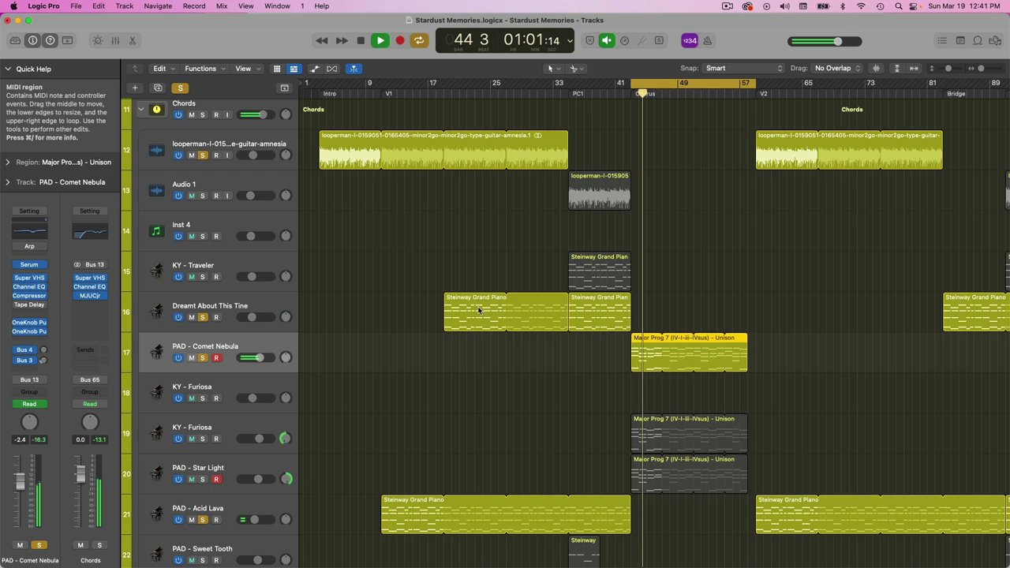
{"action": "key", "text": "space"}
{"action": "scroll", "coordinate": [736, 277], "scroll_direction": "up", "scroll_amount": 8}
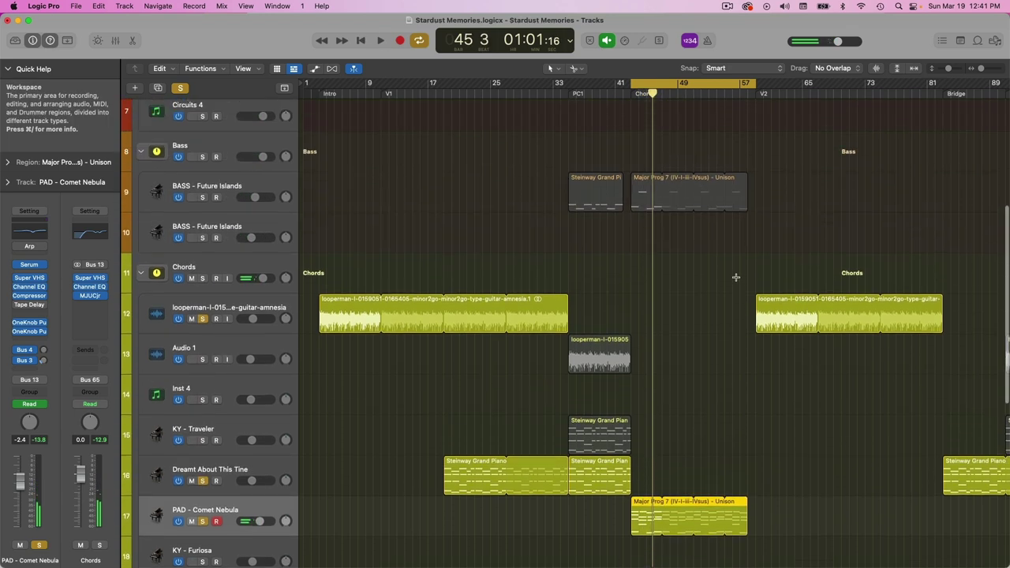
{"action": "scroll", "coordinate": [724, 257], "scroll_direction": "down", "scroll_amount": 3}
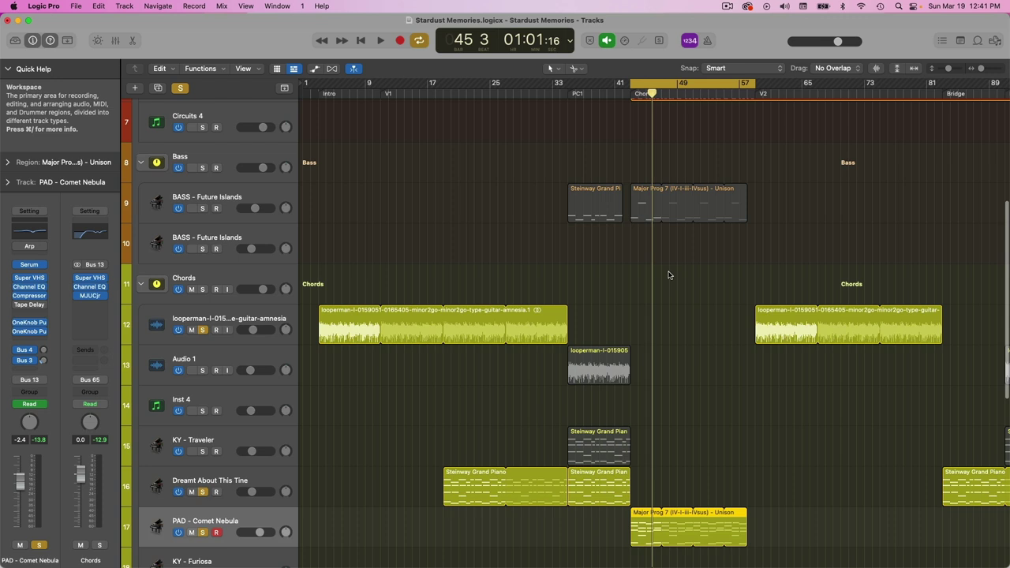
{"action": "scroll", "coordinate": [221, 284], "scroll_direction": "down", "scroll_amount": 1}
Solo the upper BASS - Future Islands track and insert a stereo OneKnob Pumper after PitchCor while the chorus plays
{"action": "left_click", "coordinate": [206, 158]}
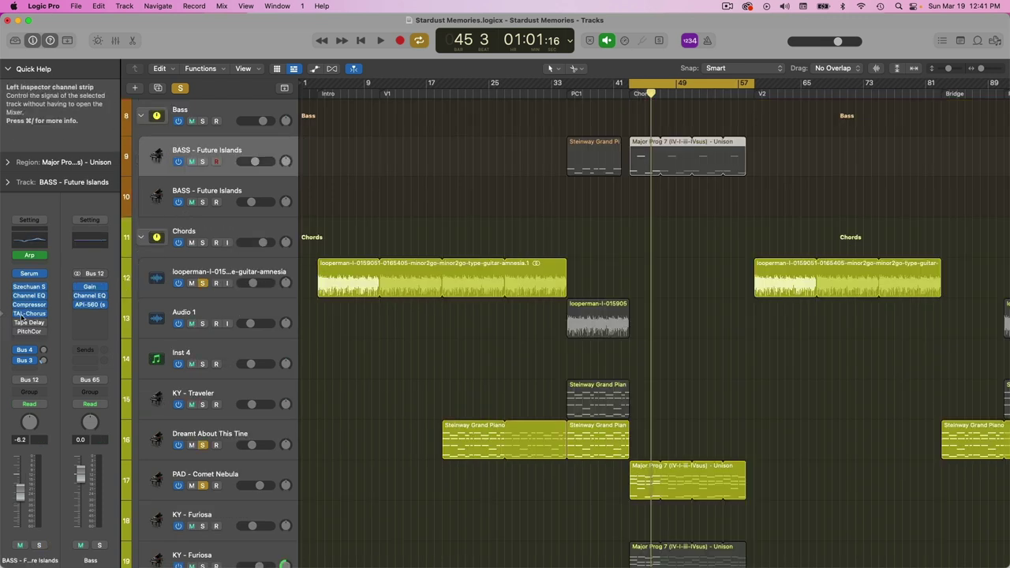
{"action": "left_click", "coordinate": [205, 160]}
{"action": "key", "text": "space"}
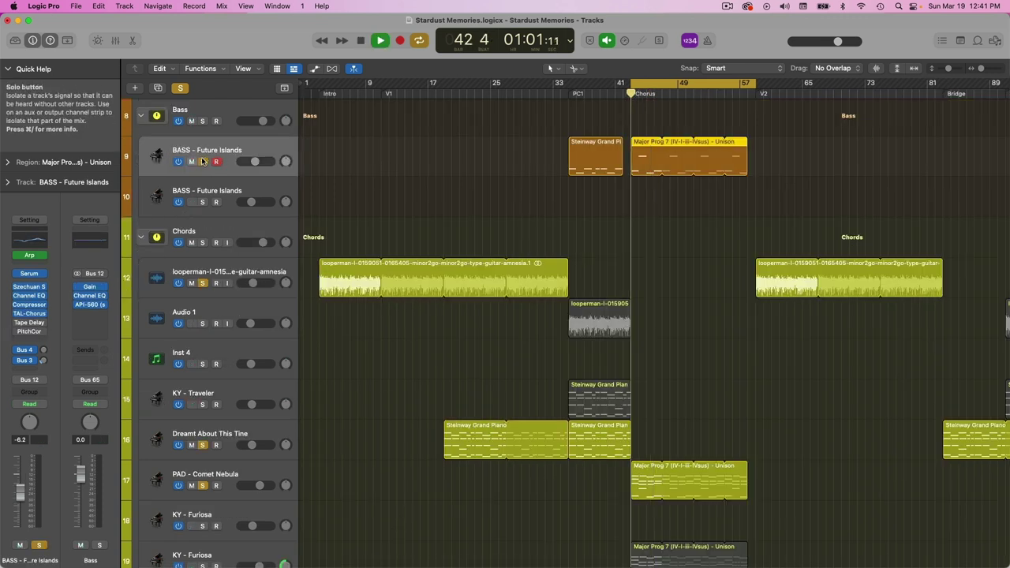
{"action": "left_click", "coordinate": [32, 340]}
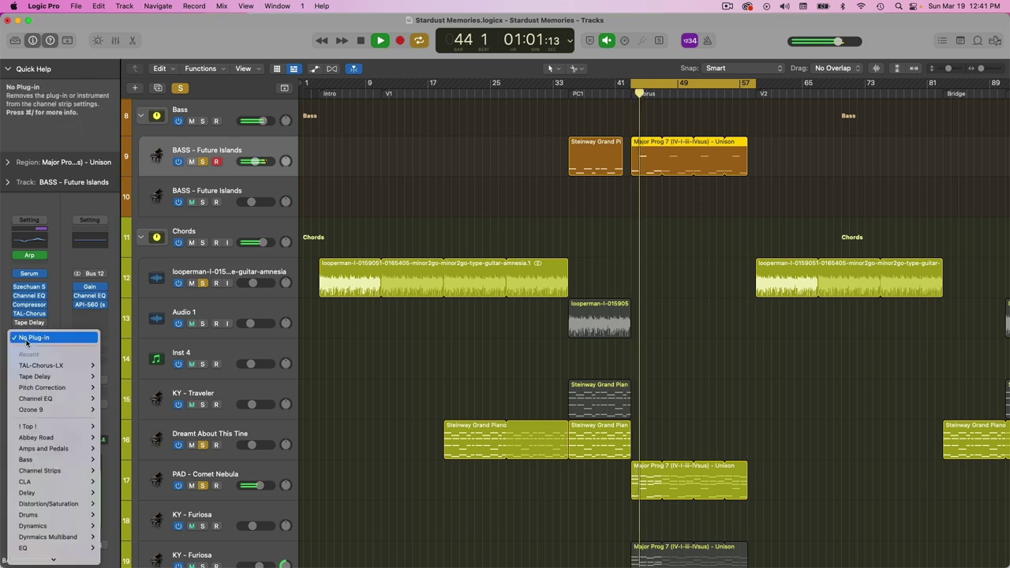
{"action": "mouse_move", "coordinate": [52, 426]}
{"action": "mouse_move", "coordinate": [158, 446]}
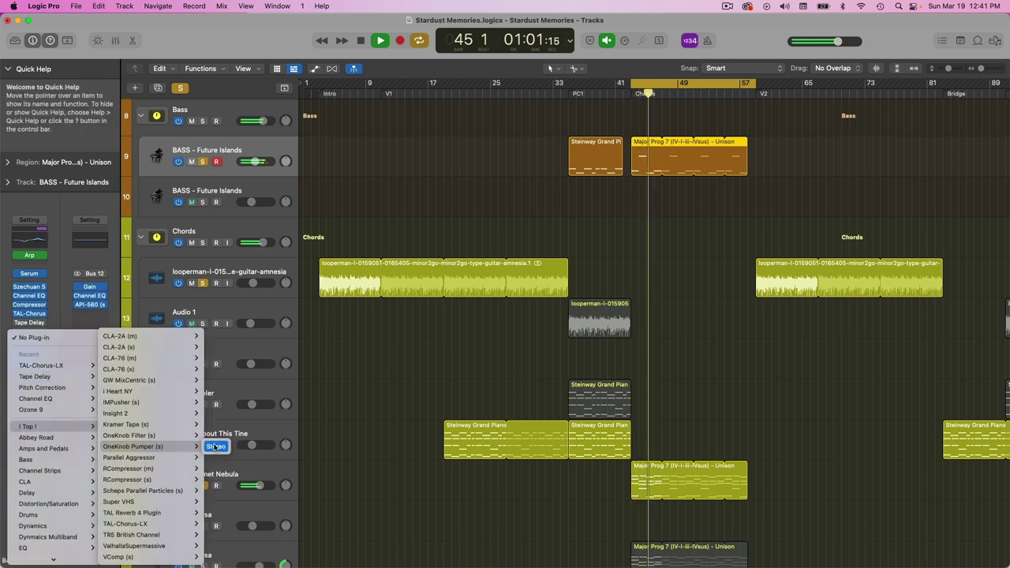
{"action": "left_click", "coordinate": [217, 447]}
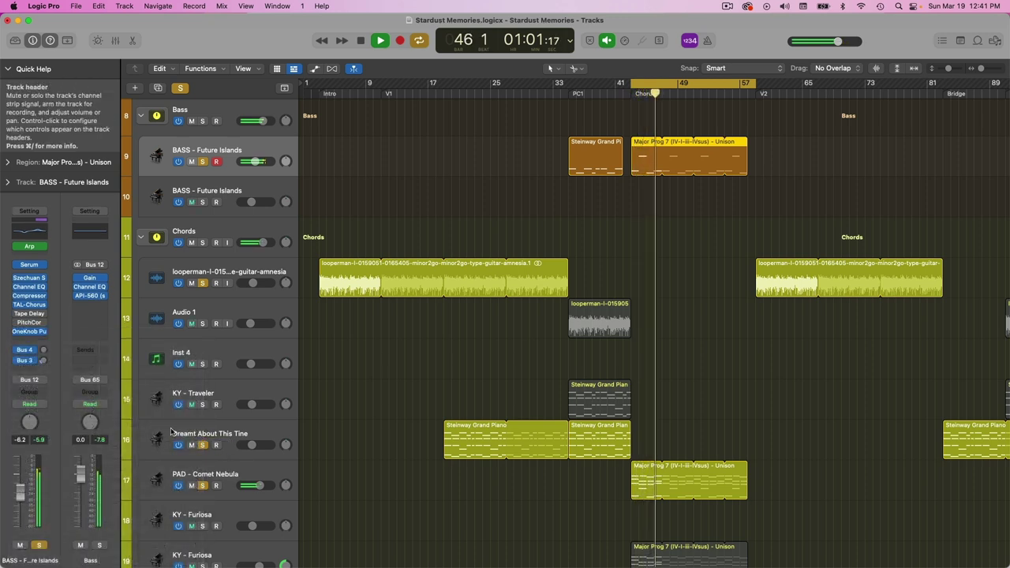
Set the bass track's OneKnob Pumper to 4.0, close its window, select the Bass stack and stop playback
{"action": "left_click", "coordinate": [30, 330]}
{"action": "left_click_drag", "start_coordinate": [390, 280], "coordinate": [391, 306]}
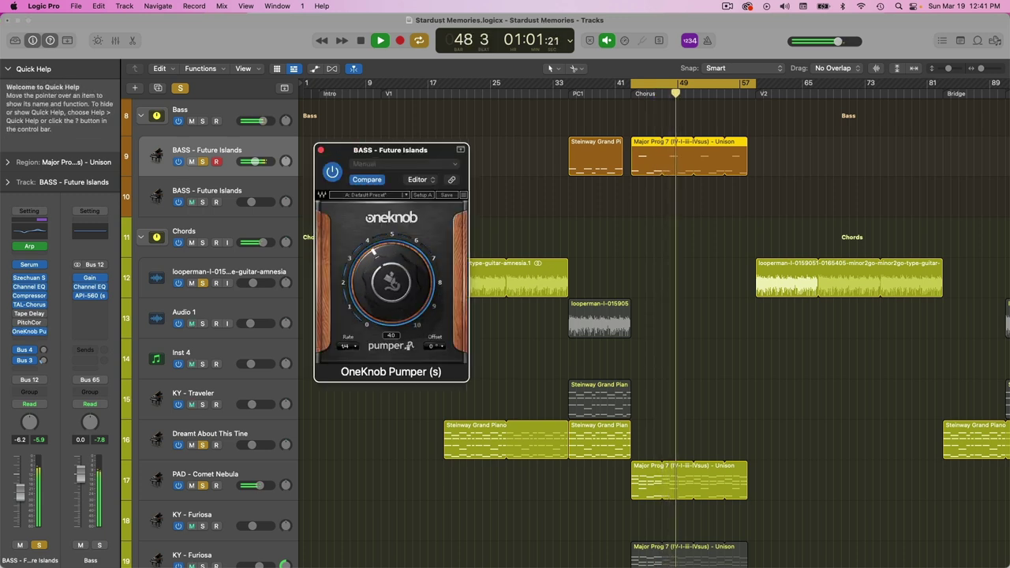
{"action": "left_click", "coordinate": [320, 149]}
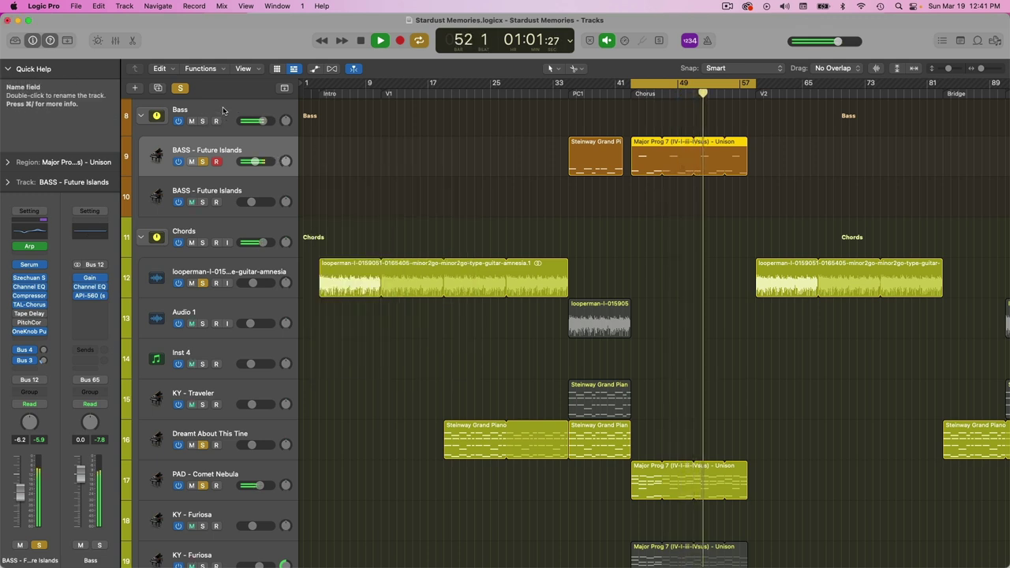
{"action": "key", "text": "Up"}
{"action": "key", "text": "space"}
Set the cycle range to the PC1 section and place the playhead at bar 36
{"action": "scroll", "coordinate": [513, 237], "scroll_direction": "down", "scroll_amount": 2}
{"action": "left_click_drag", "start_coordinate": [562, 85], "coordinate": [626, 98]}
{"action": "left_click", "coordinate": [570, 87]}
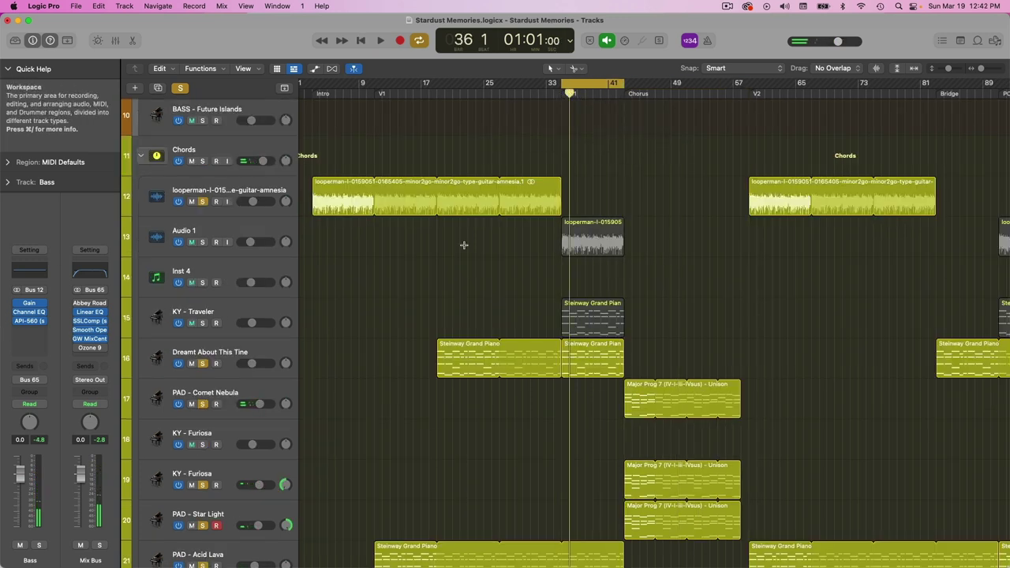
Load Classic GS Electric Piano 4 in Syntronik on the KY - Traveler track and play PC1 with it soloed at -7.6 dB
{"action": "left_click", "coordinate": [223, 314]}
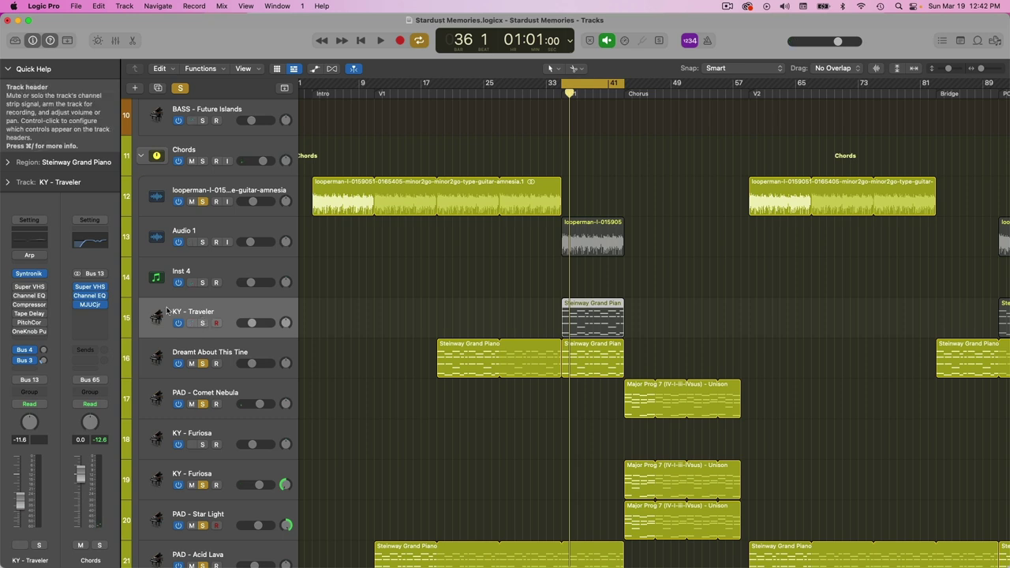
{"action": "left_click", "coordinate": [24, 275]}
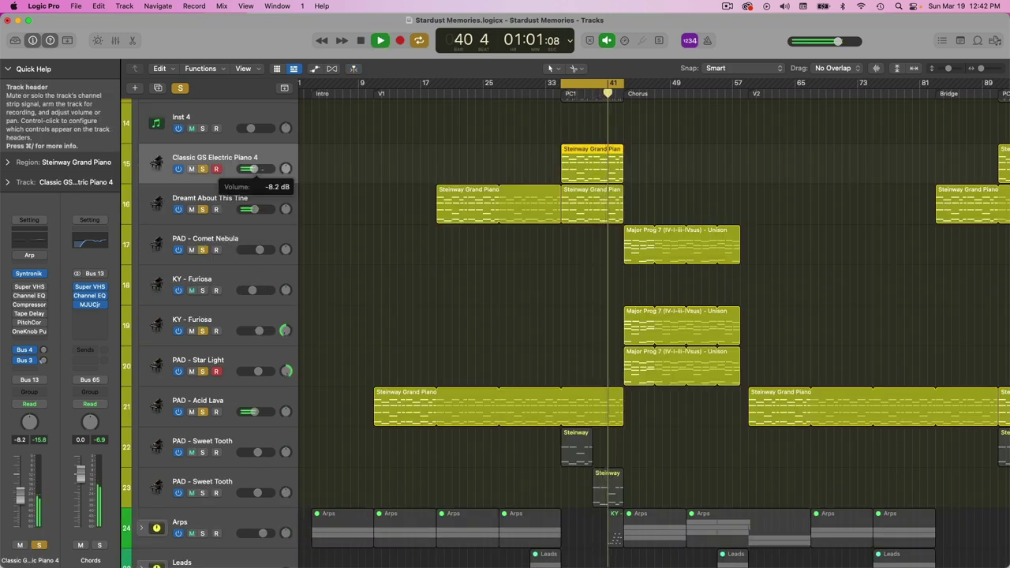
{"action": "scroll", "coordinate": [418, 264], "scroll_direction": "up", "scroll_amount": 3}
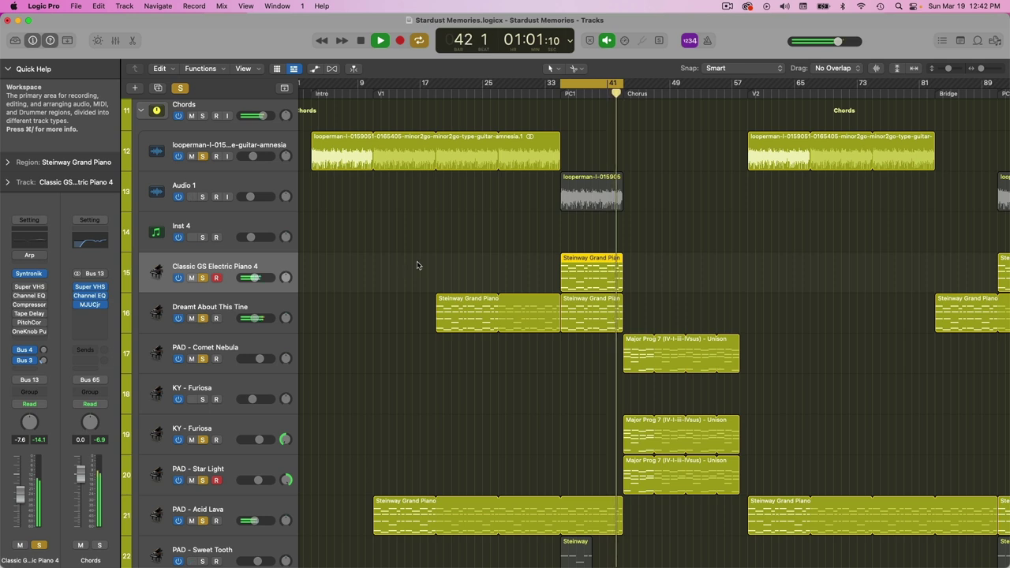
{"action": "key", "text": "space"}
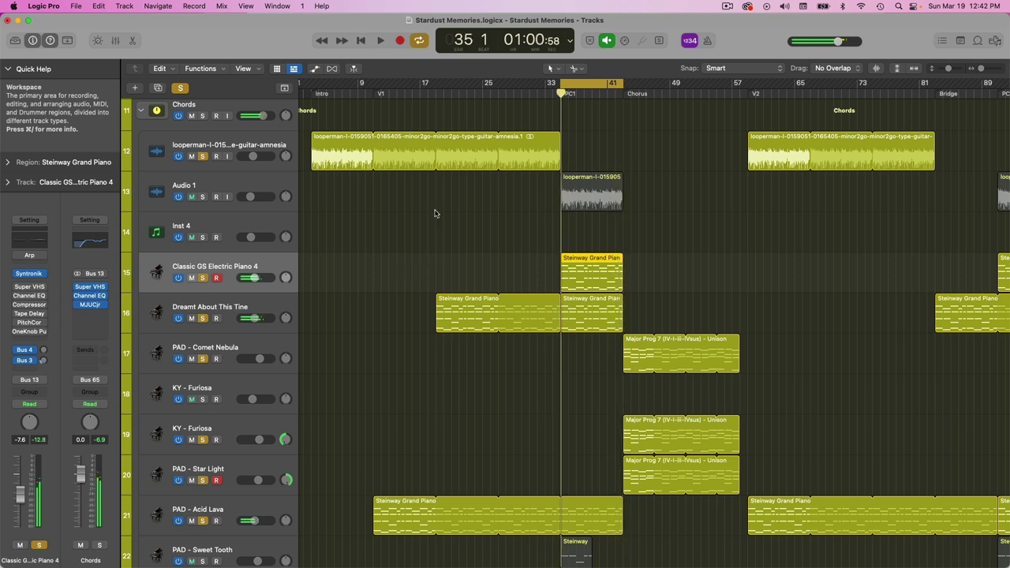
Solo the Audio 1 guitar loop, examine its FIN-DYNAMO plug-in settings, start PC1 playback and close the plug-in window
{"action": "left_click", "coordinate": [203, 197]}
{"action": "left_click", "coordinate": [203, 196]}
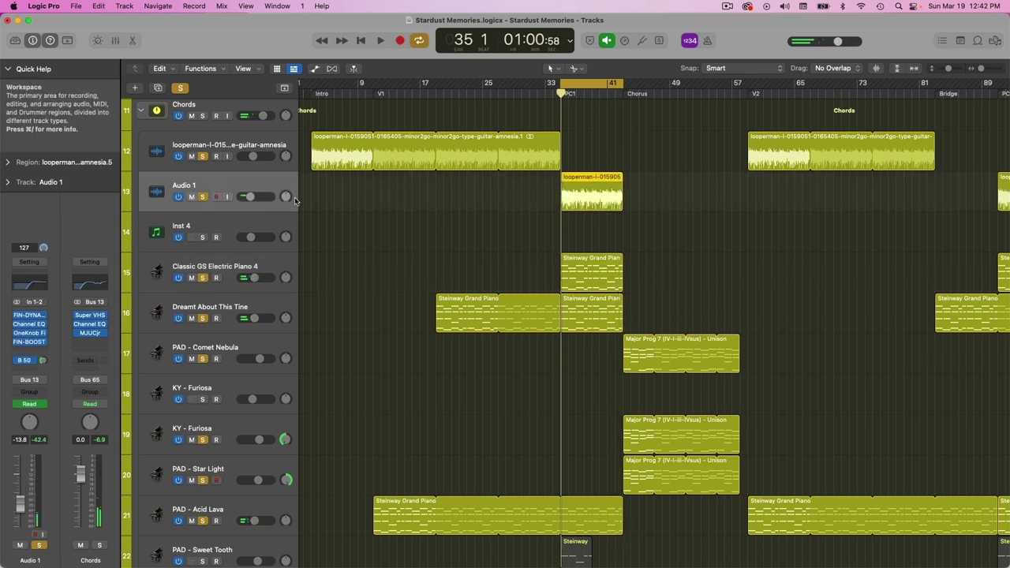
{"action": "left_click", "coordinate": [28, 317]}
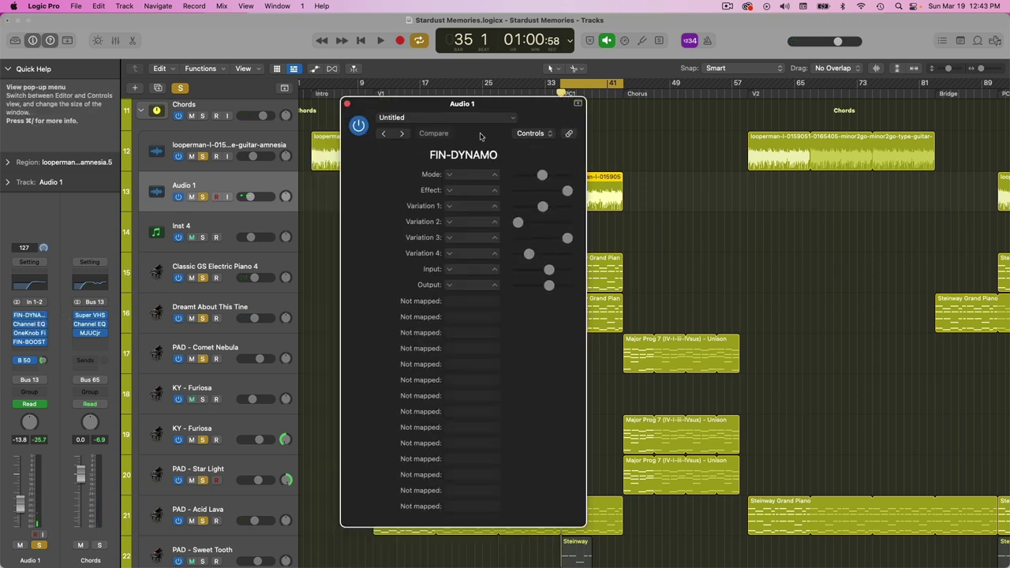
{"action": "left_click", "coordinate": [547, 133]}
{"action": "left_click", "coordinate": [402, 135]}
{"action": "left_click", "coordinate": [403, 142]}
{"action": "left_click_drag", "start_coordinate": [586, 163], "coordinate": [797, 166]}
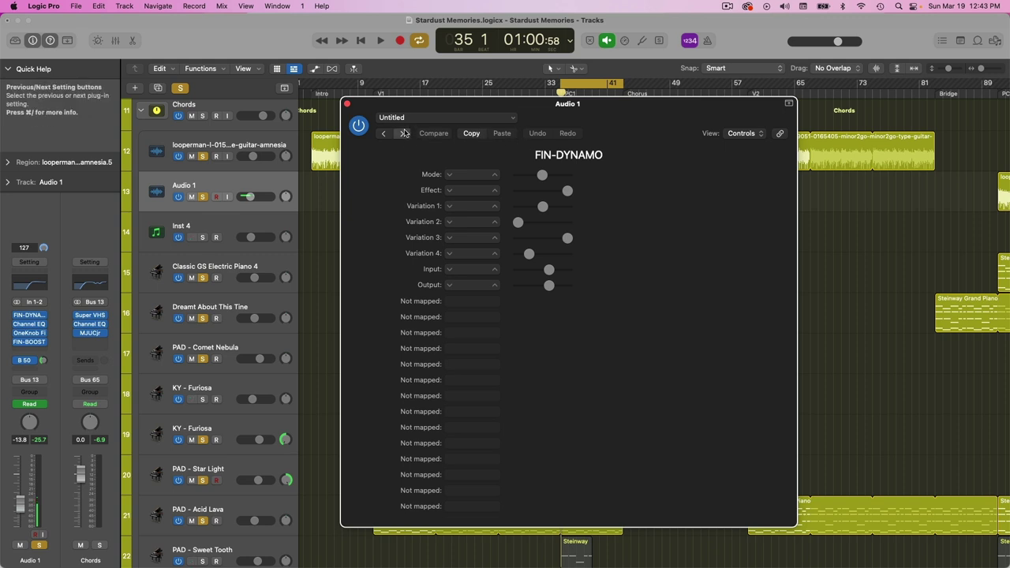
{"action": "key", "text": "space"}
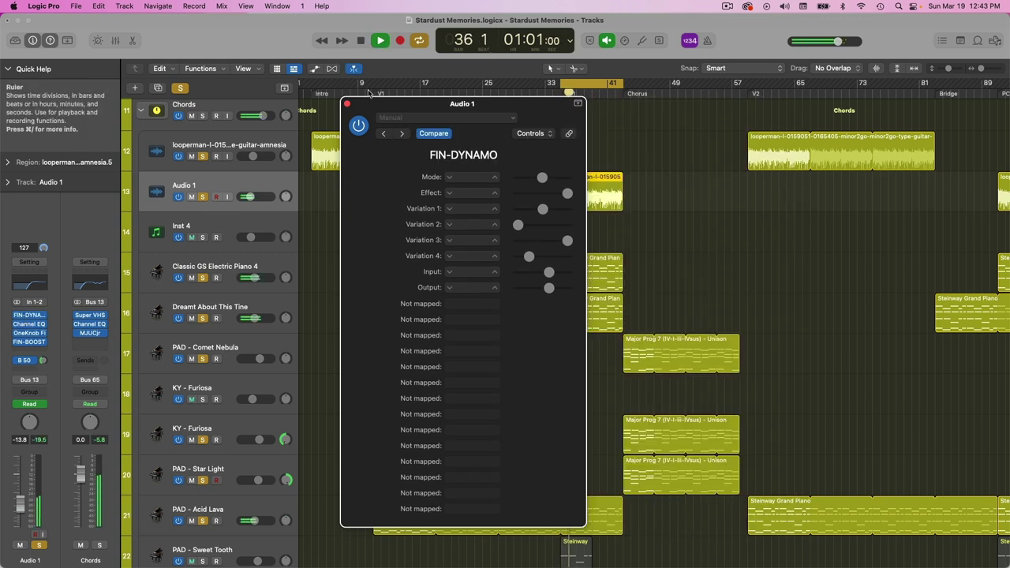
{"action": "left_click", "coordinate": [346, 103]}
Unsolo Classic GS Electric Piano 4, Dreamt About This Tine and PAD - Acid Lava, and raise Audio 1's volume to -9.8 dB
{"action": "left_click", "coordinate": [203, 278]}
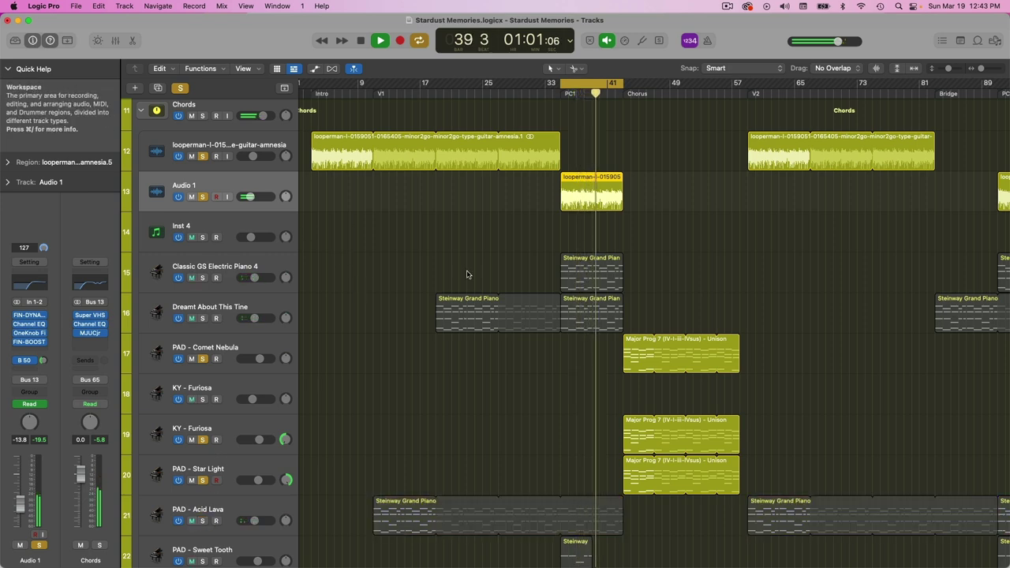
{"action": "scroll", "coordinate": [466, 275], "scroll_direction": "up", "scroll_amount": 8}
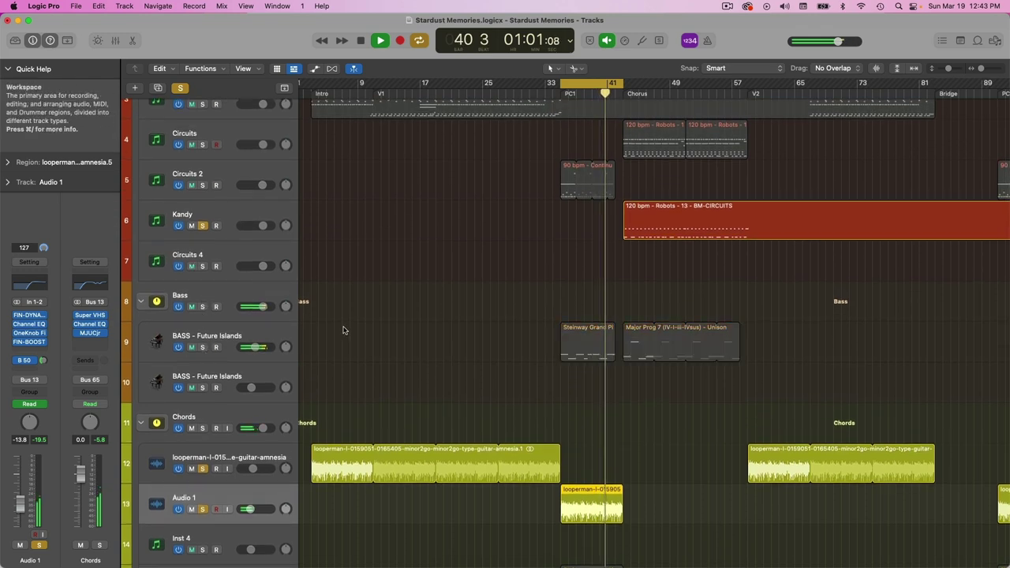
{"action": "scroll", "coordinate": [343, 327], "scroll_direction": "down", "scroll_amount": 5}
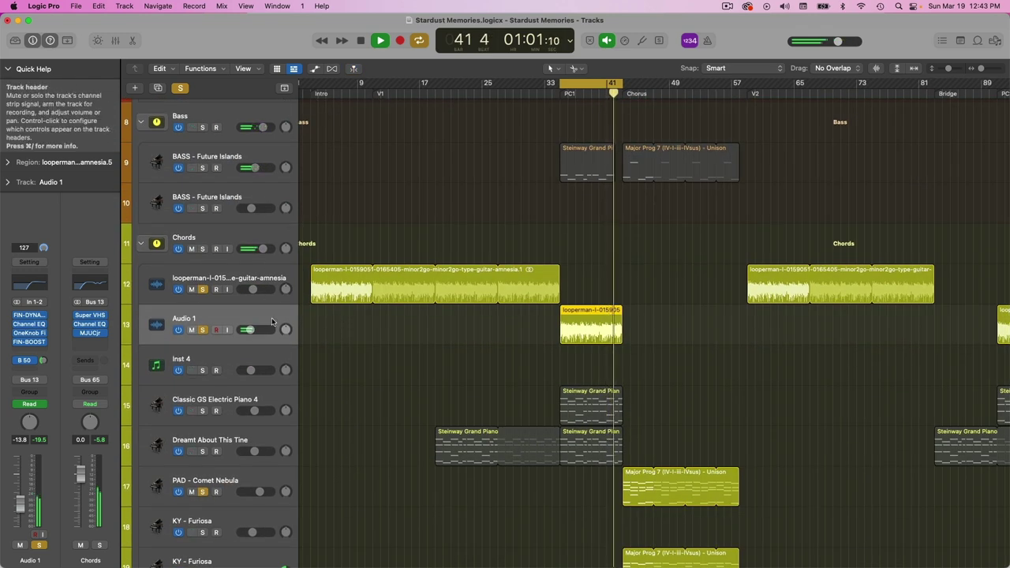
{"action": "left_click_drag", "start_coordinate": [249, 329], "coordinate": [253, 330]}
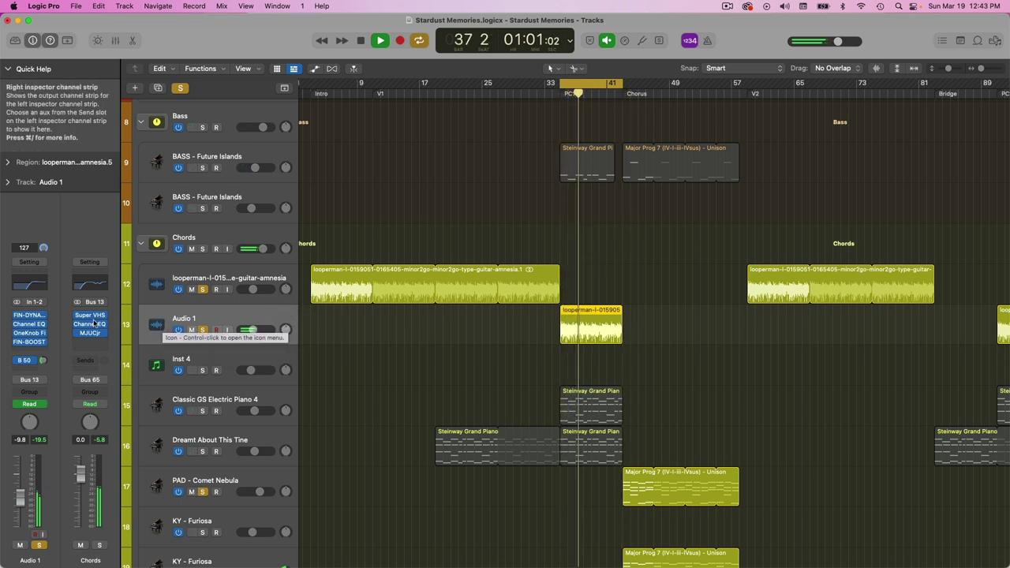
Inspect the Channel EQ and OneKnob Filter on Audio 1, stopping playback and closing each plug-in window
{"action": "left_click", "coordinate": [30, 324]}
{"action": "key", "text": "space"}
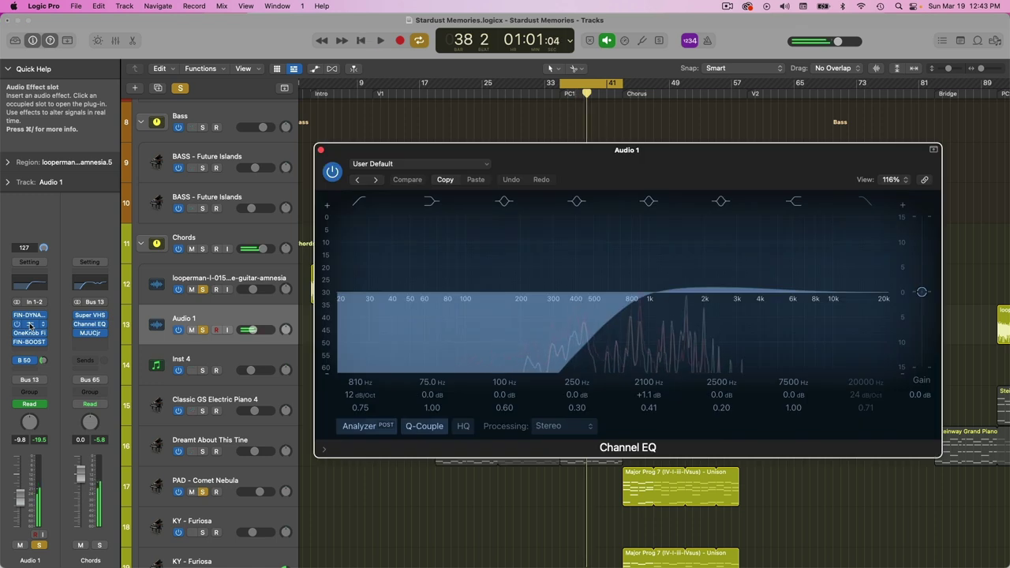
{"action": "left_click", "coordinate": [319, 150]}
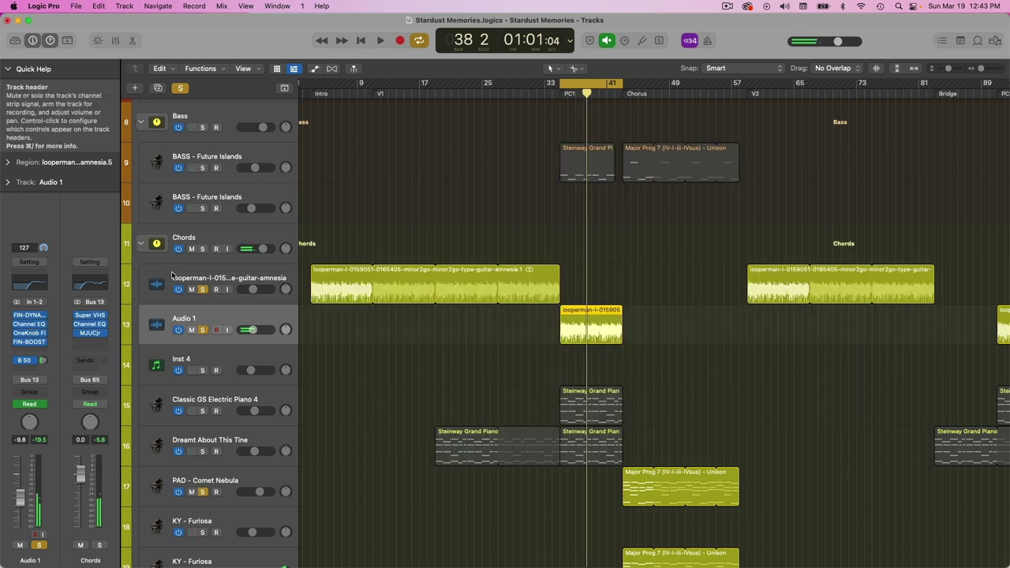
{"action": "left_click", "coordinate": [28, 333]}
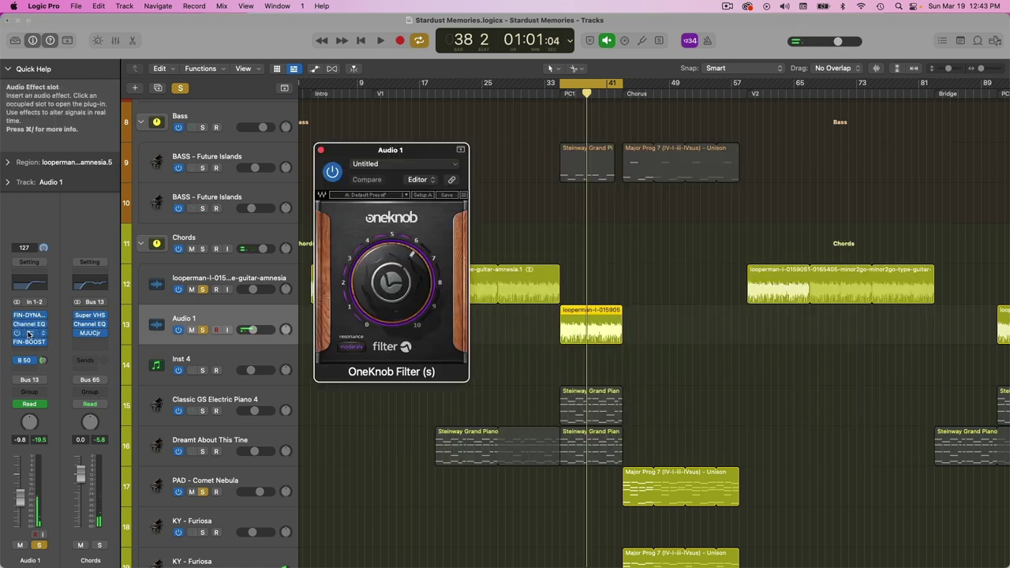
{"action": "left_click", "coordinate": [320, 150]}
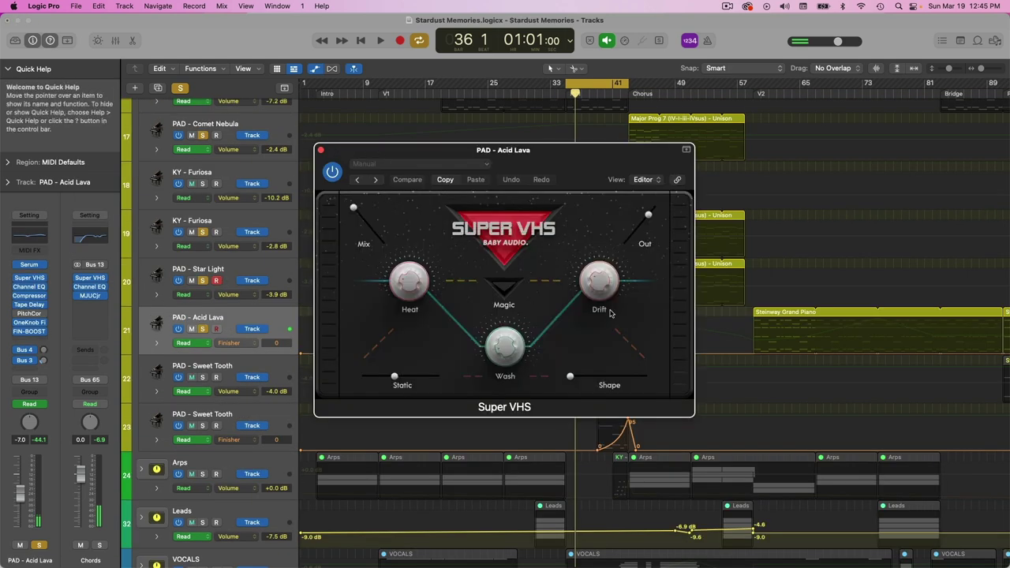
Close Super VHS on PAD - Acid Lava, show track automation and display the lane for the plug-in's Static parameter
{"action": "left_click", "coordinate": [320, 150]}
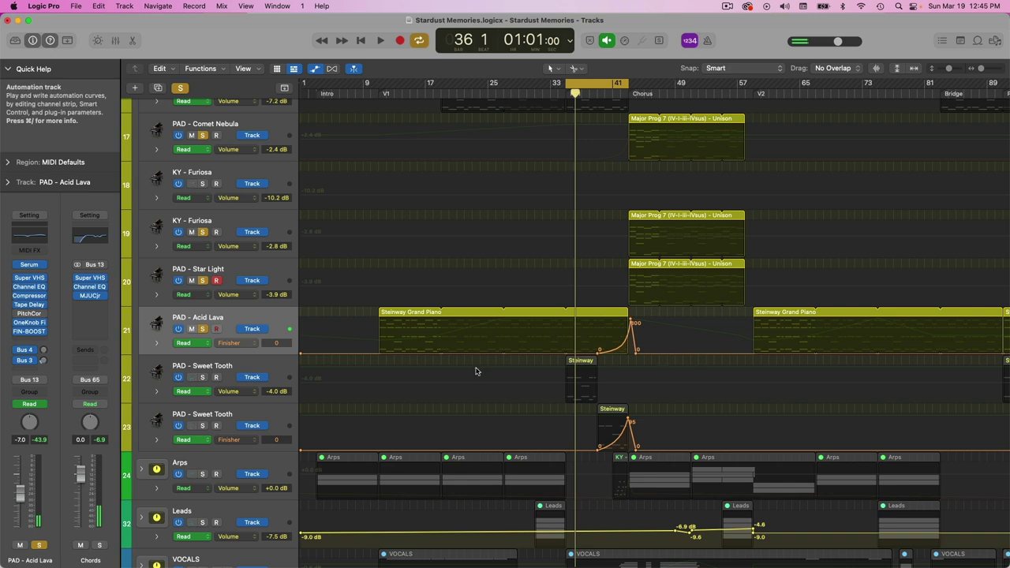
{"action": "key", "text": "a"}
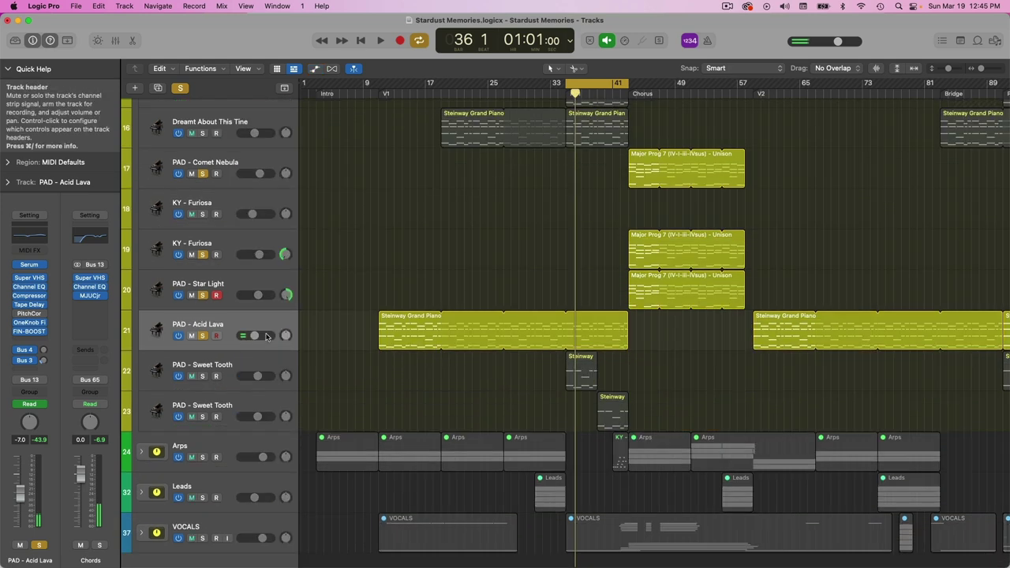
{"action": "key", "text": "a"}
{"action": "left_click", "coordinate": [245, 350]}
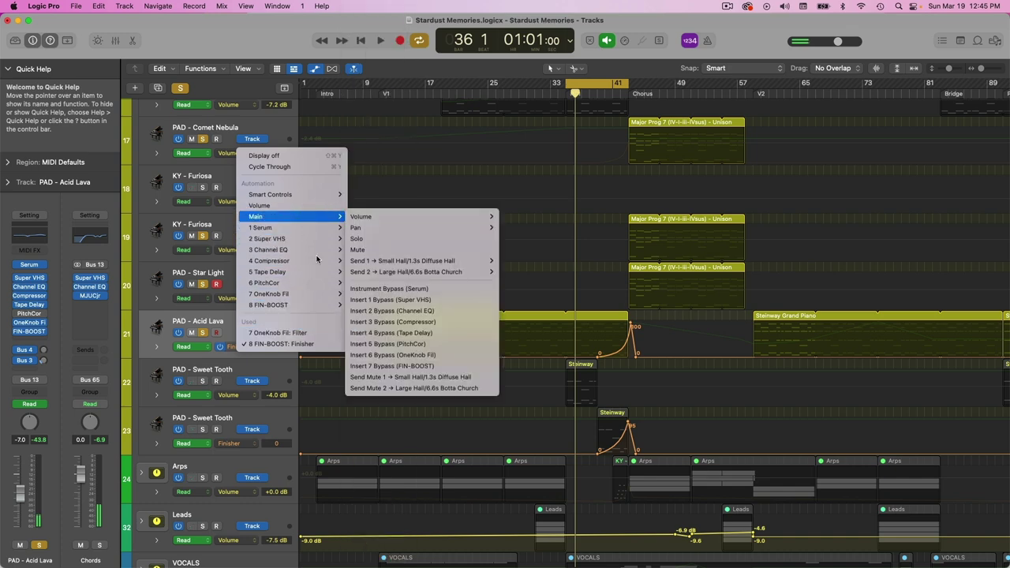
{"action": "left_click", "coordinate": [379, 220]}
Draw Static automation on PAD - Acid Lava, dipping to 26.60 just before bar 35 and shaping the line around V2
{"action": "scroll", "coordinate": [623, 345], "scroll_direction": "right", "scroll_amount": 2}
{"action": "left_click_drag", "start_coordinate": [503, 346], "coordinate": [502, 348]}
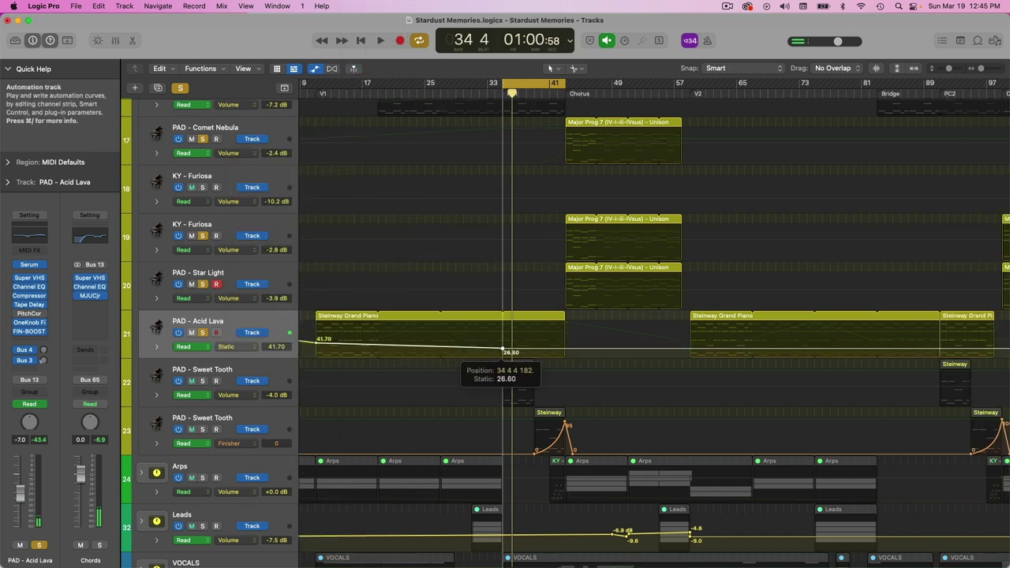
{"action": "left_click", "coordinate": [679, 349]}
{"action": "left_click_drag", "start_coordinate": [687, 349], "coordinate": [727, 335]}
{"action": "scroll", "coordinate": [670, 353], "scroll_direction": "right", "scroll_amount": 8}
{"action": "left_click", "coordinate": [720, 353]}
{"action": "scroll", "coordinate": [726, 335], "scroll_direction": "left", "scroll_amount": 10}
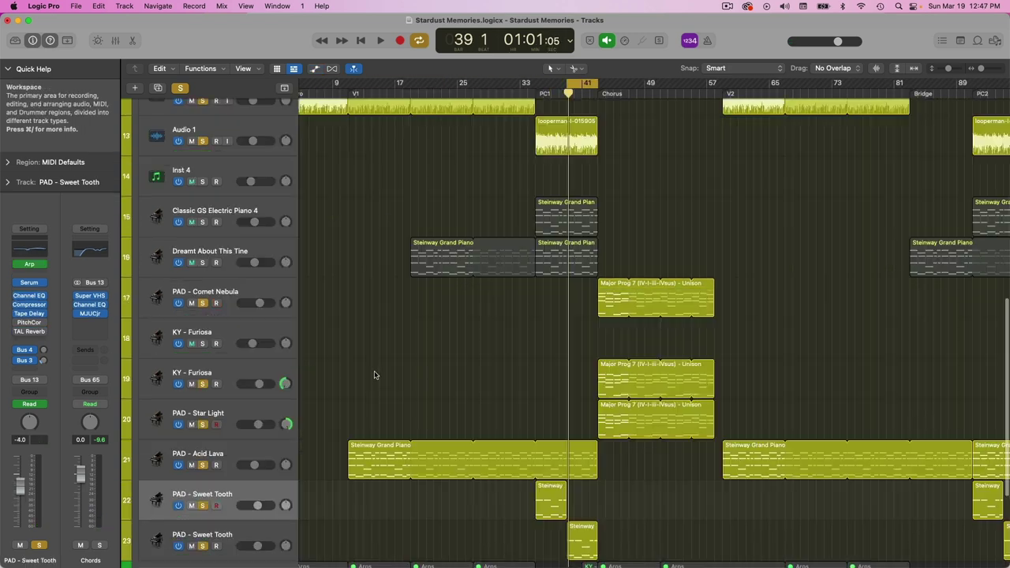
Inspect the Super VHS and Channel EQ settings on the Chords stack, closing each plug-in window
{"action": "scroll", "coordinate": [374, 375], "scroll_direction": "up", "scroll_amount": 5}
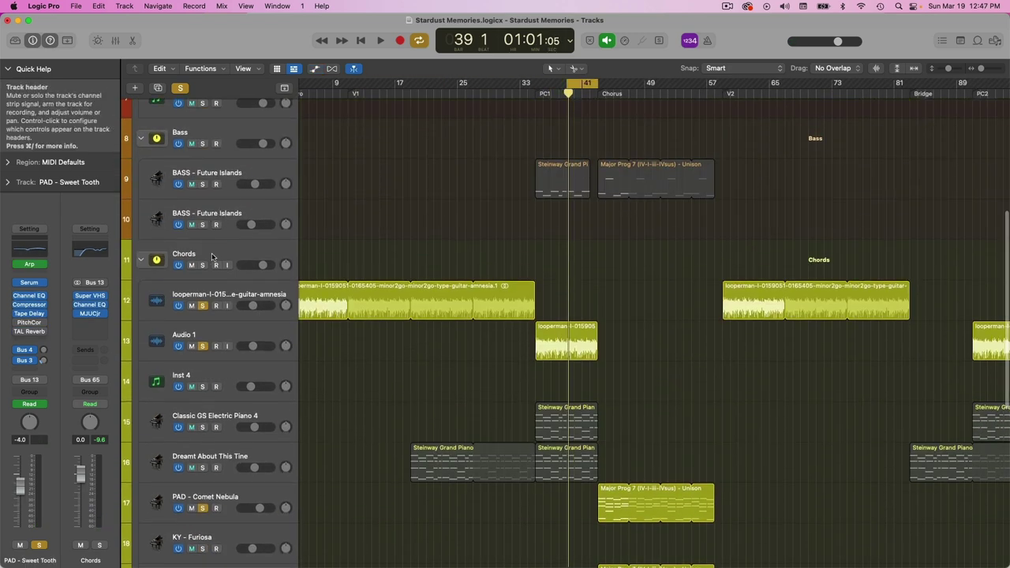
{"action": "left_click", "coordinate": [213, 254]}
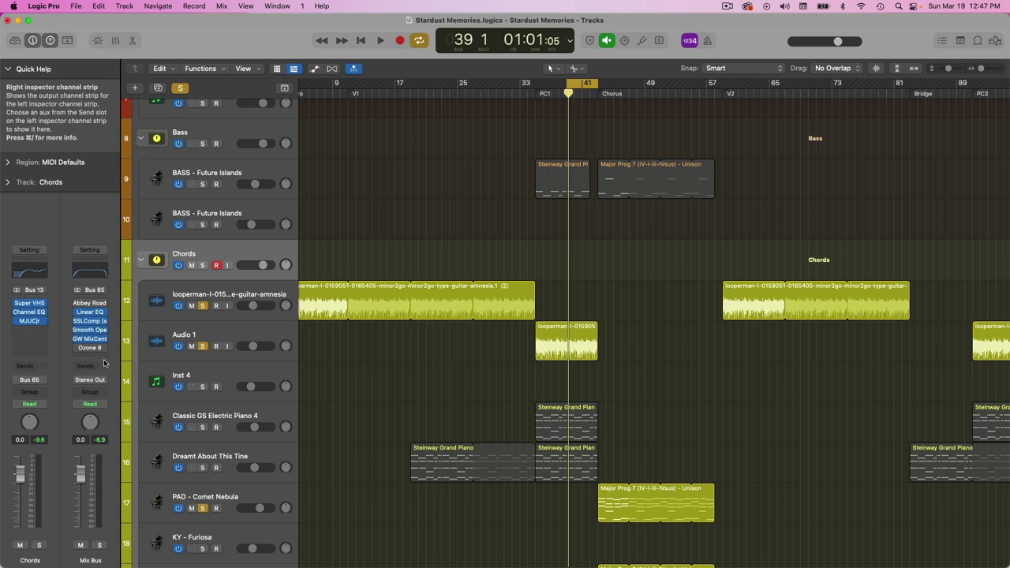
{"action": "left_click", "coordinate": [30, 303]}
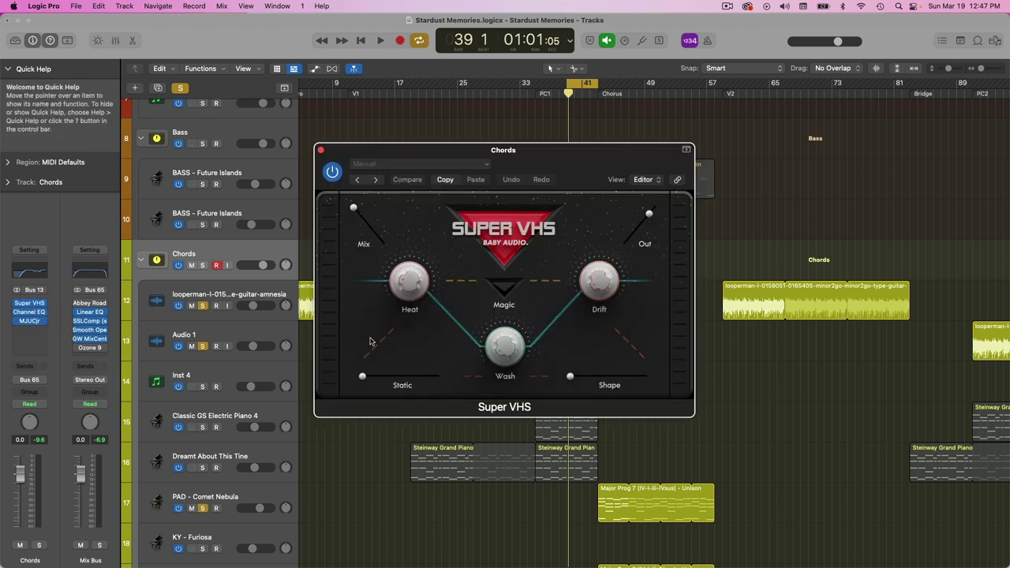
{"action": "left_click", "coordinate": [320, 150]}
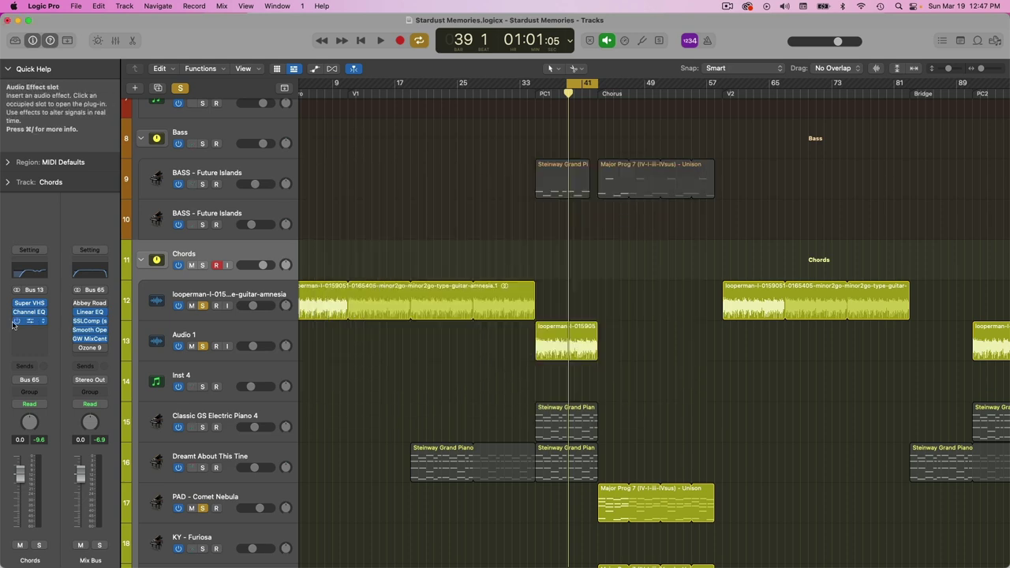
{"action": "left_click", "coordinate": [27, 313]}
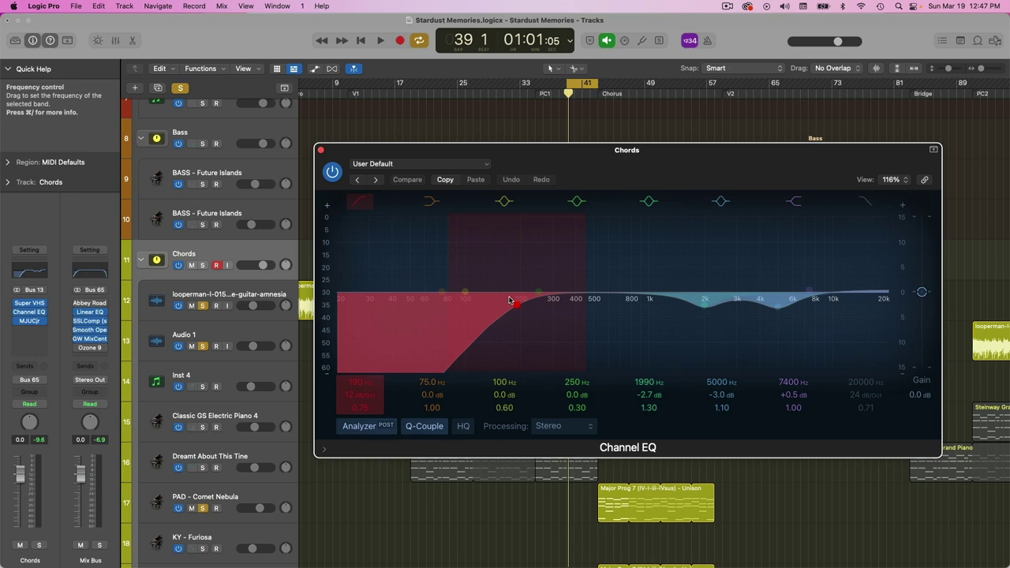
{"action": "left_click", "coordinate": [320, 150]}
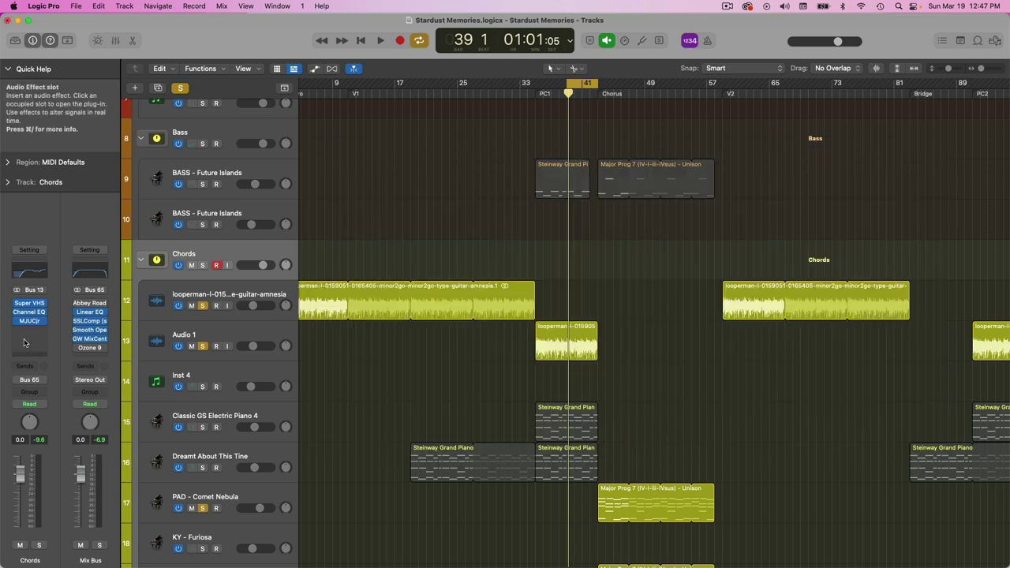
Examine the MJUCjr compressor on Chords while playing the cycled start of the Chorus, stopping playback and closing the plug-in window
{"action": "left_click", "coordinate": [30, 321]}
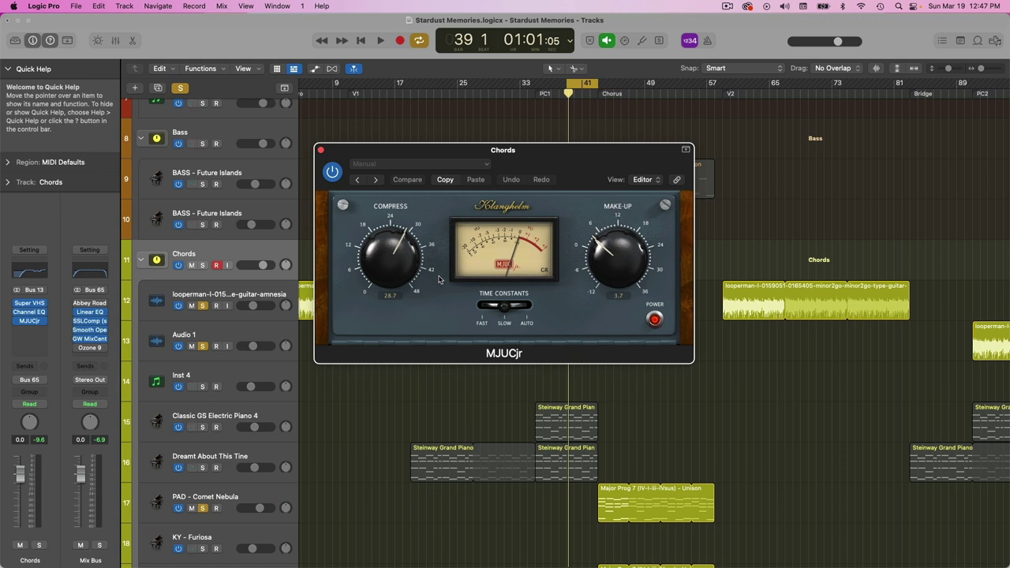
{"action": "left_click_drag", "start_coordinate": [534, 154], "coordinate": [713, 394]}
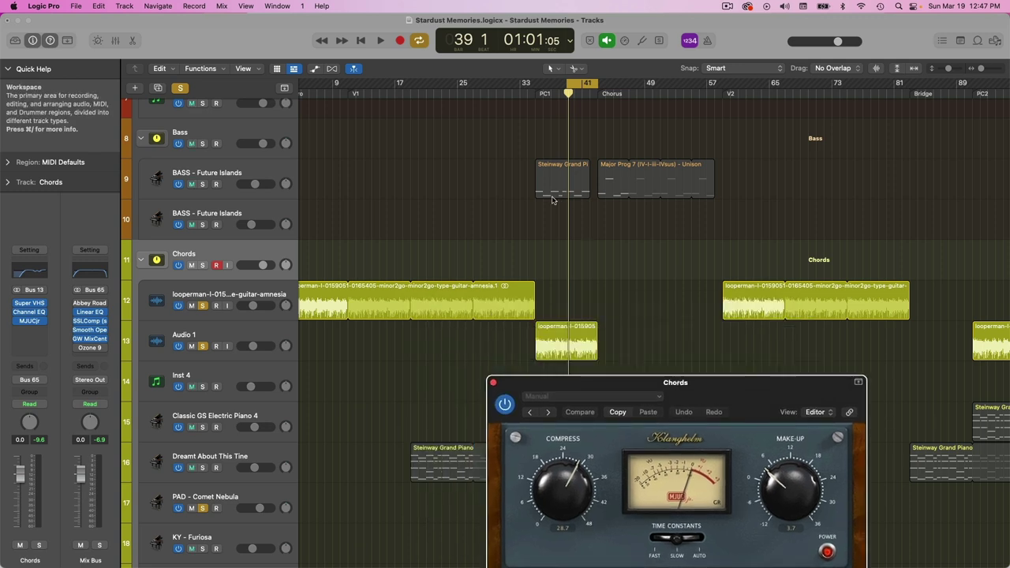
{"action": "scroll", "coordinate": [562, 165], "scroll_direction": "left", "scroll_amount": 3}
{"action": "scroll", "coordinate": [562, 152], "scroll_direction": "down", "scroll_amount": 2}
{"action": "left_click_drag", "start_coordinate": [631, 82], "coordinate": [677, 96]}
{"action": "scroll", "coordinate": [639, 119], "scroll_direction": "down", "scroll_amount": 1}
{"action": "left_click_drag", "start_coordinate": [602, 87], "coordinate": [631, 89]}
{"action": "key", "text": "space"}
{"action": "left_click_drag", "start_coordinate": [708, 401], "coordinate": [519, 127]}
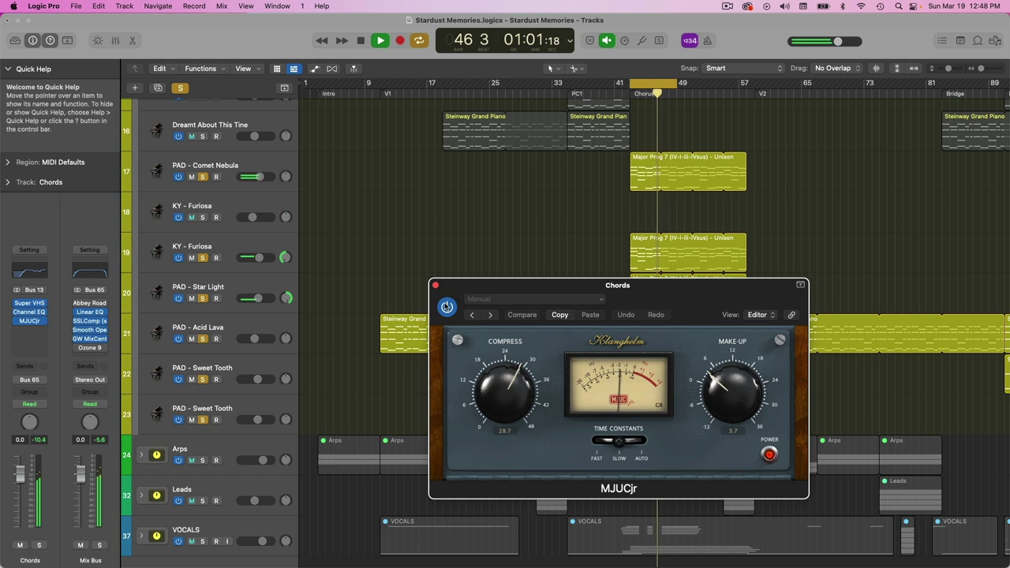
{"action": "key", "text": "space"}
{"action": "left_click_drag", "start_coordinate": [566, 283], "coordinate": [387, 159]}
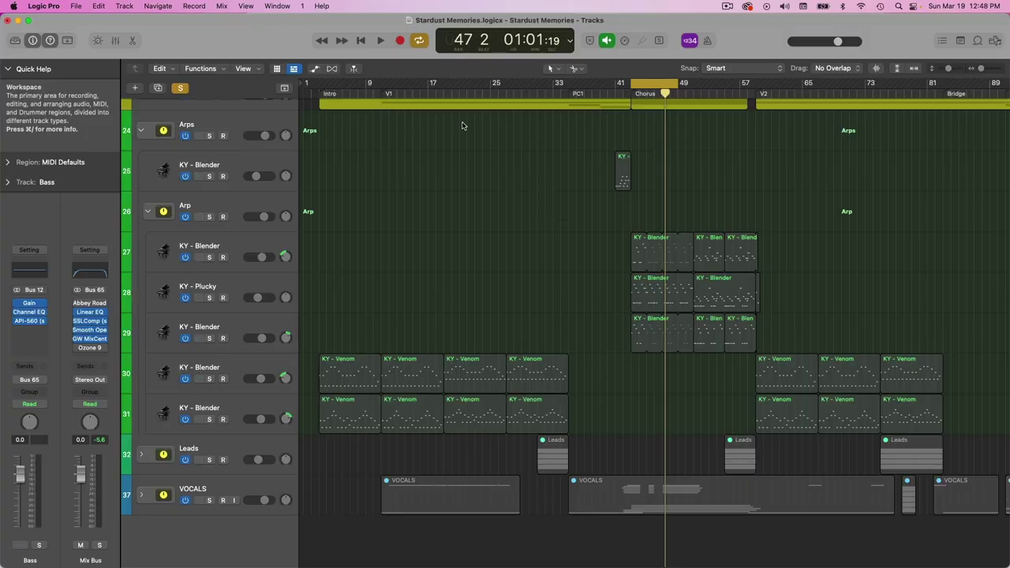
Solo the Arp stack and play V1 from bar 11 with the cycle range over the section
{"action": "left_click", "coordinate": [384, 93]}
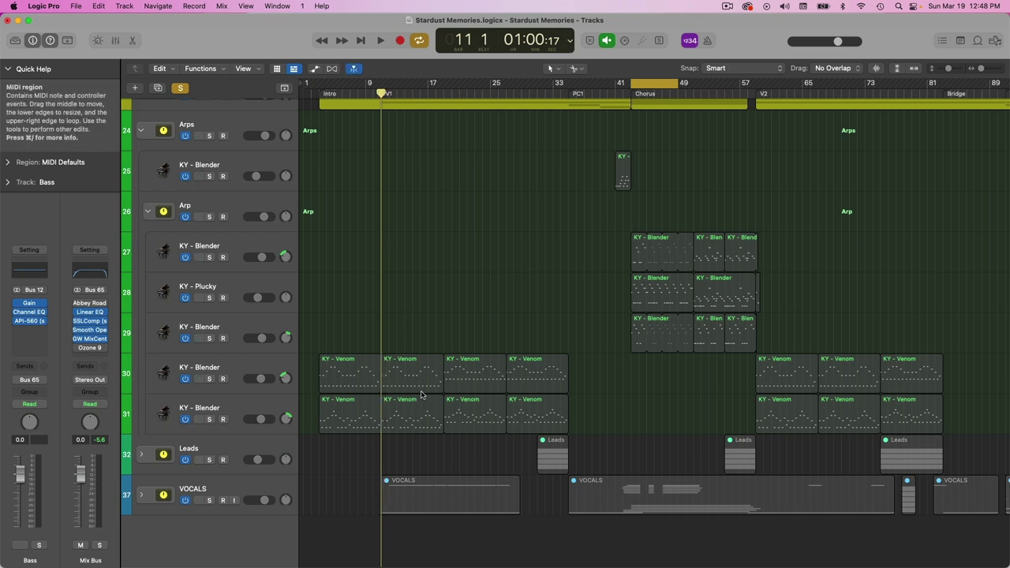
{"action": "key", "text": "super+Right"}
{"action": "key", "text": "super+Right"}
{"action": "left_click", "coordinate": [209, 216]}
{"action": "key", "text": "space"}
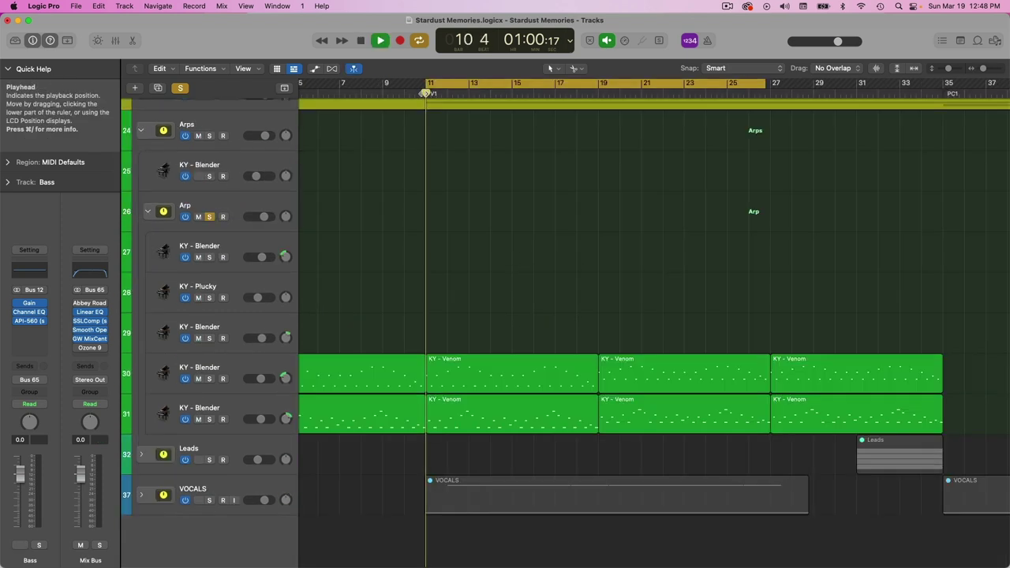
{"action": "scroll", "coordinate": [442, 205], "scroll_direction": "up", "scroll_amount": 5}
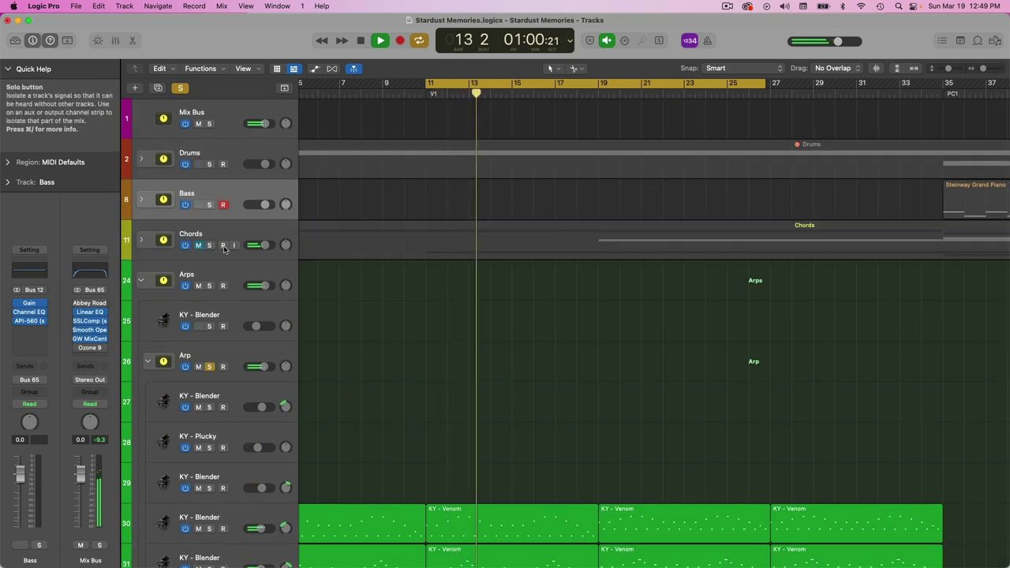
{"action": "scroll", "coordinate": [471, 288], "scroll_direction": "down", "scroll_amount": 5}
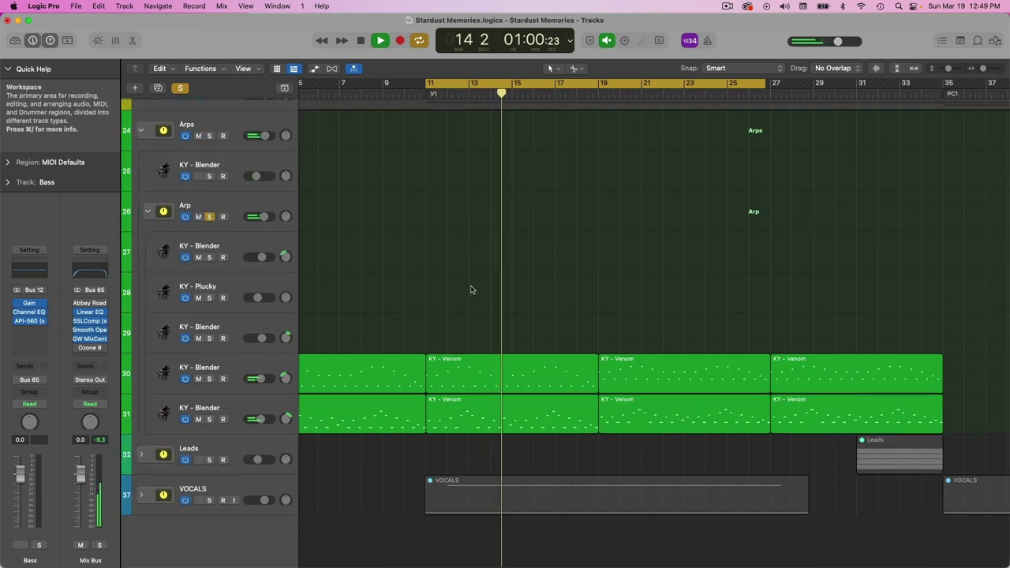
Open both KY - Venom regions at bar 11 together in the Piano Roll, stop playback and examine their interlocking notes
{"action": "left_click_drag", "start_coordinate": [552, 323], "coordinate": [473, 407]}
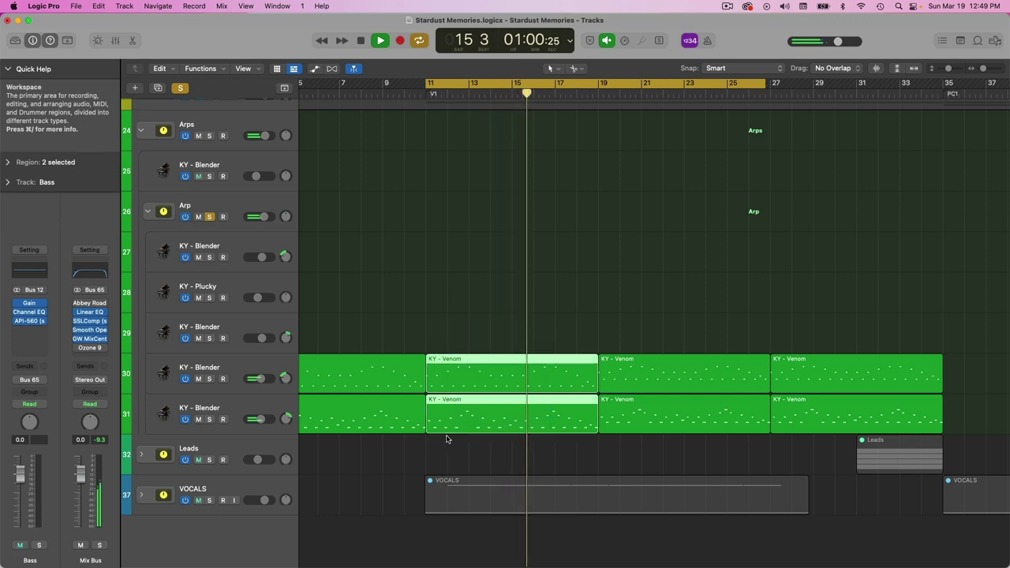
{"action": "double_click", "coordinate": [470, 370]}
{"action": "key", "text": "space"}
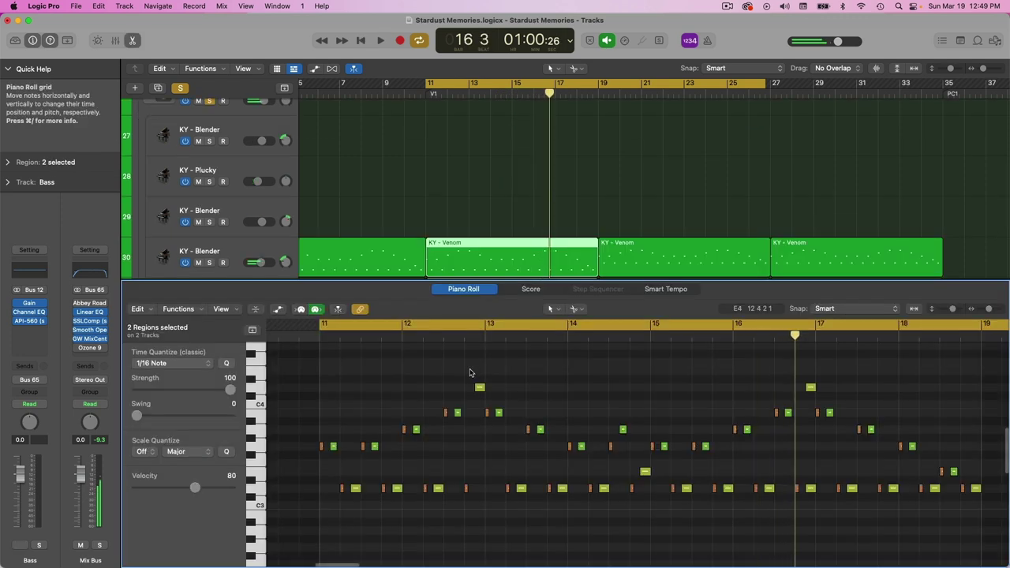
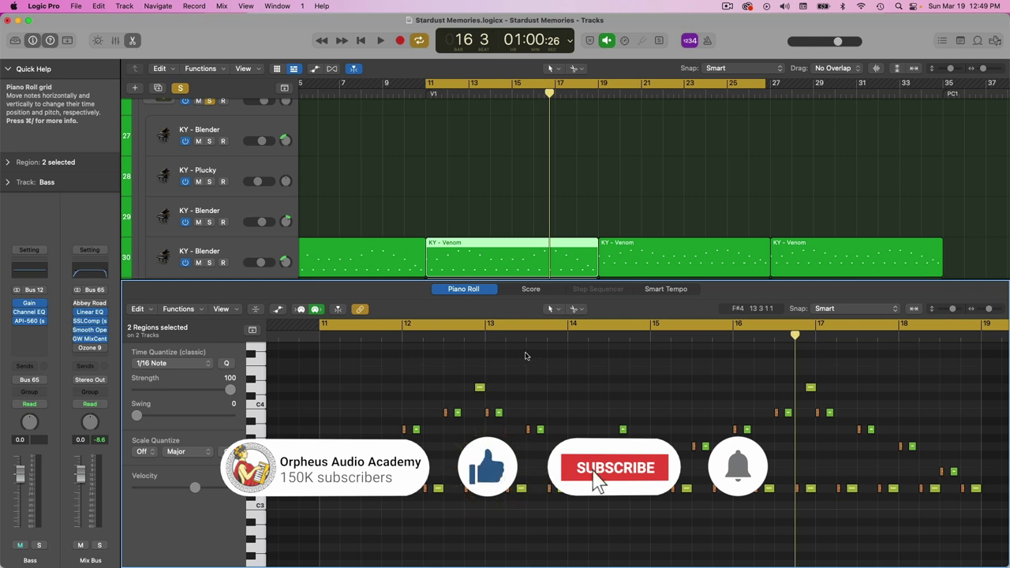
{"action": "scroll", "coordinate": [442, 381], "scroll_direction": "down", "scroll_amount": 3}
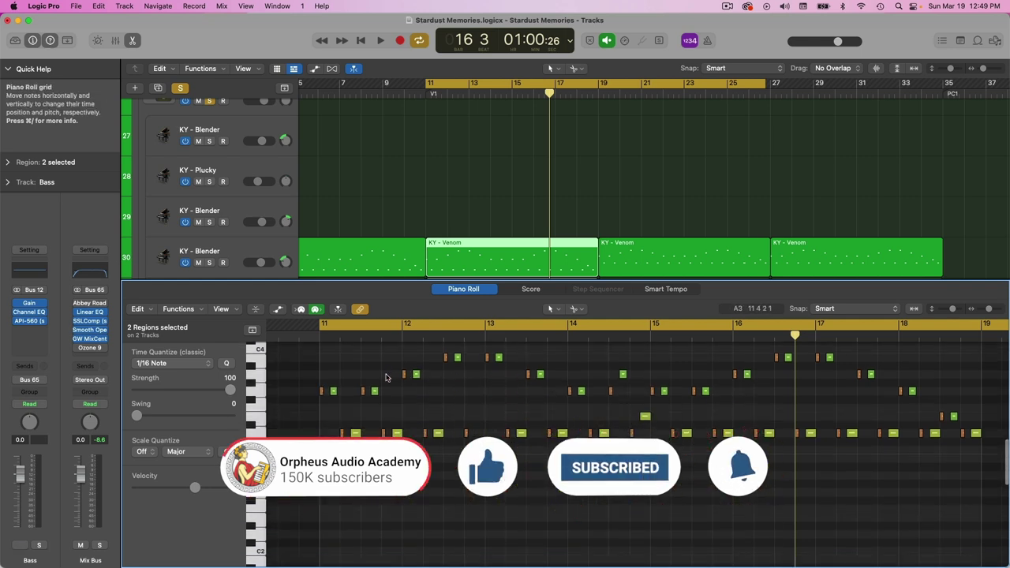
{"action": "scroll", "coordinate": [463, 426], "scroll_direction": "up", "scroll_amount": 2}
{"action": "scroll", "coordinate": [466, 418], "scroll_direction": "up", "scroll_amount": 1}
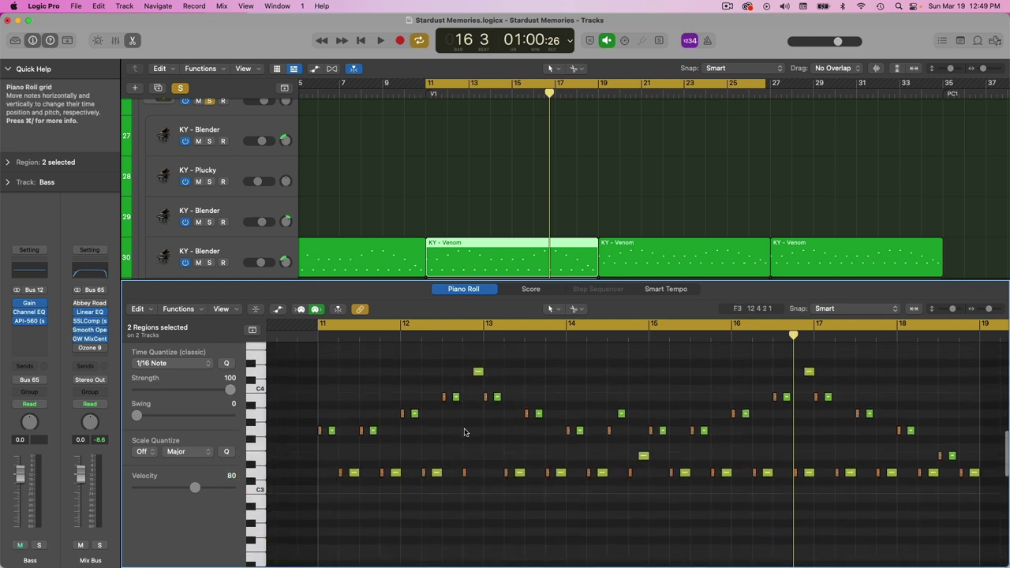
{"action": "scroll", "coordinate": [457, 247], "scroll_direction": "down", "scroll_amount": 2}
Compare the bar 11 KY - Venom regions of tracks 30 and 31 individually in the Piano Roll, then close the editor
{"action": "left_click_drag", "start_coordinate": [457, 281], "coordinate": [457, 471]}
{"action": "left_click", "coordinate": [233, 262]}
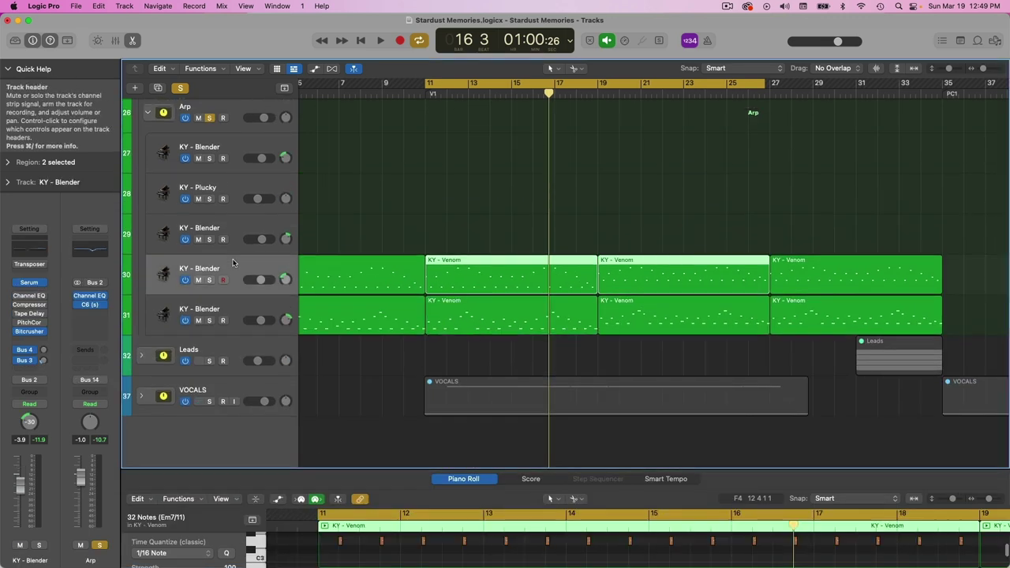
{"action": "left_click", "coordinate": [463, 269]}
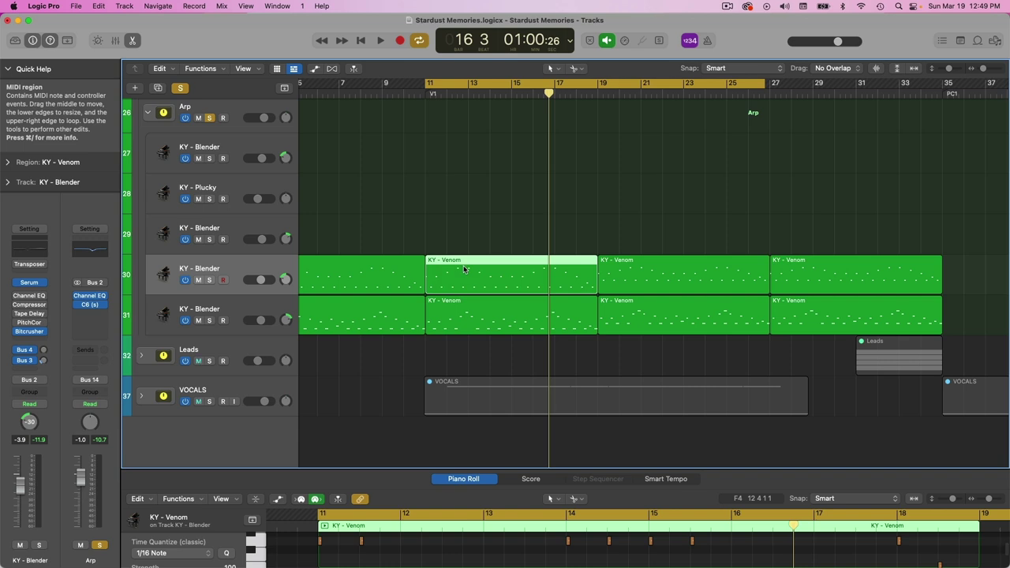
{"action": "left_click_drag", "start_coordinate": [488, 469], "coordinate": [452, 565]}
{"action": "double_click", "coordinate": [458, 404]}
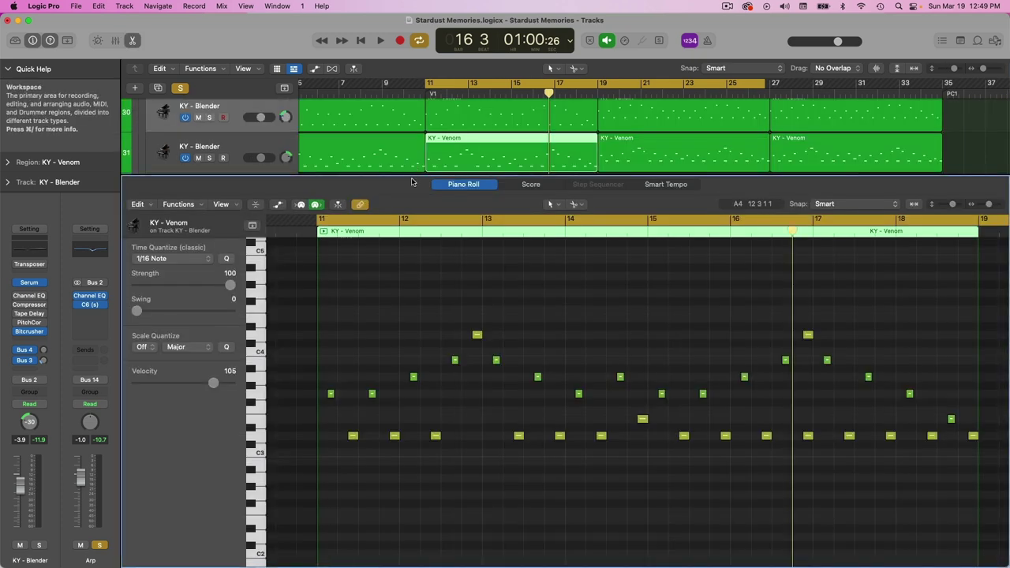
{"action": "left_click_drag", "start_coordinate": [411, 177], "coordinate": [418, 564]}
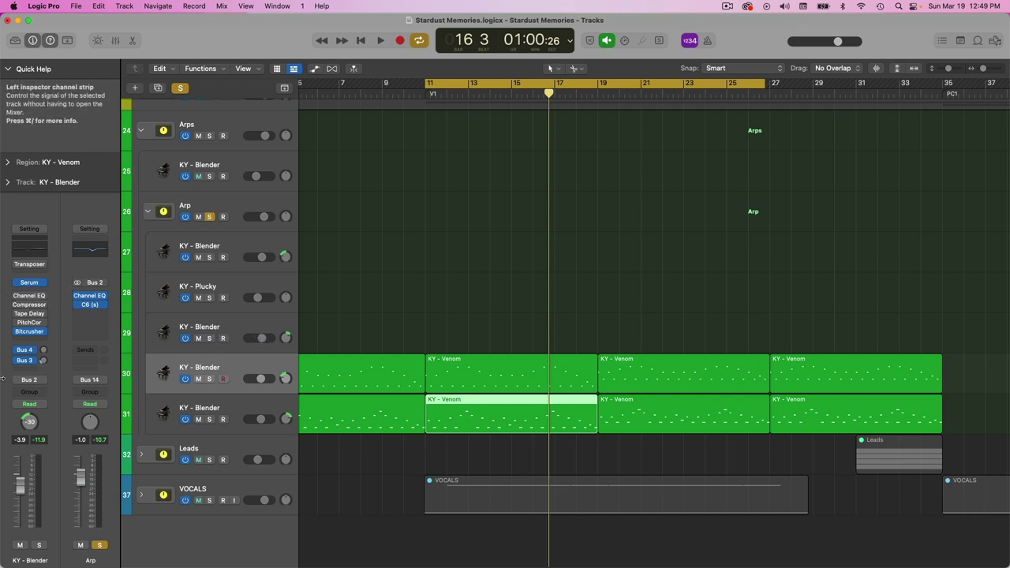
Play V1 from bar 11 and open and bypass the Bitcrusher on KY - Blender tracks 30 and 31
{"action": "left_click", "coordinate": [30, 333]}
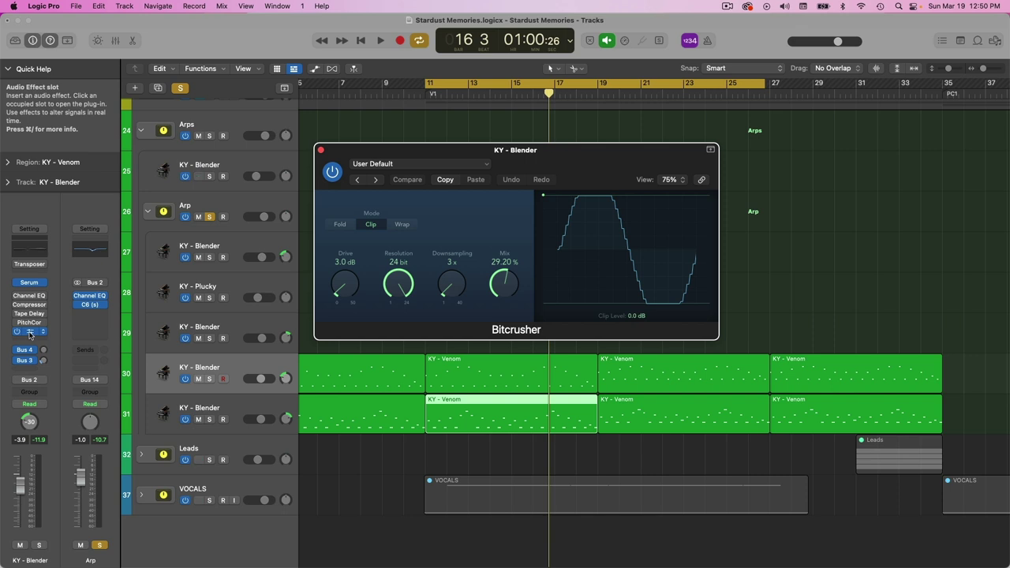
{"action": "left_click", "coordinate": [353, 68]}
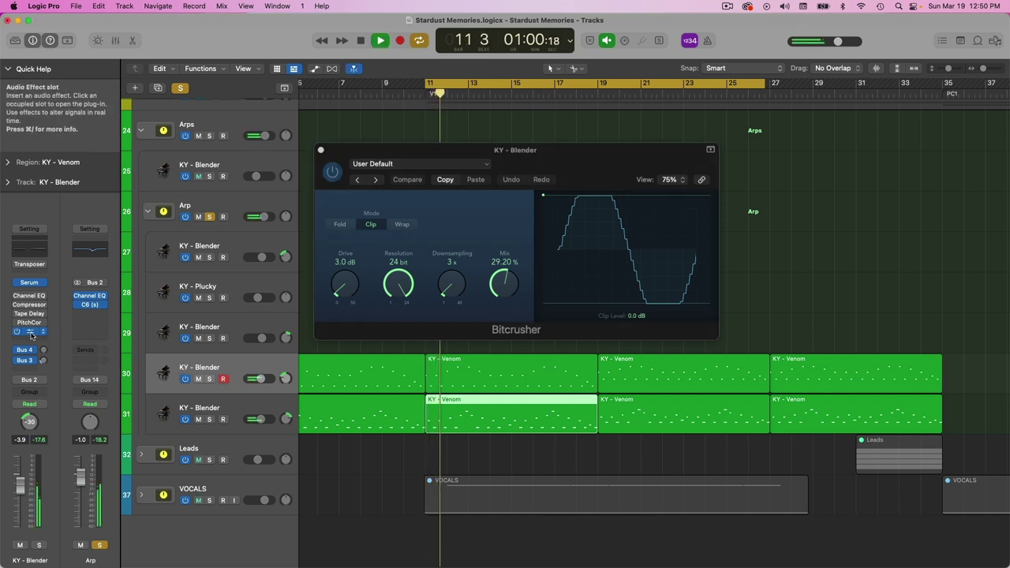
{"action": "key", "text": "shift+Right"}
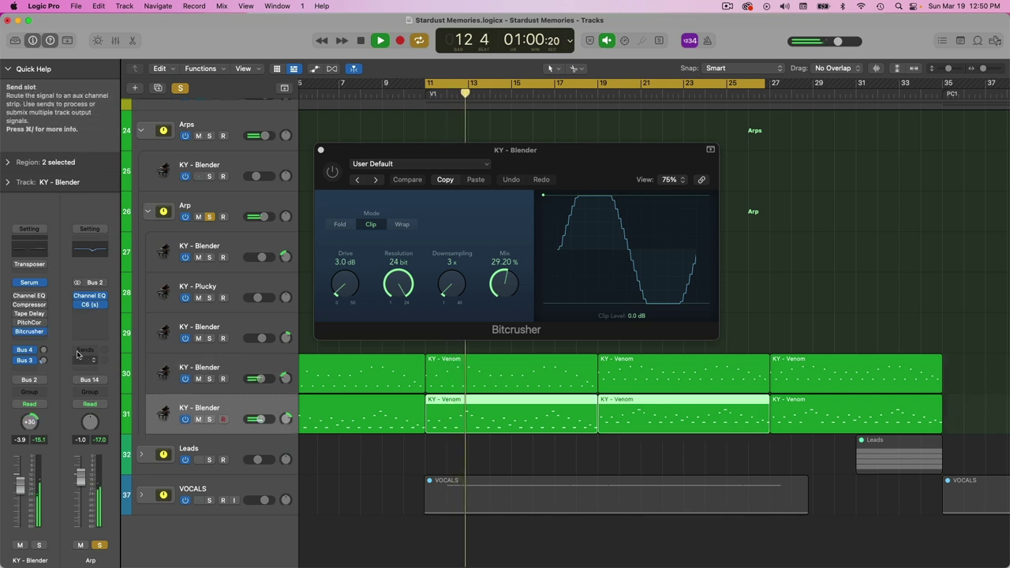
{"action": "left_click", "coordinate": [29, 333]}
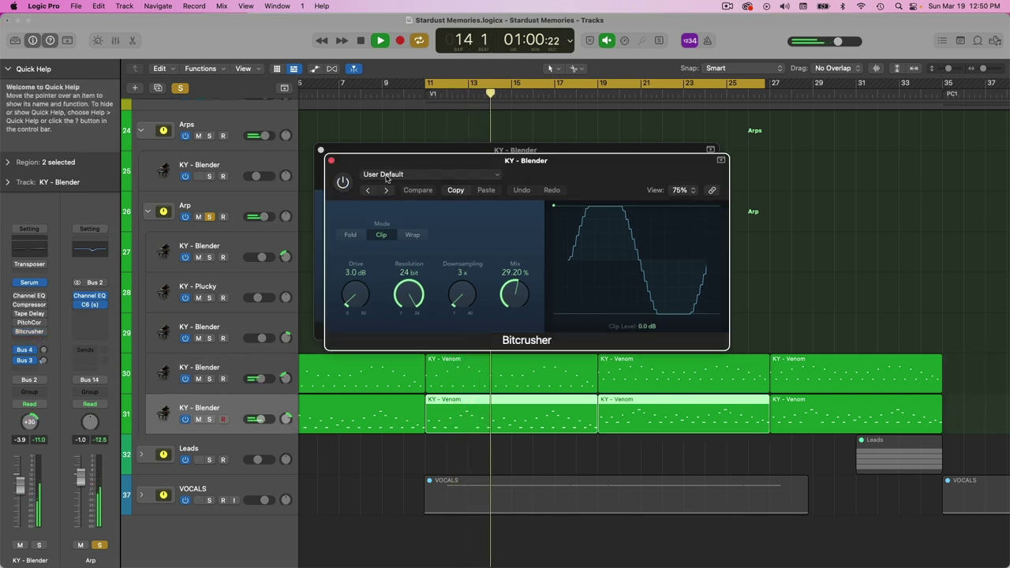
Separate the two Bitcrusher windows and switch both effects back on to hear the difference during playback
{"action": "left_click_drag", "start_coordinate": [417, 168], "coordinate": [467, 158]}
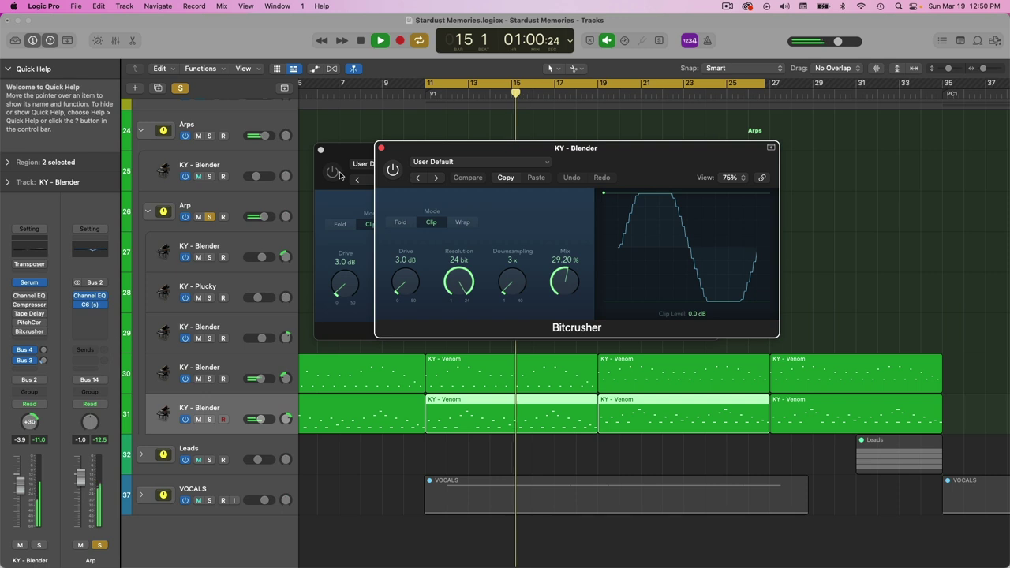
{"action": "left_click", "coordinate": [328, 177]}
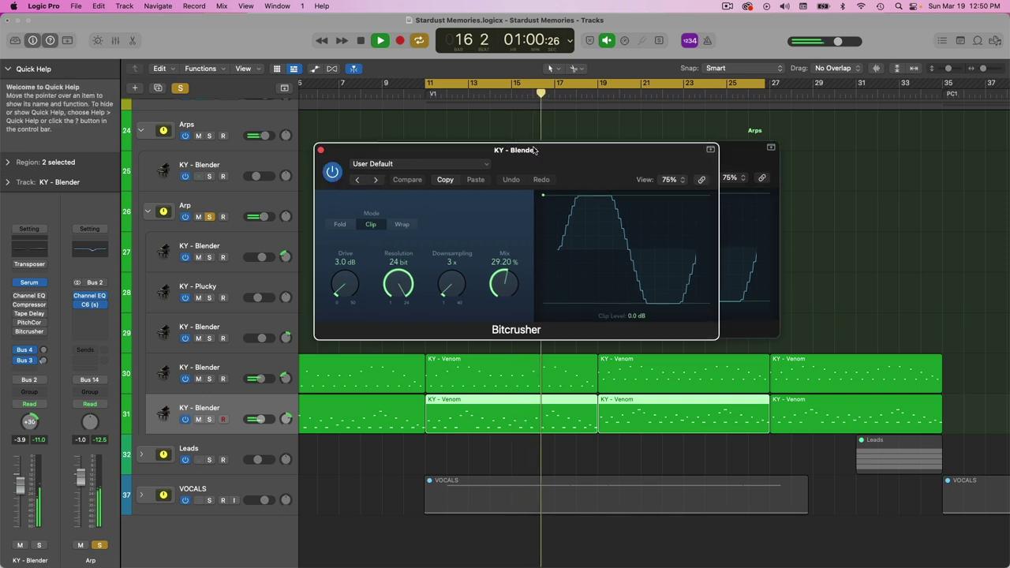
{"action": "left_click_drag", "start_coordinate": [328, 177], "coordinate": [298, 276]}
{"action": "left_click", "coordinate": [401, 179]}
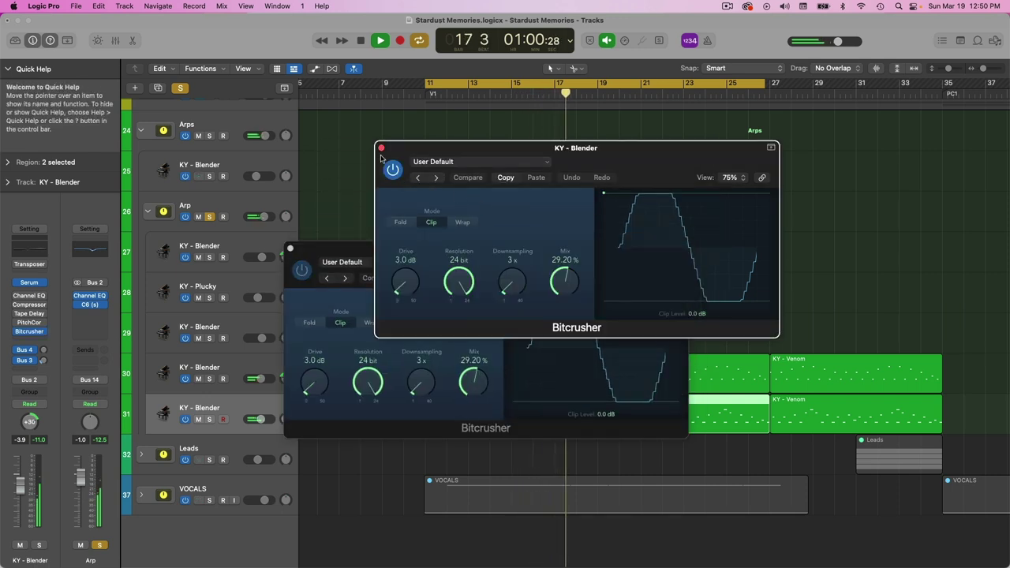
Close both Bitcrusher windows, turn off cycling and resume playback near bar 19
{"action": "left_click", "coordinate": [382, 149]}
{"action": "left_click", "coordinate": [290, 247]}
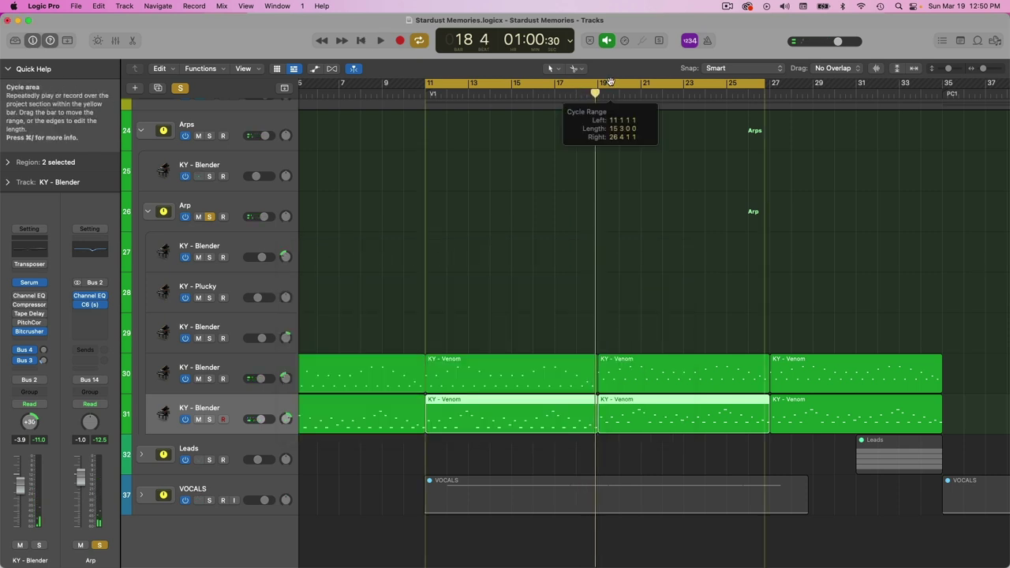
{"action": "key", "text": "space"}
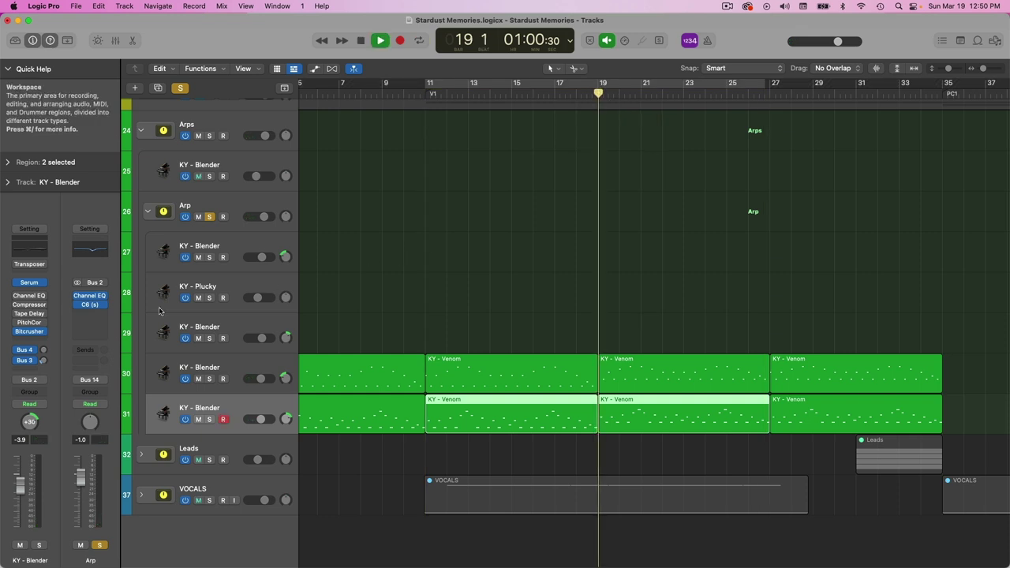
Reopen the Bitcrusher windows of KY - Blender tracks 31 and 30 during playback
{"action": "left_click", "coordinate": [29, 332]}
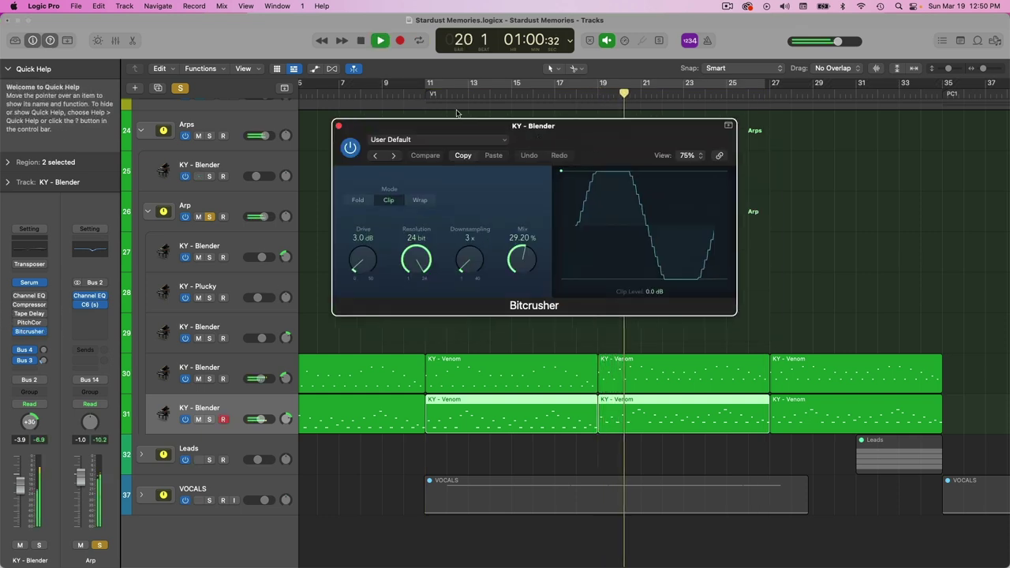
{"action": "key", "text": "Up"}
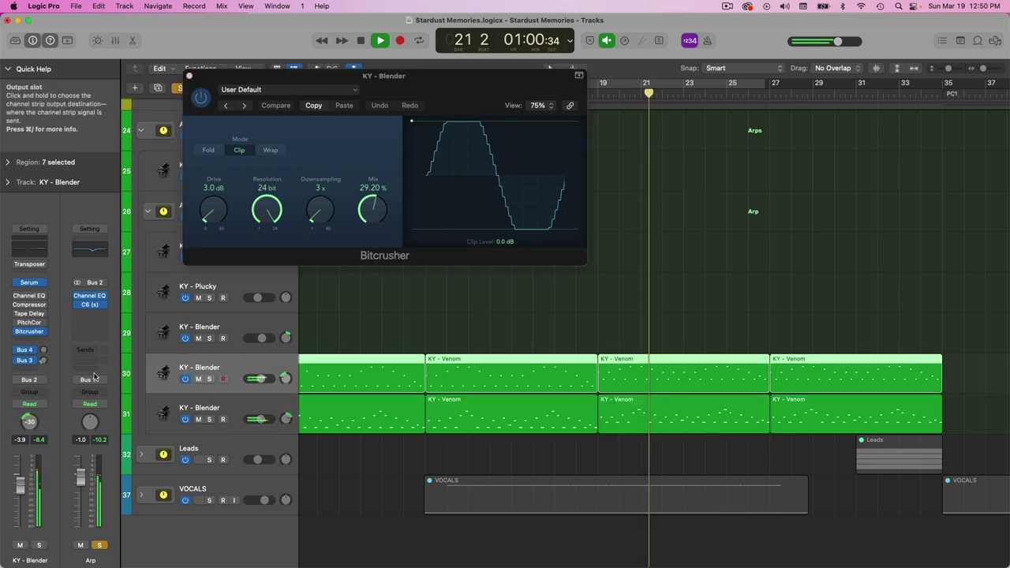
{"action": "left_click", "coordinate": [34, 334]}
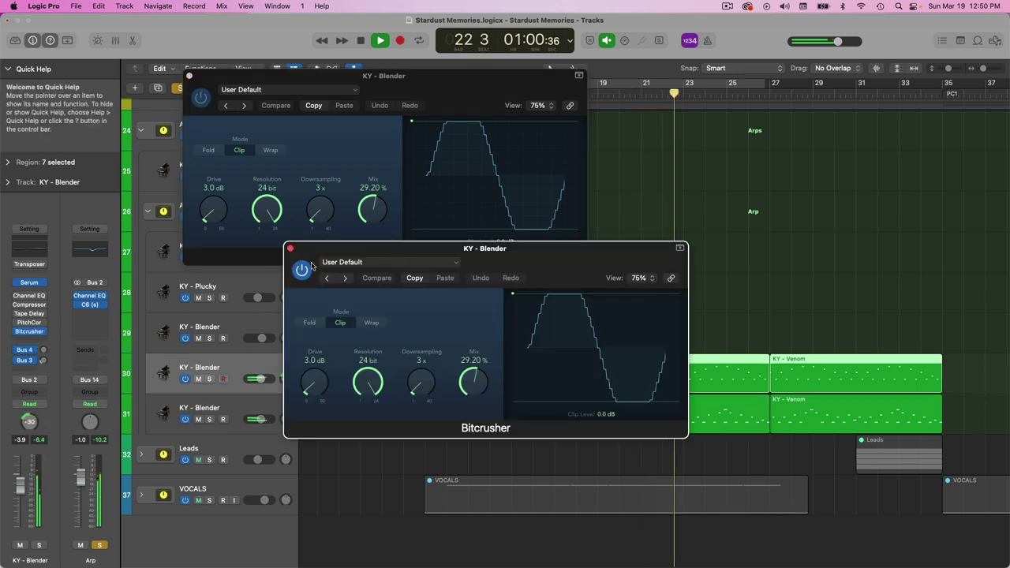
Compare both Bitcrushers bypassed and switched back on during playback, and close their windows
{"action": "left_click", "coordinate": [207, 101]}
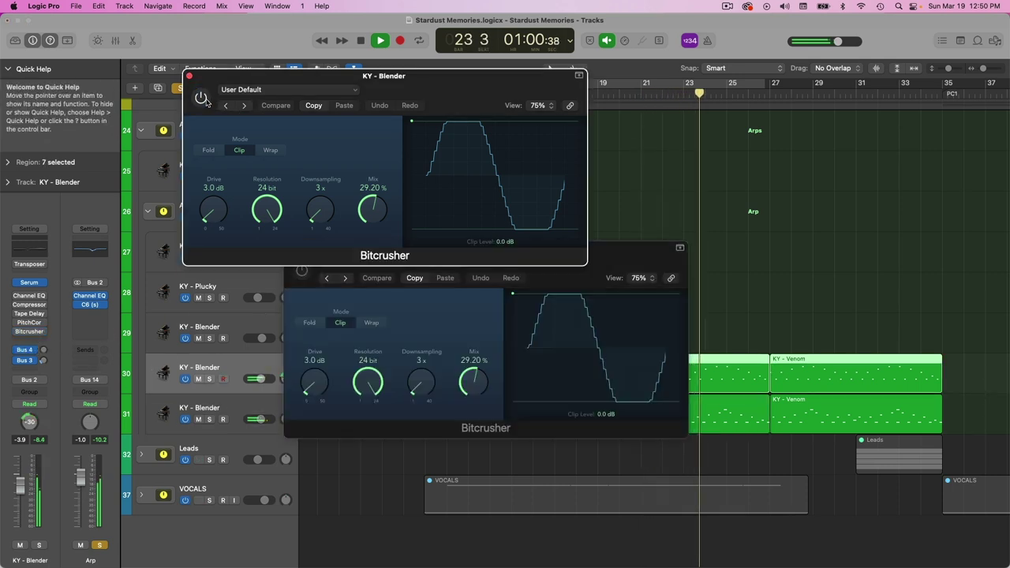
{"action": "left_click", "coordinate": [201, 97]}
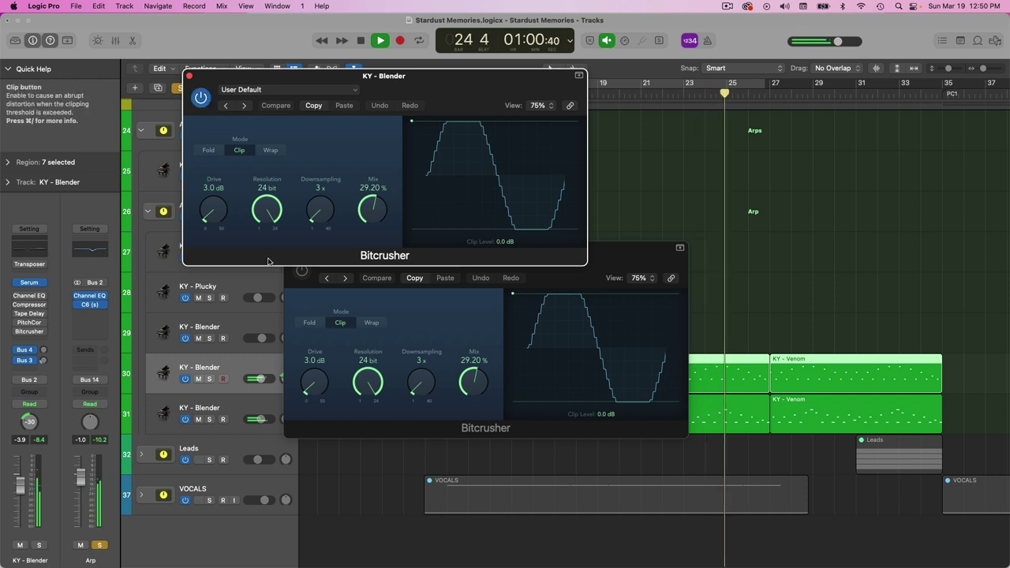
{"action": "left_click", "coordinate": [292, 272]}
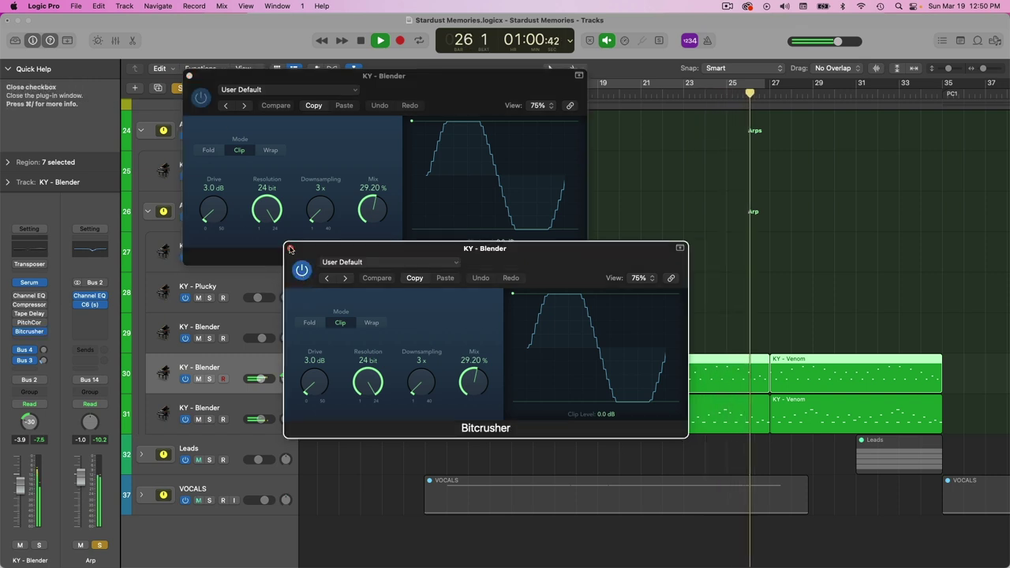
{"action": "left_click", "coordinate": [290, 249]}
{"action": "left_click", "coordinate": [190, 76]}
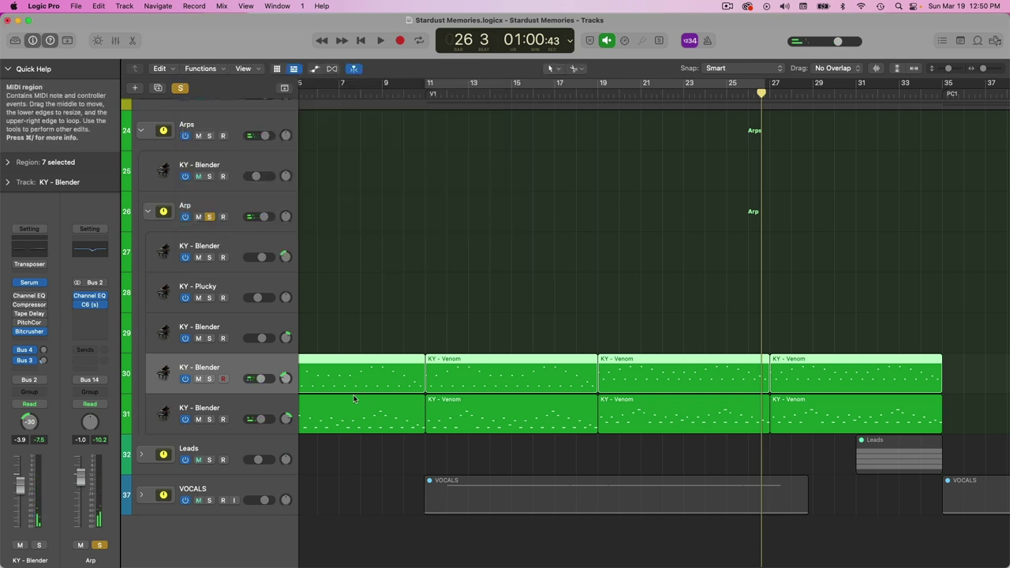
Inspect the Arp stack's Channel EQ curve, close it and open the stack's C6 multiband compressor
{"action": "left_click", "coordinate": [89, 355]}
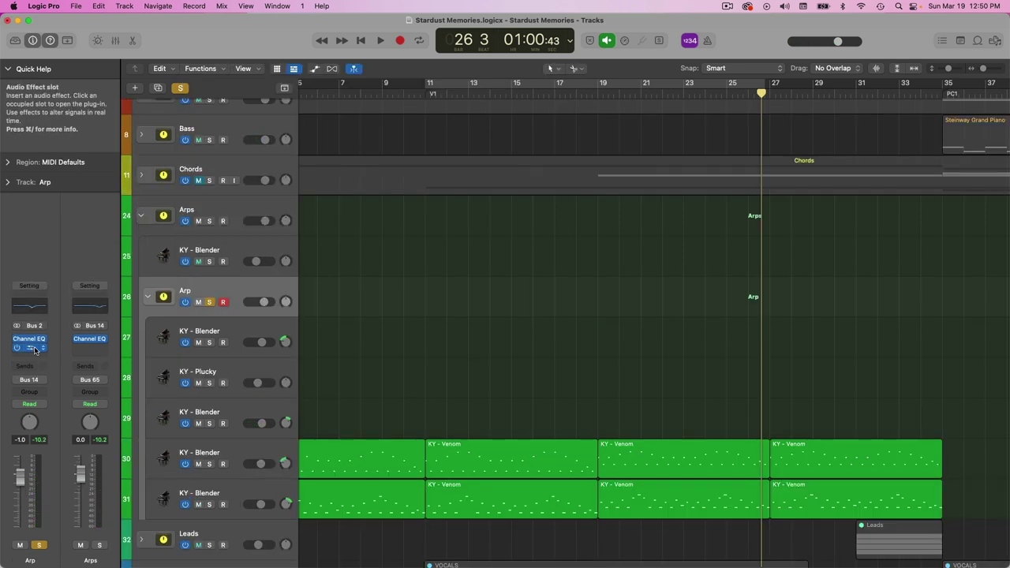
{"action": "left_click", "coordinate": [28, 338]}
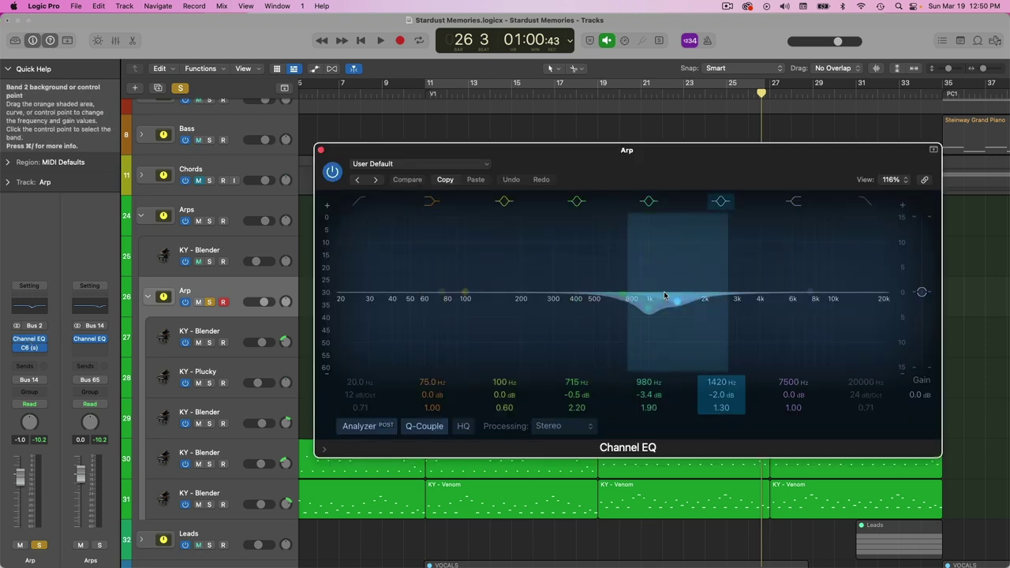
{"action": "left_click", "coordinate": [320, 149]}
{"action": "left_click", "coordinate": [32, 350]}
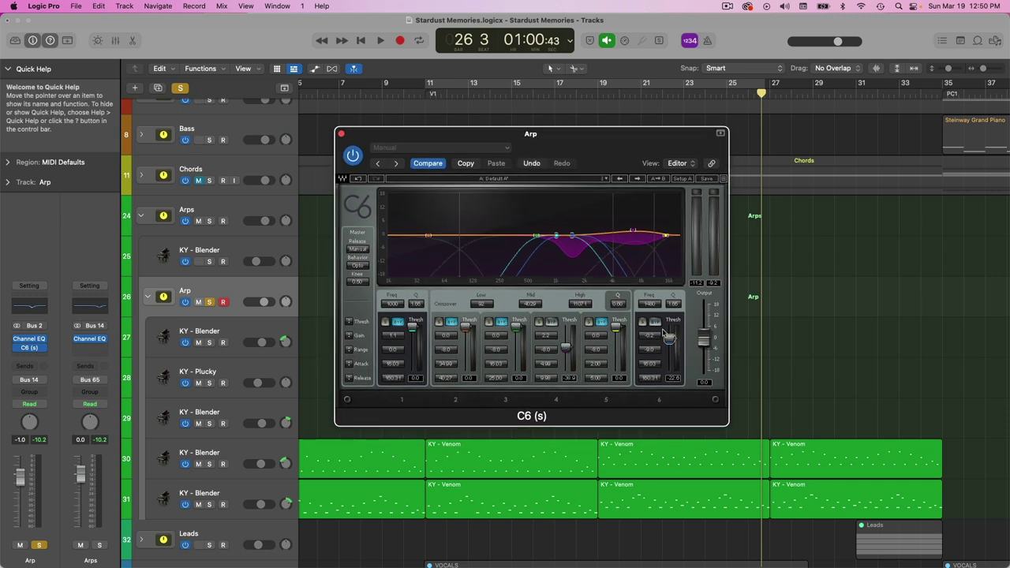
During playback, lower the C6 band 6 threshold to -31.0 and band 4's slightly, and hide the plug-in
{"action": "key", "text": "space"}
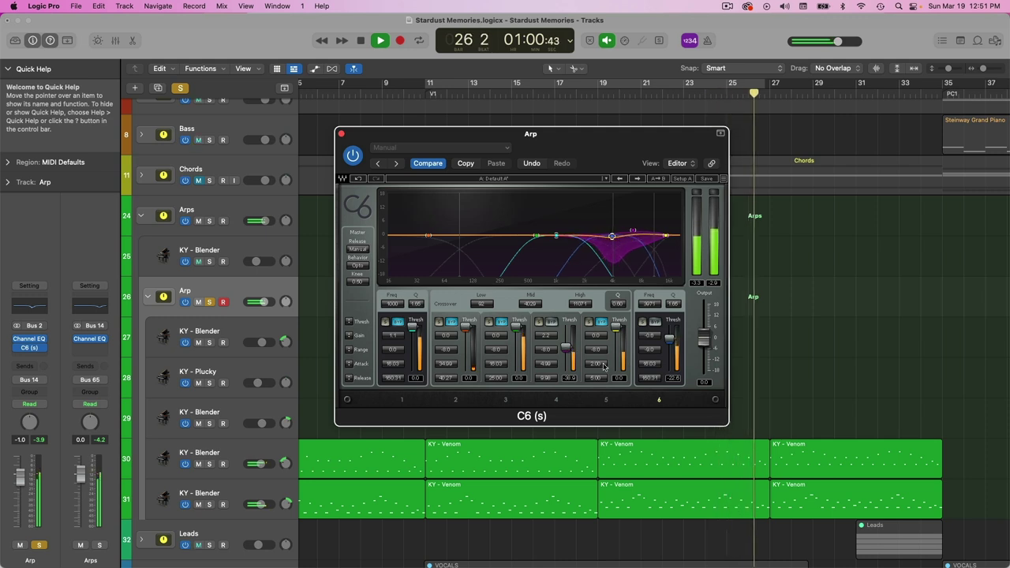
{"action": "left_click_drag", "start_coordinate": [675, 347], "coordinate": [675, 358]}
{"action": "left_click_drag", "start_coordinate": [566, 345], "coordinate": [568, 351]}
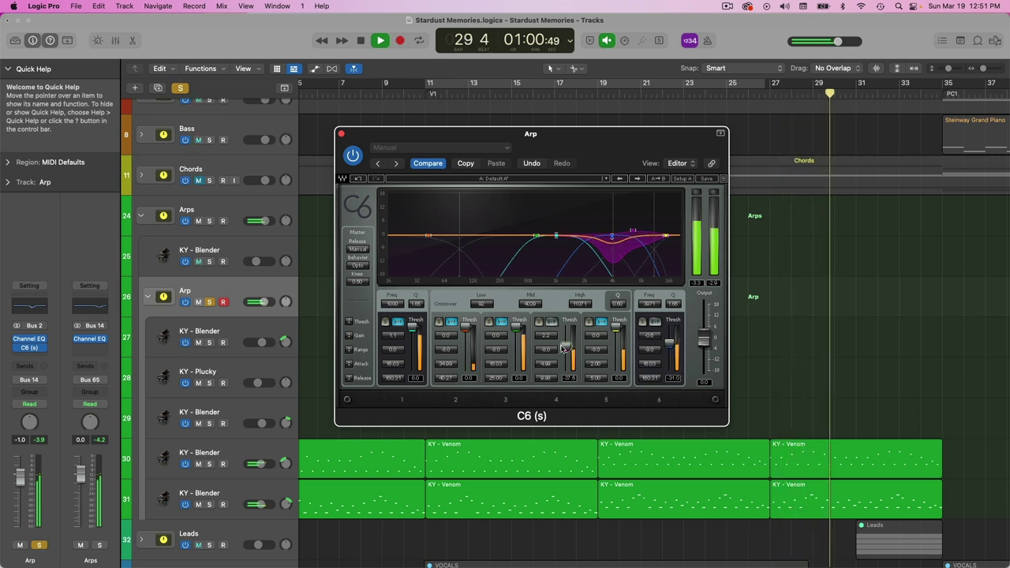
{"action": "key", "text": "v"}
{"action": "key", "text": "space"}
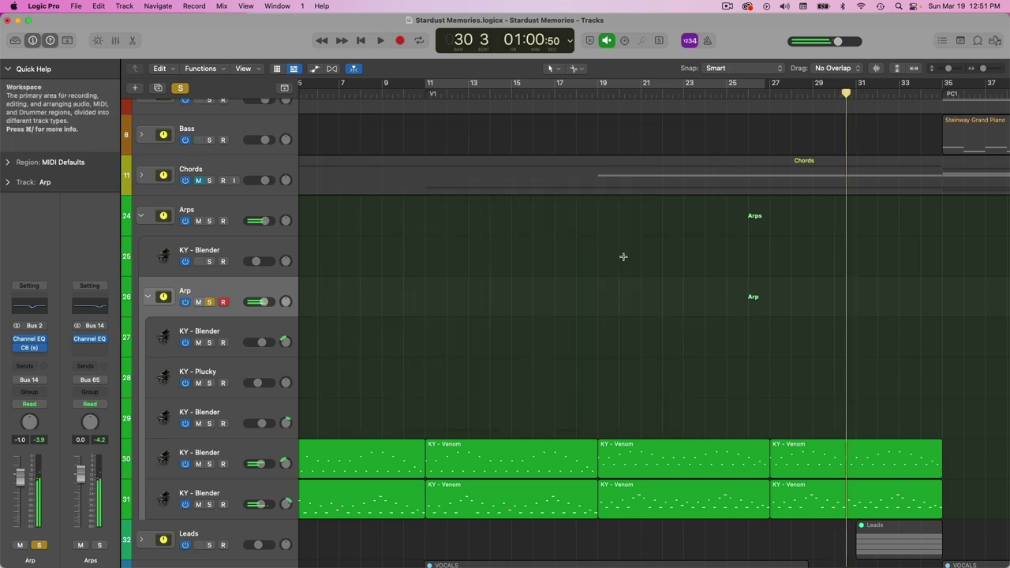
Zoom out the arrangement, solo KY - Blender track 25 and play its short region just before the Chorus
{"action": "scroll", "coordinate": [623, 256], "scroll_direction": "down", "scroll_amount": 1}
{"action": "key", "text": "super+Left"}
{"action": "key", "text": "super+Left"}
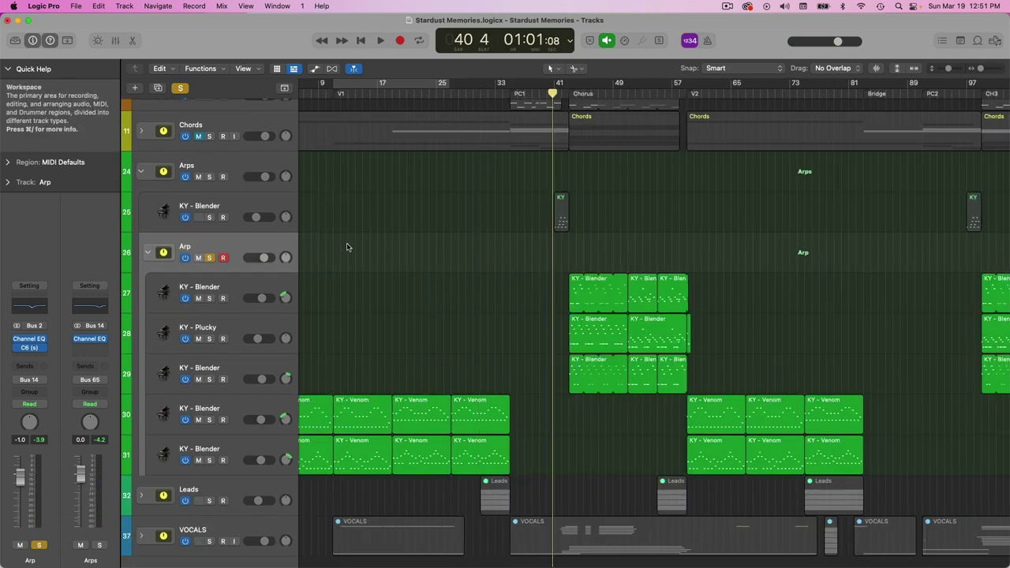
{"action": "left_click", "coordinate": [209, 217]}
{"action": "scroll", "coordinate": [609, 233], "scroll_direction": "up", "scroll_amount": 2}
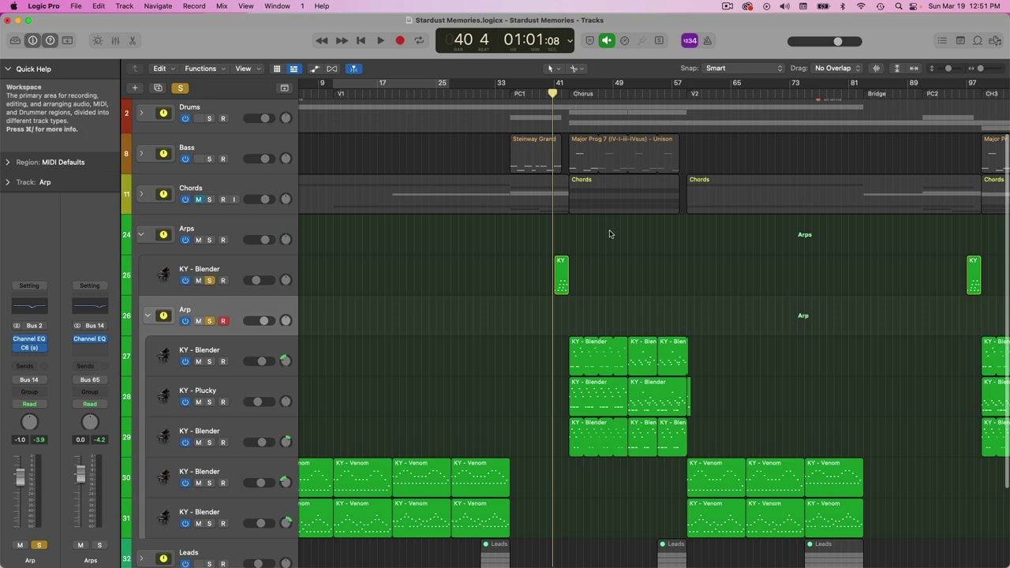
{"action": "scroll", "coordinate": [610, 233], "scroll_direction": "up", "scroll_amount": 1}
{"action": "key", "text": "space"}
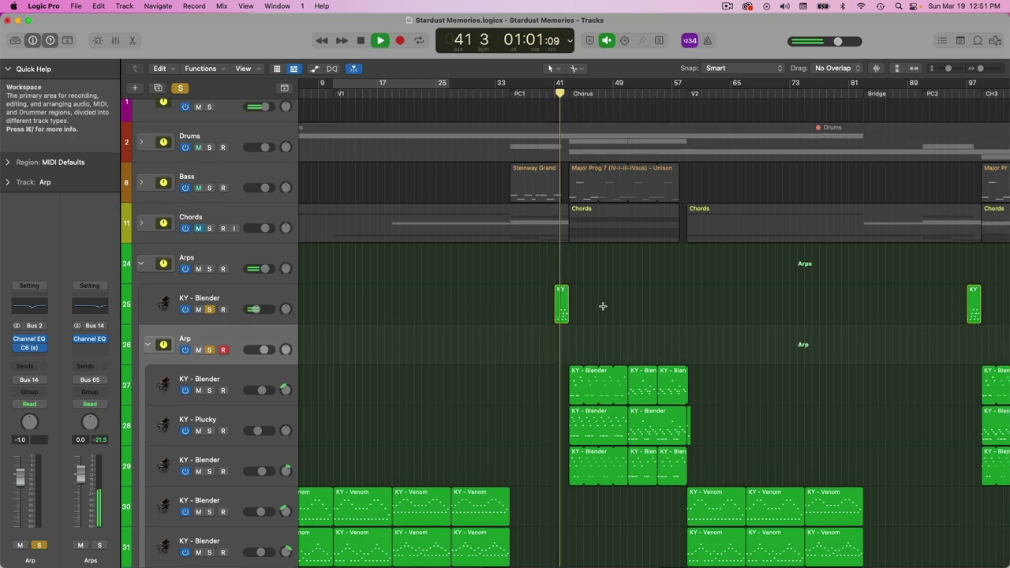
Select KY - Blender track 25, stop playback at bar 42 and inspect its Abbey Road Vinyl effect with the HH Lo-Fi preset
{"action": "left_click", "coordinate": [254, 296]}
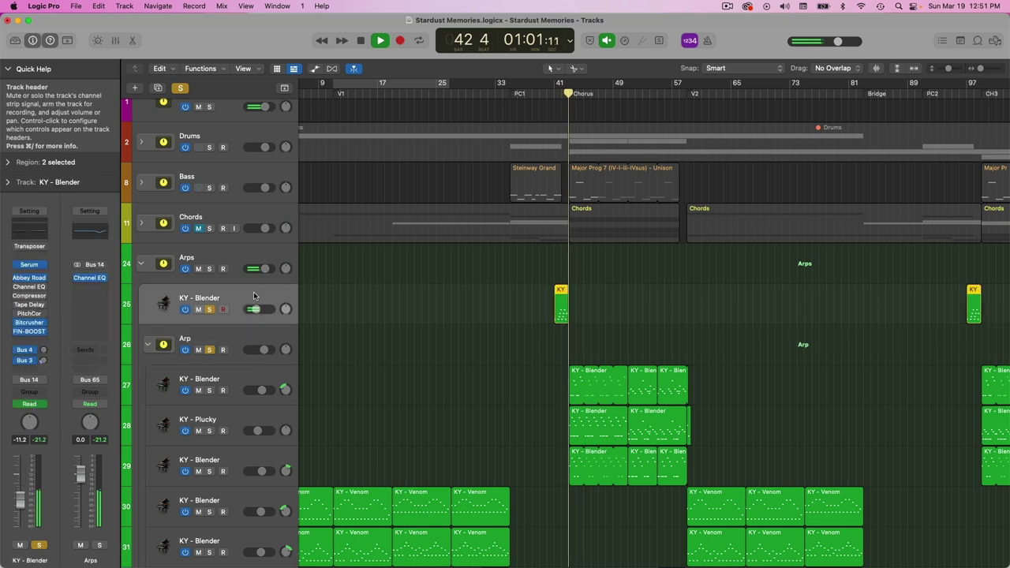
{"action": "left_click", "coordinate": [561, 92]}
{"action": "left_click", "coordinate": [28, 331]}
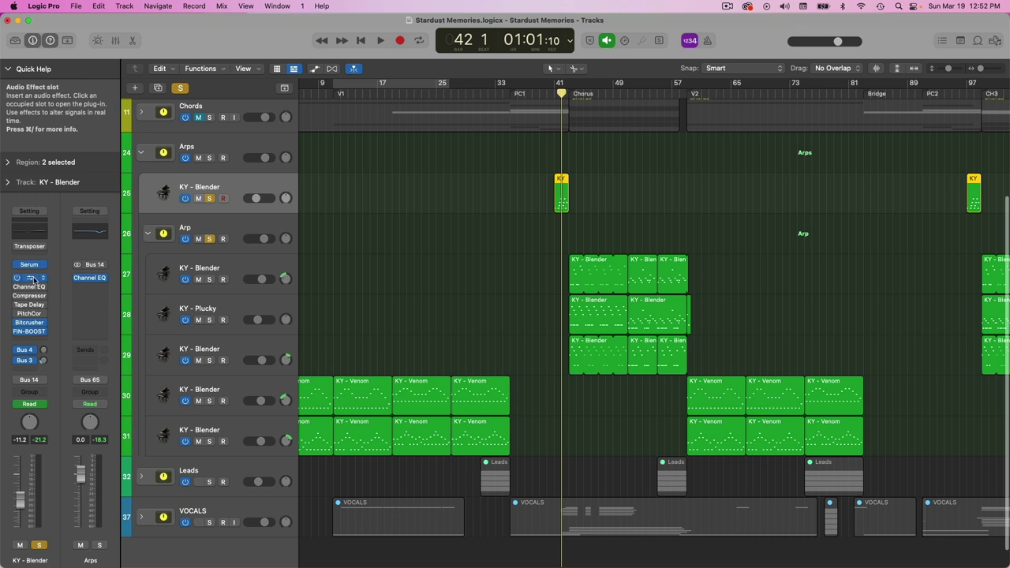
{"action": "left_click", "coordinate": [29, 278]}
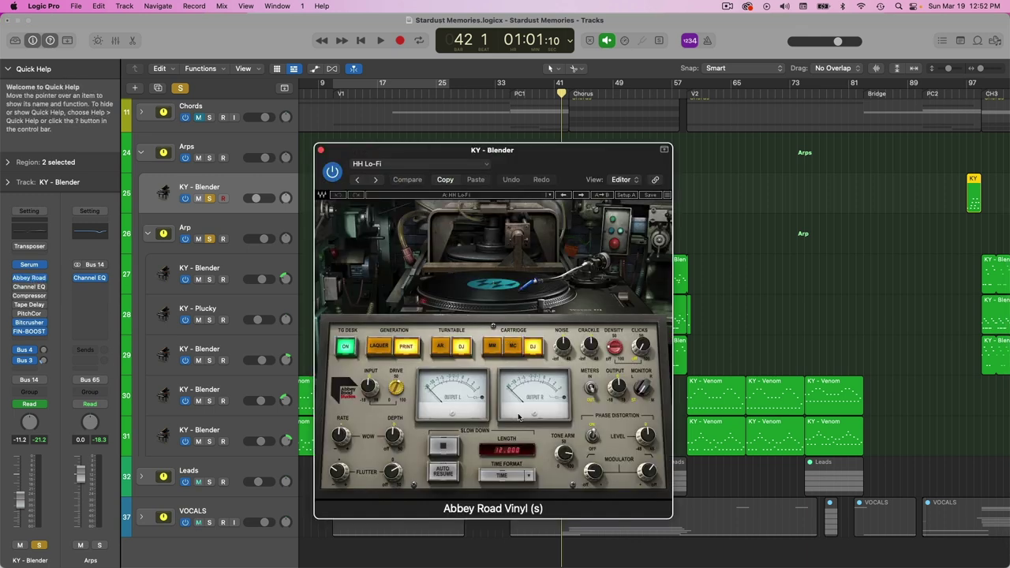
{"action": "left_click_drag", "start_coordinate": [528, 165], "coordinate": [587, 138]}
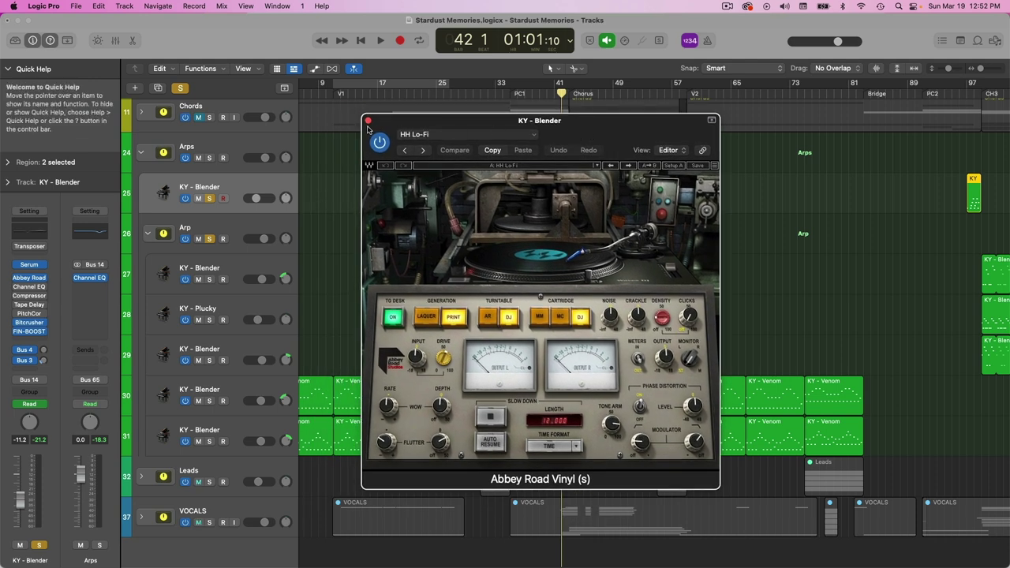
{"action": "left_click_drag", "start_coordinate": [420, 145], "coordinate": [355, 131]}
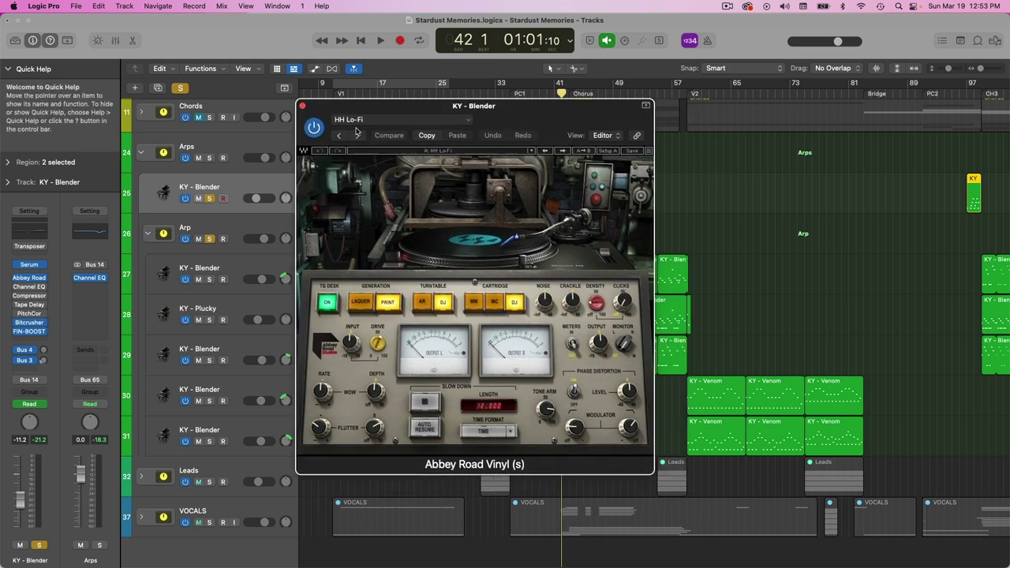
{"action": "left_click", "coordinate": [302, 106]}
Set the cycle range over the Chorus, mute KY - Plucky and listen to KY - Blender tracks 27 and 29
{"action": "left_click_drag", "start_coordinate": [570, 89], "coordinate": [677, 86]}
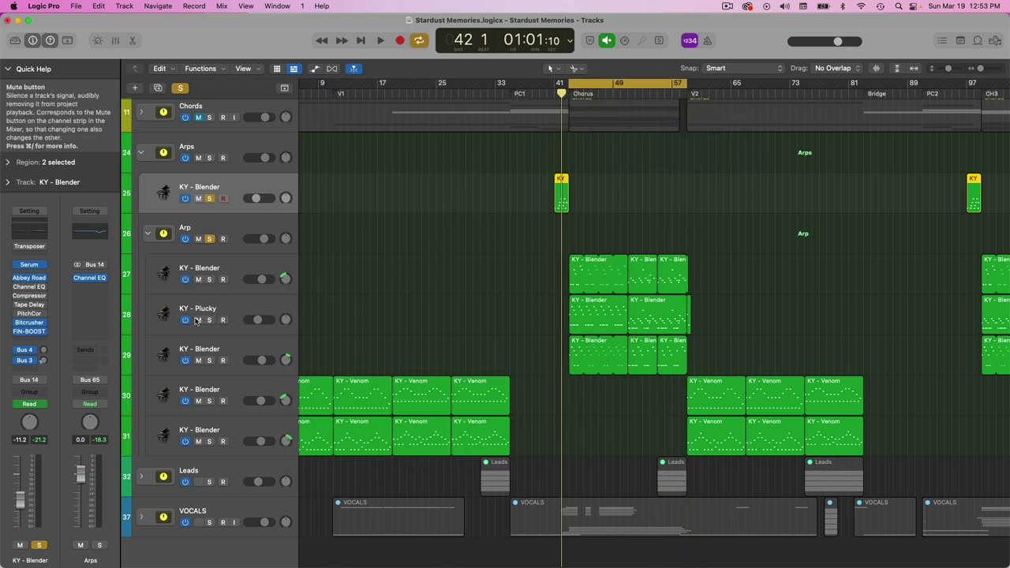
{"action": "left_click", "coordinate": [198, 319]}
{"action": "key", "text": "space"}
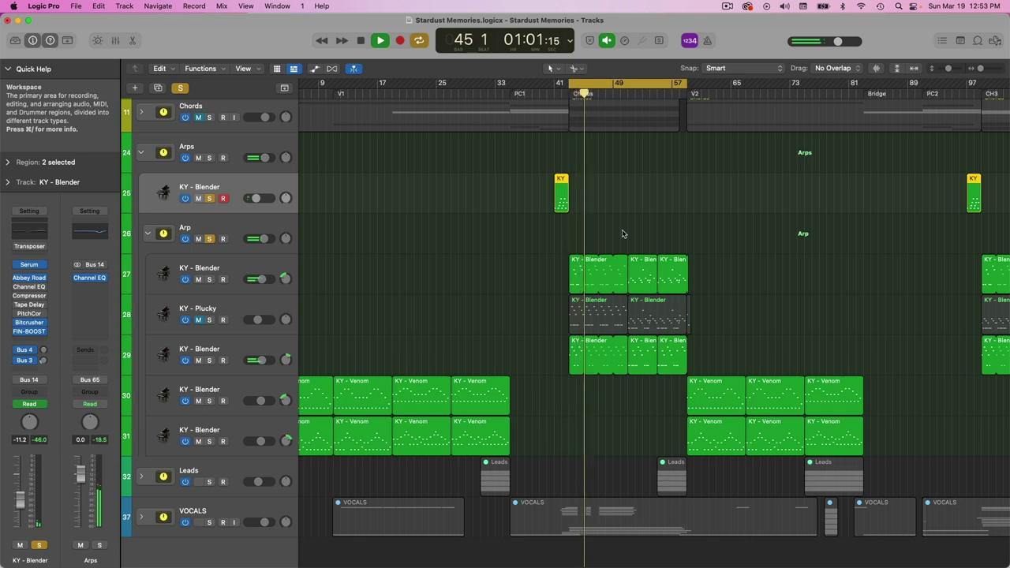
{"action": "left_click", "coordinate": [235, 259]}
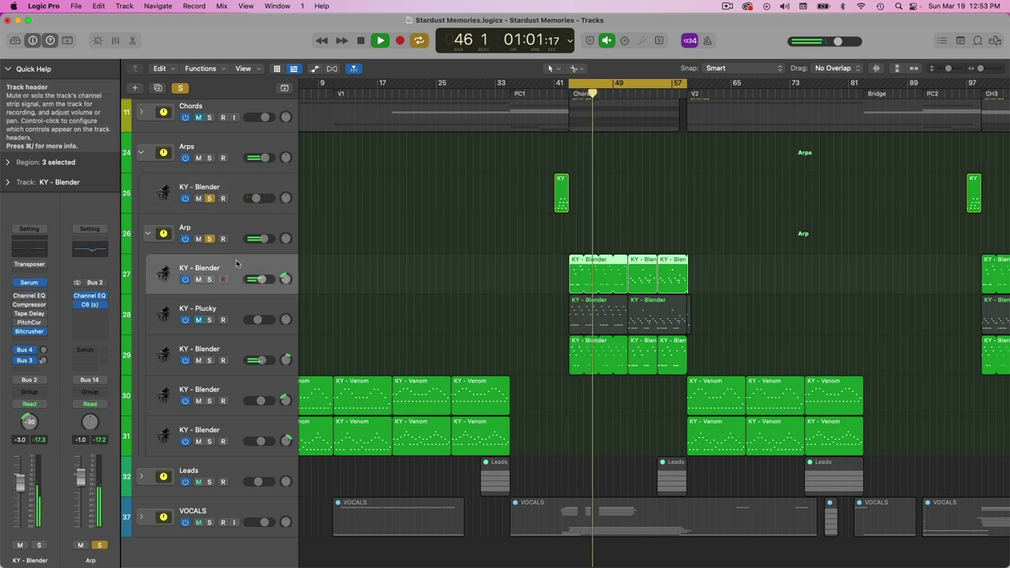
{"action": "left_click", "coordinate": [232, 340]}
{"action": "key", "text": "space"}
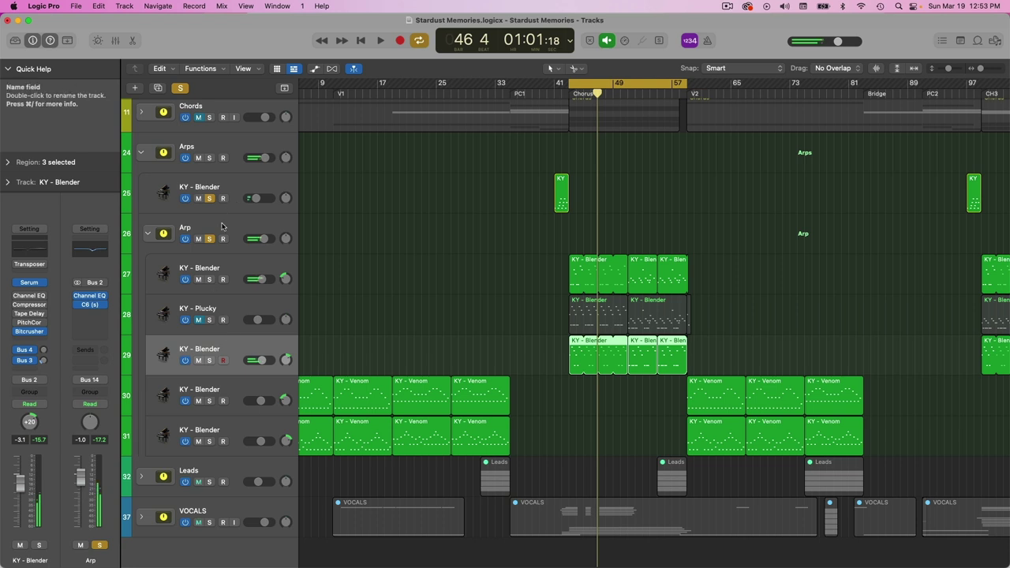
Check the Syntronik preset on KY - Plucky track 28 and rename the track to Pizzicato Angel
{"action": "left_click", "coordinate": [252, 288]}
{"action": "left_click", "coordinate": [252, 288]}
{"action": "left_click", "coordinate": [237, 299]}
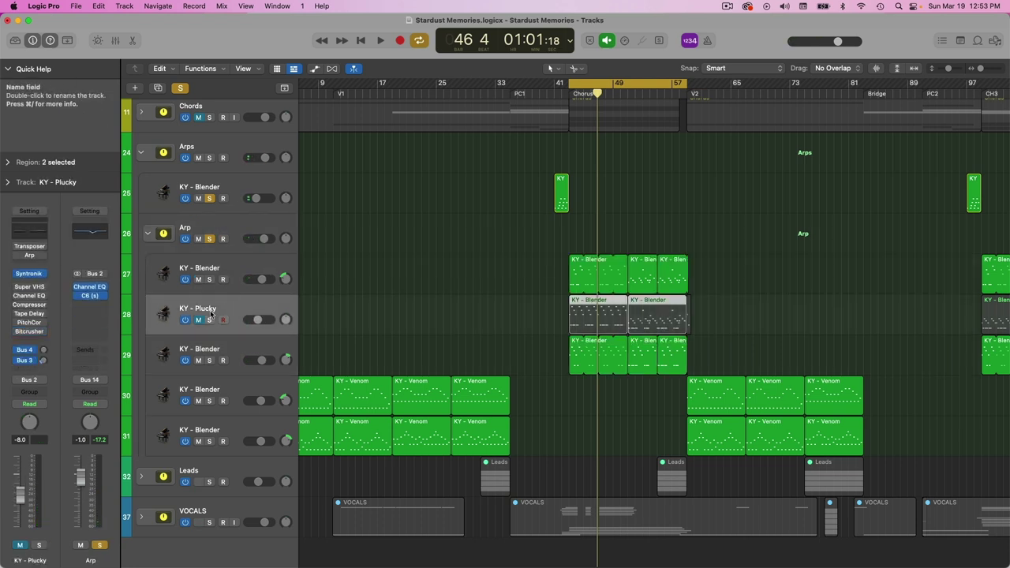
{"action": "key", "text": "v"}
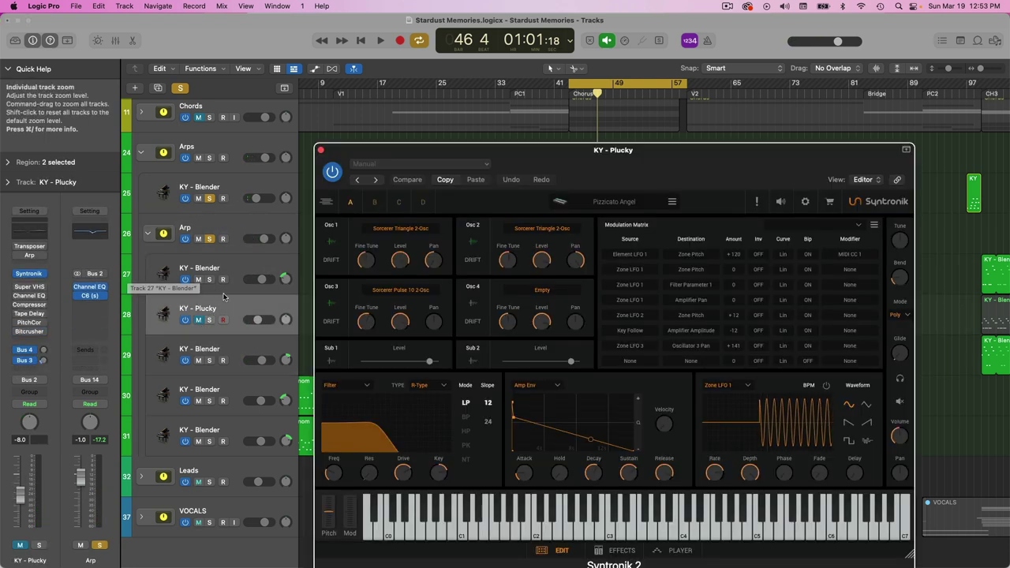
{"action": "double_click", "coordinate": [209, 315]}
{"action": "type", "text": "Pizzicato Angel"}
{"action": "key", "text": "Return"}
{"action": "left_click", "coordinate": [321, 150]}
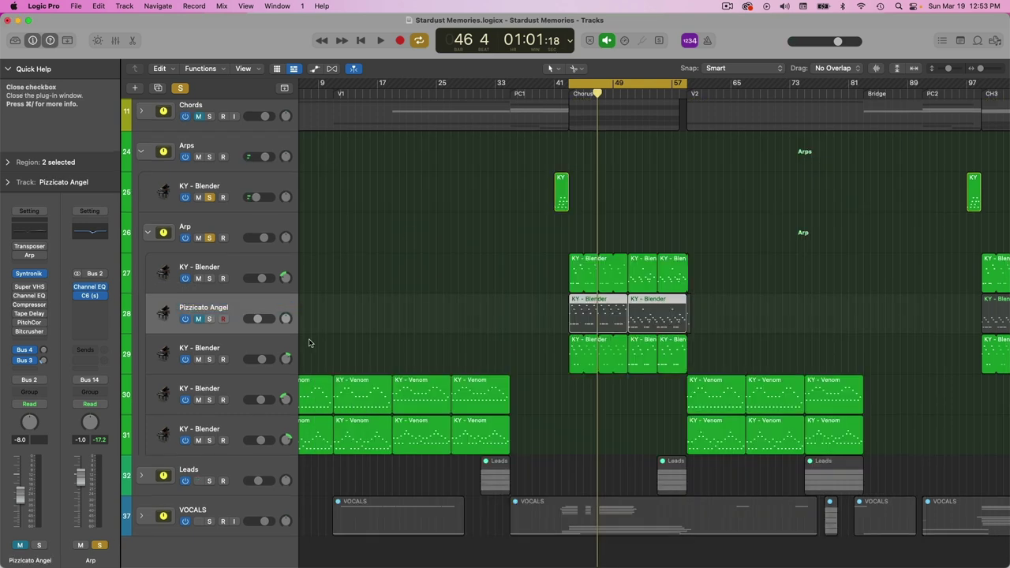
Unmute the Pizzicato Angel track and play the Chorus arps together
{"action": "left_click", "coordinate": [199, 319]}
{"action": "scroll", "coordinate": [208, 348], "scroll_direction": "left", "scroll_amount": 1}
{"action": "scroll", "coordinate": [208, 348], "scroll_direction": "down", "scroll_amount": 1}
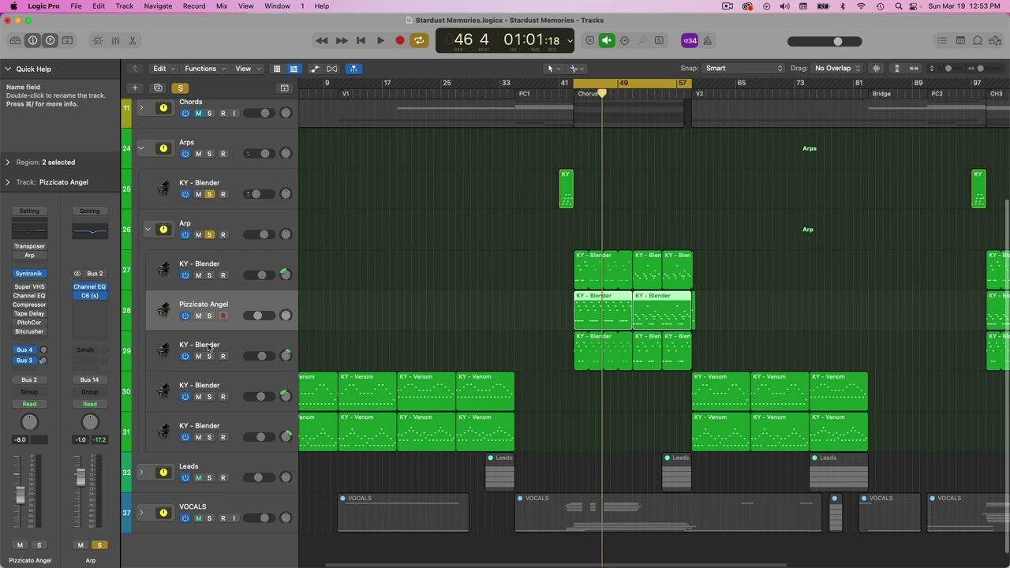
{"action": "scroll", "coordinate": [207, 348], "scroll_direction": "left", "scroll_amount": 1}
{"action": "key", "text": "space"}
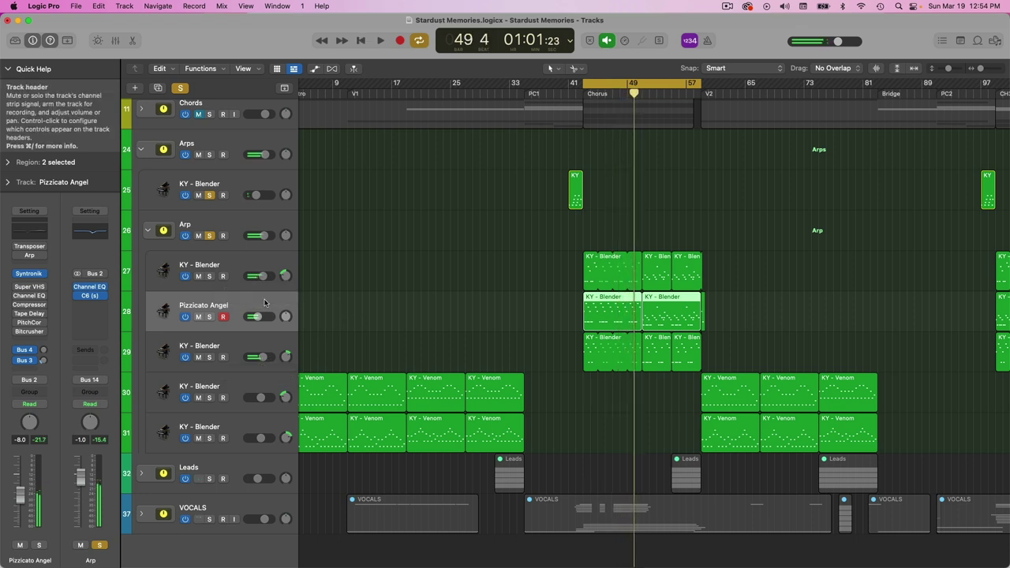
{"action": "scroll", "coordinate": [552, 307], "scroll_direction": "right", "scroll_amount": 5}
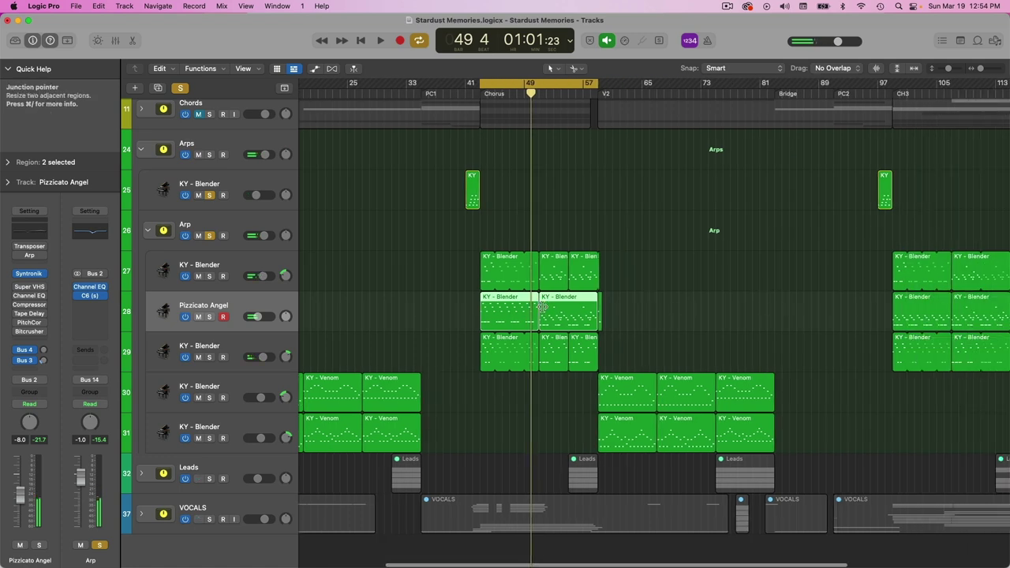
{"action": "scroll", "coordinate": [549, 313], "scroll_direction": "up", "scroll_amount": 5}
{"action": "scroll", "coordinate": [549, 313], "scroll_direction": "down", "scroll_amount": 5}
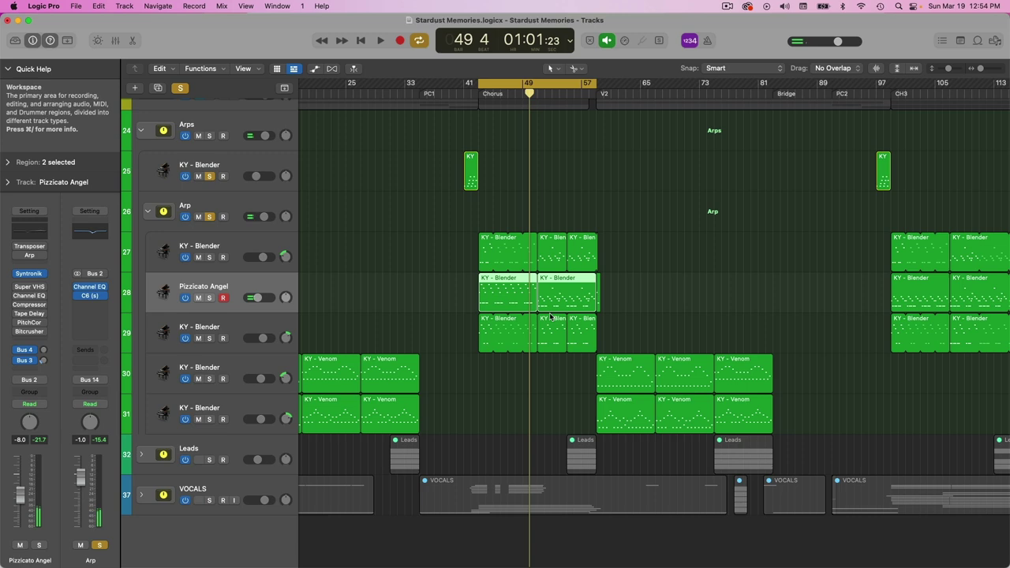
{"action": "scroll", "coordinate": [549, 317], "scroll_direction": "up", "scroll_amount": 4}
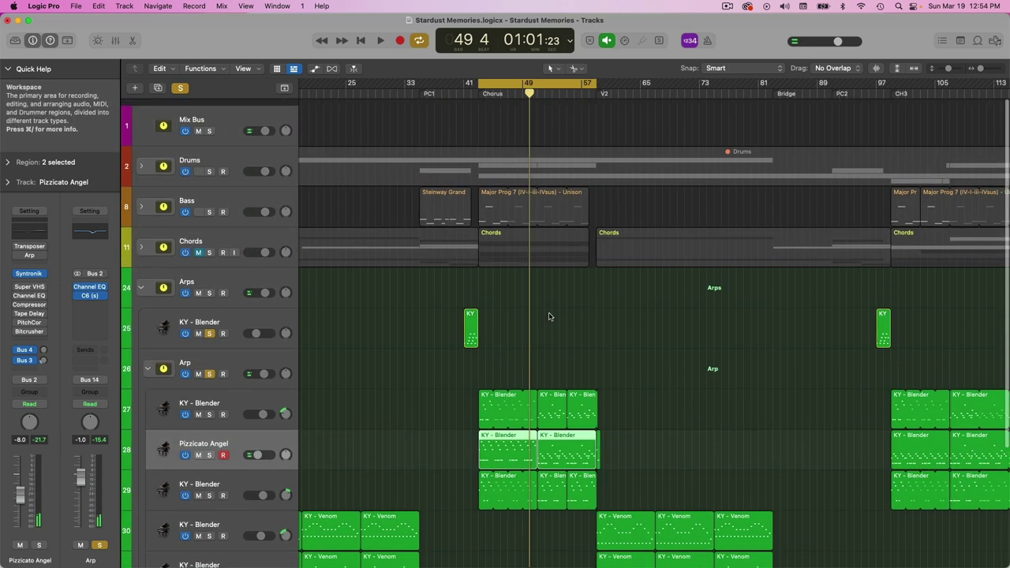
Play the soloed arps through the rest of the Chorus with the cycle off and stop playback at bar 54
{"action": "scroll", "coordinate": [547, 315], "scroll_direction": "down", "scroll_amount": 4}
{"action": "scroll", "coordinate": [563, 312], "scroll_direction": "up", "scroll_amount": 4}
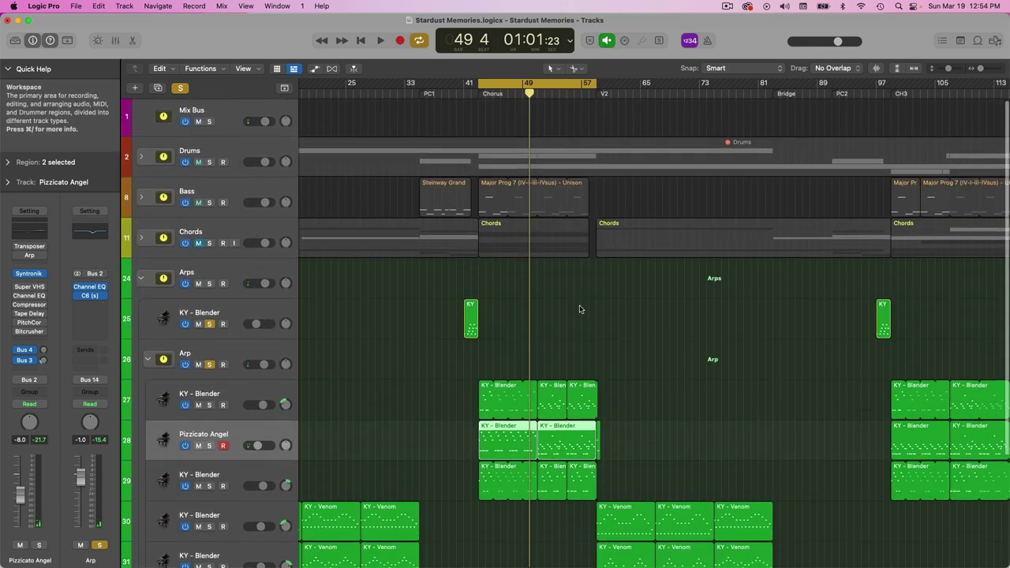
{"action": "scroll", "coordinate": [578, 309], "scroll_direction": "down", "scroll_amount": 3}
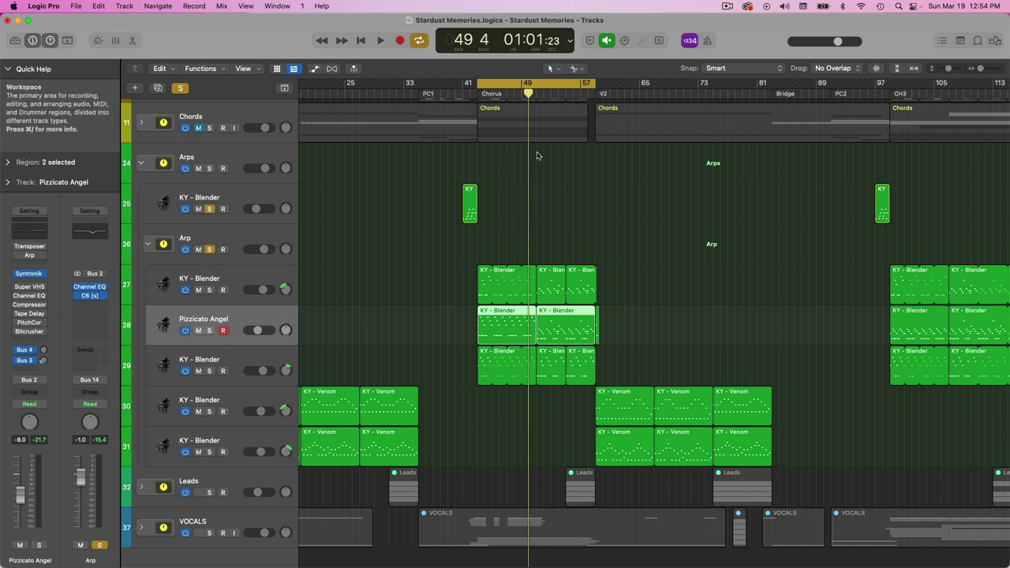
{"action": "left_click_drag", "start_coordinate": [530, 93], "coordinate": [538, 93]}
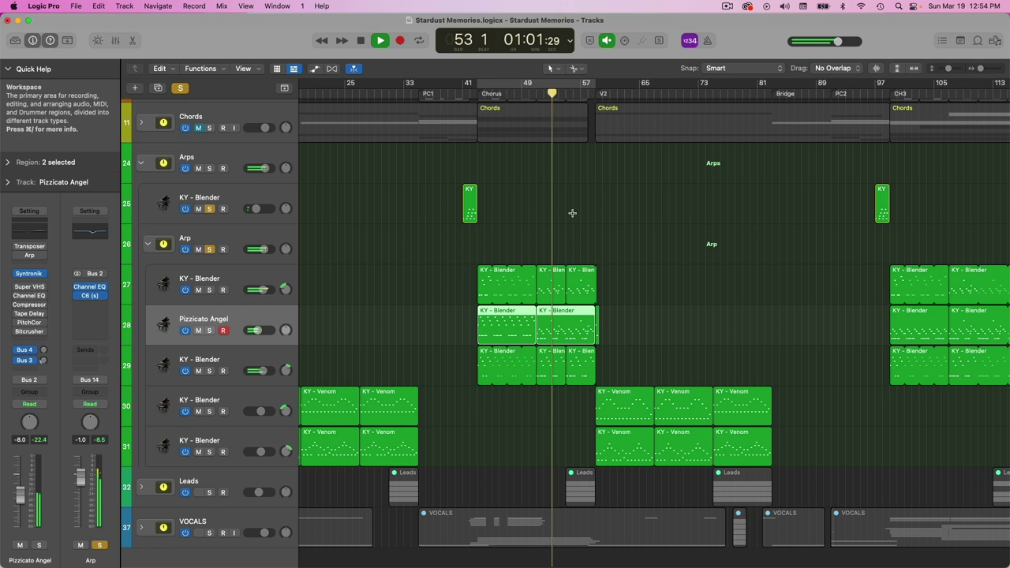
{"action": "scroll", "coordinate": [553, 164], "scroll_direction": "up", "scroll_amount": 5}
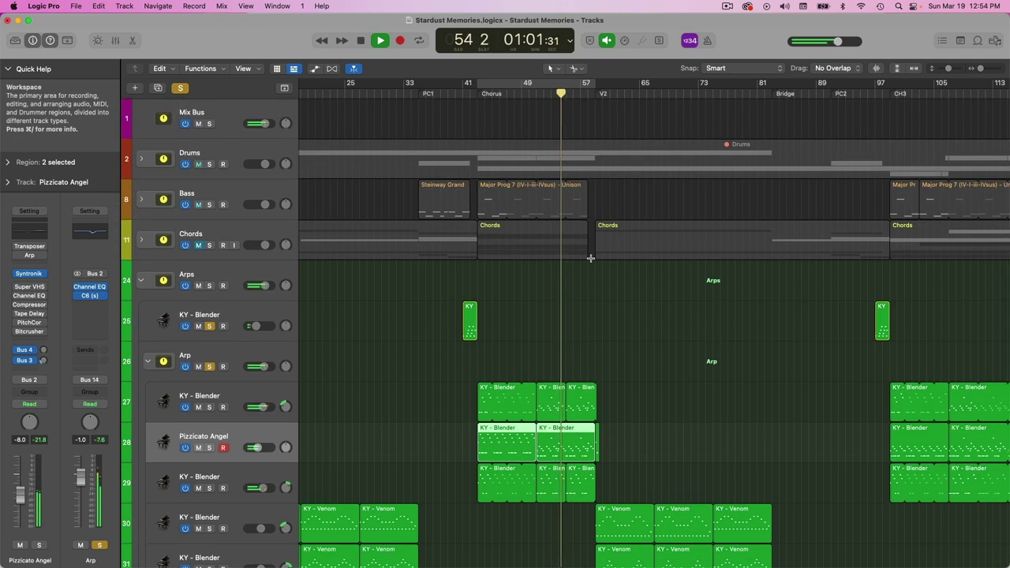
{"action": "key", "text": "space"}
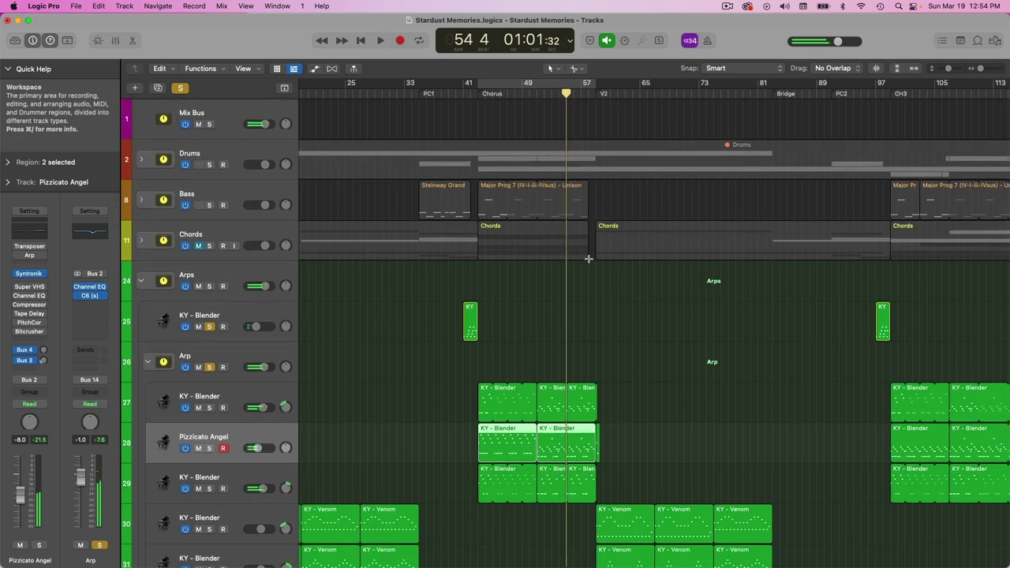
Review the remaining arp regions, check the Arp and Arps stacks' channel strips, and collapse the Arps stack
{"action": "scroll", "coordinate": [590, 259], "scroll_direction": "down", "scroll_amount": 6}
{"action": "scroll", "coordinate": [589, 259], "scroll_direction": "right", "scroll_amount": 10}
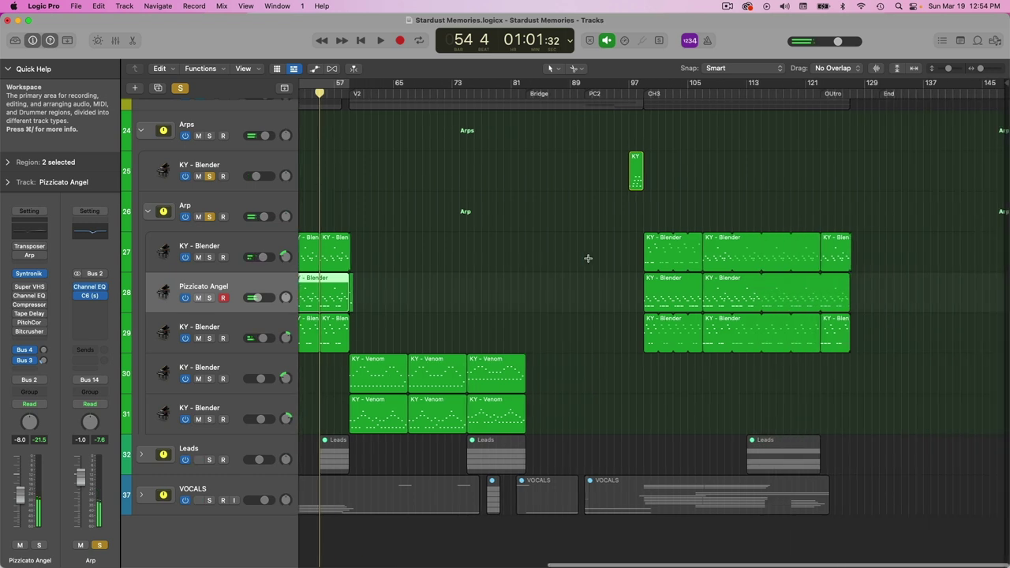
{"action": "scroll", "coordinate": [522, 269], "scroll_direction": "left", "scroll_amount": 9}
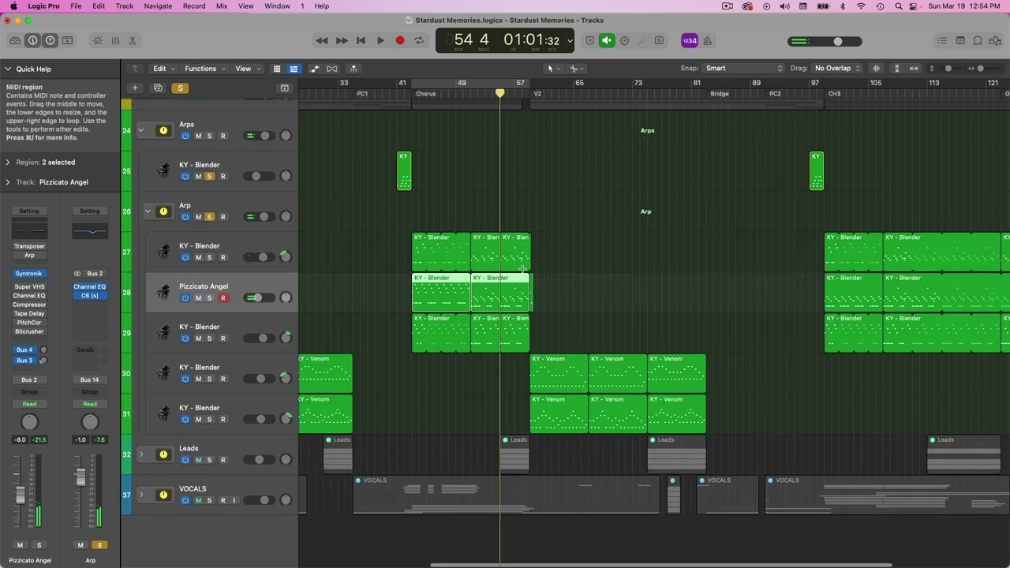
{"action": "scroll", "coordinate": [521, 269], "scroll_direction": "left", "scroll_amount": 4}
{"action": "left_click", "coordinate": [219, 224]}
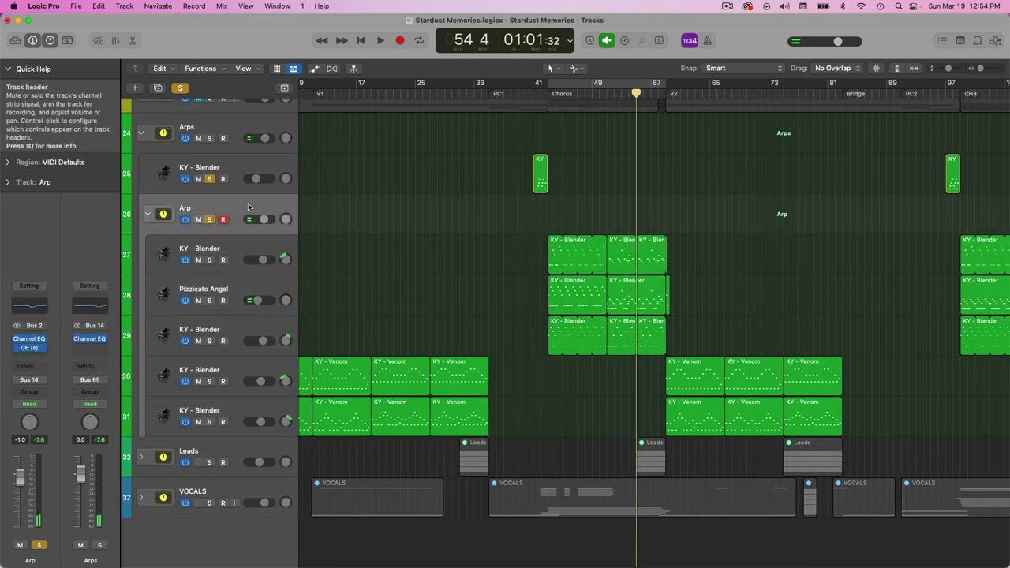
{"action": "scroll", "coordinate": [220, 224], "scroll_direction": "up", "scroll_amount": 3}
{"action": "left_click", "coordinate": [223, 207]}
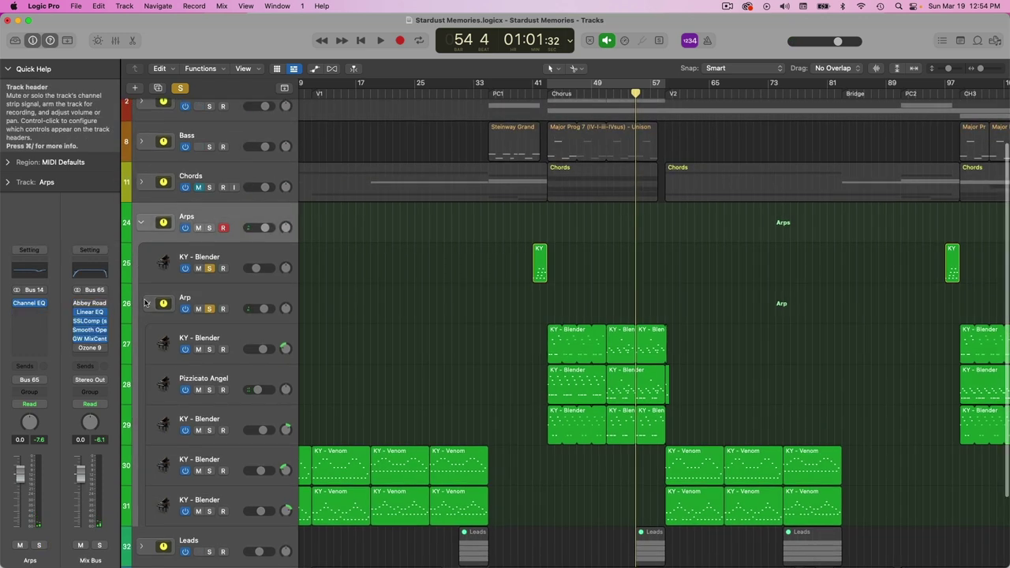
{"action": "left_click", "coordinate": [141, 223]}
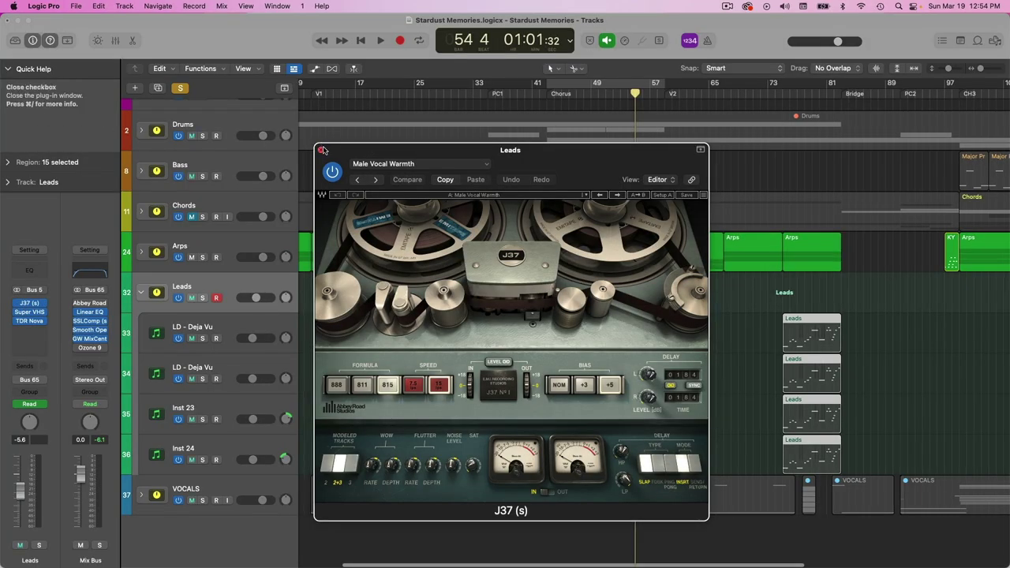
Close the J37 tape effect and check the Super VHS settings on the Leads stack
{"action": "left_click", "coordinate": [320, 149]}
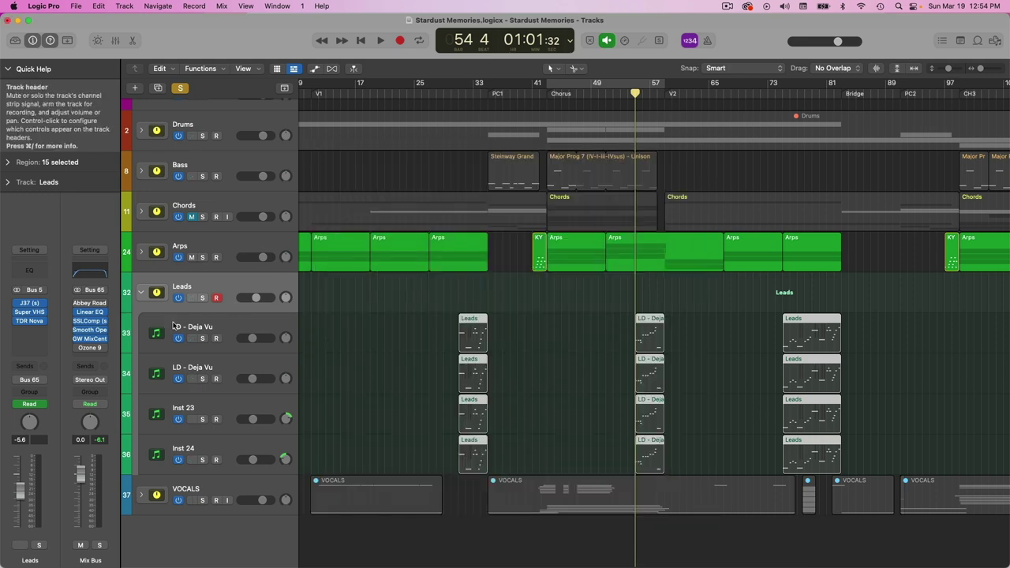
{"action": "left_click", "coordinate": [29, 312]}
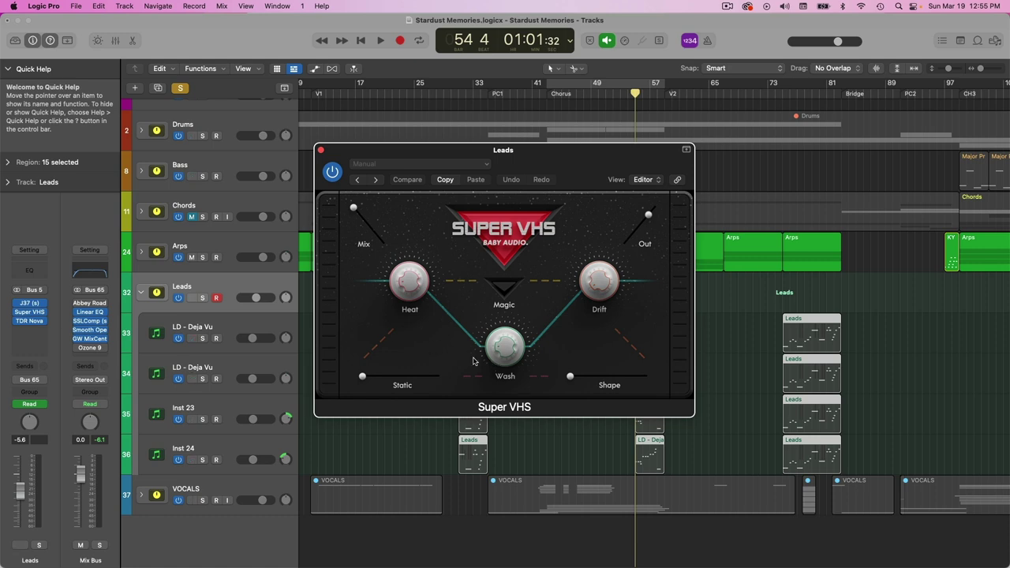
{"action": "left_click", "coordinate": [321, 149]}
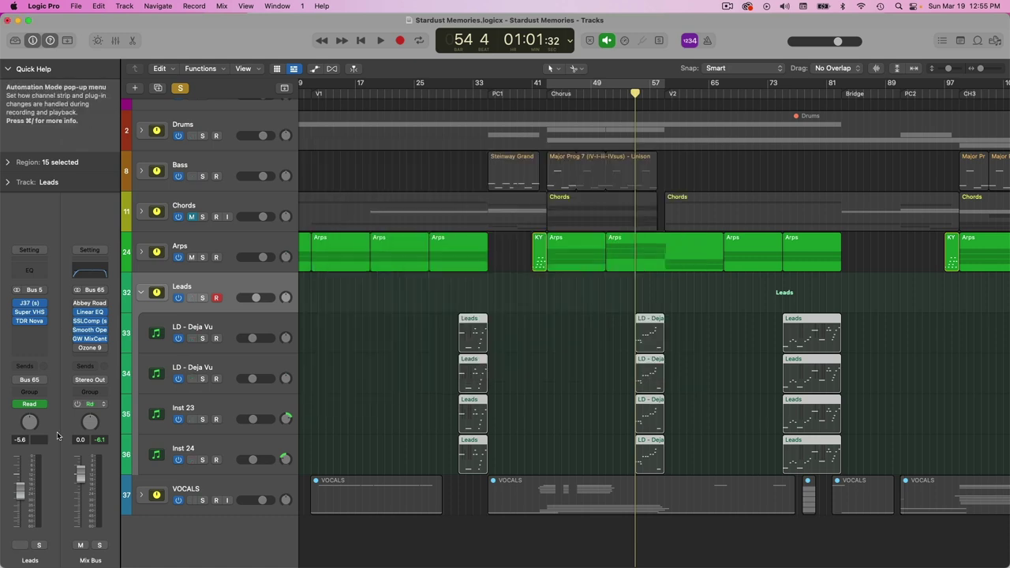
Inspect band III of the Leads stack's TDR Nova equalizer and close the plug-in
{"action": "left_click", "coordinate": [30, 321]}
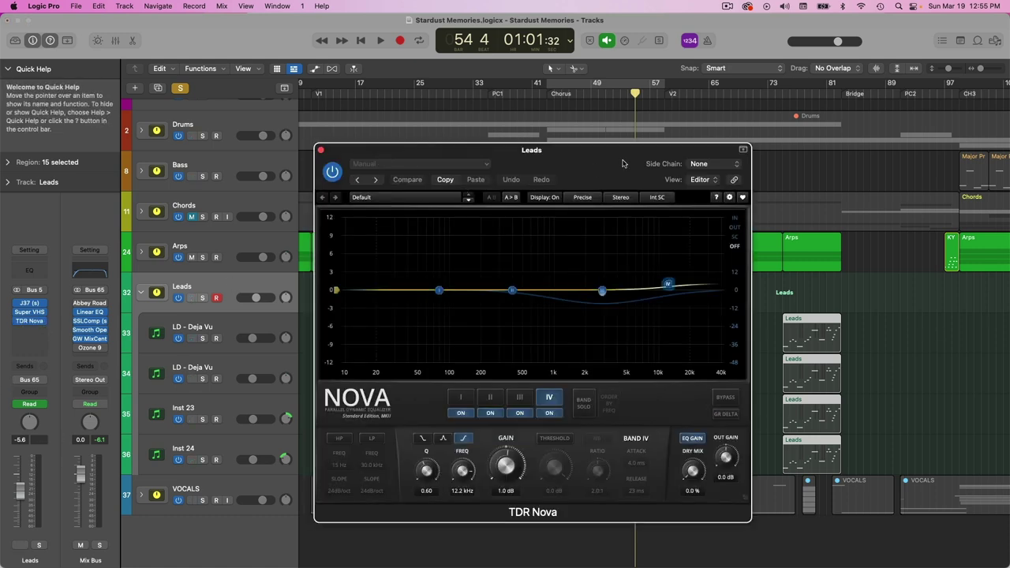
{"action": "left_click_drag", "start_coordinate": [623, 163], "coordinate": [571, 112]}
{"action": "left_click", "coordinate": [551, 239]}
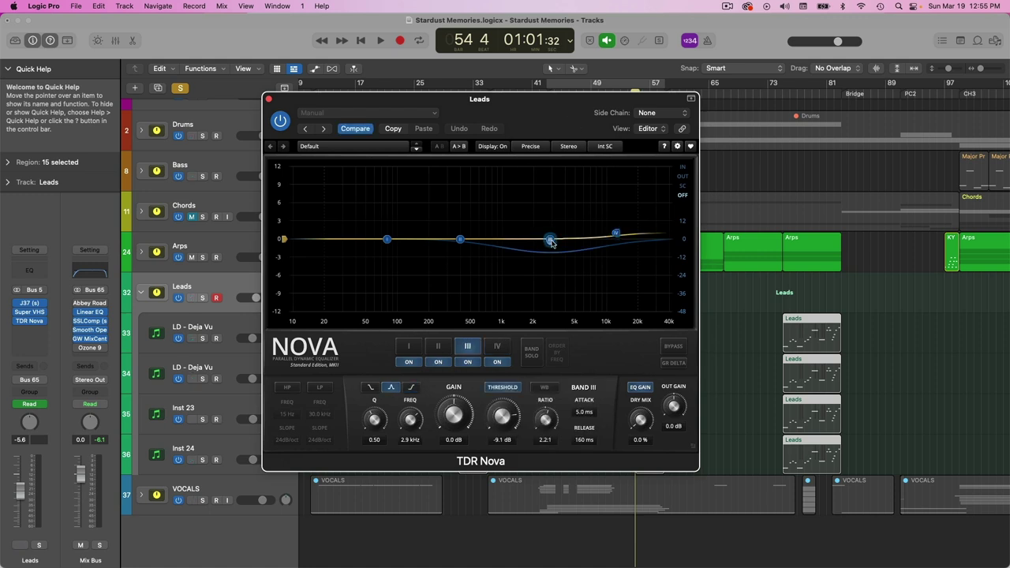
{"action": "left_click", "coordinate": [268, 98]}
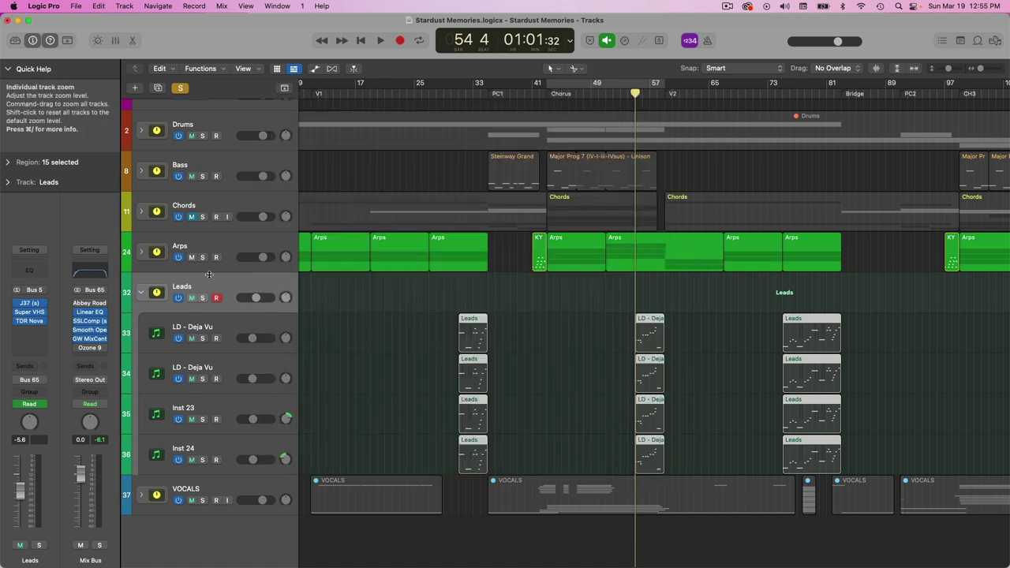
Solo the Leads stack and check the instruments on both LD - Deja Vu tracks and Inst 23, opening Inst 23's Syntronik
{"action": "left_click", "coordinate": [203, 298]}
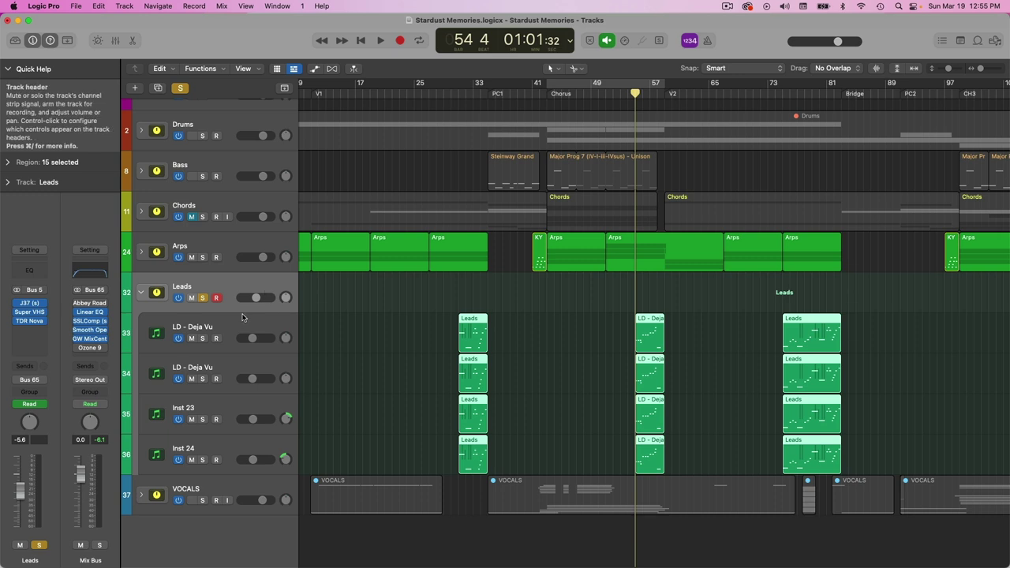
{"action": "left_click", "coordinate": [223, 315]}
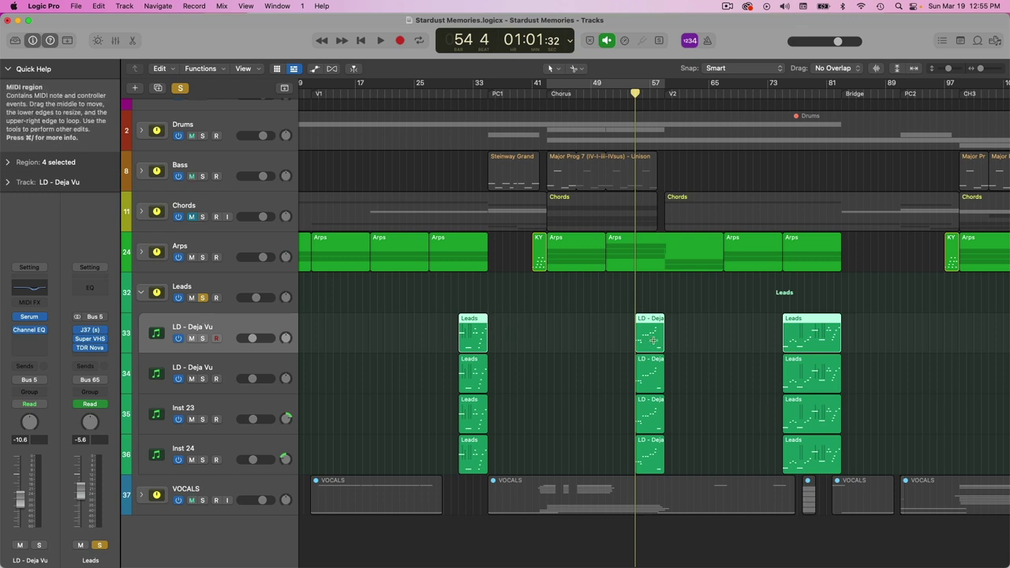
{"action": "left_click", "coordinate": [247, 363]}
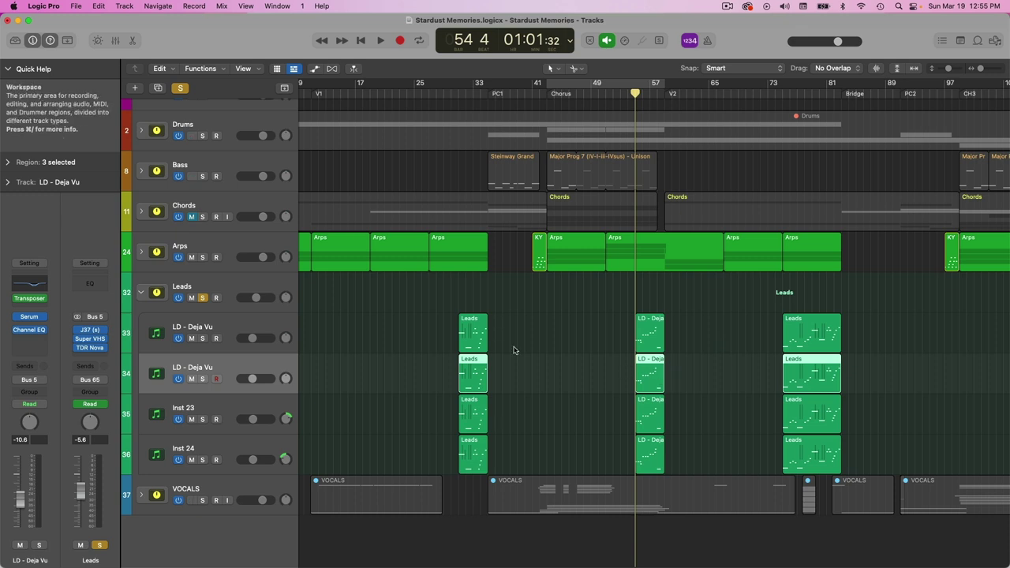
{"action": "left_click", "coordinate": [250, 406]}
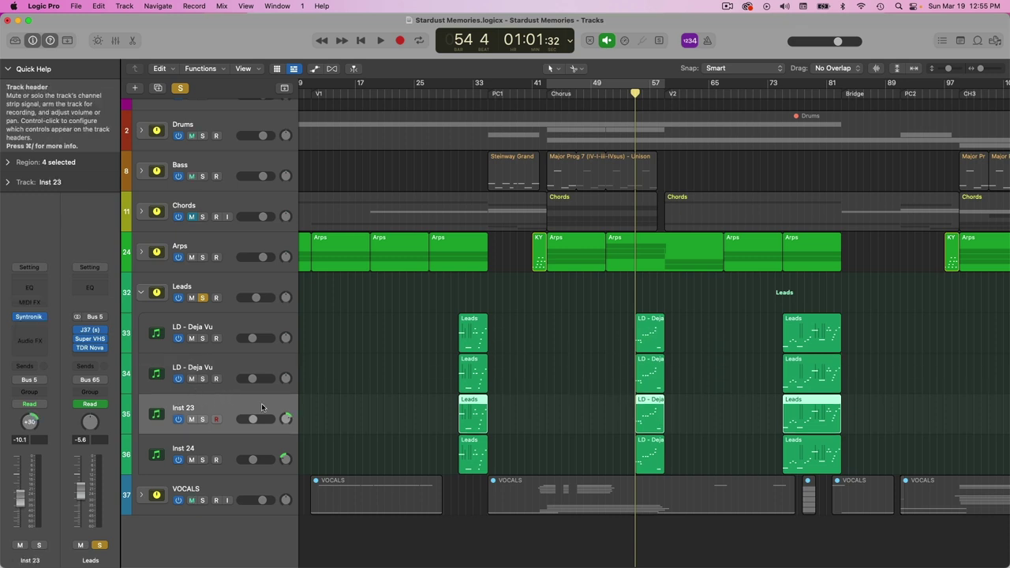
{"action": "left_click", "coordinate": [27, 318]}
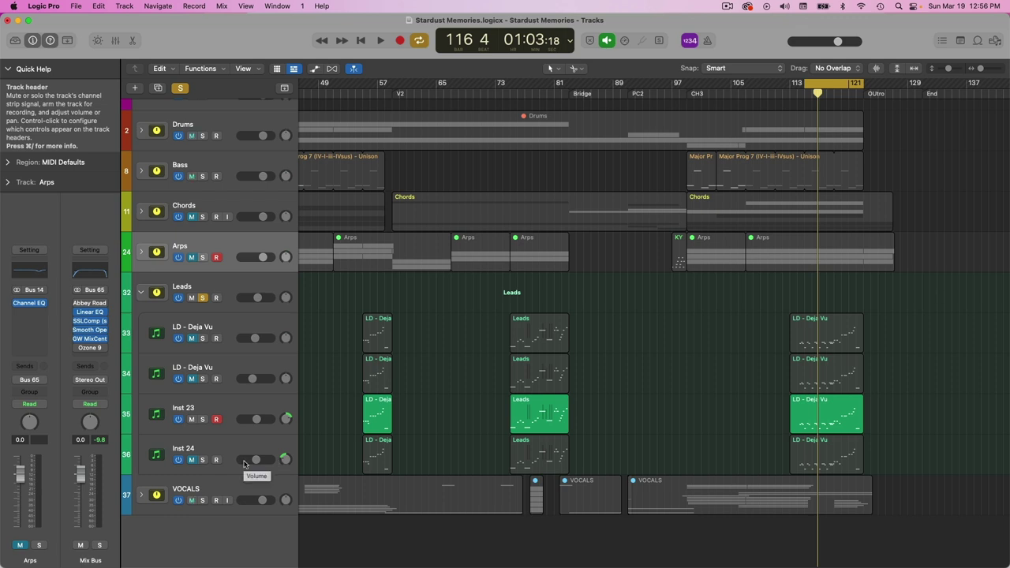
Play the four soloed lead tracks together over the cycled end of CH3 and stop playback
{"action": "key", "text": "space"}
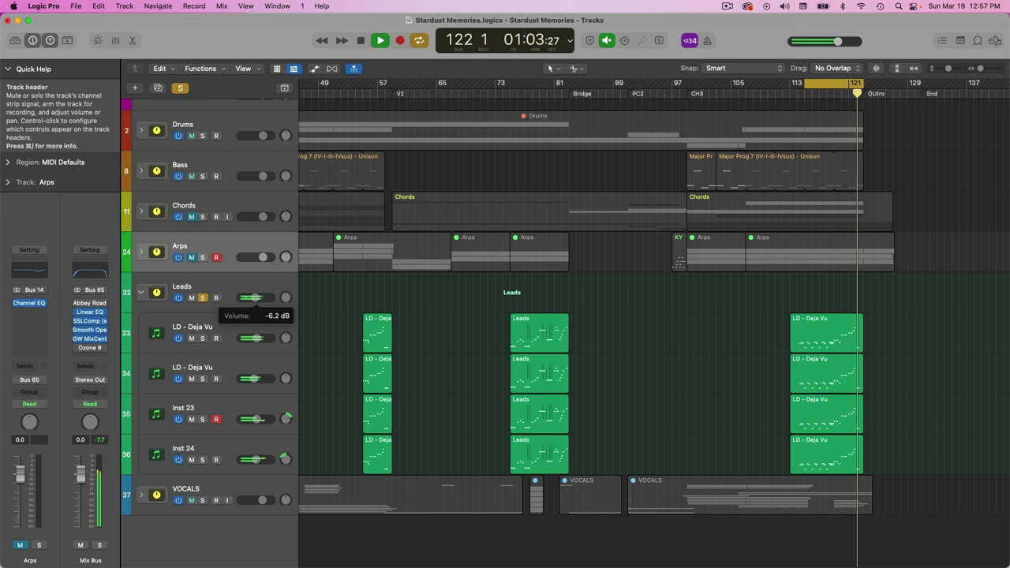
{"action": "key", "text": "space"}
Solo Drums, Bass, Chords and Arps alongside Leads and play the cycled end of CH3 from about bar 115
{"action": "scroll", "coordinate": [557, 332], "scroll_direction": "up", "scroll_amount": 2}
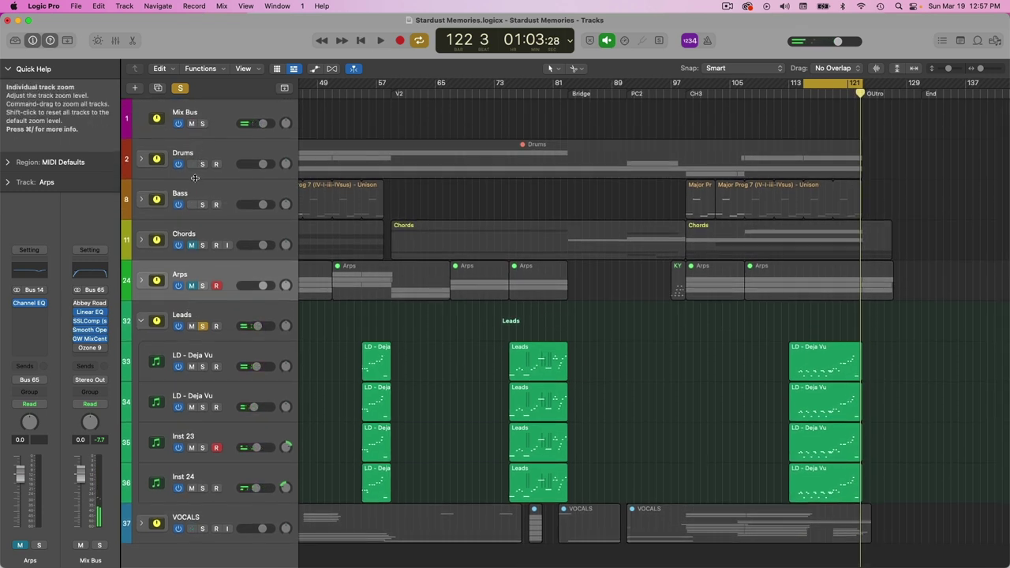
{"action": "left_click_drag", "start_coordinate": [202, 163], "coordinate": [204, 287]}
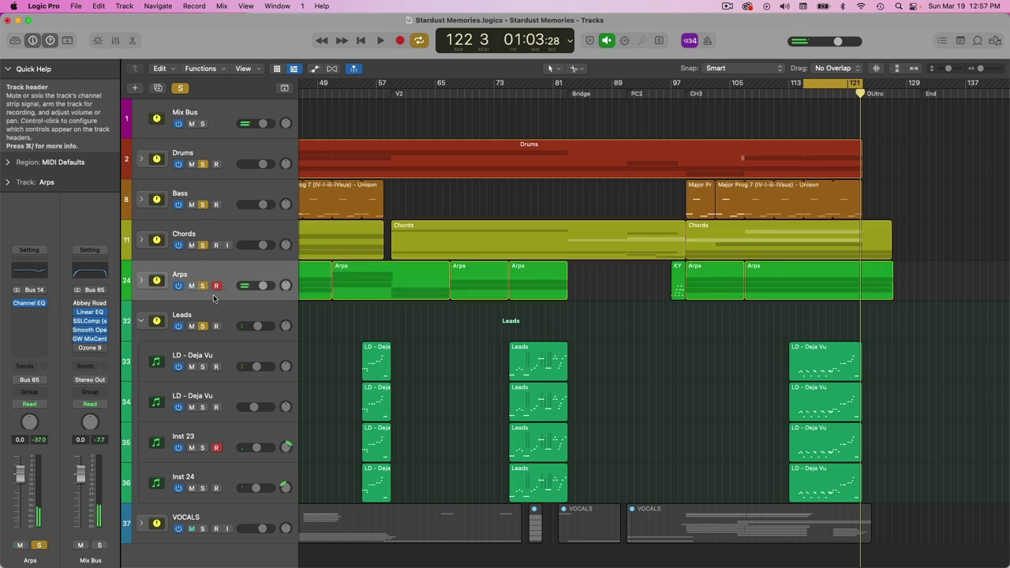
{"action": "left_click", "coordinate": [805, 89]}
{"action": "key", "text": "space"}
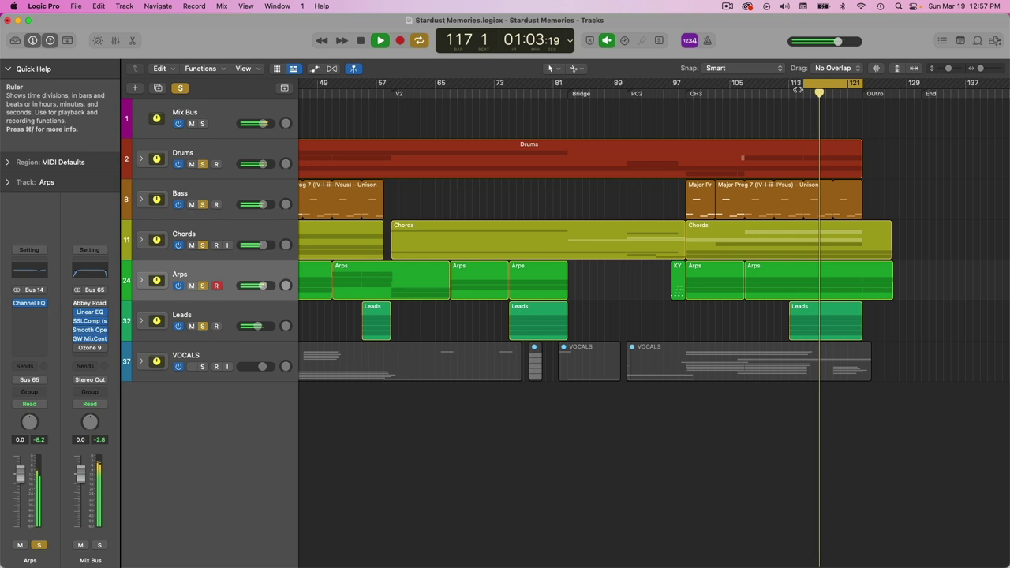
Lower the Leads stack's volume slightly while the soloed stacks play, and stop playback at bar 122
{"action": "left_click", "coordinate": [256, 326]}
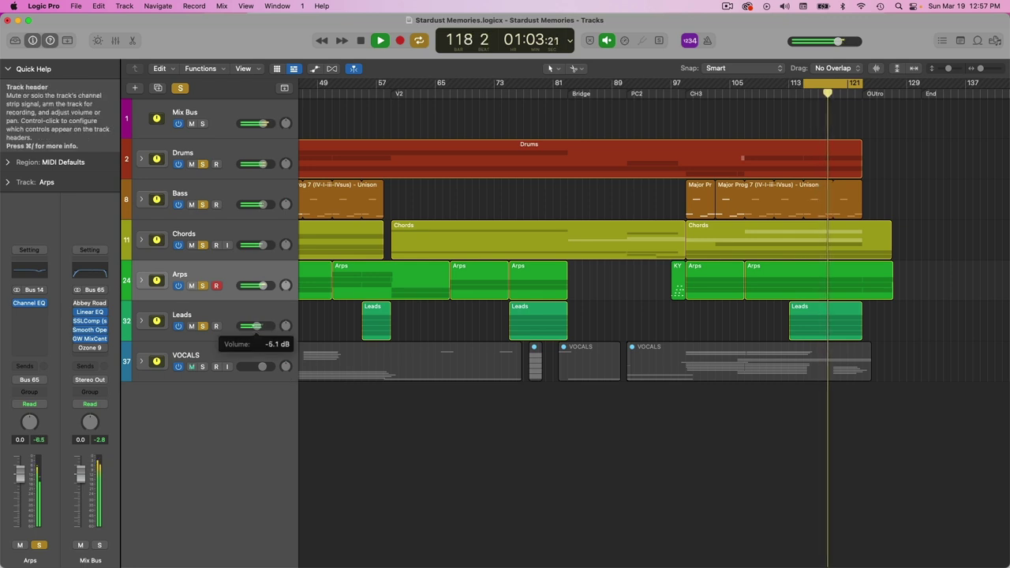
{"action": "left_click_drag", "start_coordinate": [256, 326], "coordinate": [252, 326]}
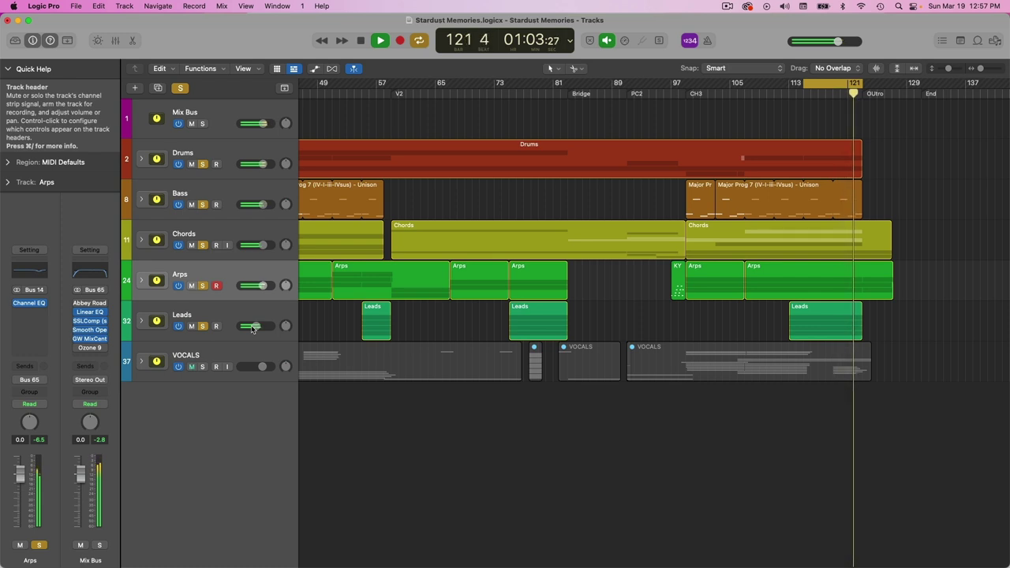
{"action": "key", "text": "space"}
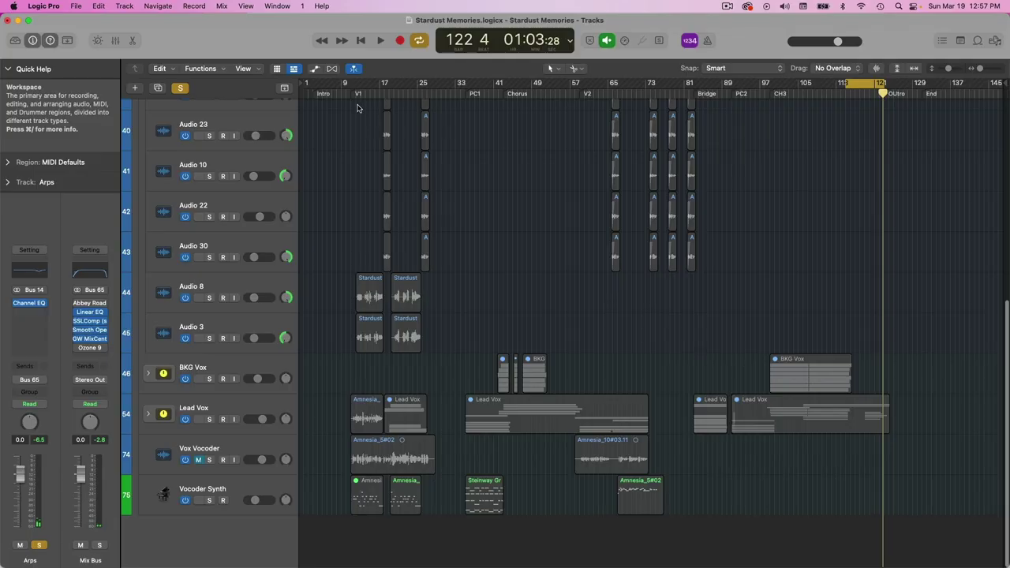
Set the cycle range over the V1 vocal regions, starting at bar 12
{"action": "left_click", "coordinate": [355, 93]}
{"action": "left_click_drag", "start_coordinate": [354, 84], "coordinate": [439, 84]}
{"action": "key", "text": "z"}
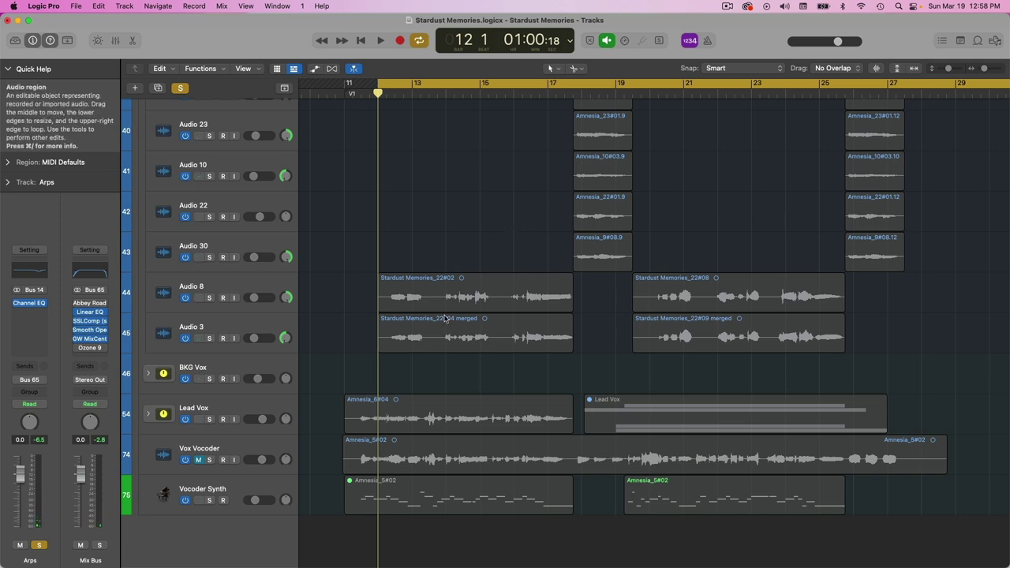
Solo the Lead Vox stack and play the start of the verse vocal
{"action": "left_click", "coordinate": [198, 459]}
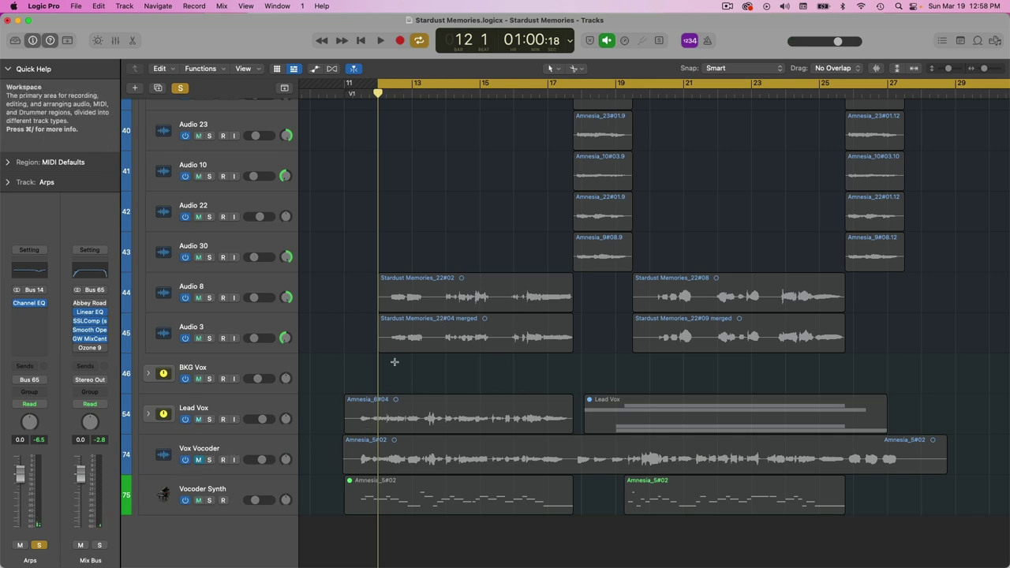
{"action": "scroll", "coordinate": [435, 299], "scroll_direction": "up", "scroll_amount": 2}
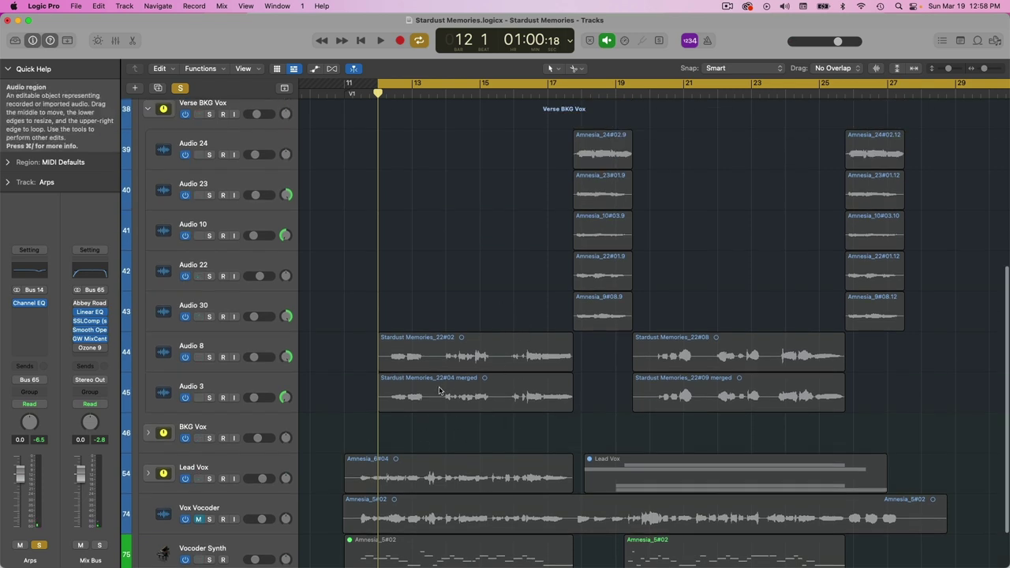
{"action": "scroll", "coordinate": [443, 390], "scroll_direction": "down", "scroll_amount": 2}
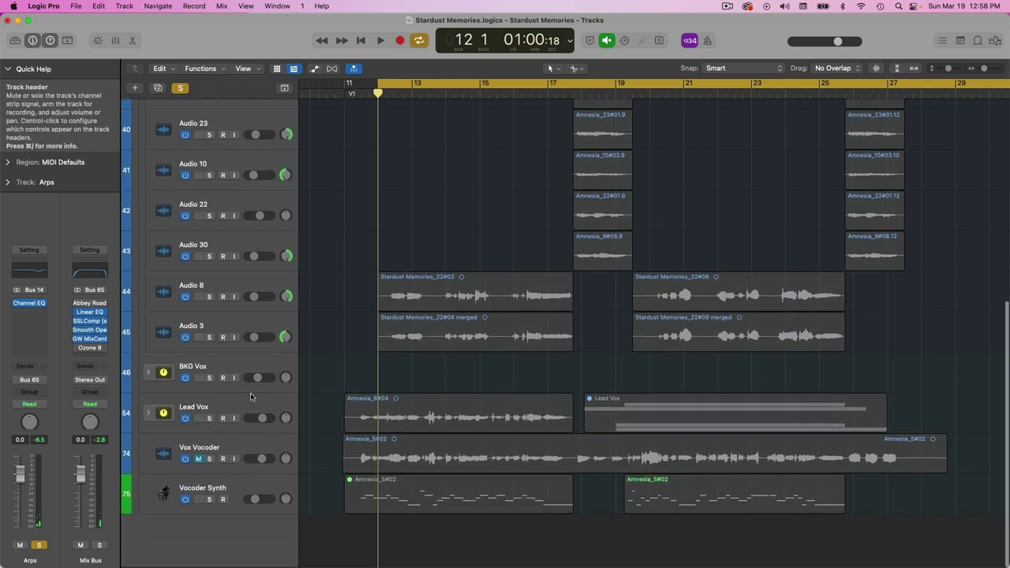
{"action": "left_click", "coordinate": [210, 419]}
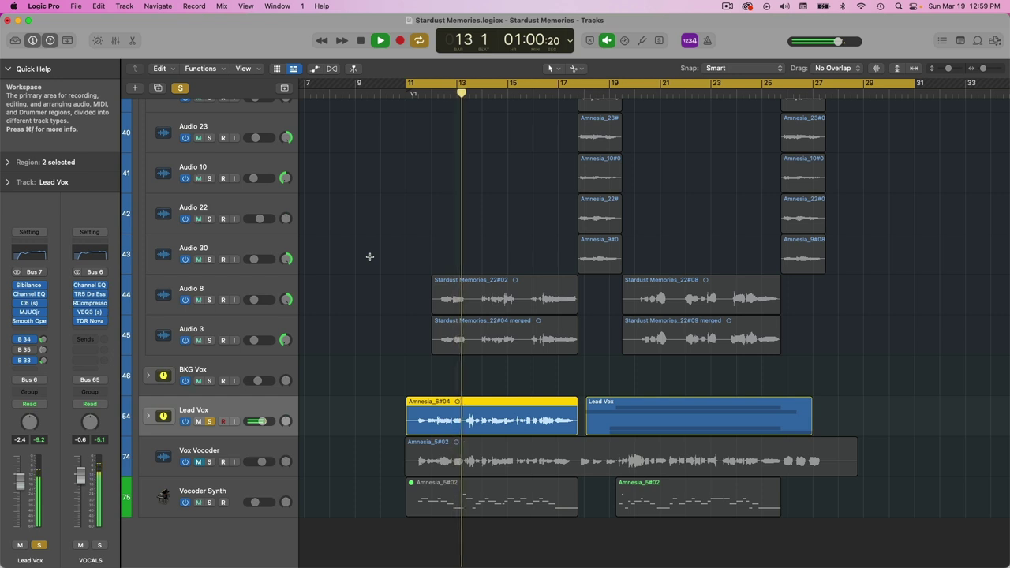
{"action": "key", "text": "space"}
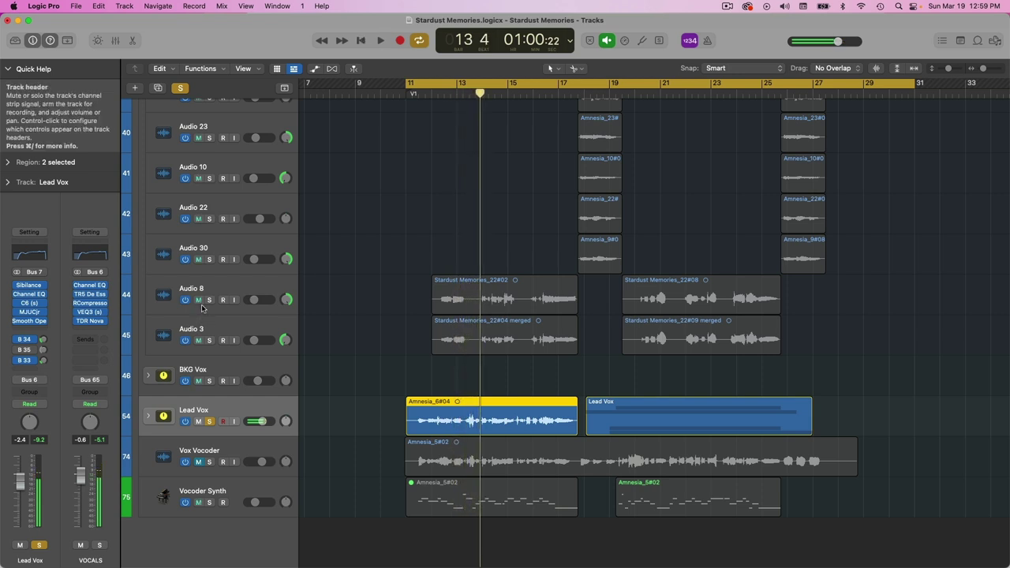
Solo Audio 8 and Audio 3 along with Lead Vox and play them together from bar 11
{"action": "left_click_drag", "start_coordinate": [209, 300], "coordinate": [209, 340]}
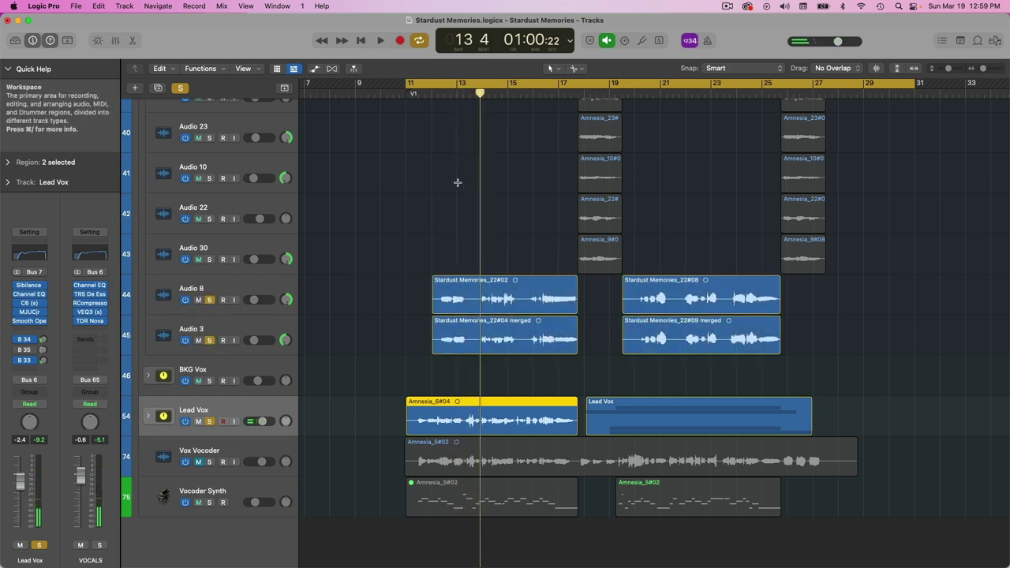
{"action": "left_click_drag", "start_coordinate": [439, 91], "coordinate": [407, 101]}
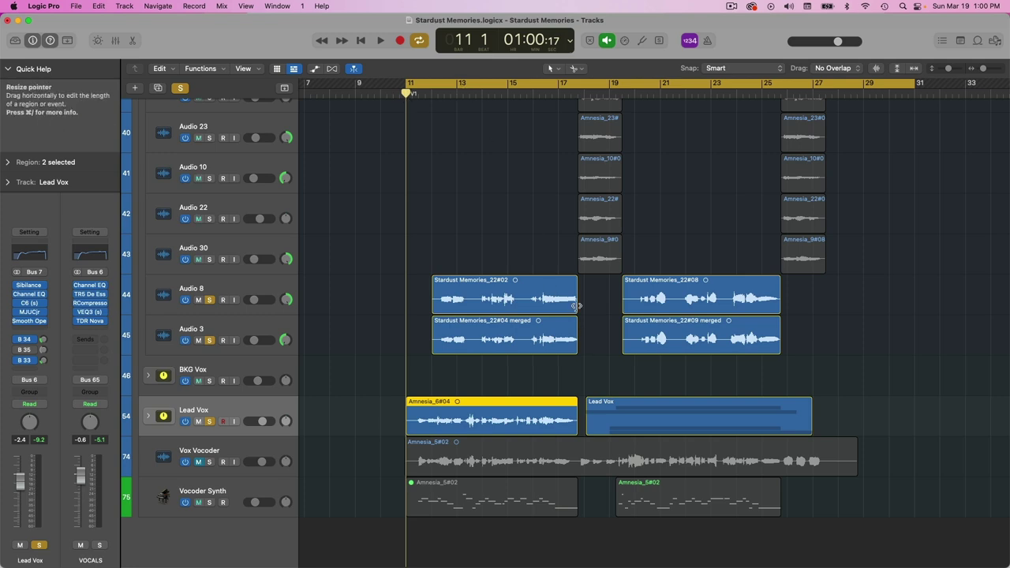
{"action": "left_click", "coordinate": [495, 298]}
{"action": "key", "text": "space"}
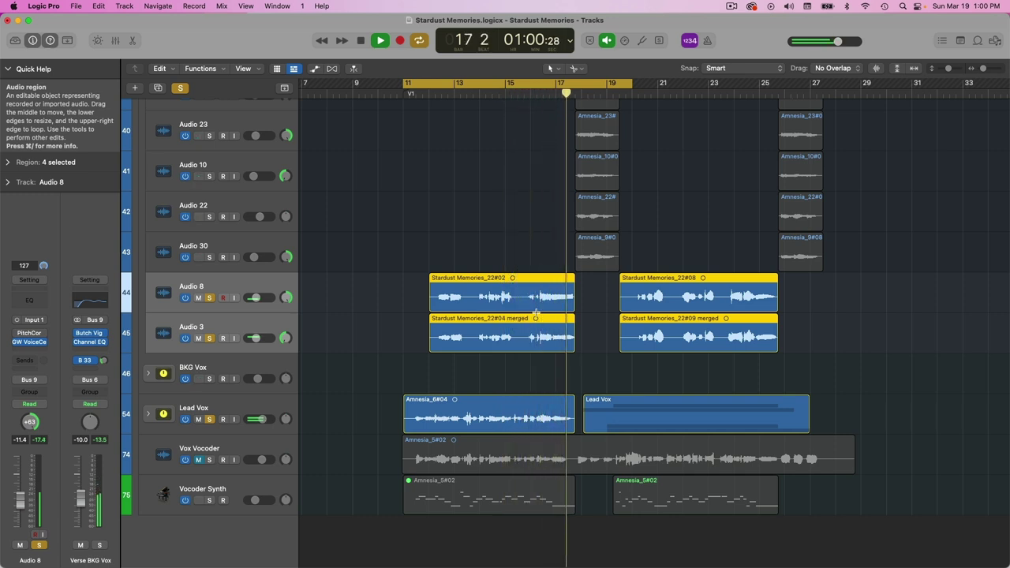
{"action": "key", "text": "space"}
Examine the note pitches of the Stardust Memories_22#04 merged region in Flex Pitch, and shrink the editor pane
{"action": "left_click", "coordinate": [519, 323]}
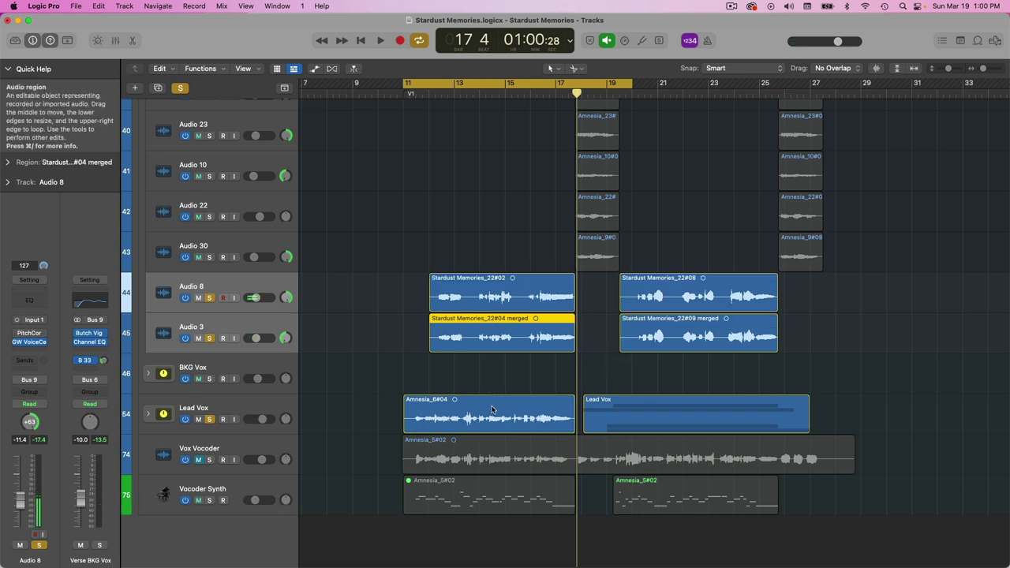
{"action": "double_click", "coordinate": [478, 323]}
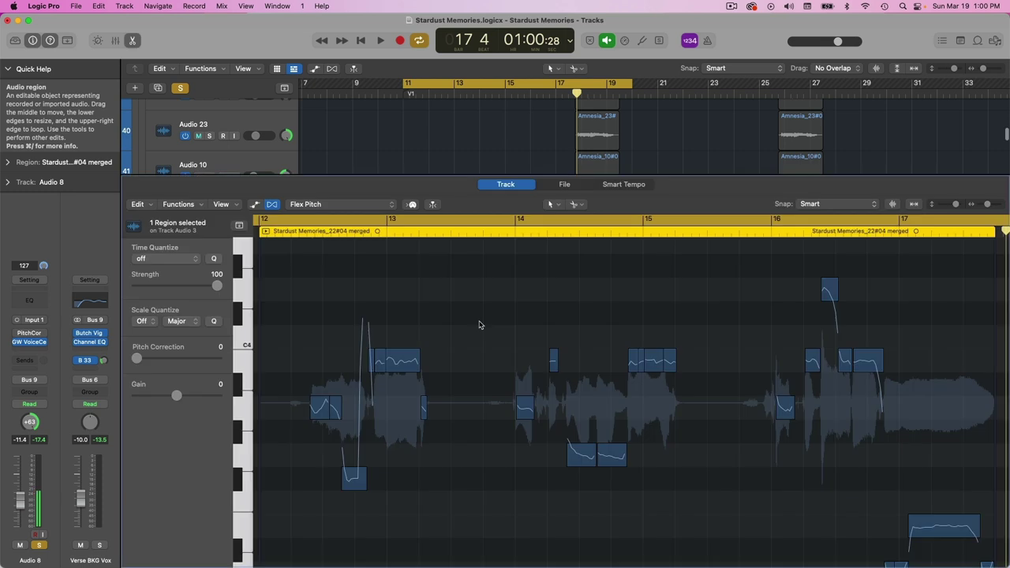
{"action": "scroll", "coordinate": [665, 399], "scroll_direction": "down", "scroll_amount": 2}
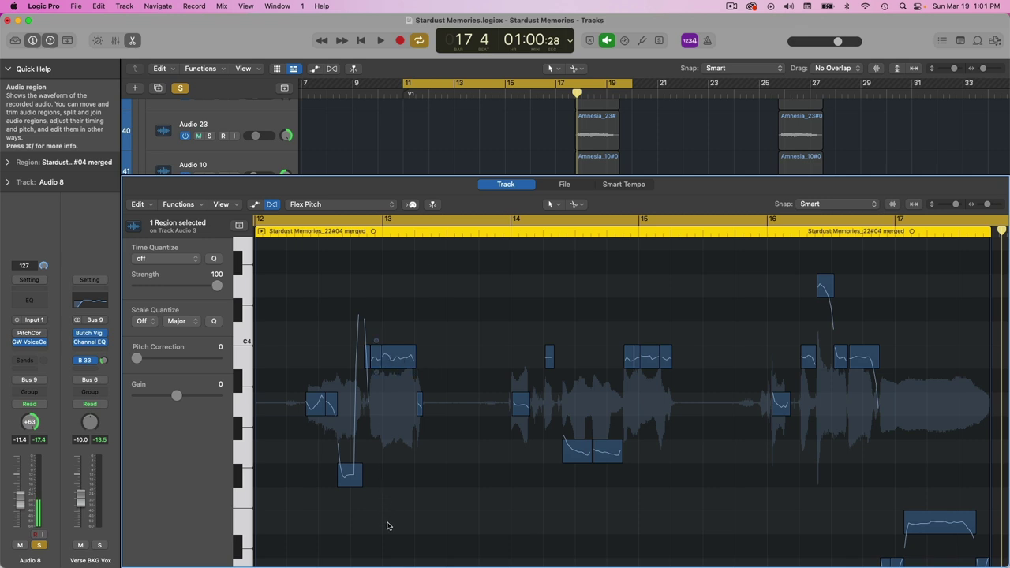
{"action": "scroll", "coordinate": [402, 469], "scroll_direction": "down", "scroll_amount": 2}
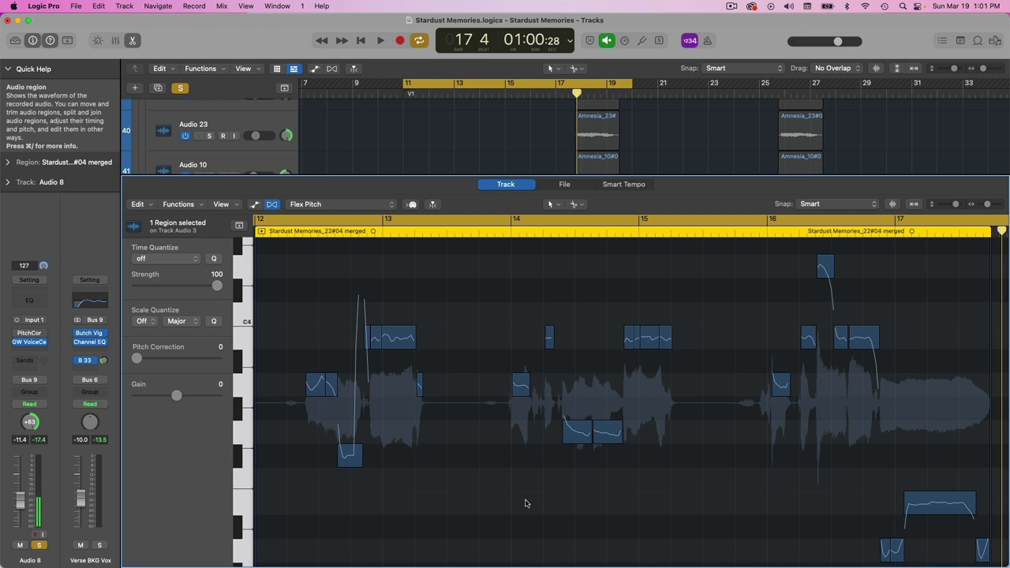
{"action": "scroll", "coordinate": [526, 501], "scroll_direction": "down", "scroll_amount": 2}
{"action": "scroll", "coordinate": [525, 501], "scroll_direction": "up", "scroll_amount": 3}
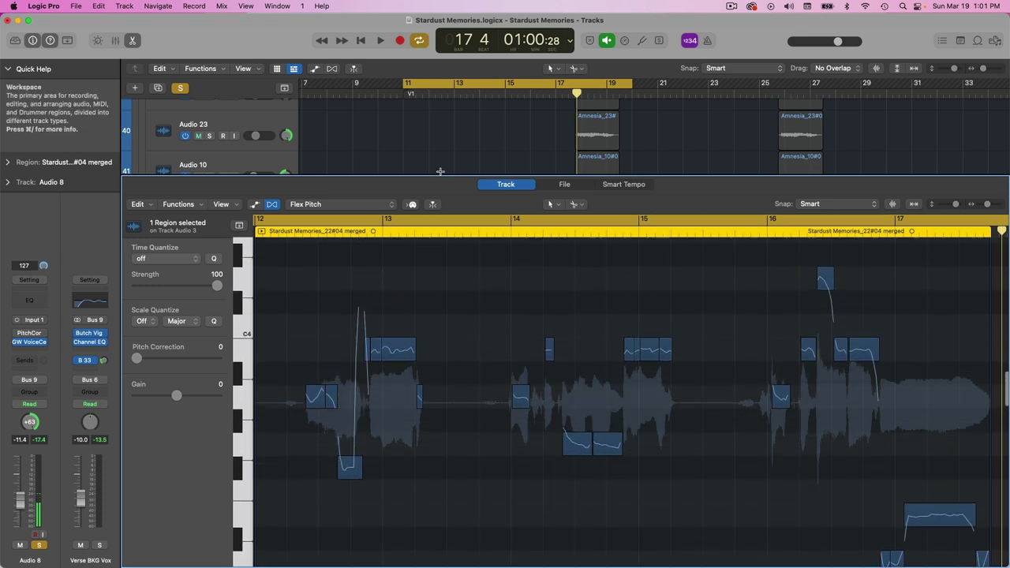
{"action": "left_click_drag", "start_coordinate": [439, 175], "coordinate": [440, 485]}
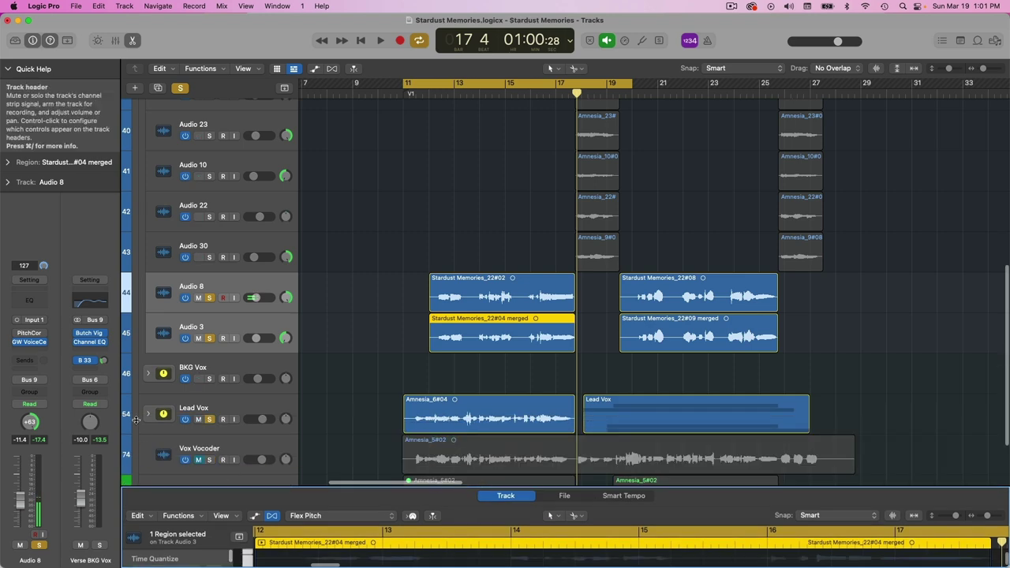
Play the Audio 8 and Audio 3 harmonies through bar 17 without Lead Vox
{"action": "left_click", "coordinate": [353, 244]}
{"action": "scroll", "coordinate": [353, 245], "scroll_direction": "down", "scroll_amount": 3}
{"action": "key", "text": "space"}
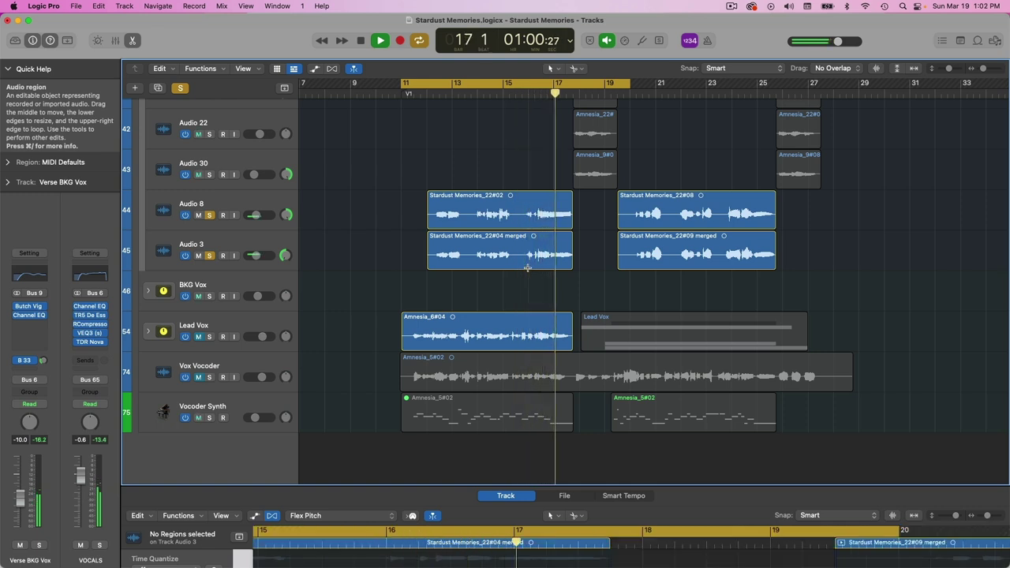
{"action": "key", "text": "space"}
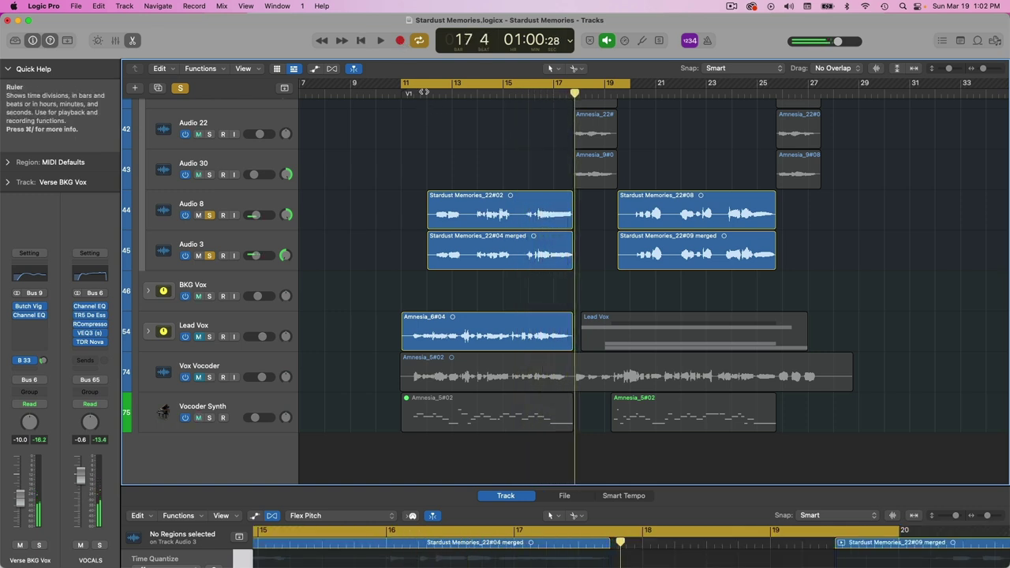
Solo Lead Vox again and play it with the two harmony tracks from bar 11
{"action": "left_click", "coordinate": [401, 93]}
{"action": "left_click", "coordinate": [211, 338]}
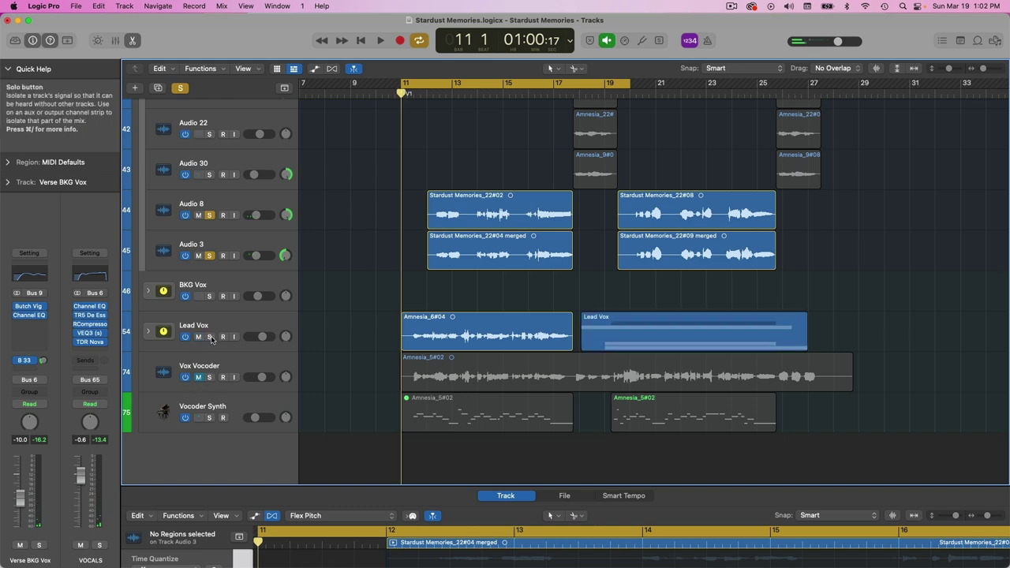
{"action": "key", "text": "space"}
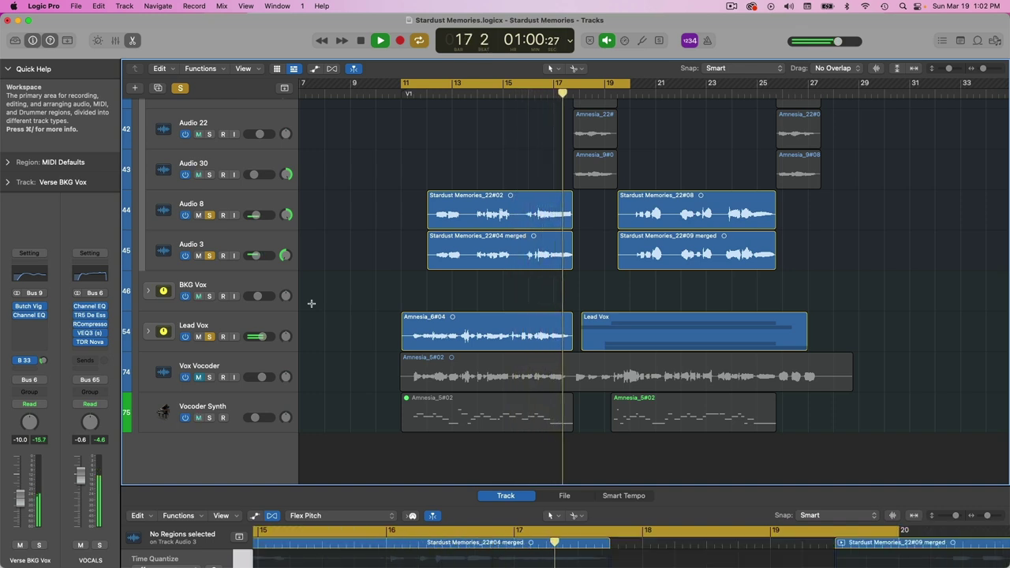
{"action": "key", "text": "space"}
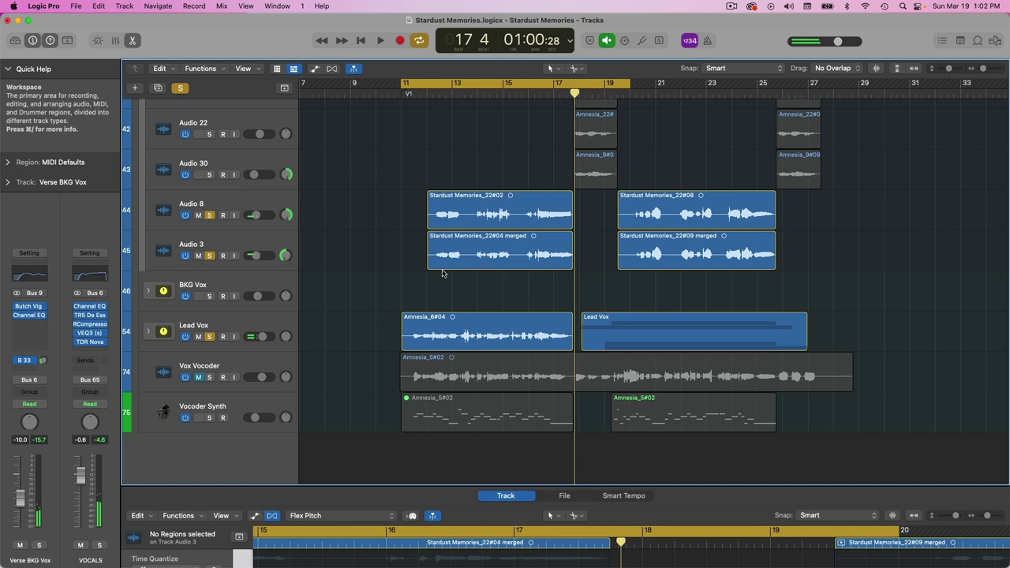
Turn off cycle playback and solo Audio 23, Audio 10, Audio 22 and Audio 30, with the playhead just before bar 18
{"action": "scroll", "coordinate": [490, 224], "scroll_direction": "up", "scroll_amount": 2}
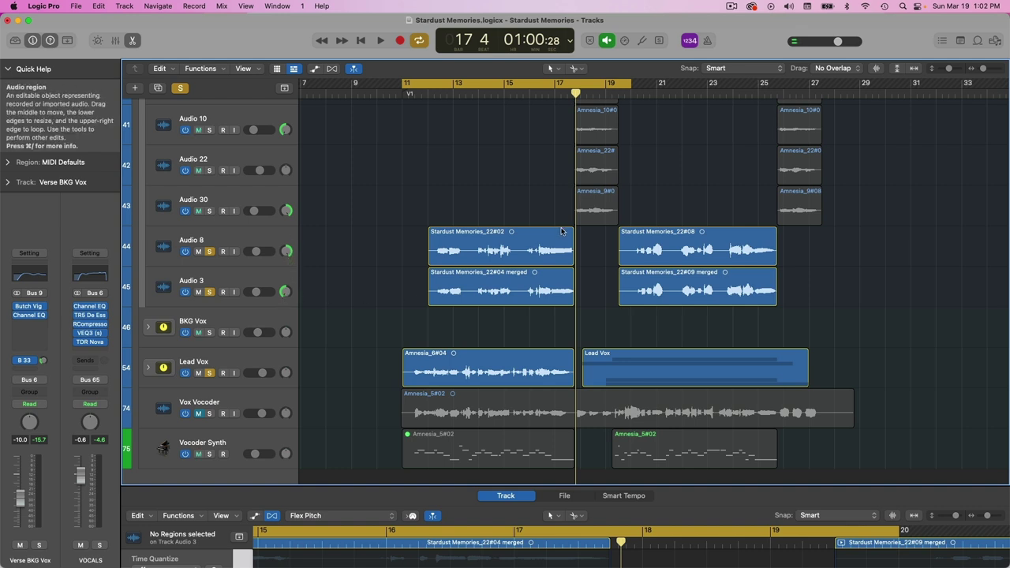
{"action": "scroll", "coordinate": [561, 231], "scroll_direction": "up", "scroll_amount": 5}
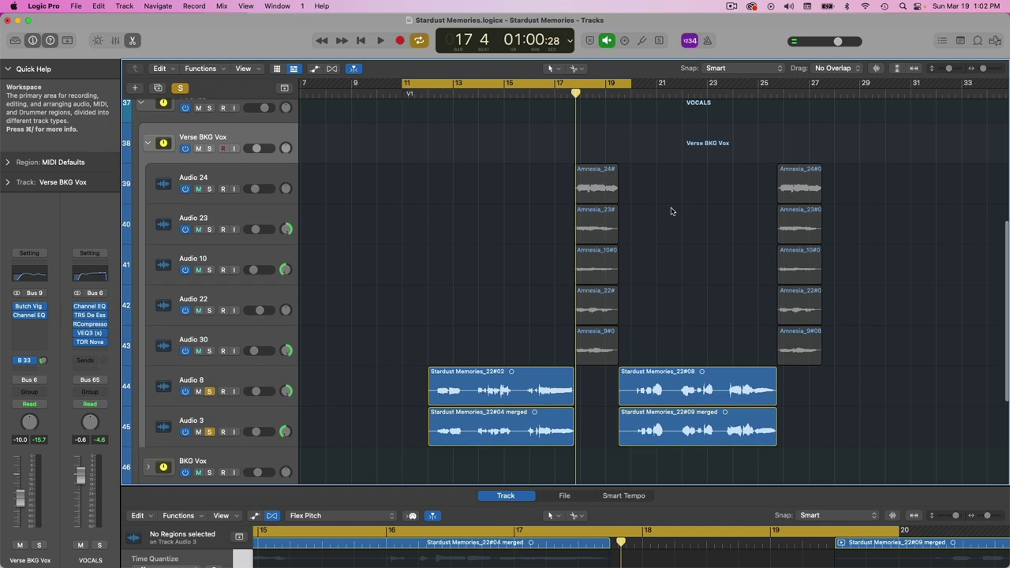
{"action": "left_click", "coordinate": [582, 92]}
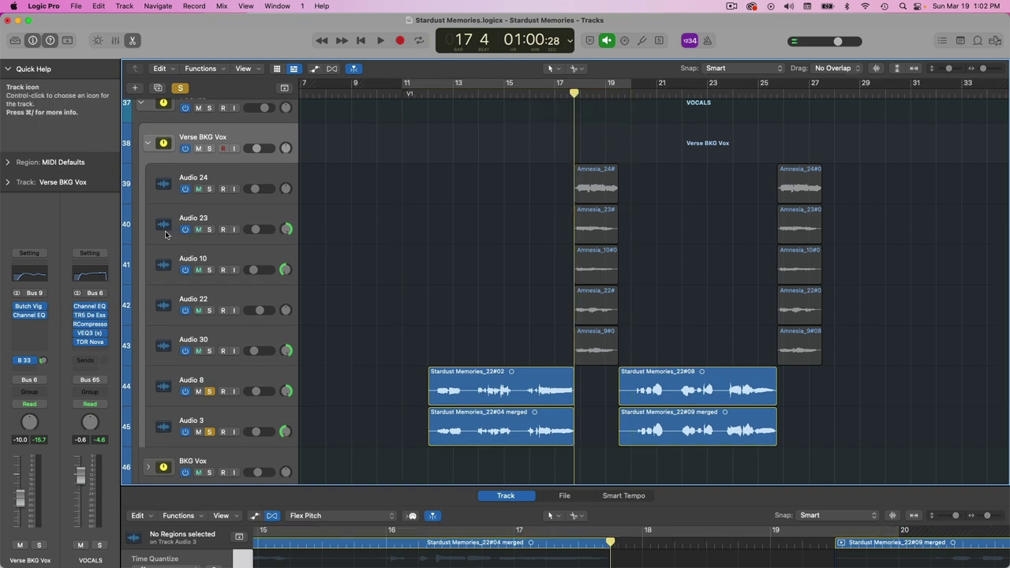
{"action": "left_click", "coordinate": [237, 165]}
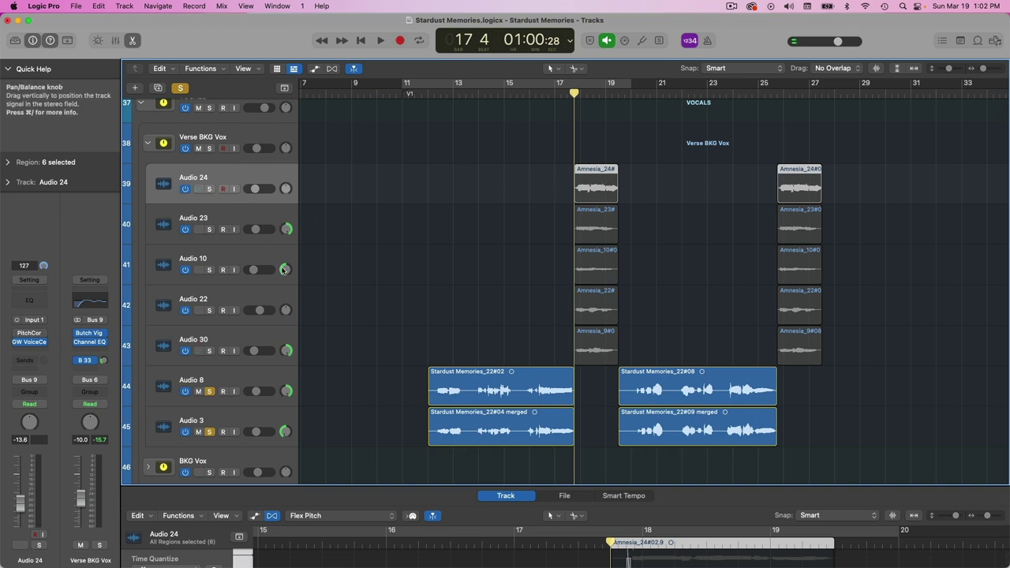
{"action": "left_click", "coordinate": [347, 314]}
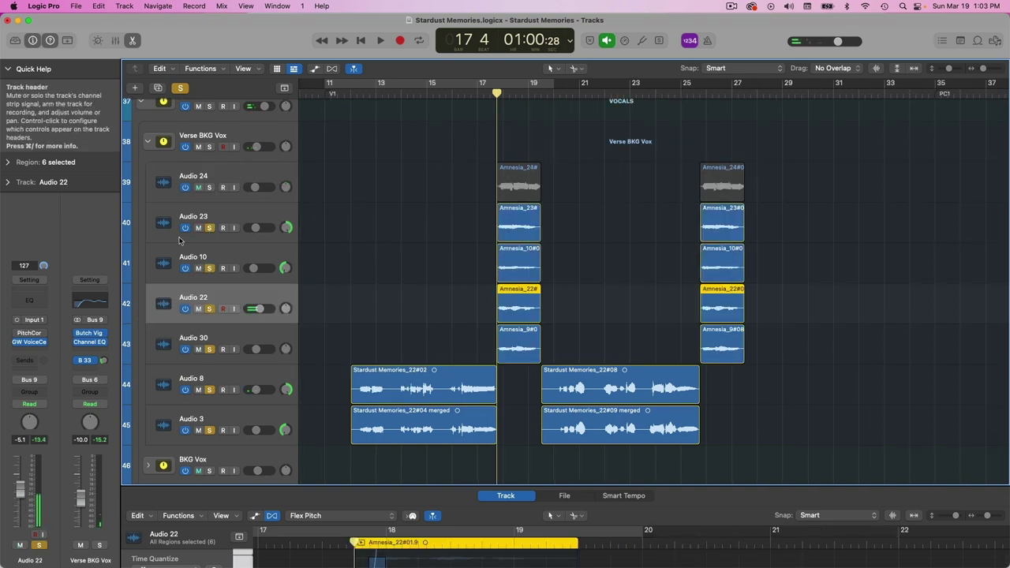
Play the soloed backing vocals from just before bar 18 and add Audio 24 to the solo
{"action": "key", "text": "space"}
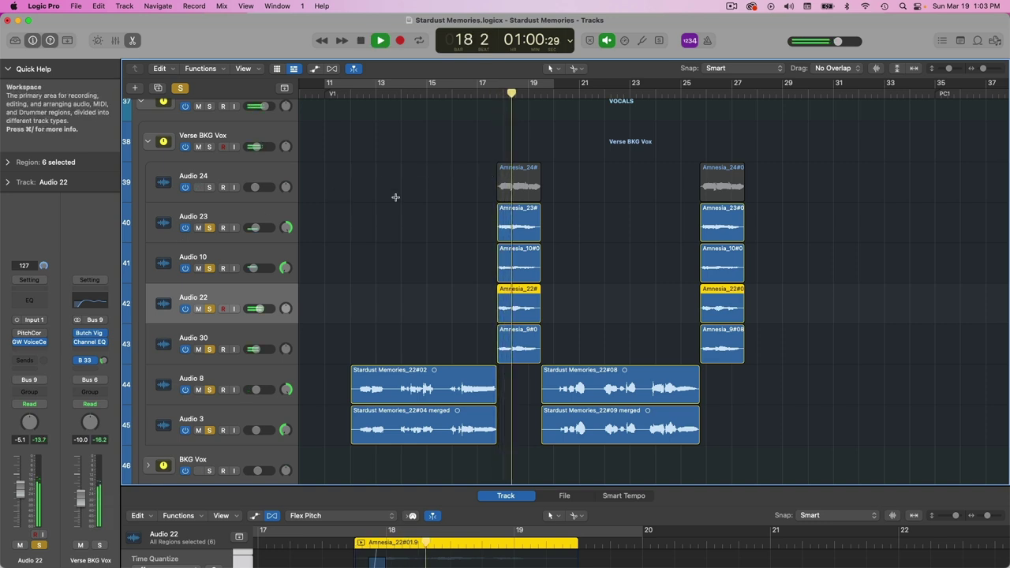
{"action": "left_click", "coordinate": [209, 187]}
{"action": "key", "text": "space"}
Set the De-Esser to 100 in the Butch Vig Vocals plug-in on the Verse BKG Vox stack and close the plug-in
{"action": "left_click", "coordinate": [261, 131]}
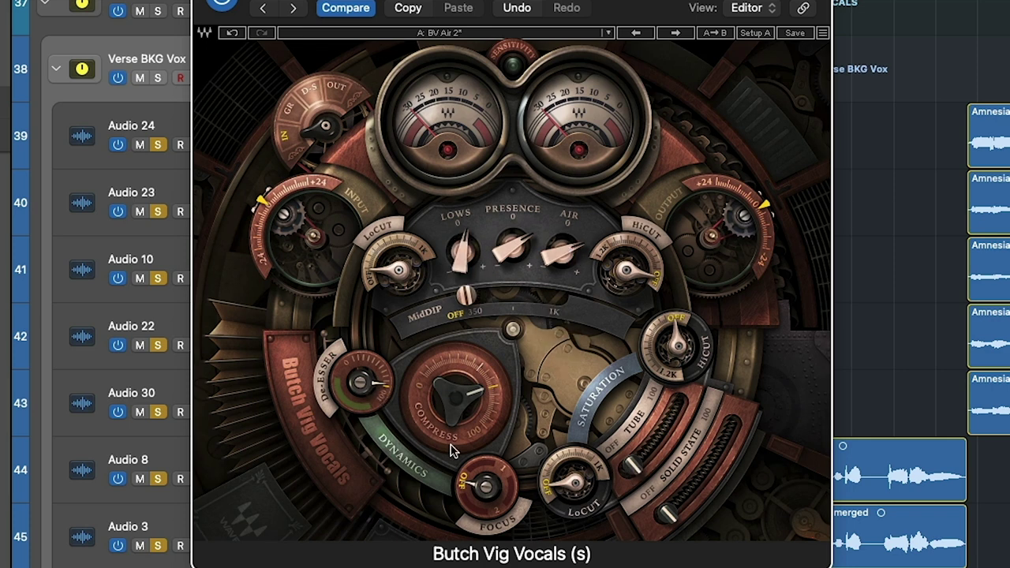
{"action": "left_click_drag", "start_coordinate": [457, 418], "coordinate": [452, 407]}
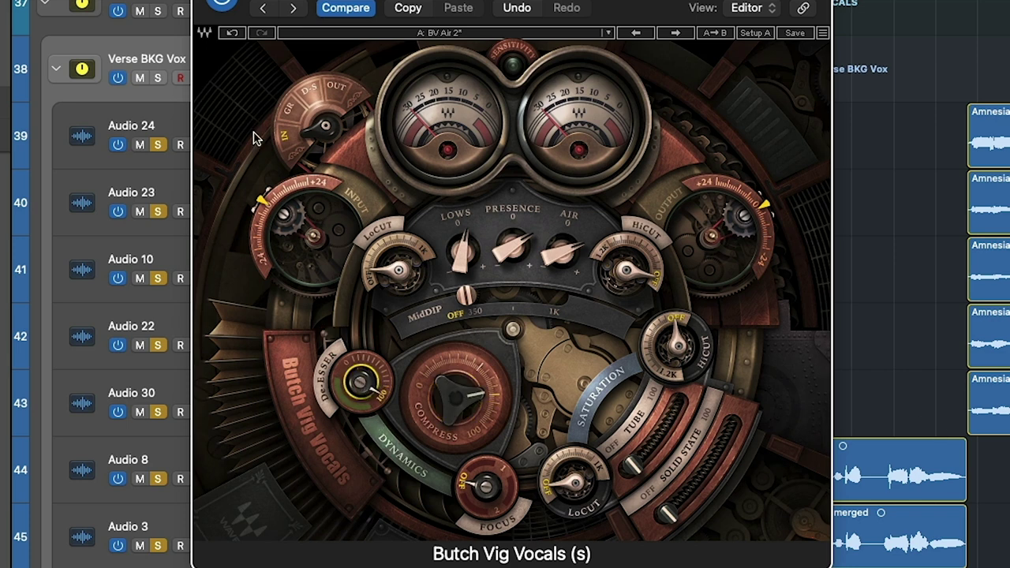
{"action": "key", "text": "super+w"}
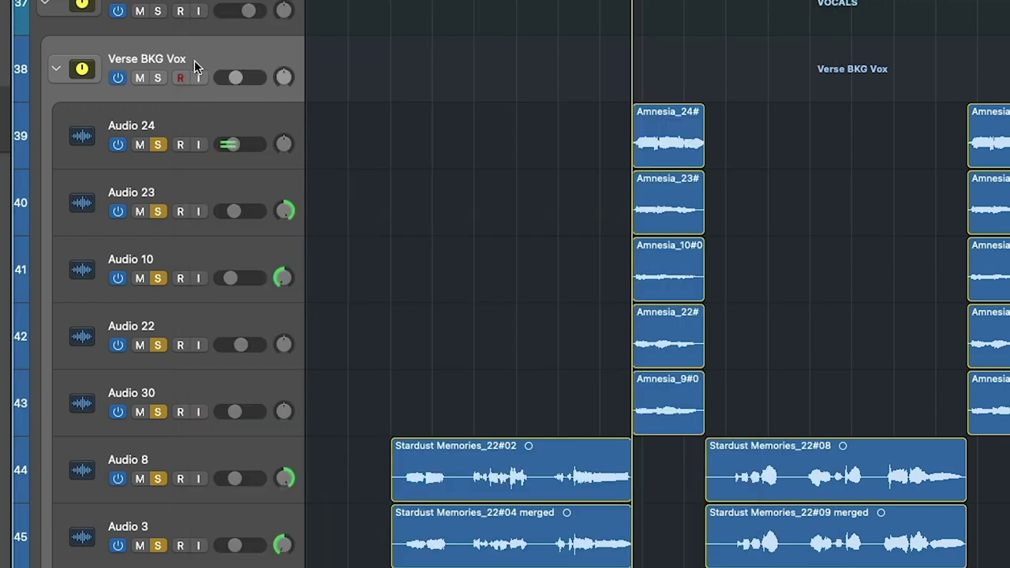
Play the verse backing vocals together with Lead Vox up to bar 19
{"action": "scroll", "coordinate": [755, 123], "scroll_direction": "down", "scroll_amount": 5}
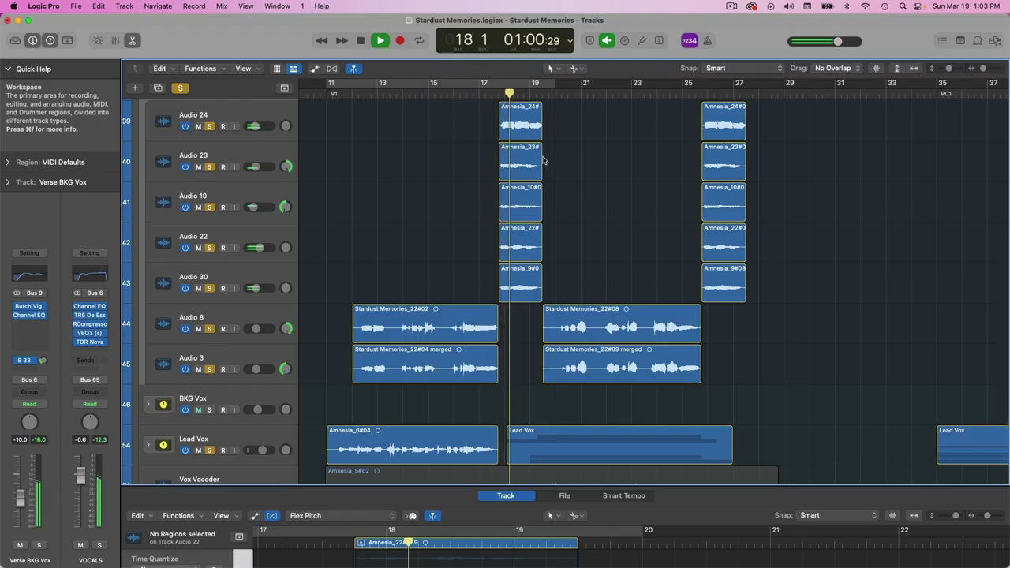
{"action": "key", "text": "space"}
{"action": "scroll", "coordinate": [543, 160], "scroll_direction": "up", "scroll_amount": 1}
Examine the individual tracks inside the expanded Lead Vox stack, selecting Audio 11
{"action": "scroll", "coordinate": [534, 269], "scroll_direction": "down", "scroll_amount": 10}
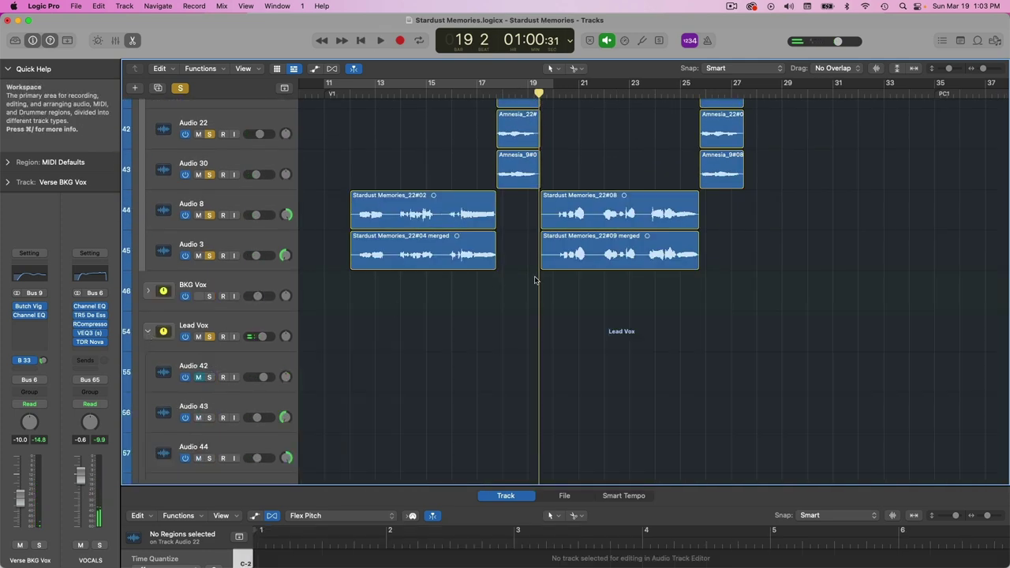
{"action": "scroll", "coordinate": [534, 277], "scroll_direction": "down", "scroll_amount": 5}
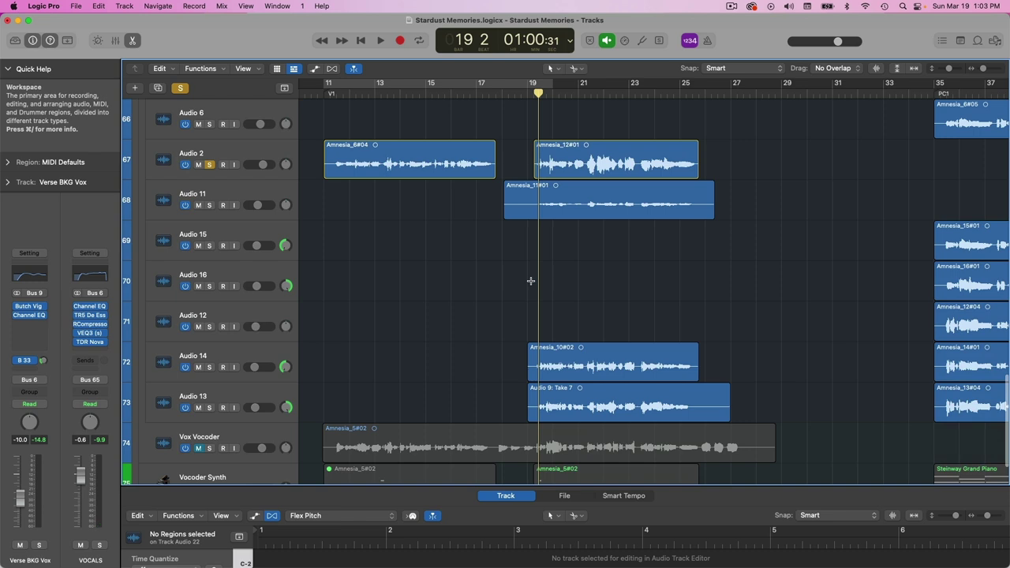
{"action": "scroll", "coordinate": [531, 280], "scroll_direction": "up", "scroll_amount": 2}
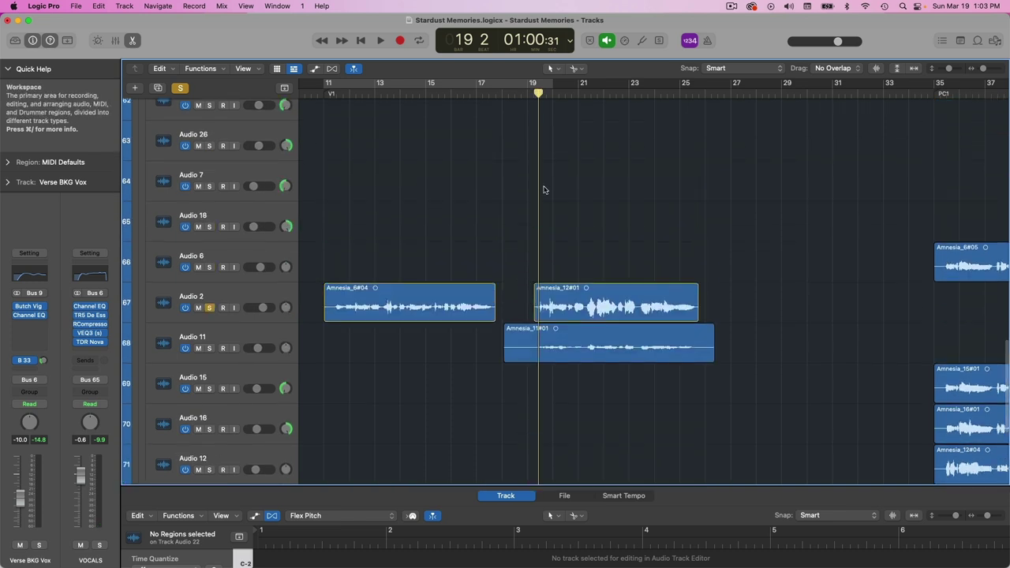
{"action": "scroll", "coordinate": [538, 188], "scroll_direction": "down", "scroll_amount": 2}
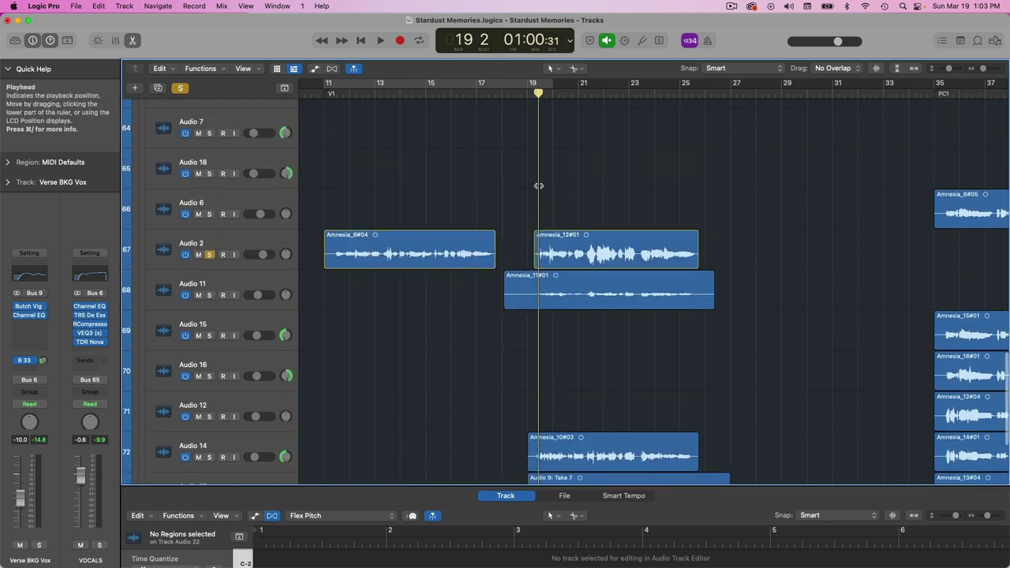
{"action": "scroll", "coordinate": [432, 307], "scroll_direction": "down", "scroll_amount": 1}
{"action": "left_click", "coordinate": [244, 258]}
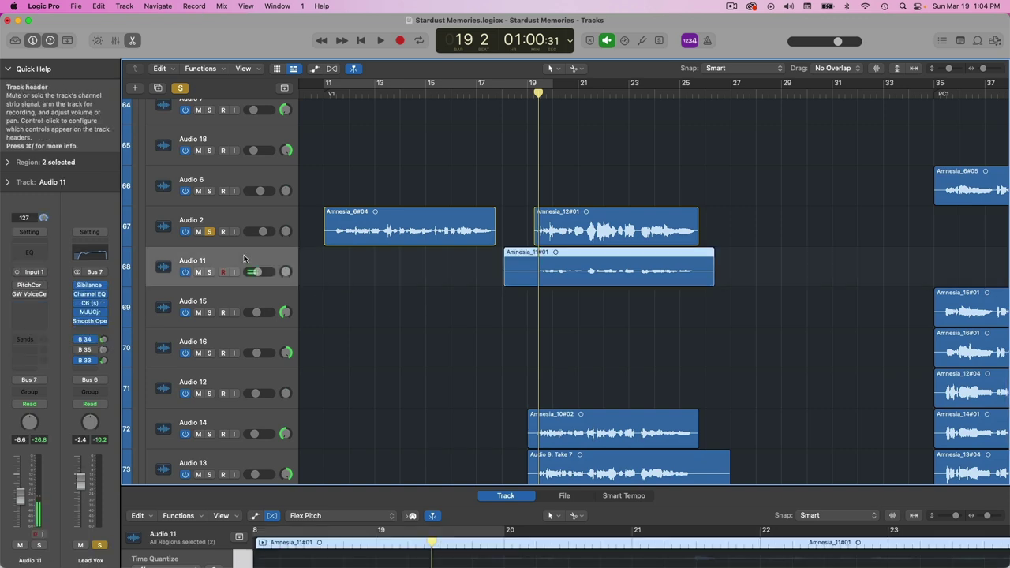
{"action": "scroll", "coordinate": [372, 254], "scroll_direction": "up", "scroll_amount": 10}
{"action": "scroll", "coordinate": [372, 255], "scroll_direction": "left", "scroll_amount": 2}
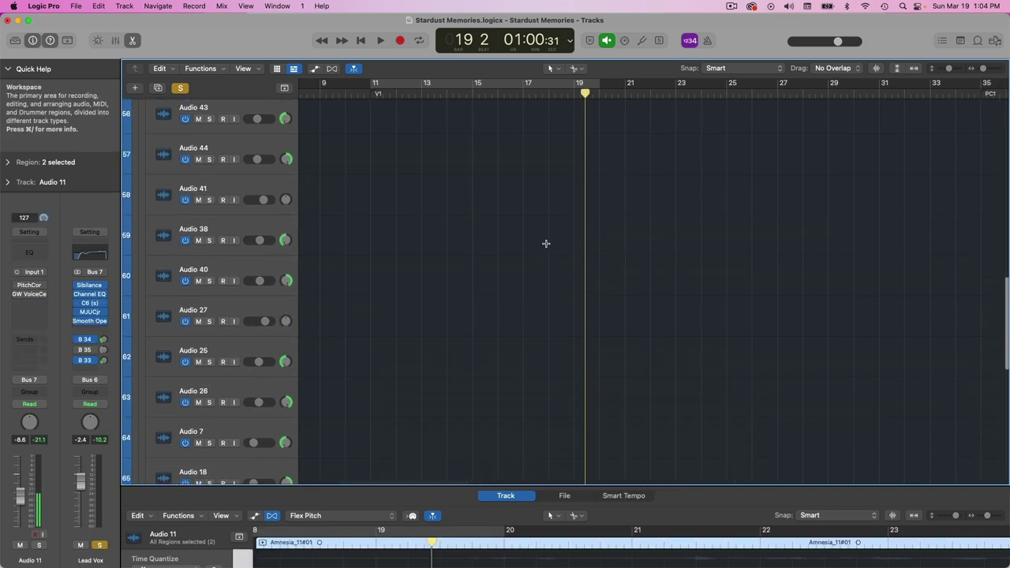
Play the soloed vocals from bar 18 and mute Audio 14 and Audio 13 in the Lead Vox stack
{"action": "scroll", "coordinate": [562, 257], "scroll_direction": "up", "scroll_amount": 2}
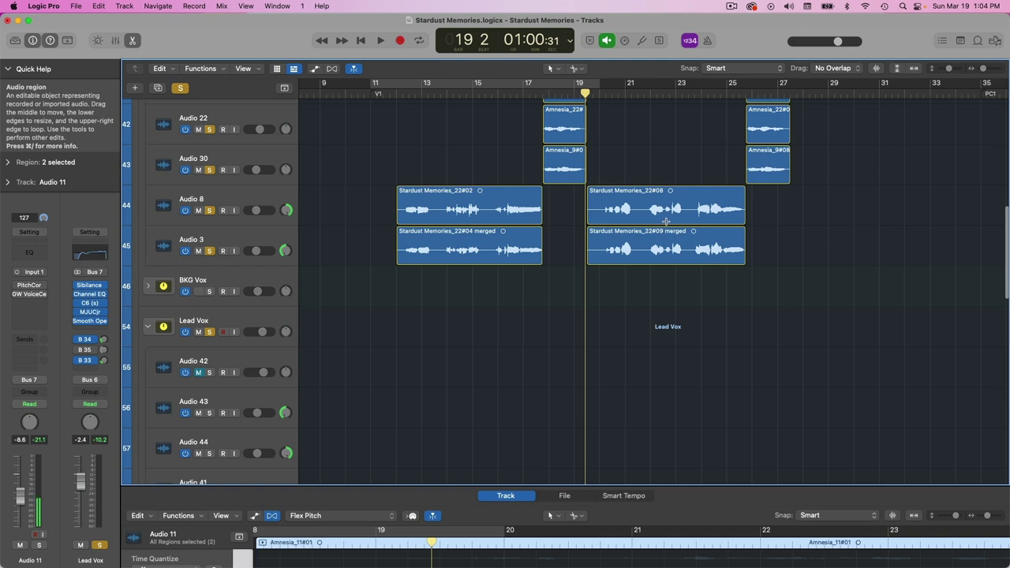
{"action": "scroll", "coordinate": [647, 236], "scroll_direction": "down", "scroll_amount": 15}
{"action": "scroll", "coordinate": [622, 308], "scroll_direction": "down", "scroll_amount": 3}
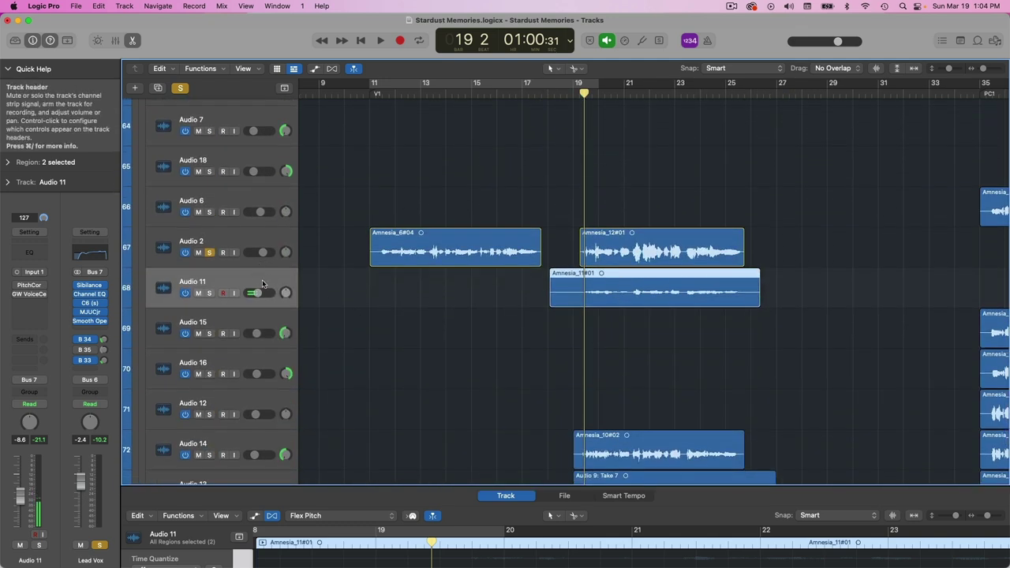
{"action": "key", "text": "space"}
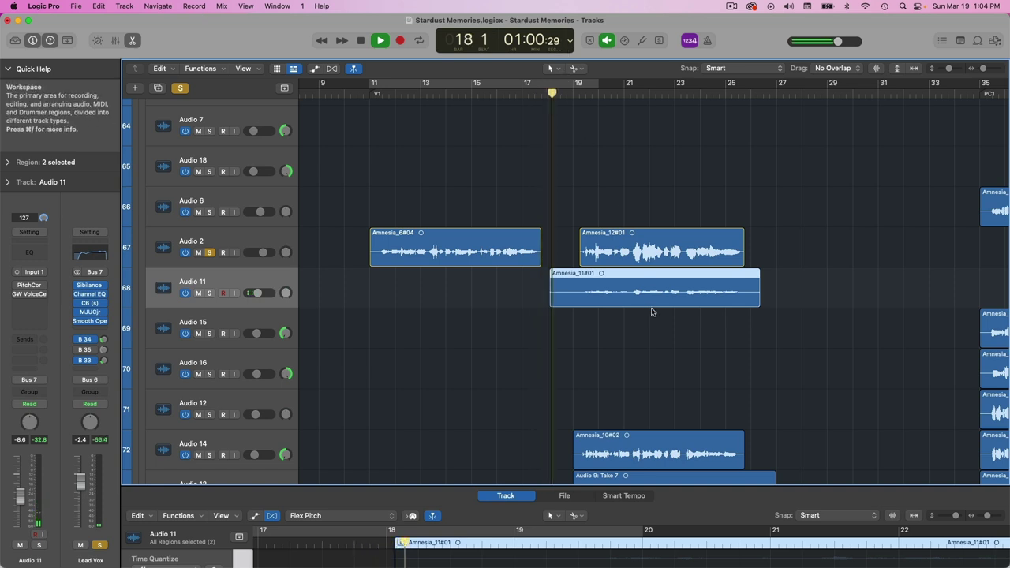
{"action": "scroll", "coordinate": [651, 312], "scroll_direction": "down", "scroll_amount": 3}
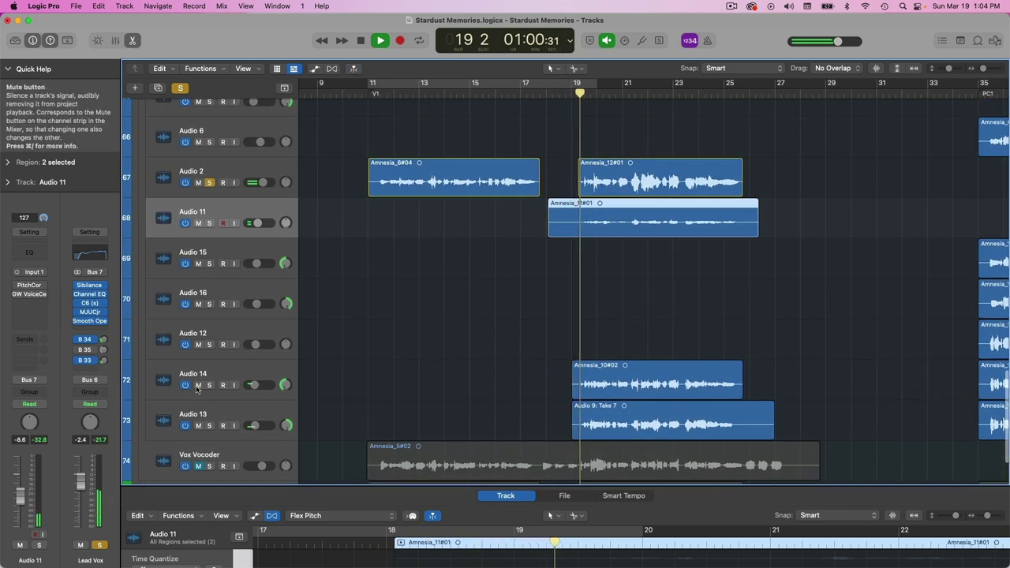
{"action": "left_click_drag", "start_coordinate": [198, 384], "coordinate": [198, 426]}
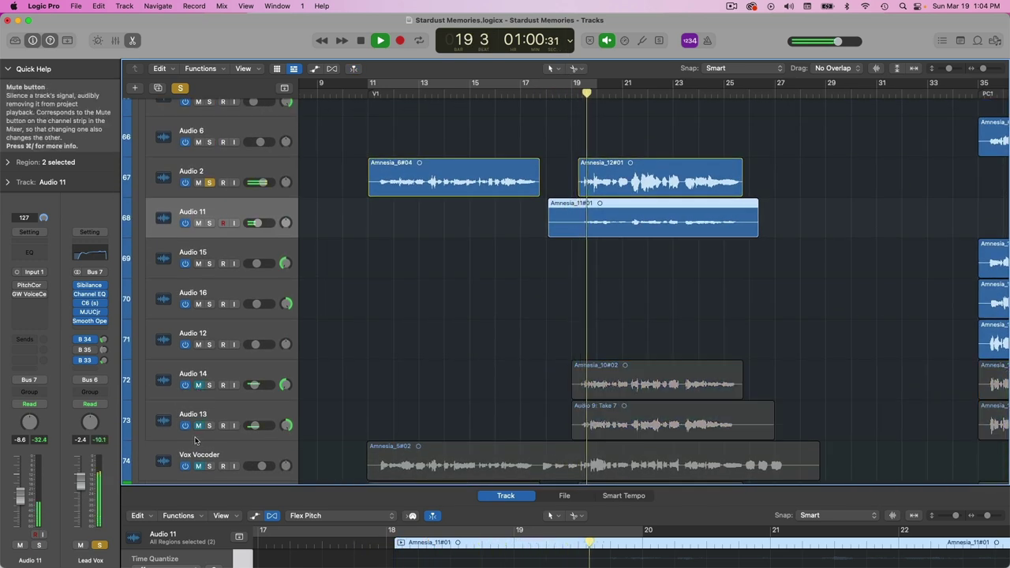
Clear every solo in the project and solo only Audio 11 in the Lead Vox stack
{"action": "left_click", "coordinate": [209, 226]}
{"action": "scroll", "coordinate": [256, 217], "scroll_direction": "up", "scroll_amount": 5}
{"action": "scroll", "coordinate": [257, 217], "scroll_direction": "up", "scroll_amount": 10}
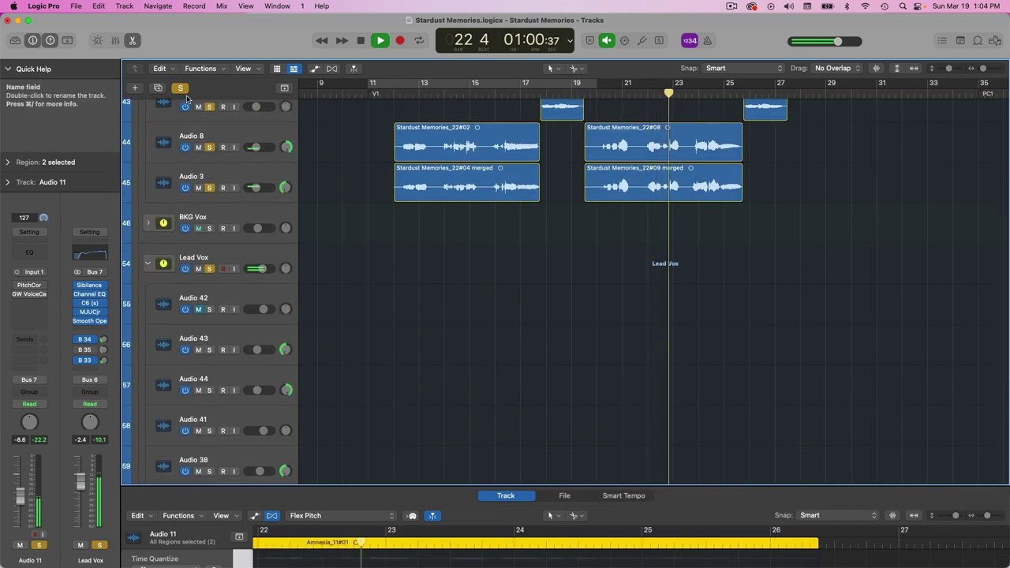
{"action": "left_click", "coordinate": [181, 87]}
{"action": "scroll", "coordinate": [204, 312], "scroll_direction": "down", "scroll_amount": 12}
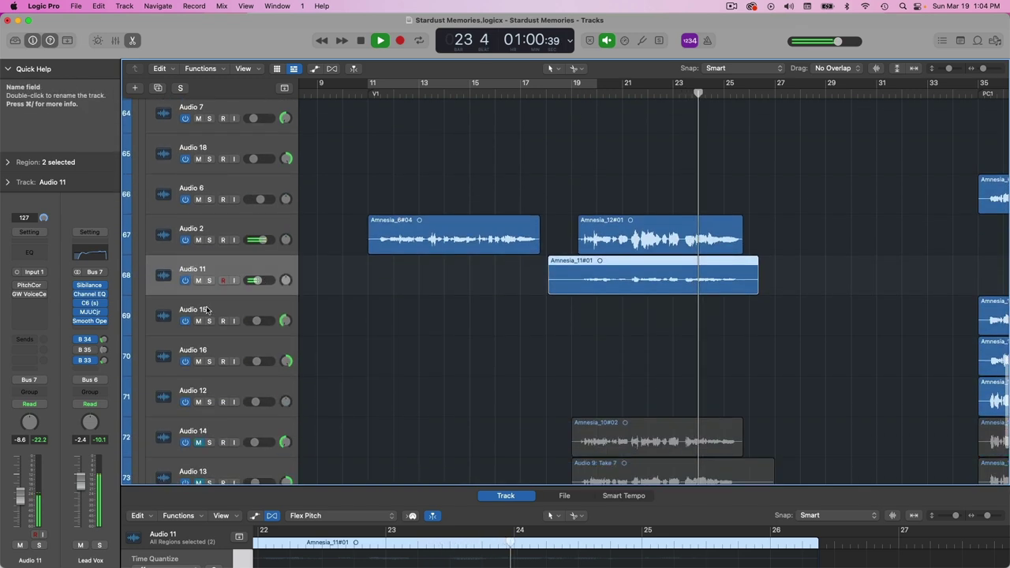
{"action": "left_click", "coordinate": [209, 280]}
Play Audio 11 on its own from about bar 19 and stop at bar 23
{"action": "left_click", "coordinate": [580, 93]}
{"action": "scroll", "coordinate": [637, 264], "scroll_direction": "right", "scroll_amount": 2}
{"action": "scroll", "coordinate": [638, 264], "scroll_direction": "right", "scroll_amount": 1}
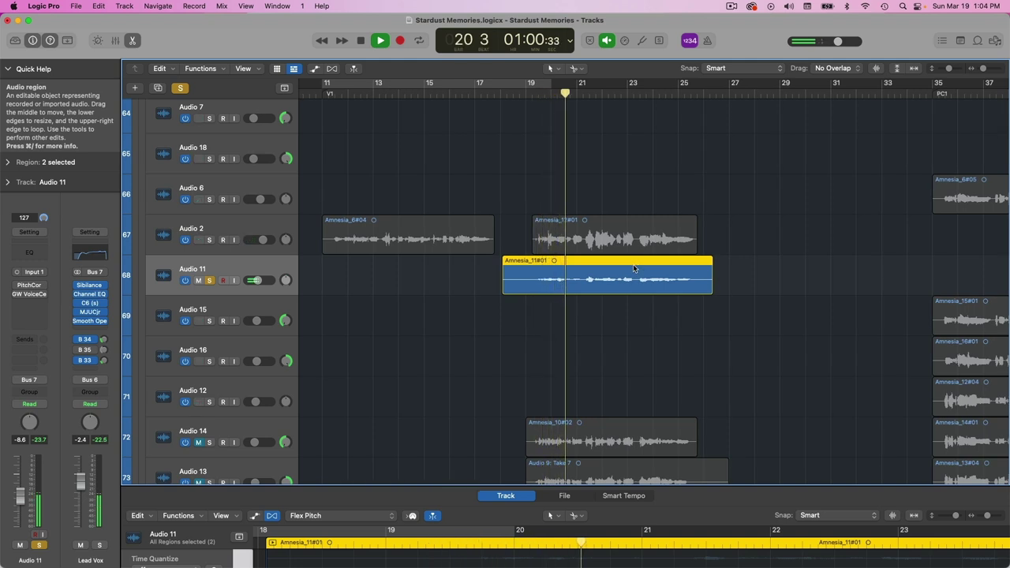
{"action": "scroll", "coordinate": [633, 268], "scroll_direction": "right", "scroll_amount": 2}
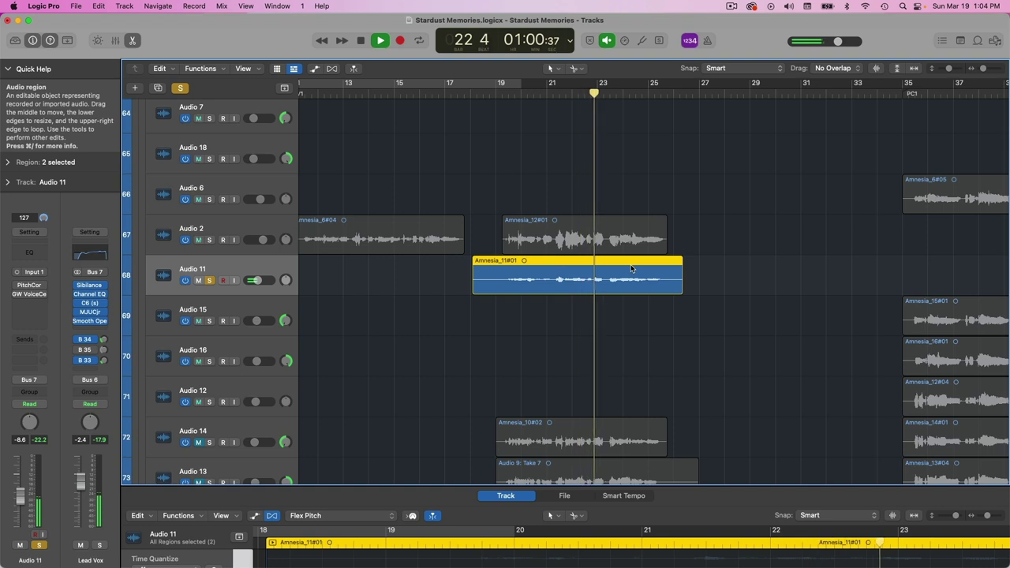
{"action": "key", "text": "space"}
Enlarge the audio editor and fit the Flex Pitch notes of the Amnesia_11#01 region in view
{"action": "key", "text": "e"}
{"action": "key", "text": "e"}
{"action": "left_click_drag", "start_coordinate": [575, 487], "coordinate": [575, 129]}
{"action": "left_click", "coordinate": [982, 159]}
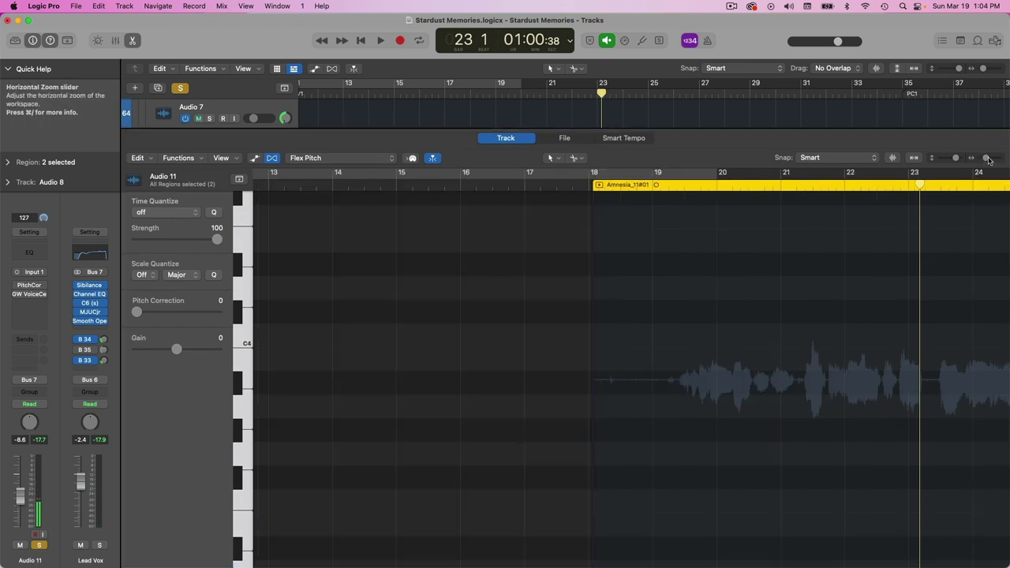
{"action": "key", "text": "z"}
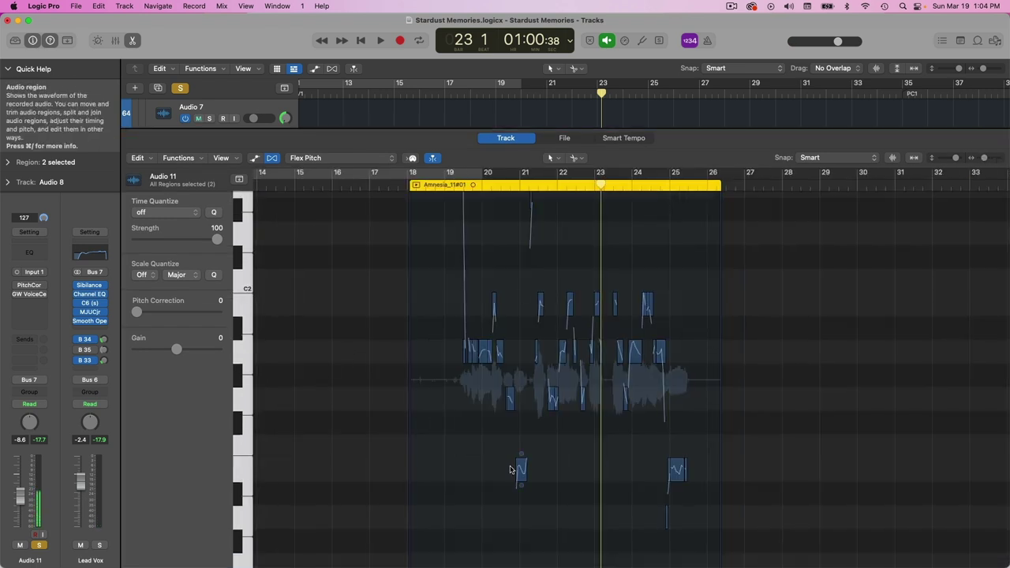
Select the low notes near bars 21 and 25 of Amnesia_11#01 and examine the region's Flex Pitch notes
{"action": "left_click", "coordinate": [246, 467]}
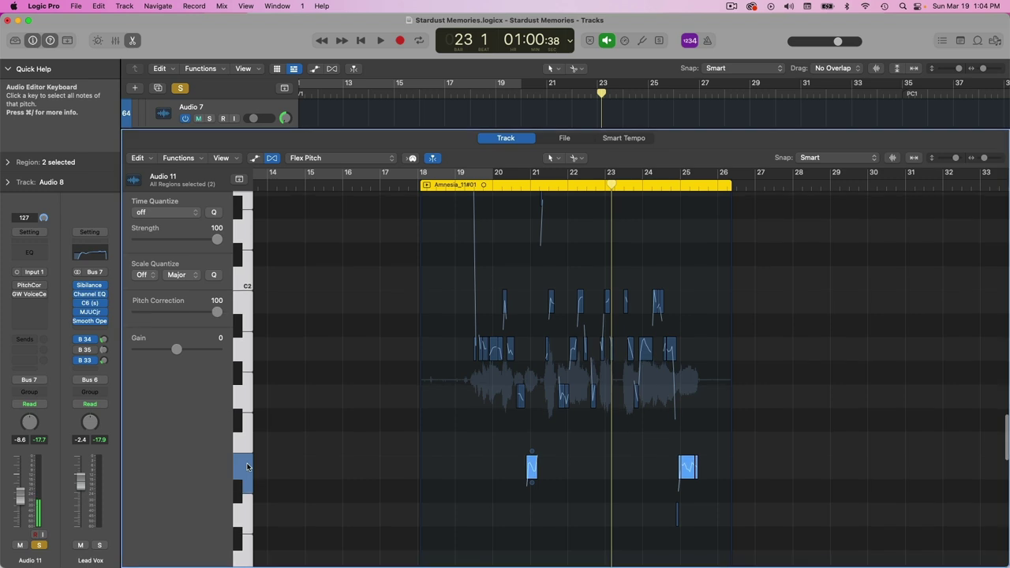
{"action": "scroll", "coordinate": [247, 467], "scroll_direction": "down", "scroll_amount": 5}
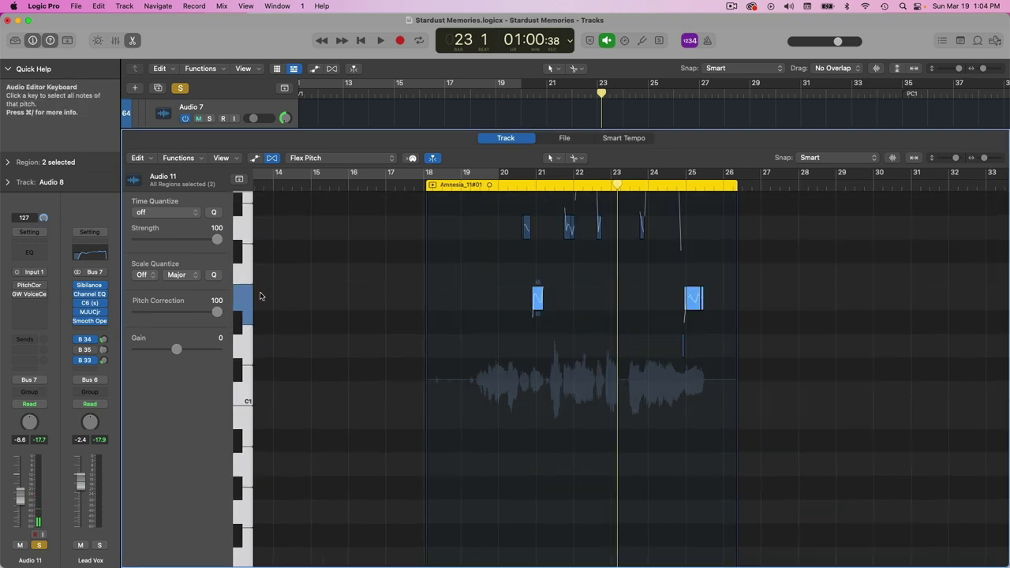
{"action": "scroll", "coordinate": [666, 338], "scroll_direction": "up", "scroll_amount": 4}
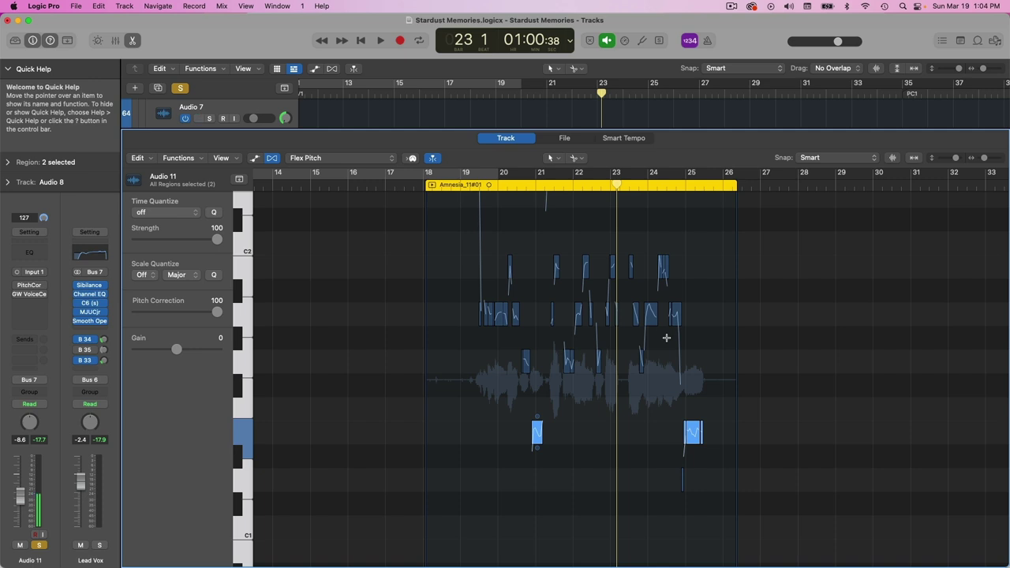
{"action": "scroll", "coordinate": [658, 328], "scroll_direction": "down", "scroll_amount": 2}
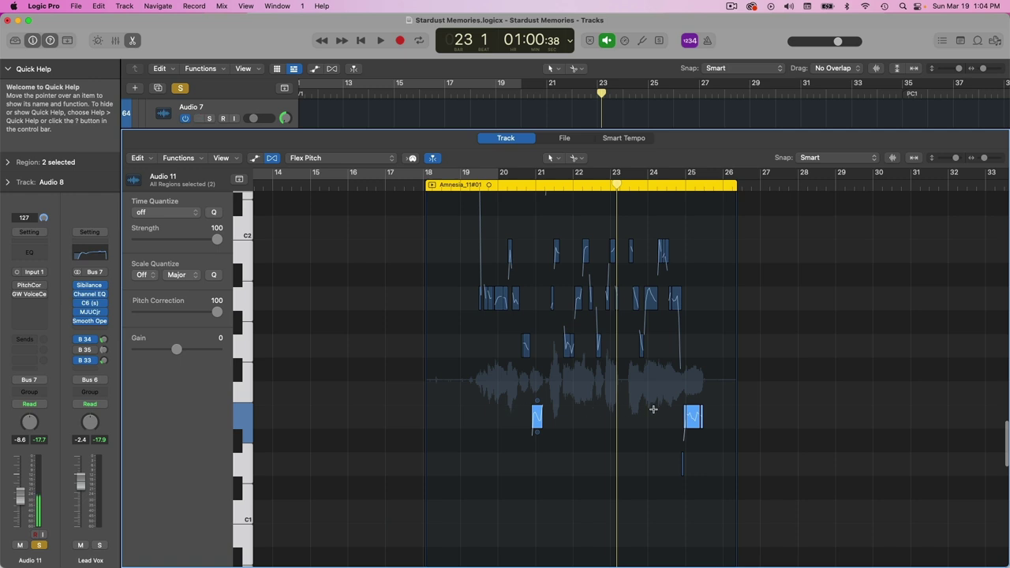
{"action": "scroll", "coordinate": [653, 408], "scroll_direction": "up", "scroll_amount": 3}
{"action": "scroll", "coordinate": [646, 386], "scroll_direction": "down", "scroll_amount": 1}
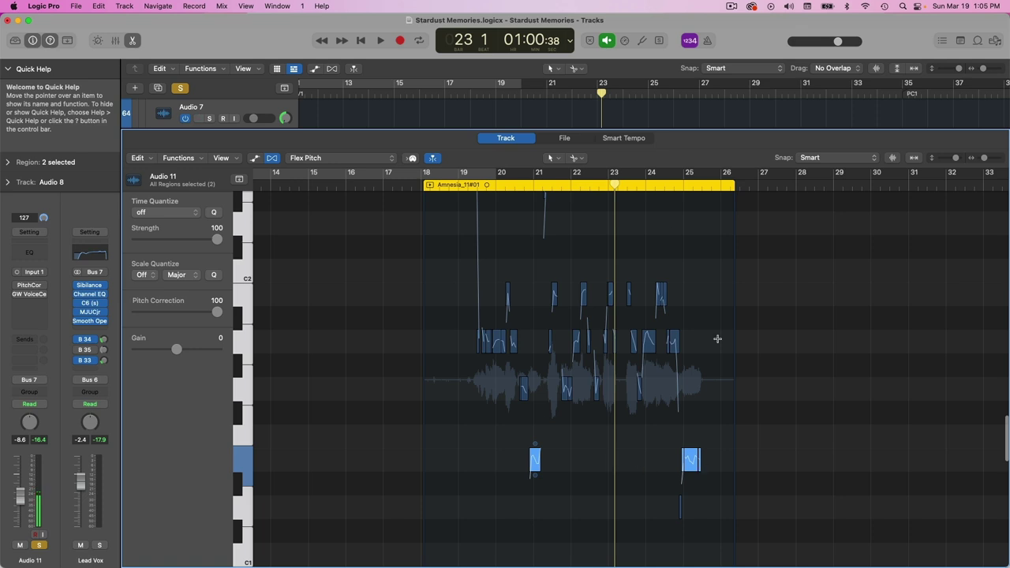
Shift the formant of the low Flex Pitch notes, taking the note near bar 25 to -18, and clear the selection
{"action": "key", "text": "super+Right"}
{"action": "key", "text": "super+Right"}
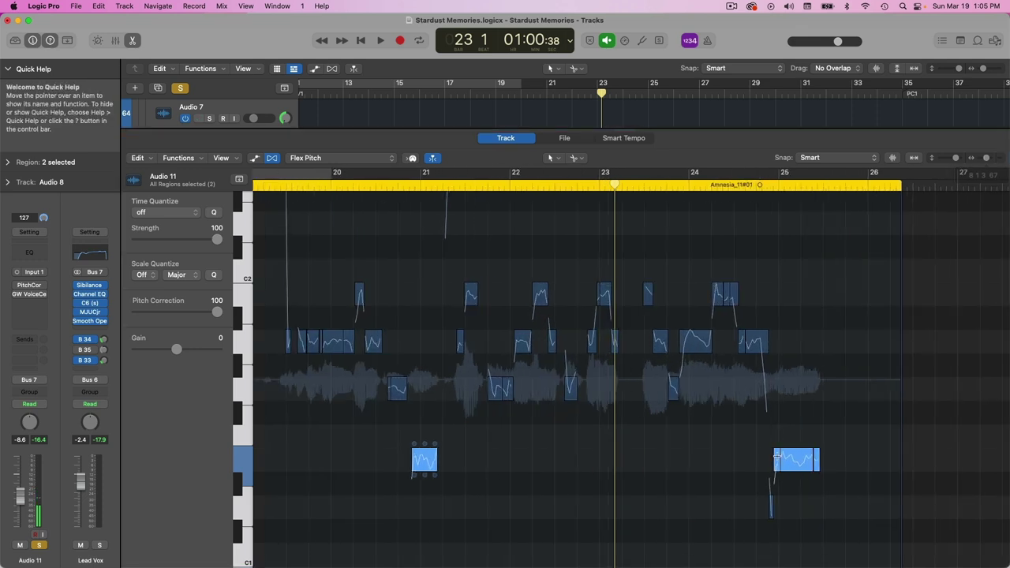
{"action": "left_click_drag", "start_coordinate": [810, 479], "coordinate": [812, 480]}
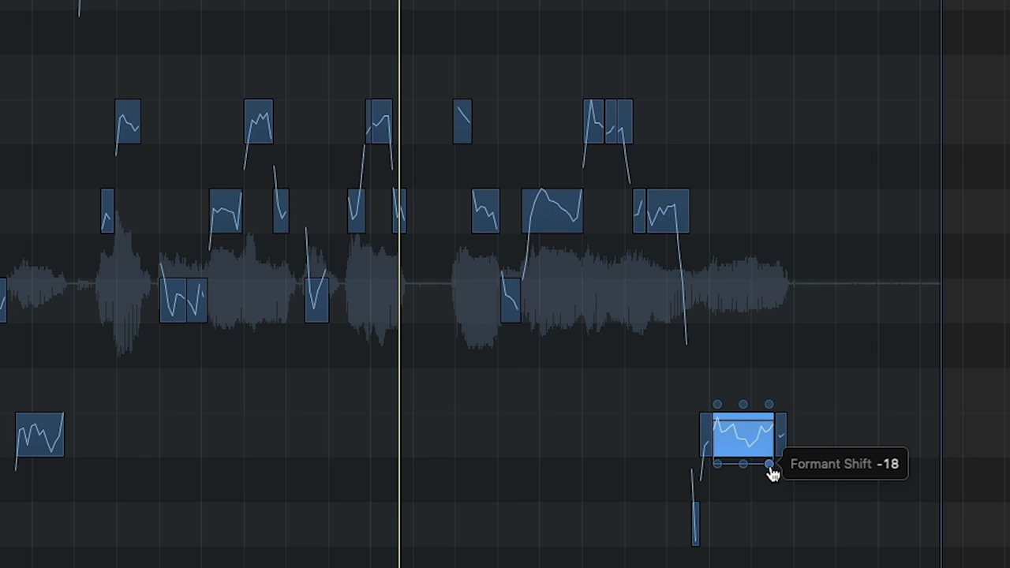
{"action": "left_click_drag", "start_coordinate": [863, 340], "coordinate": [6, 548]}
{"action": "left_click_drag", "start_coordinate": [769, 470], "coordinate": [770, 477]}
{"action": "left_click", "coordinate": [394, 353]}
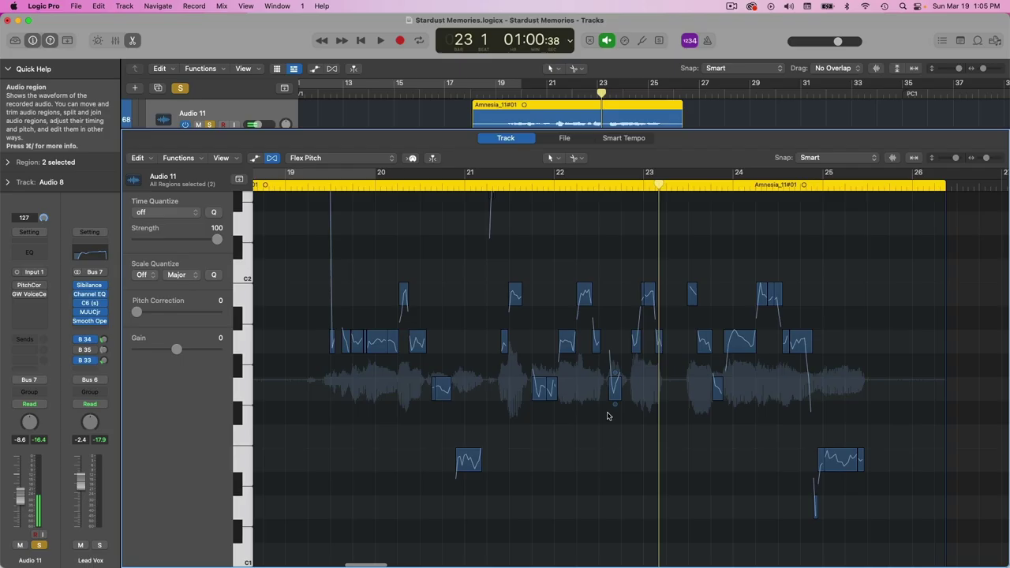
Play Audio 11 from about bar 19 while selecting all its Flex Pitch notes, clear the selection and stop playback near bar 25
{"action": "key", "text": "space"}
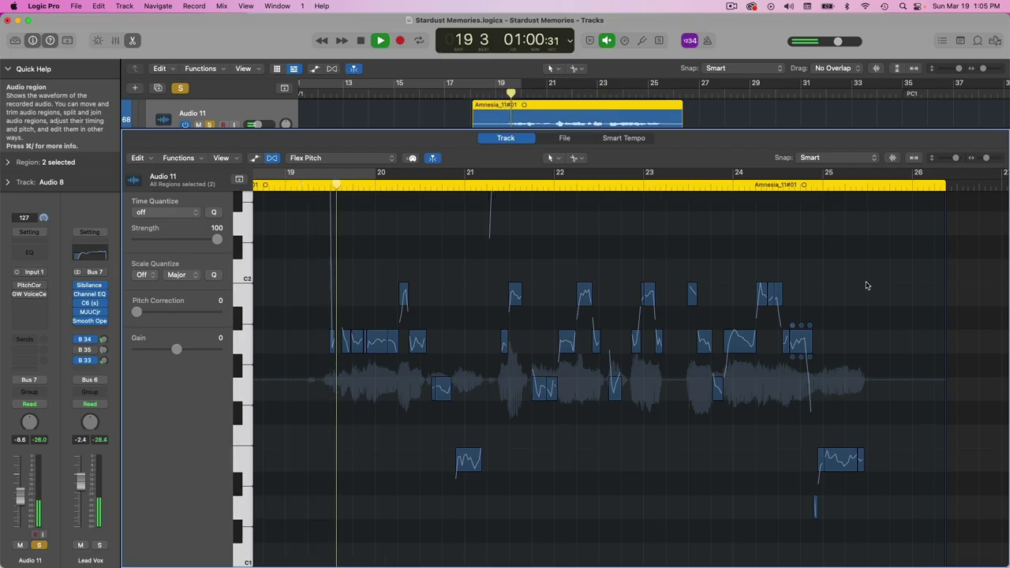
{"action": "left_click_drag", "start_coordinate": [879, 266], "coordinate": [288, 544]}
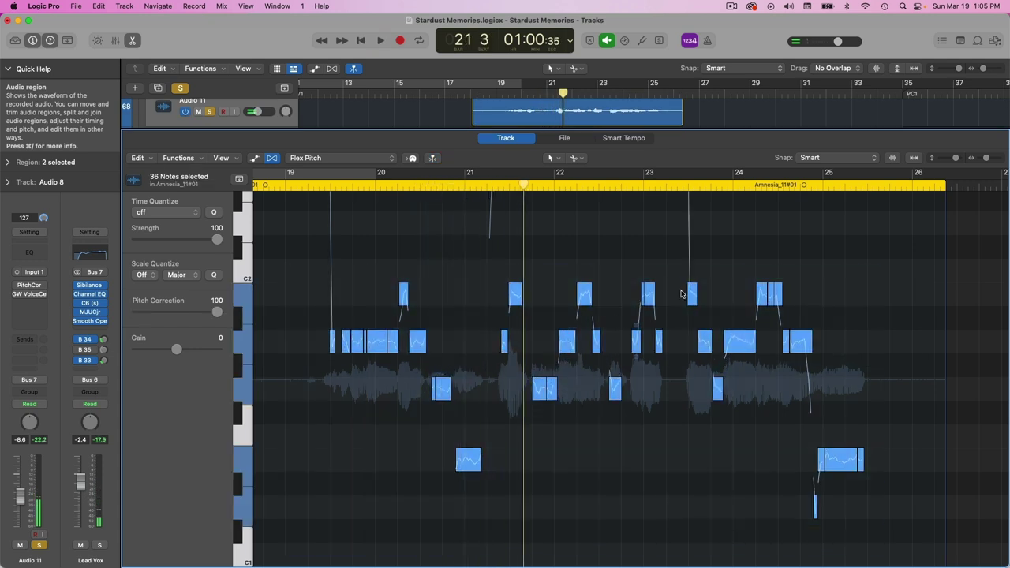
{"action": "key", "text": "space"}
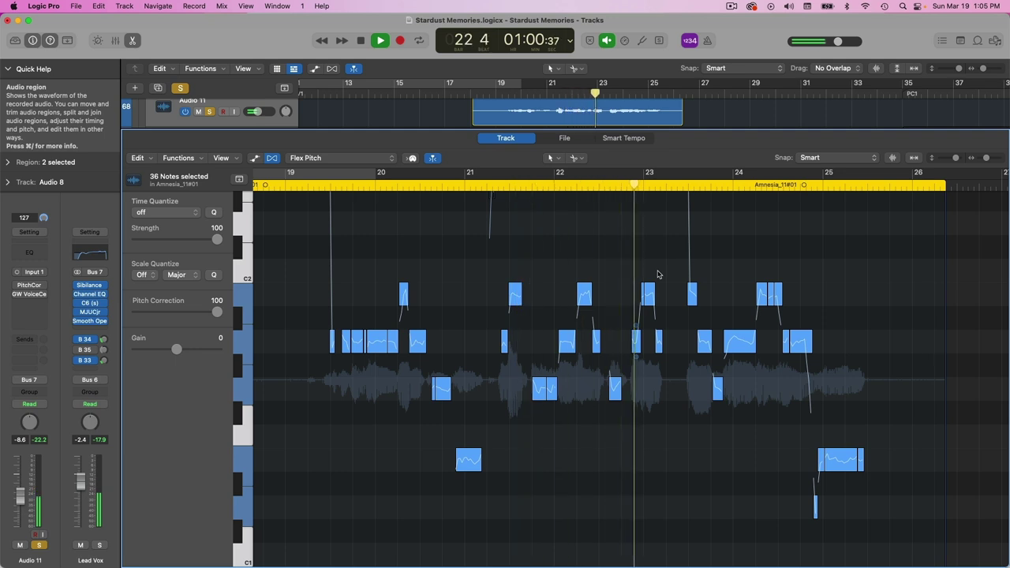
{"action": "left_click", "coordinate": [868, 317]}
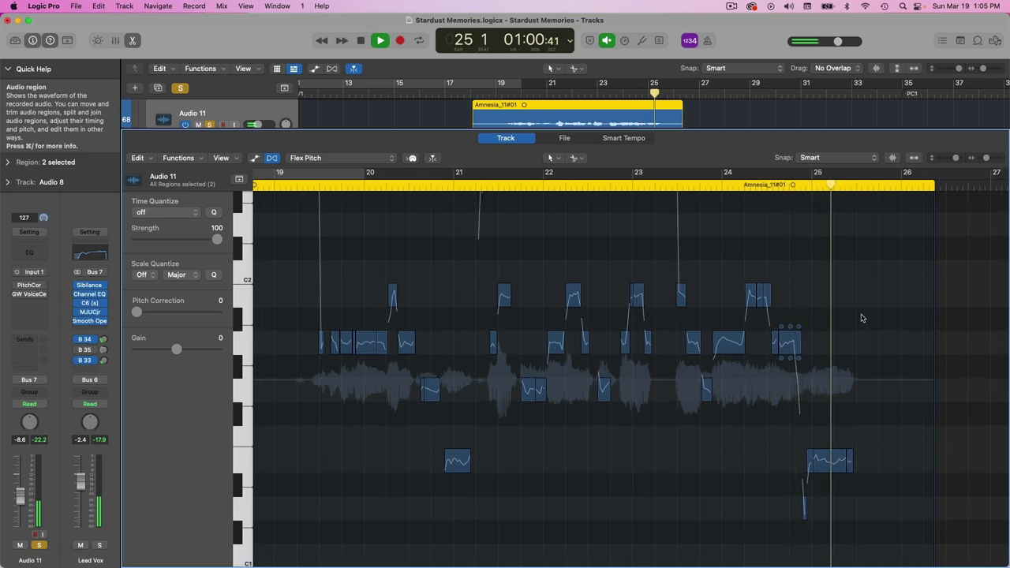
{"action": "key", "text": "space"}
Shrink the audio editor to reveal the tracks and add Audio 2 to the solo alongside Audio 11
{"action": "left_click_drag", "start_coordinate": [447, 128], "coordinate": [446, 489]}
{"action": "scroll", "coordinate": [447, 230], "scroll_direction": "up", "scroll_amount": 4}
{"action": "left_click", "coordinate": [209, 226]}
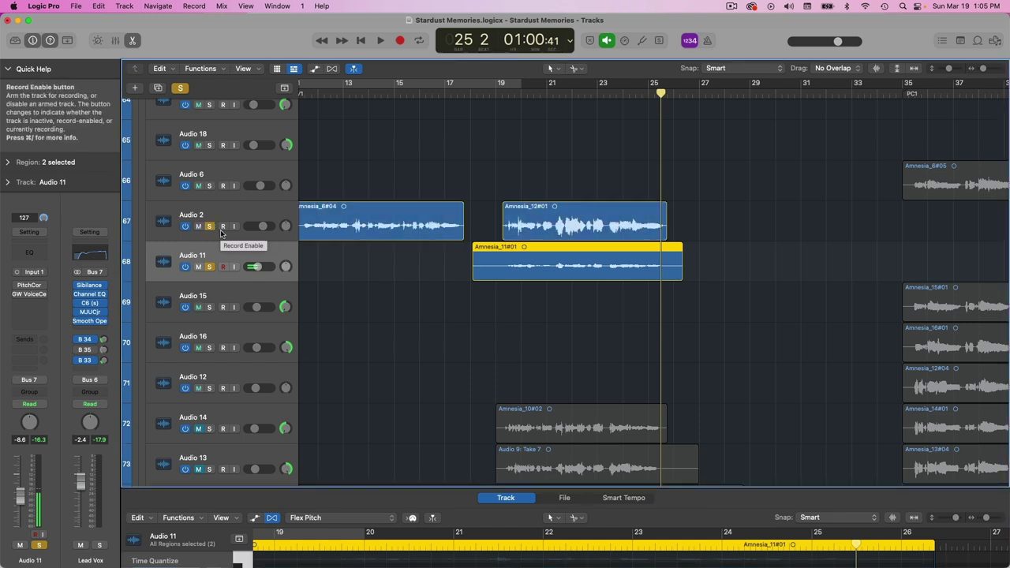
{"action": "scroll", "coordinate": [547, 103], "scroll_direction": "up", "scroll_amount": 1}
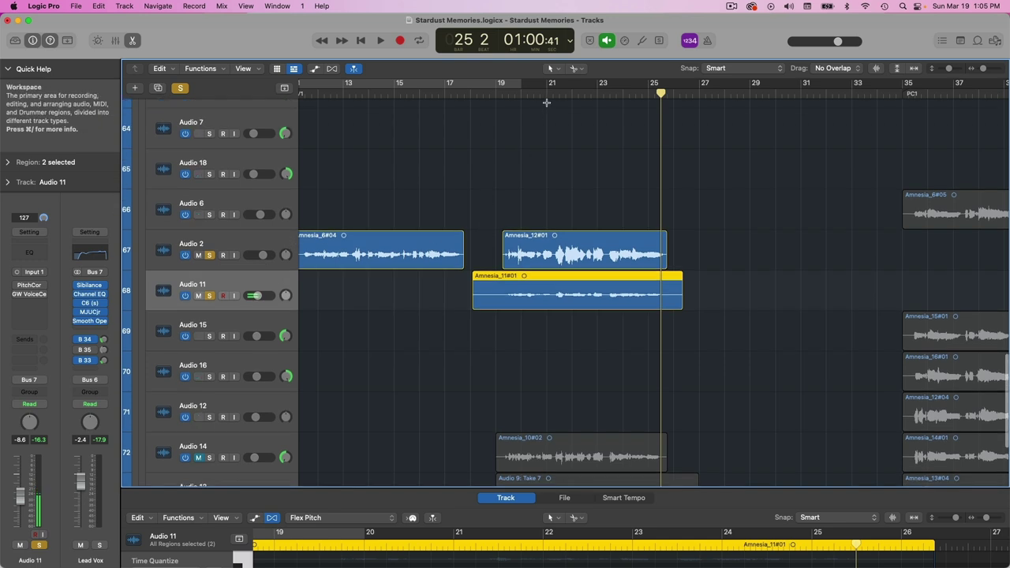
Play Audio 2 and Audio 11 together from bar 19 to bar 23, raising Audio 11's volume to -5.8 dB
{"action": "left_click", "coordinate": [508, 92]}
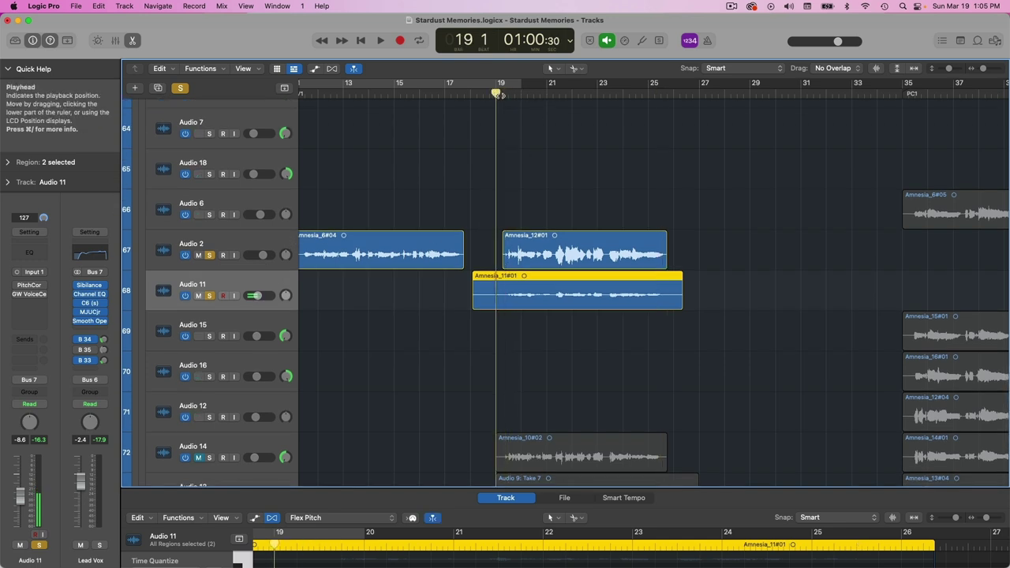
{"action": "key", "text": "space"}
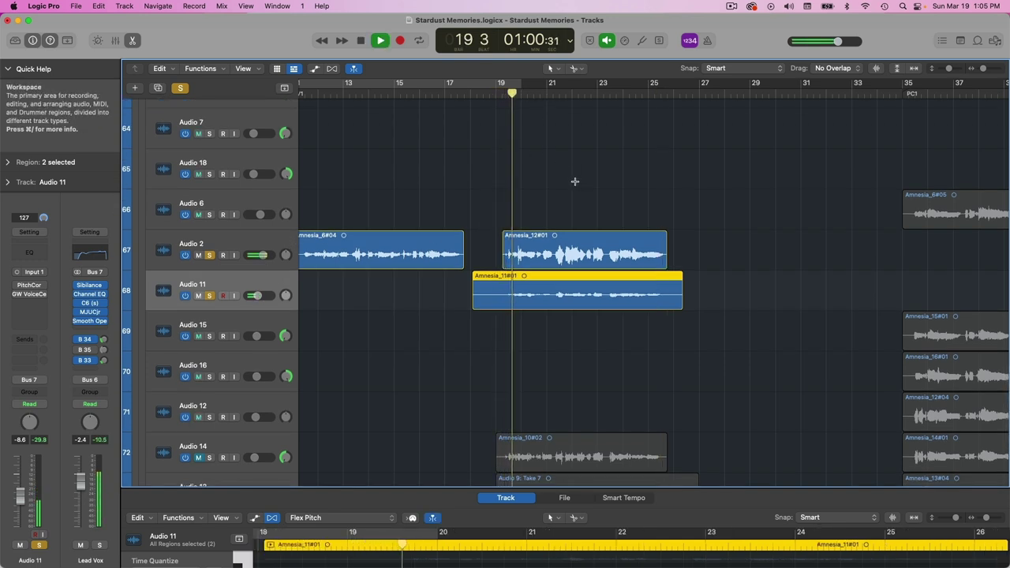
{"action": "left_click_drag", "start_coordinate": [254, 295], "coordinate": [258, 295]}
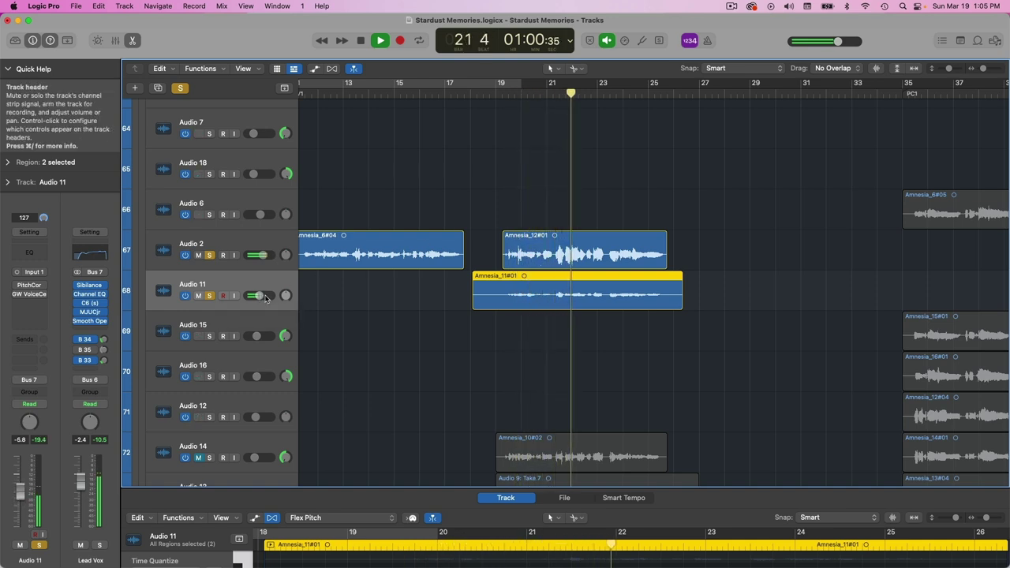
{"action": "key", "text": "space"}
Add Audio 8 and Audio 3 as well as Audio 14 and Audio 13 to the soloed vocals
{"action": "scroll", "coordinate": [555, 205], "scroll_direction": "up", "scroll_amount": 12}
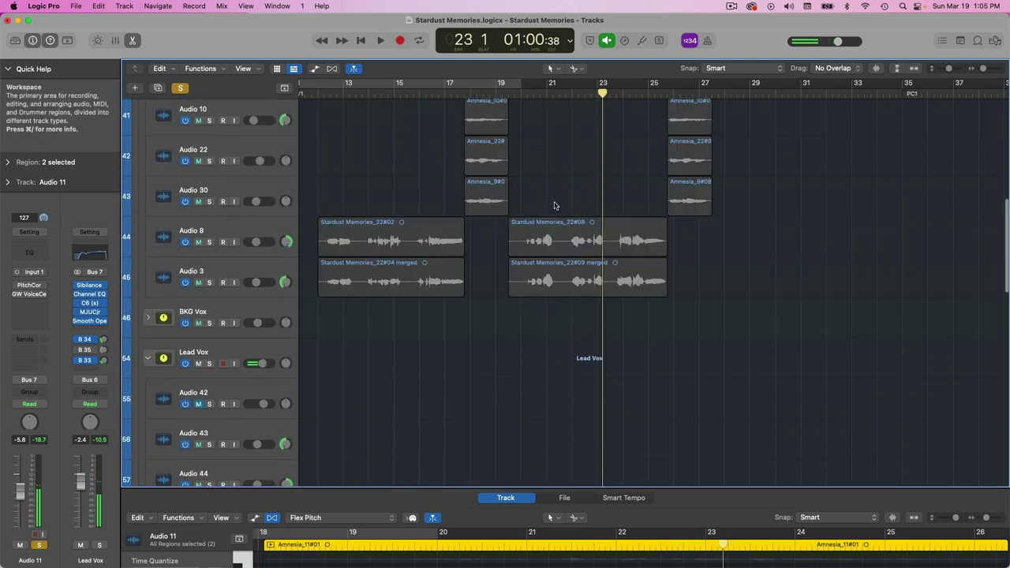
{"action": "scroll", "coordinate": [510, 286], "scroll_direction": "down", "scroll_amount": 5}
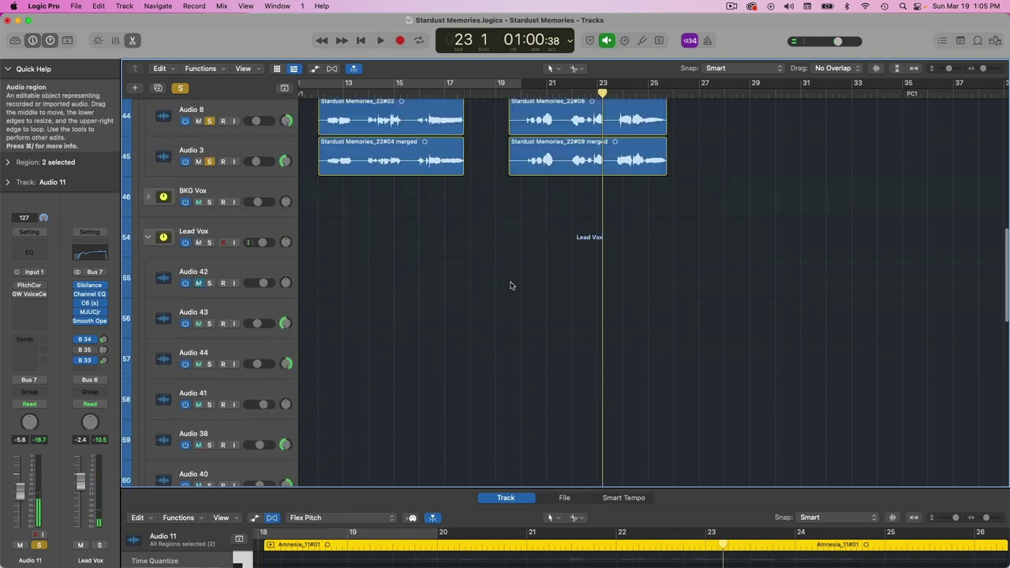
{"action": "scroll", "coordinate": [510, 286], "scroll_direction": "down", "scroll_amount": 5}
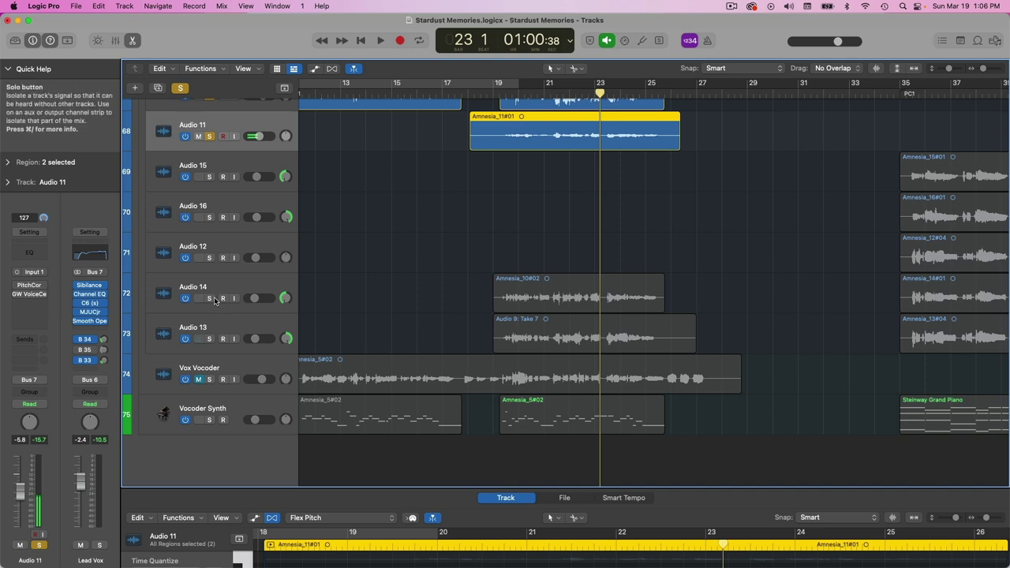
{"action": "left_click_drag", "start_coordinate": [209, 298], "coordinate": [209, 337]}
Add the Vocoder Synth track to the solo and place the playhead at bar 19
{"action": "scroll", "coordinate": [510, 228], "scroll_direction": "up", "scroll_amount": 10}
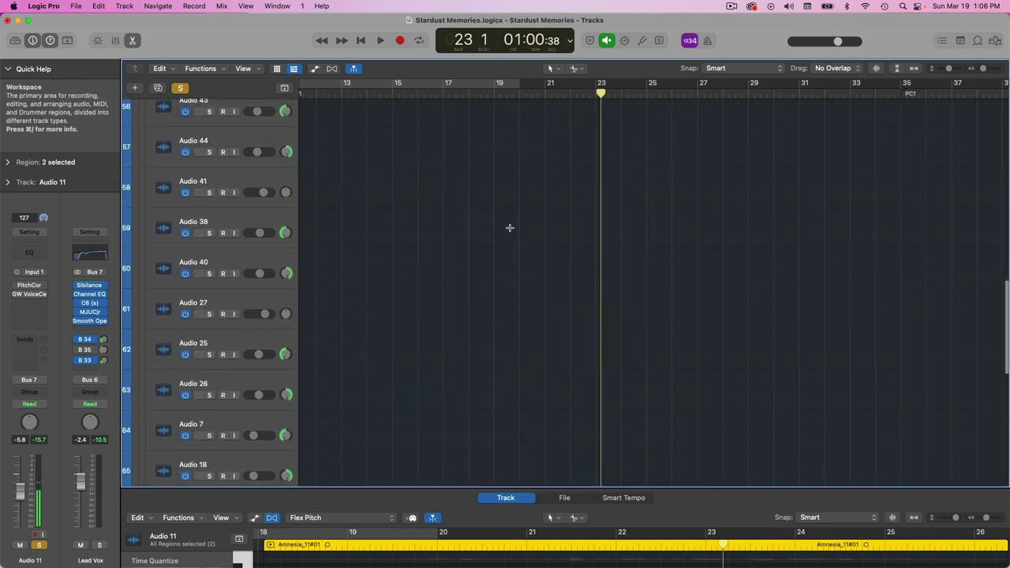
{"action": "scroll", "coordinate": [507, 228], "scroll_direction": "down", "scroll_amount": 10}
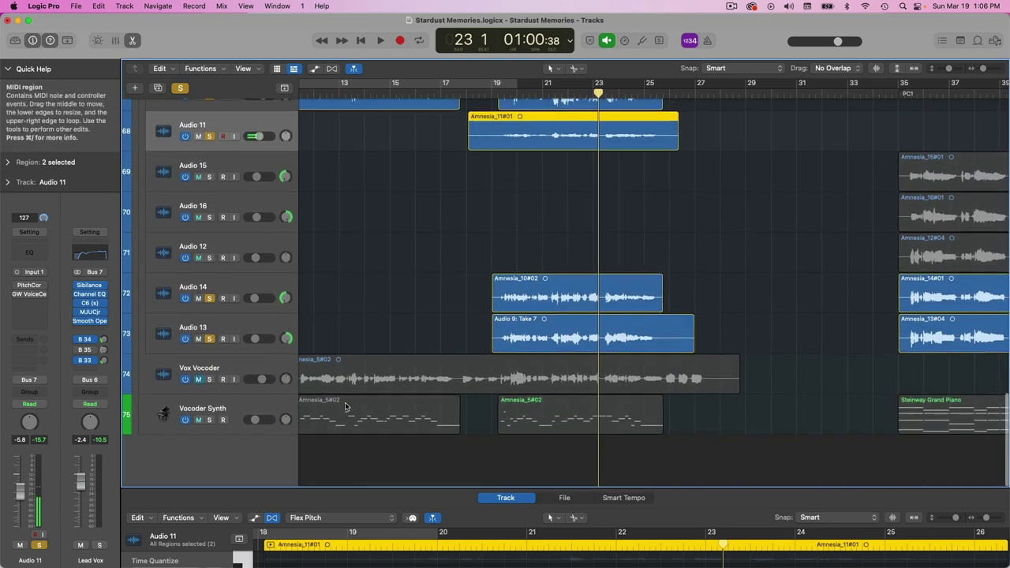
{"action": "left_click", "coordinate": [210, 420]}
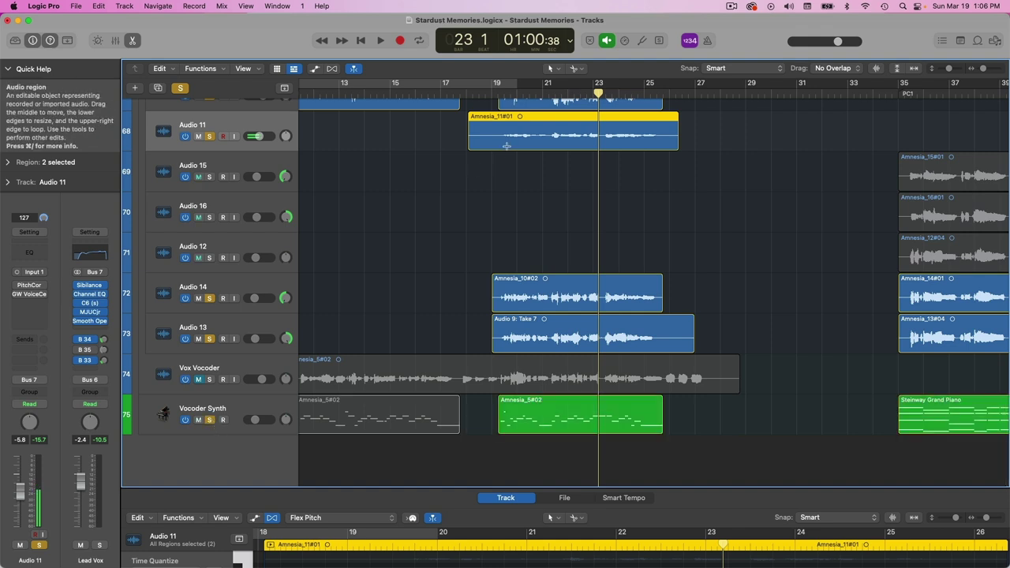
{"action": "left_click", "coordinate": [489, 90]}
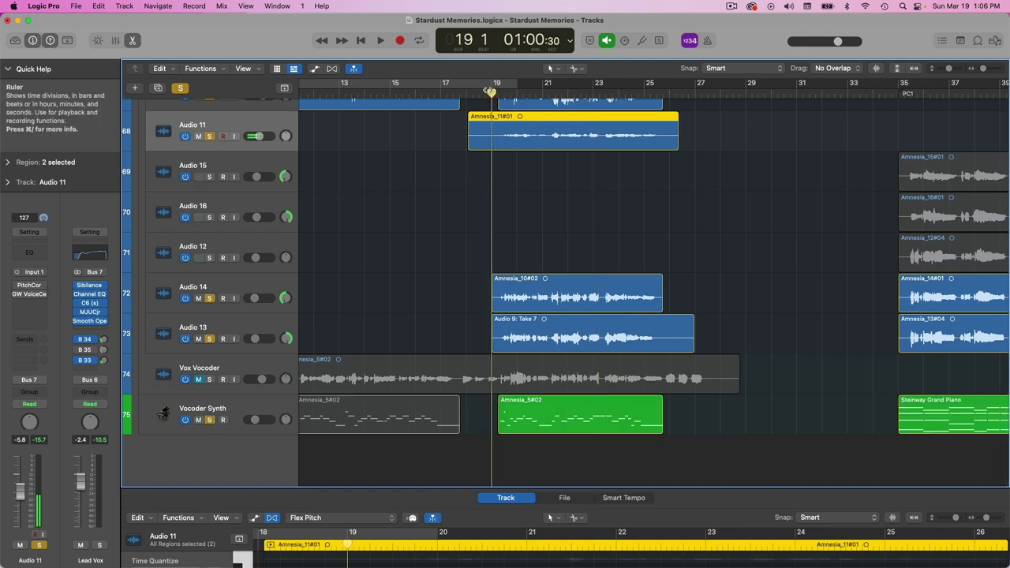
Play the soloed vocal and vocoder tracks together from bar 19 to bar 26
{"action": "key", "text": "space"}
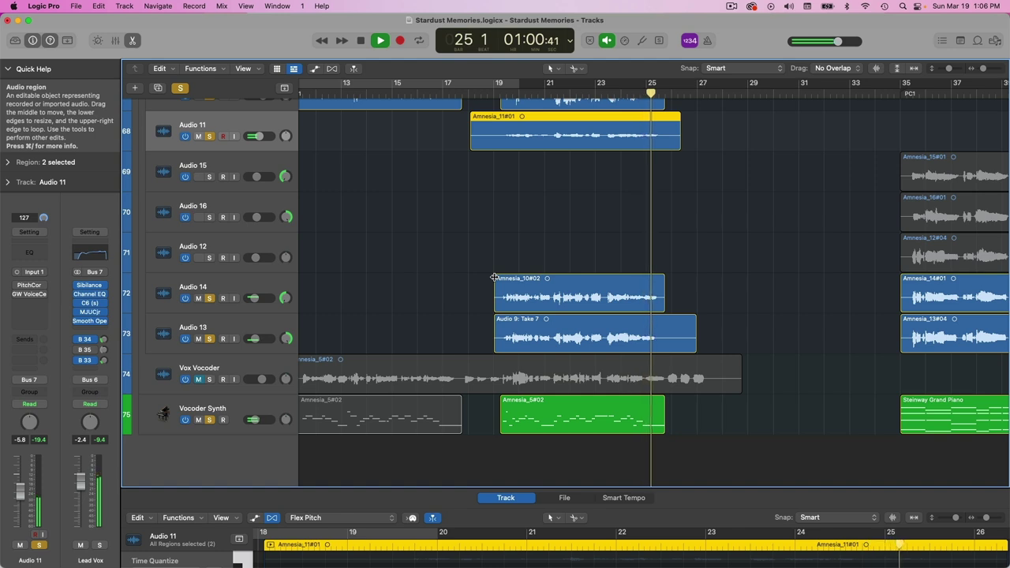
{"action": "key", "text": "space"}
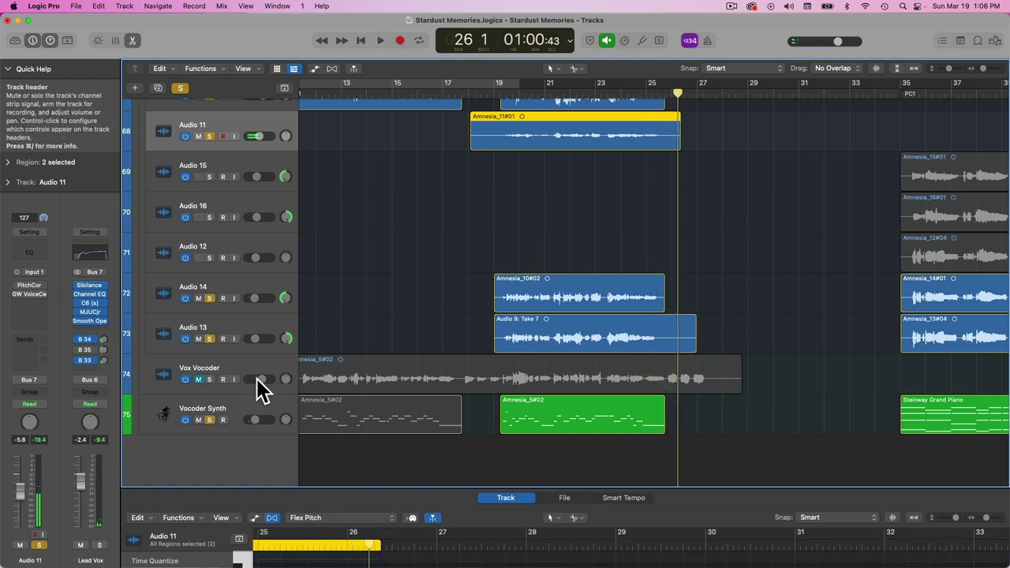
Select the Vocoder Synth track and remove Audio 13, Audio 14 and Audio 11 from the solo to isolate the vocoder
{"action": "left_click", "coordinate": [243, 402]}
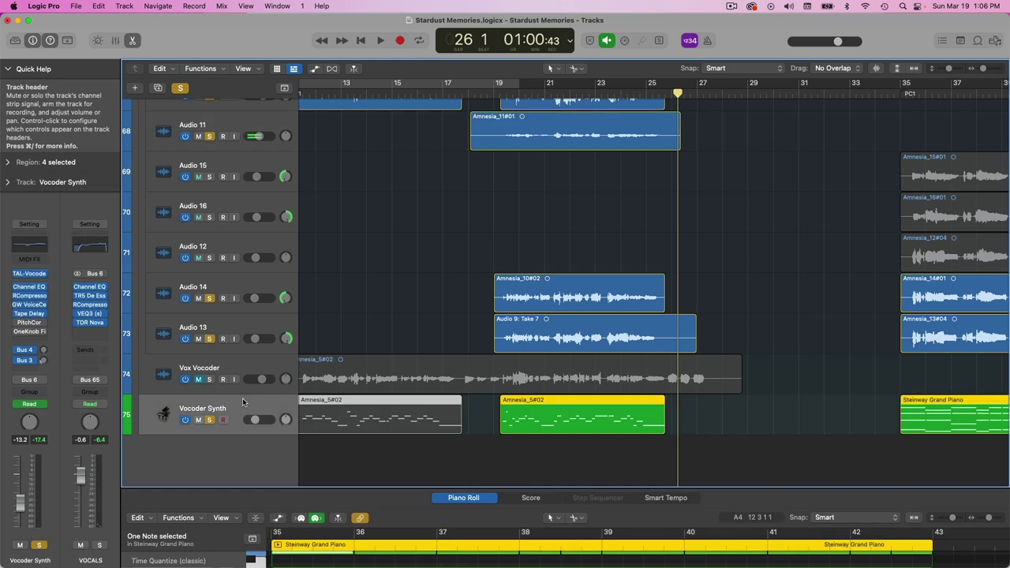
{"action": "left_click", "coordinate": [209, 338]}
{"action": "left_click", "coordinate": [209, 297]}
{"action": "left_click", "coordinate": [209, 135]}
{"action": "left_click", "coordinate": [161, 410]}
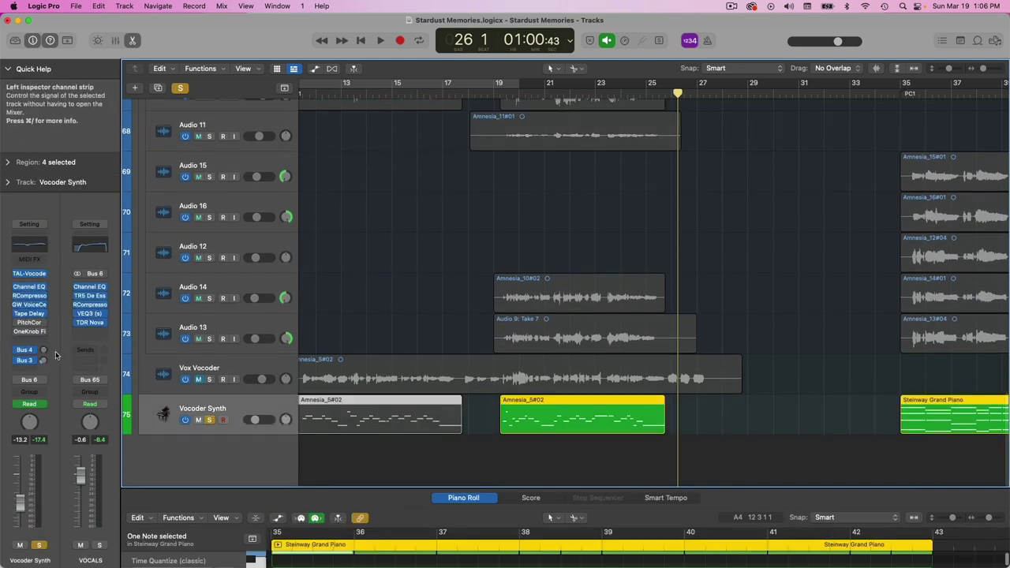
Open the TAL-Vocoder-2 instrument on the Vocoder Synth track and move its window over the arrangement
{"action": "left_click", "coordinate": [28, 272]}
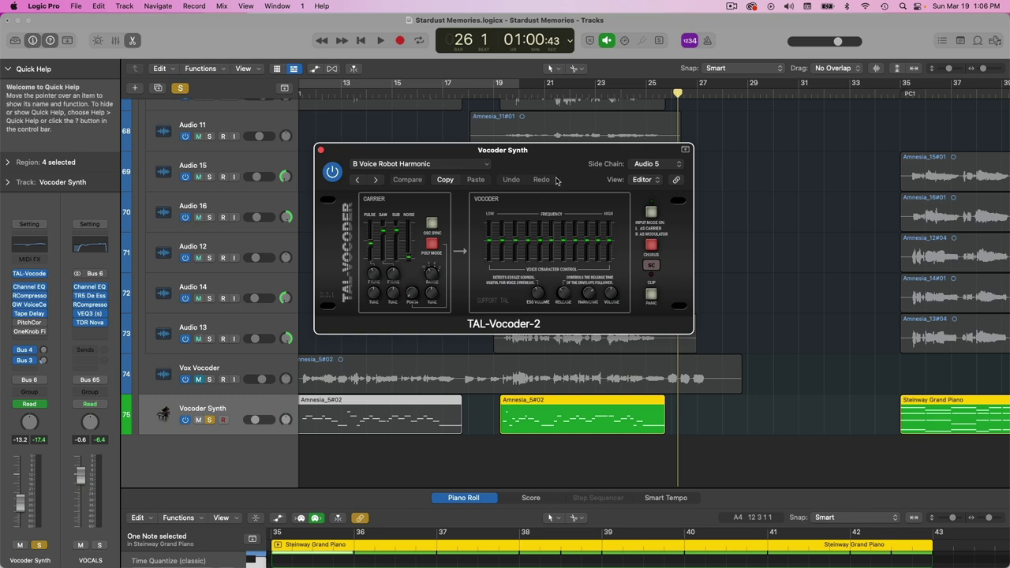
{"action": "left_click_drag", "start_coordinate": [333, 150], "coordinate": [350, 133]}
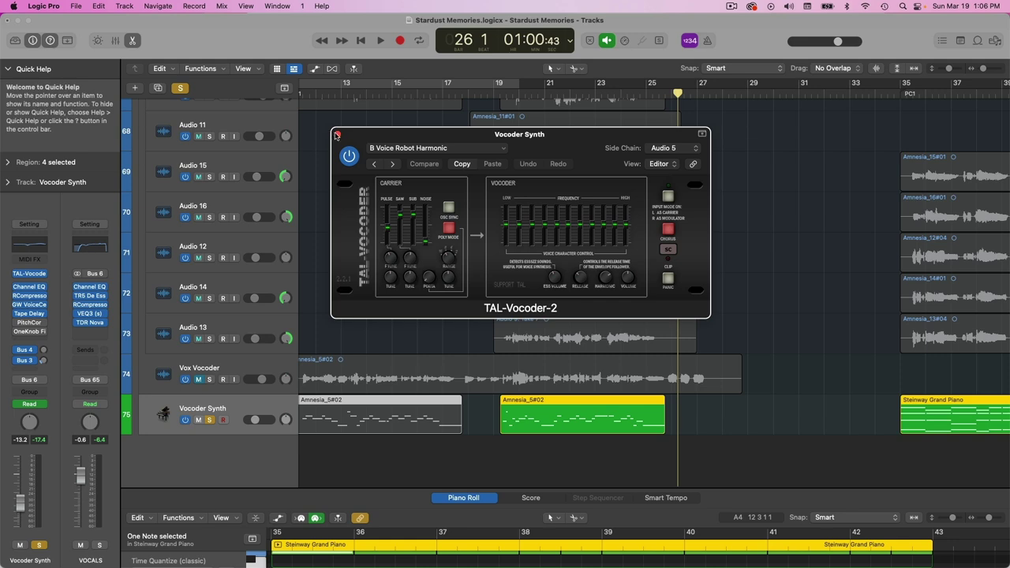
{"action": "left_click", "coordinate": [336, 134]}
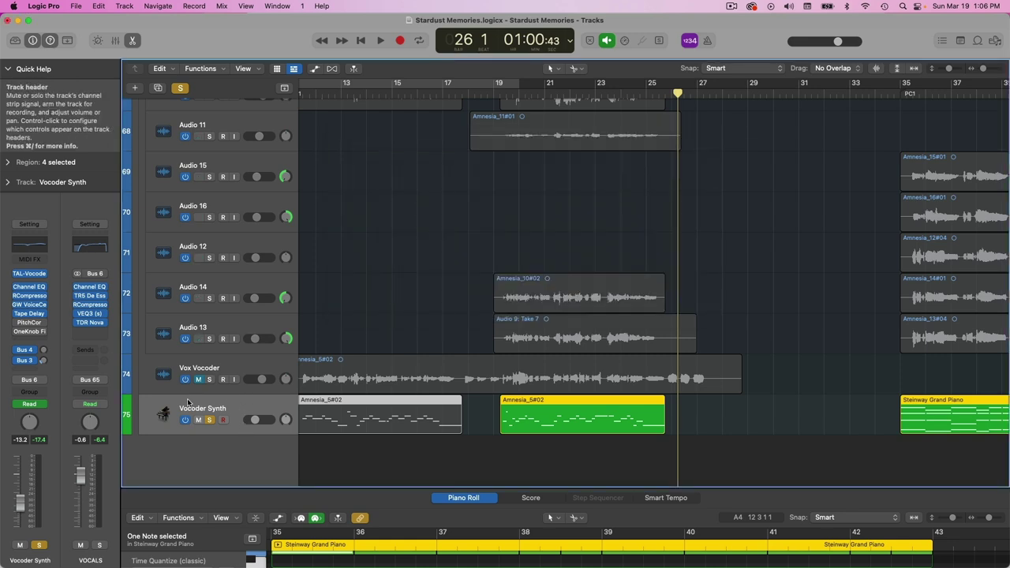
{"action": "left_click", "coordinate": [32, 274]}
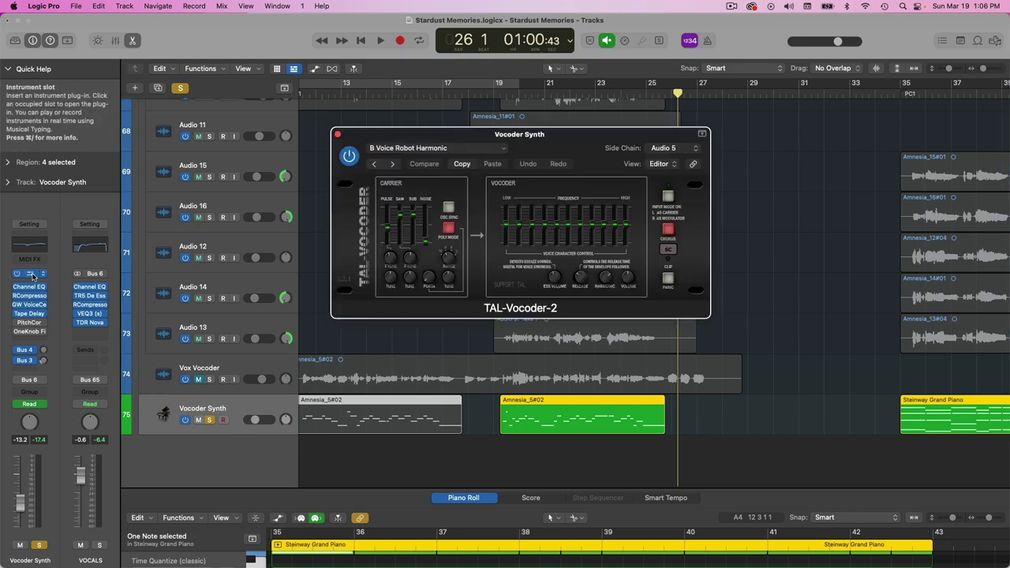
Browse the instrument list to TAL-Vocoder-2 under AU MIDI-controlled Effects and TAL-Togu Audio Line, and leave the choice as is
{"action": "left_click", "coordinate": [44, 275]}
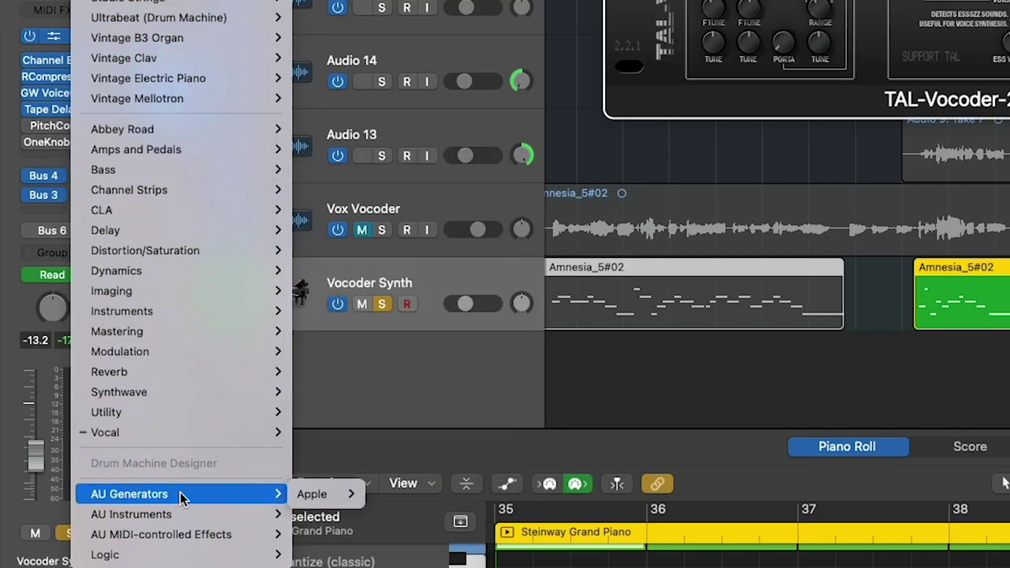
{"action": "mouse_move", "coordinate": [174, 514]}
{"action": "mouse_move", "coordinate": [414, 436]}
{"action": "mouse_move", "coordinate": [552, 434]}
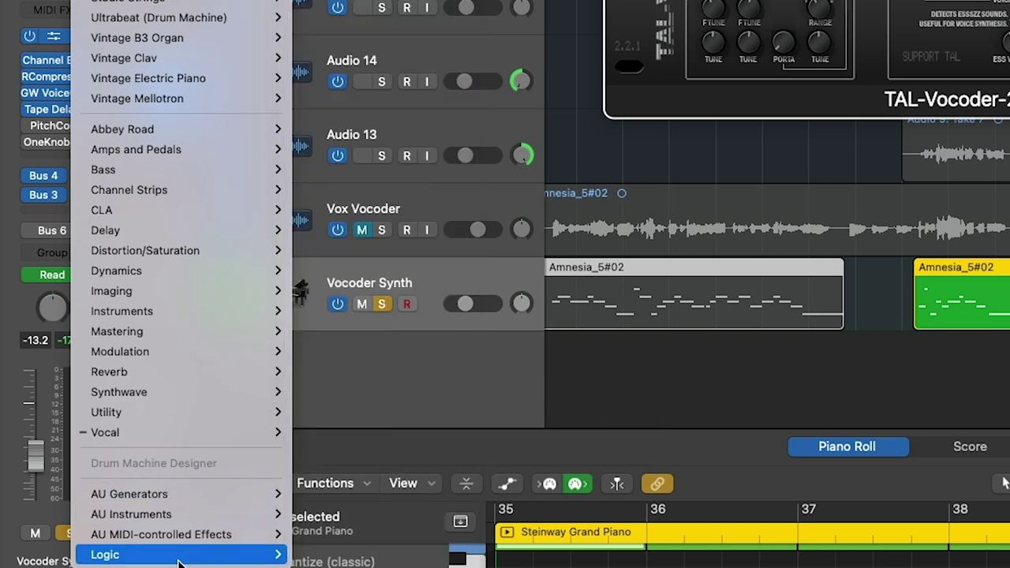
{"action": "mouse_move", "coordinate": [188, 536]}
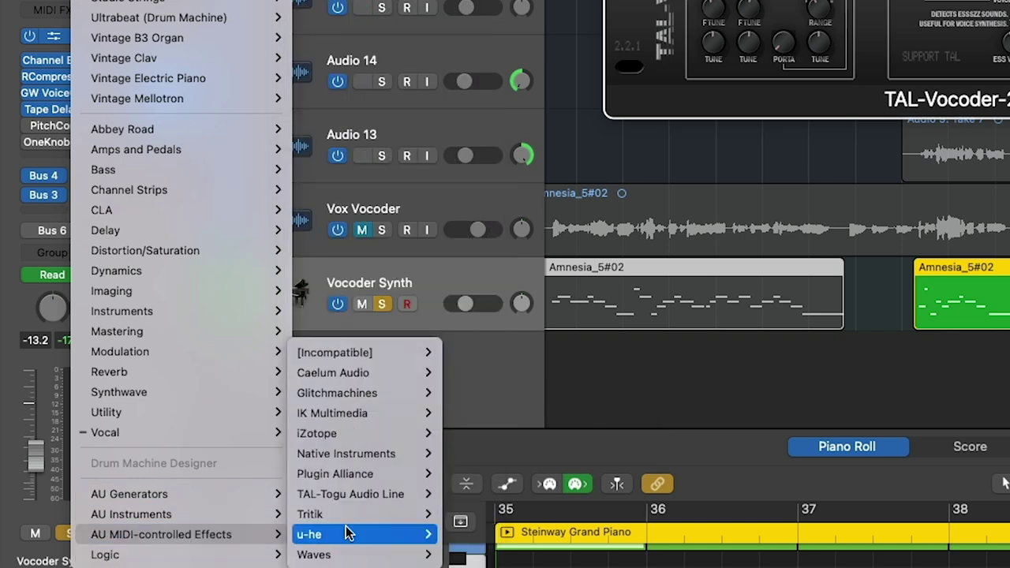
{"action": "mouse_move", "coordinate": [419, 498]}
{"action": "mouse_move", "coordinate": [546, 523]}
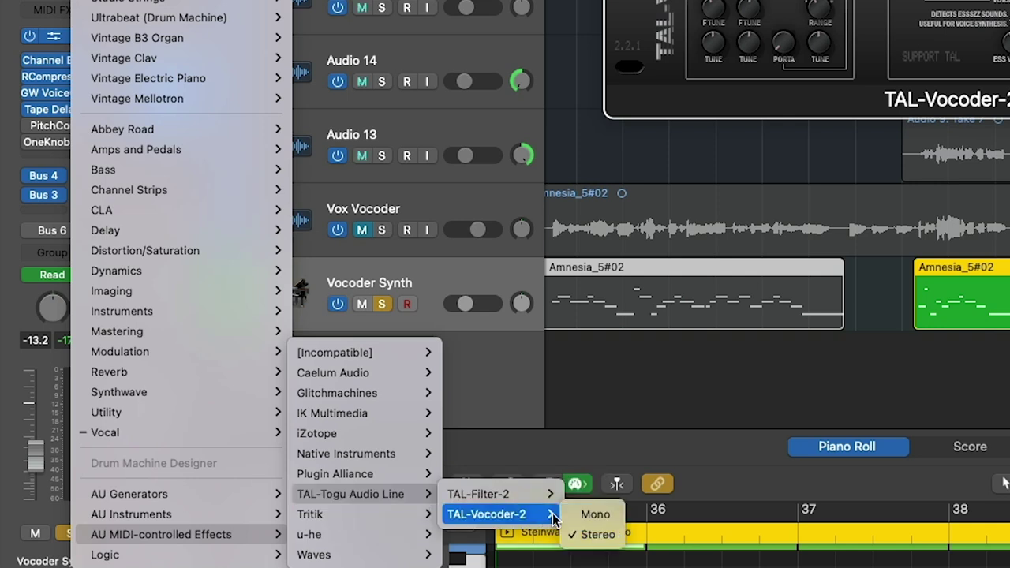
{"action": "left_click", "coordinate": [1004, 483]}
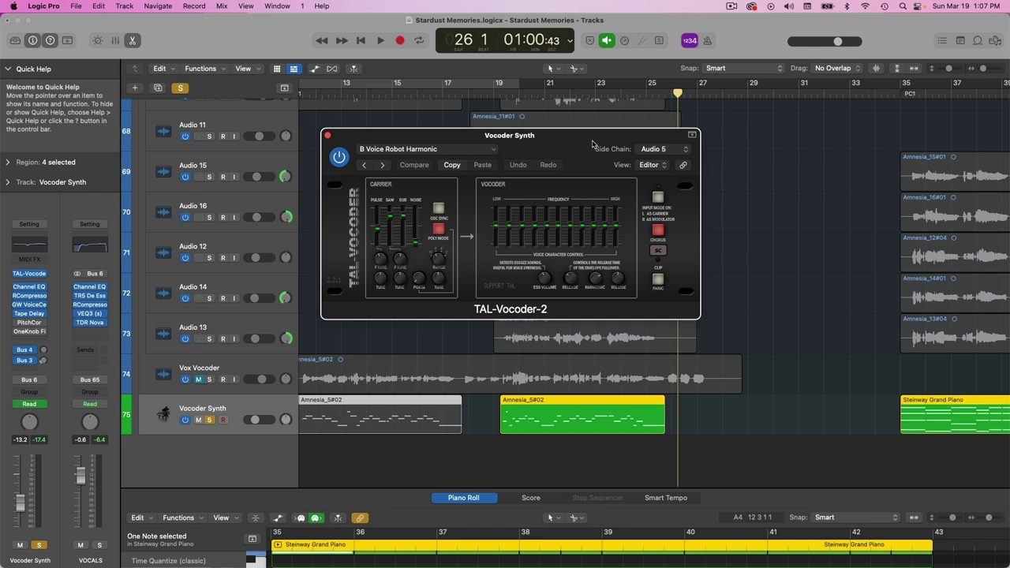
Set the vocoder's side chain source to Vox Vocoder (Audio 5) and check the Vox Vocoder track before returning to Vocoder Synth
{"action": "left_click", "coordinate": [653, 149]}
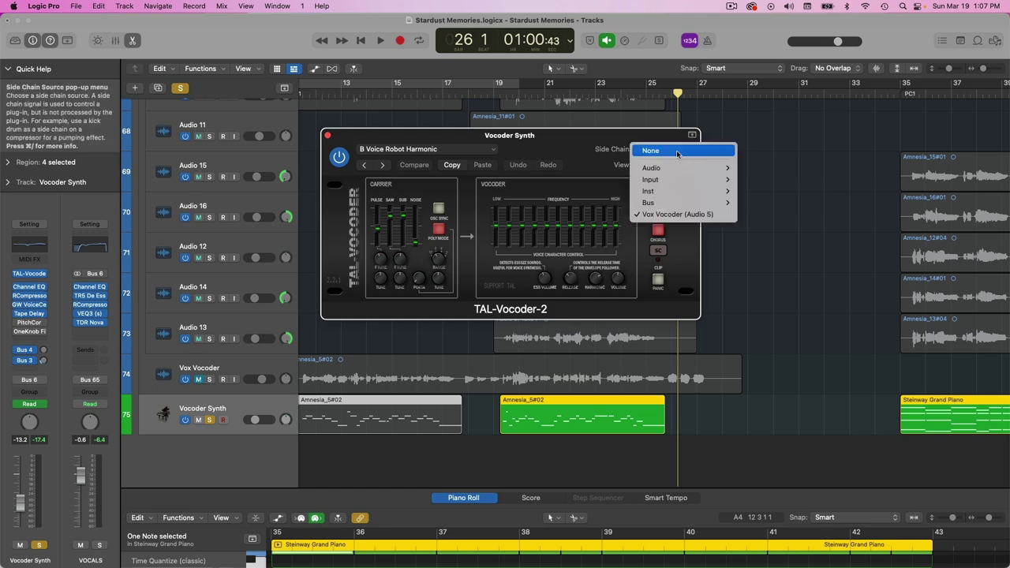
{"action": "left_click_drag", "start_coordinate": [548, 143], "coordinate": [620, 137]}
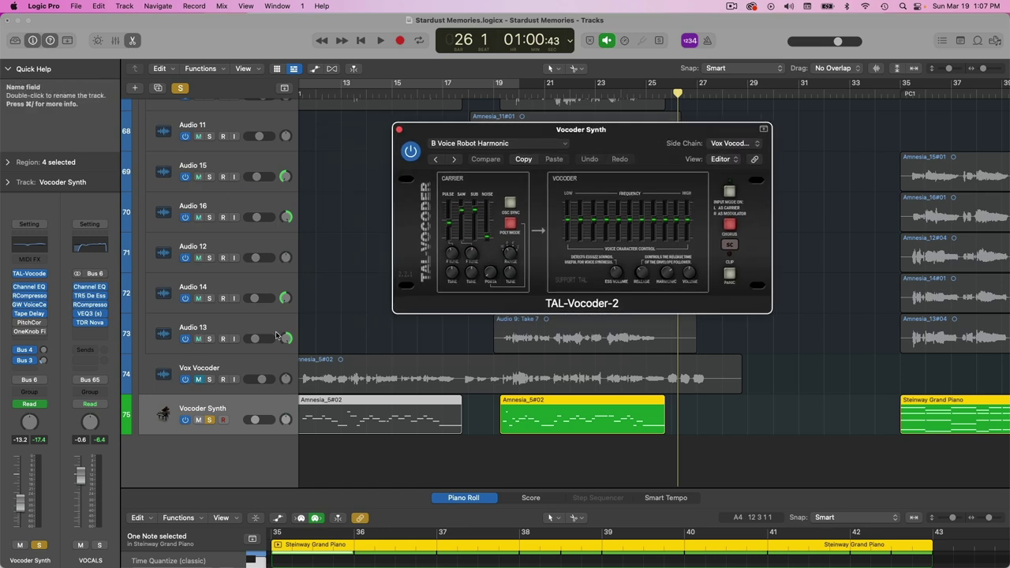
{"action": "left_click", "coordinate": [246, 375]}
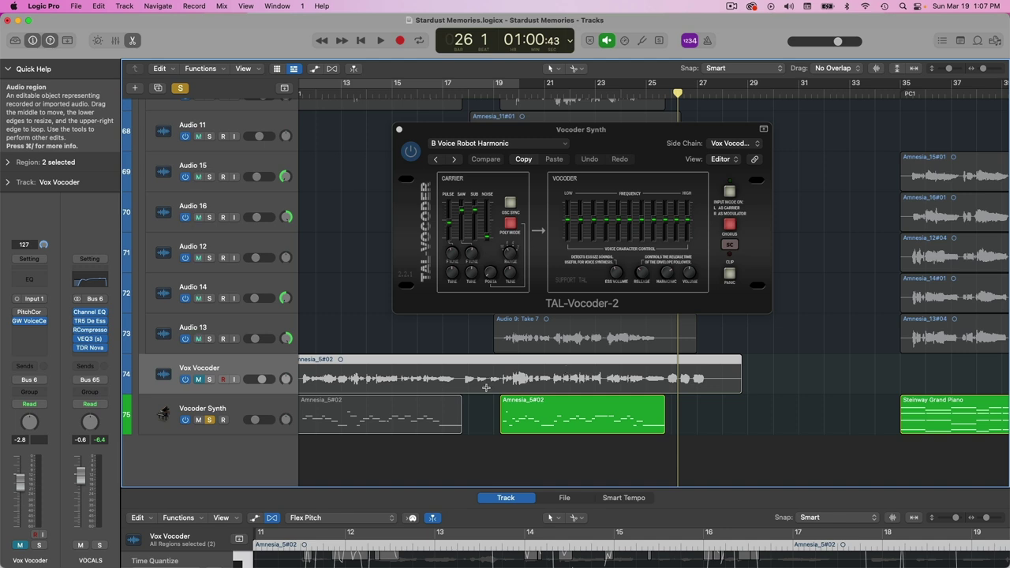
{"action": "key", "text": "Down"}
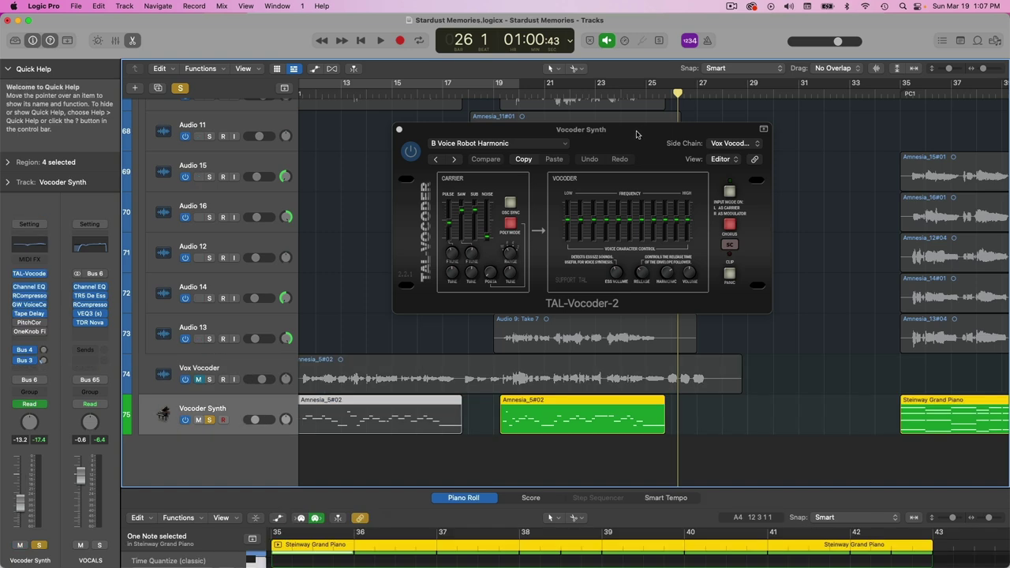
{"action": "left_click_drag", "start_coordinate": [636, 134], "coordinate": [617, 149]}
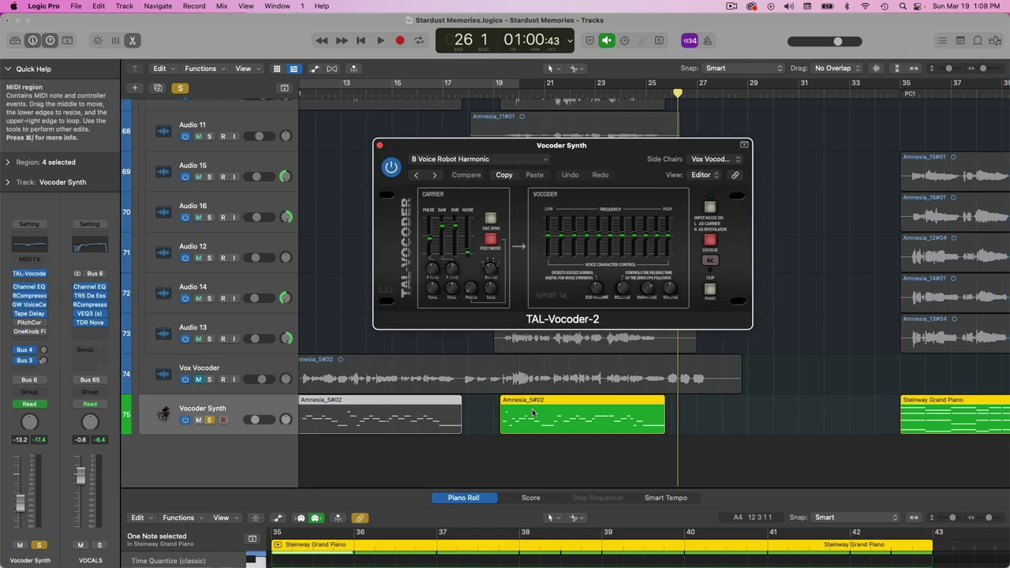
Move the vocoder window clear of the verse regions and open the Vox Vocoder region's Flex Pitch notes in the audio editor
{"action": "scroll", "coordinate": [628, 427], "scroll_direction": "up", "scroll_amount": 1}
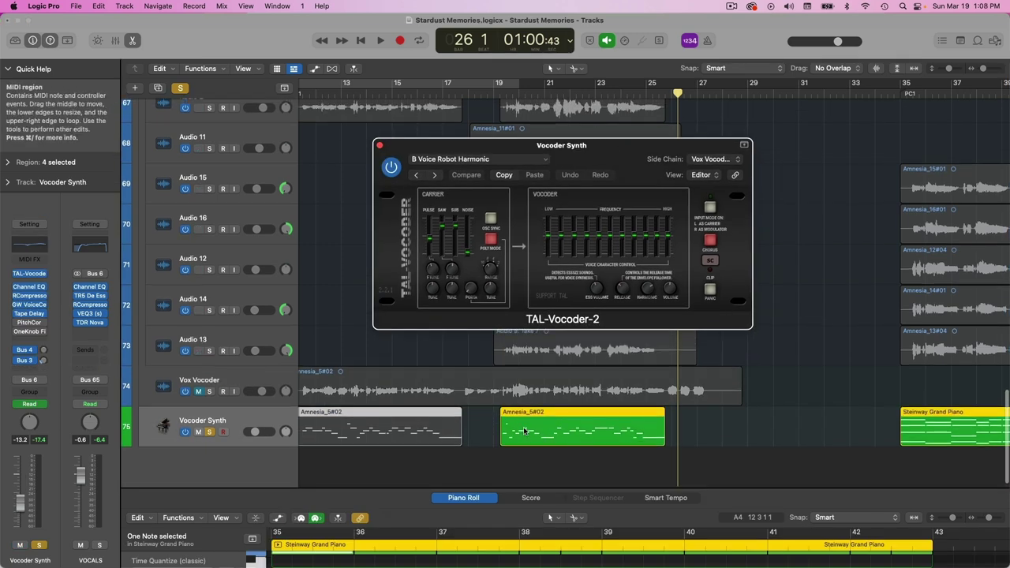
{"action": "scroll", "coordinate": [554, 430], "scroll_direction": "down", "scroll_amount": 1}
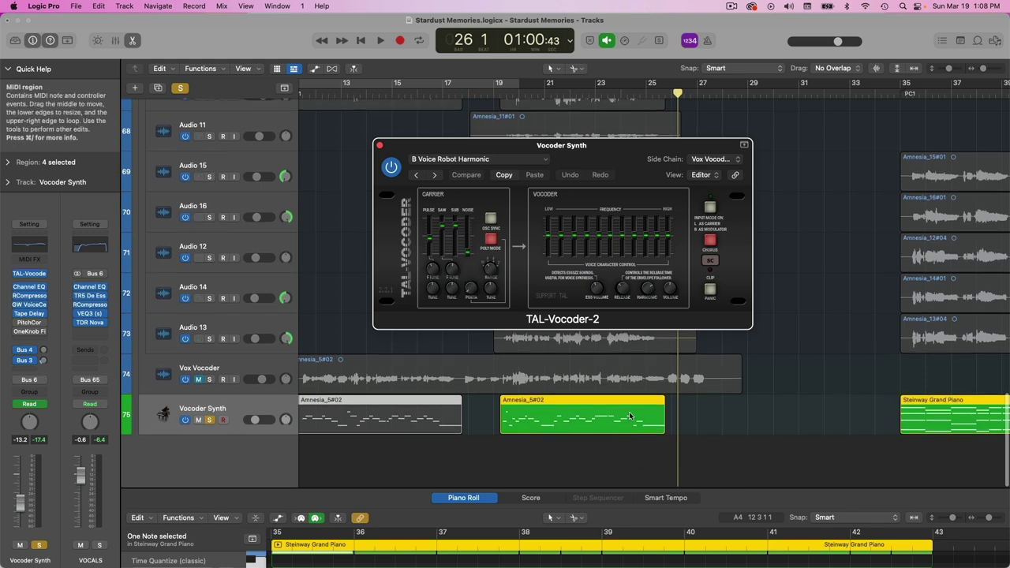
{"action": "scroll", "coordinate": [550, 410], "scroll_direction": "up", "scroll_amount": 5}
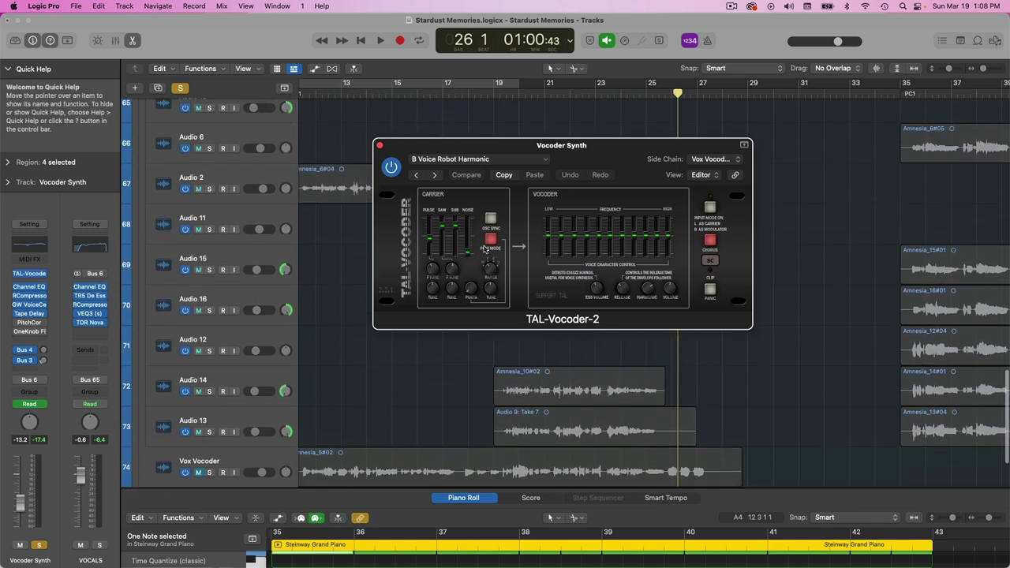
{"action": "left_click_drag", "start_coordinate": [434, 146], "coordinate": [788, 136]}
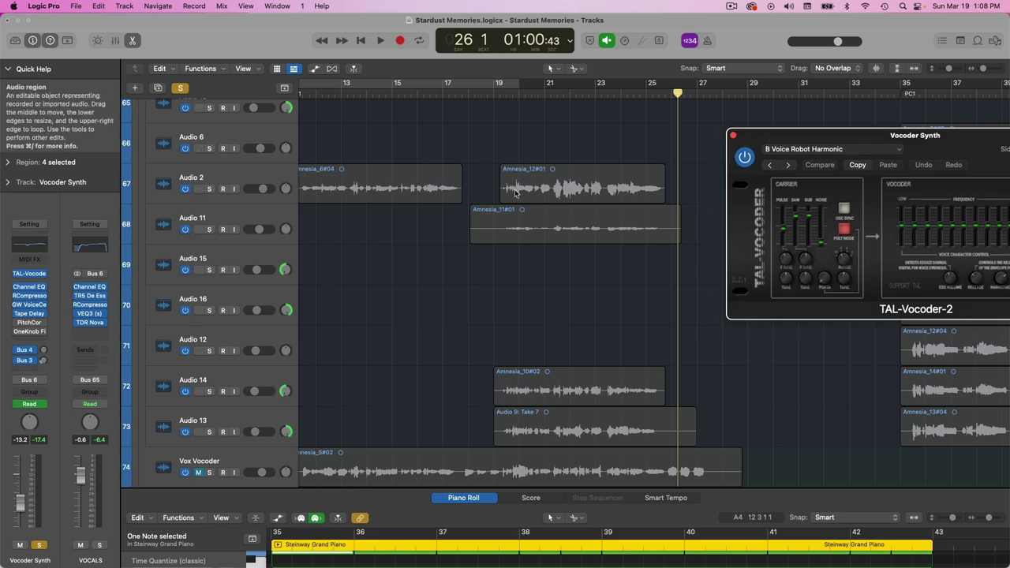
{"action": "scroll", "coordinate": [564, 397], "scroll_direction": "down", "scroll_amount": 5}
{"action": "double_click", "coordinate": [559, 372]}
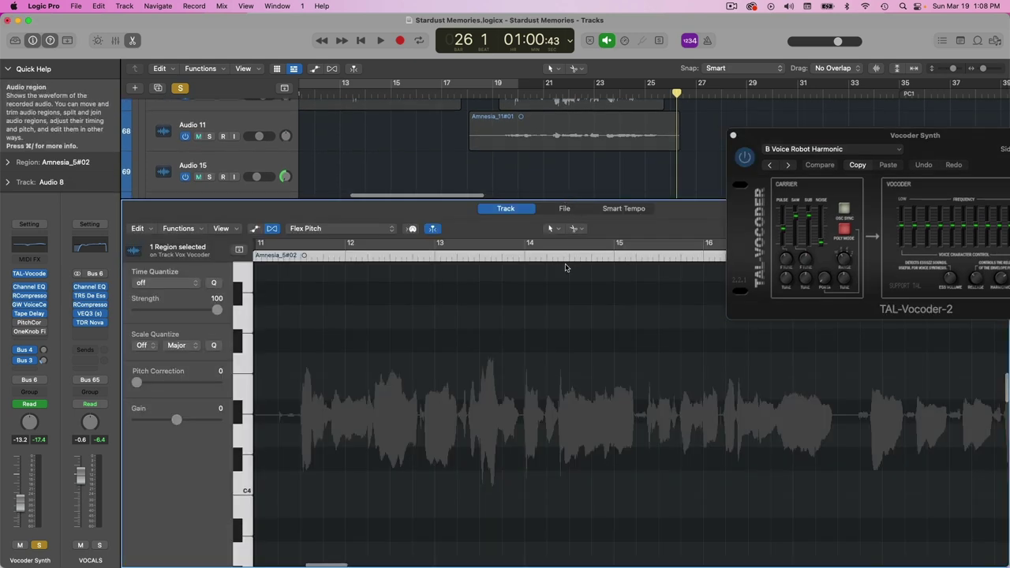
{"action": "scroll", "coordinate": [560, 287], "scroll_direction": "up", "scroll_amount": 3}
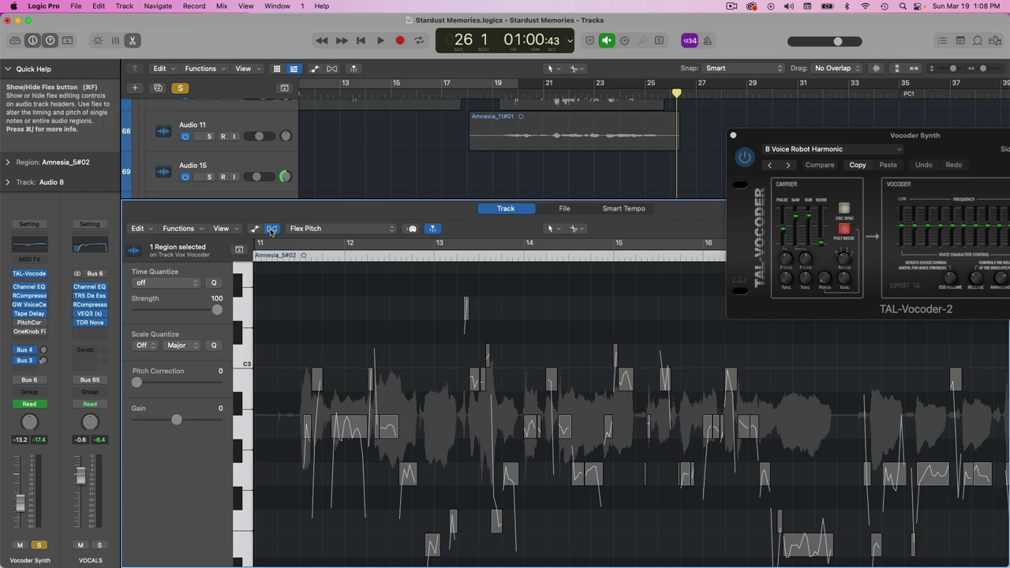
Keep Flex Pitch as the region's flex mode, find the Create MIDI Track from Flex Pitch Data command, and return to the tracks
{"action": "left_click", "coordinate": [304, 228]}
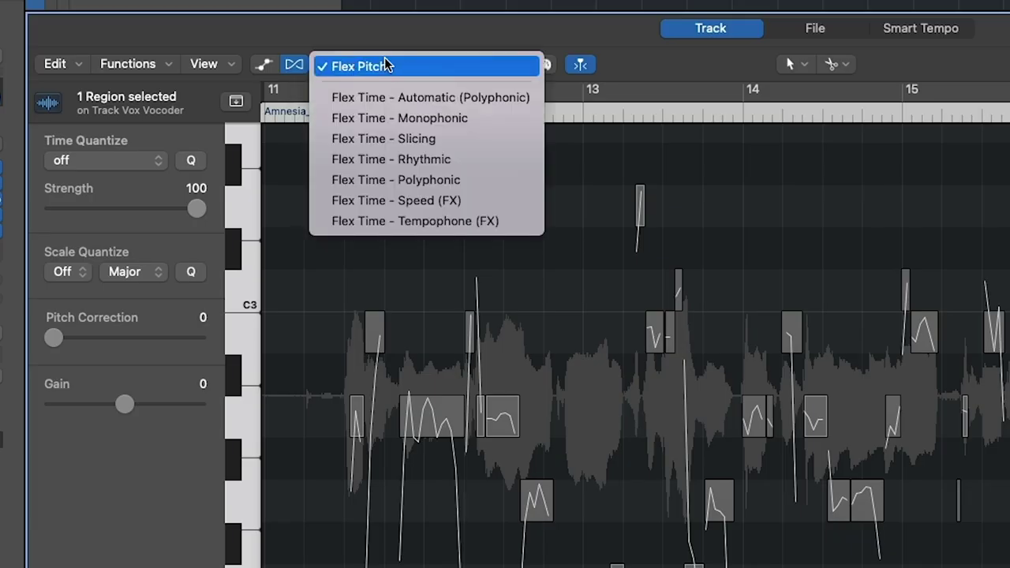
{"action": "left_click", "coordinate": [384, 66]}
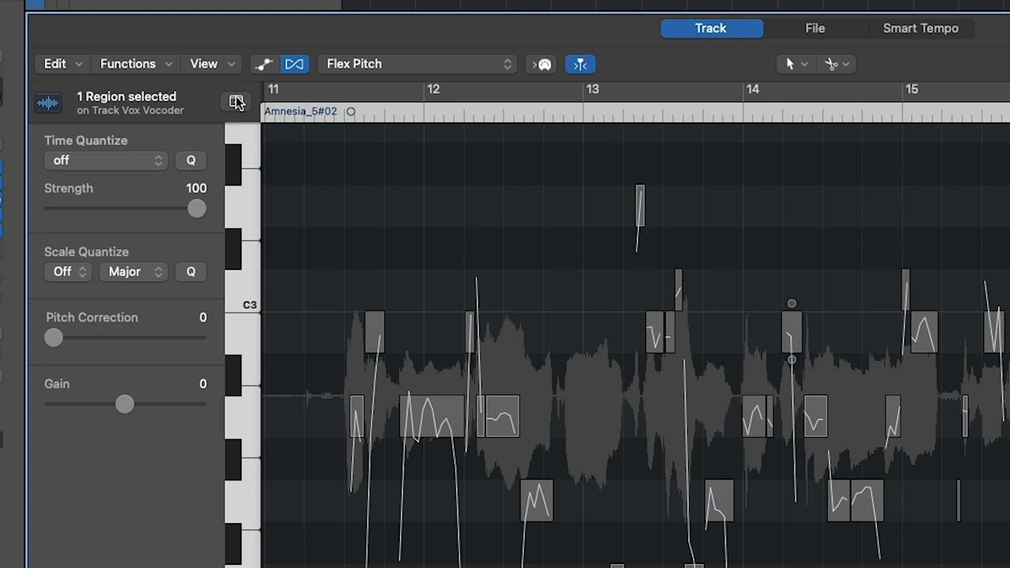
{"action": "left_click", "coordinate": [54, 65]}
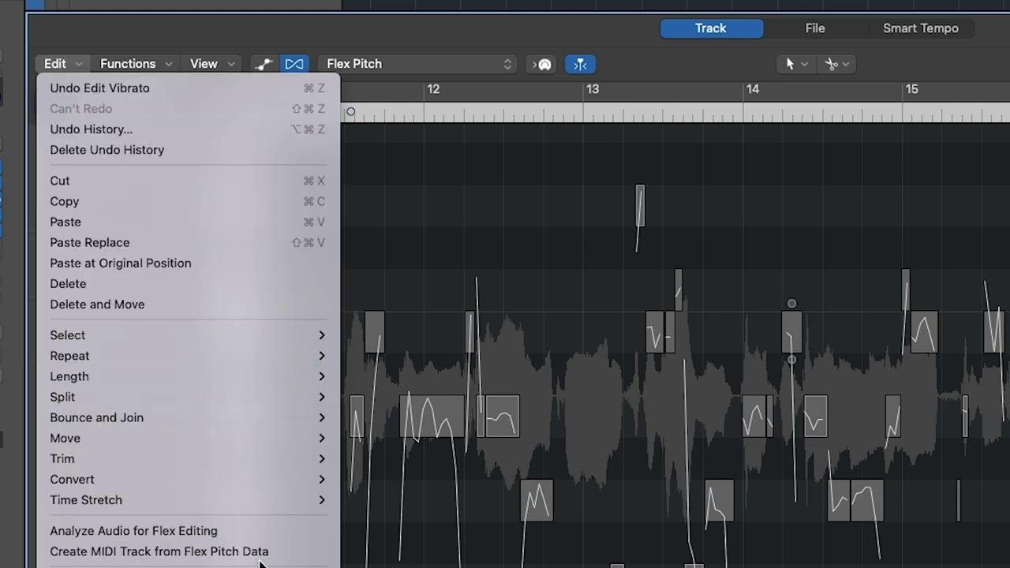
{"action": "left_click", "coordinate": [233, 556]}
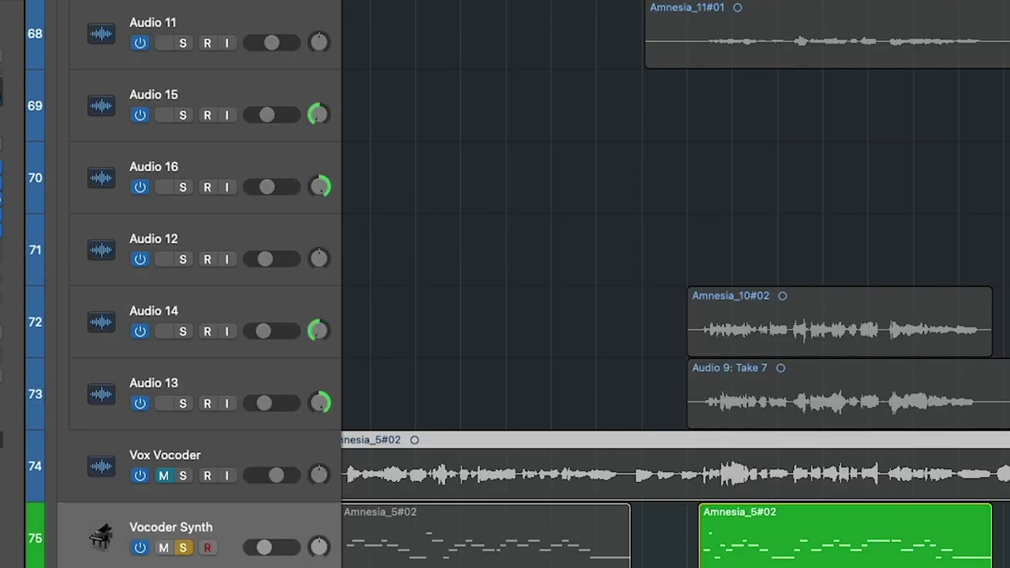
View the notes of the Vocoder Synth region starting after bar 19 in the Piano Roll, then collapse the editor
{"action": "left_click", "coordinate": [809, 511]}
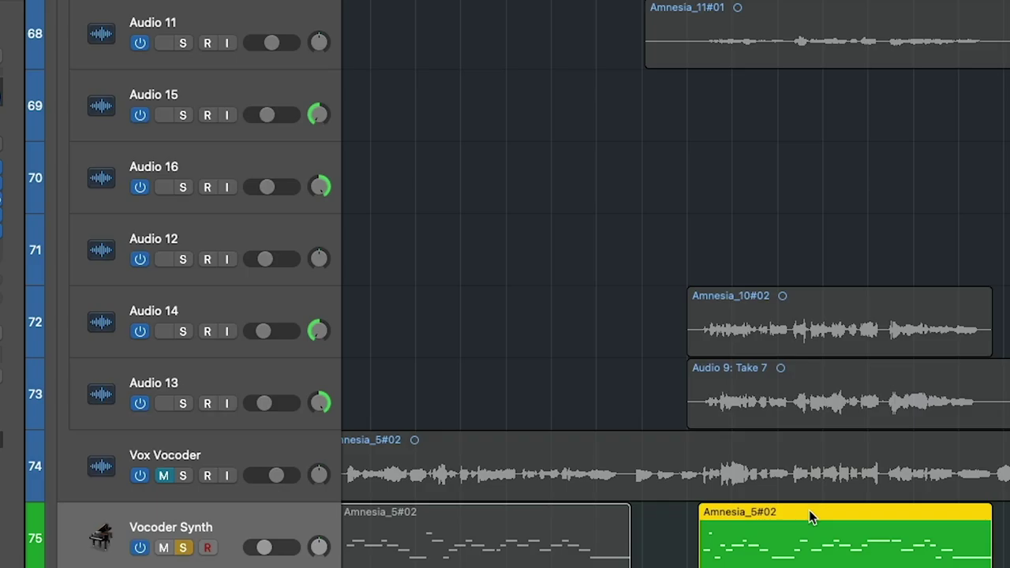
{"action": "double_click", "coordinate": [809, 511]}
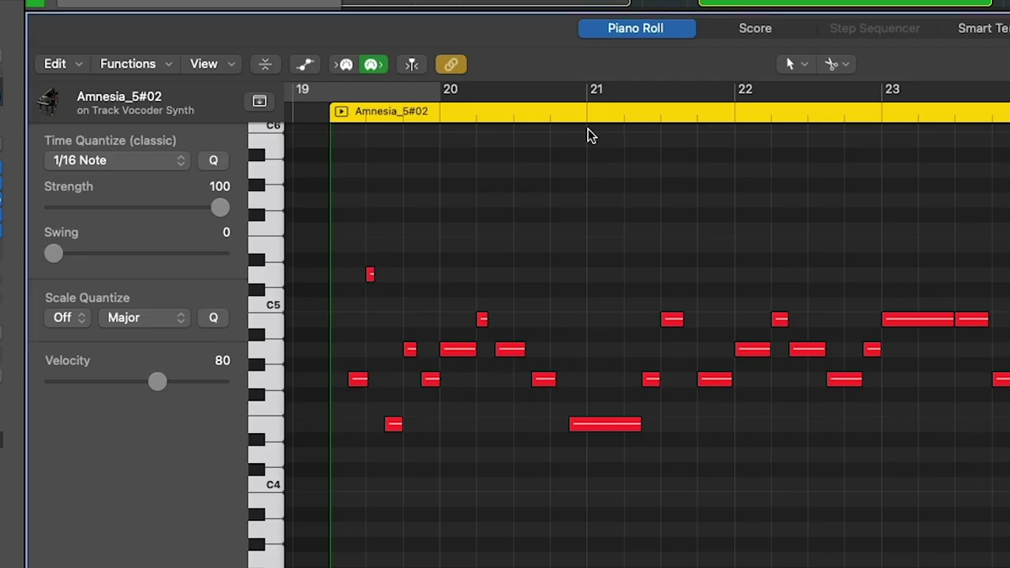
{"action": "left_click_drag", "start_coordinate": [563, 16], "coordinate": [562, 567]}
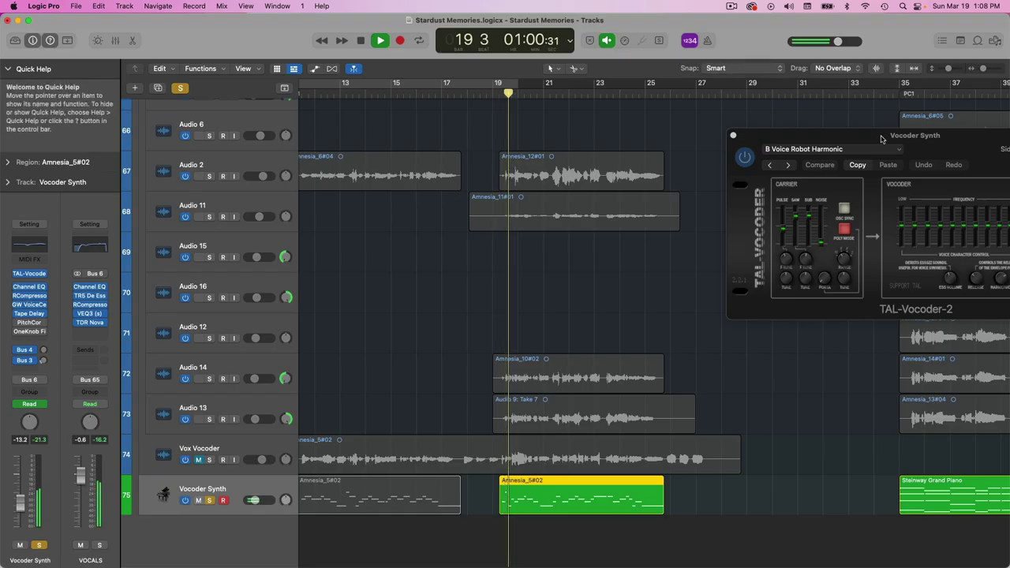
Play the soloed Vocoder Synth from bar 19 to bar 25 with its plug-in window in view, then move the window aside
{"action": "left_click_drag", "start_coordinate": [907, 146], "coordinate": [625, 155]}
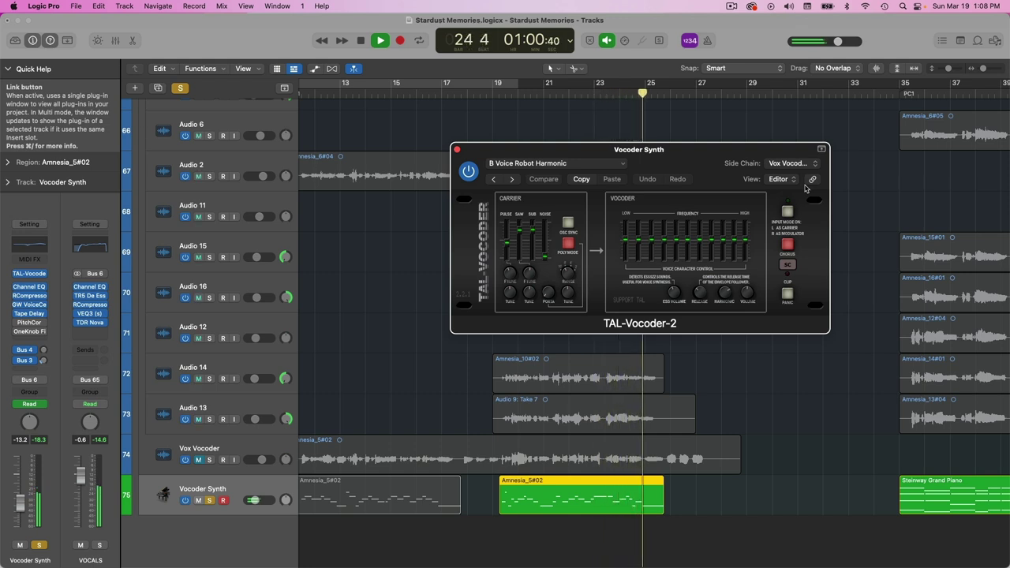
{"action": "key", "text": "space"}
{"action": "left_click_drag", "start_coordinate": [549, 149], "coordinate": [755, 156]}
Reposition the vocoder window below Audio 2 and select the Amnesia_12#01 region on that track
{"action": "scroll", "coordinate": [568, 229], "scroll_direction": "right", "scroll_amount": 5}
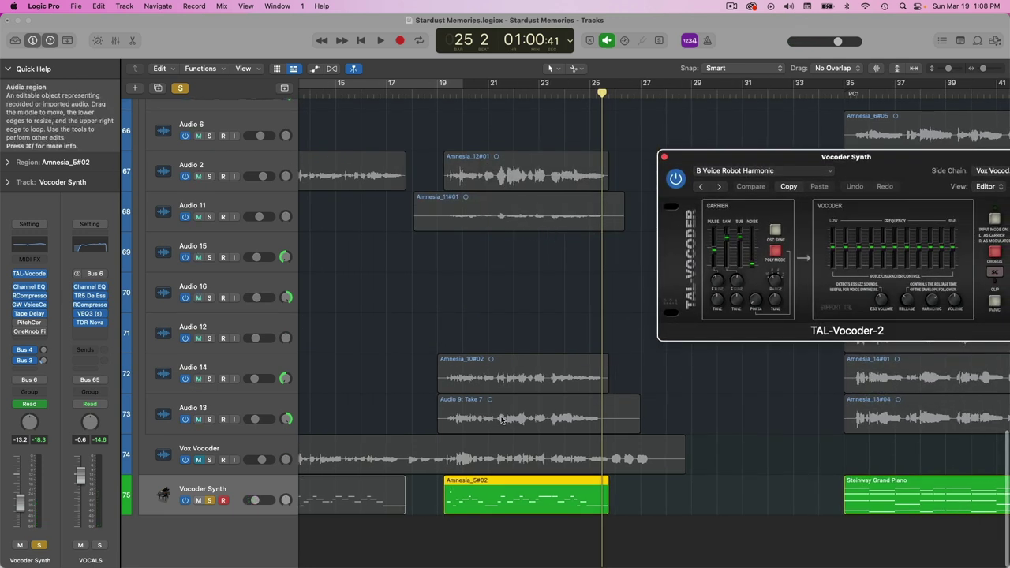
{"action": "left_click_drag", "start_coordinate": [919, 170], "coordinate": [864, 238]}
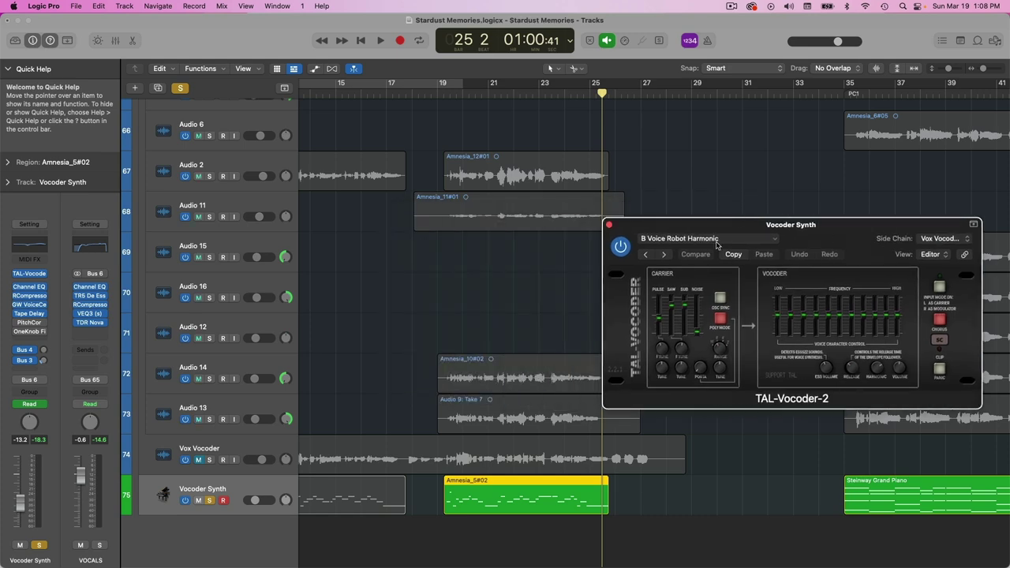
{"action": "scroll", "coordinate": [493, 170], "scroll_direction": "left", "scroll_amount": 3}
{"action": "scroll", "coordinate": [493, 170], "scroll_direction": "right", "scroll_amount": 1}
{"action": "left_click", "coordinate": [537, 174]}
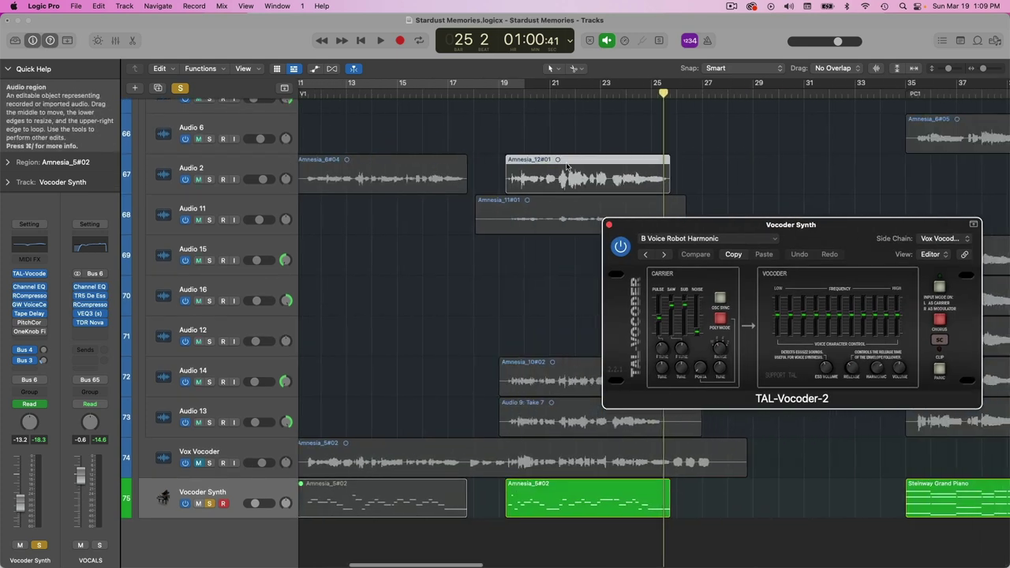
Select the Audio 2 track and rename it Lead Vox after the vocal stack higher up in the track list
{"action": "left_click", "coordinate": [189, 166]}
{"action": "scroll", "coordinate": [309, 207], "scroll_direction": "up", "scroll_amount": 15}
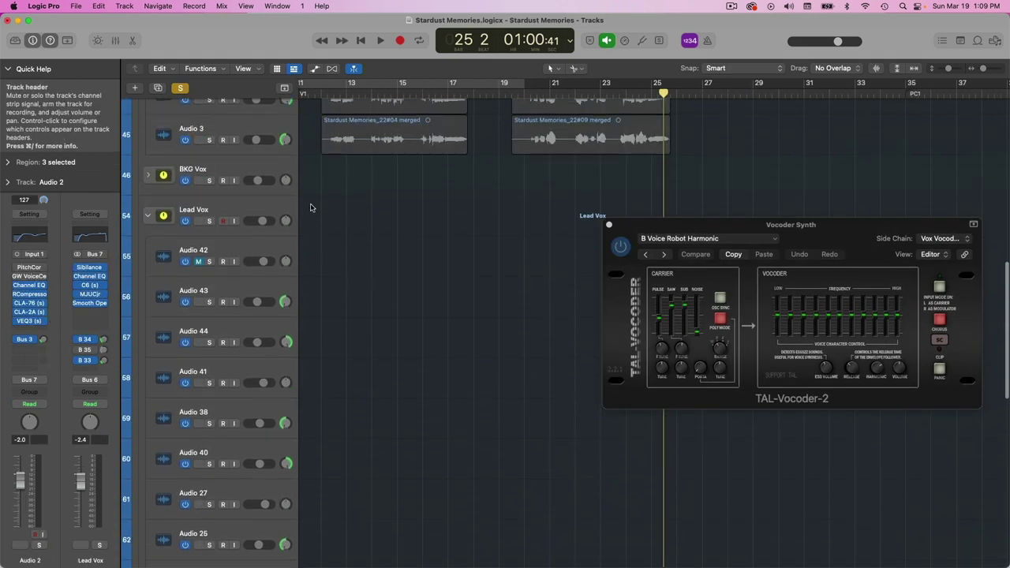
{"action": "scroll", "coordinate": [310, 208], "scroll_direction": "down", "scroll_amount": 10}
{"action": "scroll", "coordinate": [309, 207], "scroll_direction": "up", "scroll_amount": 2}
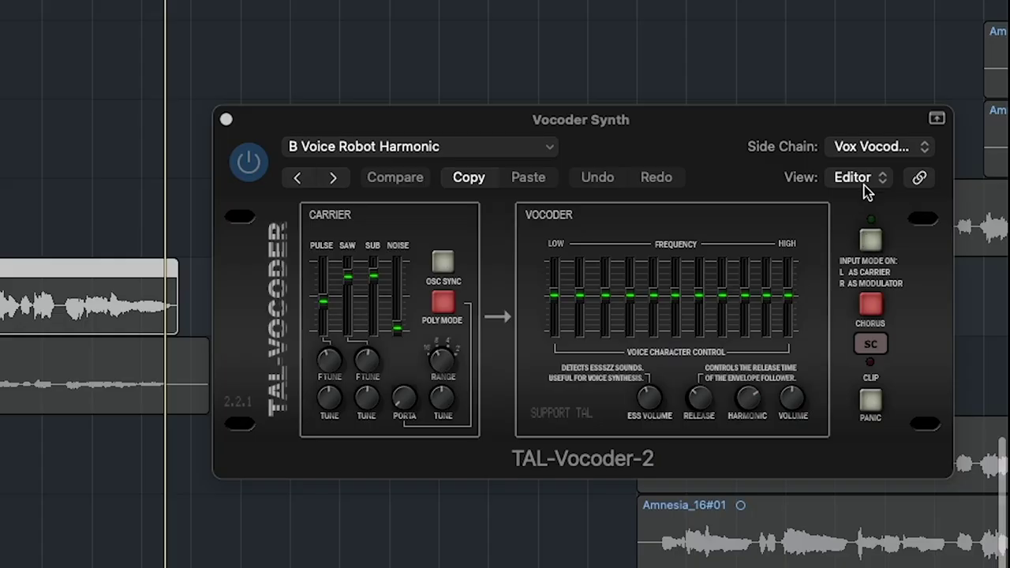
Set TAL-Vocoder-2's side chain to the audio track Lead Vox (Audio 2) and play the verse with it
{"action": "left_click", "coordinate": [943, 239]}
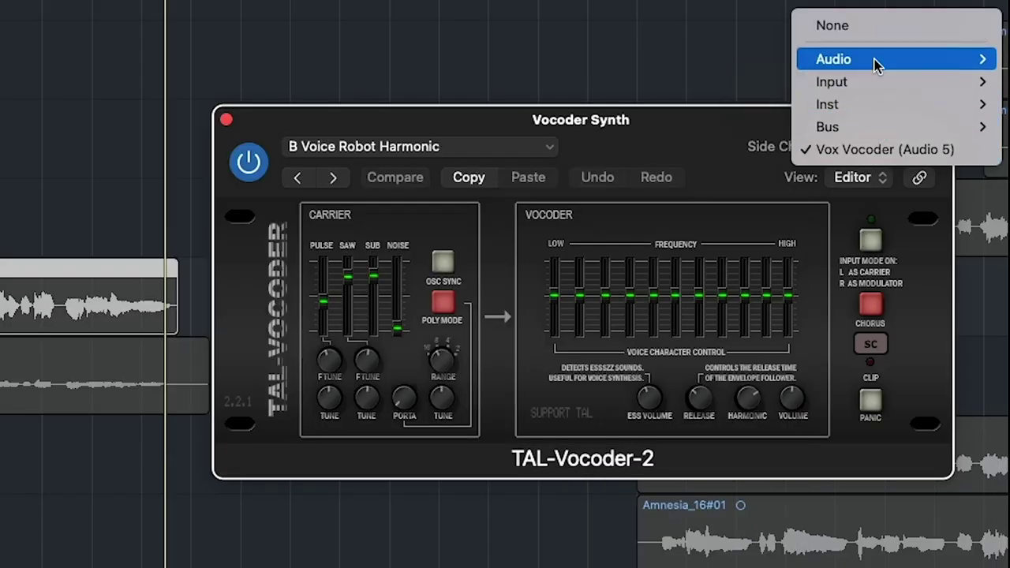
{"action": "mouse_move", "coordinate": [876, 63]}
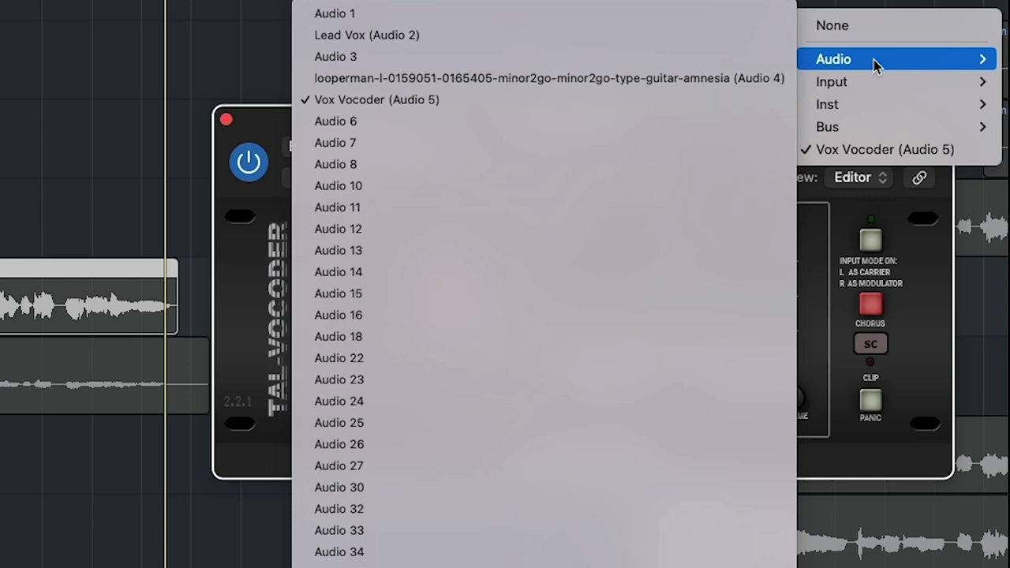
{"action": "left_click", "coordinate": [484, 35]}
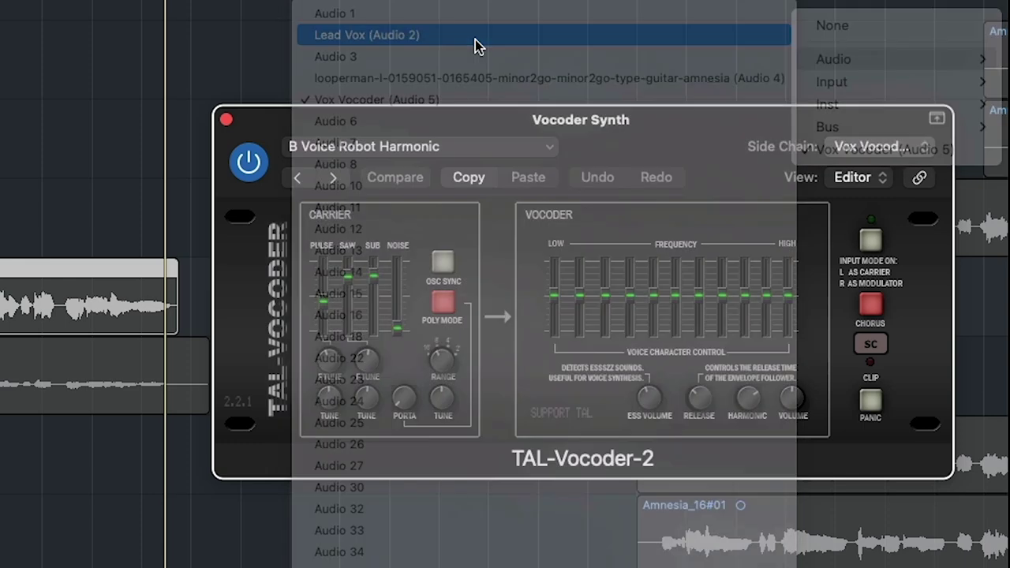
{"action": "scroll", "coordinate": [106, 213], "scroll_direction": "up", "scroll_amount": 3}
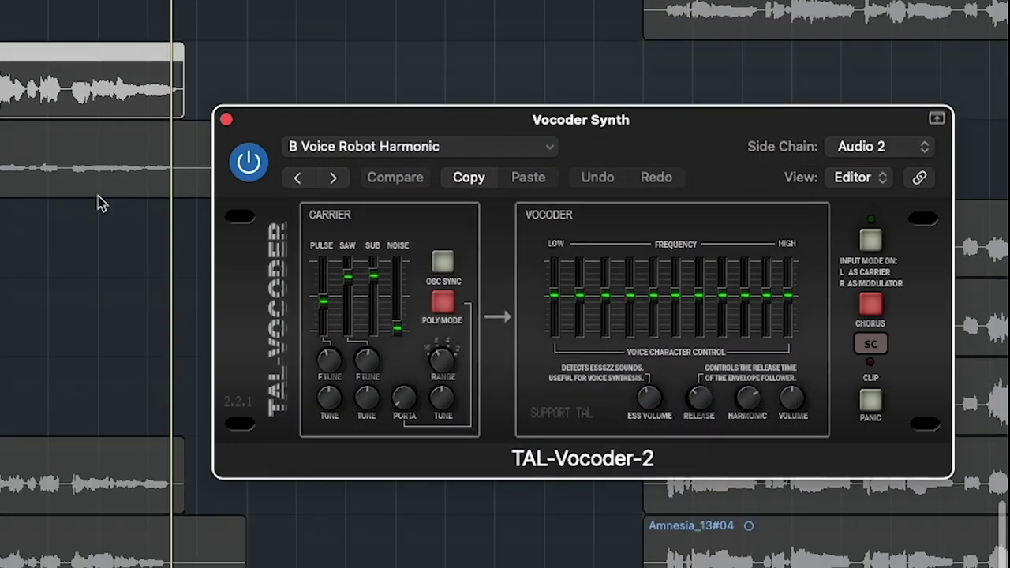
{"action": "key", "text": "space"}
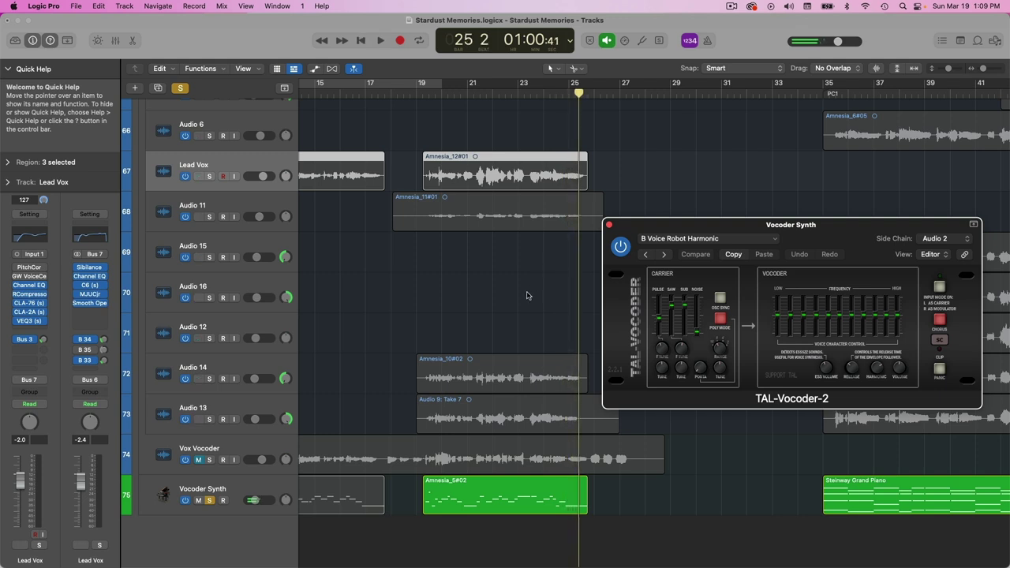
Reposition the vocoder window and compare the soloed part with Chorus switched off and on again
{"action": "scroll", "coordinate": [527, 295], "scroll_direction": "left", "scroll_amount": 3}
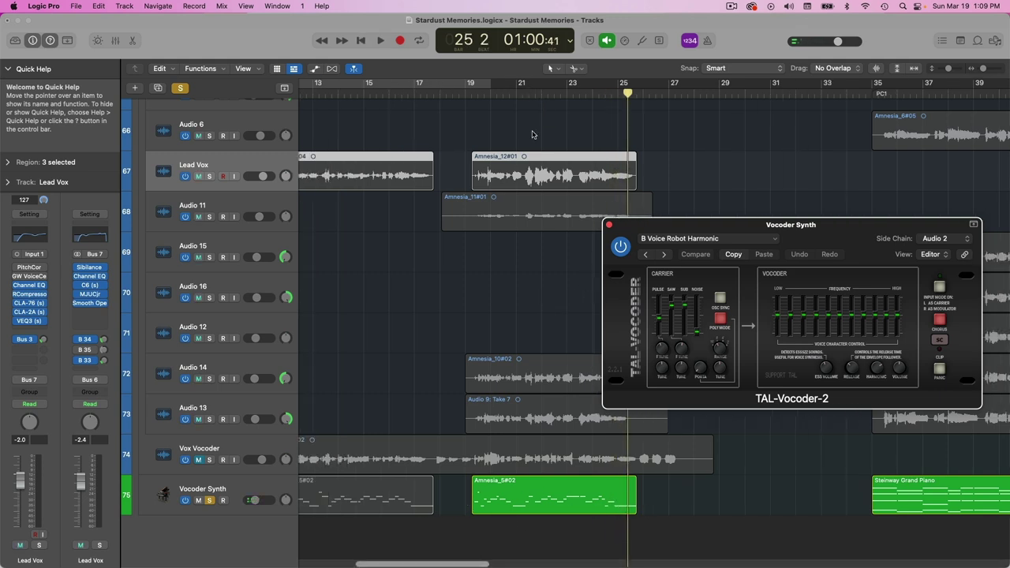
{"action": "scroll", "coordinate": [590, 265], "scroll_direction": "left", "scroll_amount": 3}
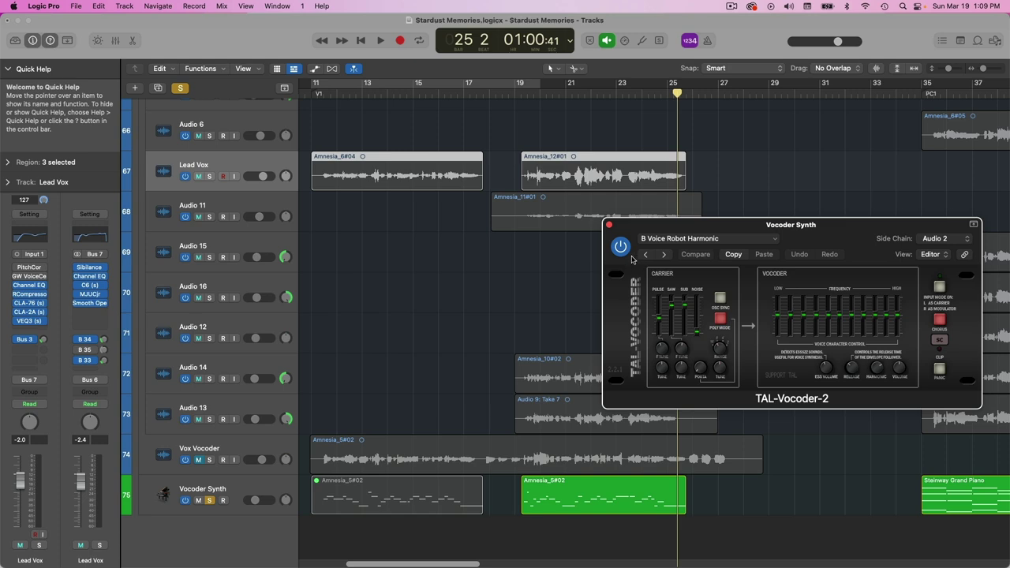
{"action": "scroll", "coordinate": [528, 197], "scroll_direction": "up", "scroll_amount": 2}
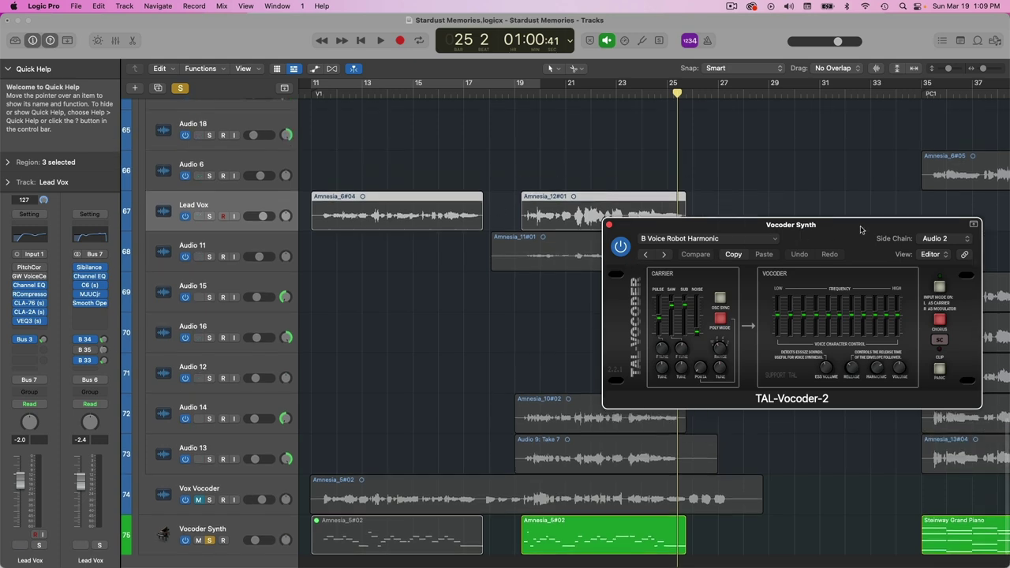
{"action": "left_click_drag", "start_coordinate": [860, 230], "coordinate": [758, 202]}
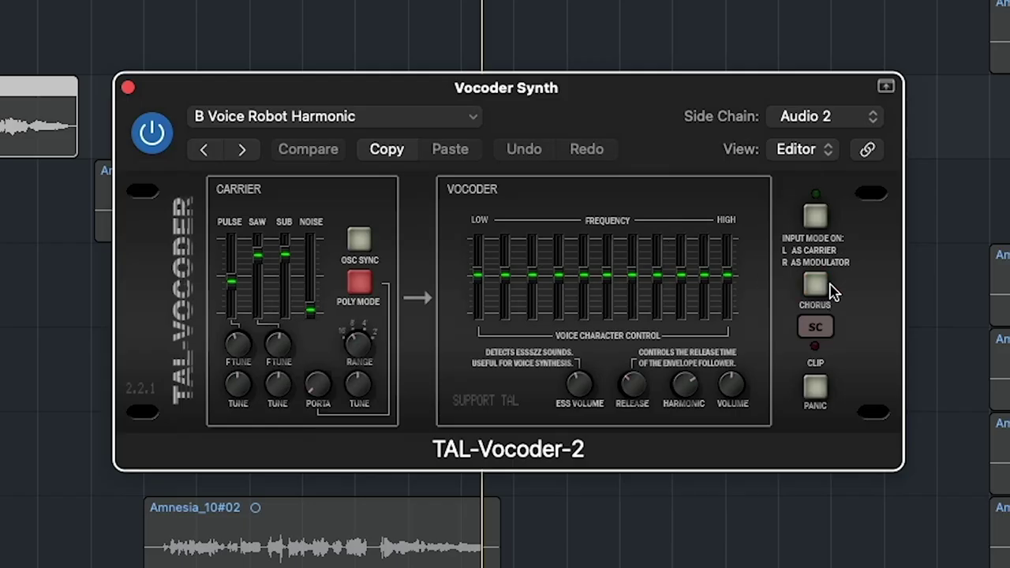
{"action": "left_click", "coordinate": [815, 284]}
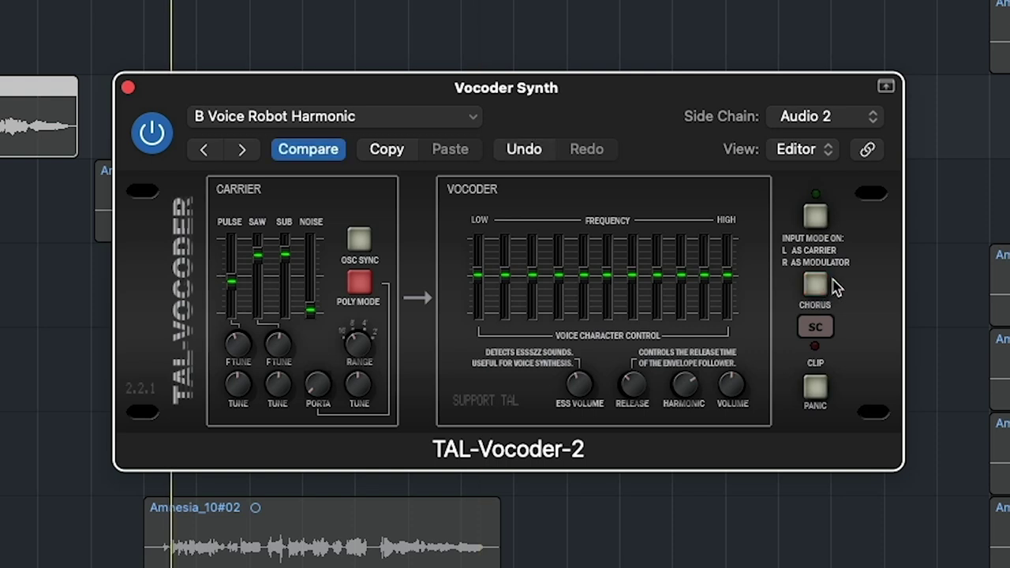
{"action": "left_click", "coordinate": [815, 286]}
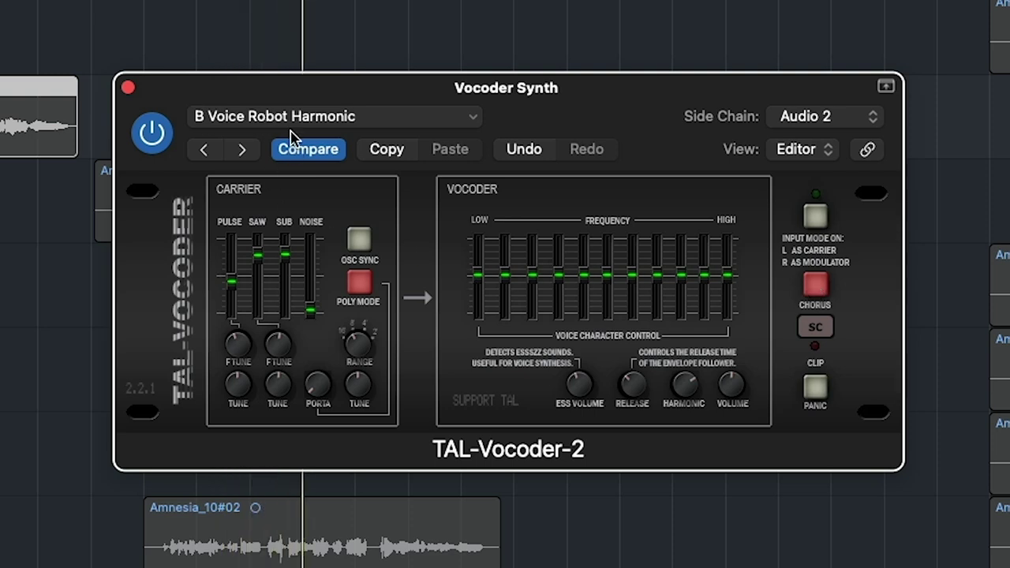
Raise the carrier's Pulse level and boost the upper frequency bands of the vocoder during playback
{"action": "left_click", "coordinate": [284, 118]}
{"action": "left_click", "coordinate": [607, 107]}
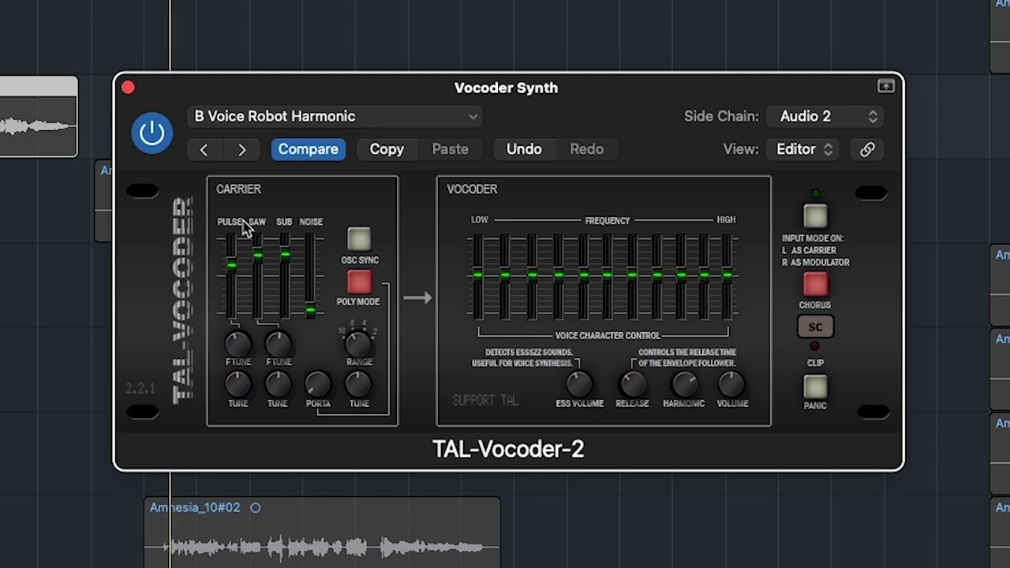
{"action": "left_click_drag", "start_coordinate": [310, 309], "coordinate": [331, 435]}
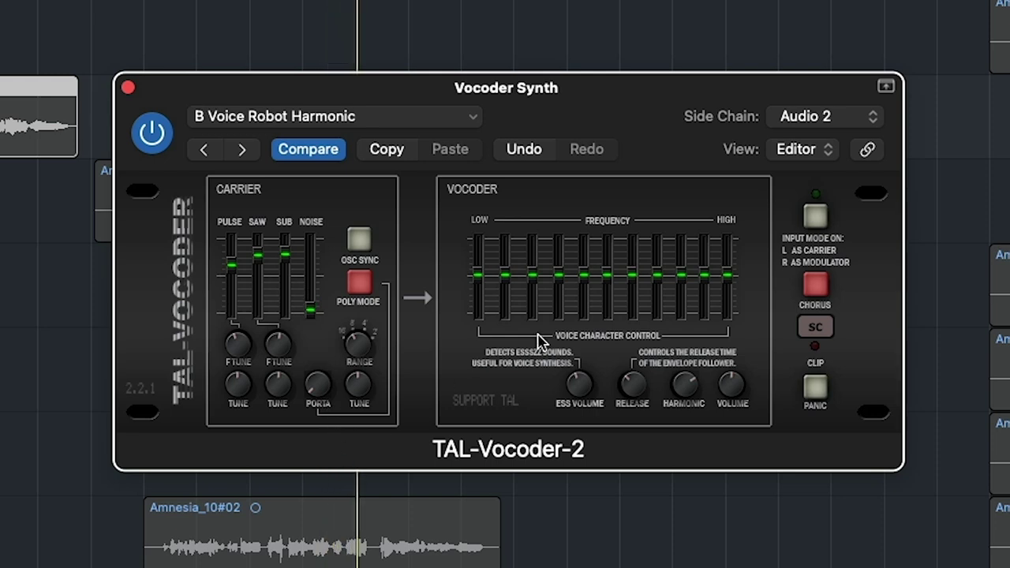
{"action": "left_click_drag", "start_coordinate": [655, 277], "coordinate": [728, 254]}
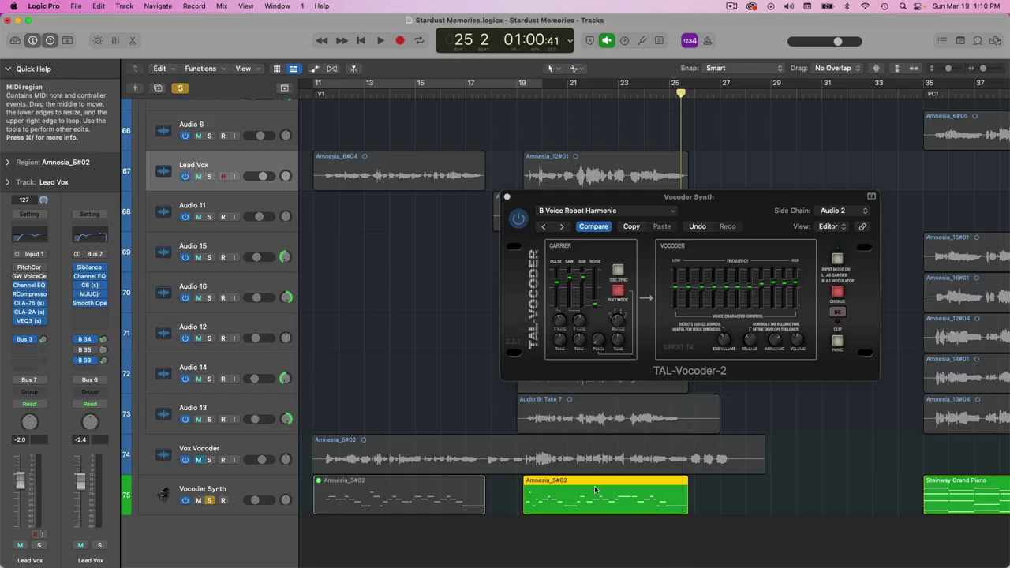
View the Vocoder Synth region after bar 19 in the Piano Roll and duplicate all its notes one octave lower
{"action": "double_click", "coordinate": [594, 485]}
{"action": "left_click_drag", "start_coordinate": [519, 196], "coordinate": [770, 83]}
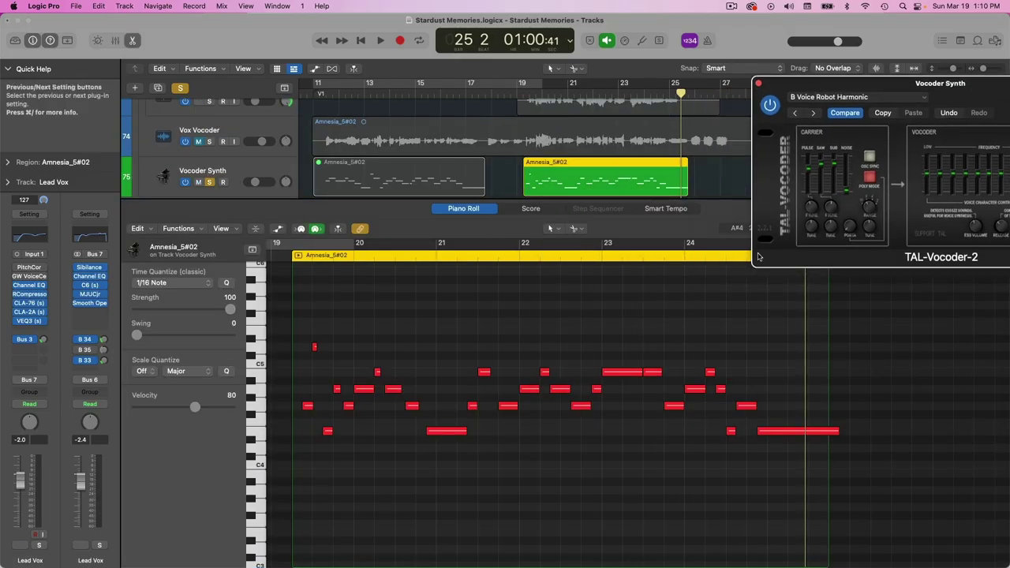
{"action": "left_click_drag", "start_coordinate": [789, 308], "coordinate": [424, 448]}
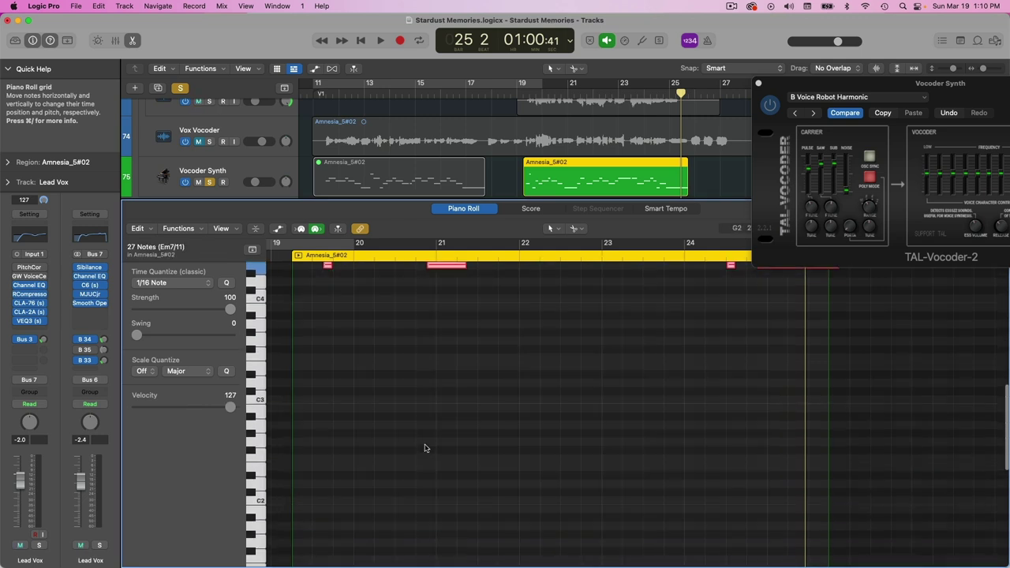
{"action": "scroll", "coordinate": [424, 448], "scroll_direction": "up", "scroll_amount": 3}
{"action": "left_click", "coordinate": [764, 318]}
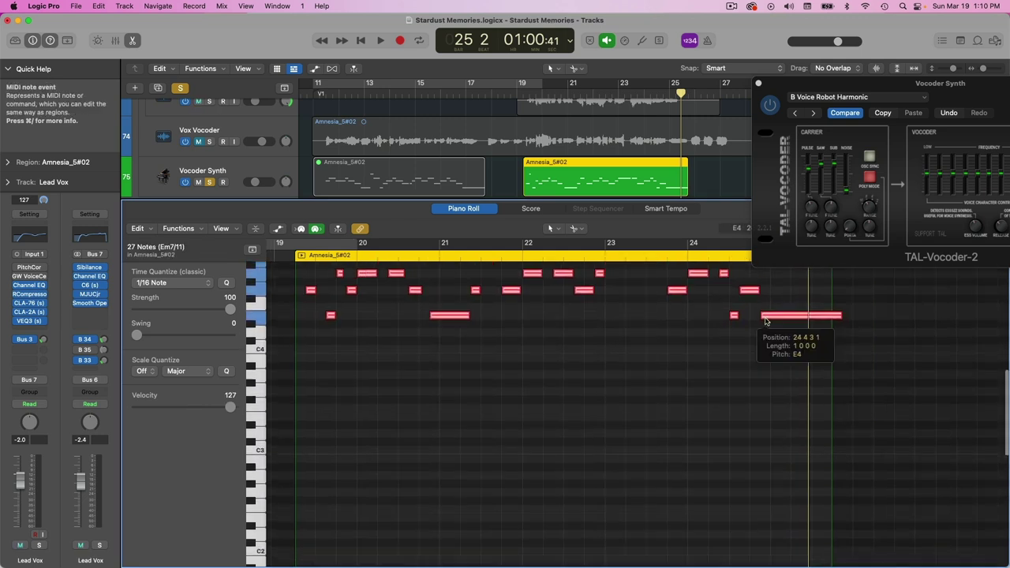
{"action": "left_click_drag", "start_coordinate": [765, 319], "coordinate": [741, 383]}
Play the octave-doubled vocoder part from bar 19, shift the plug-in window aside and close the Piano Roll
{"action": "key", "text": "space"}
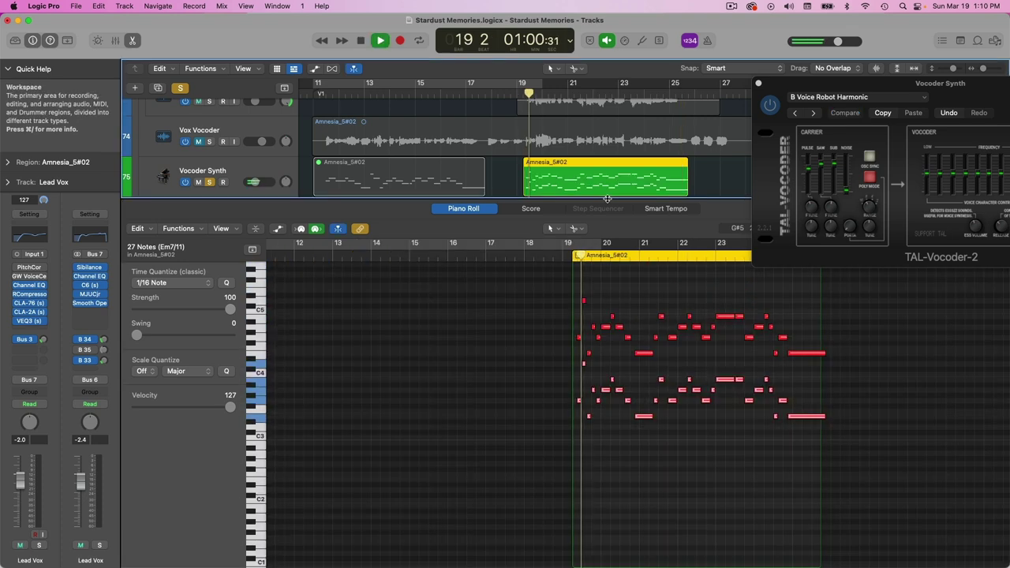
{"action": "left_click_drag", "start_coordinate": [918, 86], "coordinate": [818, 76]}
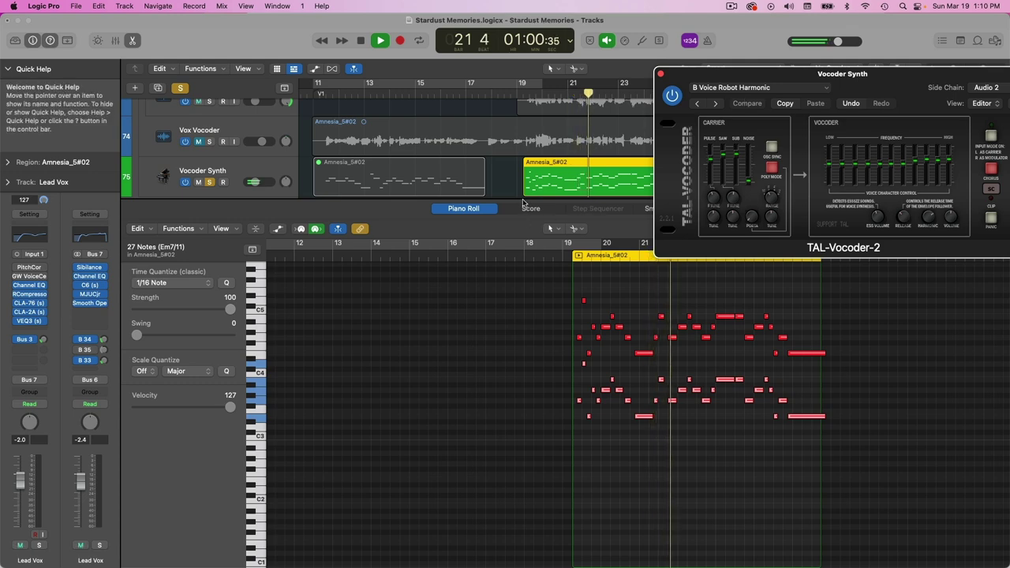
{"action": "key", "text": "e"}
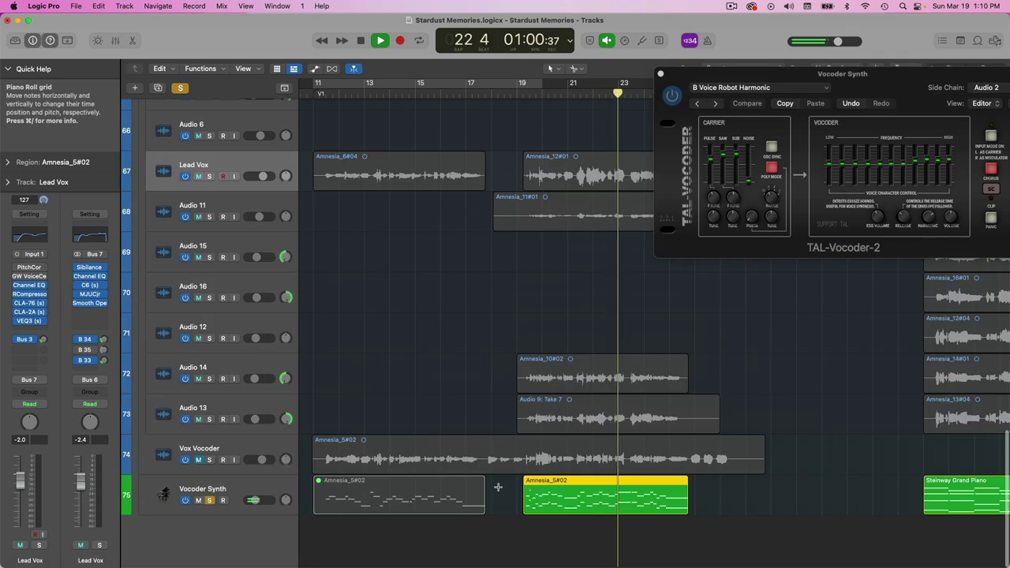
Compare the Vocoder Synth in the full mix and soloed, then stop playback and close its plug-in window
{"action": "left_click", "coordinate": [209, 500]}
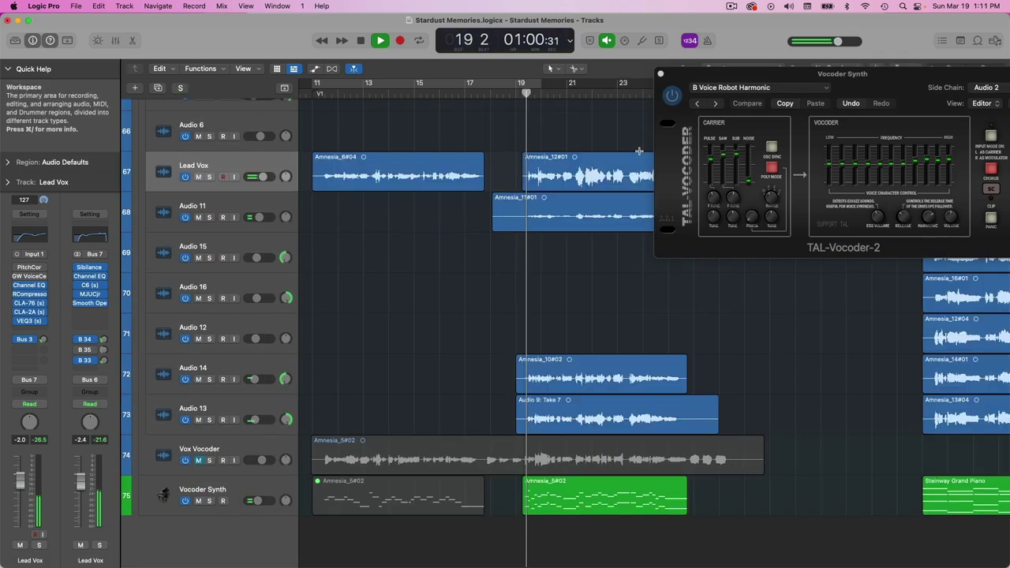
{"action": "left_click", "coordinate": [209, 500]}
{"action": "left_click", "coordinate": [209, 500]}
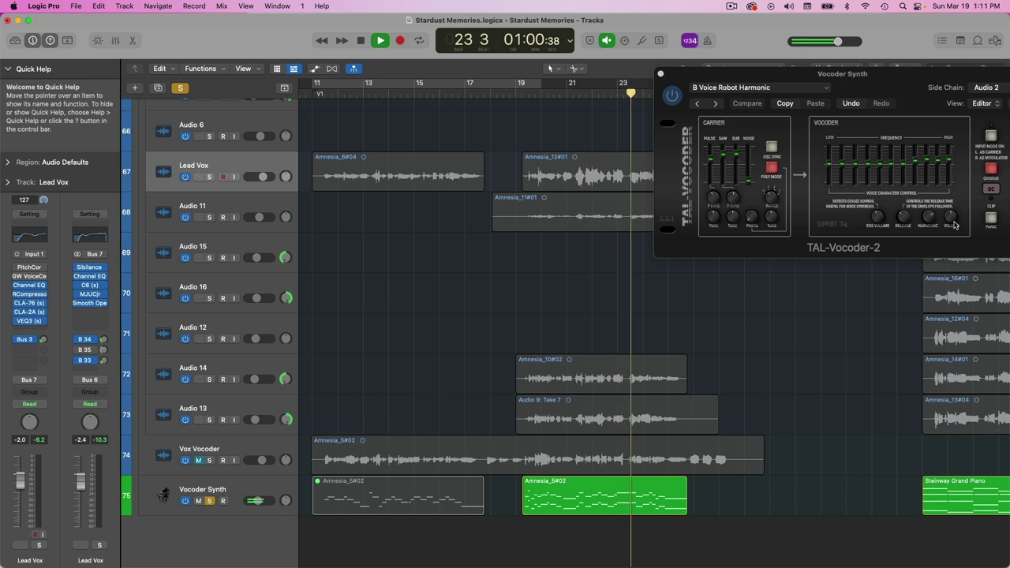
{"action": "key", "text": "space"}
{"action": "left_click_drag", "start_coordinate": [757, 74], "coordinate": [502, 128]}
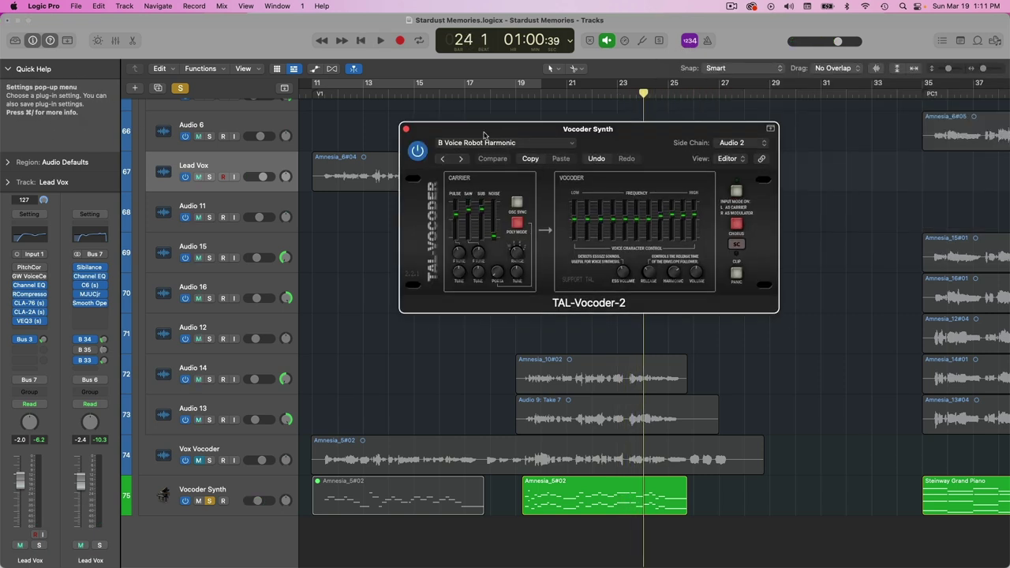
{"action": "left_click", "coordinate": [406, 129]}
Mute the Steinway Grand Piano region on Vocoder Synth and set the cycle range from bar 35 to bar 44
{"action": "scroll", "coordinate": [615, 282], "scroll_direction": "right", "scroll_amount": 2}
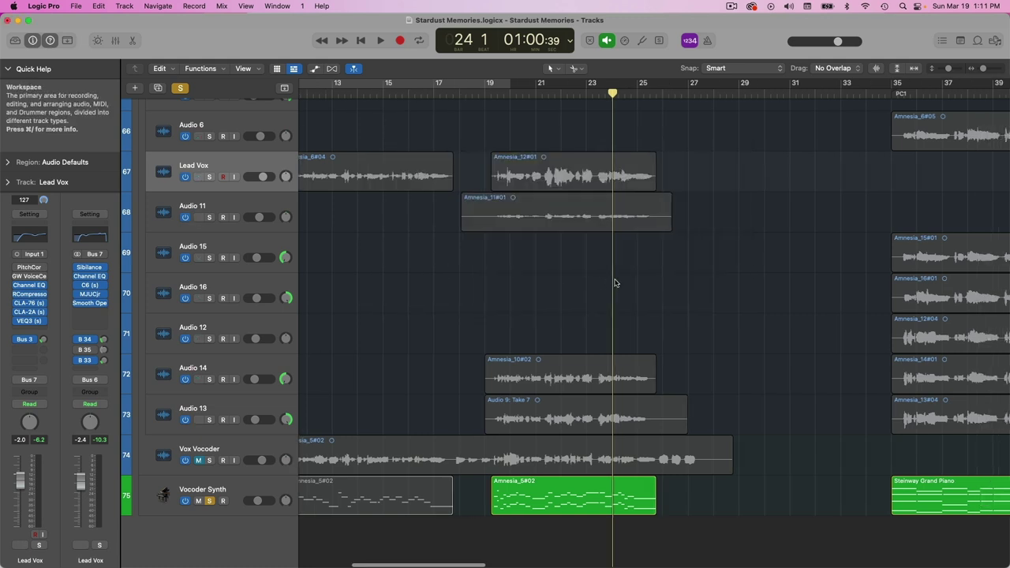
{"action": "scroll", "coordinate": [615, 282], "scroll_direction": "down", "scroll_amount": 5}
{"action": "left_click_drag", "start_coordinate": [550, 88], "coordinate": [615, 101]}
{"action": "left_click", "coordinate": [570, 489]}
{"action": "right_click", "coordinate": [569, 488]}
{"action": "key", "text": "Escape"}
{"action": "key", "text": "super+Right"}
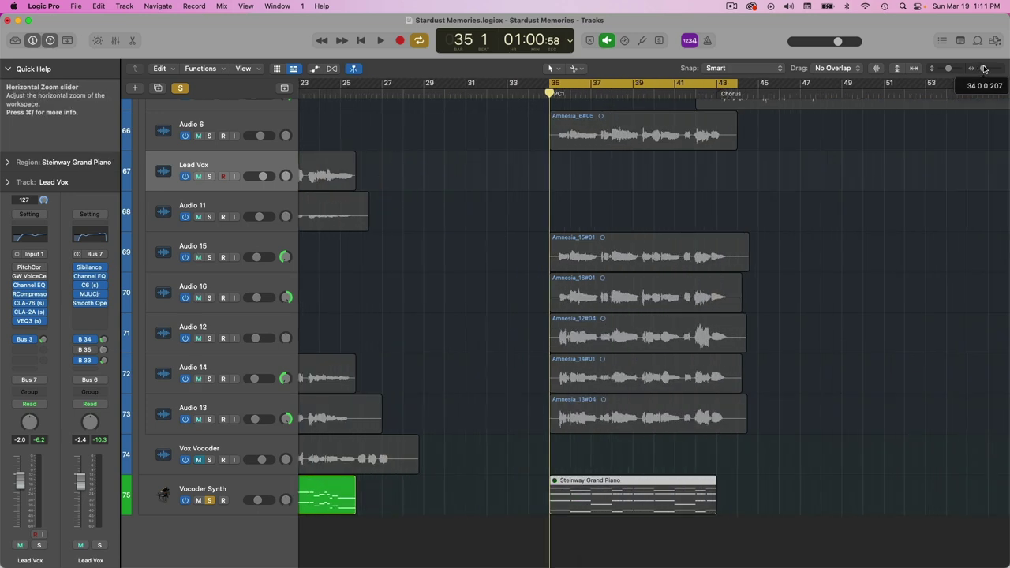
Examine the pre-chorus vocal regions stacked from bar 35 and select the Amnesia_6#05 region on Audio 6
{"action": "scroll", "coordinate": [559, 153], "scroll_direction": "up", "scroll_amount": 5}
{"action": "scroll", "coordinate": [559, 153], "scroll_direction": "down", "scroll_amount": 10}
{"action": "scroll", "coordinate": [559, 153], "scroll_direction": "up", "scroll_amount": 10}
{"action": "scroll", "coordinate": [558, 153], "scroll_direction": "down", "scroll_amount": 10}
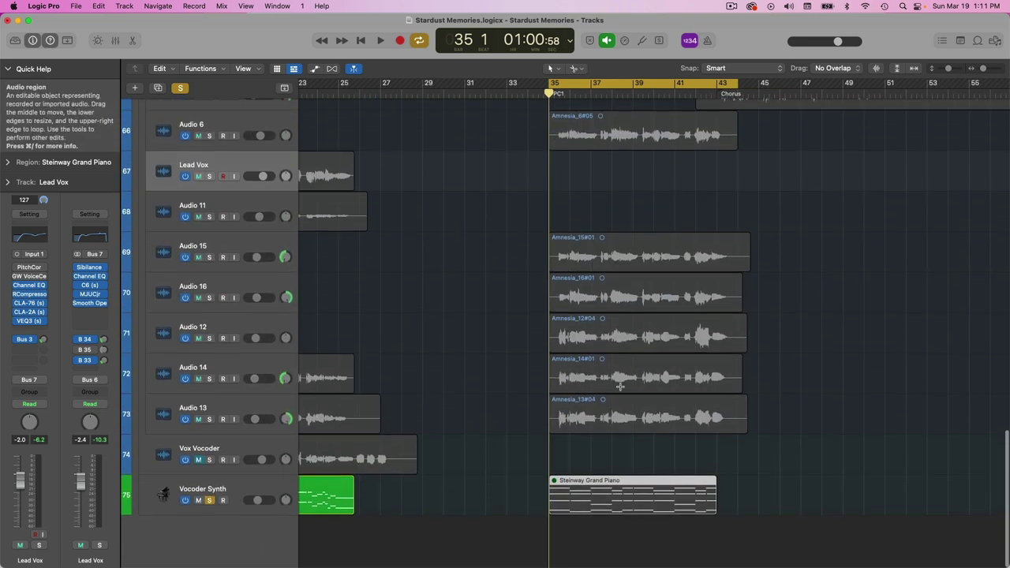
{"action": "scroll", "coordinate": [606, 278], "scroll_direction": "up", "scroll_amount": 3}
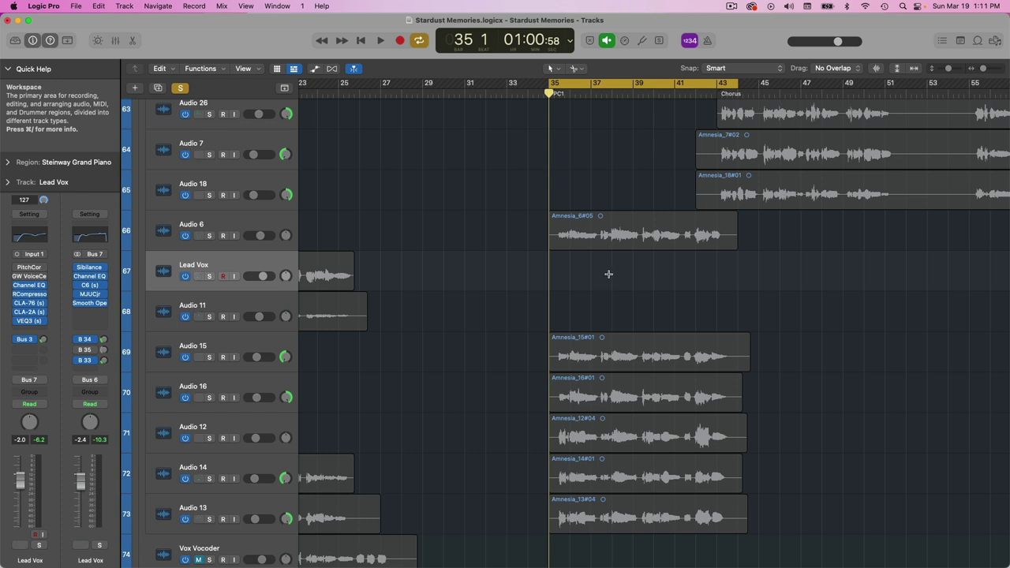
{"action": "scroll", "coordinate": [607, 276], "scroll_direction": "down", "scroll_amount": 3}
{"action": "left_click", "coordinate": [568, 173]}
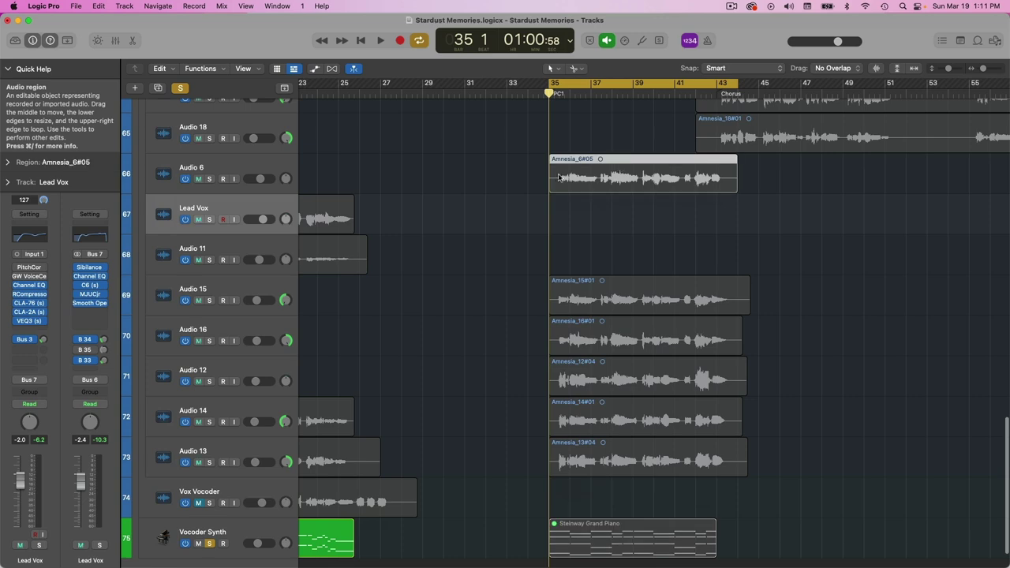
{"action": "scroll", "coordinate": [568, 175], "scroll_direction": "down", "scroll_amount": 2}
{"action": "scroll", "coordinate": [554, 173], "scroll_direction": "left", "scroll_amount": 2}
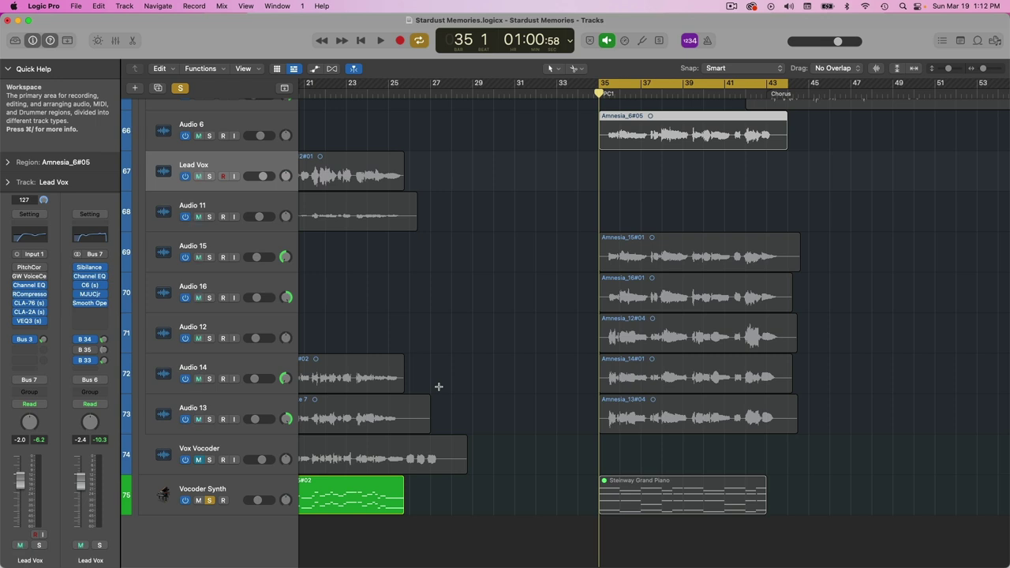
{"action": "scroll", "coordinate": [342, 304], "scroll_direction": "up", "scroll_amount": 1}
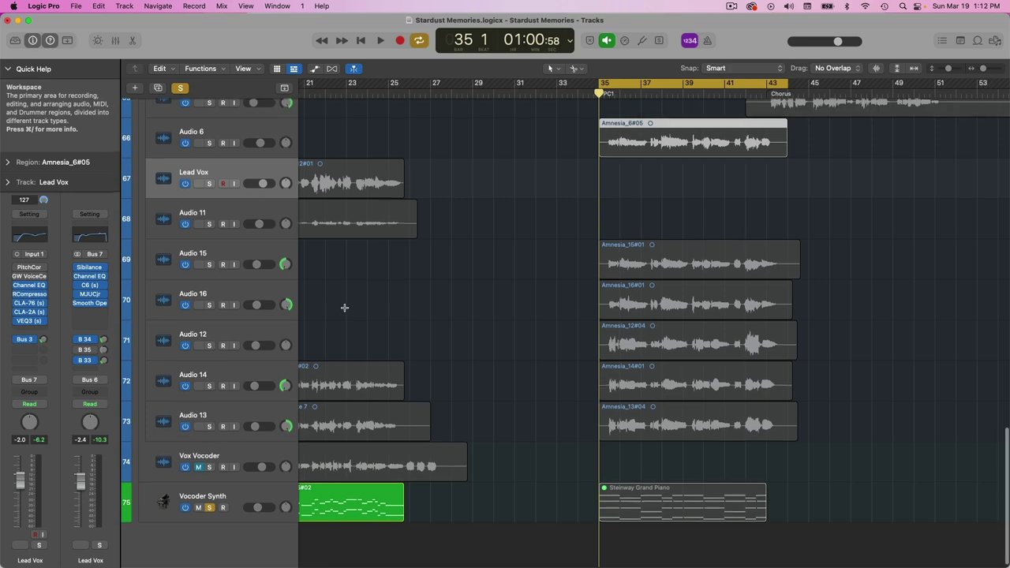
Solo the tracks from Audio 6 through Audio 13 and play the pre-chorus vocals from bar 35
{"action": "left_click", "coordinate": [209, 145]}
{"action": "left_click_drag", "start_coordinate": [209, 149], "coordinate": [209, 426]}
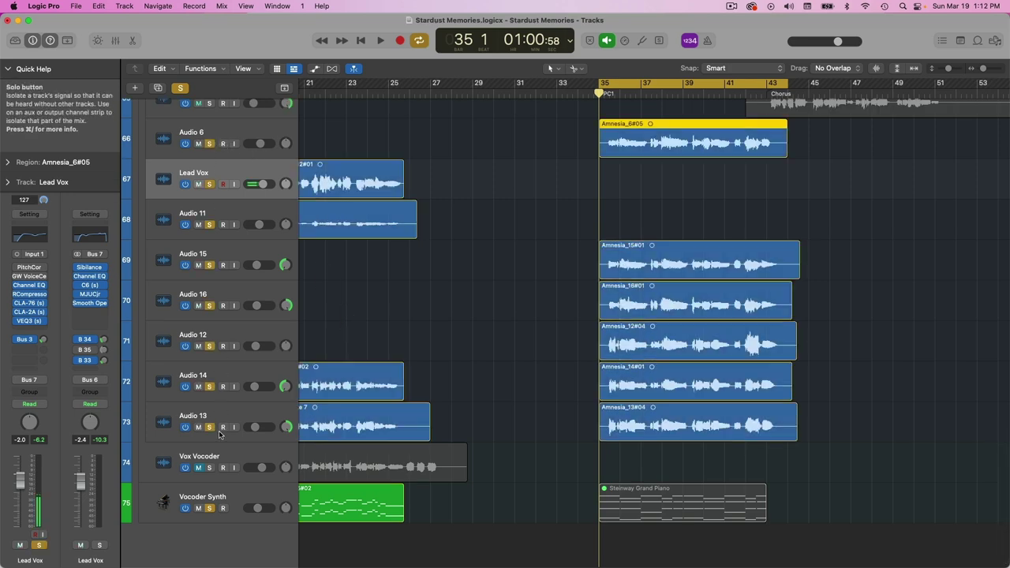
{"action": "scroll", "coordinate": [724, 291], "scroll_direction": "up", "scroll_amount": 5}
{"action": "scroll", "coordinate": [725, 294], "scroll_direction": "up", "scroll_amount": 15}
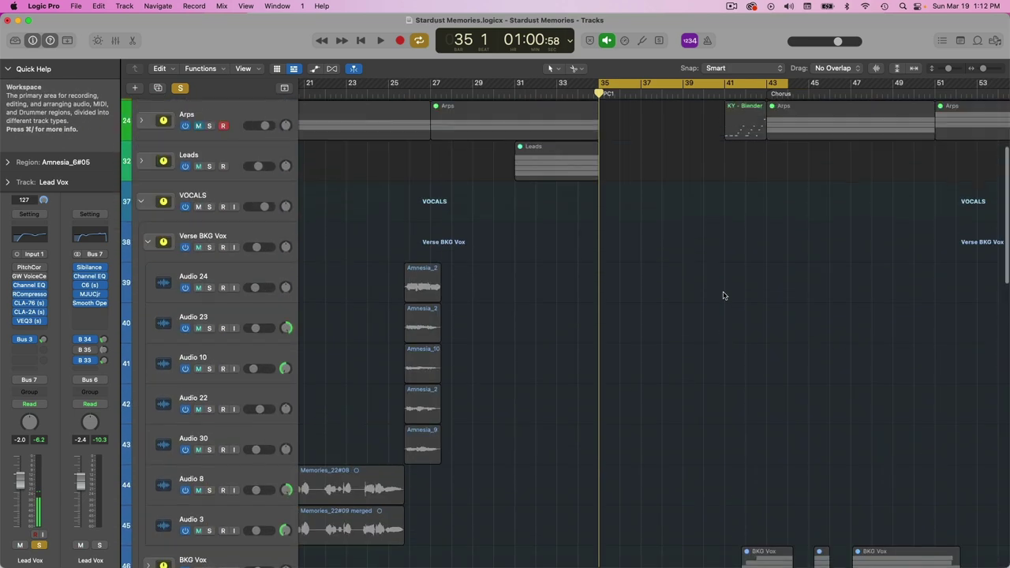
{"action": "scroll", "coordinate": [605, 257], "scroll_direction": "down", "scroll_amount": 20}
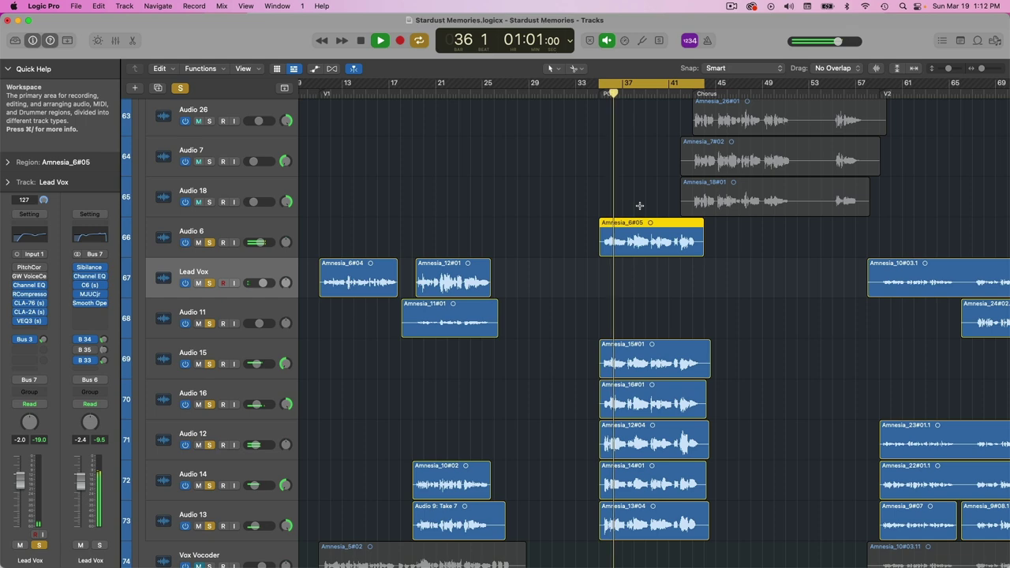
Select the six stacked pre-chorus vocal regions and trim their starts together to about position 35 2 3 1
{"action": "scroll", "coordinate": [552, 259], "scroll_direction": "up", "scroll_amount": 5}
{"action": "scroll", "coordinate": [552, 259], "scroll_direction": "down", "scroll_amount": 1}
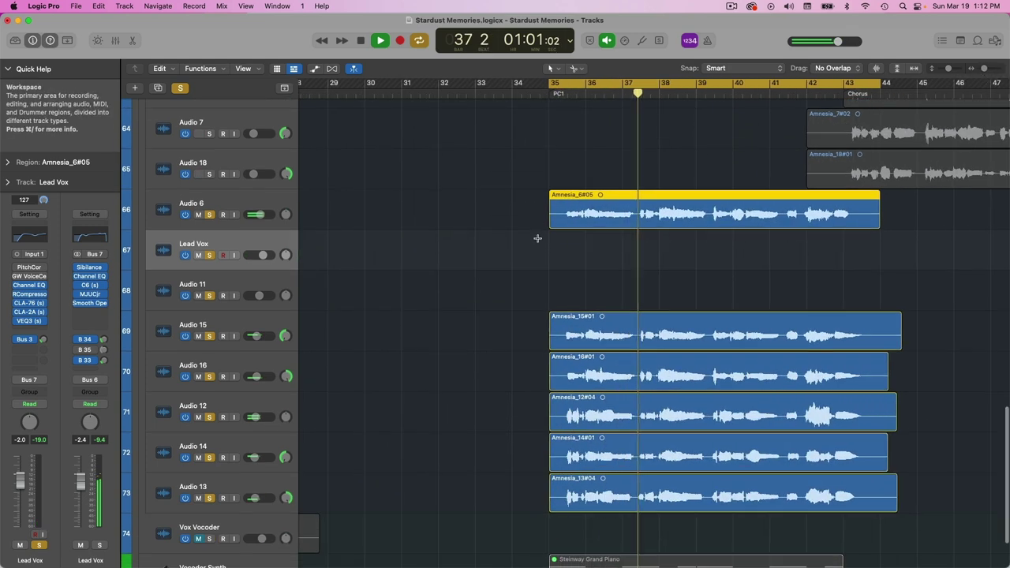
{"action": "left_click_drag", "start_coordinate": [530, 203], "coordinate": [562, 507]}
{"action": "left_click", "coordinate": [566, 507]}
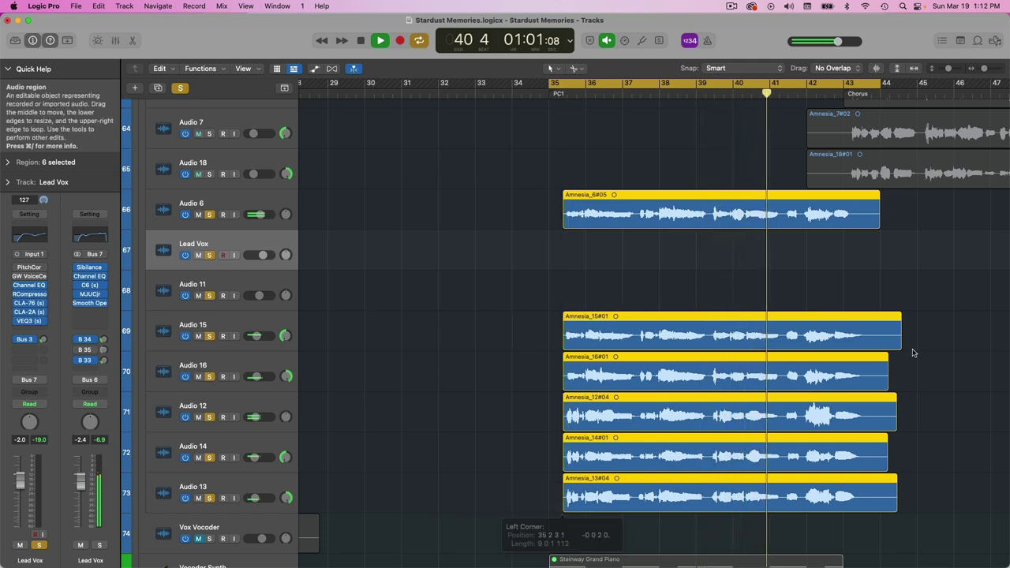
{"action": "scroll", "coordinate": [905, 300], "scroll_direction": "right", "scroll_amount": 3}
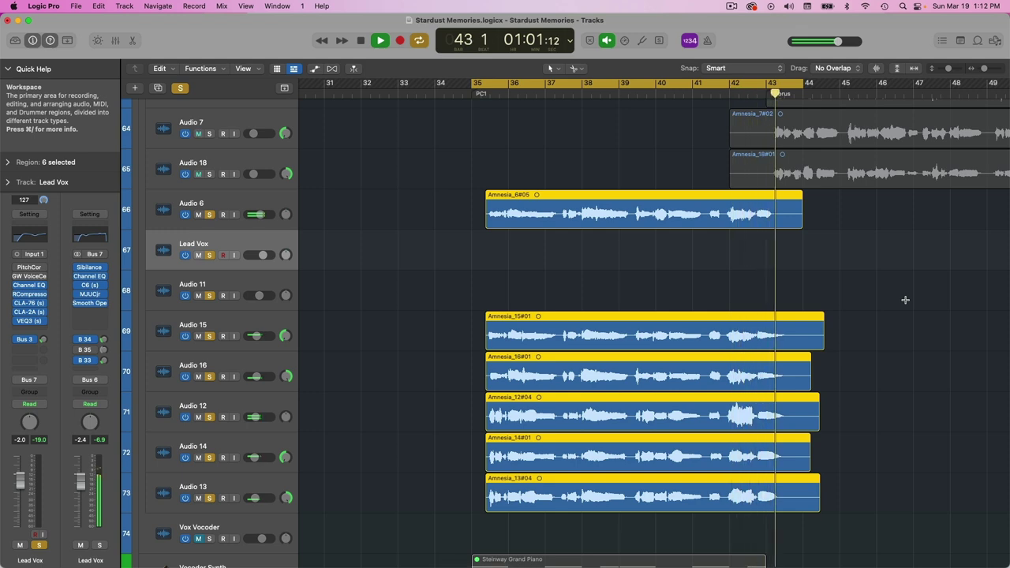
Move the cycle range onto the chorus, from bar 43 to bar 52
{"action": "left_click_drag", "start_coordinate": [984, 69], "coordinate": [982, 72]}
{"action": "scroll", "coordinate": [709, 252], "scroll_direction": "right", "scroll_amount": 6}
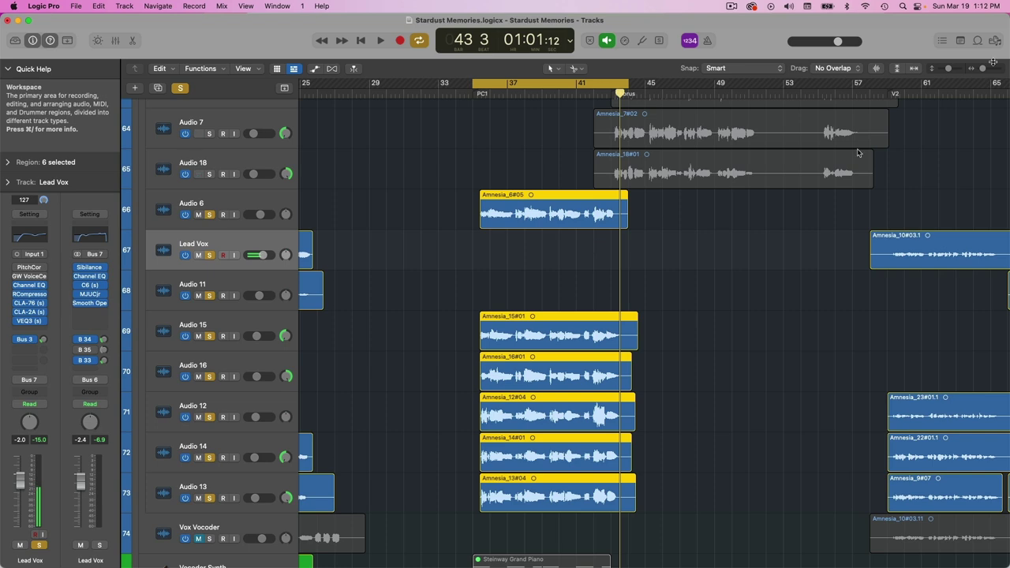
{"action": "scroll", "coordinate": [608, 113], "scroll_direction": "up", "scroll_amount": 8}
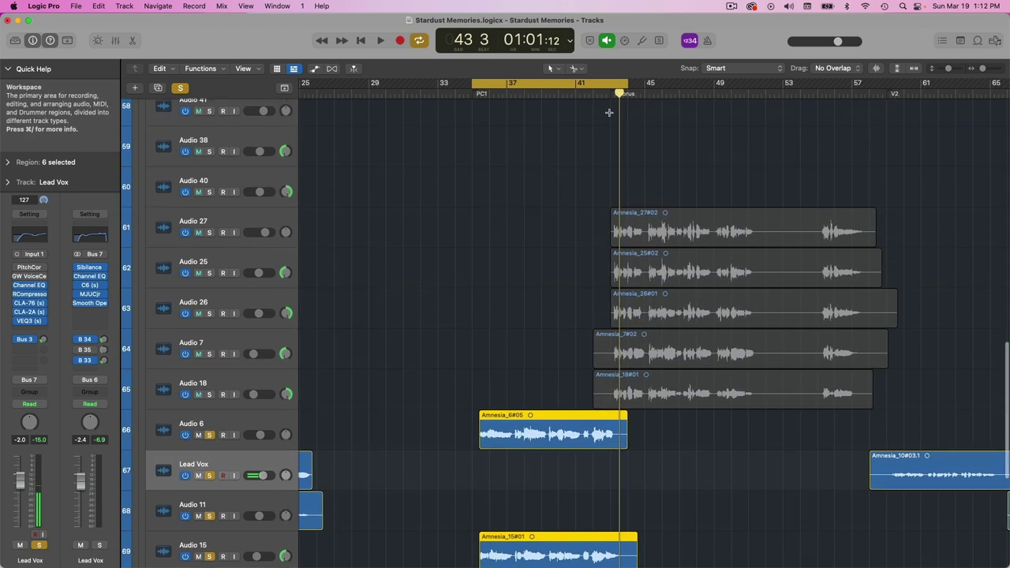
{"action": "scroll", "coordinate": [609, 112], "scroll_direction": "right", "scroll_amount": 2}
{"action": "scroll", "coordinate": [609, 113], "scroll_direction": "down", "scroll_amount": 8}
{"action": "scroll", "coordinate": [609, 113], "scroll_direction": "right", "scroll_amount": 3}
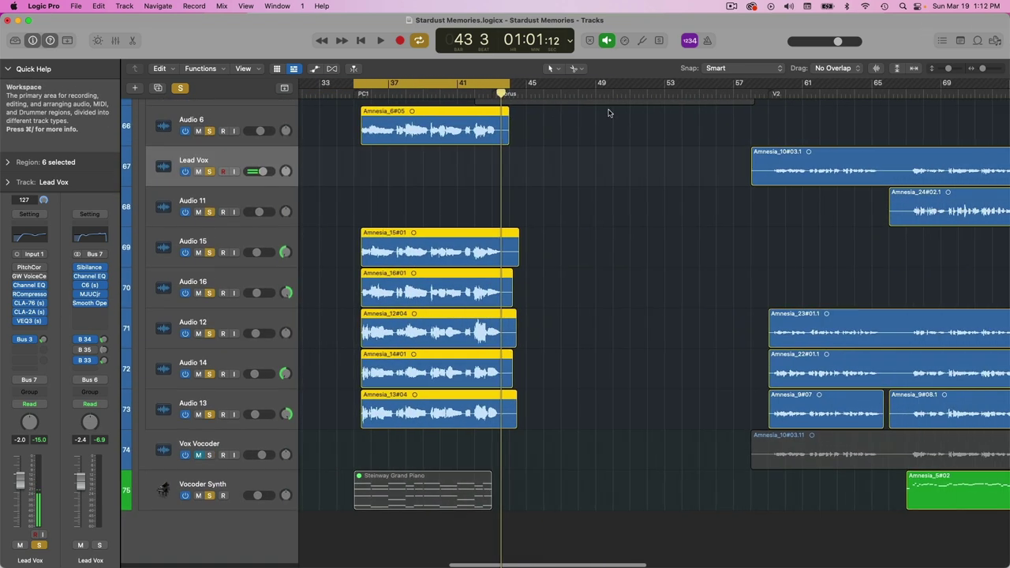
{"action": "scroll", "coordinate": [608, 113], "scroll_direction": "up", "scroll_amount": 8}
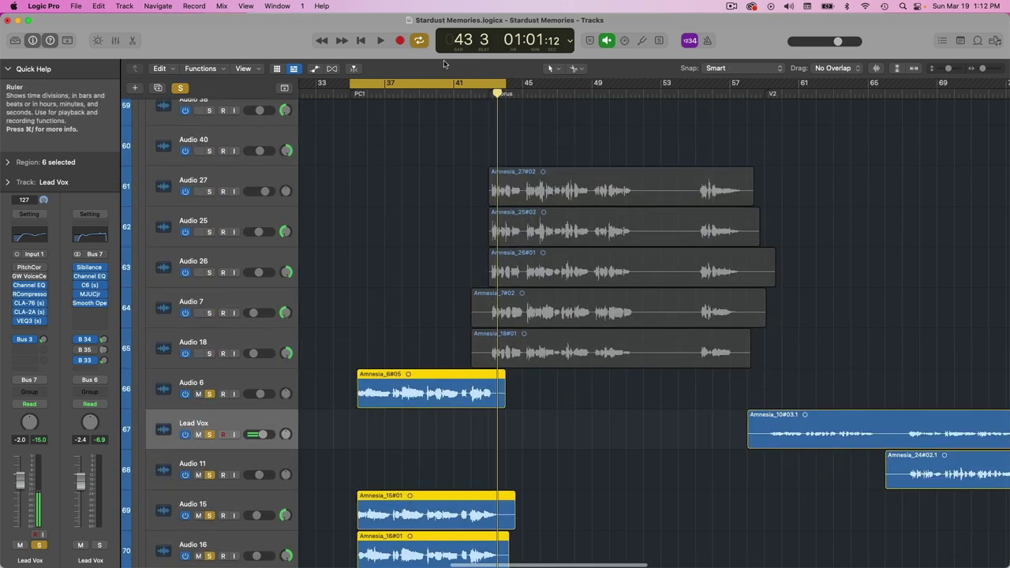
{"action": "left_click_drag", "start_coordinate": [443, 82], "coordinate": [579, 84]}
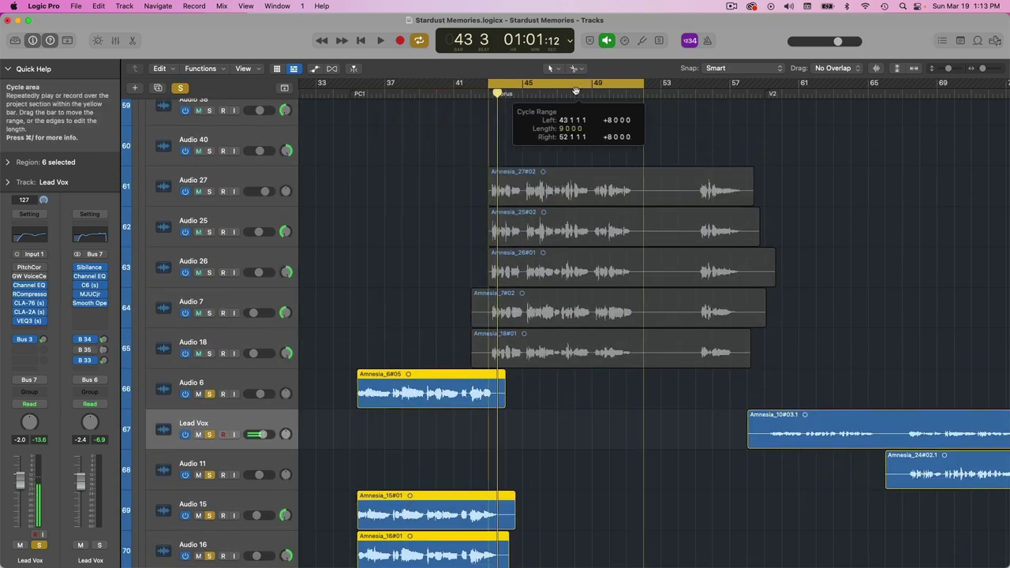
Solo Audio 27, Audio 25, Audio 26, Audio 7 and Audio 18 and play the chorus lead vocals from bar 43
{"action": "scroll", "coordinate": [576, 140], "scroll_direction": "up", "scroll_amount": 4}
{"action": "scroll", "coordinate": [446, 259], "scroll_direction": "left", "scroll_amount": 2}
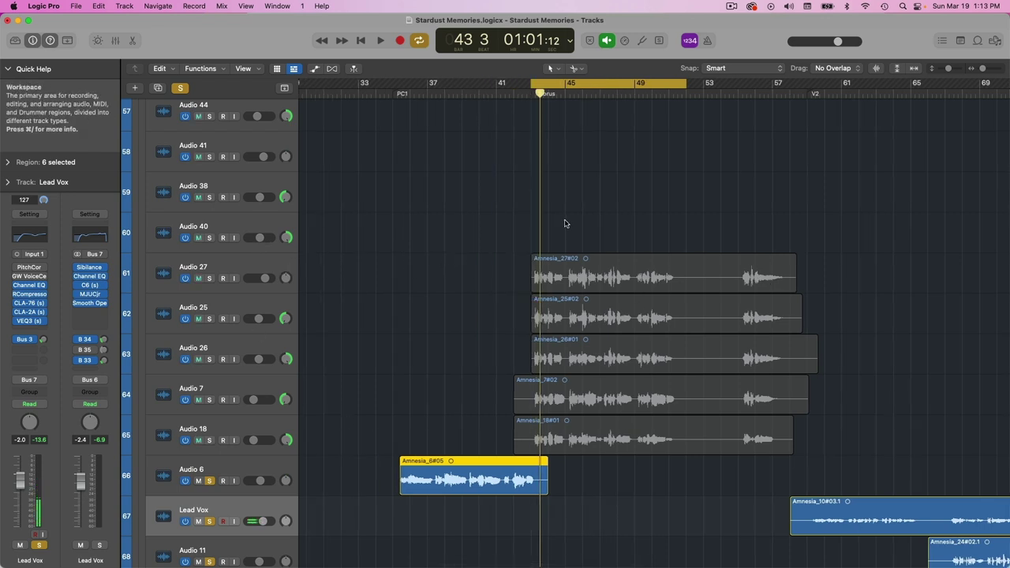
{"action": "left_click", "coordinate": [210, 279]}
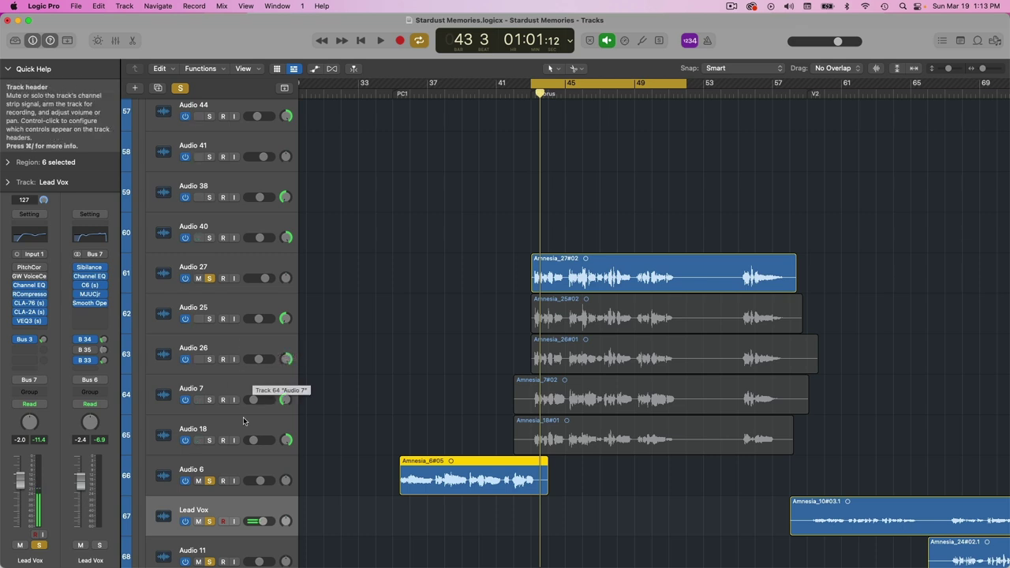
{"action": "left_click_drag", "start_coordinate": [209, 319], "coordinate": [209, 440]}
{"action": "key", "text": "space"}
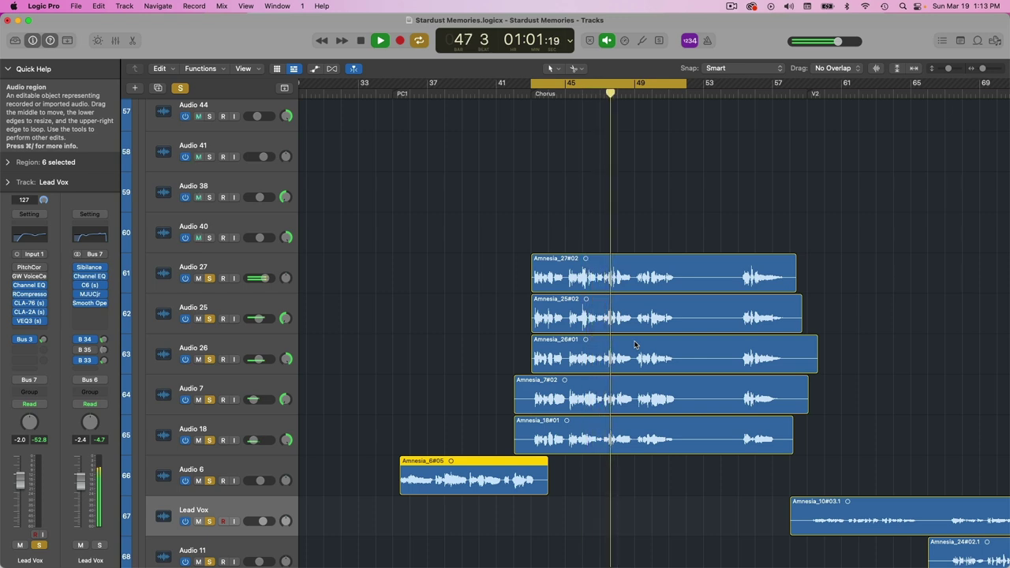
Compare the Audio 27 chorus vocal without its four layers and with Audio 25, 26, 7 and 18 soloed again, then stop playback
{"action": "key", "text": "space"}
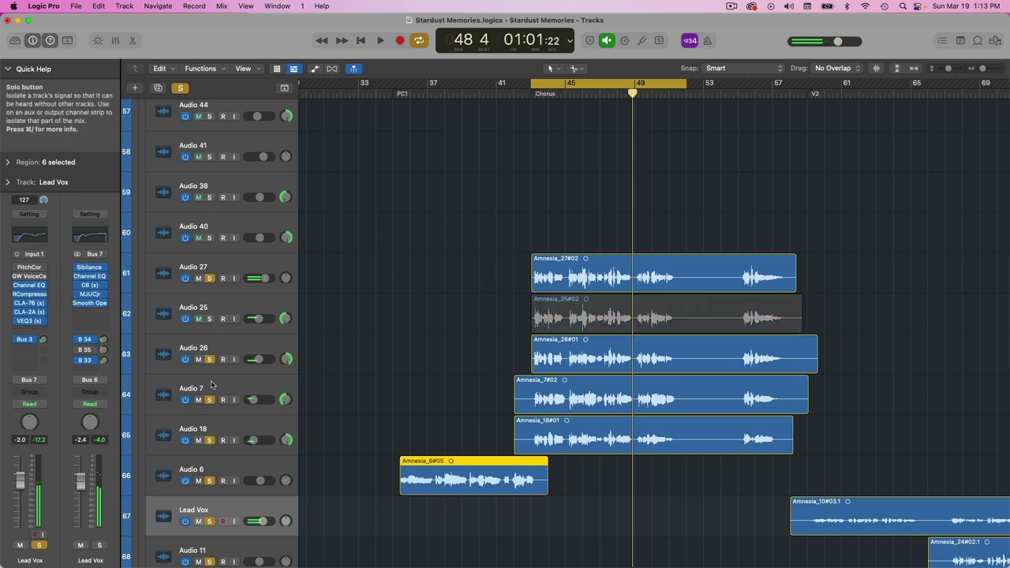
{"action": "left_click", "coordinate": [523, 95]}
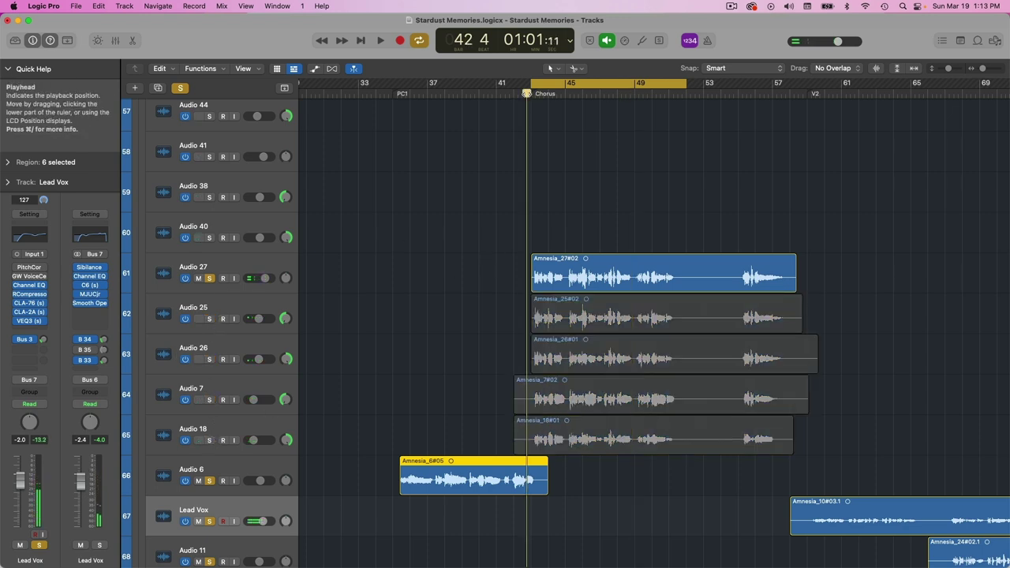
{"action": "key", "text": "space"}
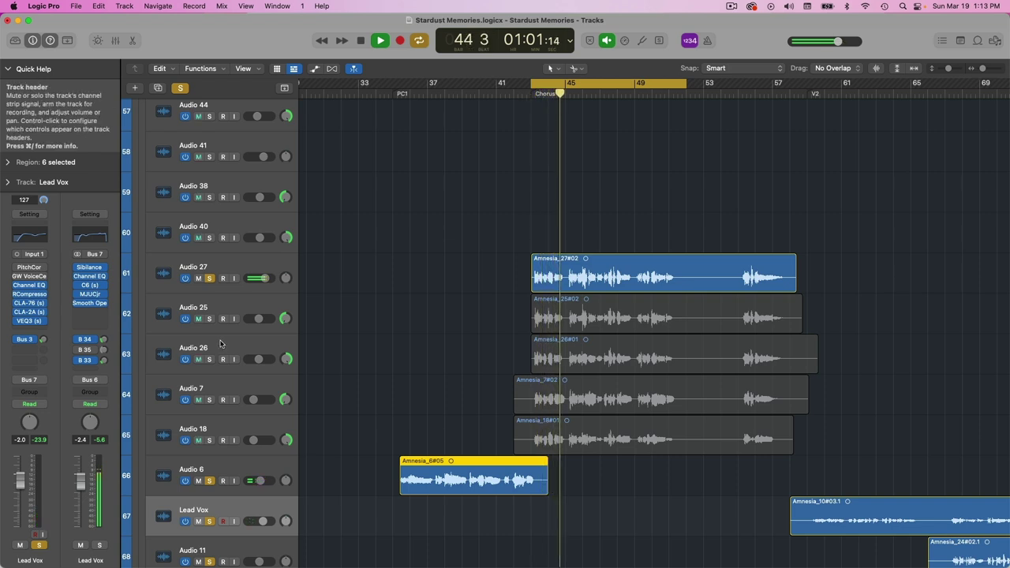
{"action": "left_click_drag", "start_coordinate": [210, 318], "coordinate": [209, 439]}
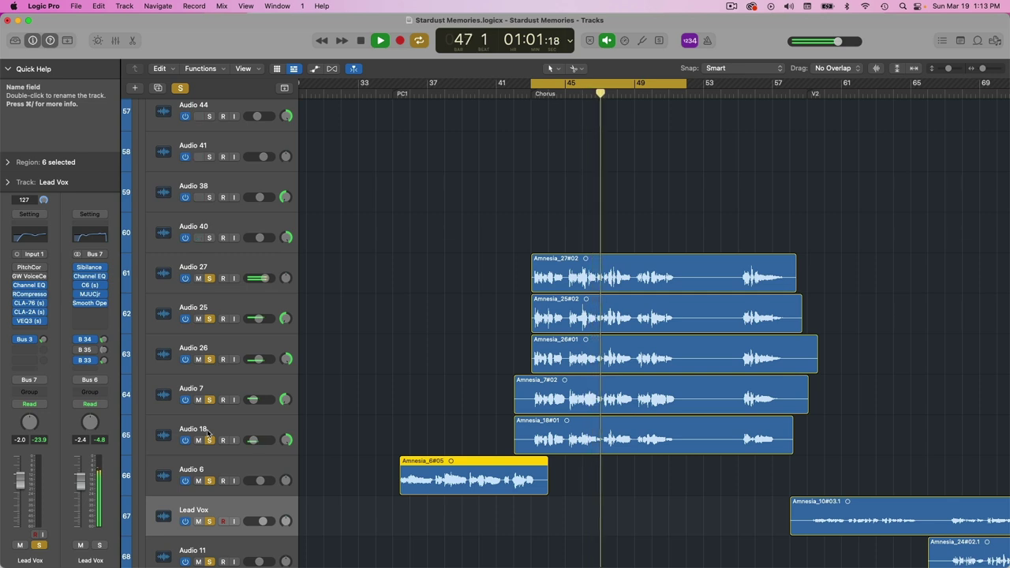
{"action": "key", "text": "space"}
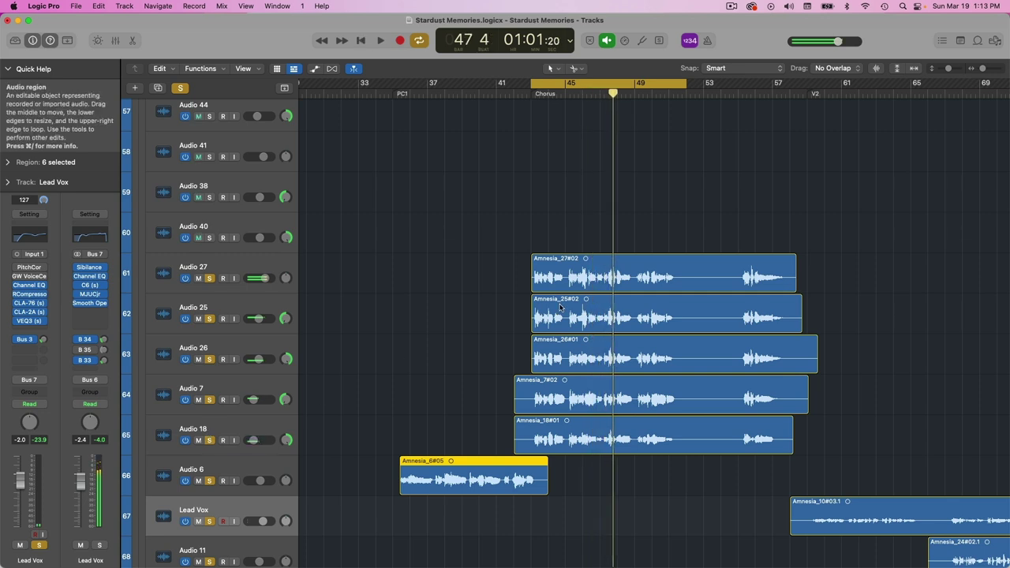
Expand the BKG Vox stack, inspect the Butch Vig Vocals plug-in on its channel, and close the plug-in window
{"action": "scroll", "coordinate": [547, 299], "scroll_direction": "up", "scroll_amount": 10}
{"action": "left_click", "coordinate": [147, 296]}
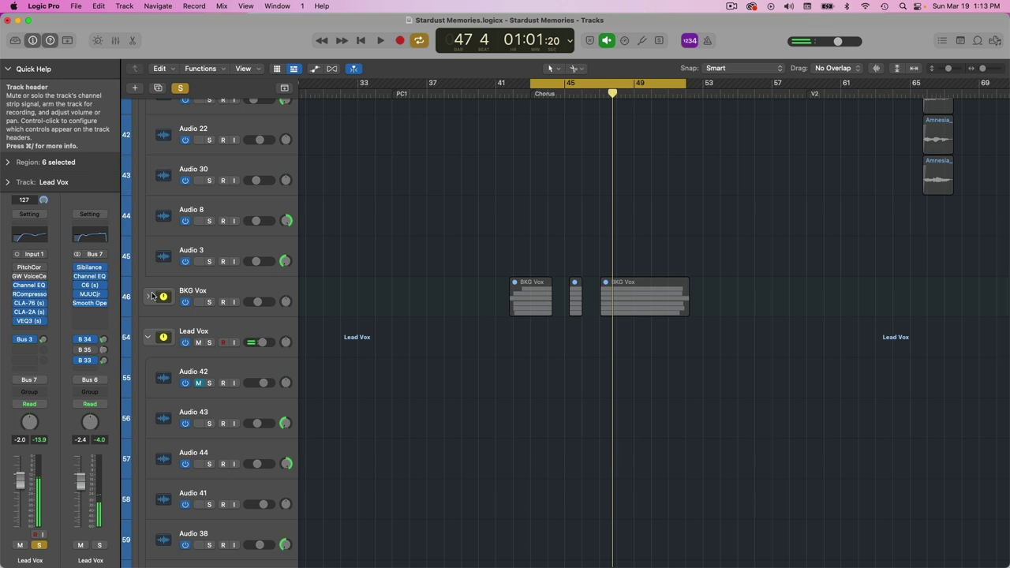
{"action": "scroll", "coordinate": [308, 322], "scroll_direction": "down", "scroll_amount": 5}
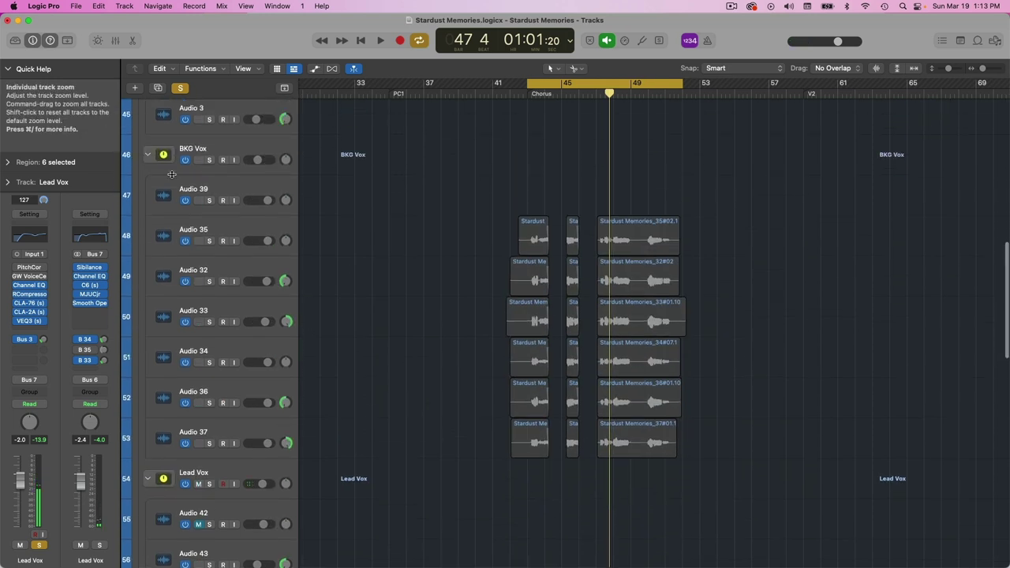
{"action": "left_click", "coordinate": [227, 150]}
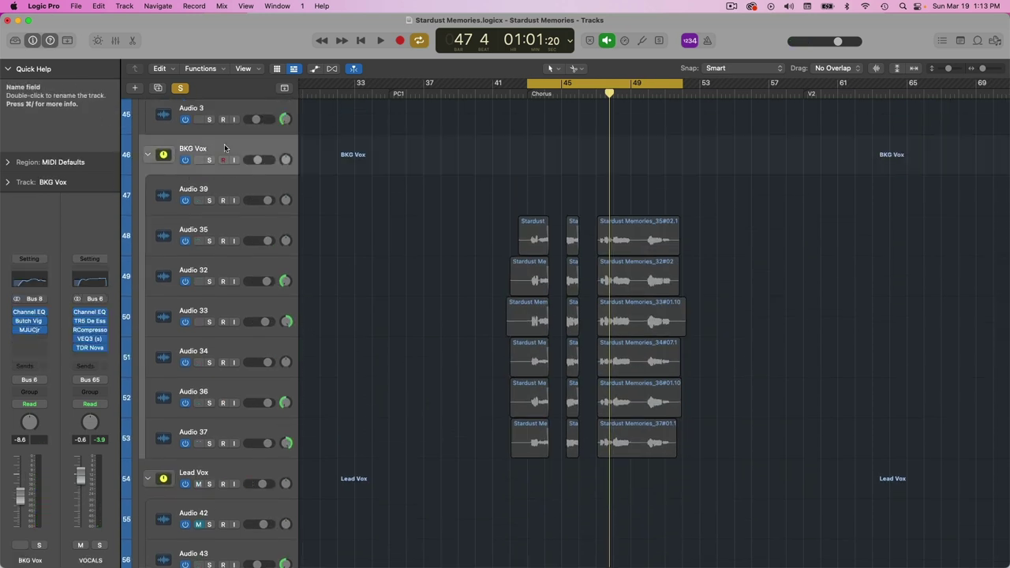
{"action": "left_click", "coordinate": [39, 322]}
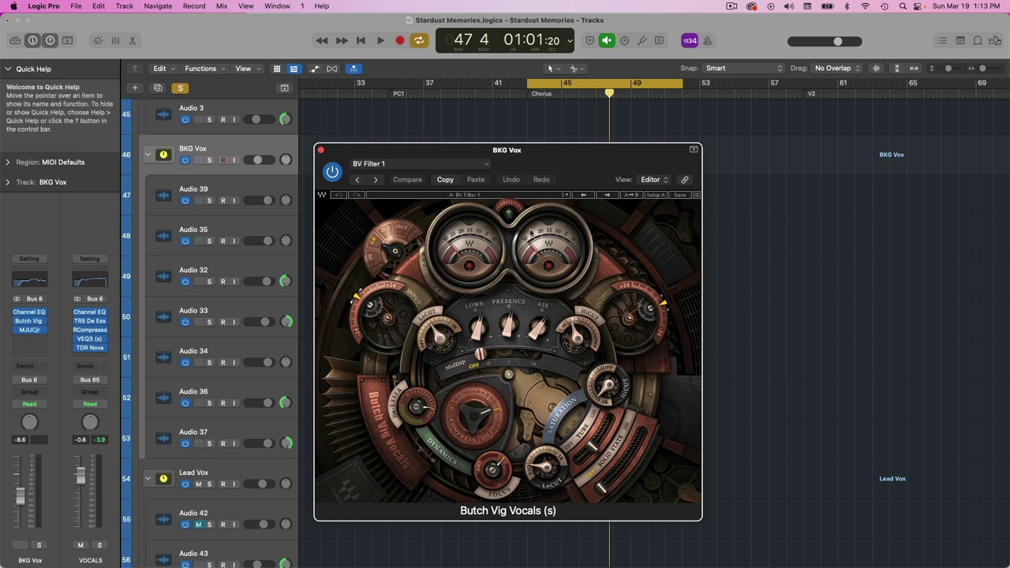
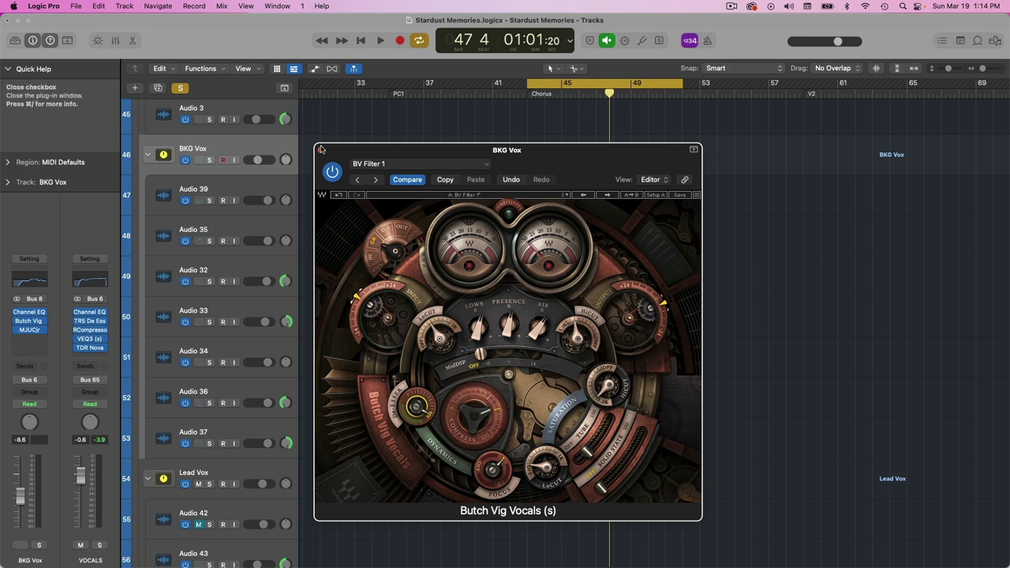
{"action": "left_click", "coordinate": [320, 150]}
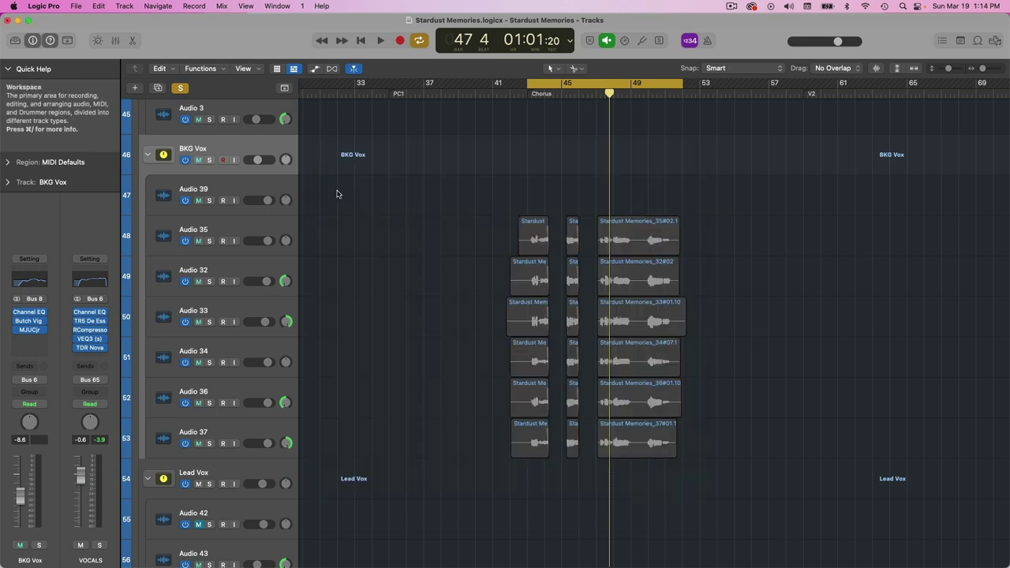
Solo the seven BKG Vox tracks from Audio 39 through Audio 37 and play the chorus background vocals
{"action": "scroll", "coordinate": [561, 352], "scroll_direction": "up", "scroll_amount": 1}
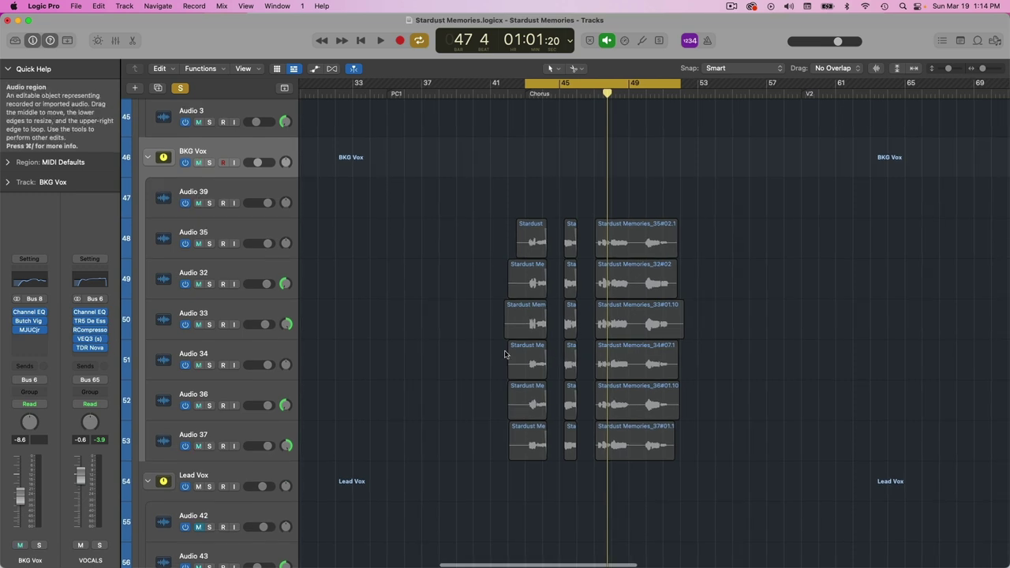
{"action": "left_click_drag", "start_coordinate": [209, 202], "coordinate": [212, 447]}
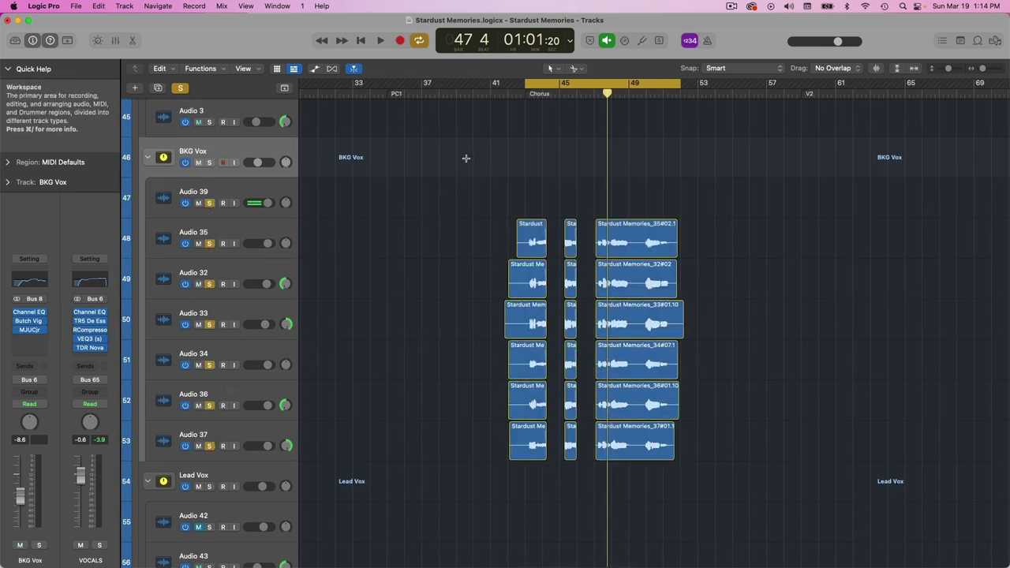
{"action": "key", "text": "space"}
{"action": "scroll", "coordinate": [284, 474], "scroll_direction": "down", "scroll_amount": 2}
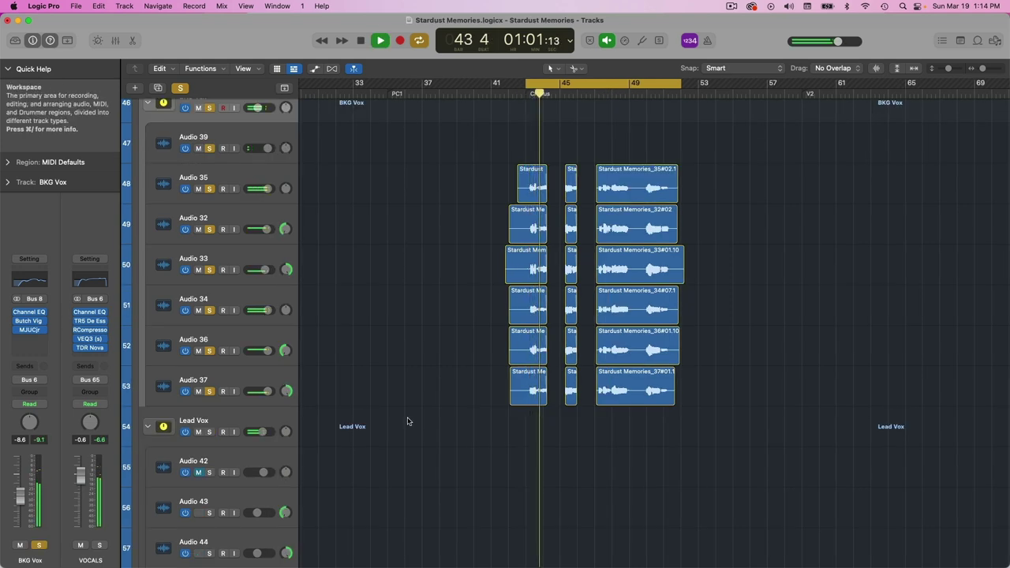
Take the pre-chorus tracks from Audio 15 through Audio 13 out of solo during playback
{"action": "scroll", "coordinate": [349, 417], "scroll_direction": "down", "scroll_amount": 10}
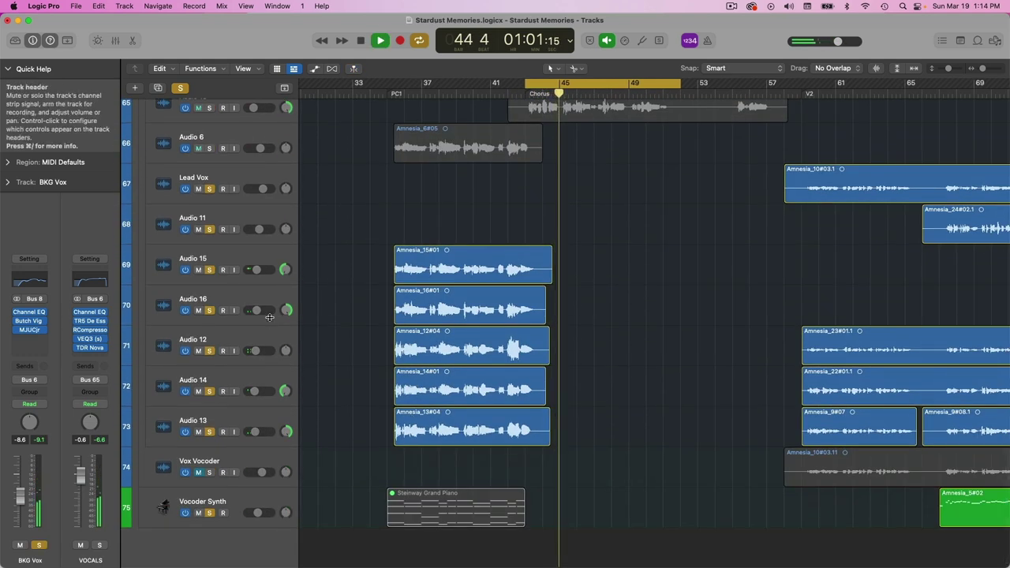
{"action": "left_click_drag", "start_coordinate": [210, 270], "coordinate": [210, 431]}
{"action": "scroll", "coordinate": [435, 276], "scroll_direction": "up", "scroll_amount": 10}
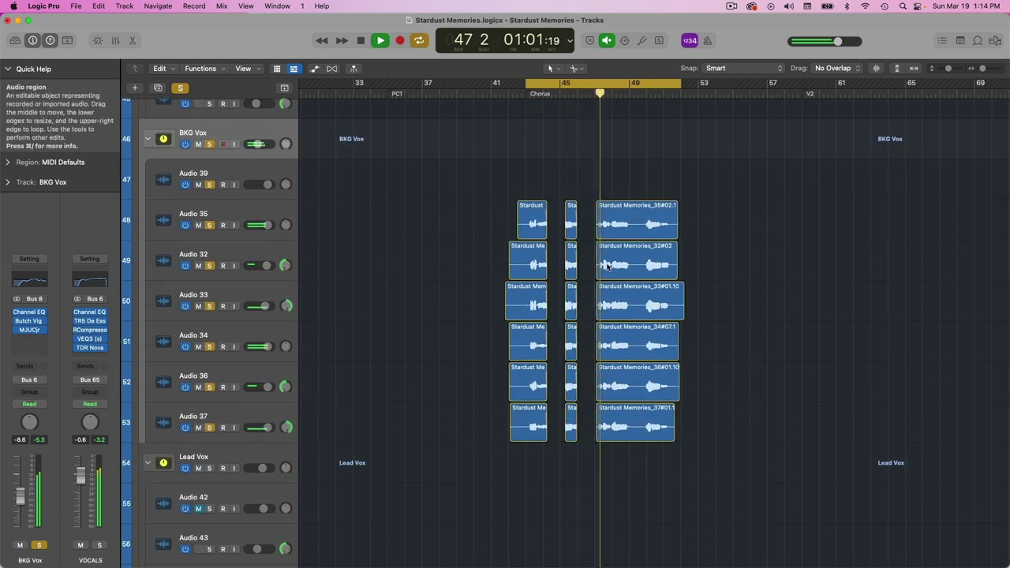
Select the six background vocal regions starting at bar 47 and give them all a short fade-in
{"action": "key", "text": "super+Right"}
{"action": "key", "text": "super+Right"}
{"action": "key", "text": "super+Right"}
{"action": "key", "text": "super+Right"}
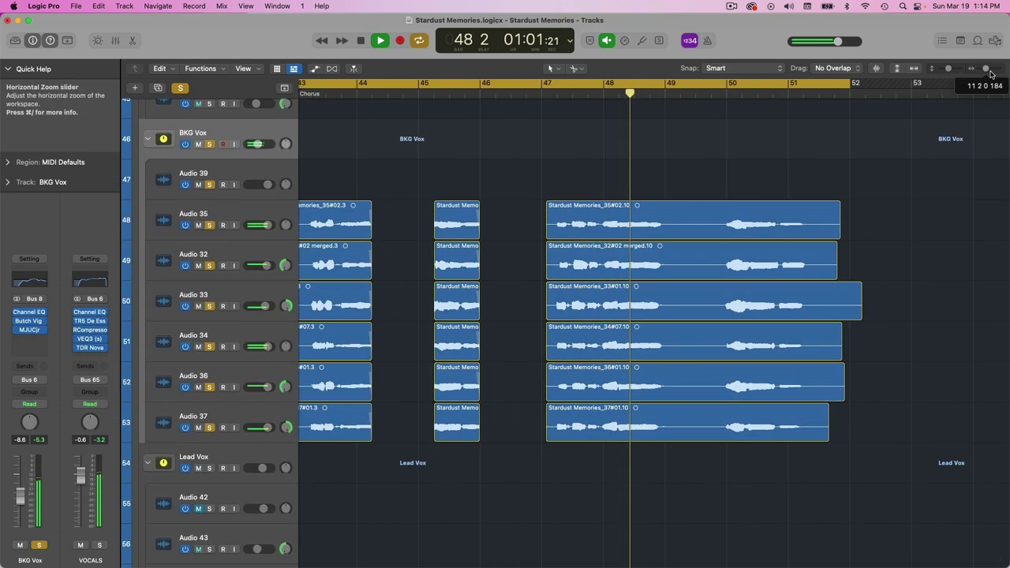
{"action": "scroll", "coordinate": [560, 223], "scroll_direction": "left", "scroll_amount": 2}
{"action": "left_click_drag", "start_coordinate": [604, 210], "coordinate": [631, 415]}
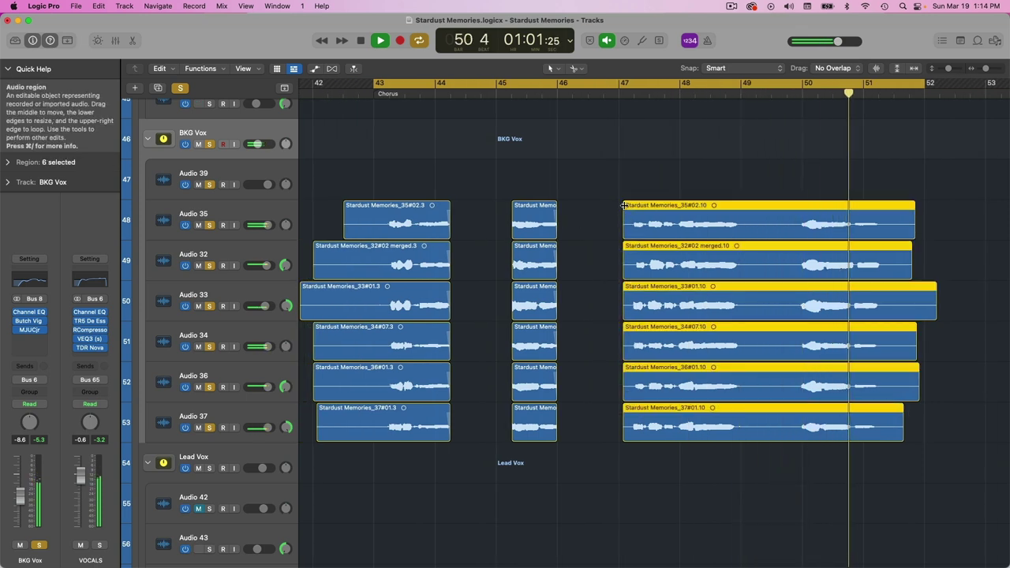
{"action": "left_click_drag", "start_coordinate": [625, 201], "coordinate": [631, 210]}
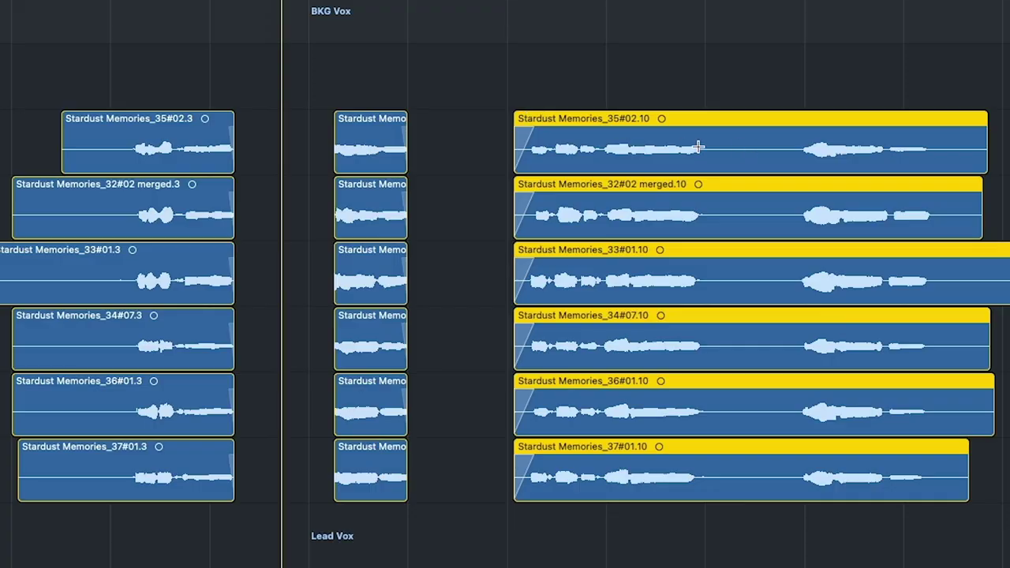
Add short fade-ins to the background vocal regions just after bar 45 and play the chorus background vocals
{"action": "left_click", "coordinate": [338, 113]}
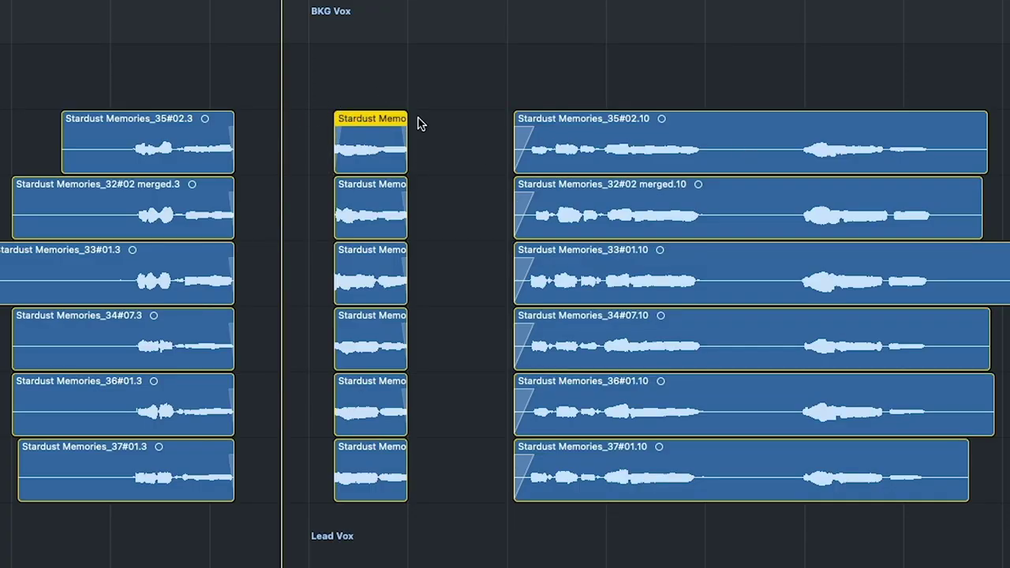
{"action": "left_click_drag", "start_coordinate": [364, 245], "coordinate": [330, 508]}
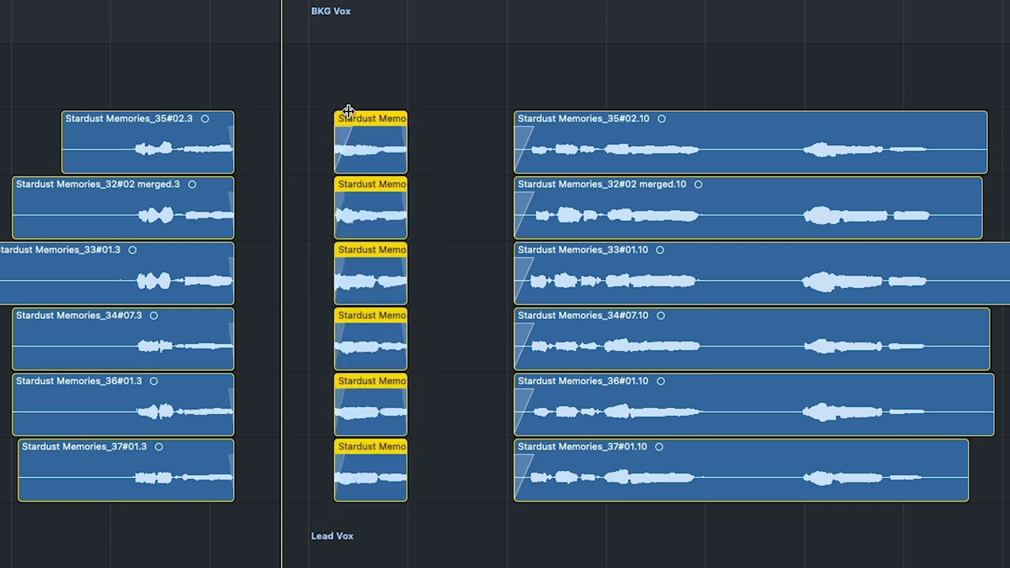
{"action": "left_click_drag", "start_coordinate": [261, 127], "coordinate": [221, 493]}
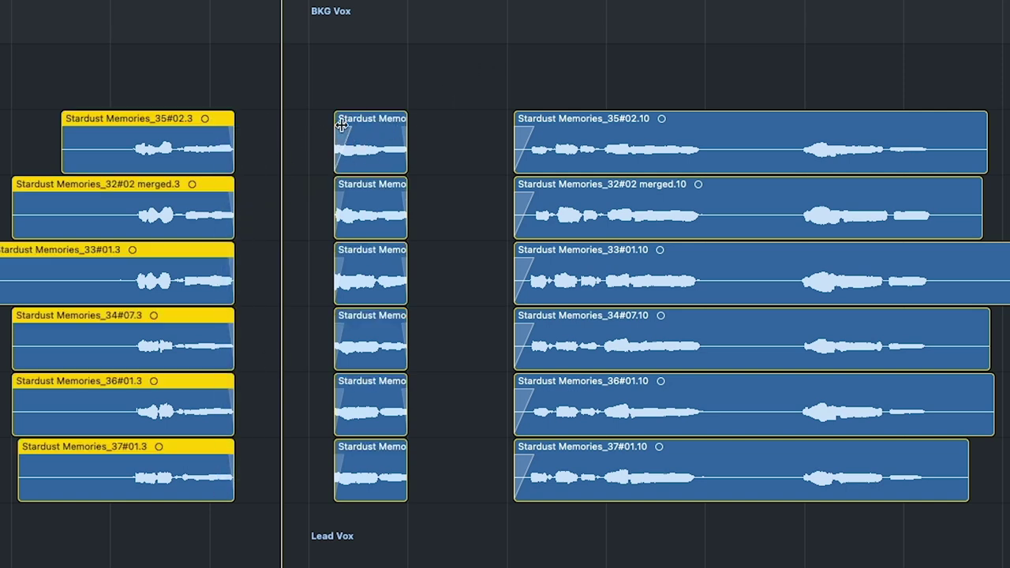
{"action": "left_click_drag", "start_coordinate": [440, 132], "coordinate": [351, 493]}
{"action": "left_click", "coordinate": [473, 135]}
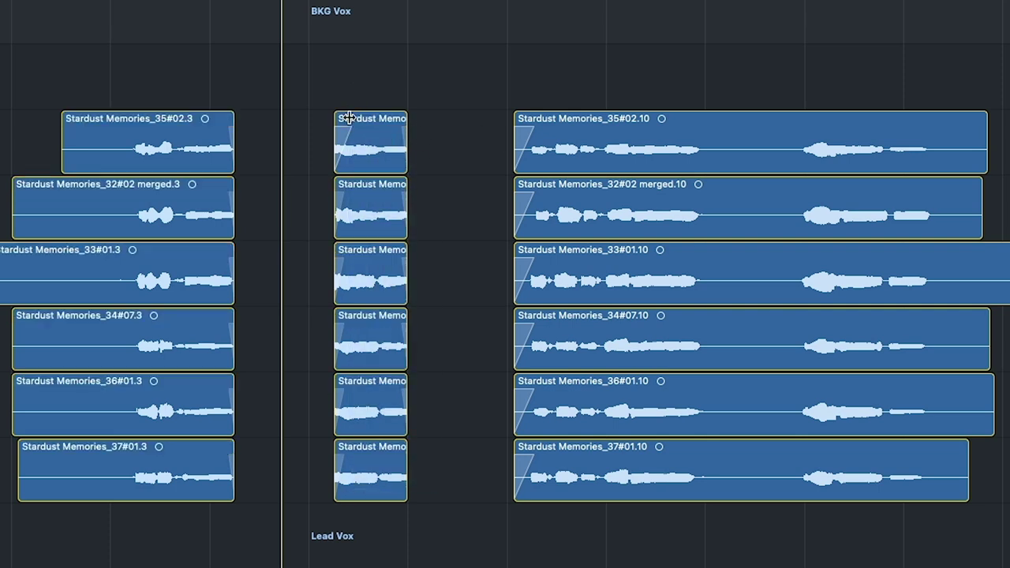
{"action": "key", "text": "space"}
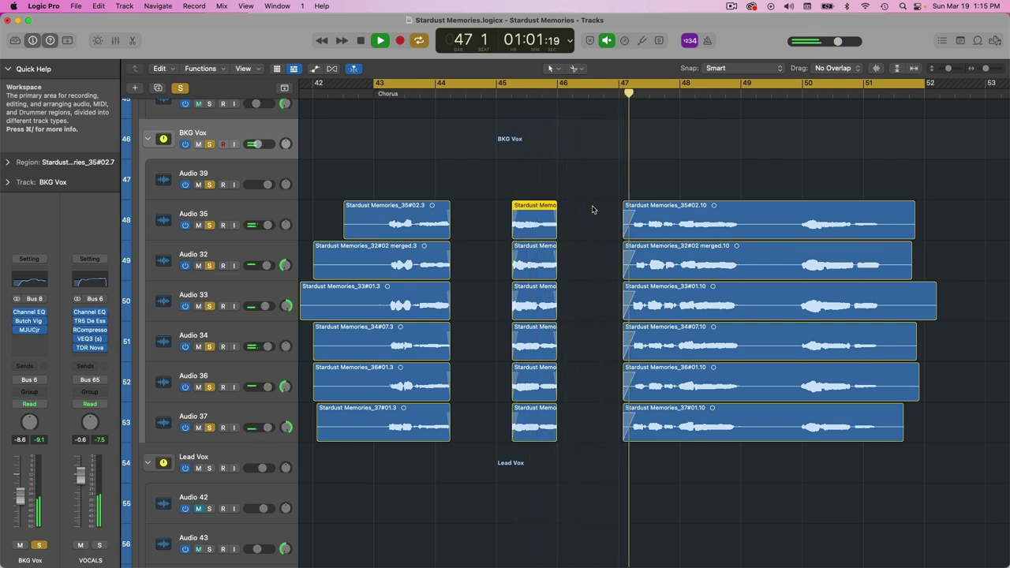
Add short fade-outs to the six background vocal regions ending at bar 46 and play the chorus background vocals
{"action": "key", "text": "space"}
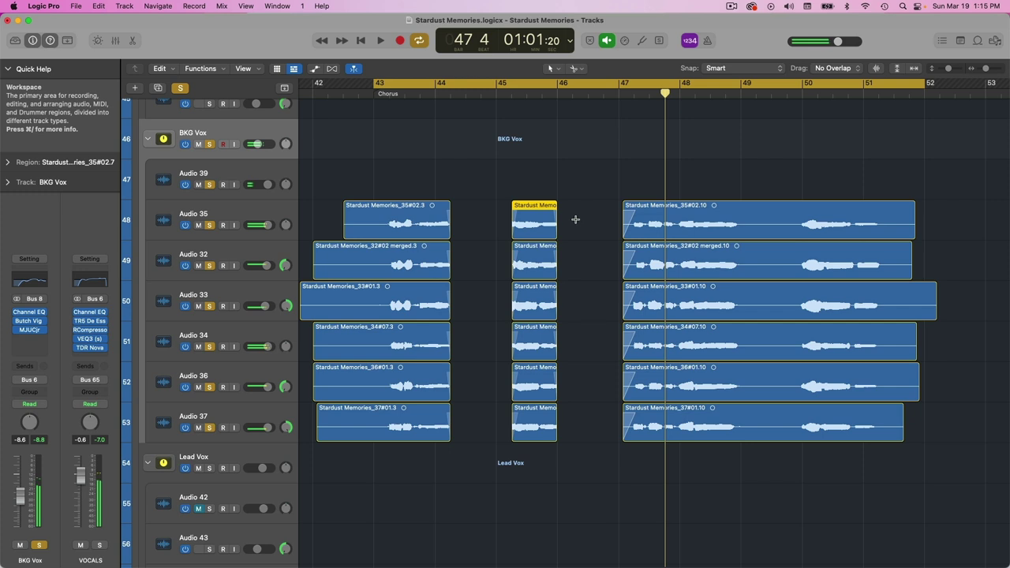
{"action": "left_click_drag", "start_coordinate": [575, 218], "coordinate": [552, 438]}
{"action": "left_click", "coordinate": [586, 401]}
{"action": "left_click", "coordinate": [554, 405]}
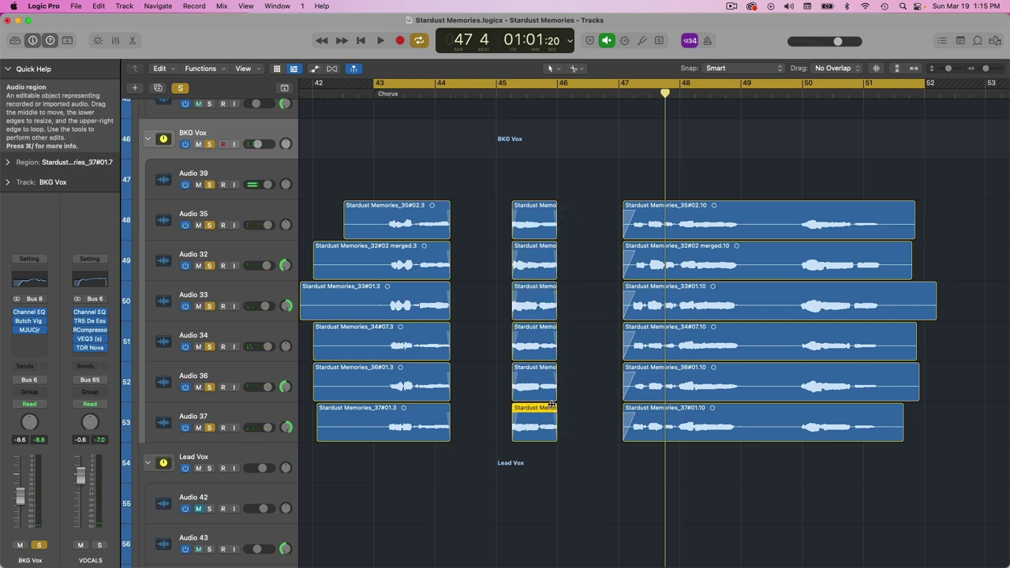
{"action": "left_click", "coordinate": [508, 95]}
{"action": "key", "text": "space"}
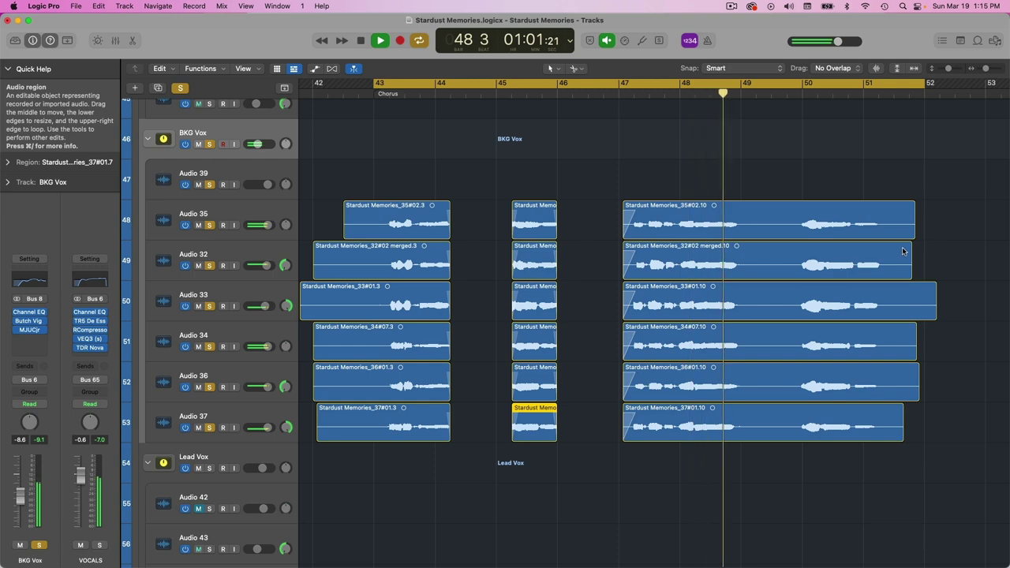
{"action": "key", "text": "space"}
Solo the lead vocal tracks from Audio 27 through Audio 18 and play the chorus together with the background vocals
{"action": "left_click", "coordinate": [982, 69]}
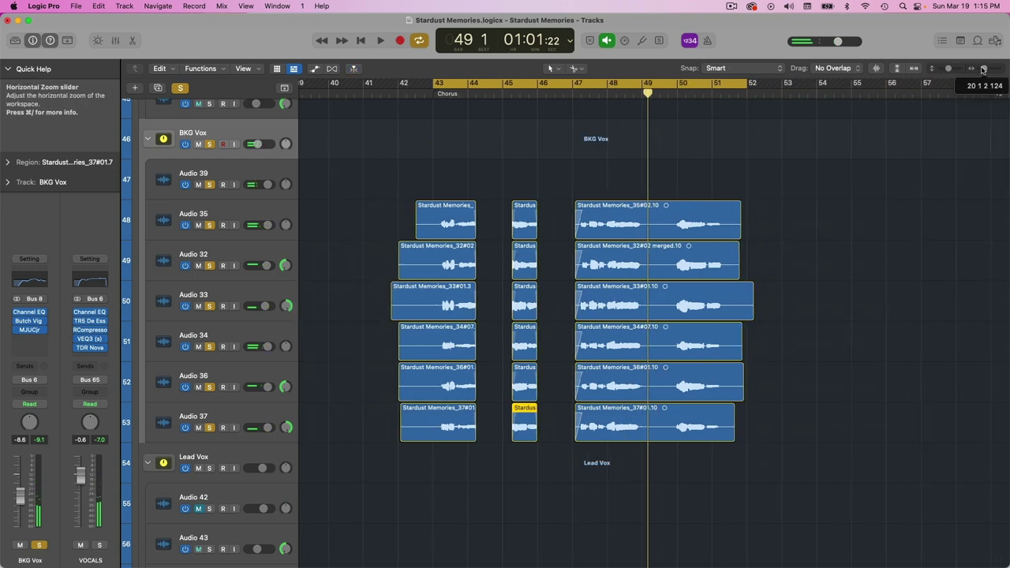
{"action": "scroll", "coordinate": [295, 186], "scroll_direction": "down", "scroll_amount": 10}
{"action": "scroll", "coordinate": [295, 185], "scroll_direction": "up", "scroll_amount": 1}
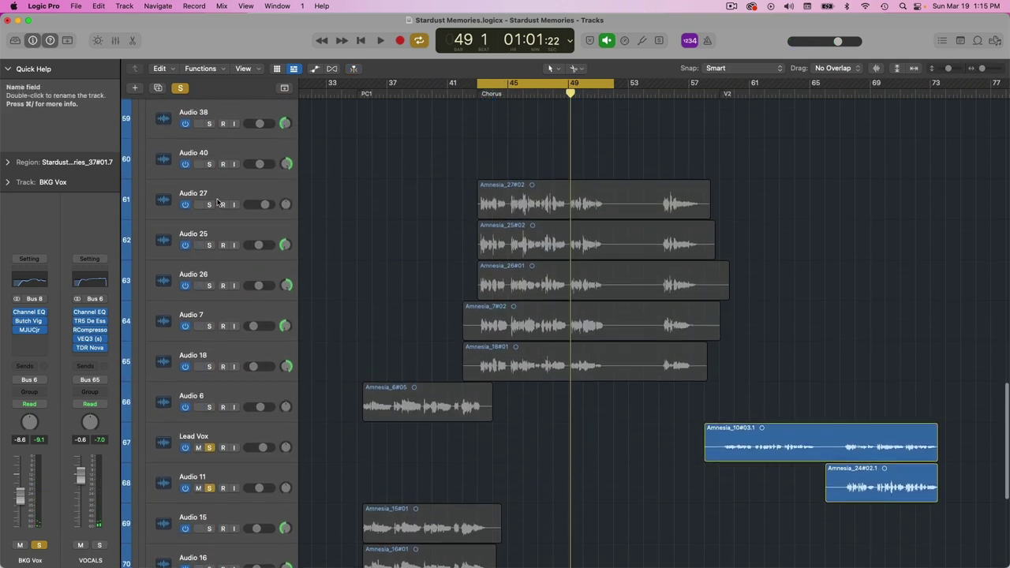
{"action": "left_click_drag", "start_coordinate": [209, 204], "coordinate": [207, 362]}
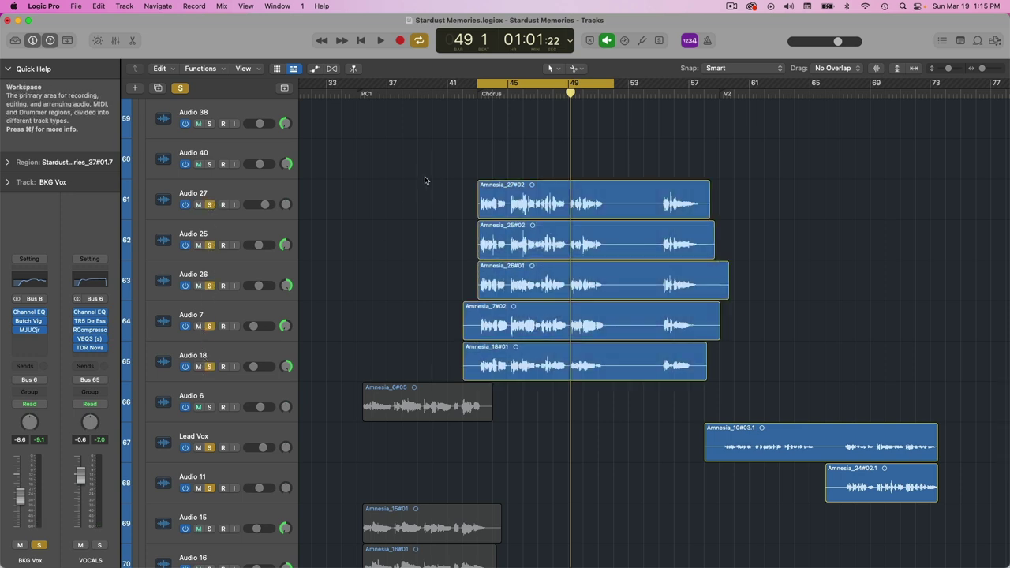
{"action": "key", "text": "space"}
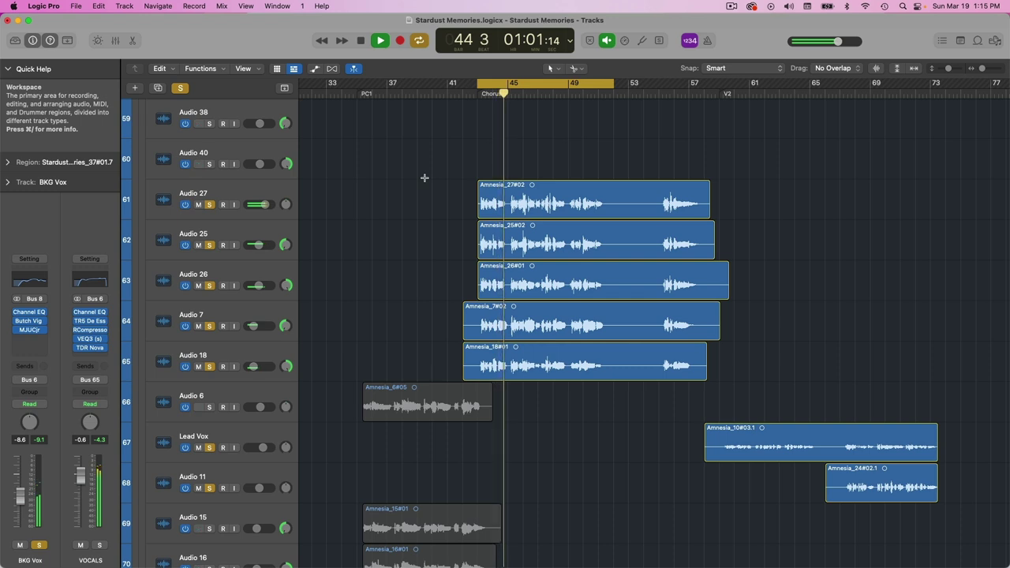
{"action": "scroll", "coordinate": [425, 177], "scroll_direction": "up", "scroll_amount": 3}
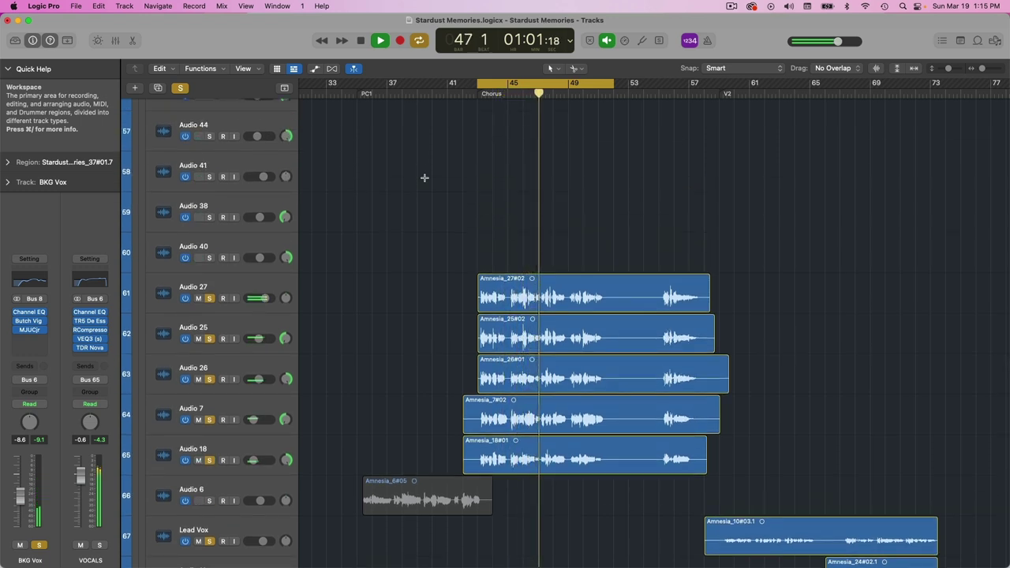
{"action": "scroll", "coordinate": [424, 178], "scroll_direction": "up", "scroll_amount": 5}
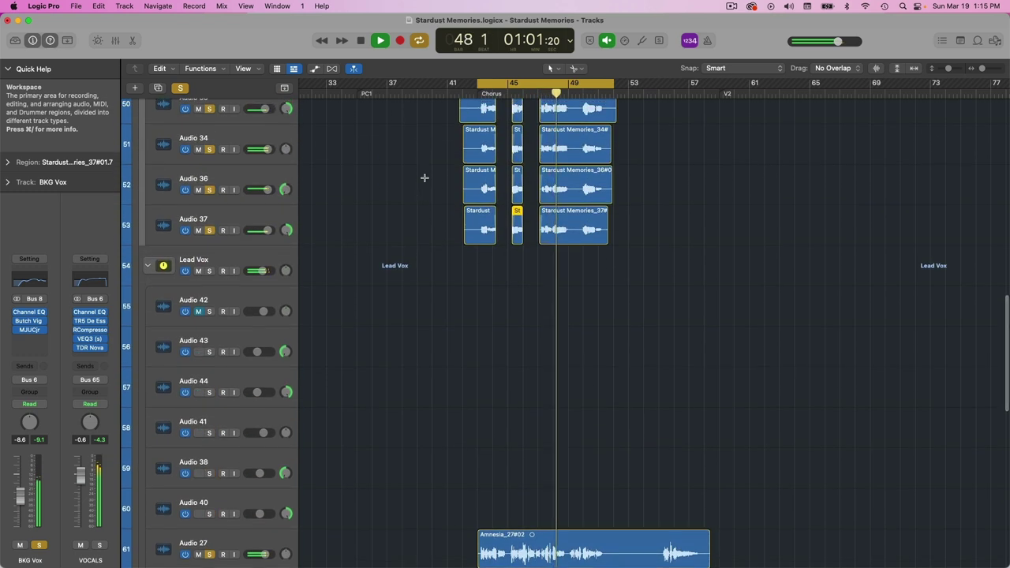
{"action": "scroll", "coordinate": [424, 177], "scroll_direction": "down", "scroll_amount": 3}
{"action": "scroll", "coordinate": [424, 178], "scroll_direction": "up", "scroll_amount": 3}
{"action": "scroll", "coordinate": [424, 178], "scroll_direction": "down", "scroll_amount": 3}
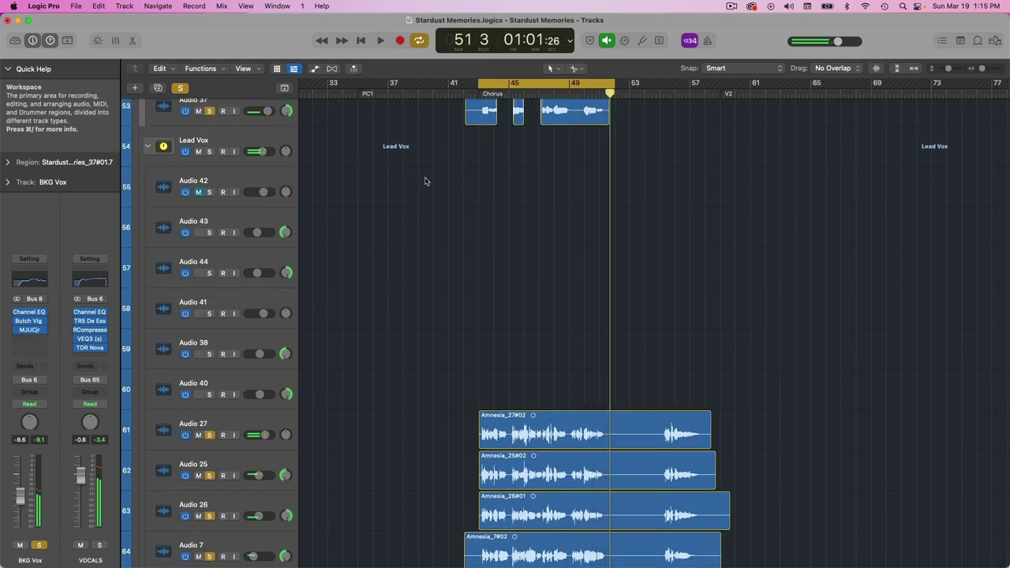
Set the cycle range over verse 2 from bar 59 to bar 73 and solo Audio 12, Audio 14 and Audio 13
{"action": "scroll", "coordinate": [466, 179], "scroll_direction": "up", "scroll_amount": 6}
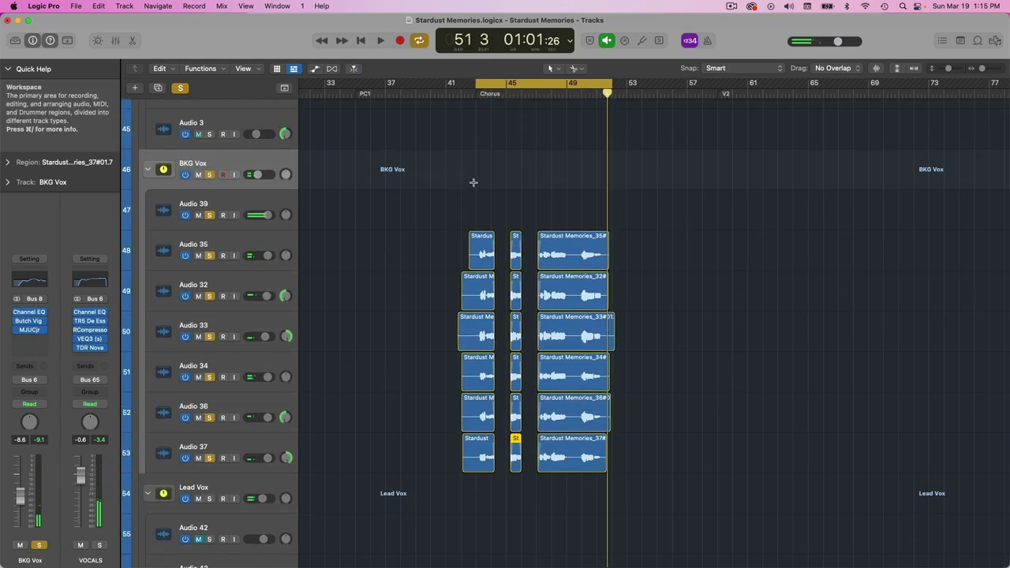
{"action": "scroll", "coordinate": [473, 181], "scroll_direction": "down", "scroll_amount": 6}
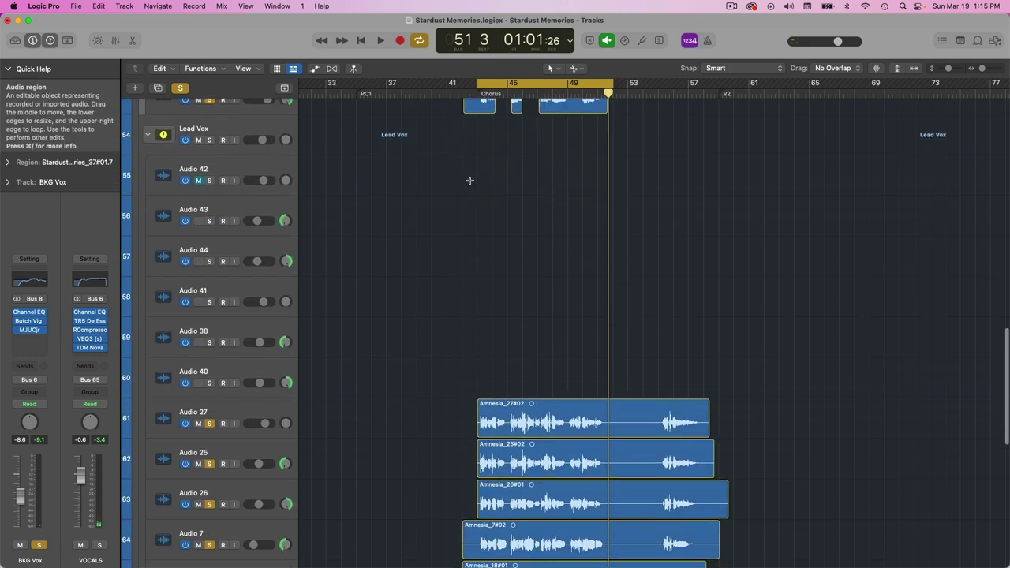
{"action": "scroll", "coordinate": [472, 178], "scroll_direction": "down", "scroll_amount": 7}
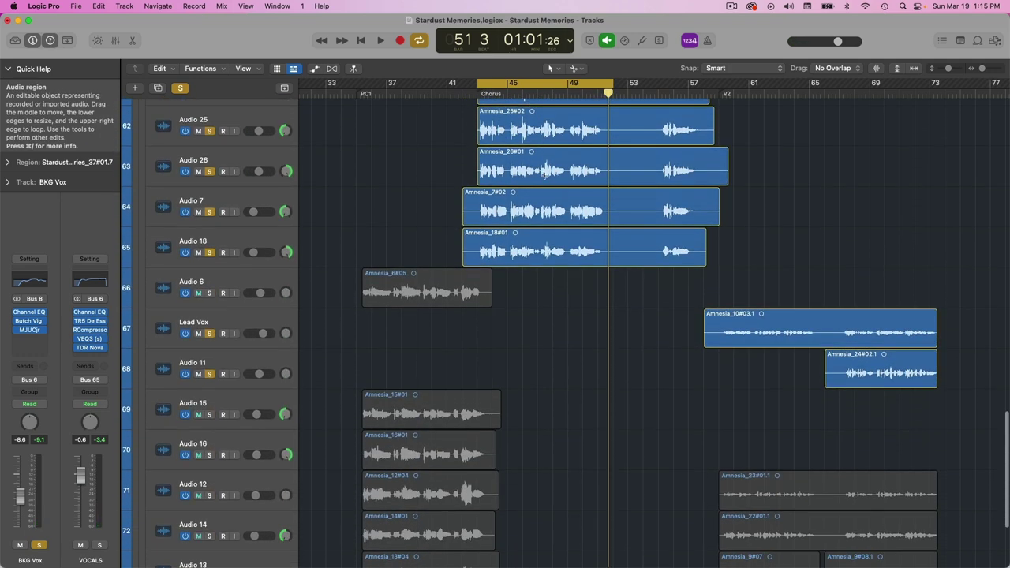
{"action": "scroll", "coordinate": [593, 179], "scroll_direction": "down", "scroll_amount": 3}
{"action": "scroll", "coordinate": [601, 134], "scroll_direction": "right", "scroll_amount": 4}
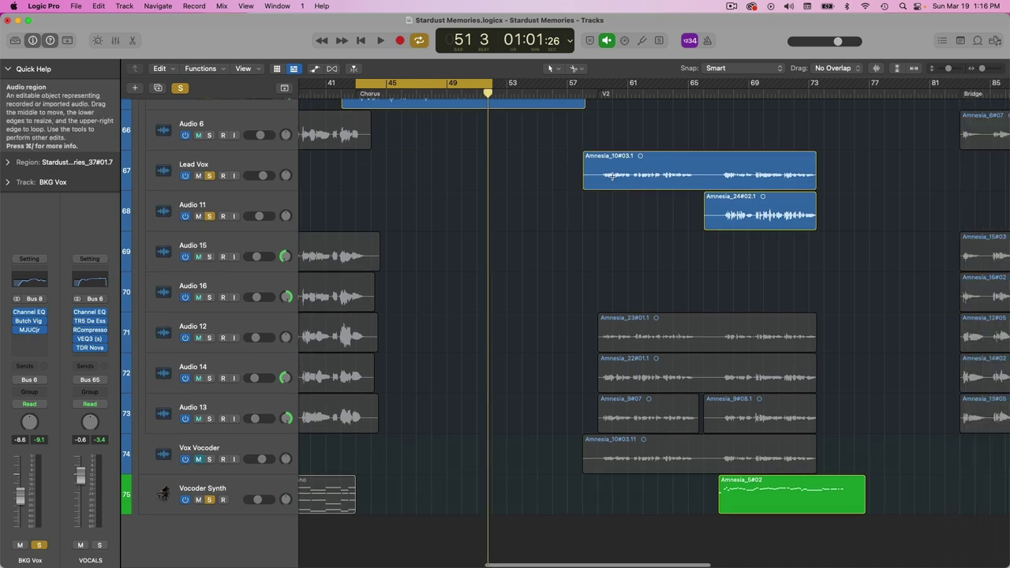
{"action": "left_click_drag", "start_coordinate": [601, 86], "coordinate": [809, 85]}
{"action": "left_click_drag", "start_coordinate": [209, 338], "coordinate": [215, 426]}
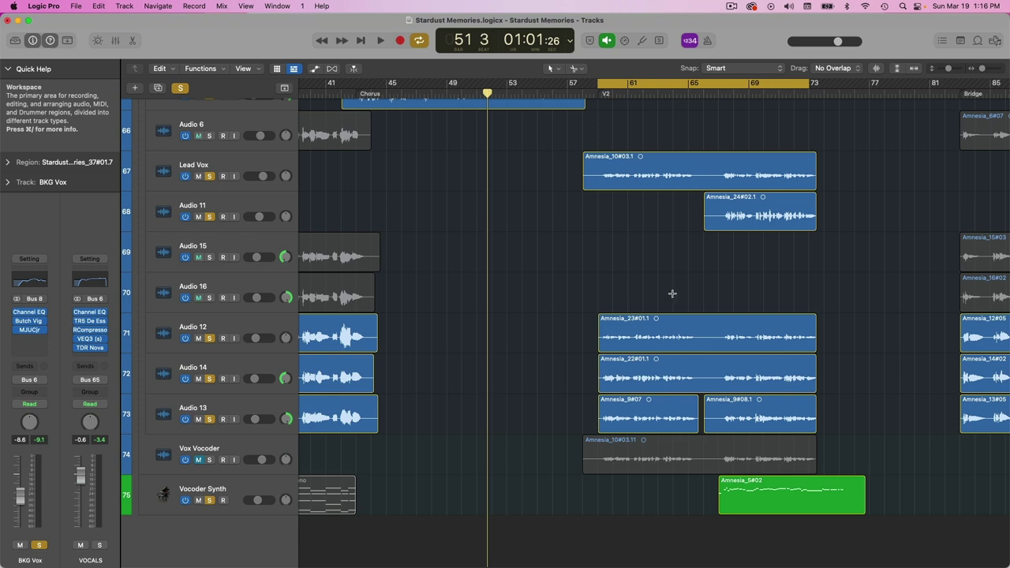
Play verse 2 from bar 67 with the Vocoder Synth region open in the Piano Roll, and close the editor
{"action": "scroll", "coordinate": [672, 294], "scroll_direction": "right", "scroll_amount": 2}
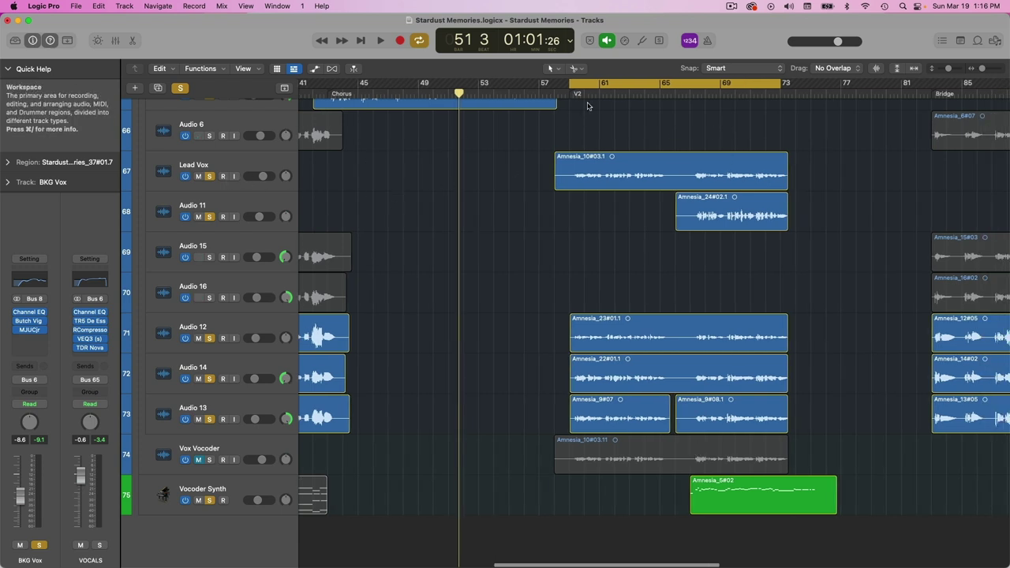
{"action": "left_click", "coordinate": [580, 92]}
{"action": "left_click_drag", "start_coordinate": [579, 93], "coordinate": [577, 92]}
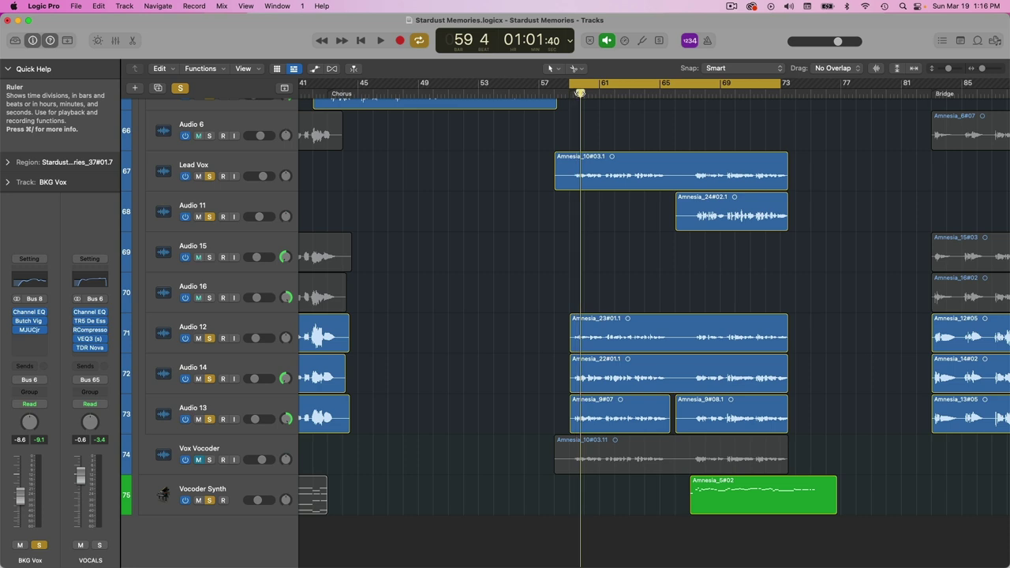
{"action": "left_click", "coordinate": [690, 93]}
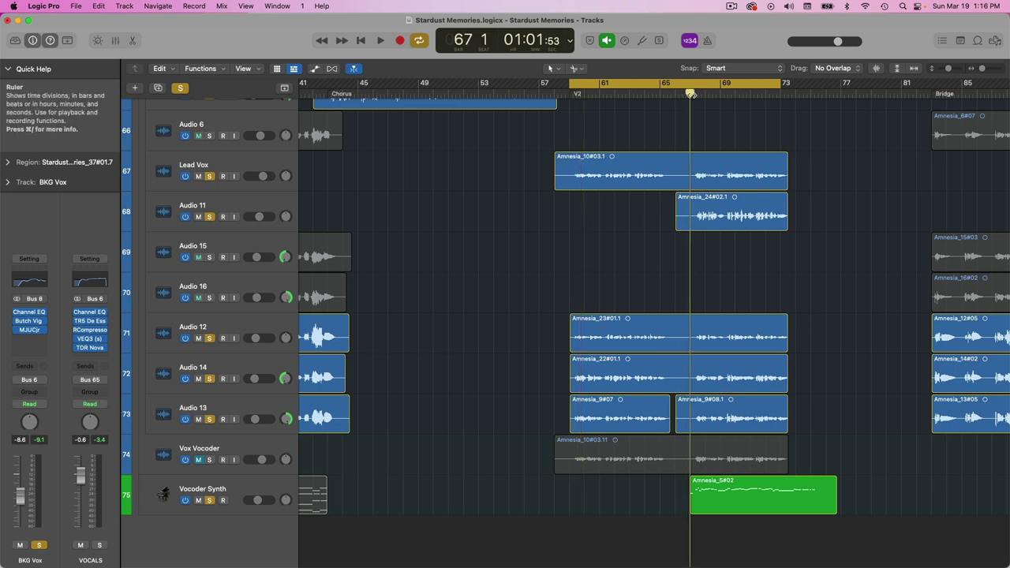
{"action": "double_click", "coordinate": [733, 495]}
{"action": "key", "text": "space"}
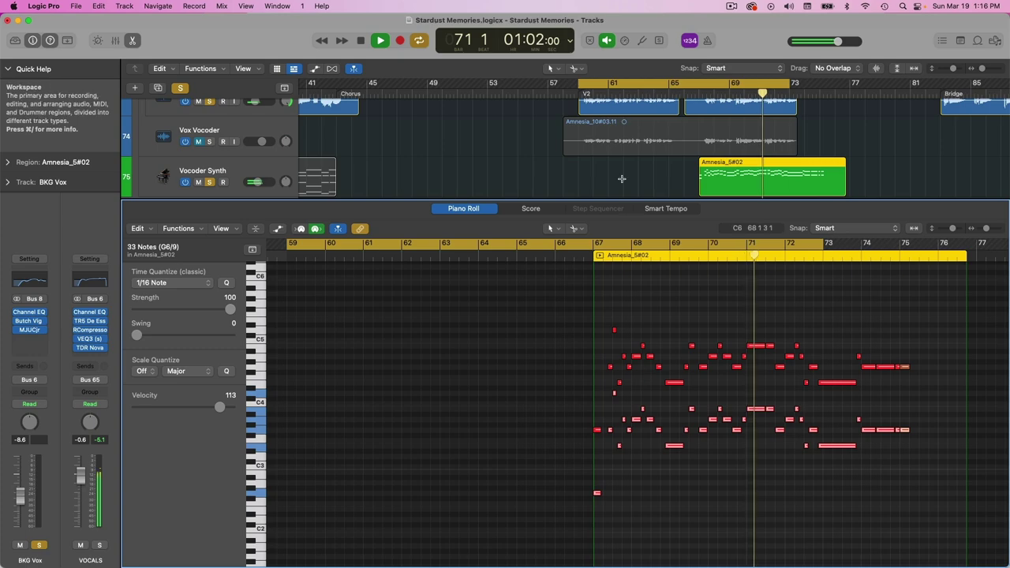
{"action": "key", "text": "e"}
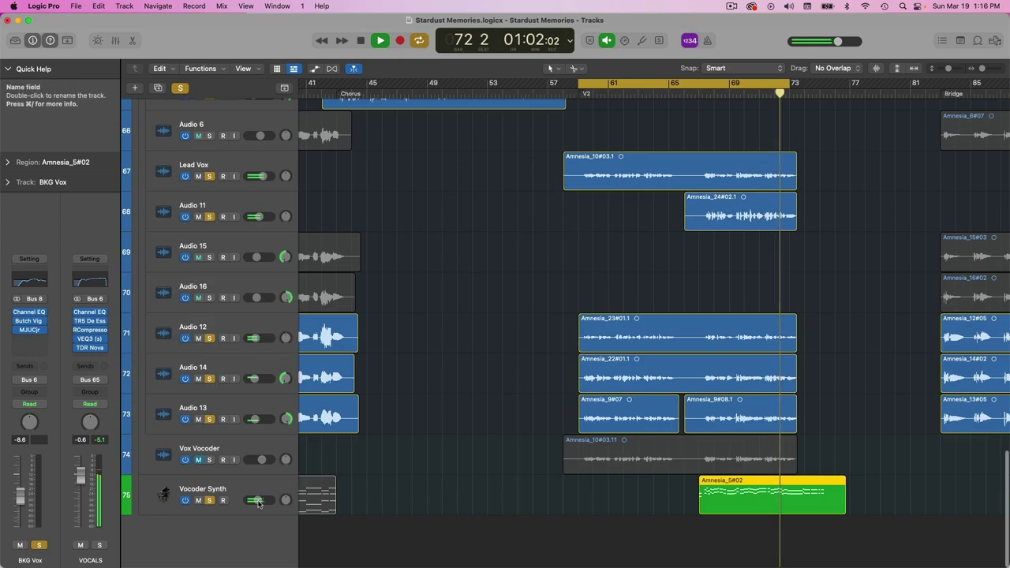
{"action": "scroll", "coordinate": [537, 356], "scroll_direction": "up", "scroll_amount": 5}
{"action": "key", "text": "space"}
Place the playhead at the start of the bridge at bar 83 and solo Audio 16, Audio 15 and Audio 6
{"action": "scroll", "coordinate": [540, 363], "scroll_direction": "right", "scroll_amount": 6}
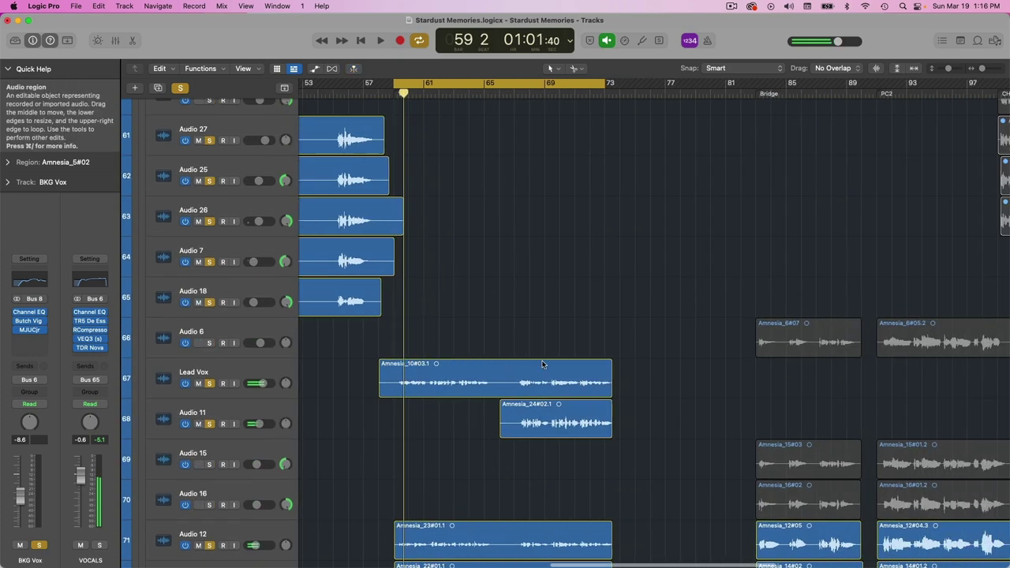
{"action": "scroll", "coordinate": [540, 363], "scroll_direction": "down", "scroll_amount": 5}
{"action": "scroll", "coordinate": [553, 360], "scroll_direction": "up", "scroll_amount": 3}
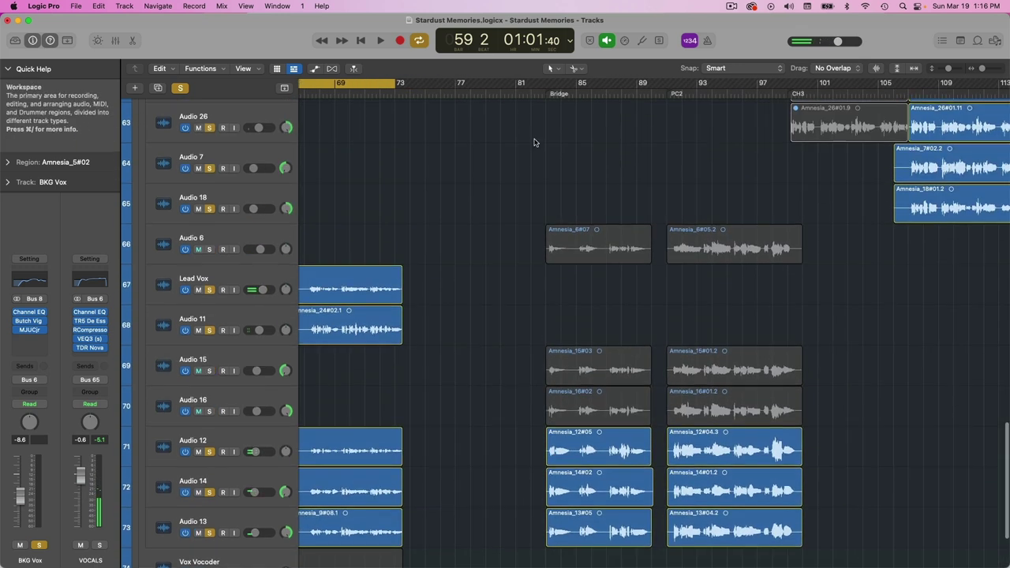
{"action": "left_click", "coordinate": [546, 87]}
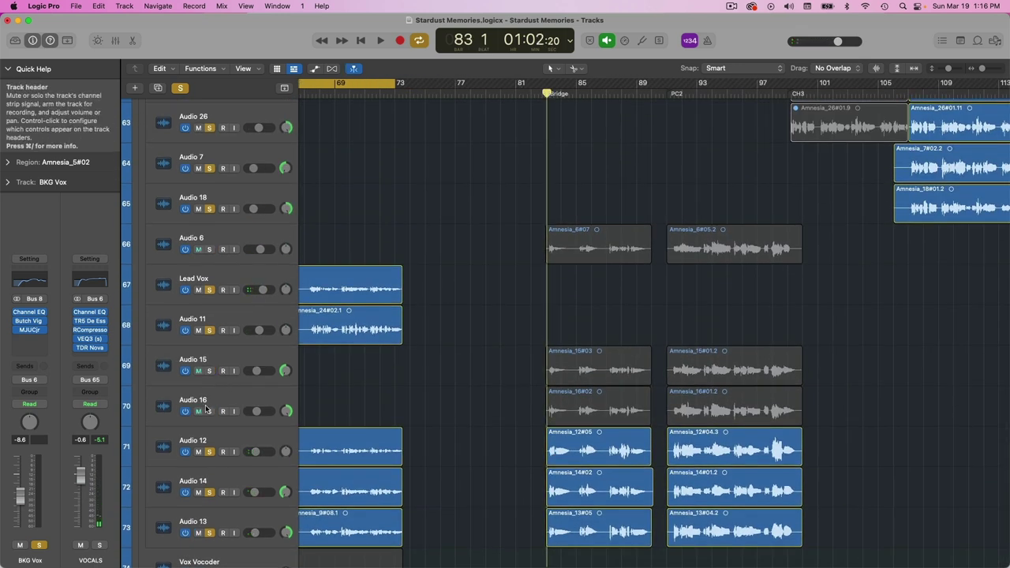
{"action": "left_click", "coordinate": [222, 378]}
{"action": "left_click", "coordinate": [217, 391]}
{"action": "left_click", "coordinate": [209, 383]}
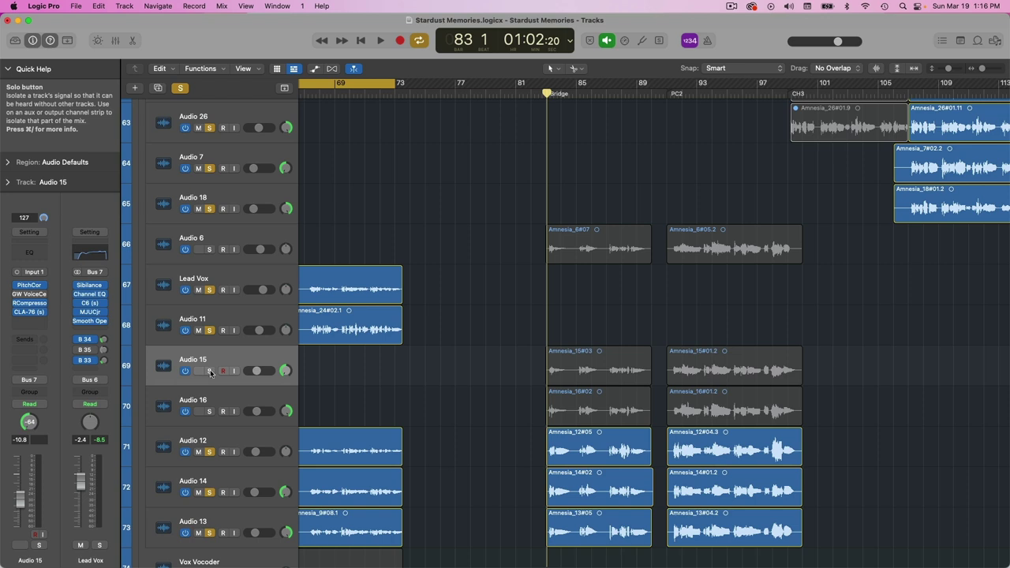
{"action": "left_click", "coordinate": [209, 371]}
{"action": "left_click", "coordinate": [210, 250]}
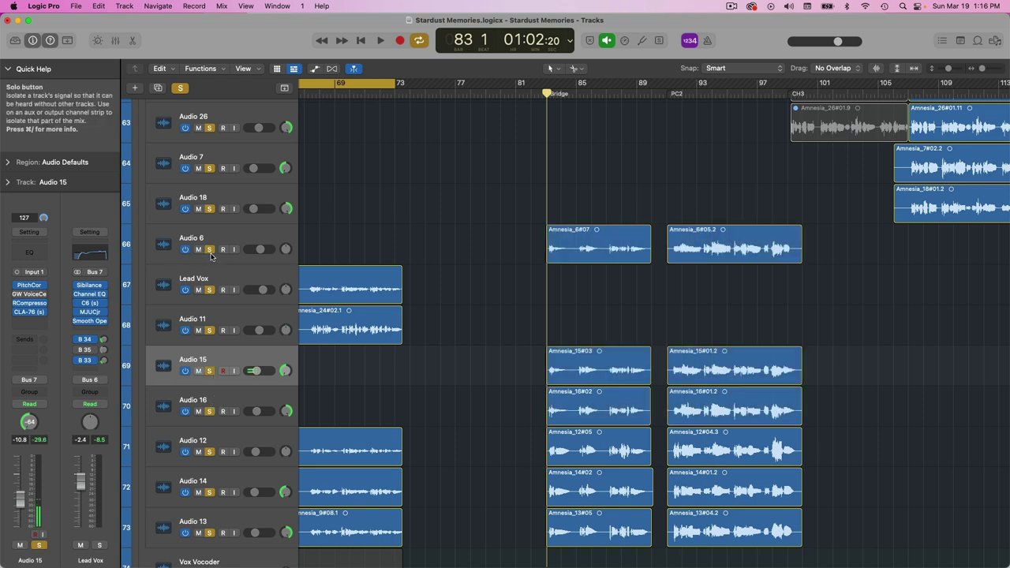
Turn off cycle mode and play the stacked bridge vocals from bar 83
{"action": "key", "text": "c"}
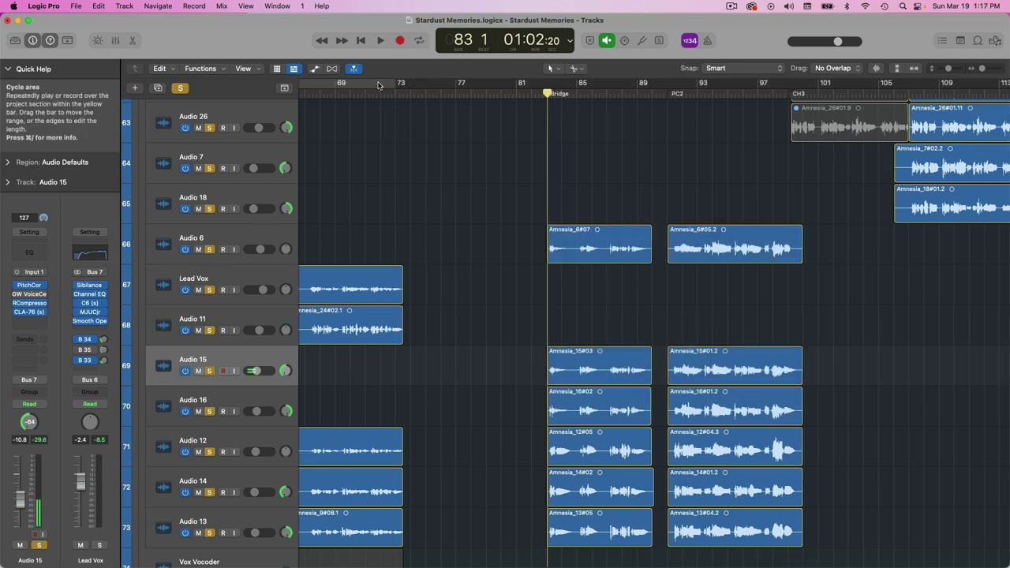
{"action": "key", "text": "space"}
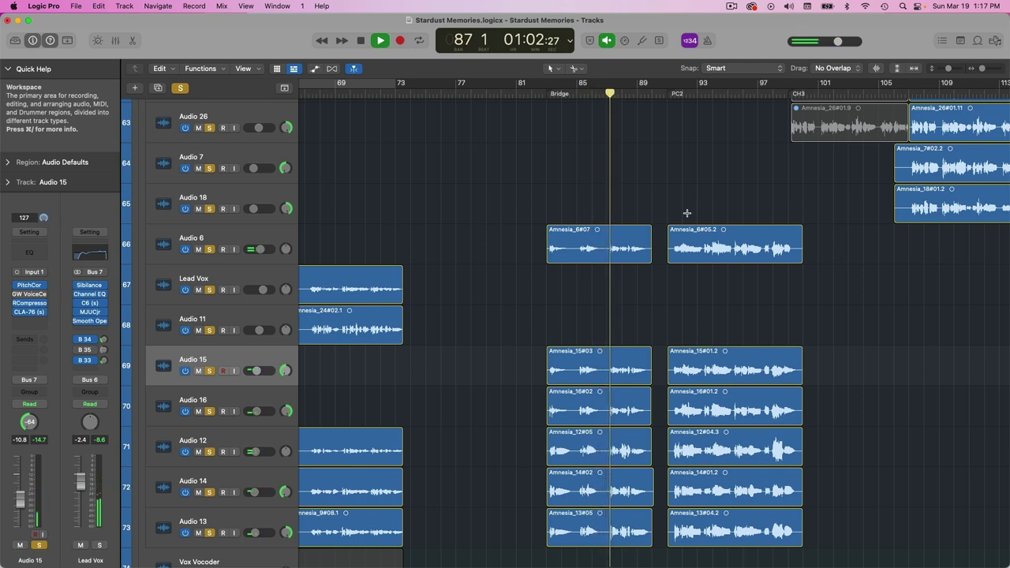
{"action": "scroll", "coordinate": [823, 334], "scroll_direction": "right", "scroll_amount": 5}
{"action": "scroll", "coordinate": [821, 334], "scroll_direction": "up", "scroll_amount": 1}
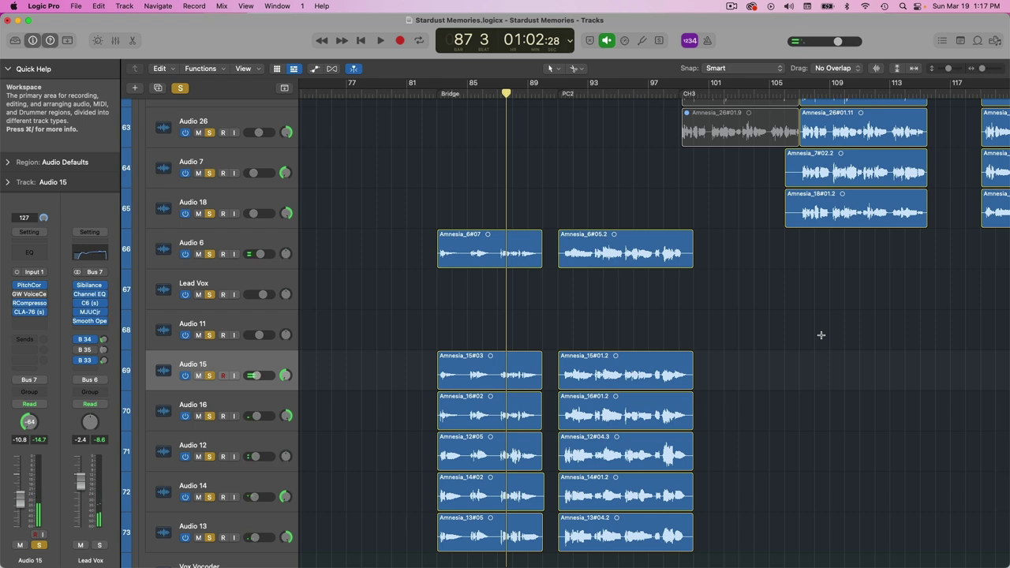
Review the vocal layers of the CH3 section and play its background vocals from bar 99
{"action": "scroll", "coordinate": [820, 334], "scroll_direction": "up", "scroll_amount": 10}
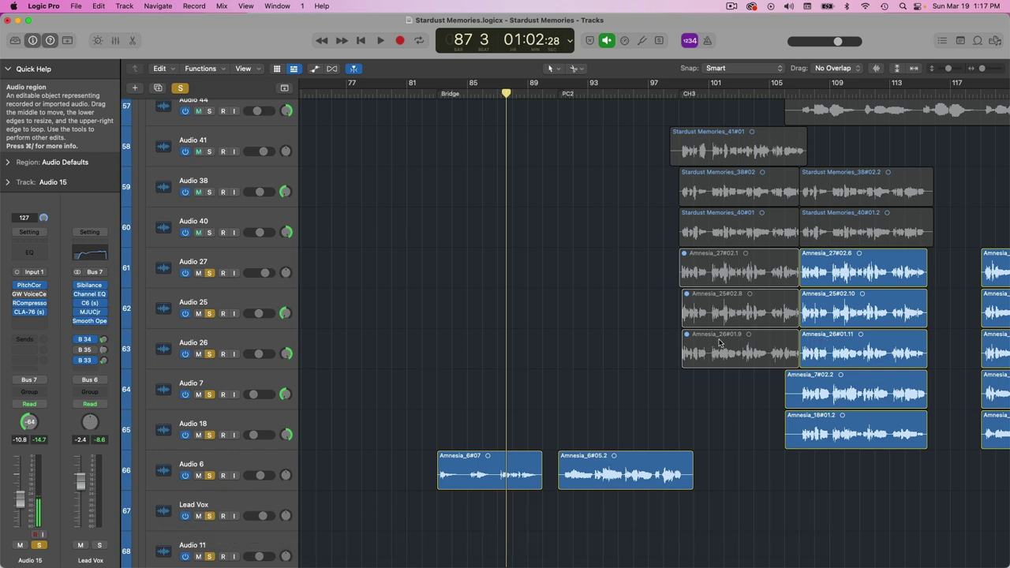
{"action": "scroll", "coordinate": [718, 342], "scroll_direction": "right", "scroll_amount": 4}
{"action": "scroll", "coordinate": [718, 342], "scroll_direction": "up", "scroll_amount": 15}
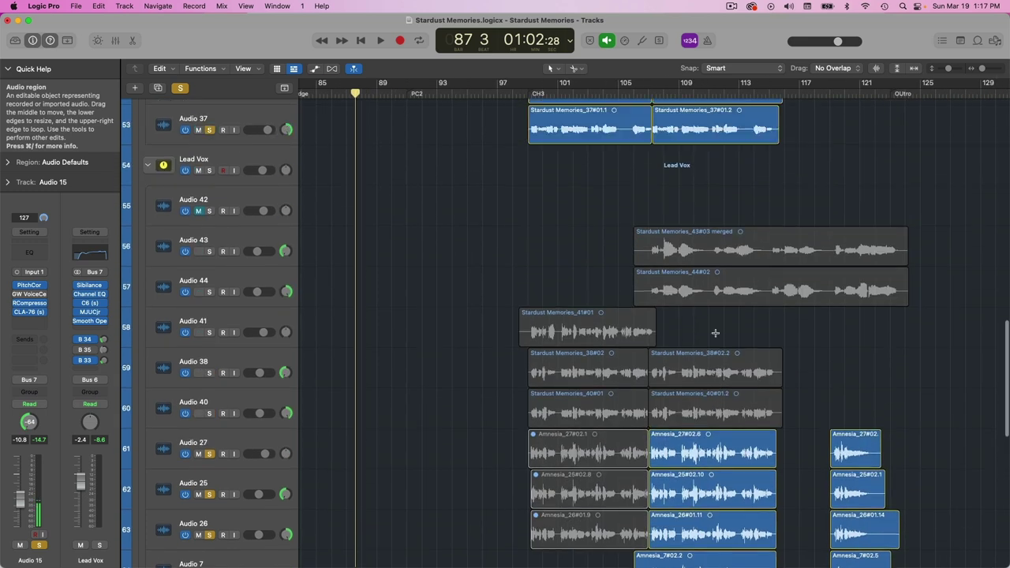
{"action": "scroll", "coordinate": [717, 335], "scroll_direction": "up", "scroll_amount": 5}
{"action": "scroll", "coordinate": [717, 333], "scroll_direction": "down", "scroll_amount": 6}
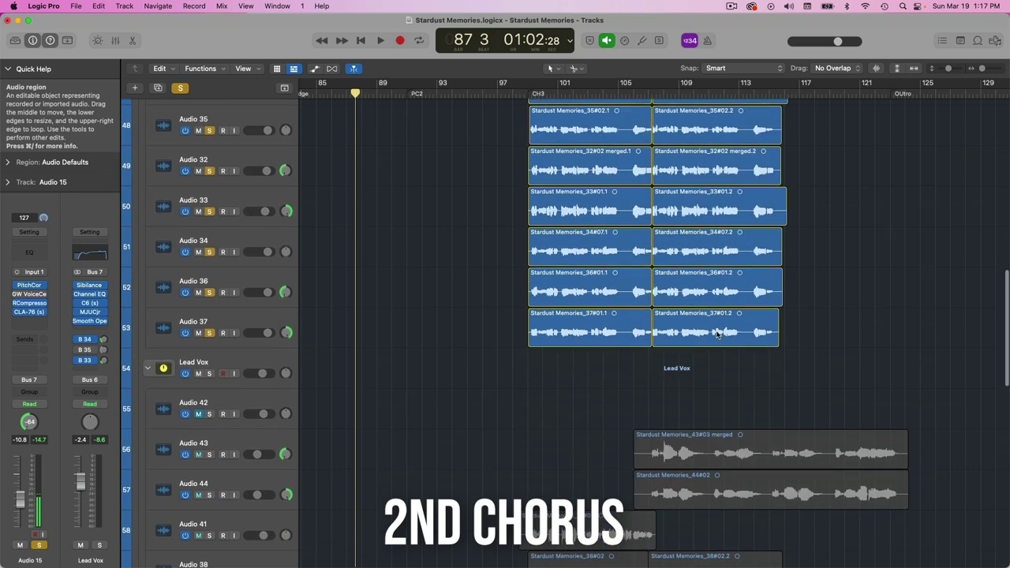
{"action": "scroll", "coordinate": [710, 236], "scroll_direction": "up", "scroll_amount": 3}
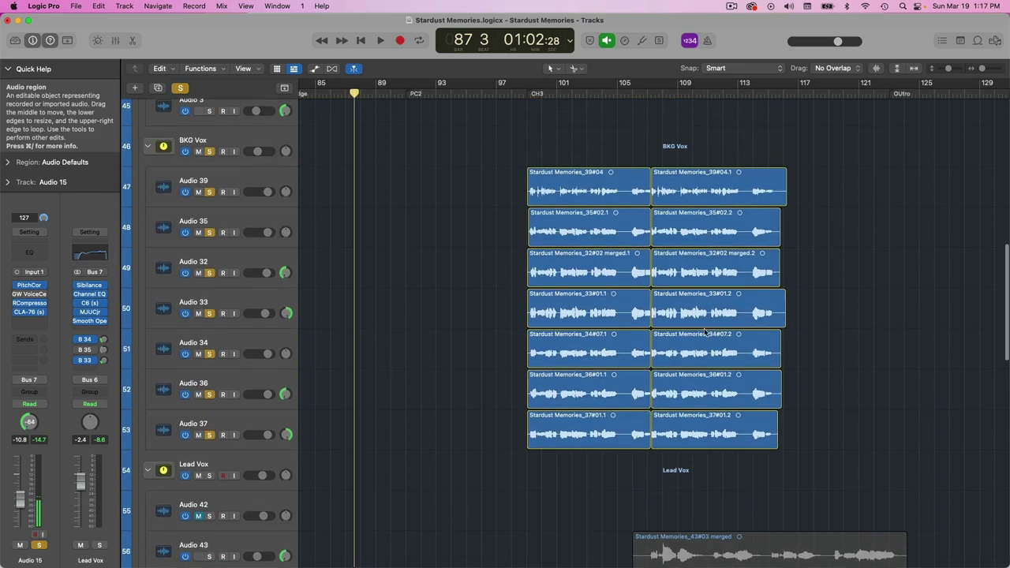
{"action": "left_click", "coordinate": [530, 93]}
{"action": "scroll", "coordinate": [322, 226], "scroll_direction": "down", "scroll_amount": 5}
{"action": "scroll", "coordinate": [340, 244], "scroll_direction": "up", "scroll_amount": 4}
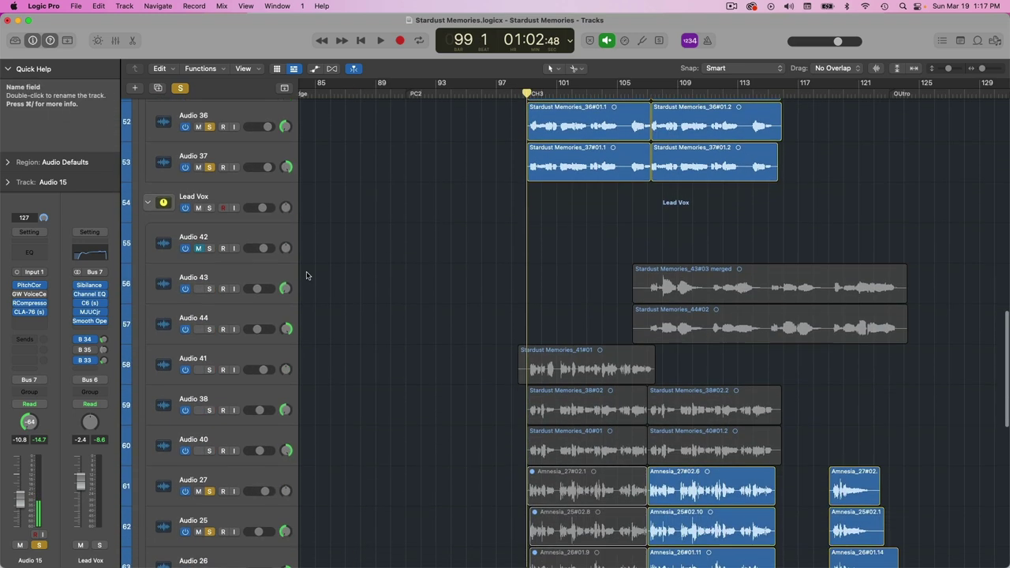
{"action": "key", "text": "space"}
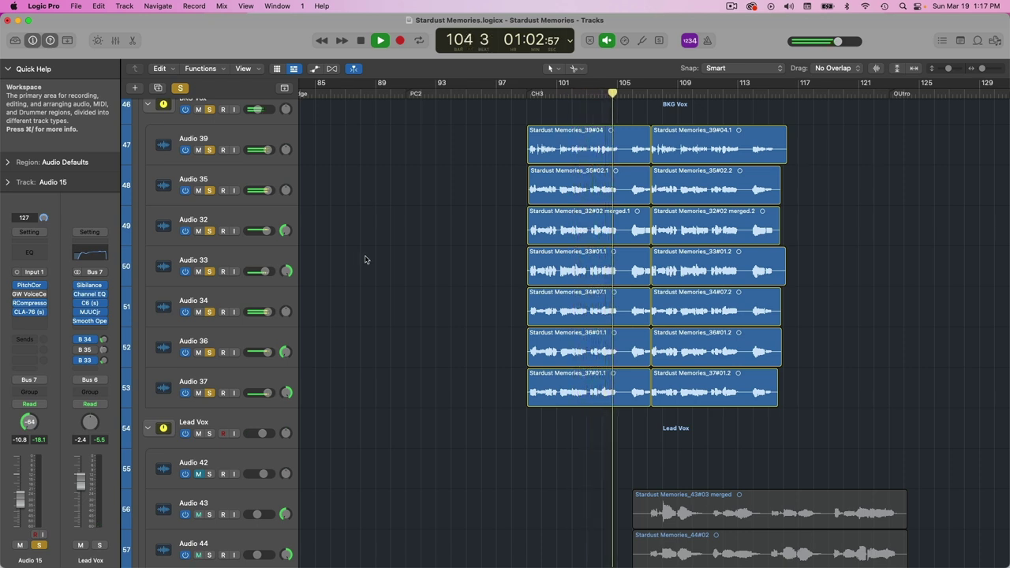
{"action": "key", "text": "space"}
{"action": "scroll", "coordinate": [446, 266], "scroll_direction": "down", "scroll_amount": 10}
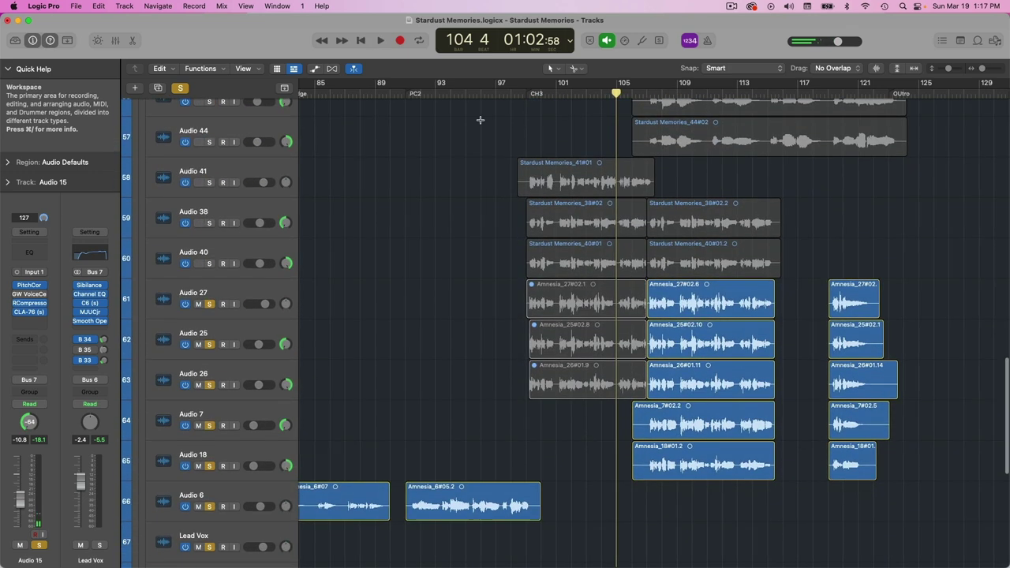
Solo Audio 40, Audio 38 and Audio 41, and play the CH3 vocal layers from bar 99
{"action": "left_click", "coordinate": [528, 93]}
{"action": "scroll", "coordinate": [325, 274], "scroll_direction": "up", "scroll_amount": 1}
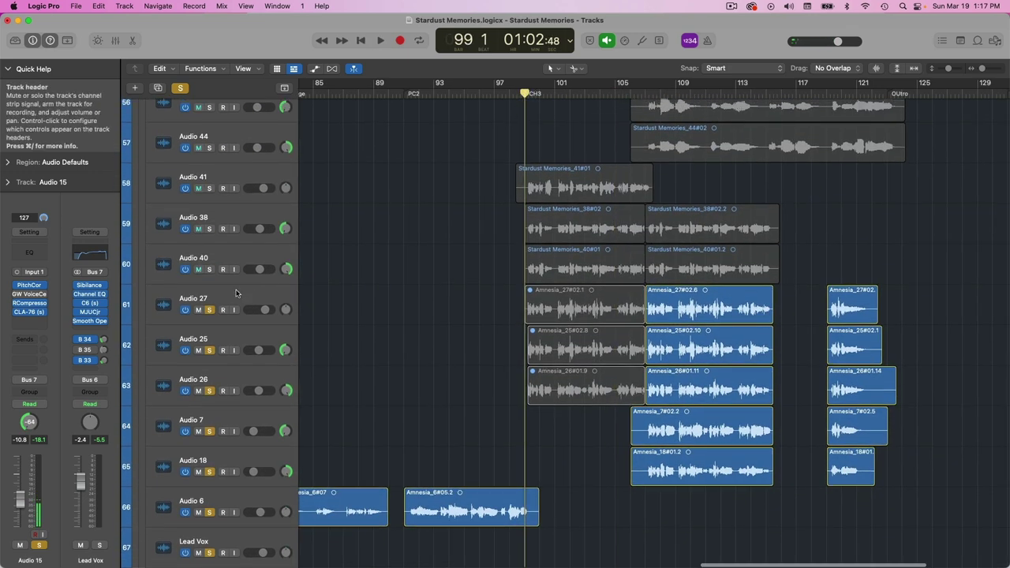
{"action": "left_click_drag", "start_coordinate": [209, 269], "coordinate": [209, 193]}
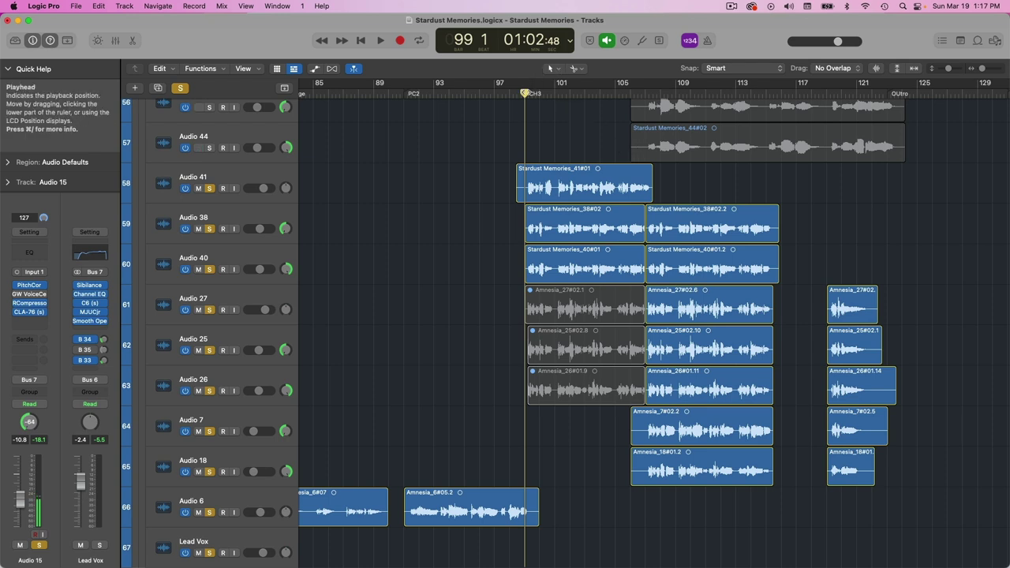
{"action": "key", "text": "space"}
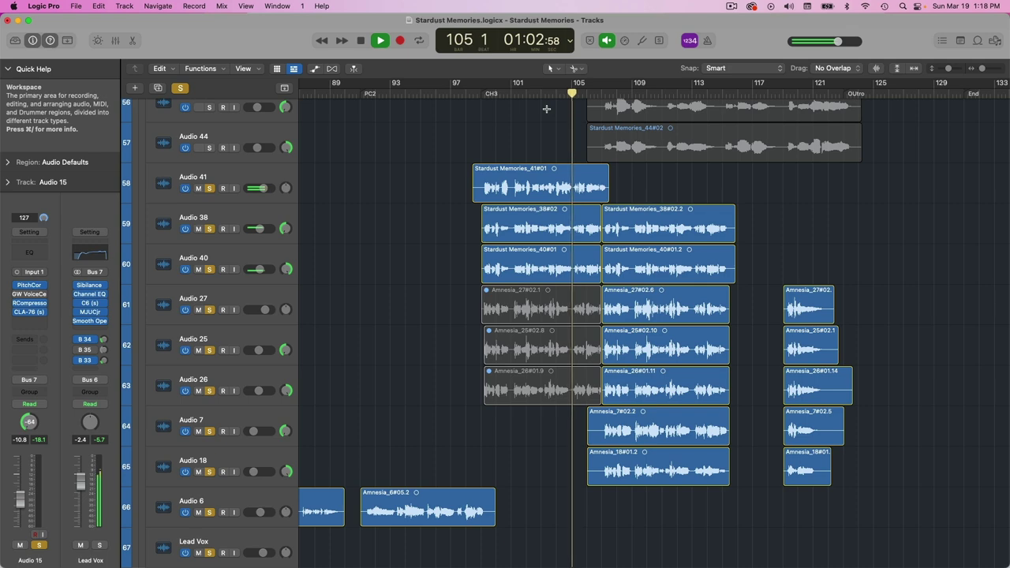
{"action": "scroll", "coordinate": [545, 108], "scroll_direction": "up", "scroll_amount": 3}
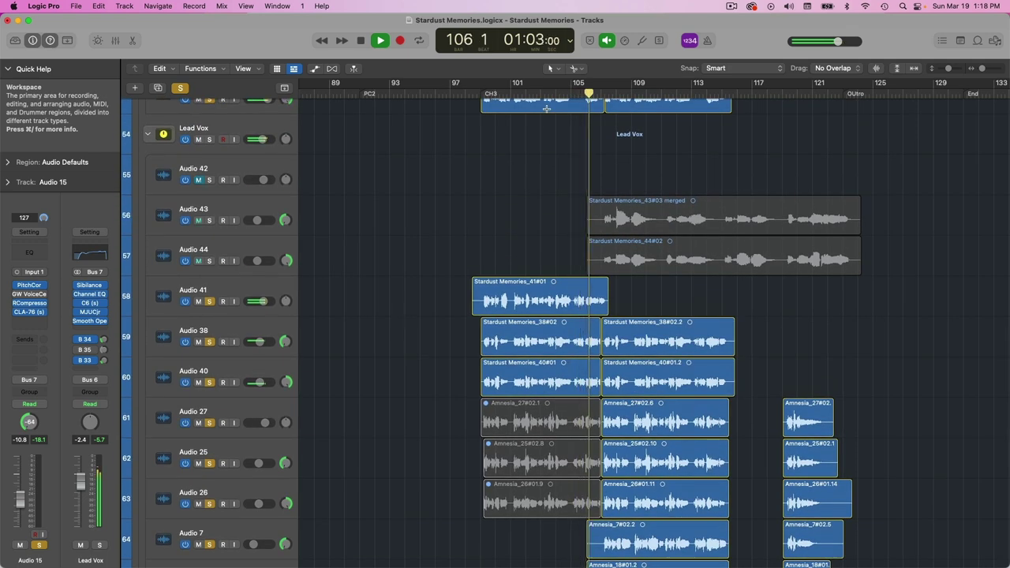
{"action": "scroll", "coordinate": [546, 108], "scroll_direction": "down", "scroll_amount": 2}
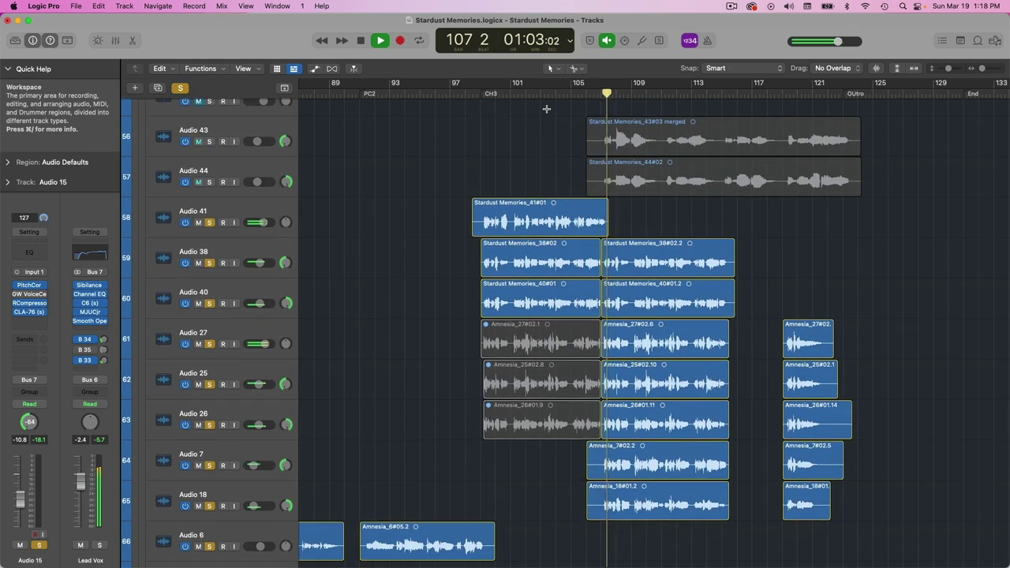
{"action": "key", "text": "space"}
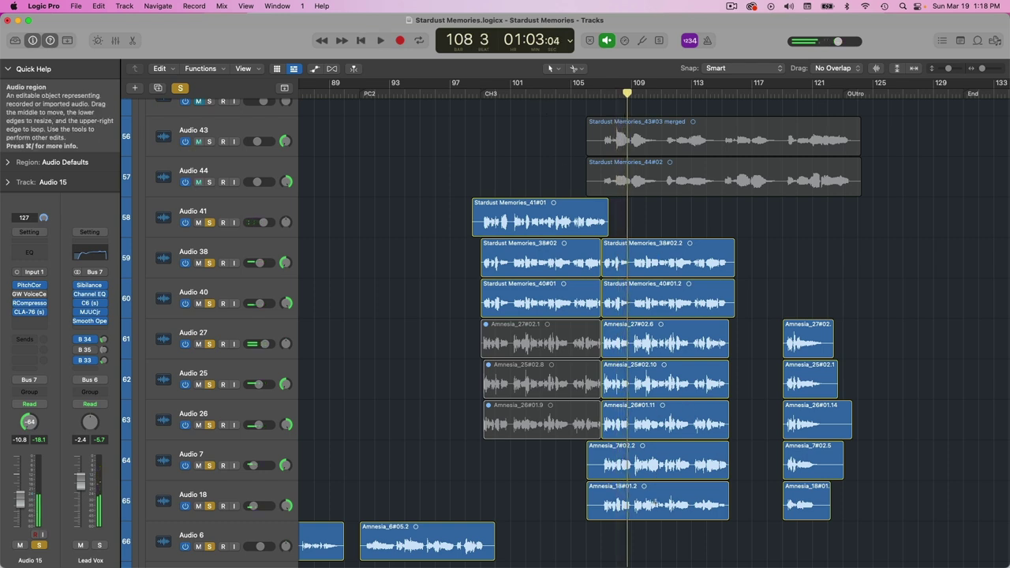
Solo Audio 44 and Audio 43, play from bar 107 through to the outro, and select the two tracks' regions
{"action": "scroll", "coordinate": [673, 268], "scroll_direction": "up", "scroll_amount": 3}
{"action": "left_click", "coordinate": [209, 310]}
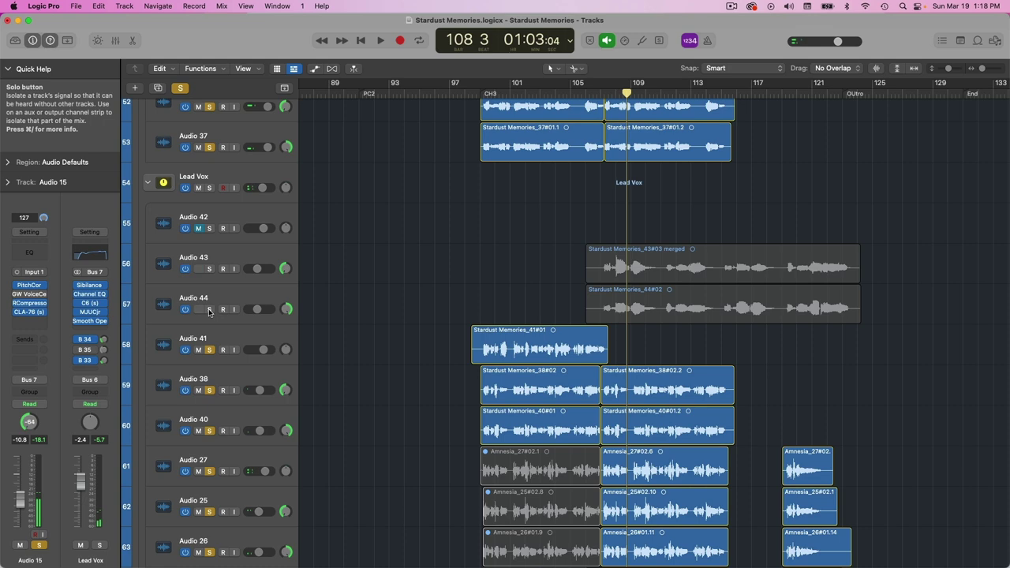
{"action": "left_click", "coordinate": [210, 269]}
{"action": "left_click_drag", "start_coordinate": [626, 93], "coordinate": [604, 93]}
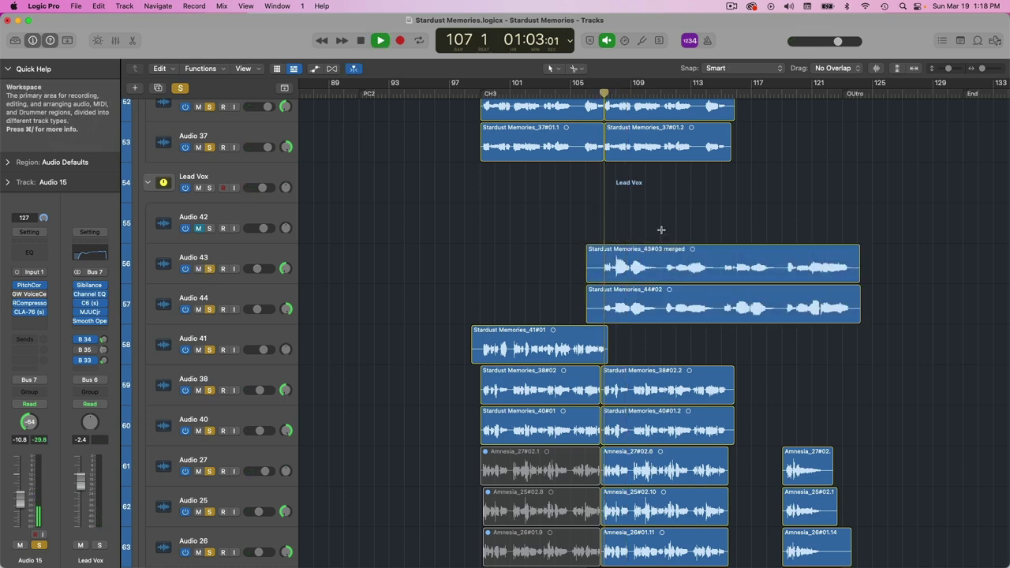
{"action": "left_click_drag", "start_coordinate": [661, 230], "coordinate": [623, 303]}
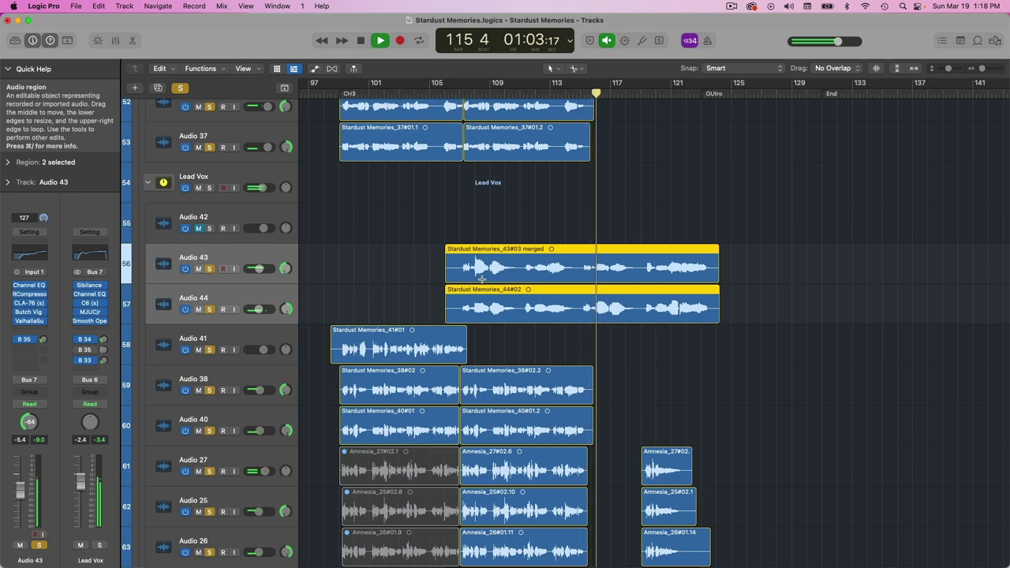
{"action": "scroll", "coordinate": [642, 282], "scroll_direction": "down", "scroll_amount": 3}
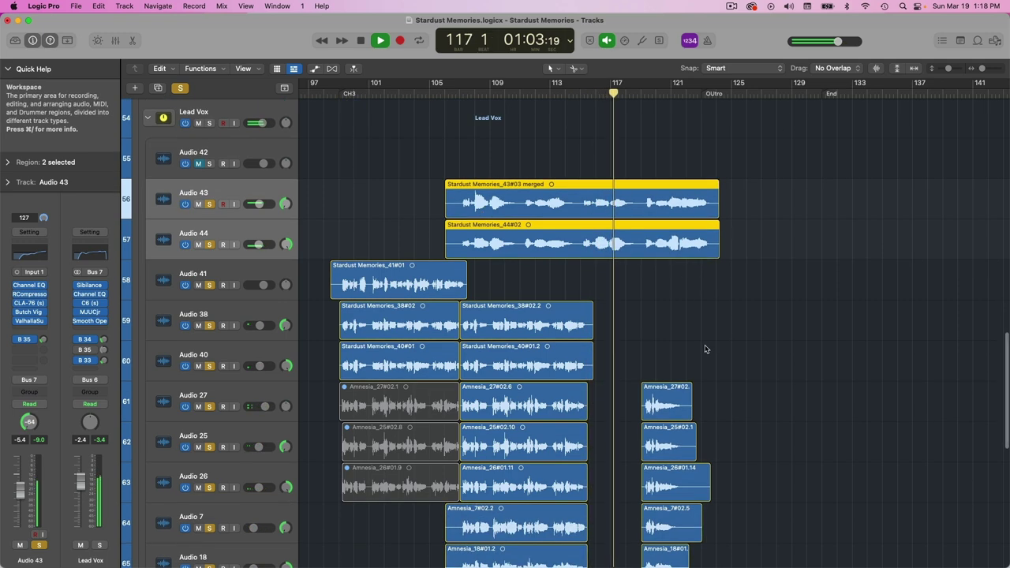
{"action": "scroll", "coordinate": [705, 349], "scroll_direction": "down", "scroll_amount": 5}
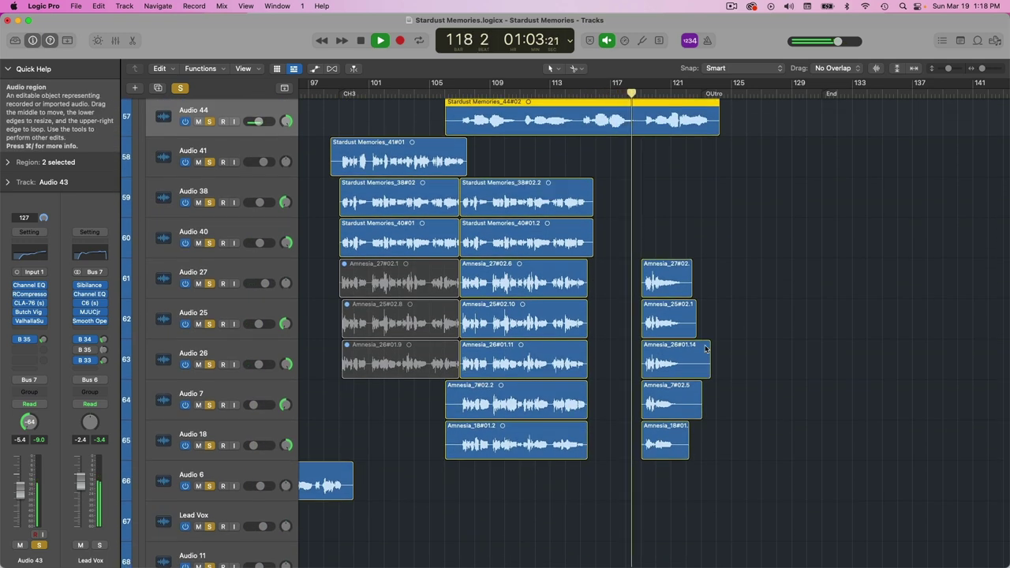
{"action": "scroll", "coordinate": [717, 343], "scroll_direction": "up", "scroll_amount": 1}
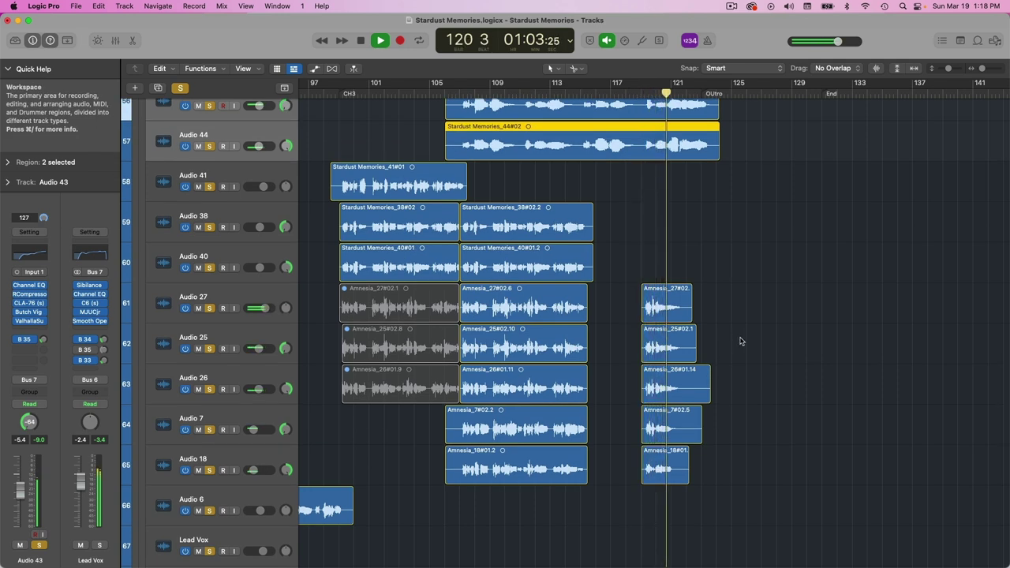
{"action": "scroll", "coordinate": [739, 340], "scroll_direction": "up", "scroll_amount": 2}
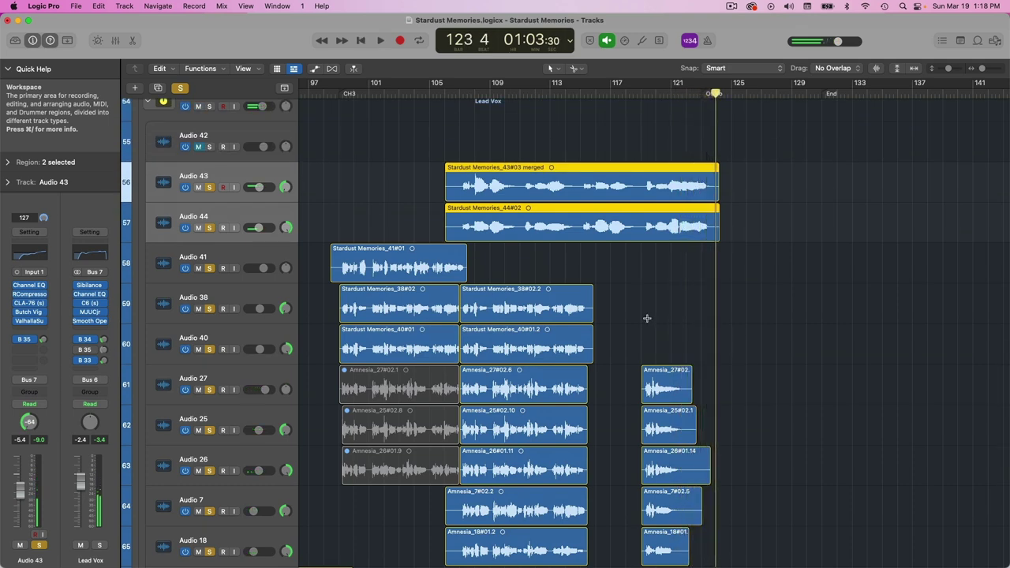
Select the VOCALS stack and review its Channel EQ and TR5 De Esser settings
{"action": "scroll", "coordinate": [651, 319], "scroll_direction": "up", "scroll_amount": 6}
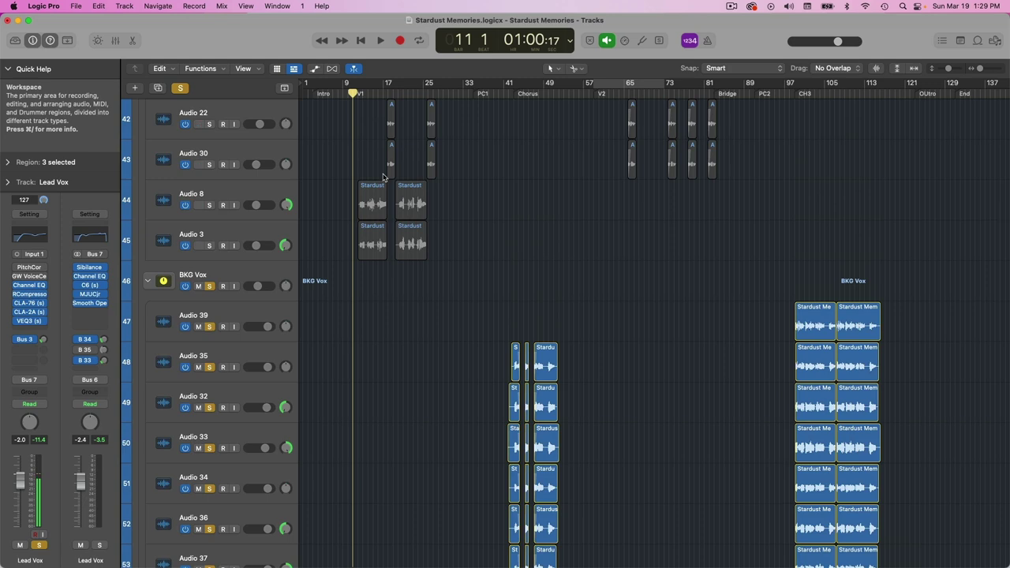
{"action": "scroll", "coordinate": [383, 176], "scroll_direction": "up", "scroll_amount": 6}
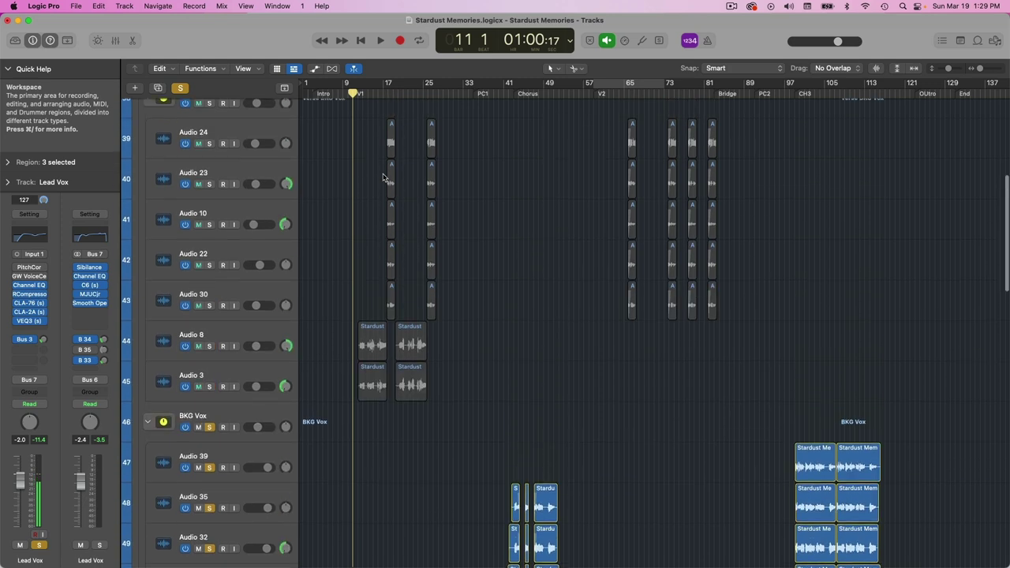
{"action": "left_click", "coordinate": [250, 134]}
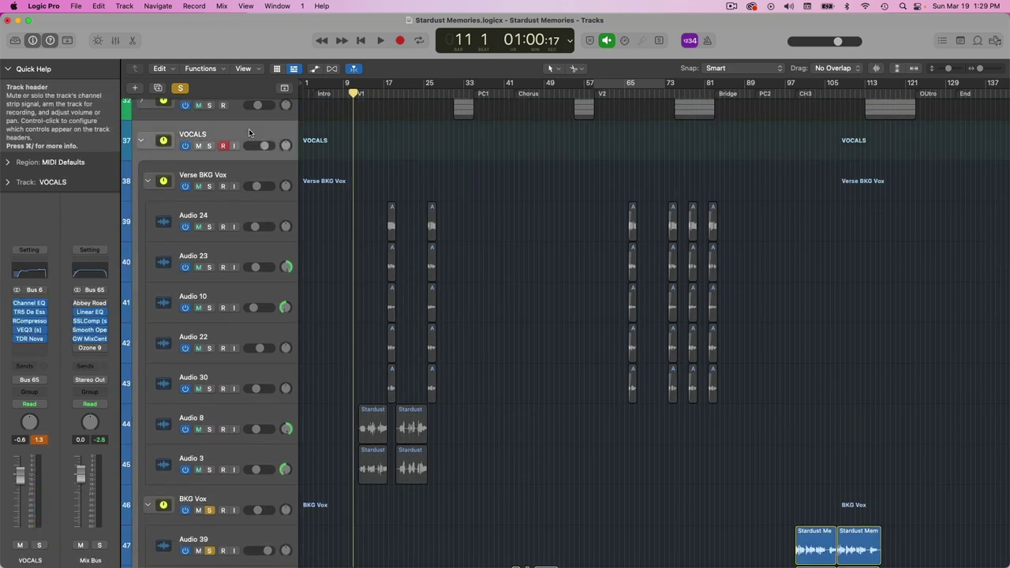
{"action": "left_click", "coordinate": [30, 303]}
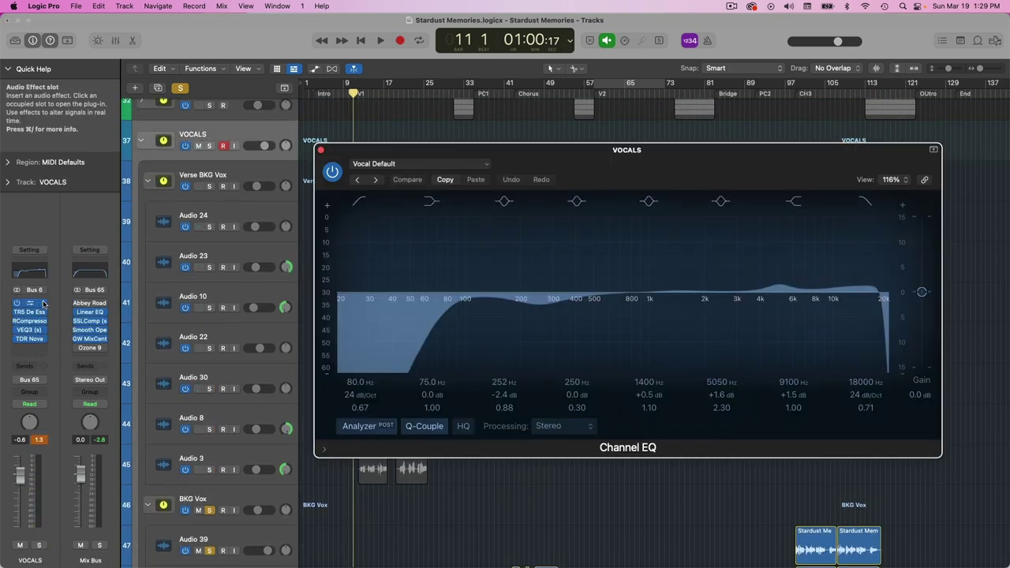
{"action": "left_click", "coordinate": [319, 150]}
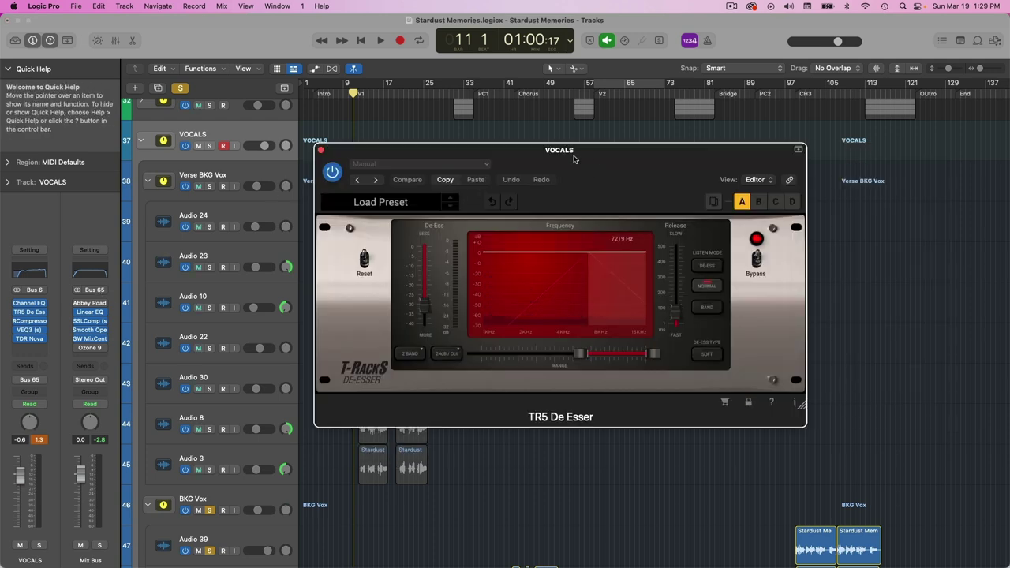
{"action": "left_click", "coordinate": [320, 150]}
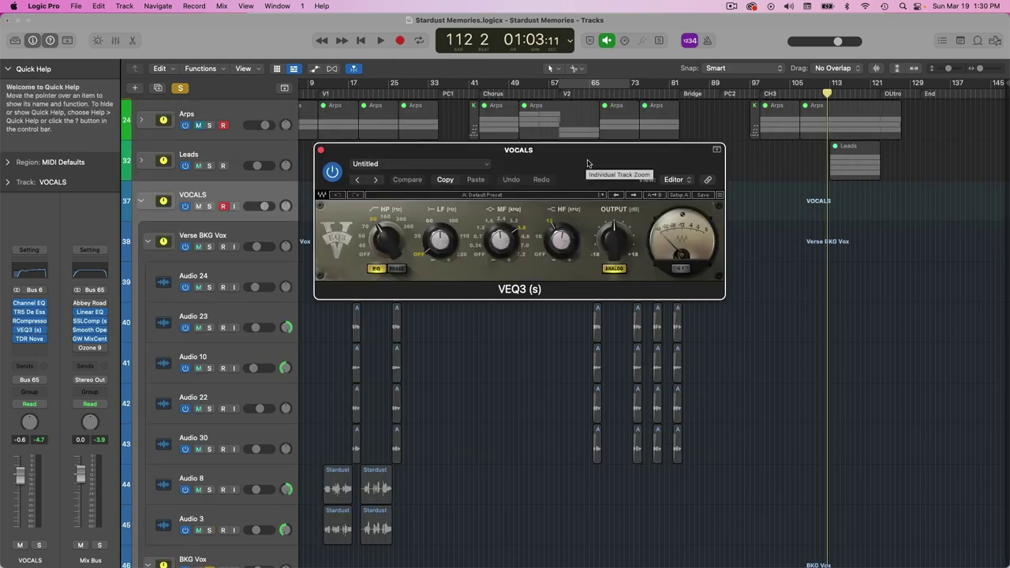
Examine the VEQ3 settings on the VOCALS stack and close the plug-in
{"action": "left_click_drag", "start_coordinate": [596, 174], "coordinate": [616, 208]}
{"action": "left_click_drag", "start_coordinate": [617, 207], "coordinate": [614, 217]}
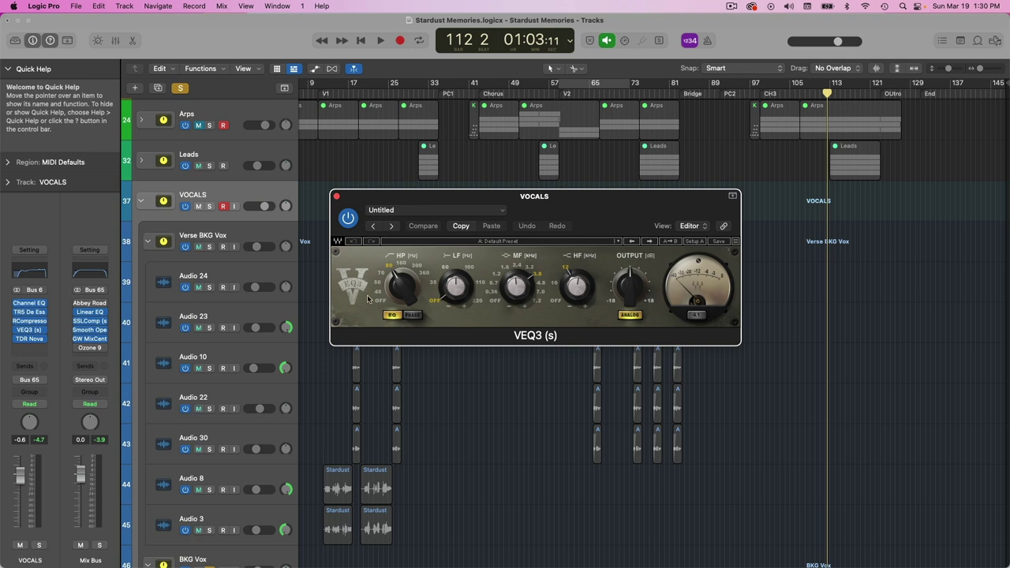
{"action": "left_click", "coordinate": [336, 196]}
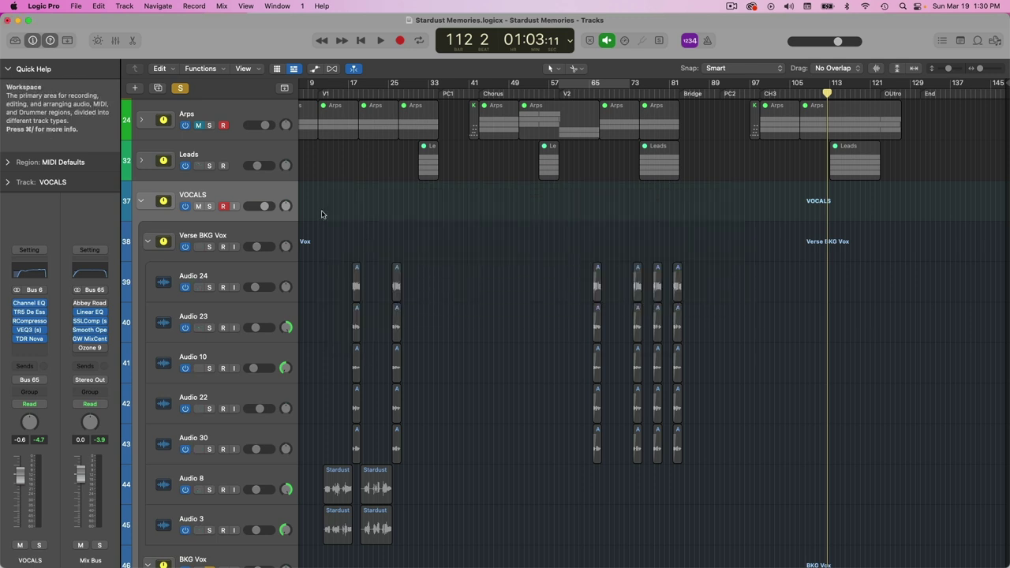
Open TDR Nova on the VOCALS stack, watch its dynamic EQ while playing part of CH3, and close it
{"action": "left_click", "coordinate": [34, 341]}
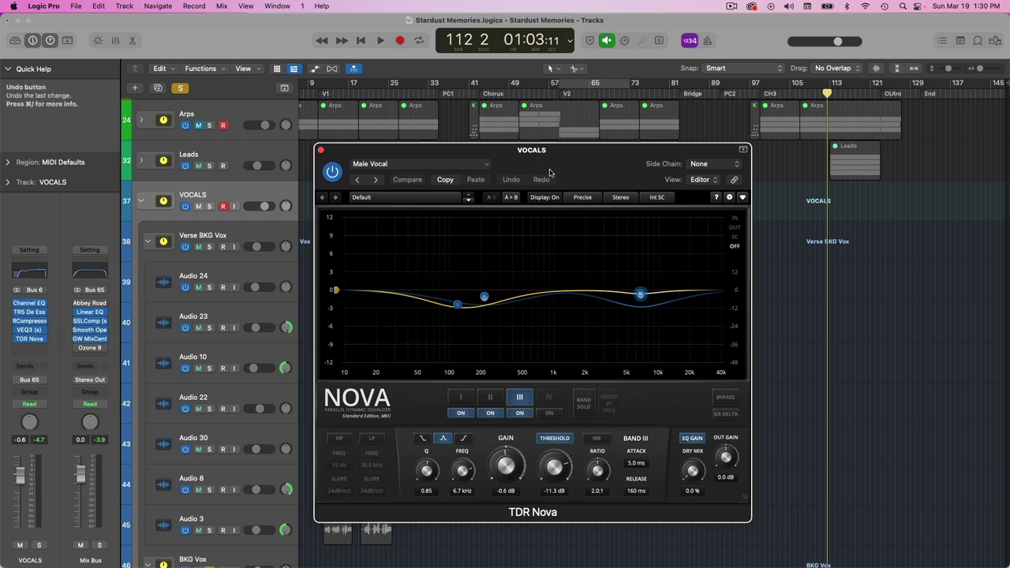
{"action": "left_click_drag", "start_coordinate": [585, 168], "coordinate": [617, 138]}
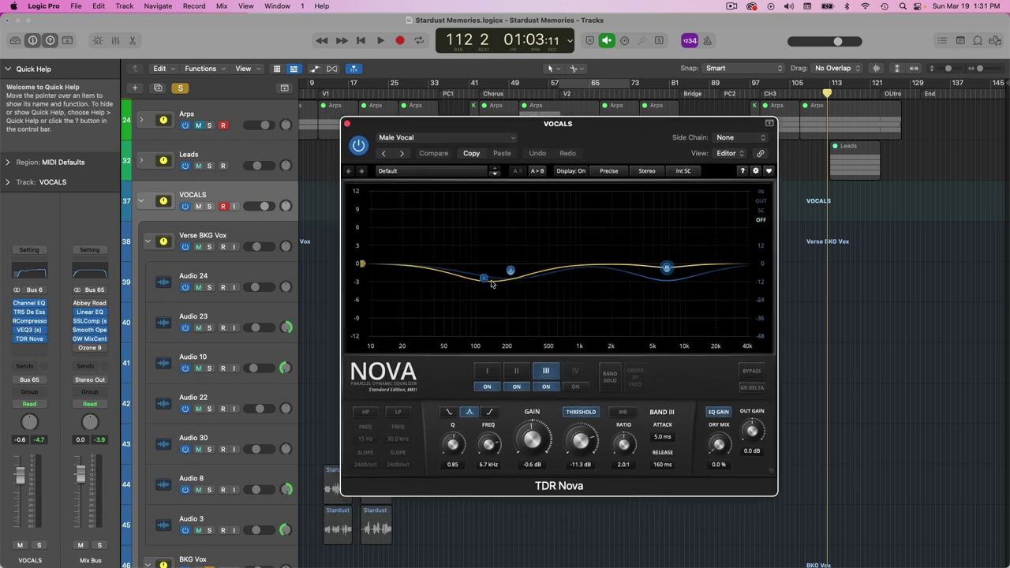
{"action": "scroll", "coordinate": [905, 237], "scroll_direction": "down", "scroll_amount": 15}
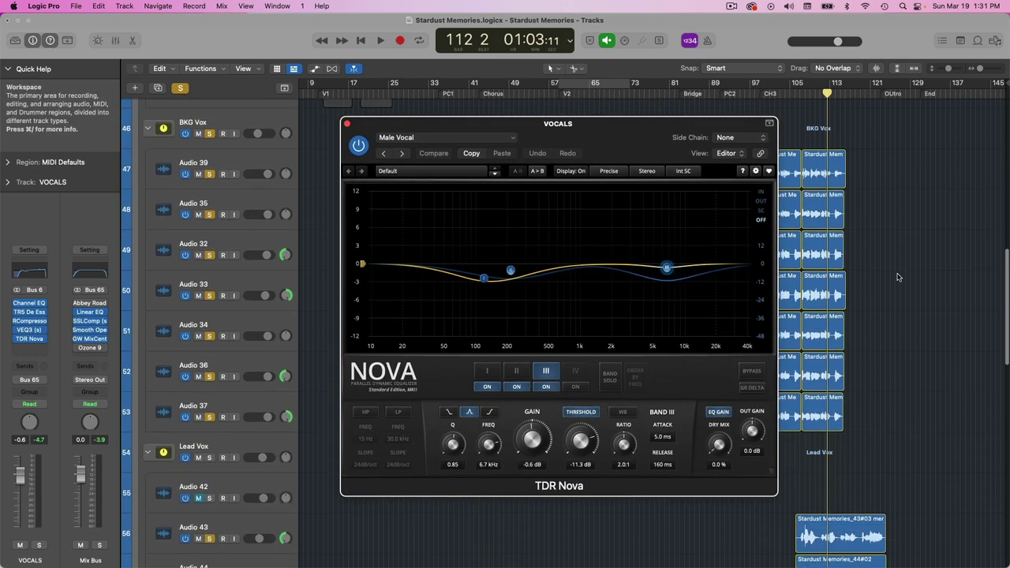
{"action": "left_click_drag", "start_coordinate": [631, 146], "coordinate": [537, 151]}
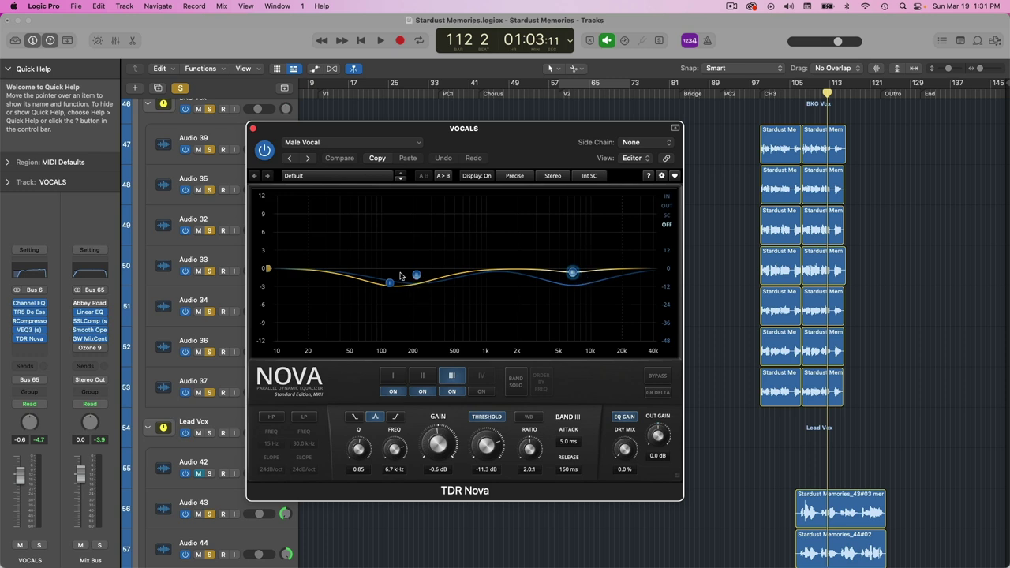
{"action": "double_click", "coordinate": [790, 93]}
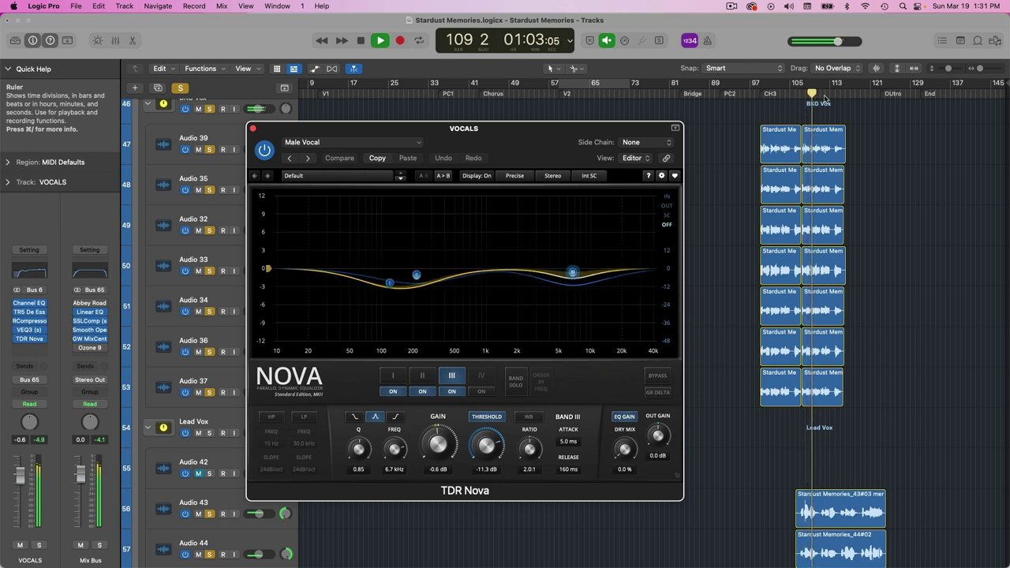
{"action": "key", "text": "space"}
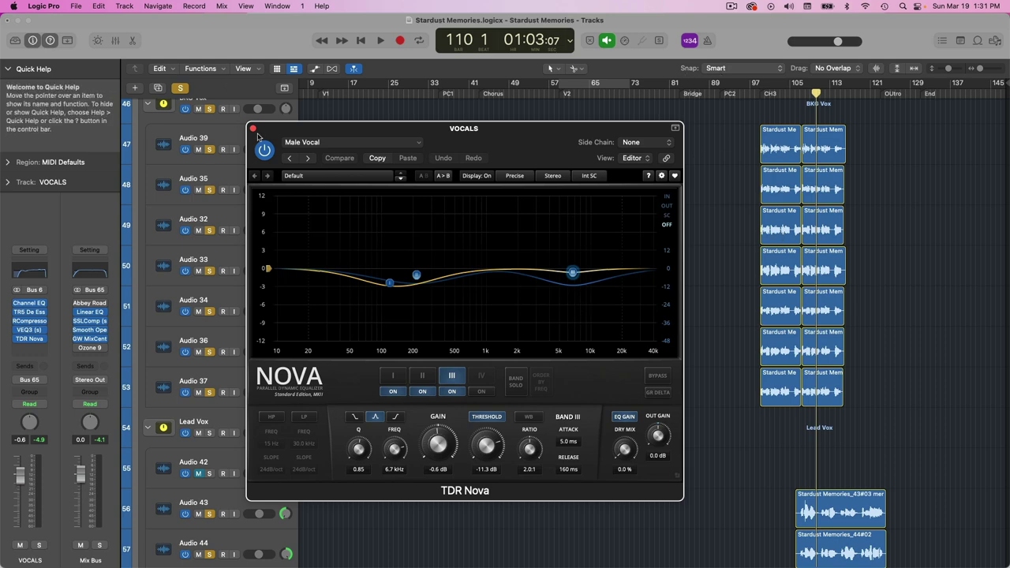
{"action": "left_click", "coordinate": [252, 129]}
Select the Lead Vox stack and review its Sibilance and Channel EQ settings
{"action": "scroll", "coordinate": [376, 269], "scroll_direction": "down", "scroll_amount": 5}
{"action": "scroll", "coordinate": [376, 268], "scroll_direction": "up", "scroll_amount": 10}
{"action": "scroll", "coordinate": [376, 269], "scroll_direction": "up", "scroll_amount": 5}
{"action": "scroll", "coordinate": [377, 272], "scroll_direction": "down", "scroll_amount": 2}
{"action": "scroll", "coordinate": [377, 272], "scroll_direction": "down", "scroll_amount": 10}
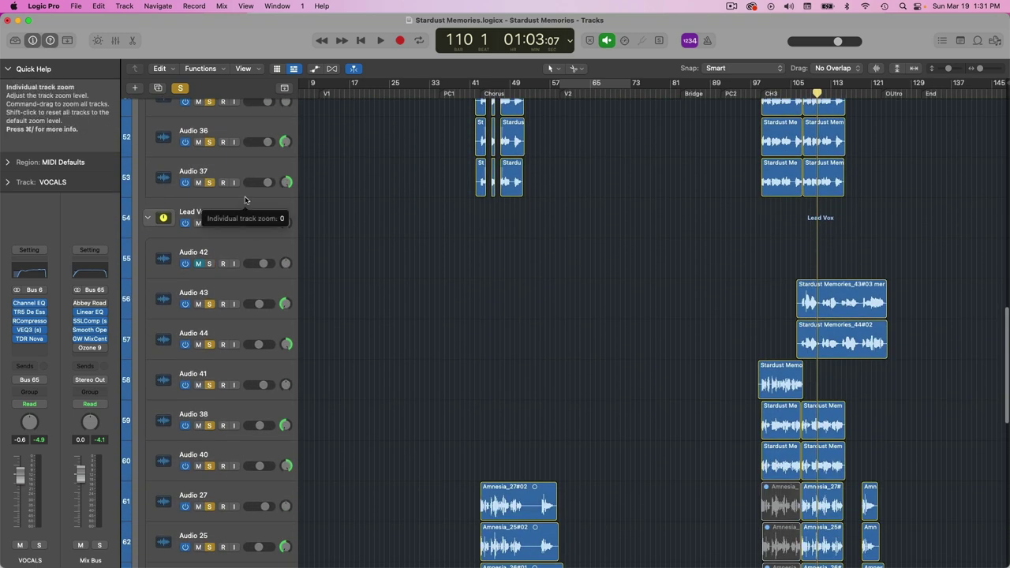
{"action": "left_click", "coordinate": [239, 206]}
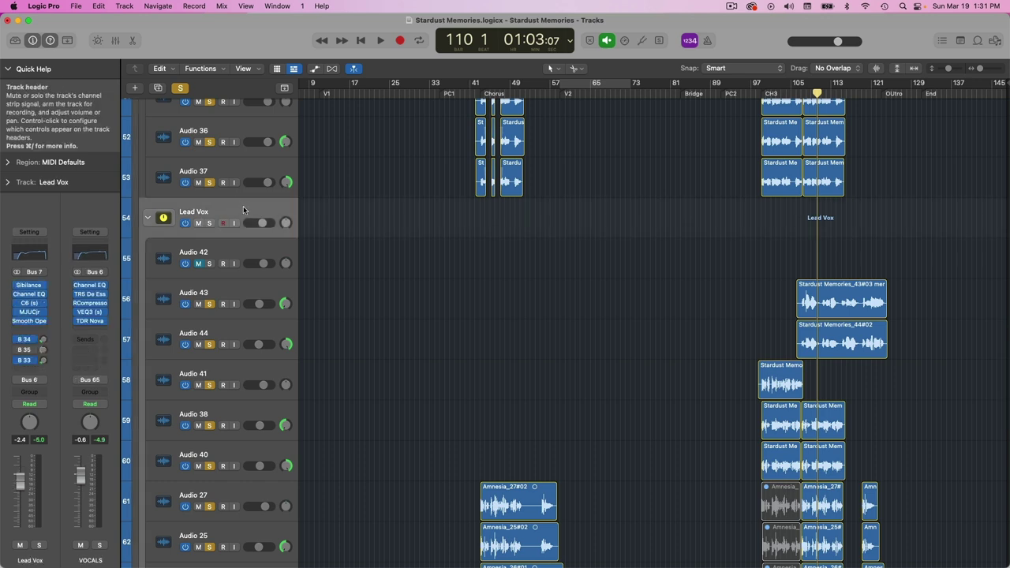
{"action": "left_click", "coordinate": [29, 286]}
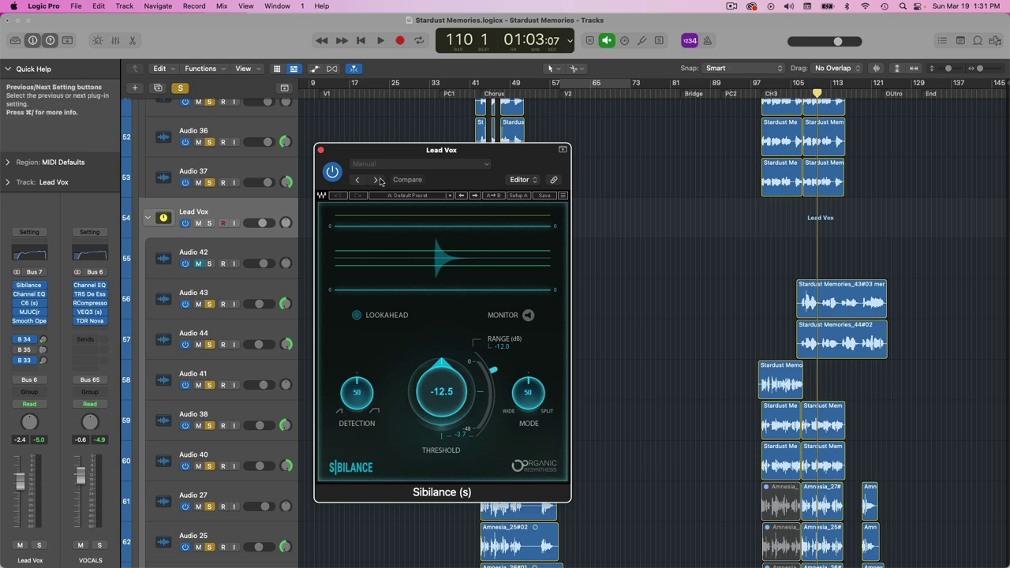
{"action": "left_click", "coordinate": [320, 149]}
{"action": "left_click", "coordinate": [27, 294]}
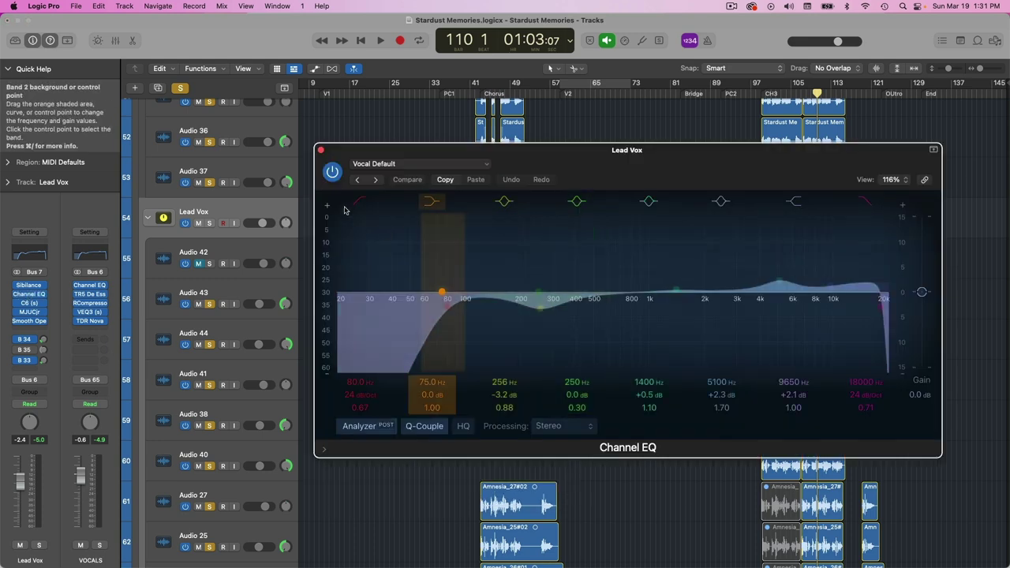
{"action": "left_click", "coordinate": [28, 294]}
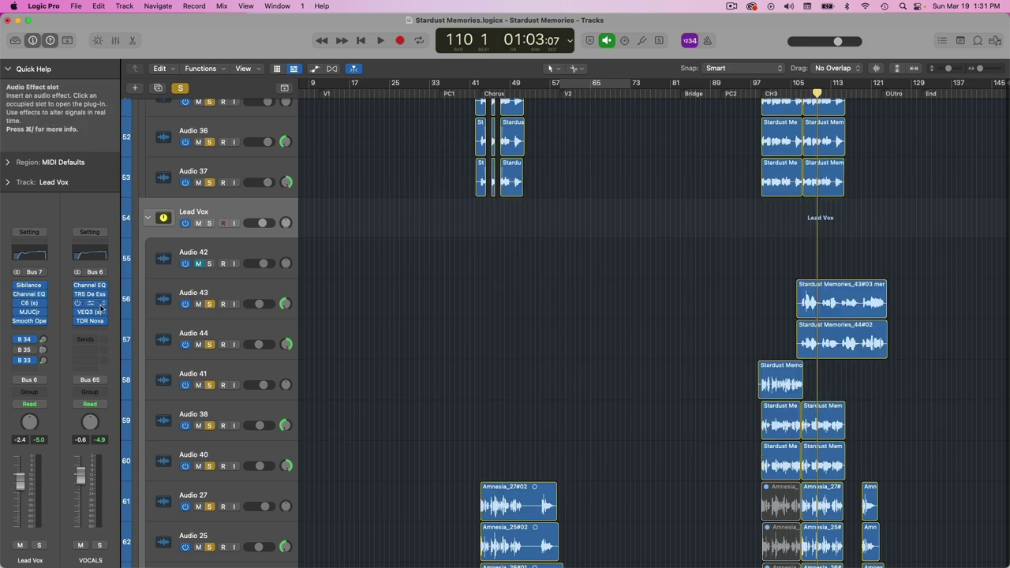
Examine the C6 multiband and MJUCjr compressor settings on the Lead Vox stack, closing each plug-in
{"action": "left_click", "coordinate": [29, 302]}
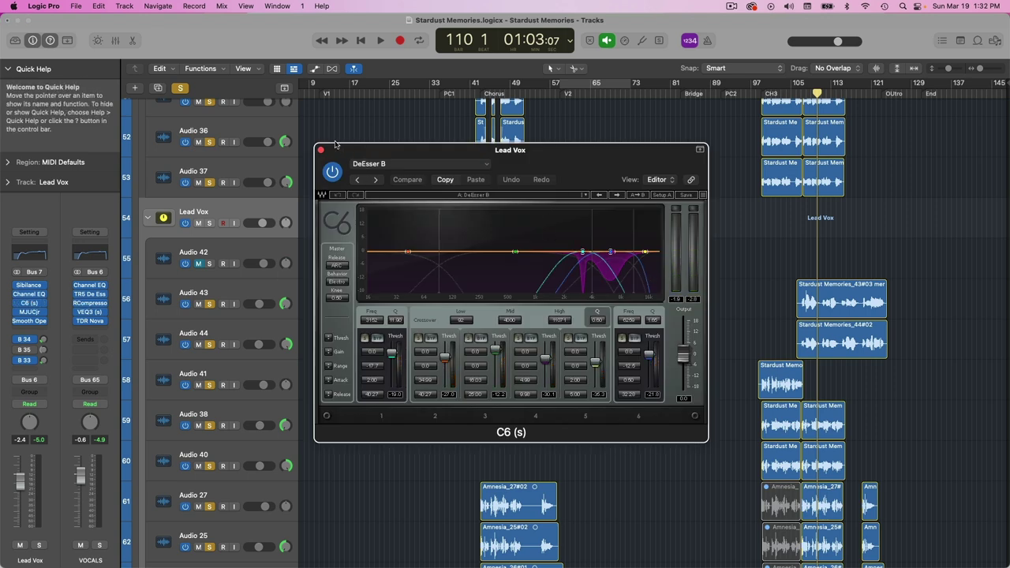
{"action": "left_click", "coordinate": [321, 151]}
{"action": "left_click", "coordinate": [29, 312]}
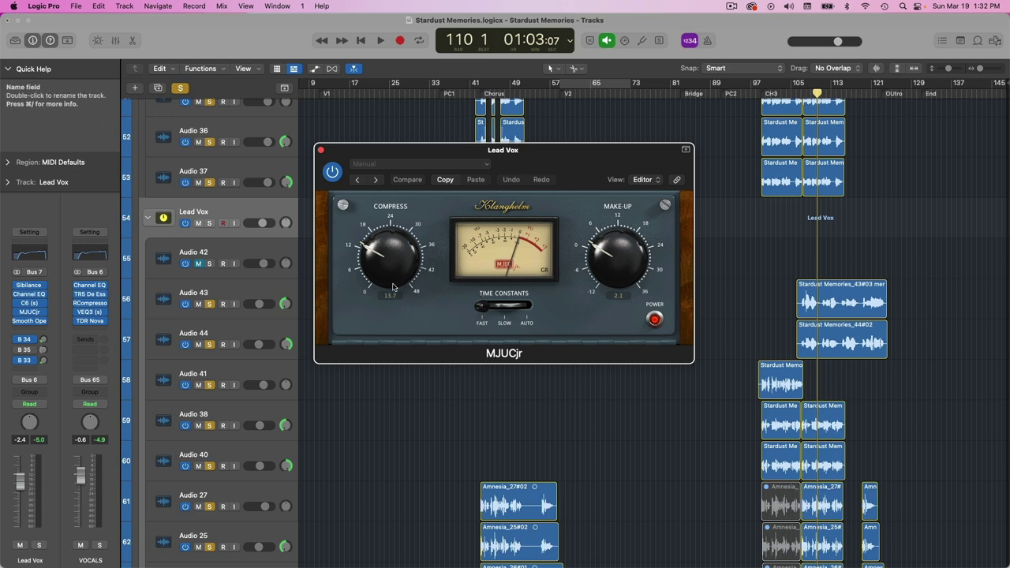
{"action": "left_click", "coordinate": [322, 151]}
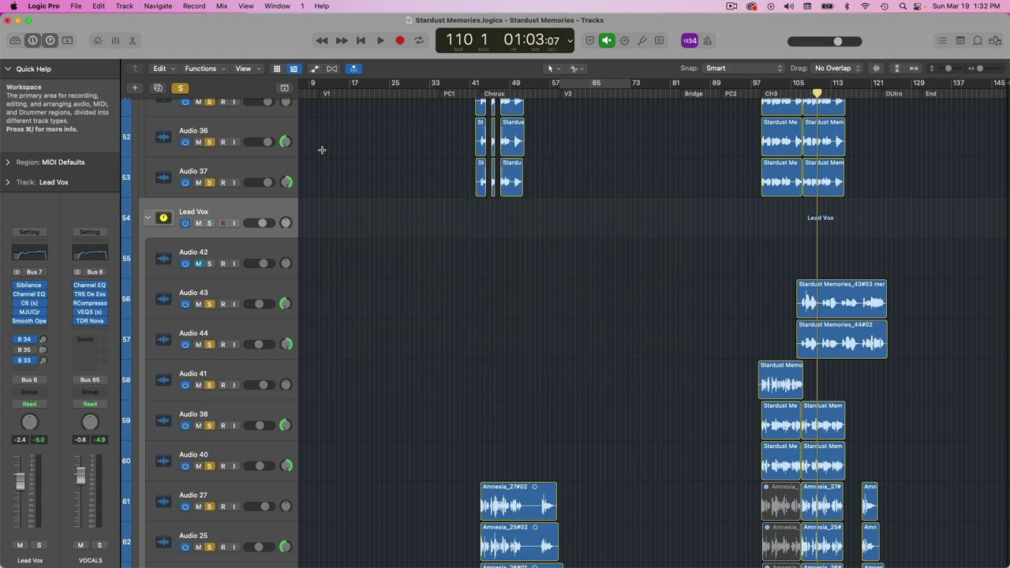
Open Smooth Operator on the Lead Vox stack and examine its 19 ROB - Vocal Smoother curve
{"action": "left_click", "coordinate": [32, 322]}
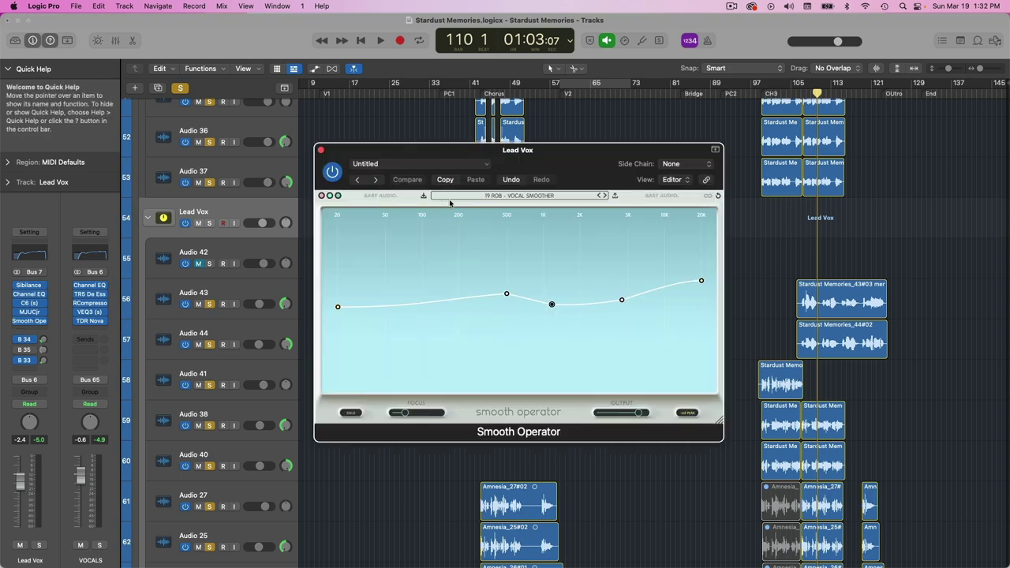
{"action": "left_click_drag", "start_coordinate": [612, 152], "coordinate": [504, 64]}
{"action": "scroll", "coordinate": [752, 246], "scroll_direction": "down", "scroll_amount": 4}
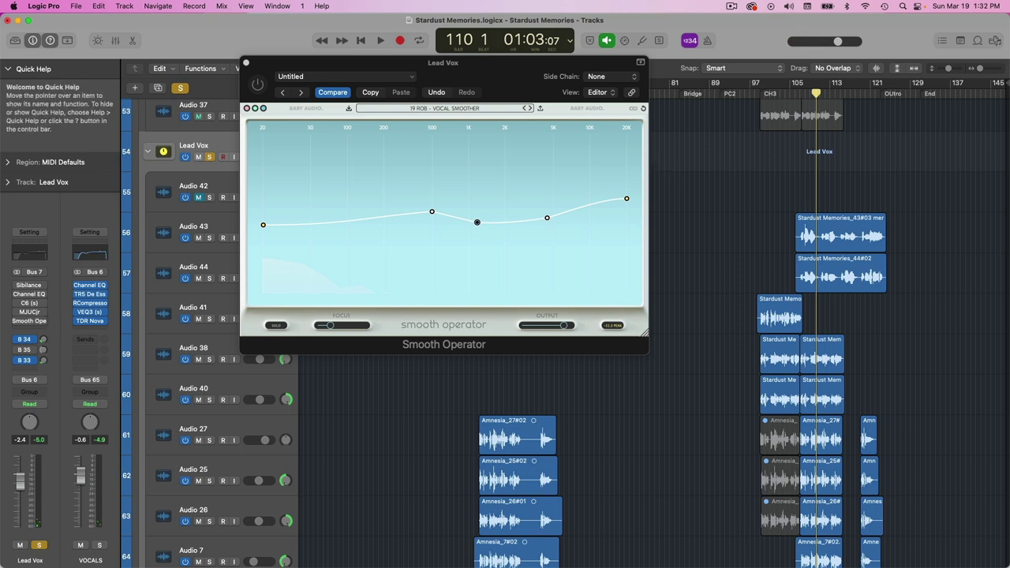
Play part of CH3 with the Lead Vox stack's inserts bypassed, and re-enable them during playback to compare the sound
{"action": "key", "text": "space"}
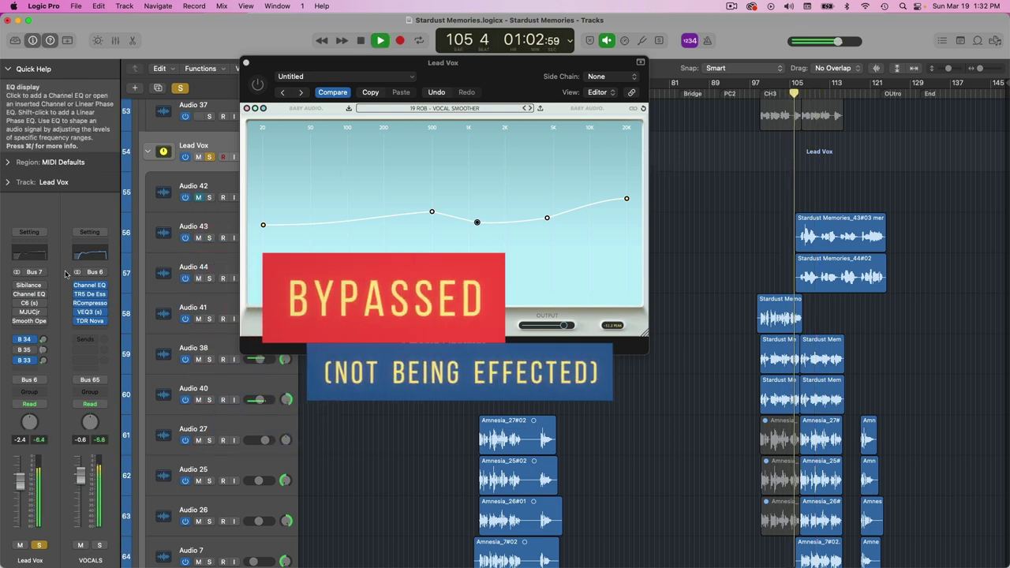
{"action": "key", "text": "v"}
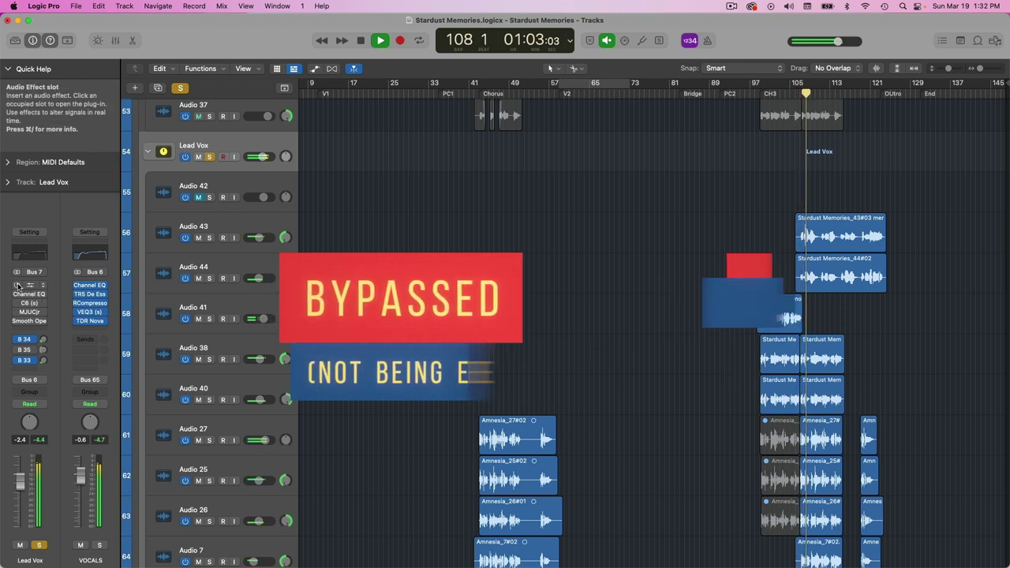
{"action": "left_click", "coordinate": [16, 284]}
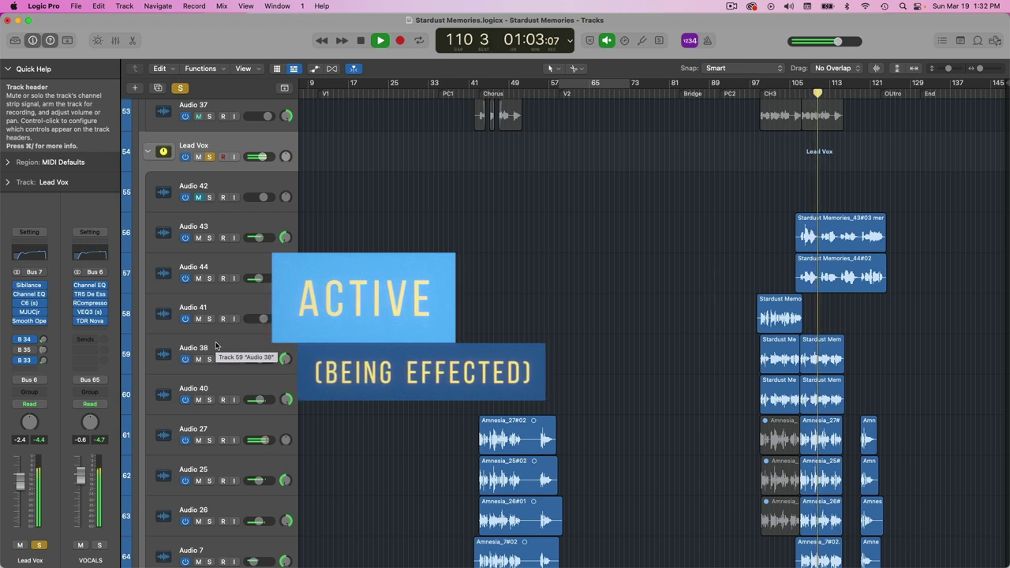
{"action": "key", "text": "space"}
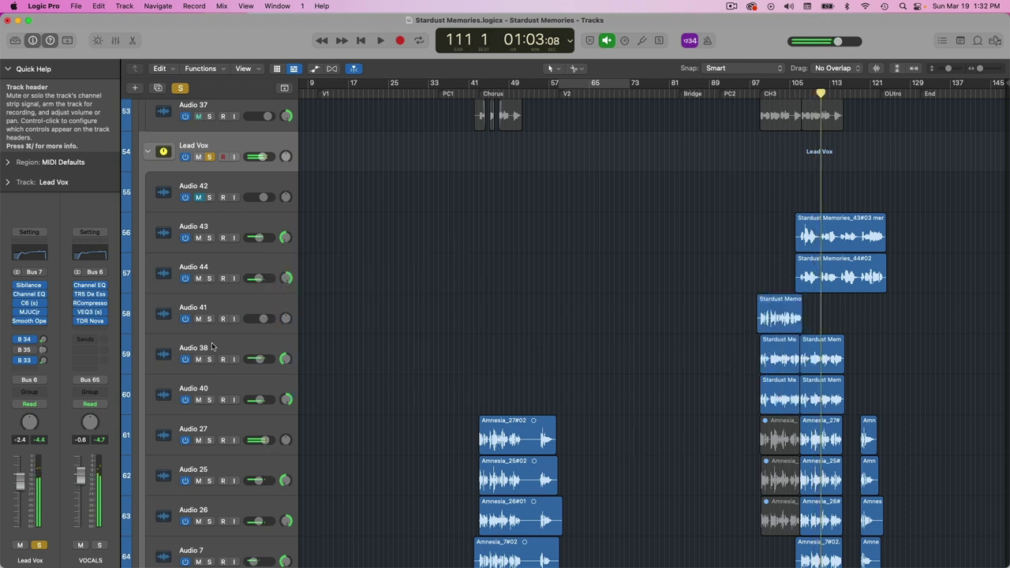
Examine the ChromaVerb settings on the Lead Vox stack's Bus 34 Ambiance send and close the plug-in
{"action": "left_click", "coordinate": [27, 339]}
{"action": "left_click", "coordinate": [89, 286]}
{"action": "left_click", "coordinate": [89, 286]}
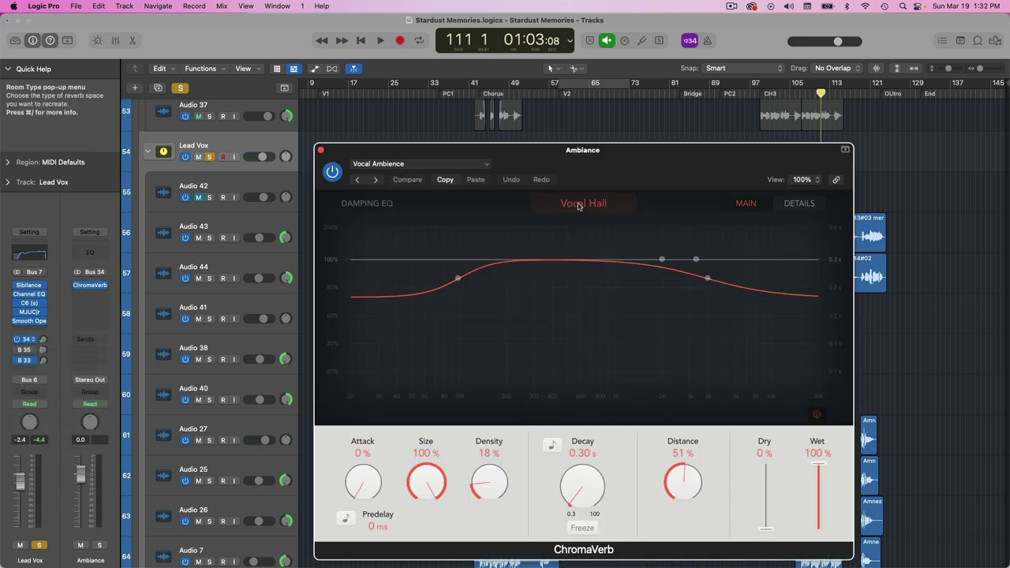
{"action": "left_click", "coordinate": [320, 149]}
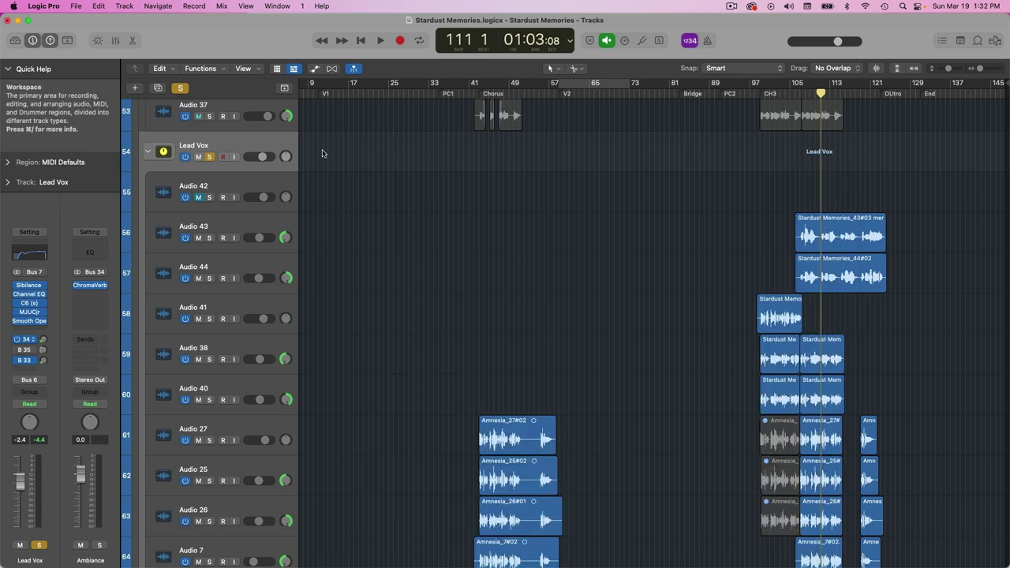
Open the TAL Reverb on the Lead Vox stack's Bus 33 send, check it, and close the plug-in
{"action": "left_click", "coordinate": [26, 362]}
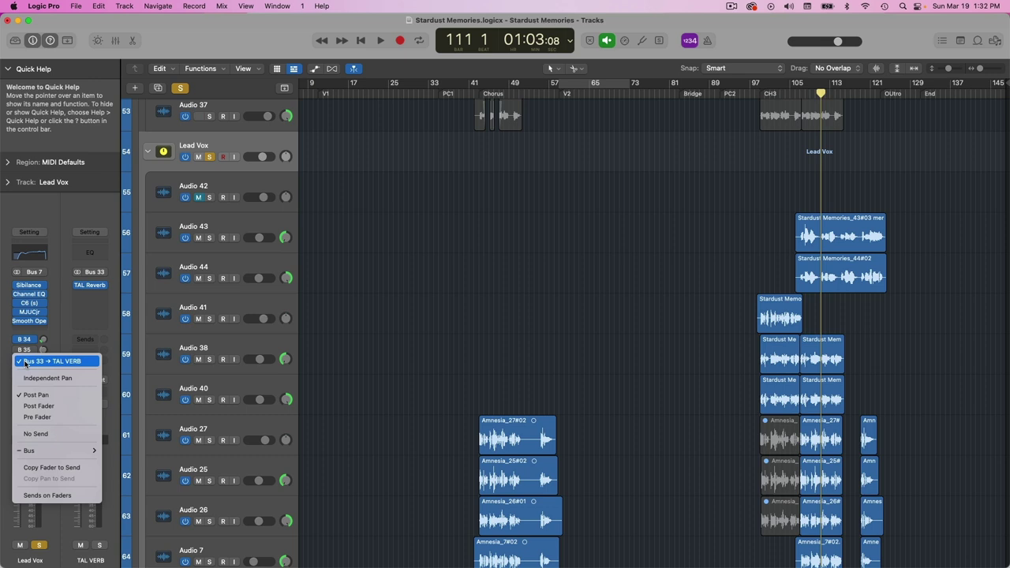
{"action": "left_click", "coordinate": [67, 308]}
{"action": "left_click", "coordinate": [89, 284]}
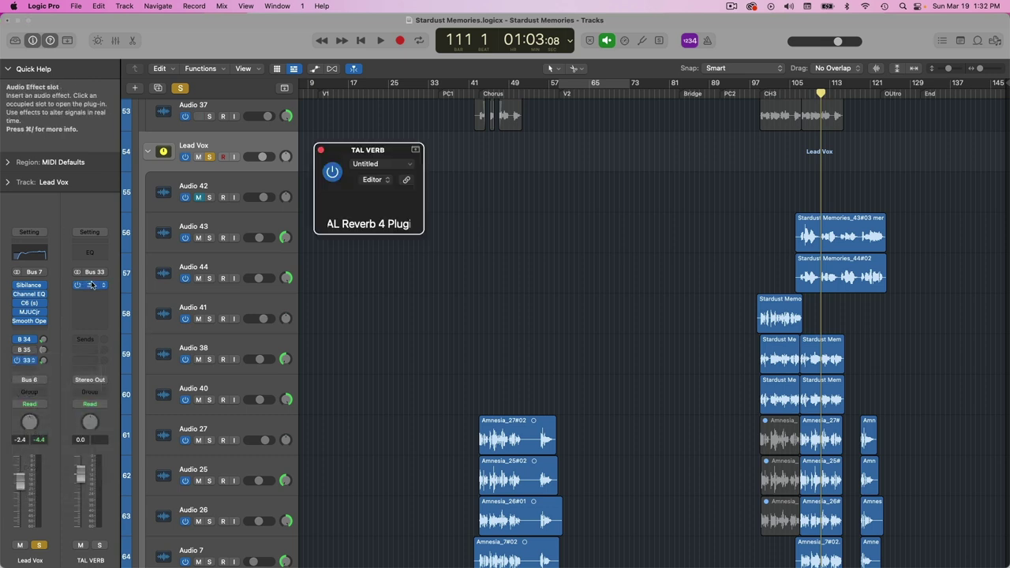
{"action": "left_click", "coordinate": [321, 149]}
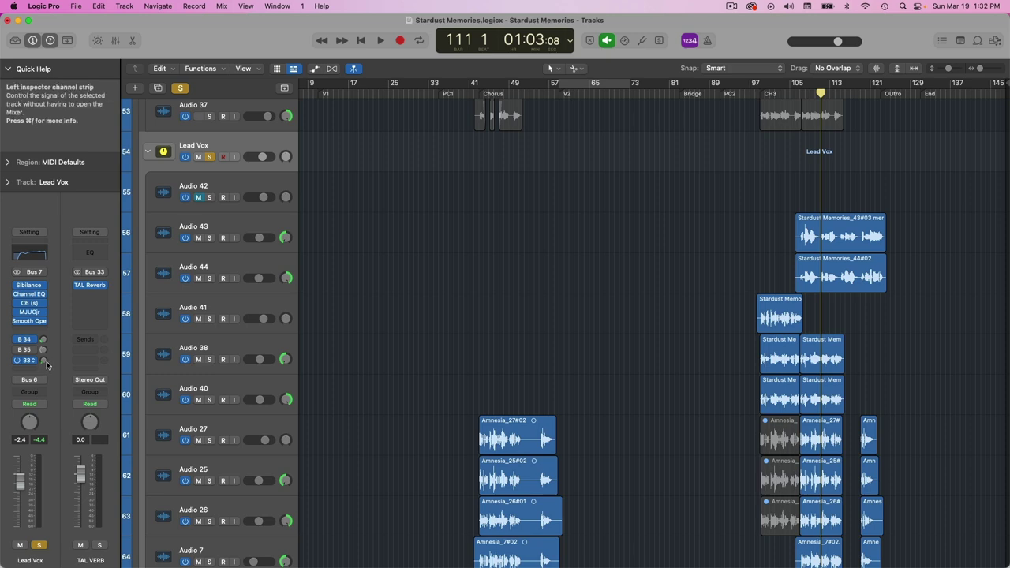
Select the individual Lead Vox track, place the playhead at the start of V1, and examine Crystalline on its Bus 35 send
{"action": "scroll", "coordinate": [528, 207], "scroll_direction": "down", "scroll_amount": 5}
{"action": "scroll", "coordinate": [528, 207], "scroll_direction": "down", "scroll_amount": 4}
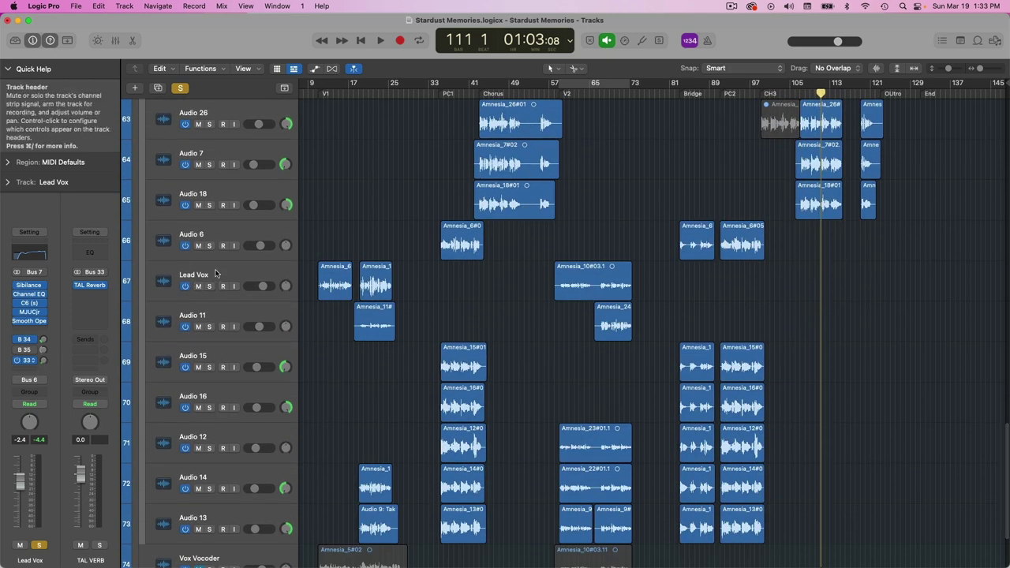
{"action": "left_click", "coordinate": [218, 276]}
{"action": "left_click", "coordinate": [322, 93]}
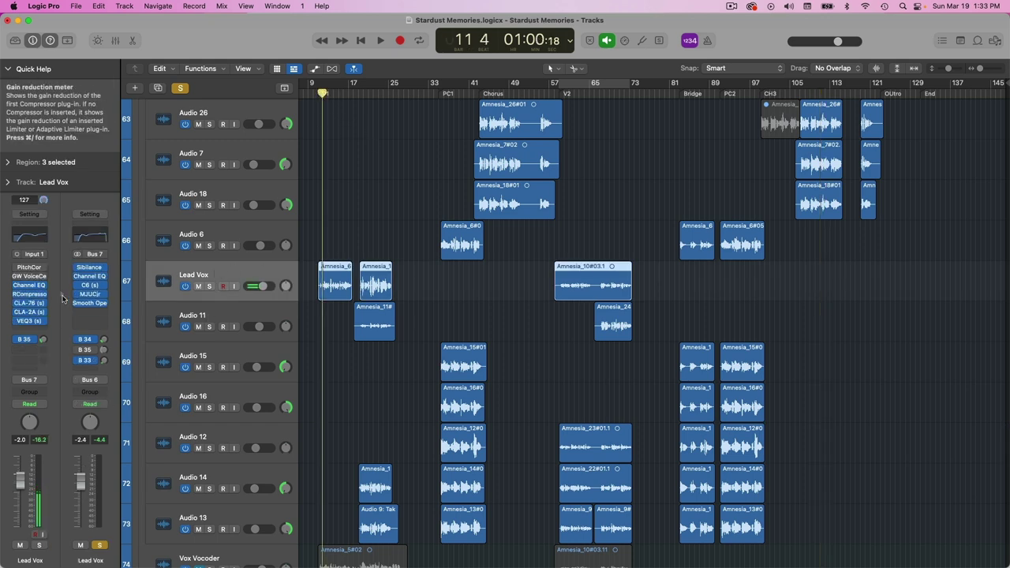
{"action": "left_click", "coordinate": [23, 340]}
{"action": "left_click", "coordinate": [29, 340]}
{"action": "left_click", "coordinate": [89, 291]}
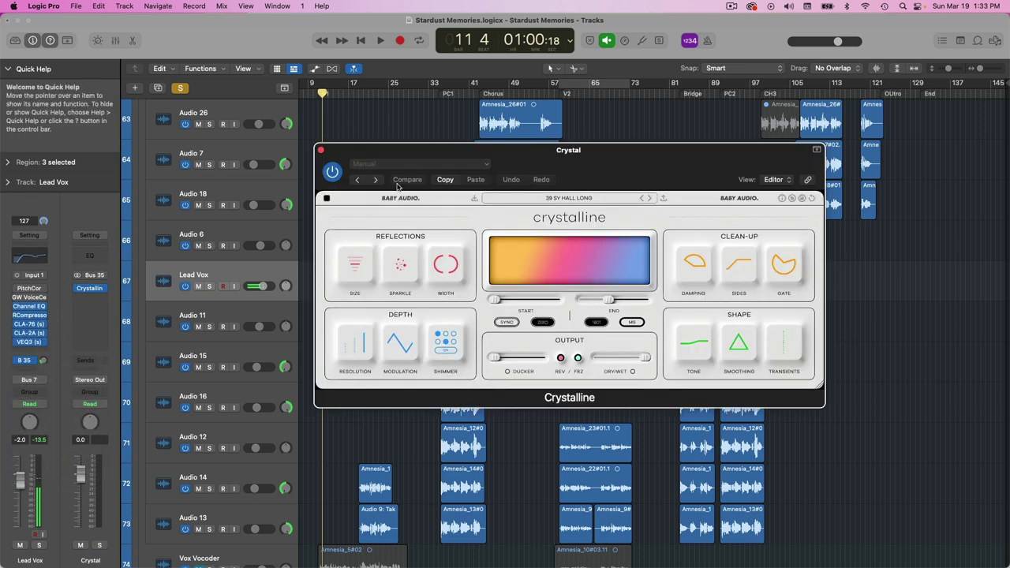
{"action": "left_click", "coordinate": [320, 150]}
Solo the Lead Vox track and play V1 while adjusting its Bus 35 send level to -14.9
{"action": "left_click_drag", "start_coordinate": [43, 360], "coordinate": [43, 371]}
{"action": "left_click", "coordinate": [209, 286]}
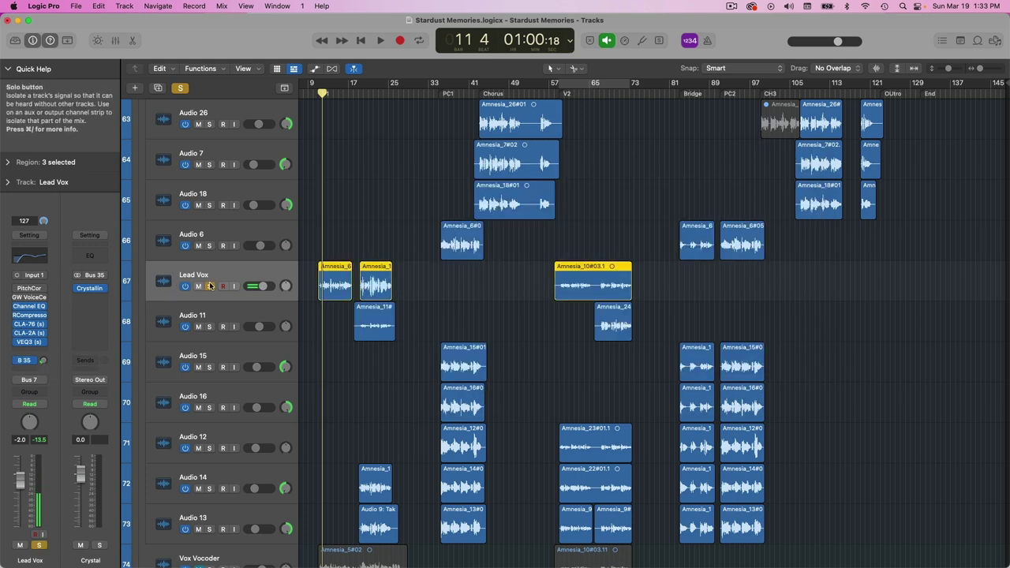
{"action": "key", "text": "space"}
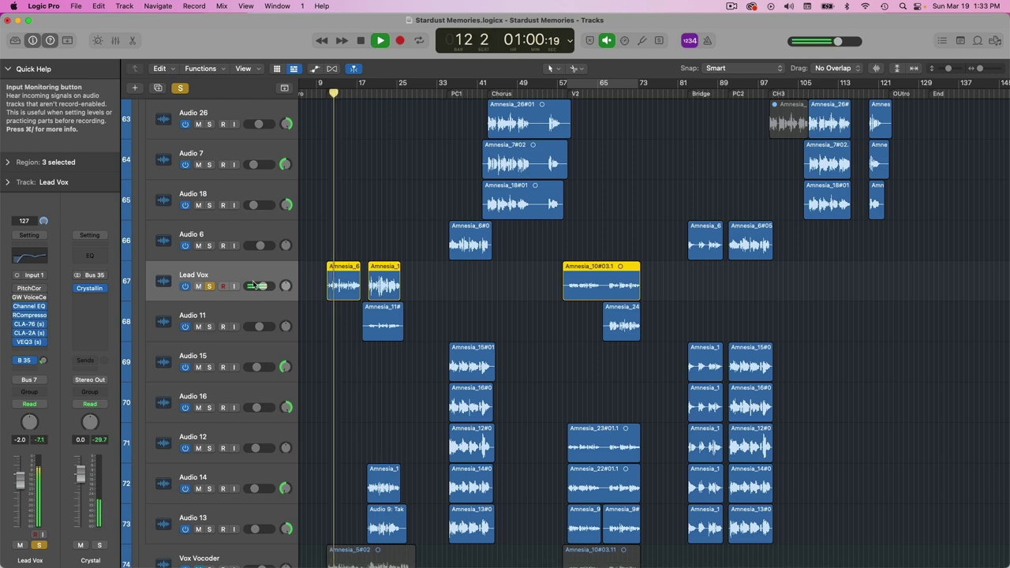
{"action": "left_click_drag", "start_coordinate": [42, 363], "coordinate": [43, 400]}
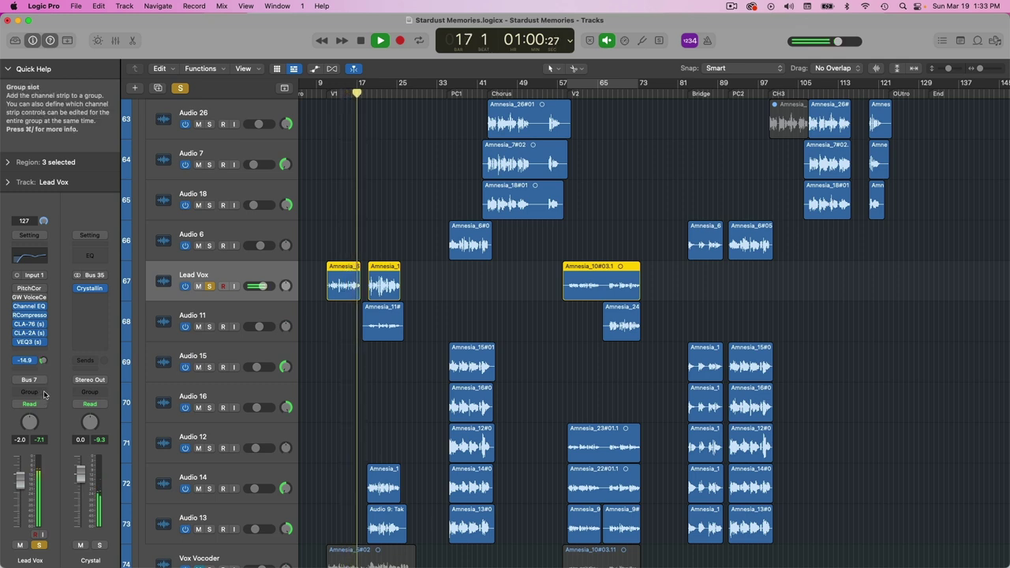
{"action": "key", "text": "space"}
Examine the Channel EQ curve on the individual Lead Vox track and close the plug-in
{"action": "key", "text": "z"}
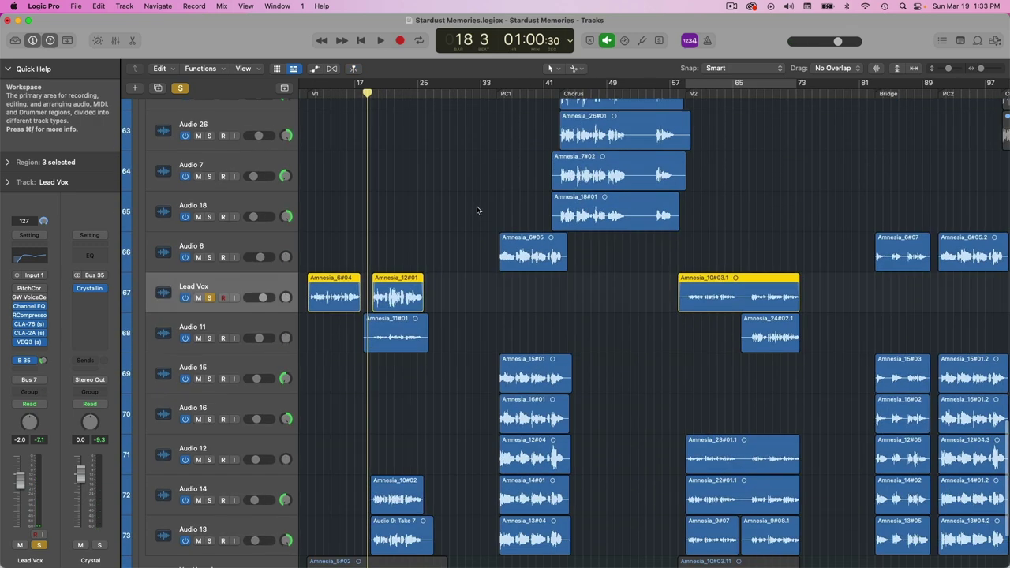
{"action": "left_click", "coordinate": [28, 306]}
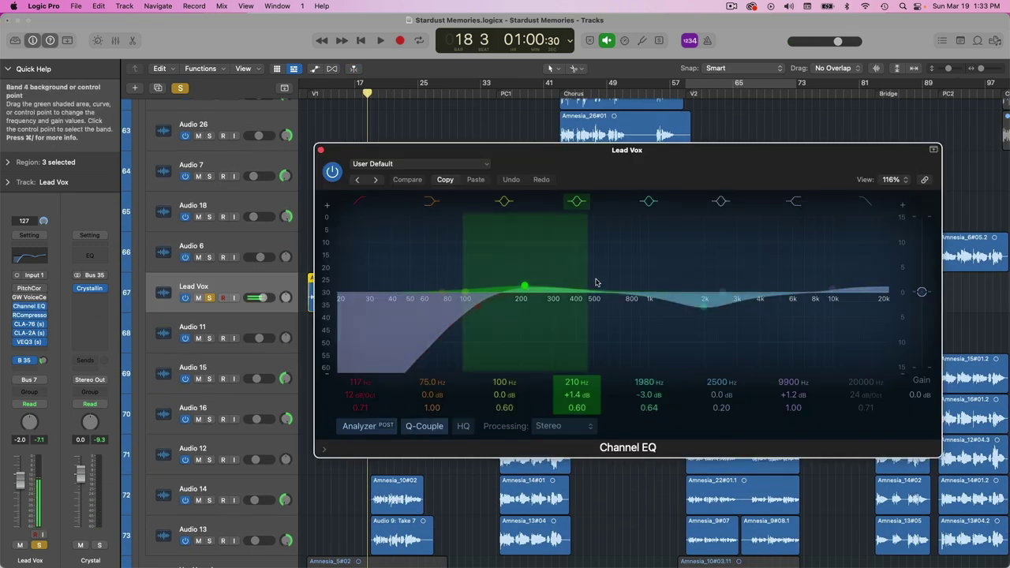
{"action": "left_click", "coordinate": [323, 144]}
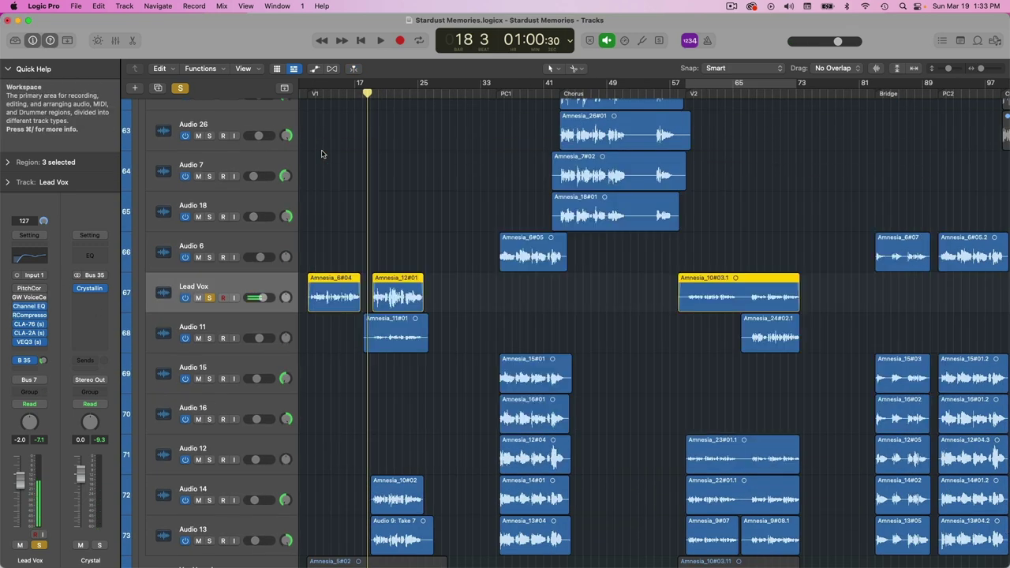
Open RCompressor on the Lead Vox track, watch its gain reduction while playing V1, and close it
{"action": "left_click", "coordinate": [28, 314]}
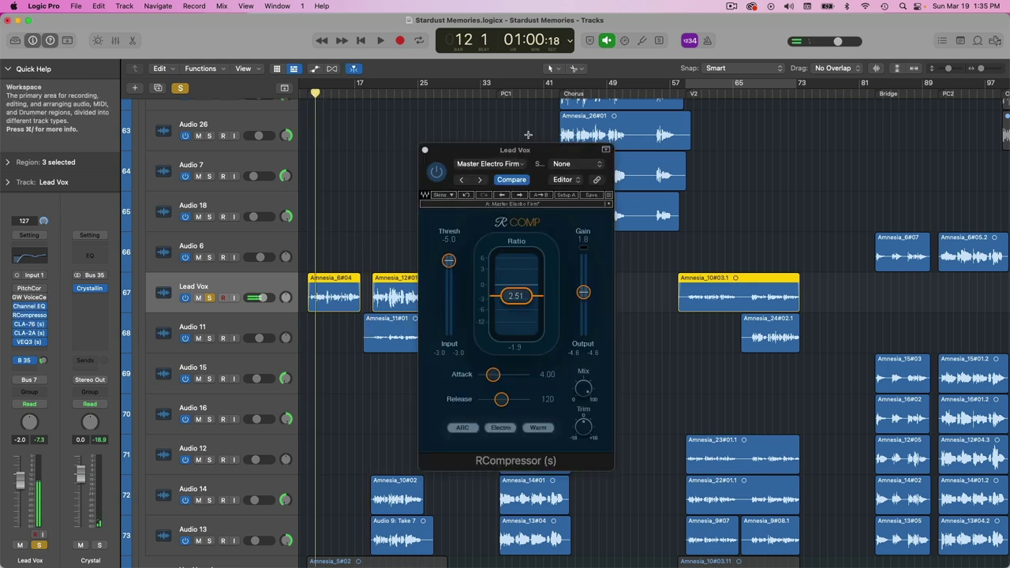
{"action": "left_click_drag", "start_coordinate": [473, 150], "coordinate": [458, 129]}
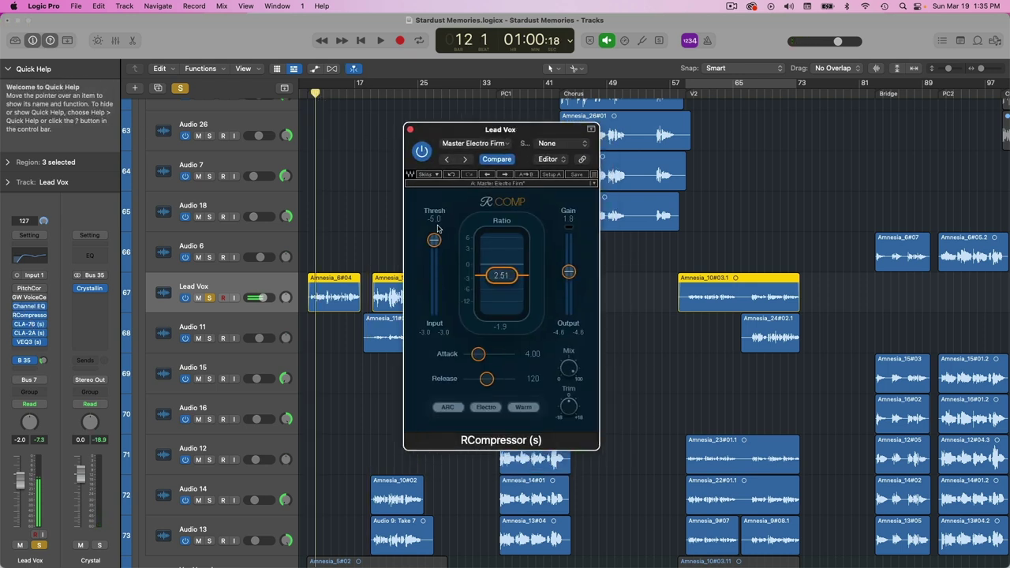
{"action": "key", "text": "space"}
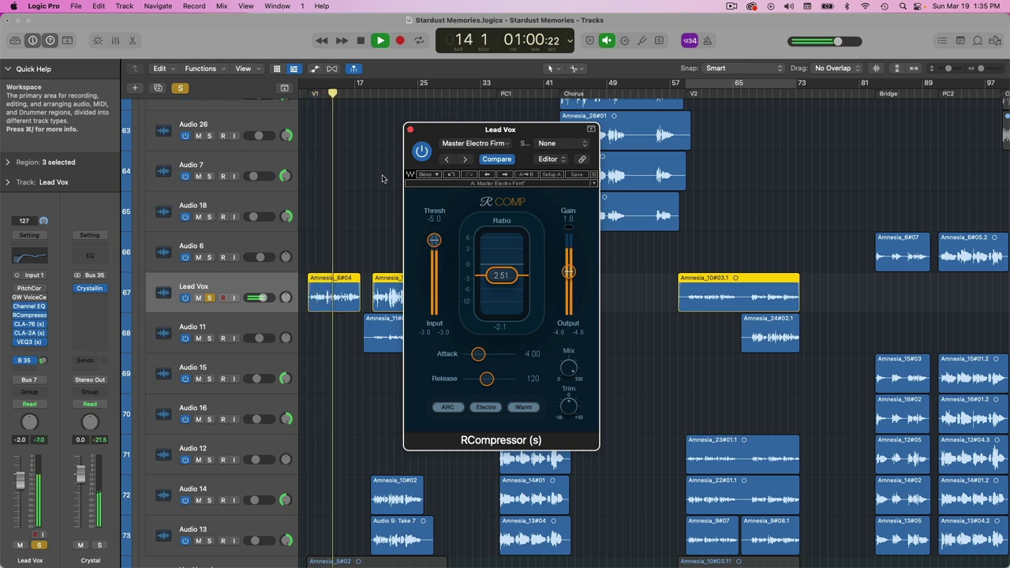
{"action": "key", "text": "space"}
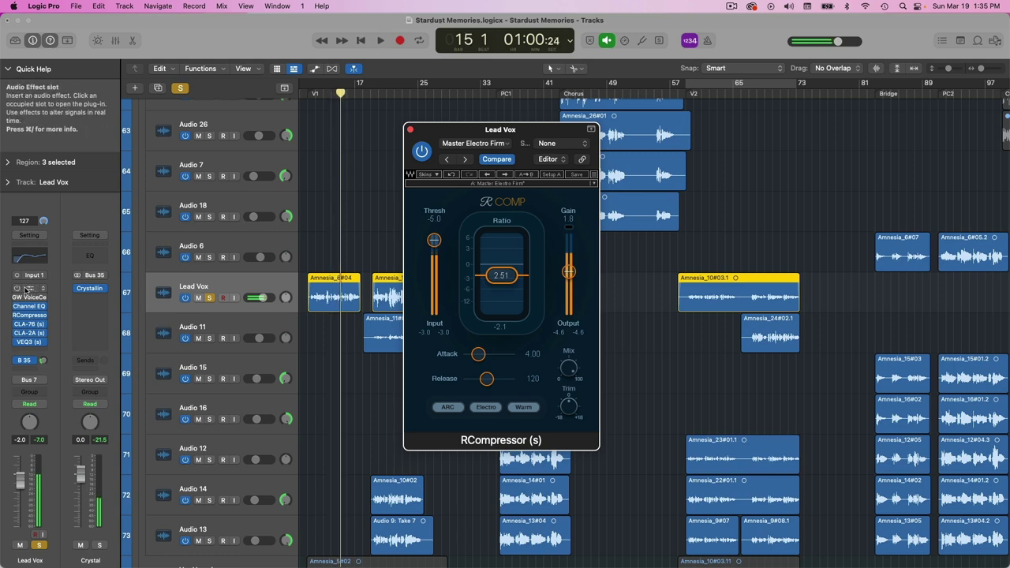
{"action": "left_click", "coordinate": [28, 316]}
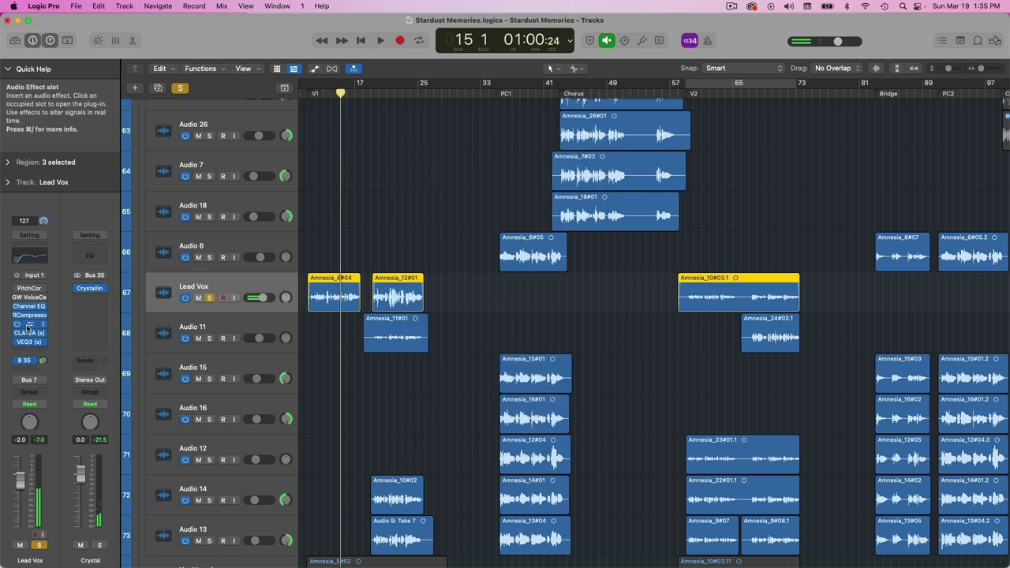
Open CLA-76 on the Lead Vox track, watch its meter and Release control during V1 playback, and hide the plug-in
{"action": "left_click", "coordinate": [28, 324]}
{"action": "left_click_drag", "start_coordinate": [657, 159], "coordinate": [653, 114]}
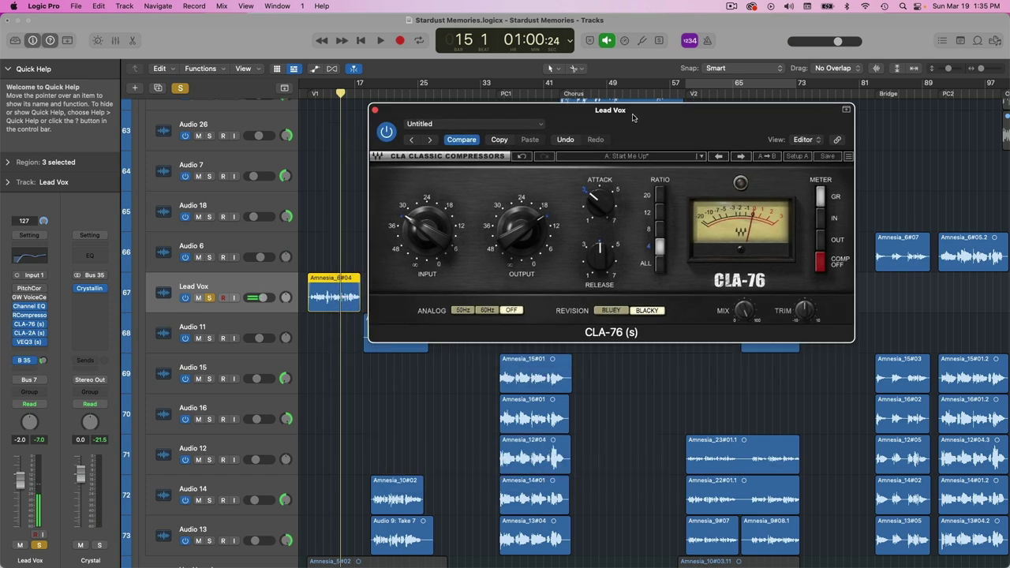
{"action": "key", "text": "space"}
{"action": "mouse_move", "coordinate": [599, 254]}
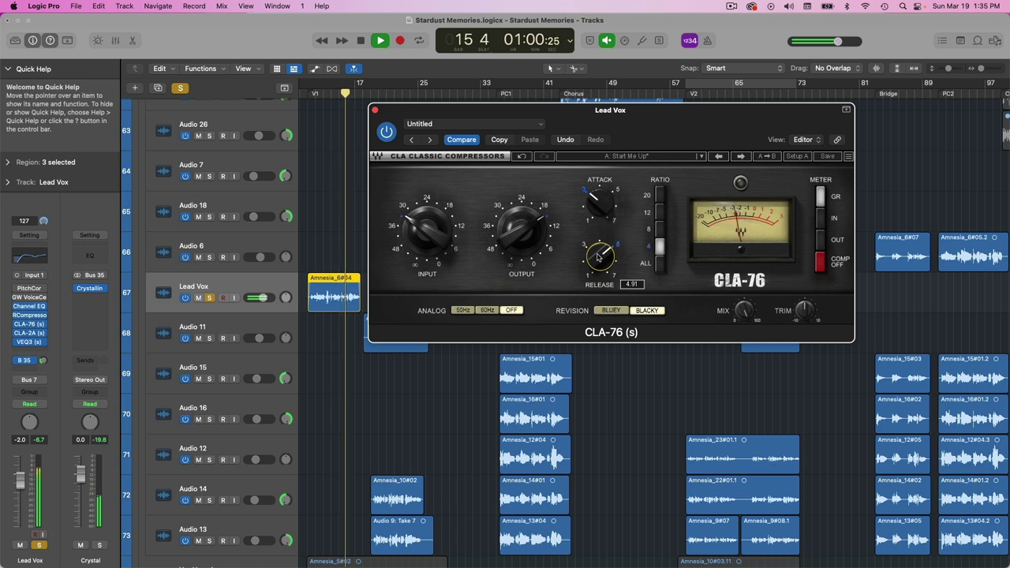
{"action": "key", "text": "v"}
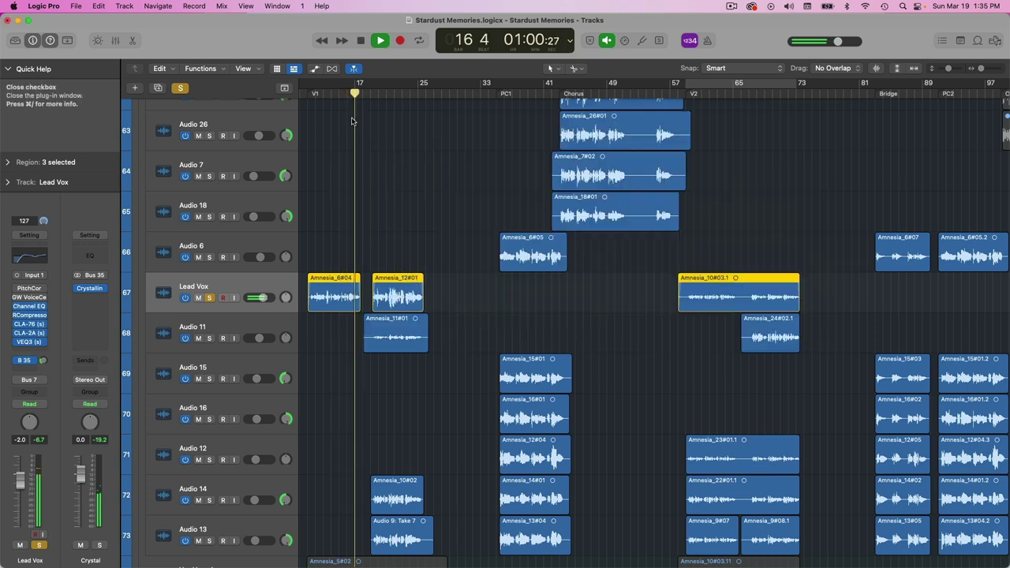
Examine the CLA-2A and VEQ3 on the Lead Vox track with playback from bar 13, and close the plug-in window
{"action": "left_click", "coordinate": [30, 333]}
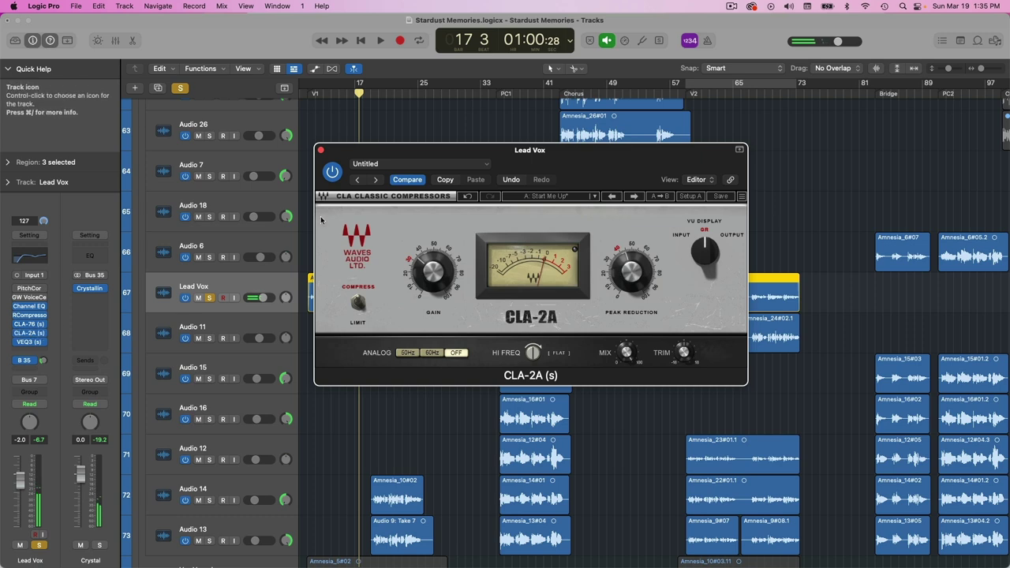
{"action": "left_click", "coordinate": [324, 89]}
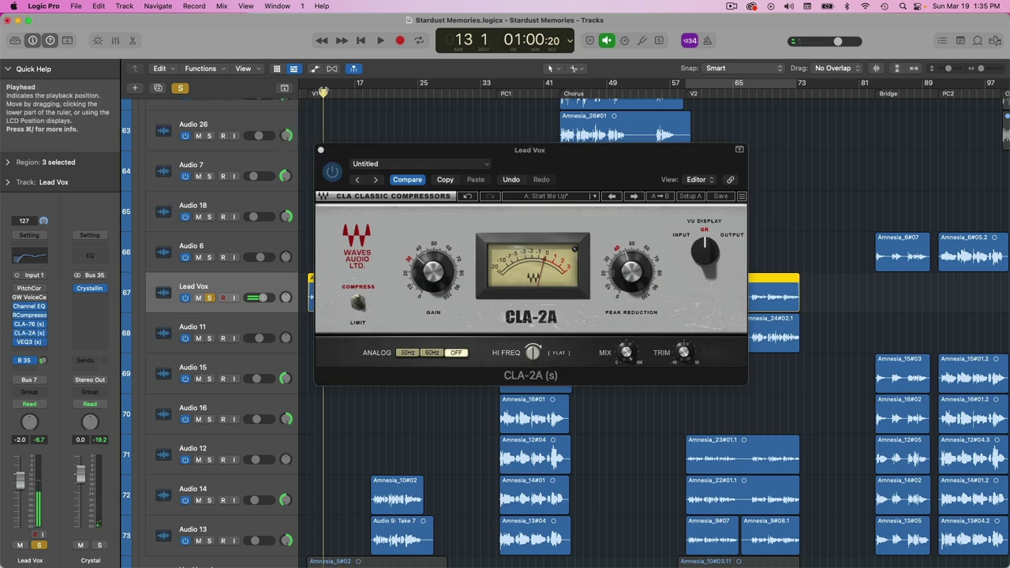
{"action": "key", "text": "space"}
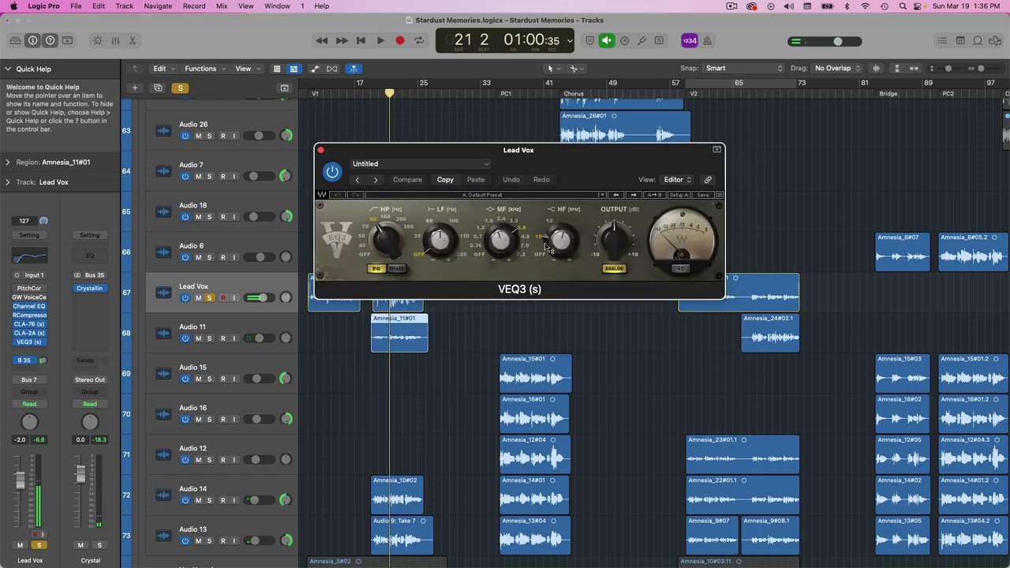
{"action": "left_click", "coordinate": [320, 150]}
Browse the backing vocal tracks' insert chains from Audio 15 on, and examine RCompressor on Audio 16 before closing it
{"action": "scroll", "coordinate": [239, 277], "scroll_direction": "down", "scroll_amount": 3}
{"action": "left_click", "coordinate": [239, 272]}
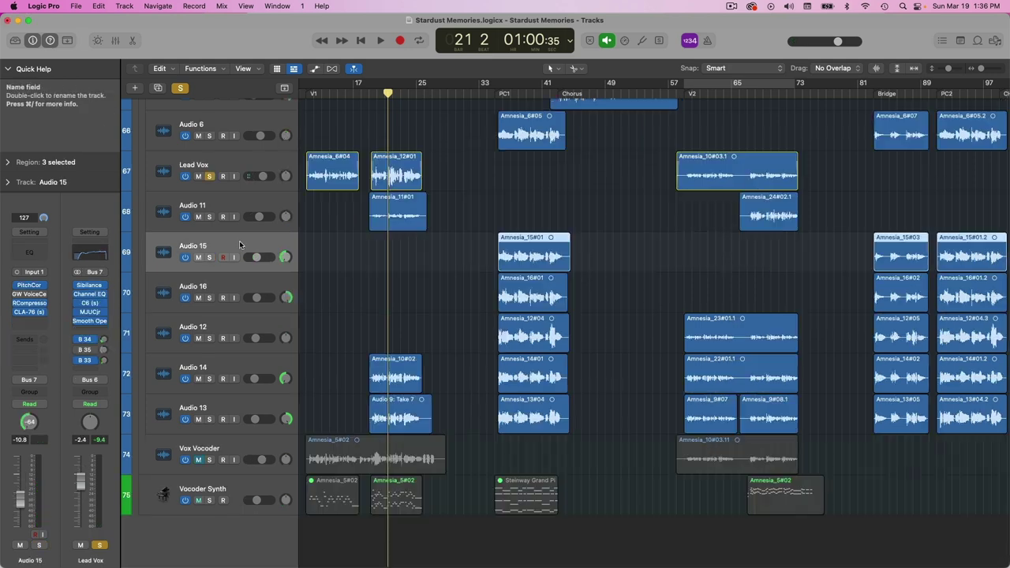
{"action": "key", "text": "Down"}
{"action": "key", "text": "Down"}
{"action": "left_click", "coordinate": [233, 296]}
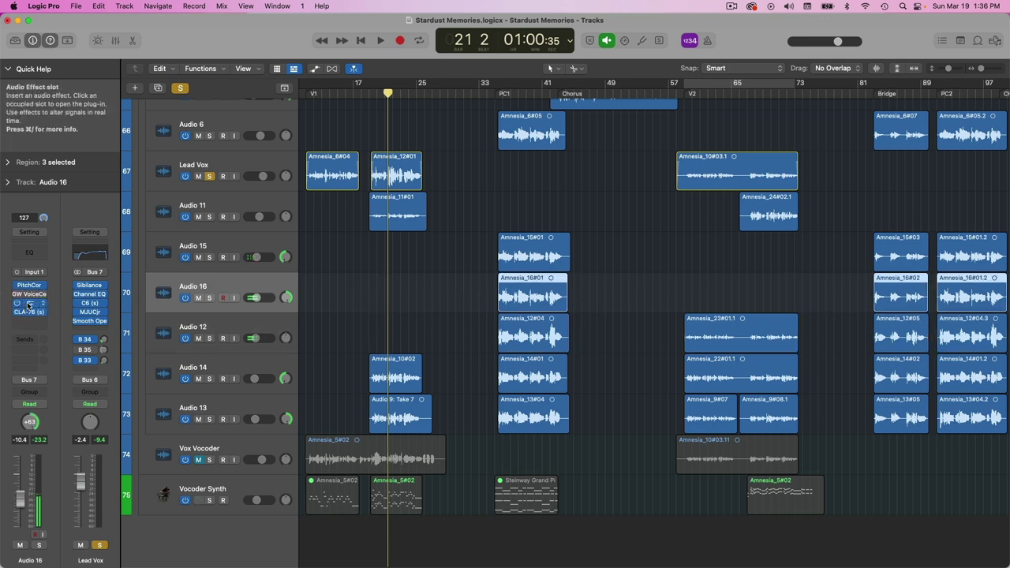
{"action": "left_click", "coordinate": [28, 303]}
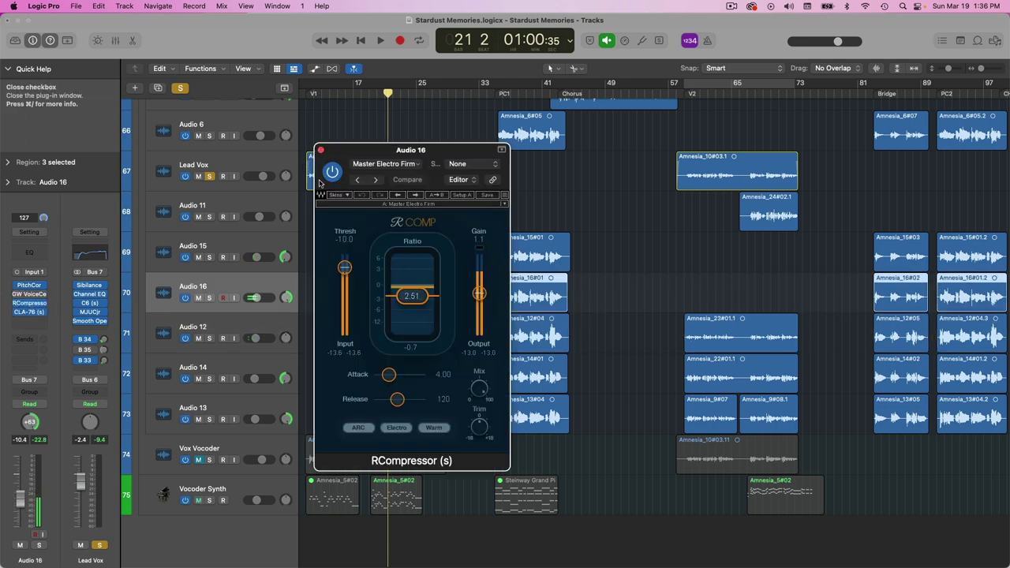
{"action": "left_click", "coordinate": [320, 150]}
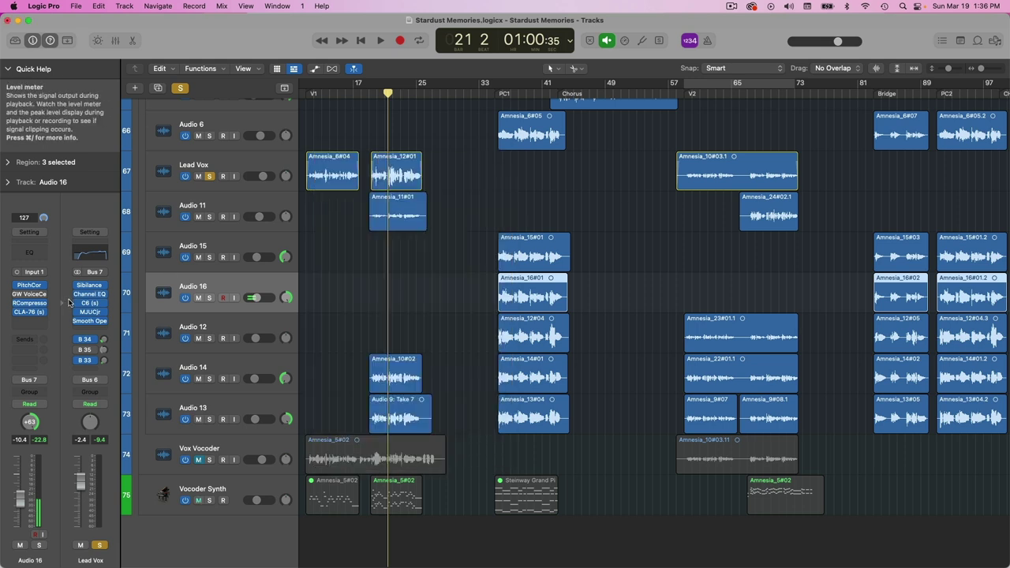
Examine the CLA-76 compressor on Audio 16 and close its window
{"action": "left_click", "coordinate": [32, 312]}
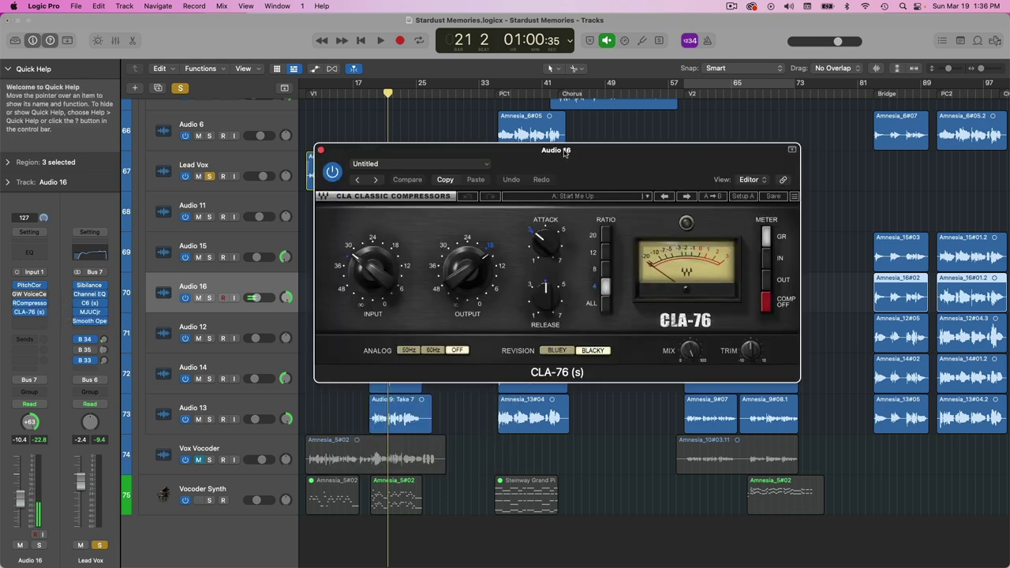
{"action": "left_click", "coordinate": [321, 152]}
Select the BKG Vox stack, examine its Butch Vig Vocals and MJUCjr plug-ins, and close each window
{"action": "scroll", "coordinate": [426, 261], "scroll_direction": "up", "scroll_amount": 15}
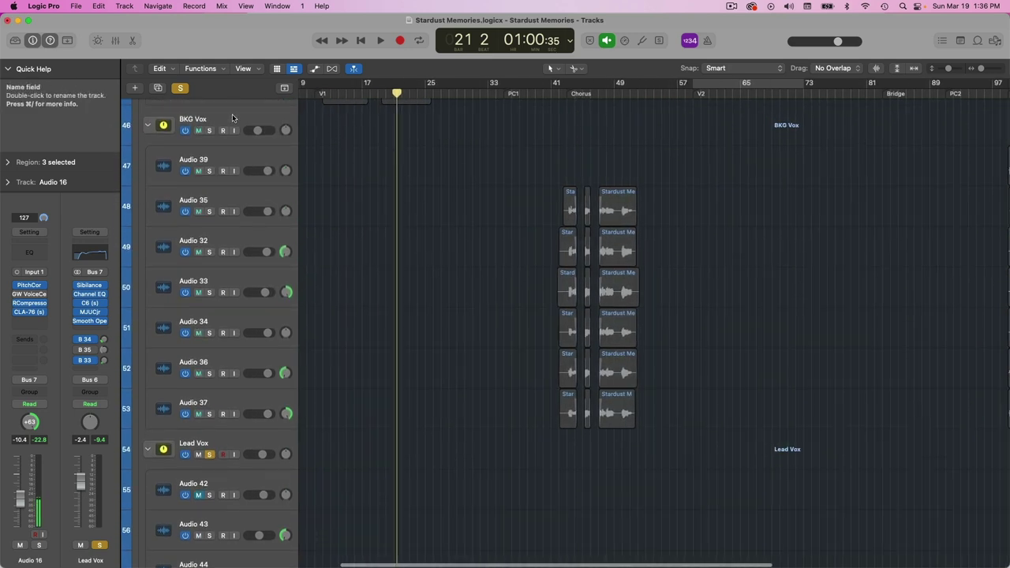
{"action": "left_click", "coordinate": [233, 119]}
{"action": "left_click", "coordinate": [28, 322]}
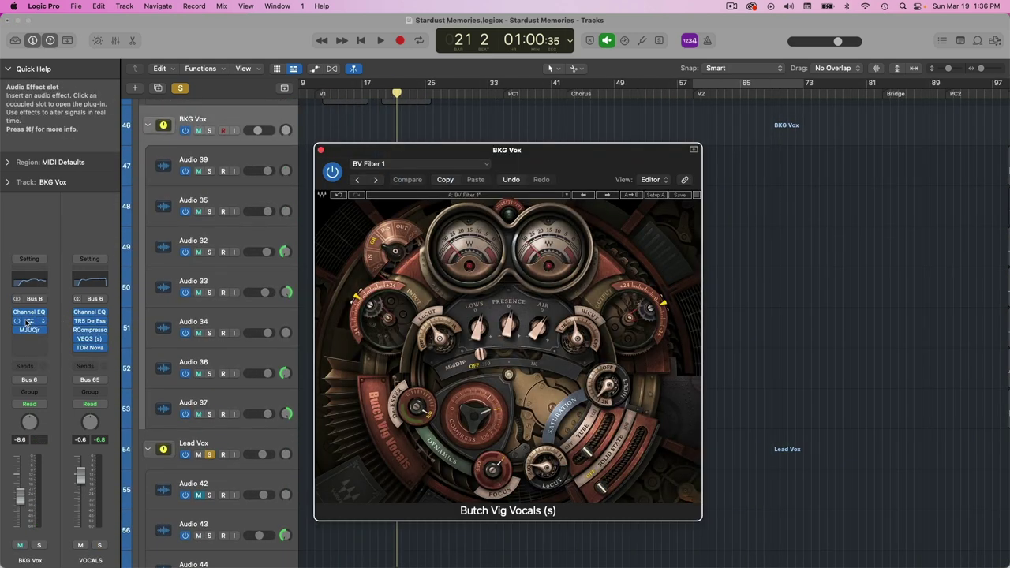
{"action": "left_click", "coordinate": [321, 151]}
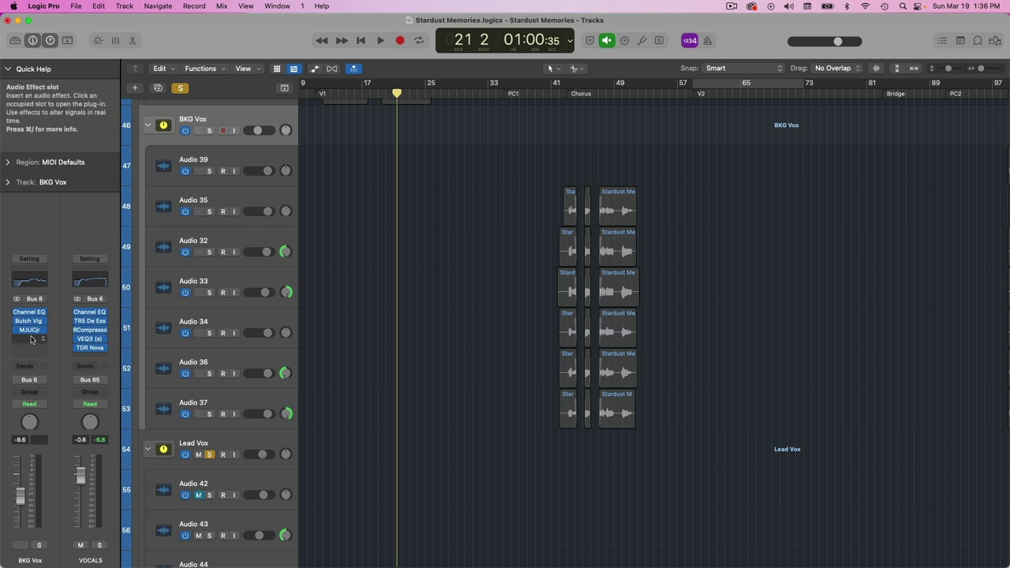
{"action": "left_click", "coordinate": [30, 331]}
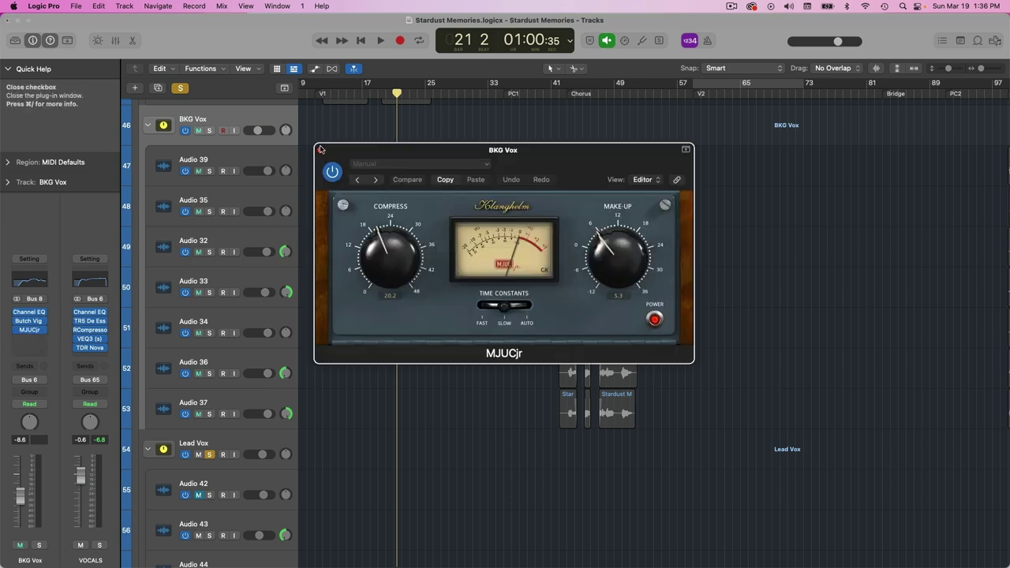
{"action": "left_click", "coordinate": [320, 150]}
Select the Verse BKG Vox stack and review its member tracks, inserts and Bus 33 send to the TAL Reverb channel
{"action": "scroll", "coordinate": [265, 174], "scroll_direction": "up", "scroll_amount": 10}
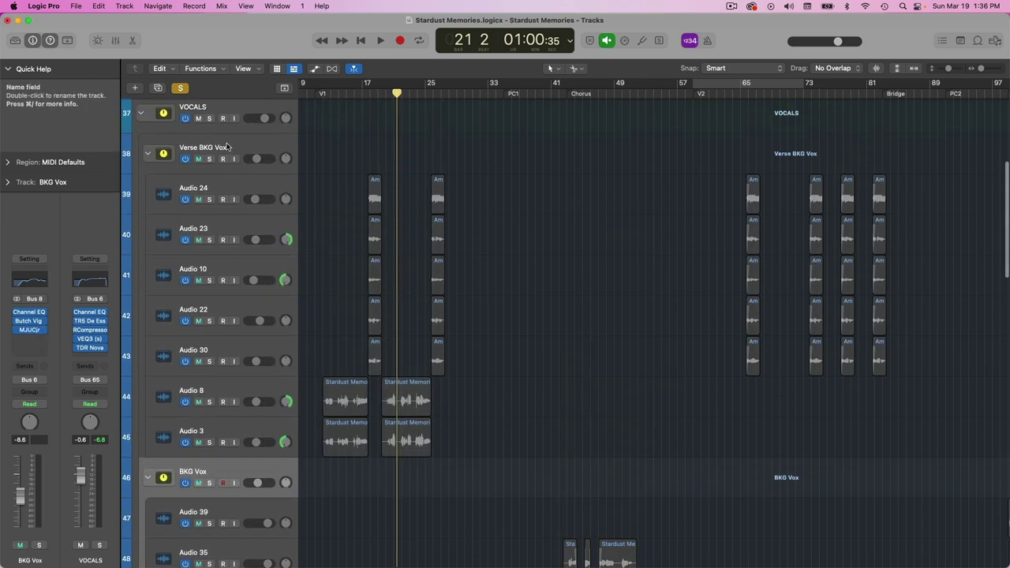
{"action": "left_click", "coordinate": [227, 146]}
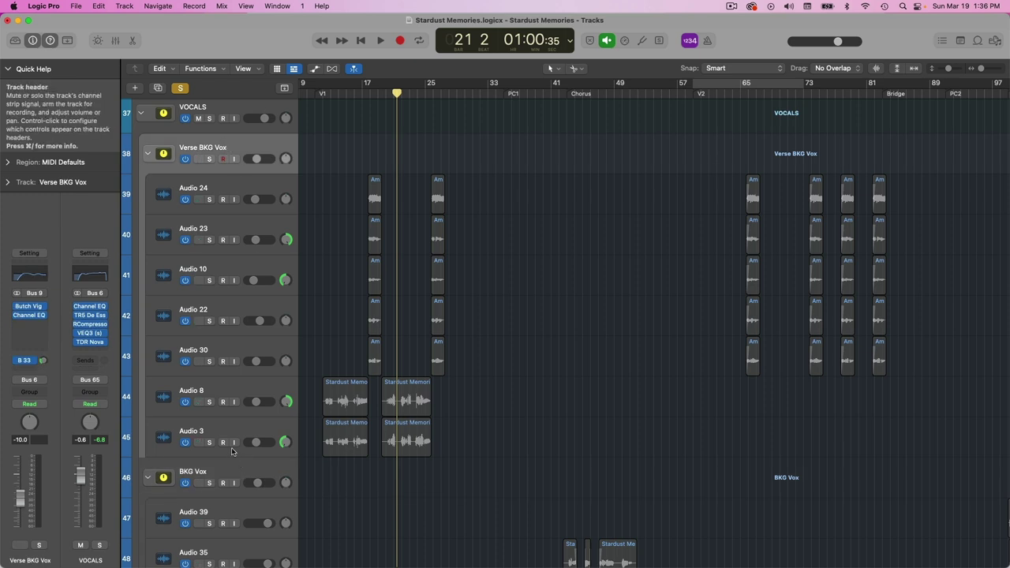
{"action": "scroll", "coordinate": [315, 481], "scroll_direction": "down", "scroll_amount": 8}
{"action": "scroll", "coordinate": [308, 474], "scroll_direction": "up", "scroll_amount": 4}
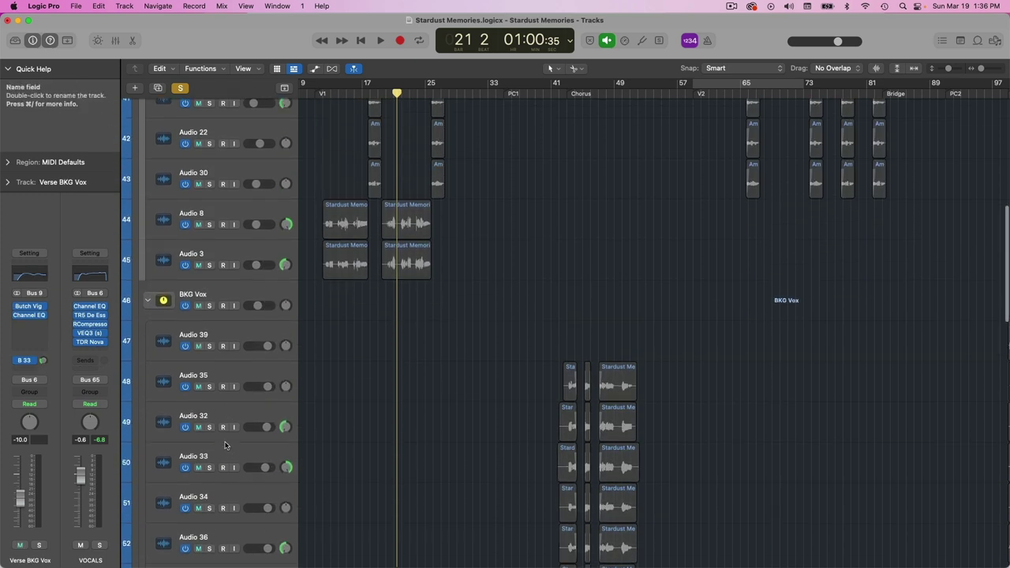
{"action": "scroll", "coordinate": [187, 434], "scroll_direction": "up", "scroll_amount": 2}
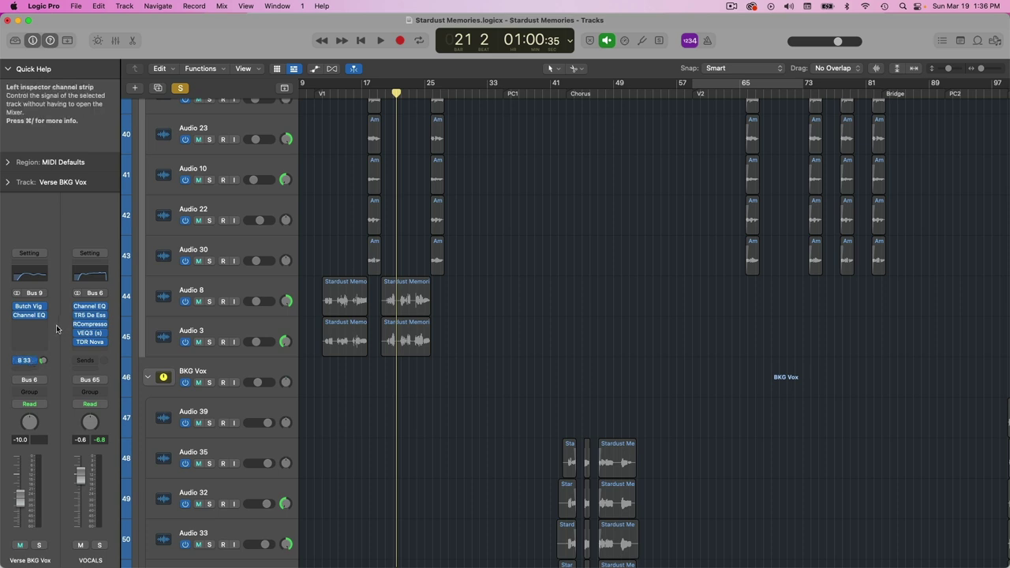
{"action": "left_click", "coordinate": [26, 362]}
{"action": "left_click", "coordinate": [26, 361]}
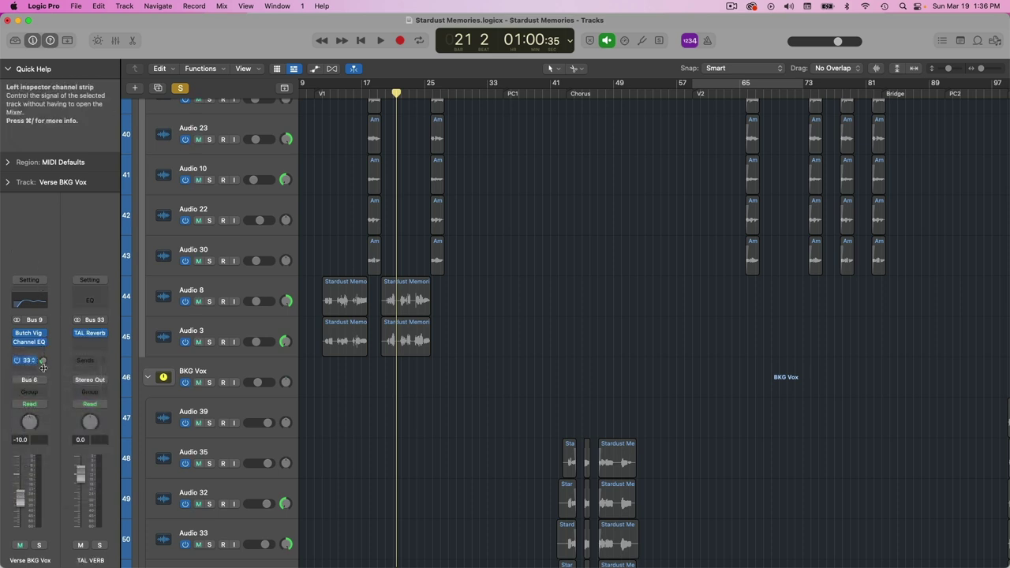
{"action": "scroll", "coordinate": [340, 171], "scroll_direction": "up", "scroll_amount": 3}
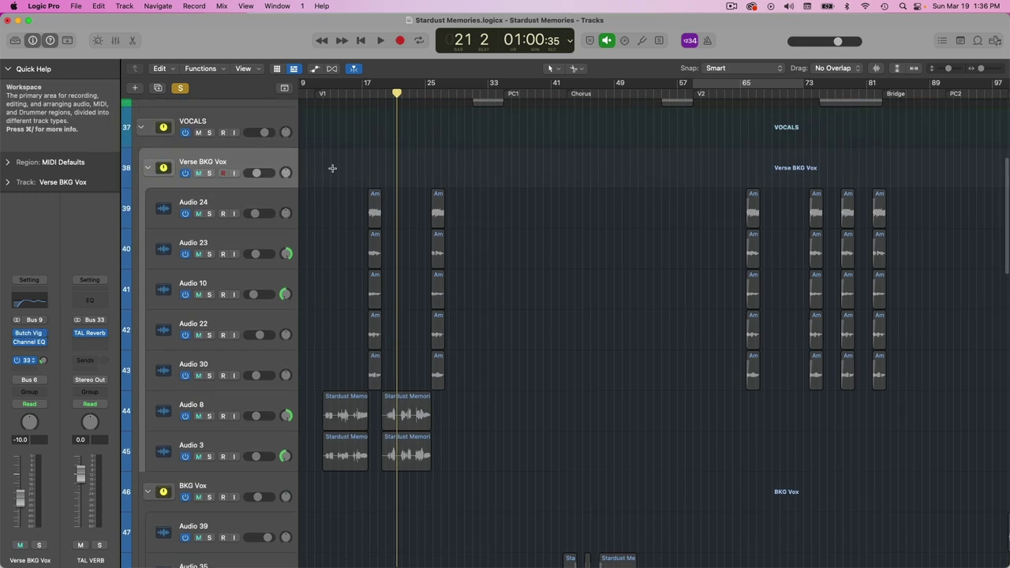
{"action": "left_click", "coordinate": [29, 337]}
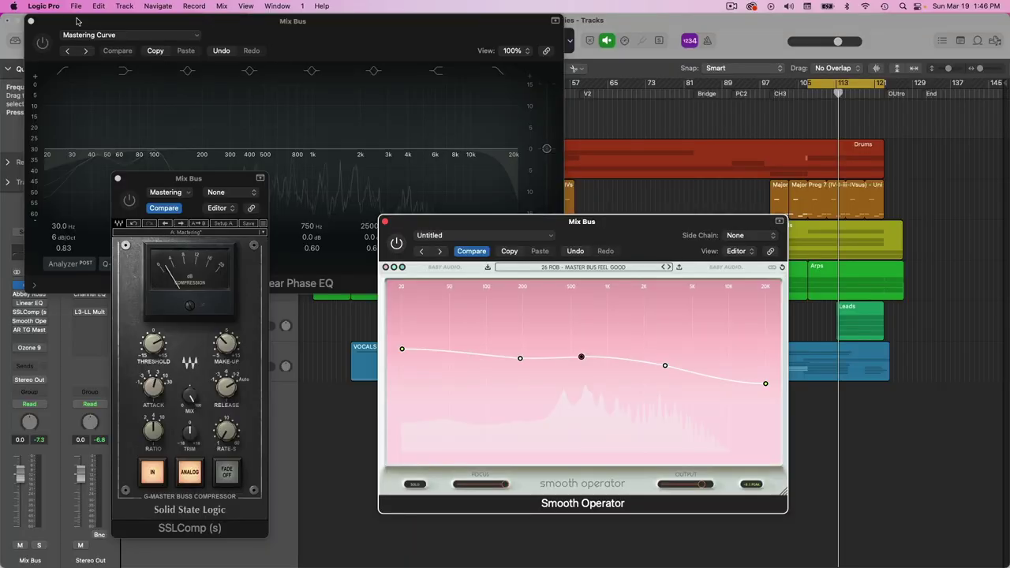
Bring the Mix Bus Linear Phase EQ to the front and turn it on
{"action": "left_click", "coordinate": [77, 20]}
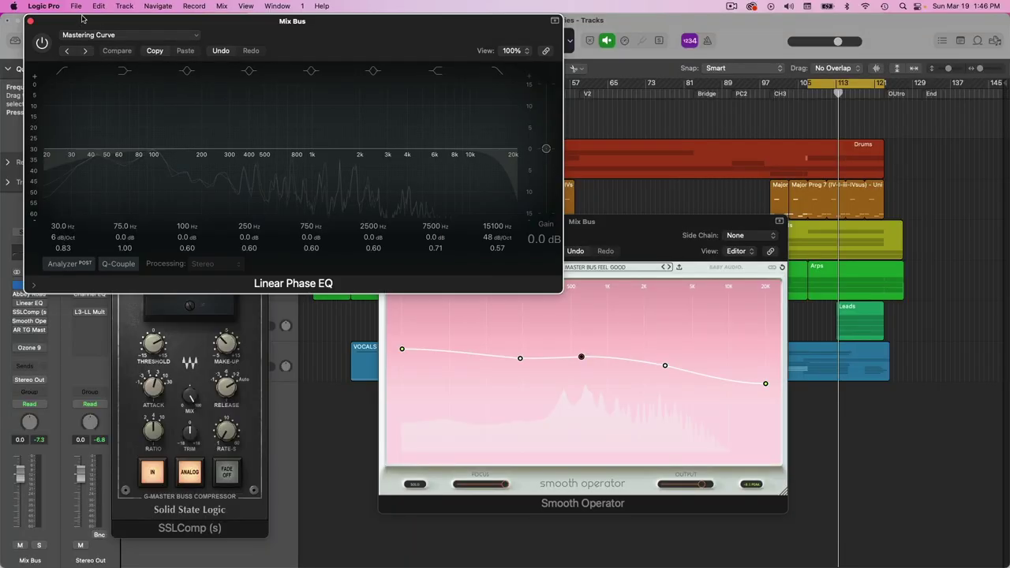
{"action": "left_click", "coordinate": [36, 44]}
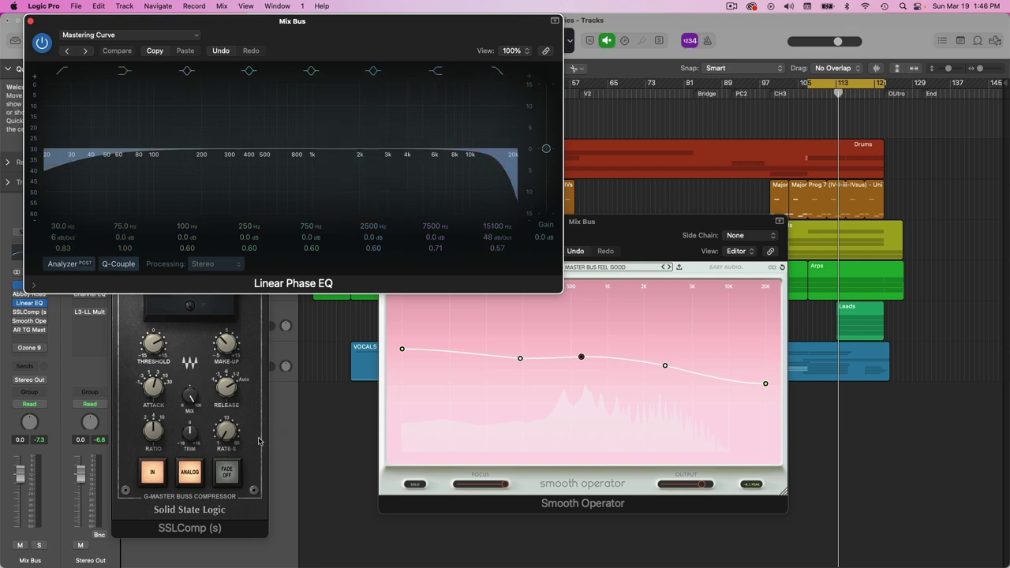
Reposition the SSLComp and Smooth Operator windows of the Mix Bus closer together
{"action": "left_click", "coordinate": [258, 441]}
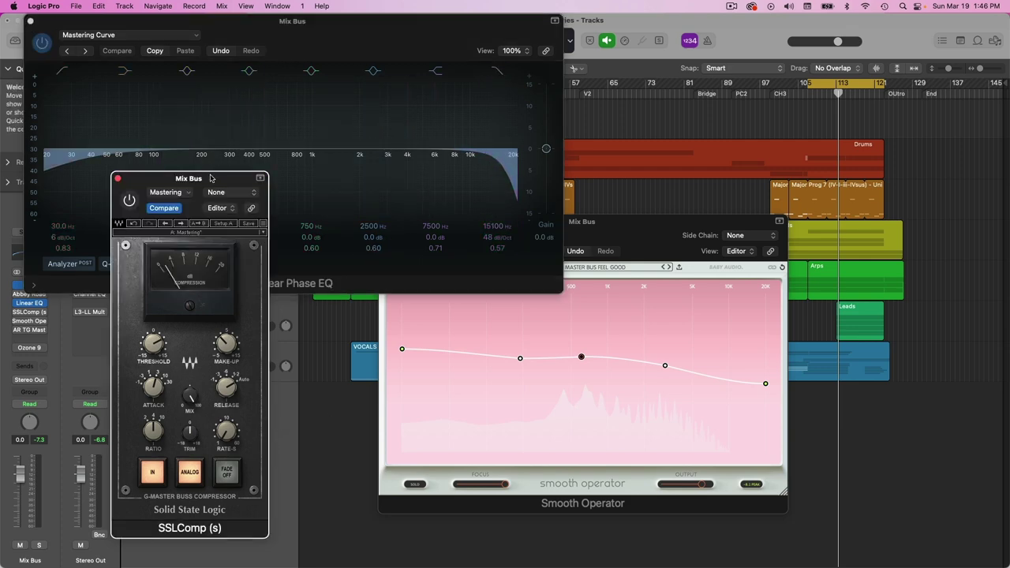
{"action": "left_click_drag", "start_coordinate": [205, 180], "coordinate": [230, 173]}
{"action": "mouse_move", "coordinate": [669, 241]}
{"action": "left_mouse_down"}
{"action": "mouse_move", "coordinate": [678, 250]}
{"action": "mouse_move", "coordinate": [662, 229]}
{"action": "mouse_move", "coordinate": [656, 245]}
{"action": "left_mouse_up"}
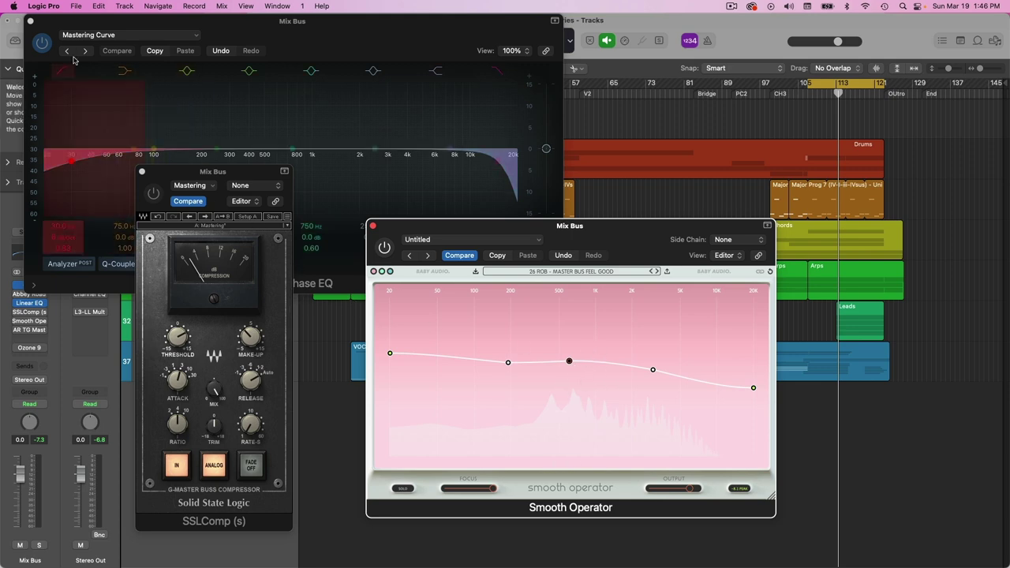
Bypass the Mix Bus Linear Phase EQ, start playback of the cycled section, and turn the EQ back on while listening
{"action": "left_click", "coordinate": [122, 181]}
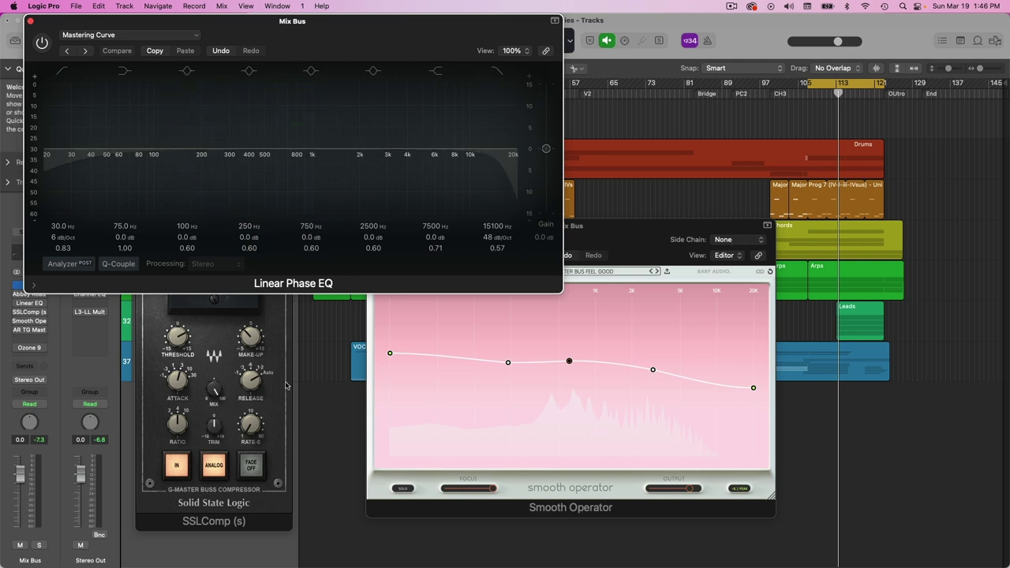
{"action": "key", "text": "space"}
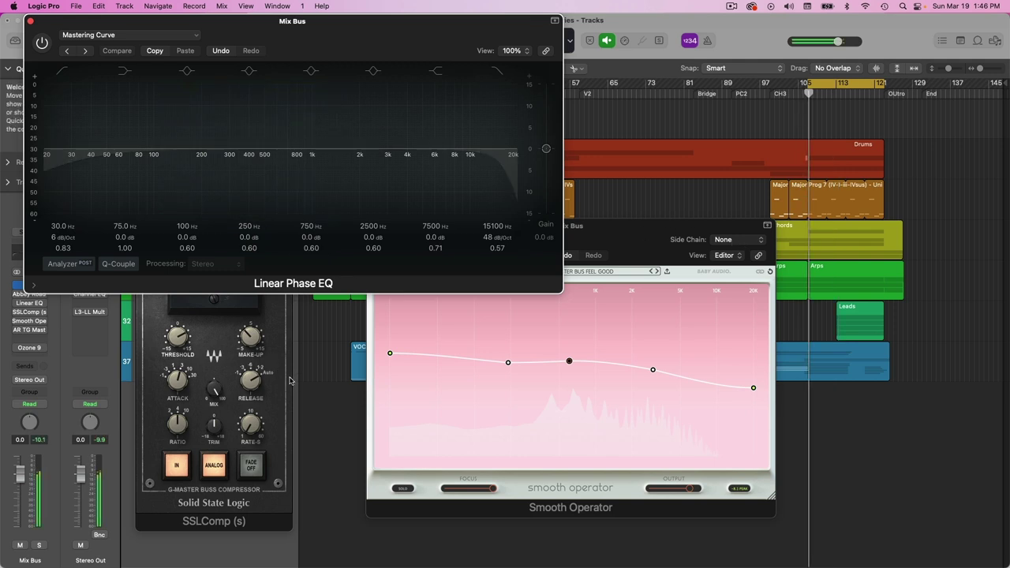
{"action": "left_click", "coordinate": [42, 42]}
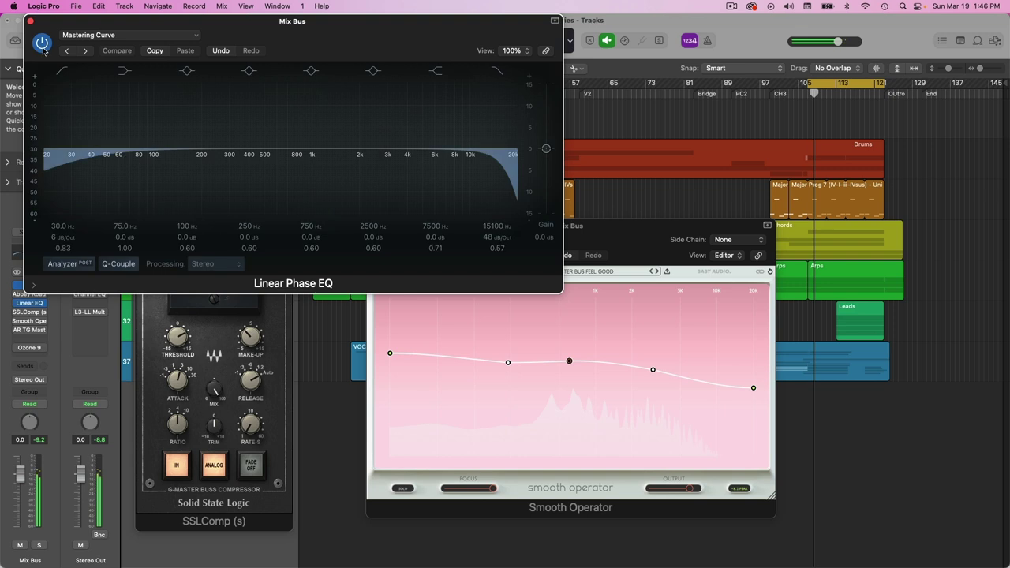
Turn on SSLComp and Smooth Operator on the Mix Bus one after the other during playback
{"action": "left_click", "coordinate": [269, 310]}
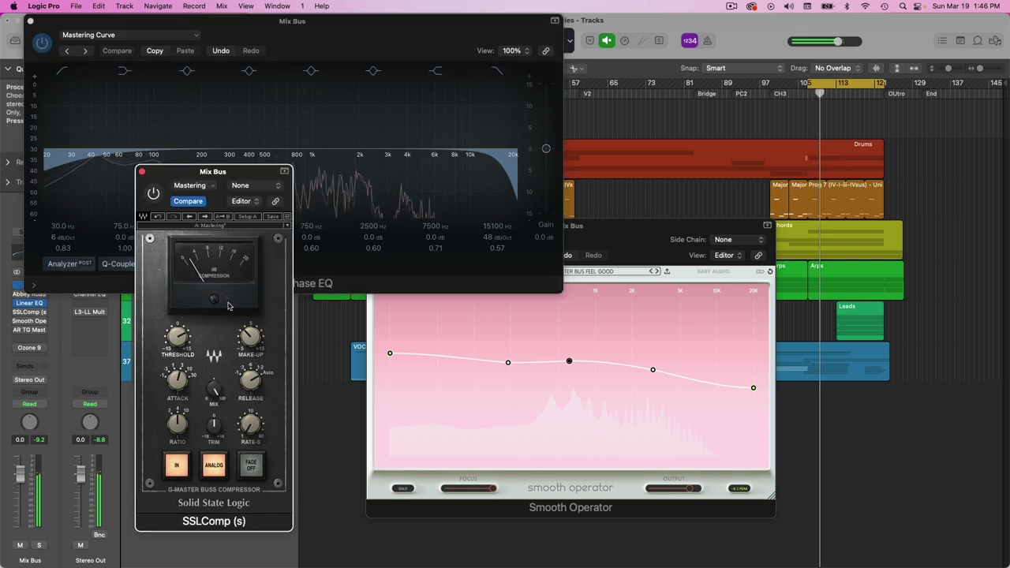
{"action": "left_click", "coordinate": [155, 193]}
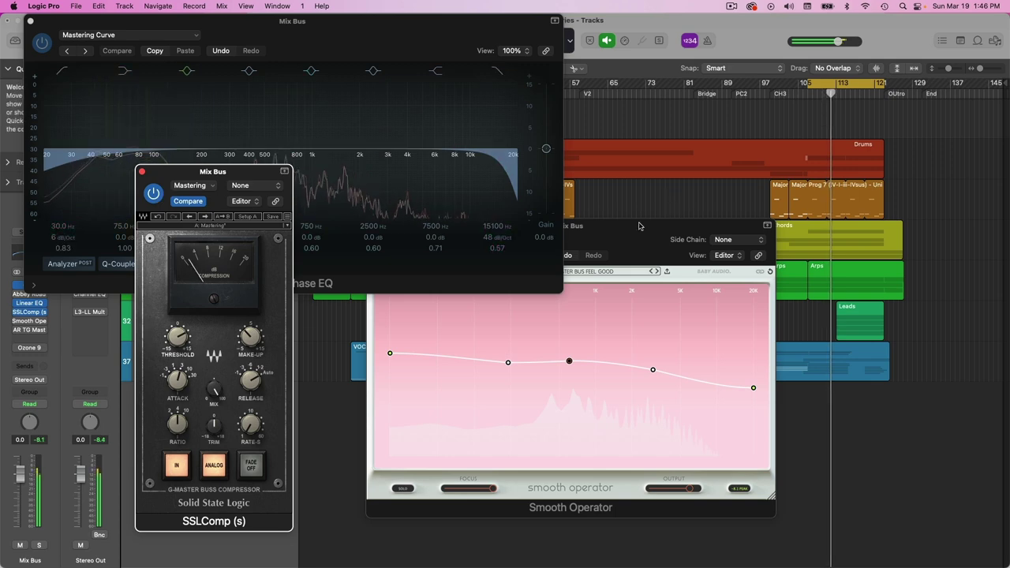
{"action": "left_click", "coordinate": [421, 303]}
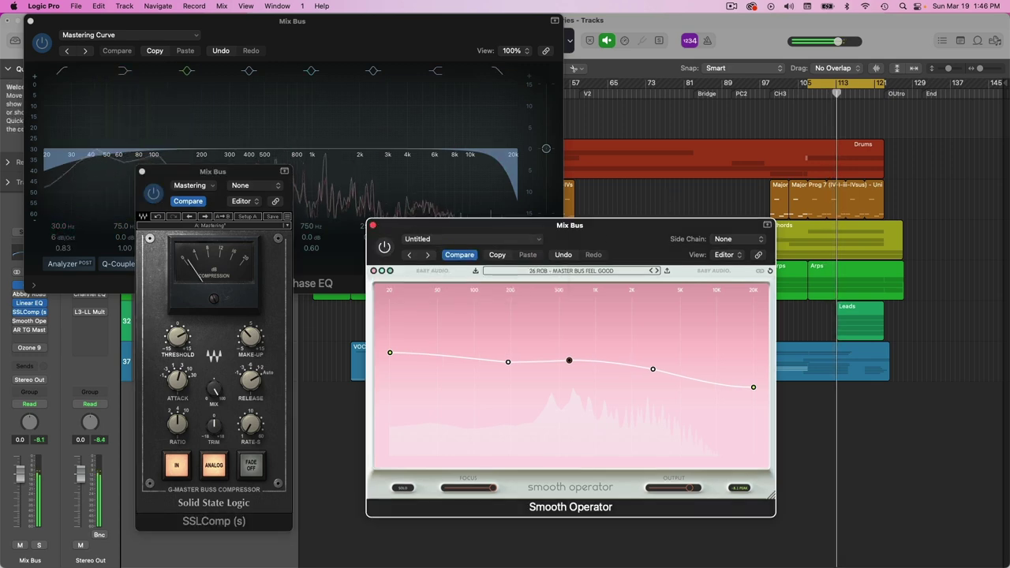
{"action": "left_click", "coordinate": [385, 248]}
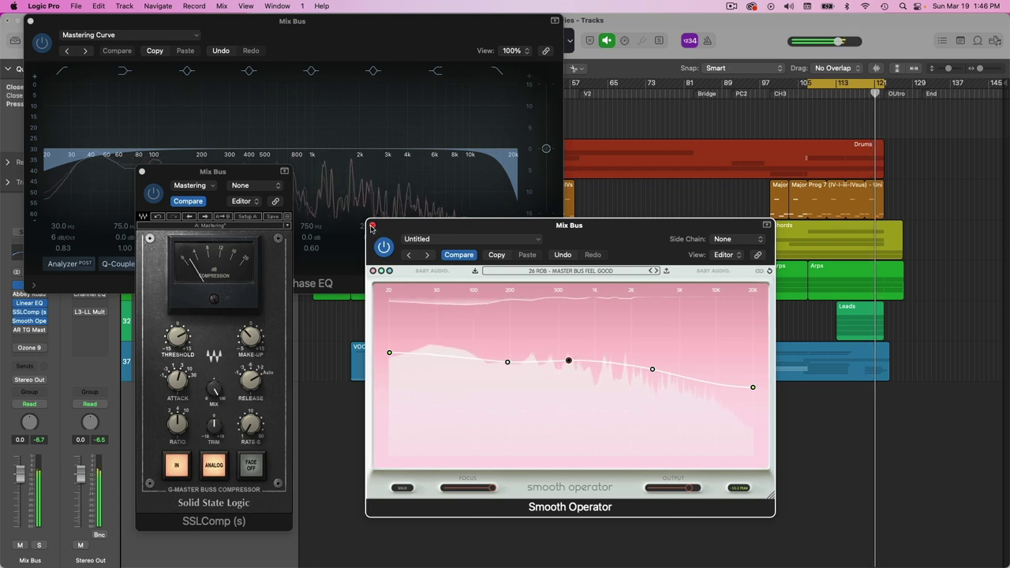
Close the Smooth Operator, SSLComp and Linear Phase EQ windows of the Mix Bus
{"action": "left_click", "coordinate": [373, 225]}
{"action": "left_click", "coordinate": [141, 171]}
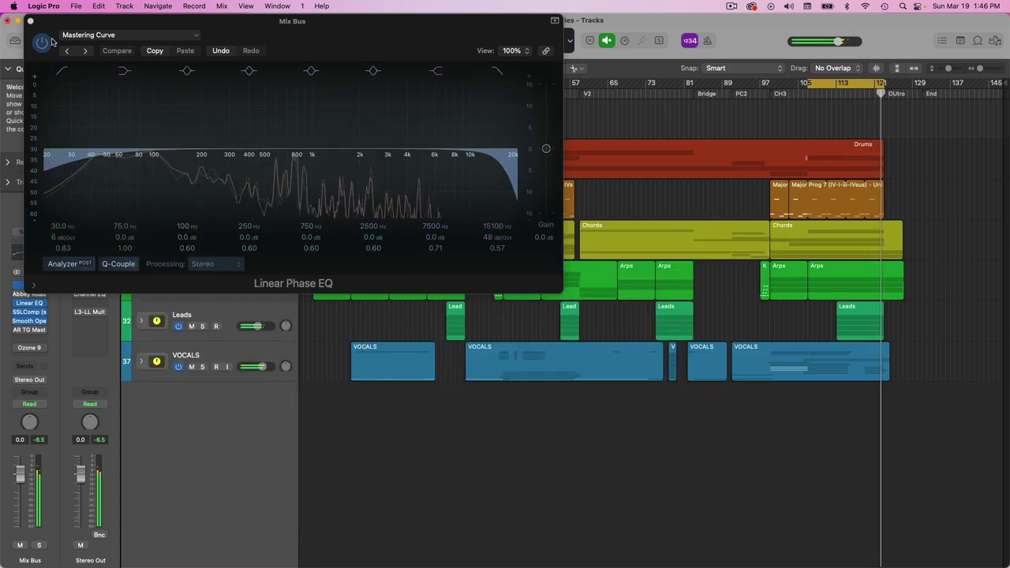
{"action": "left_click", "coordinate": [31, 22]}
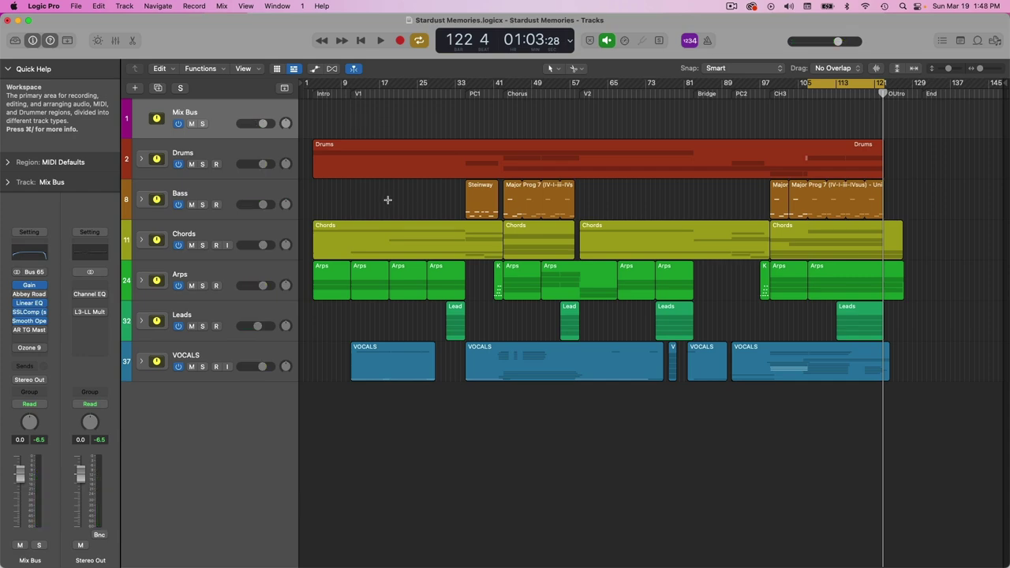